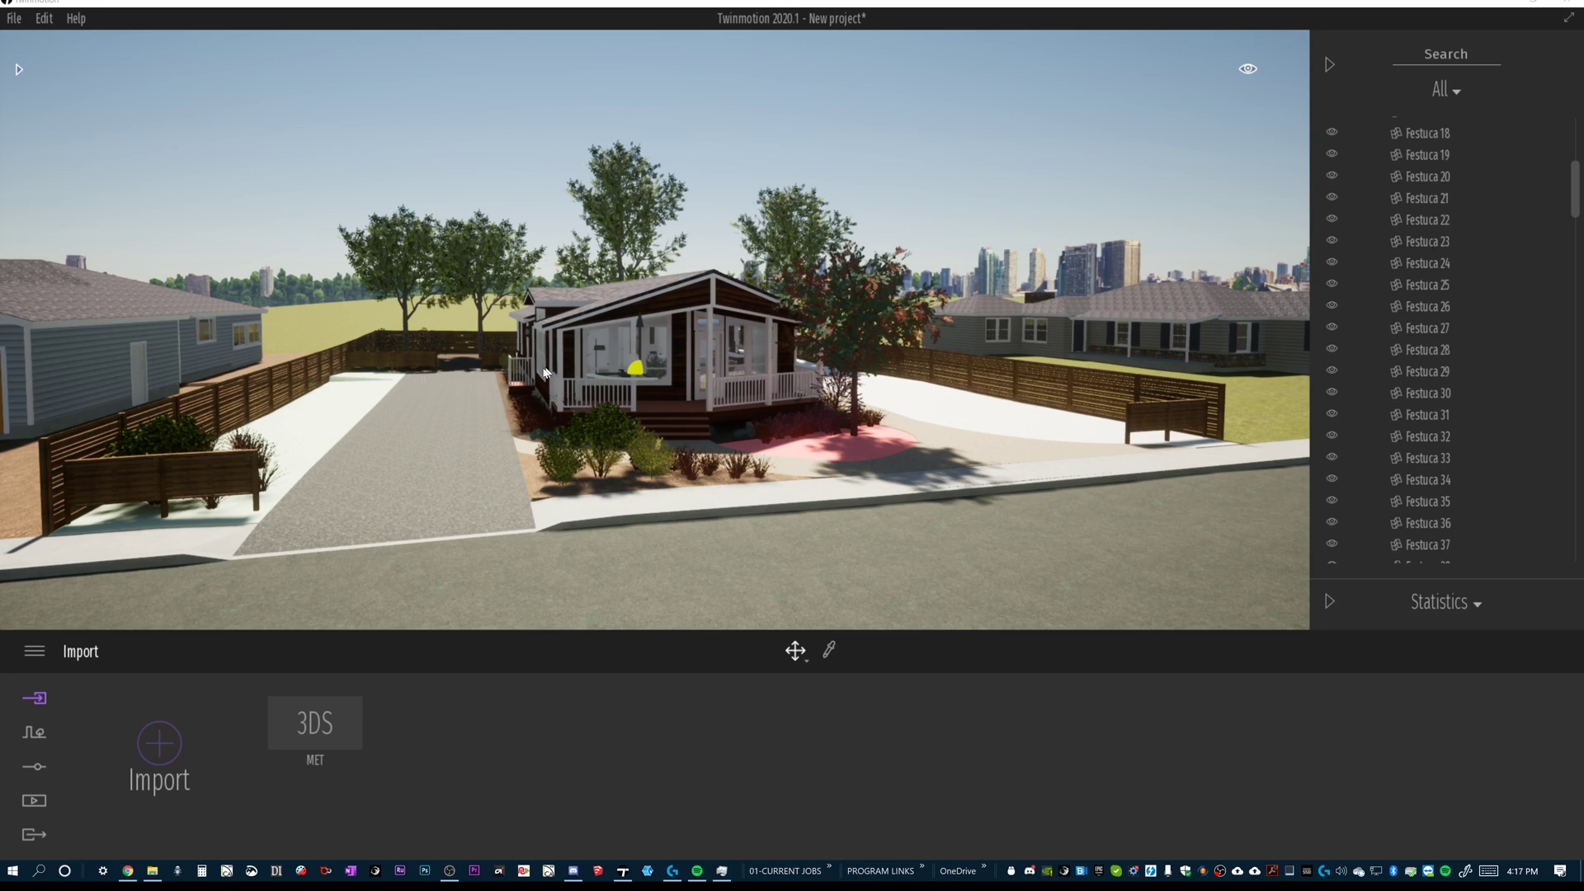
# Examine the side yard's white ground surface from the house front to the rear fence.
pyautogui.keyDown('shift'); pyautogui.moveTo(414, 440); pyautogui.dragTo(710, 462, button='middle'); pyautogui.keyUp('shift')
pyautogui.keyDown('shift'); pyautogui.moveTo(813, 495); pyautogui.dragTo(606, 351, button='middle'); pyautogui.keyUp('shift')
pyautogui.scroll(8, 385, 284)
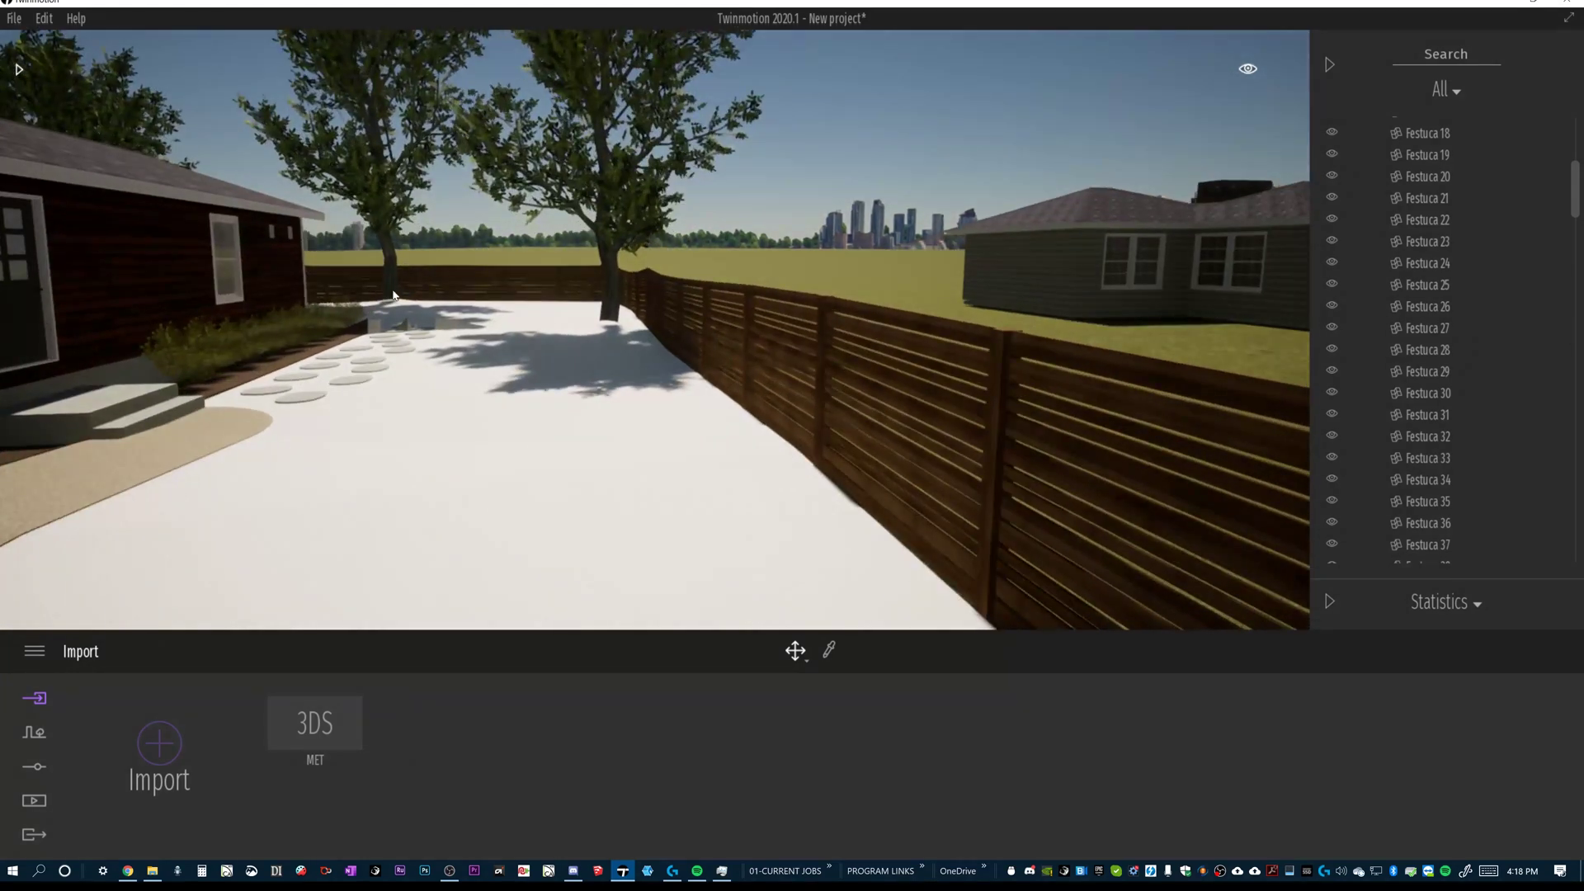
pyautogui.moveTo(393, 291); pyautogui.dragTo(533, 569, button='middle')
pyautogui.scroll(4, 533, 571)
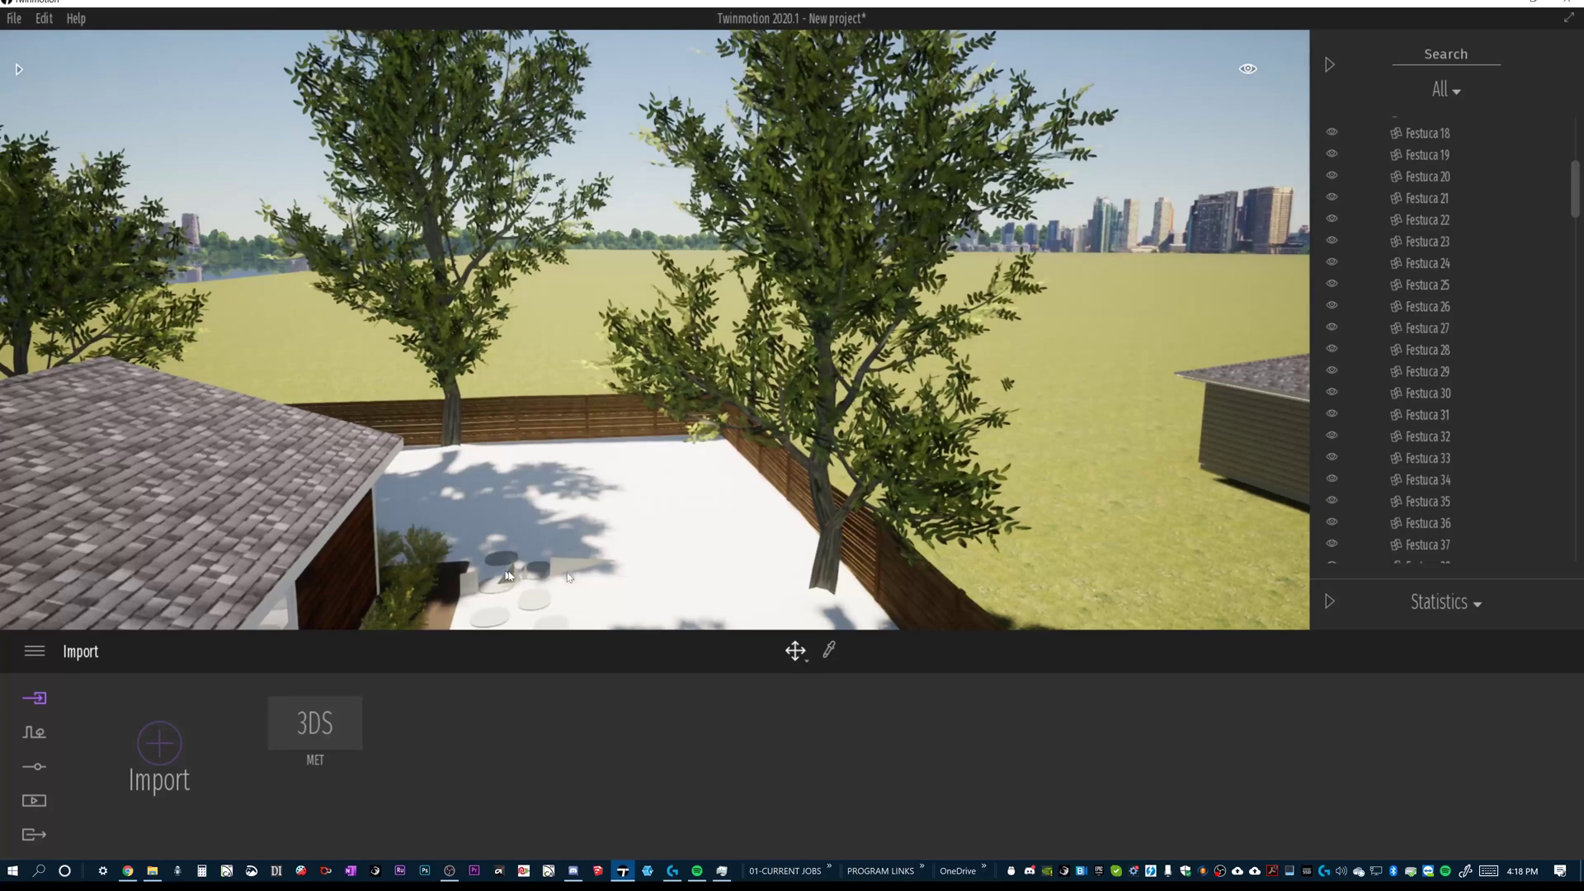
pyautogui.scroll(-6, 540, 578)
pyautogui.scroll(10, 660, 554)
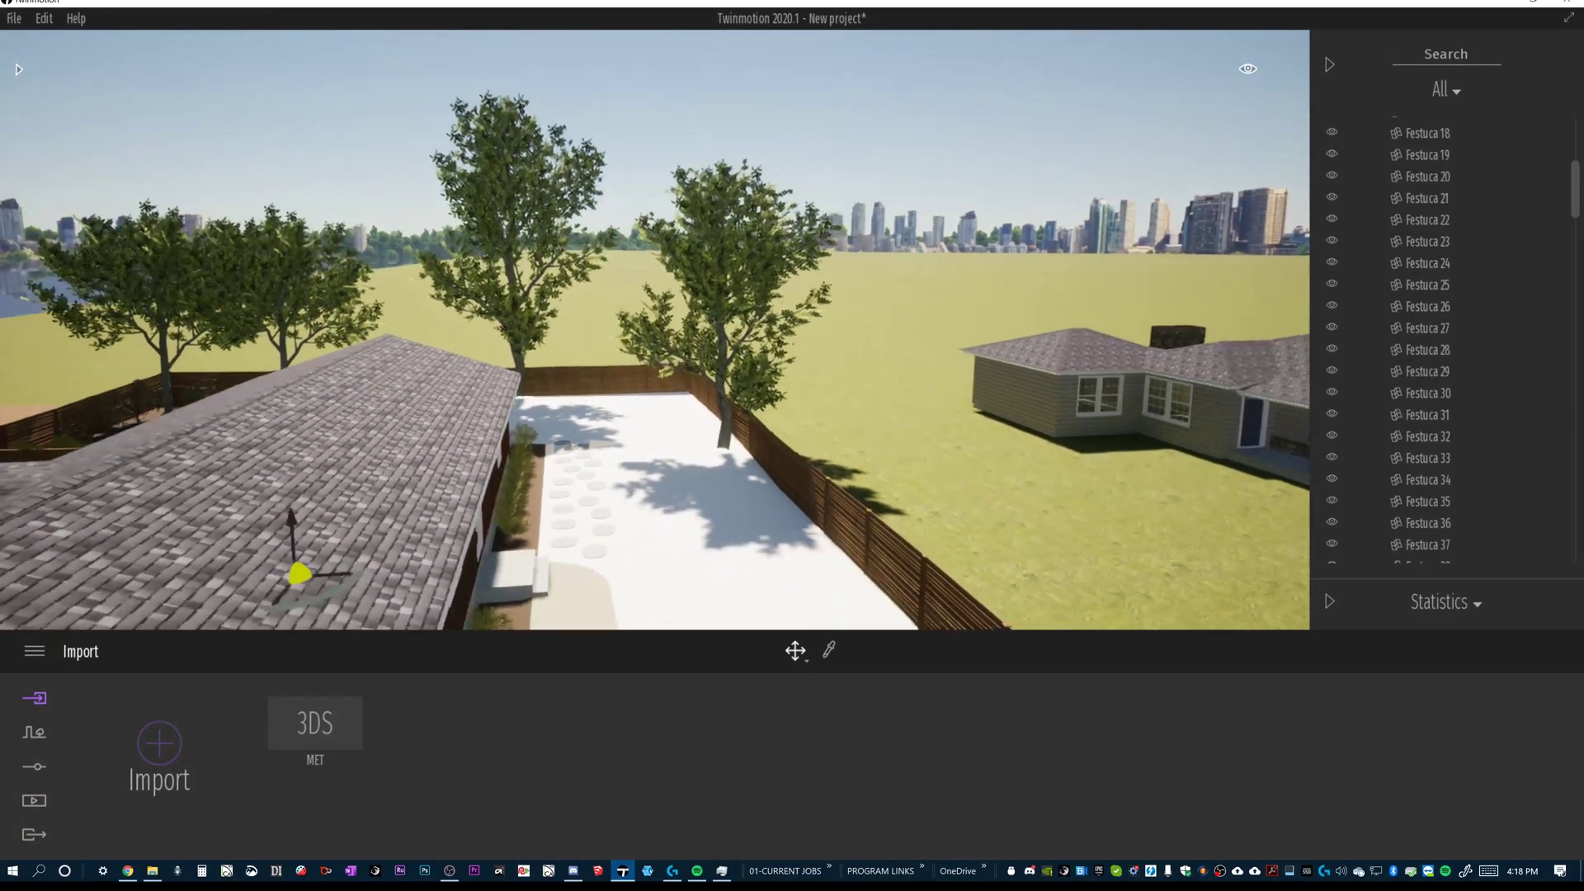
pyautogui.scroll(-3, 664, 552)
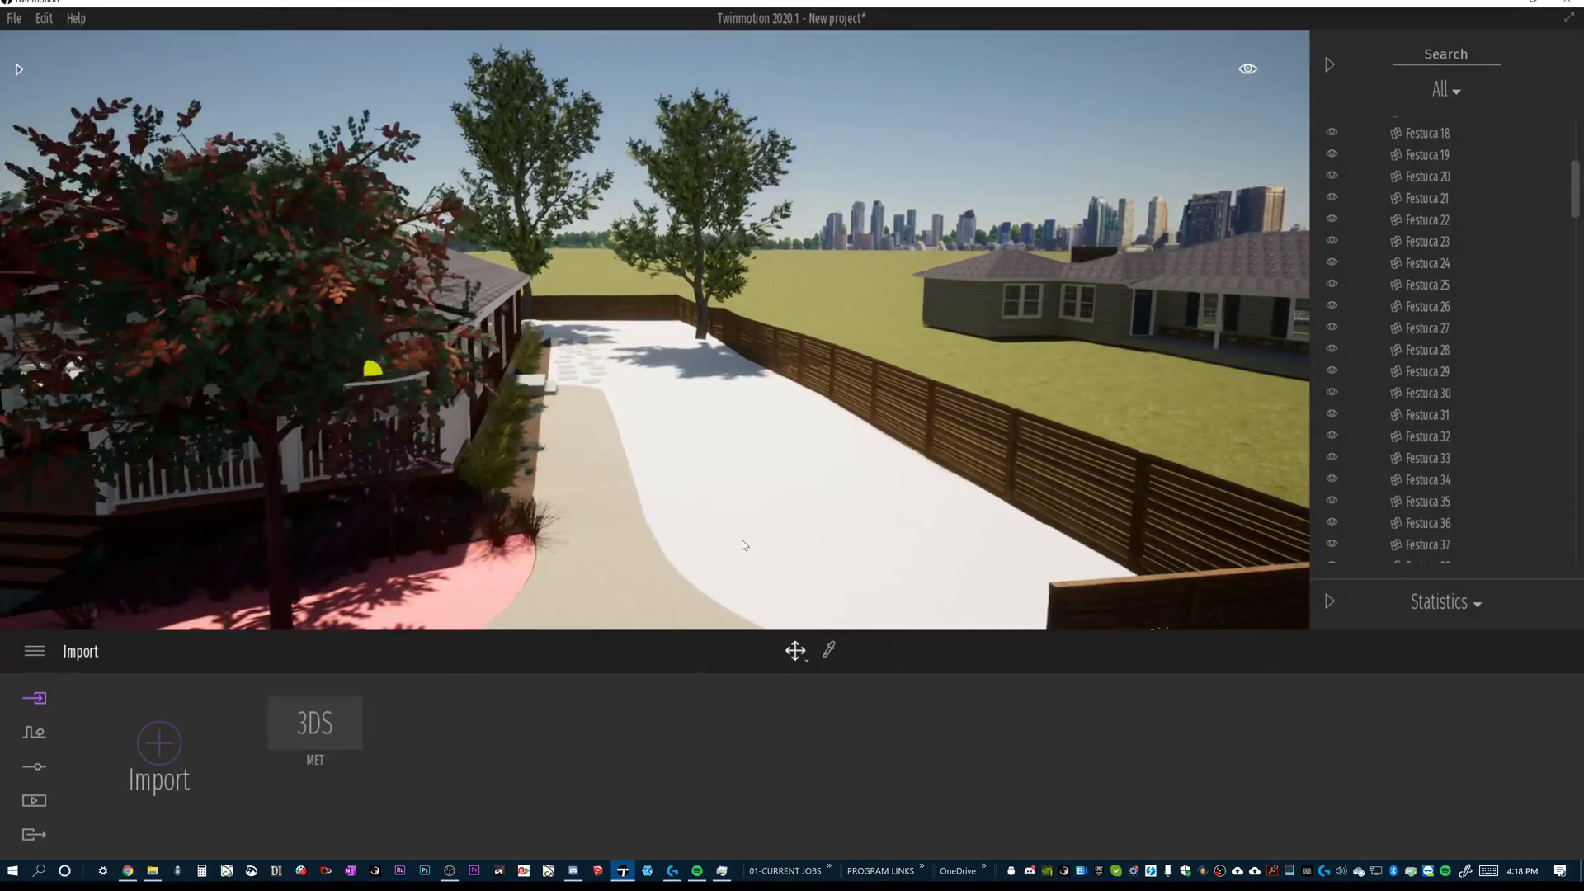
# Select the white terrain surface between the curved gravel path and the wooden fence.
pyautogui.click(717, 456)
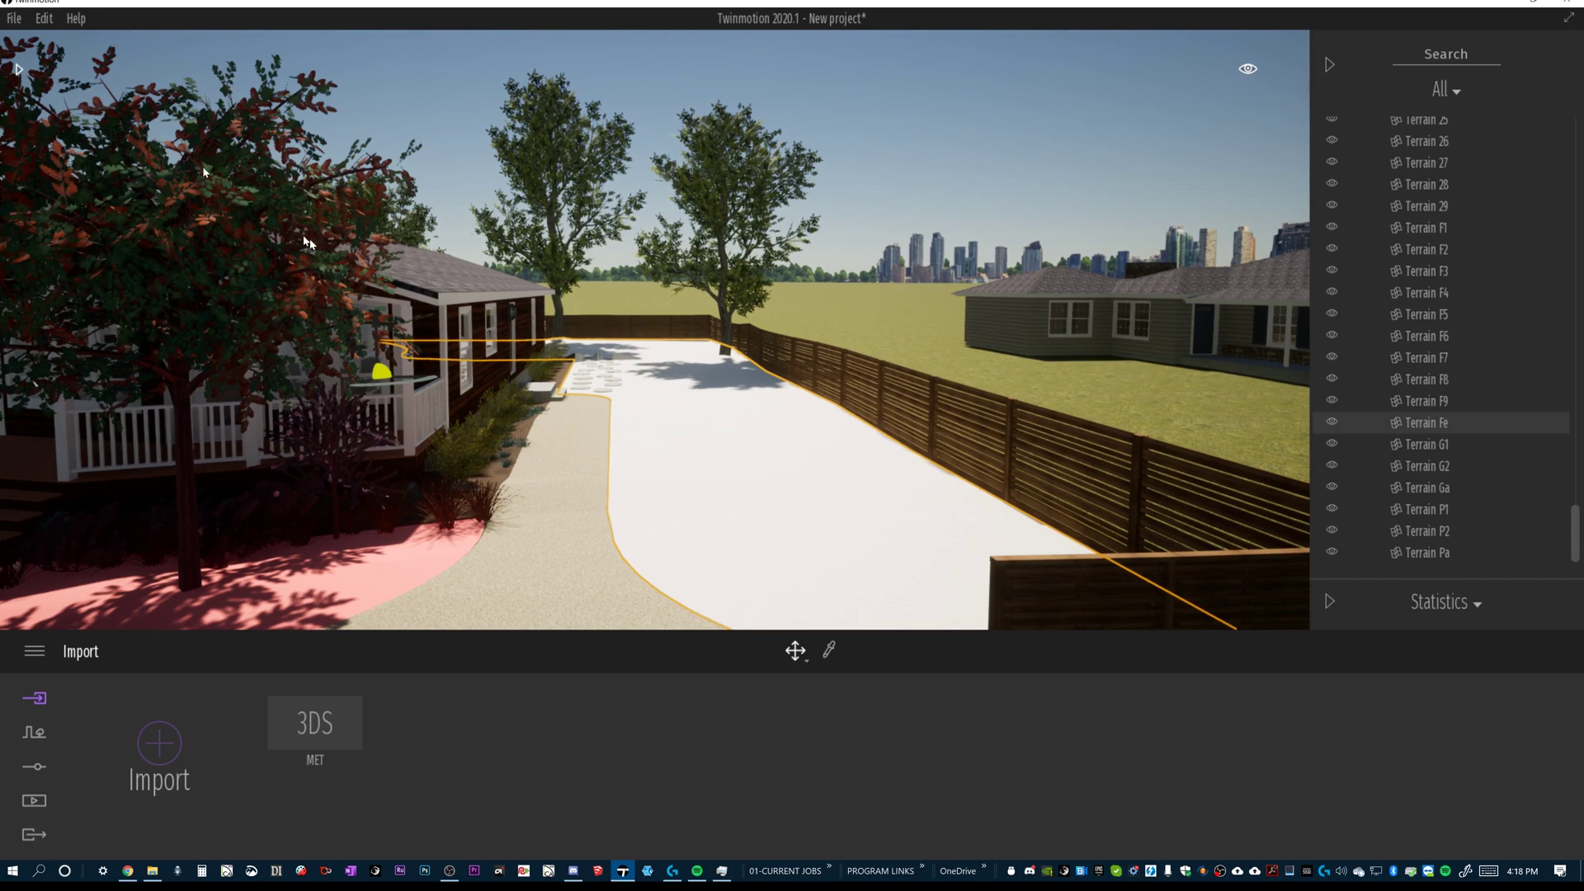
pyautogui.click(15, 19)
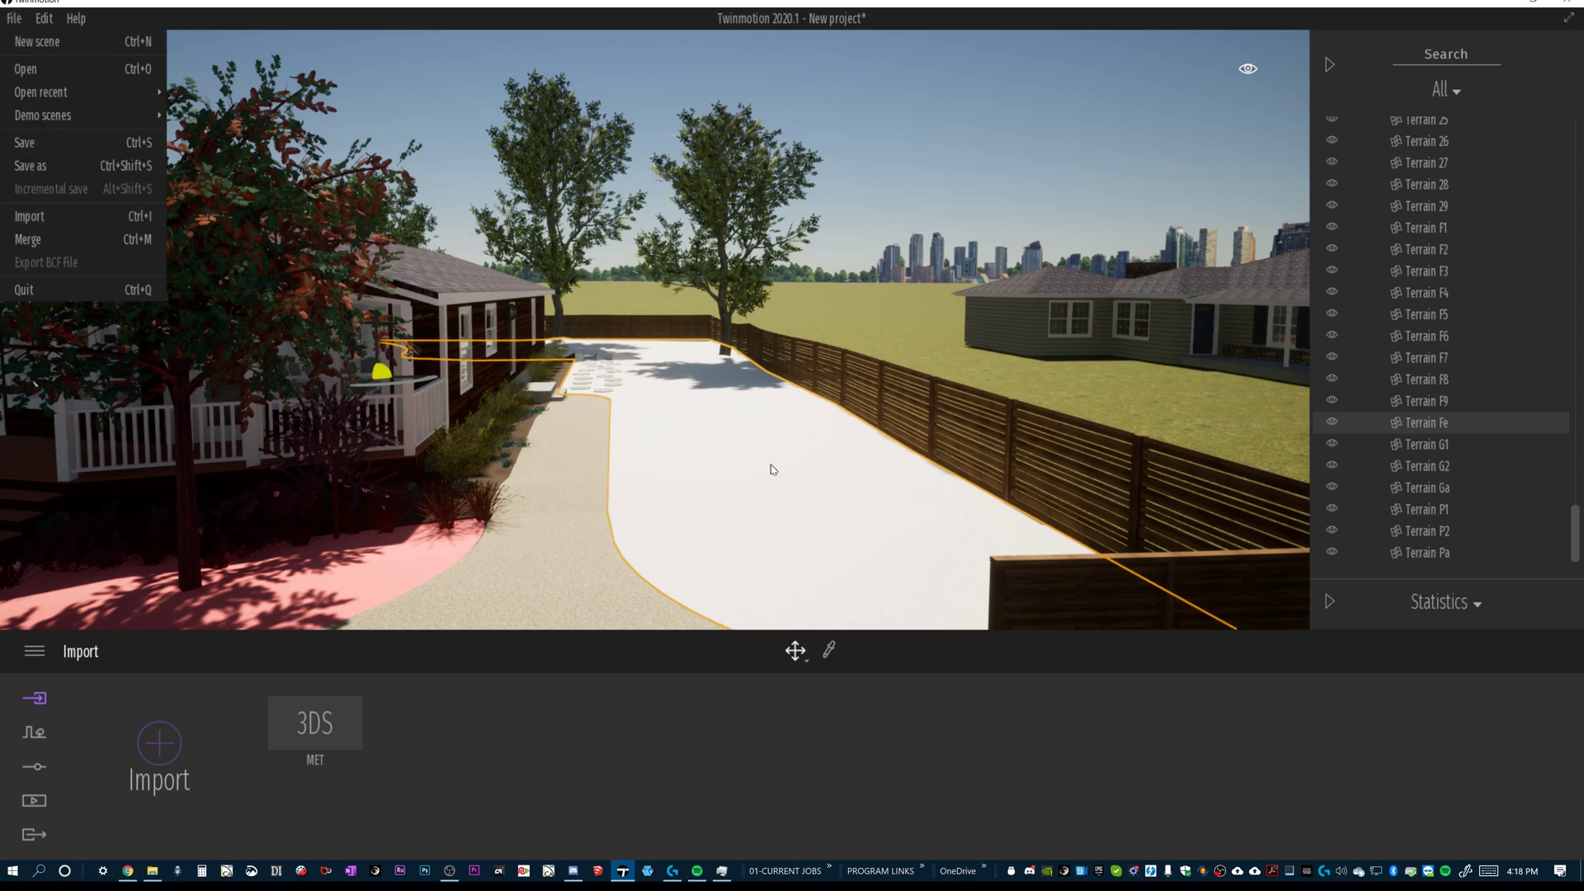
pyautogui.click(591, 473)
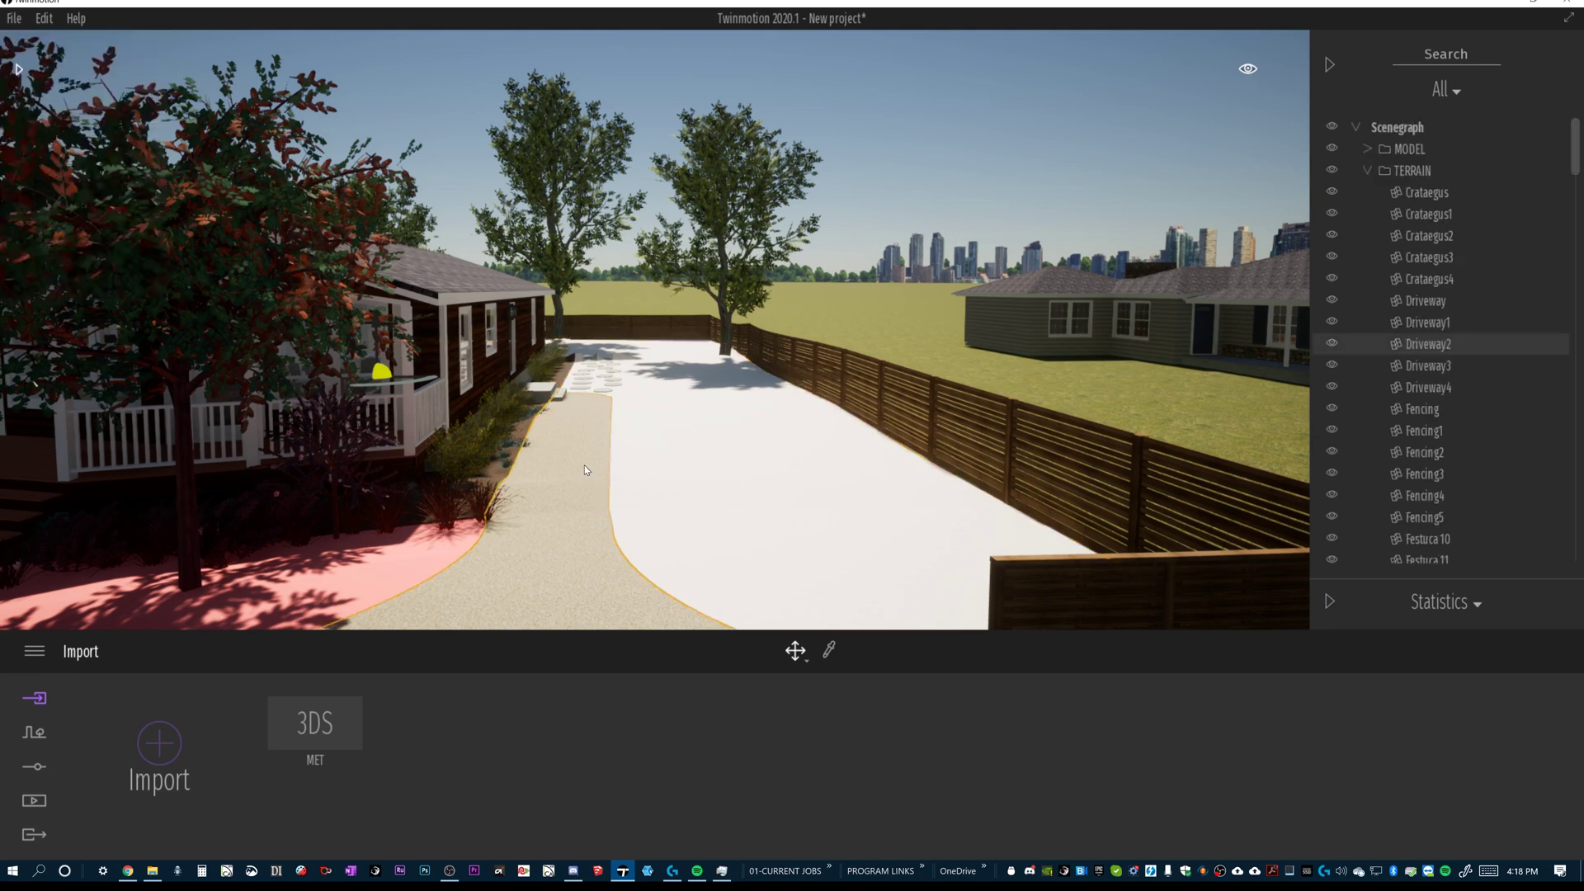
pyautogui.click(625, 363)
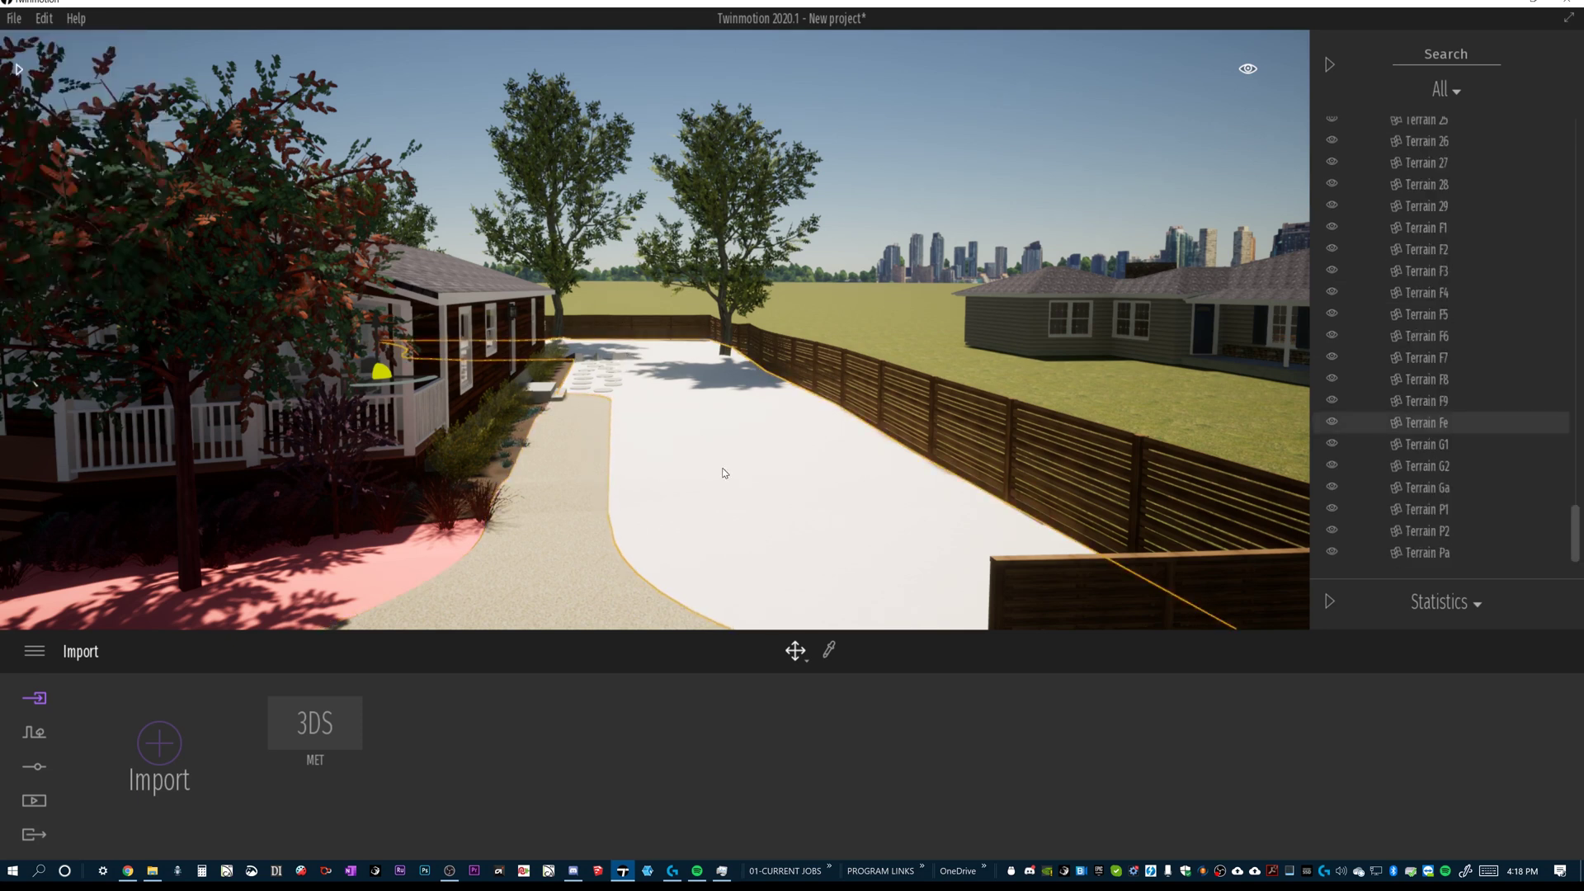
pyautogui.scroll(-2, 761, 465)
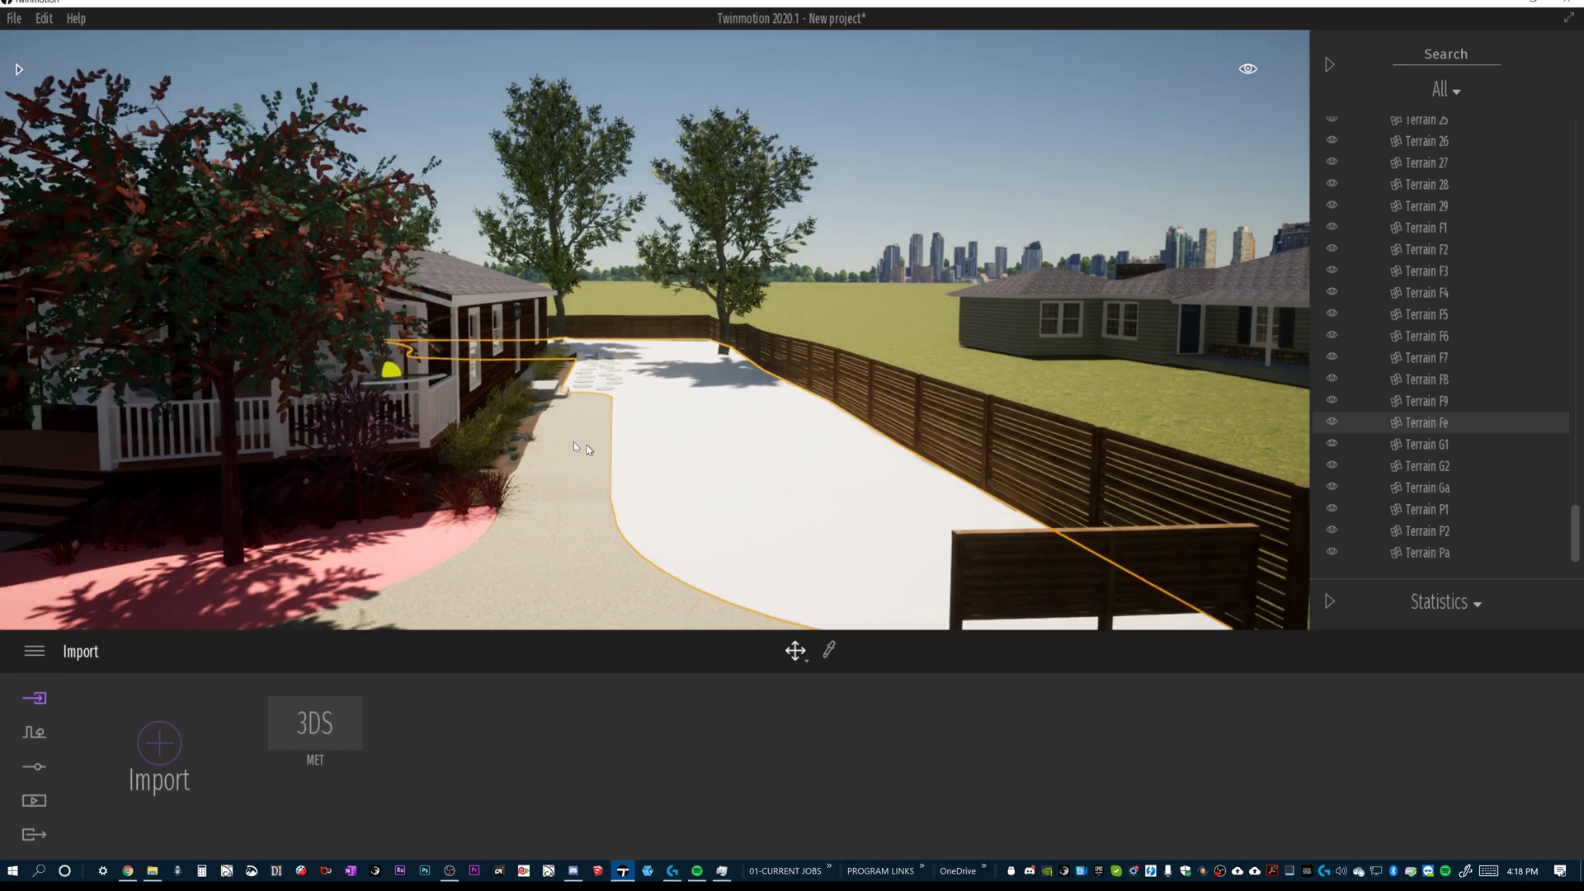
pyautogui.moveTo(649, 479); pyautogui.dragTo(853, 488)
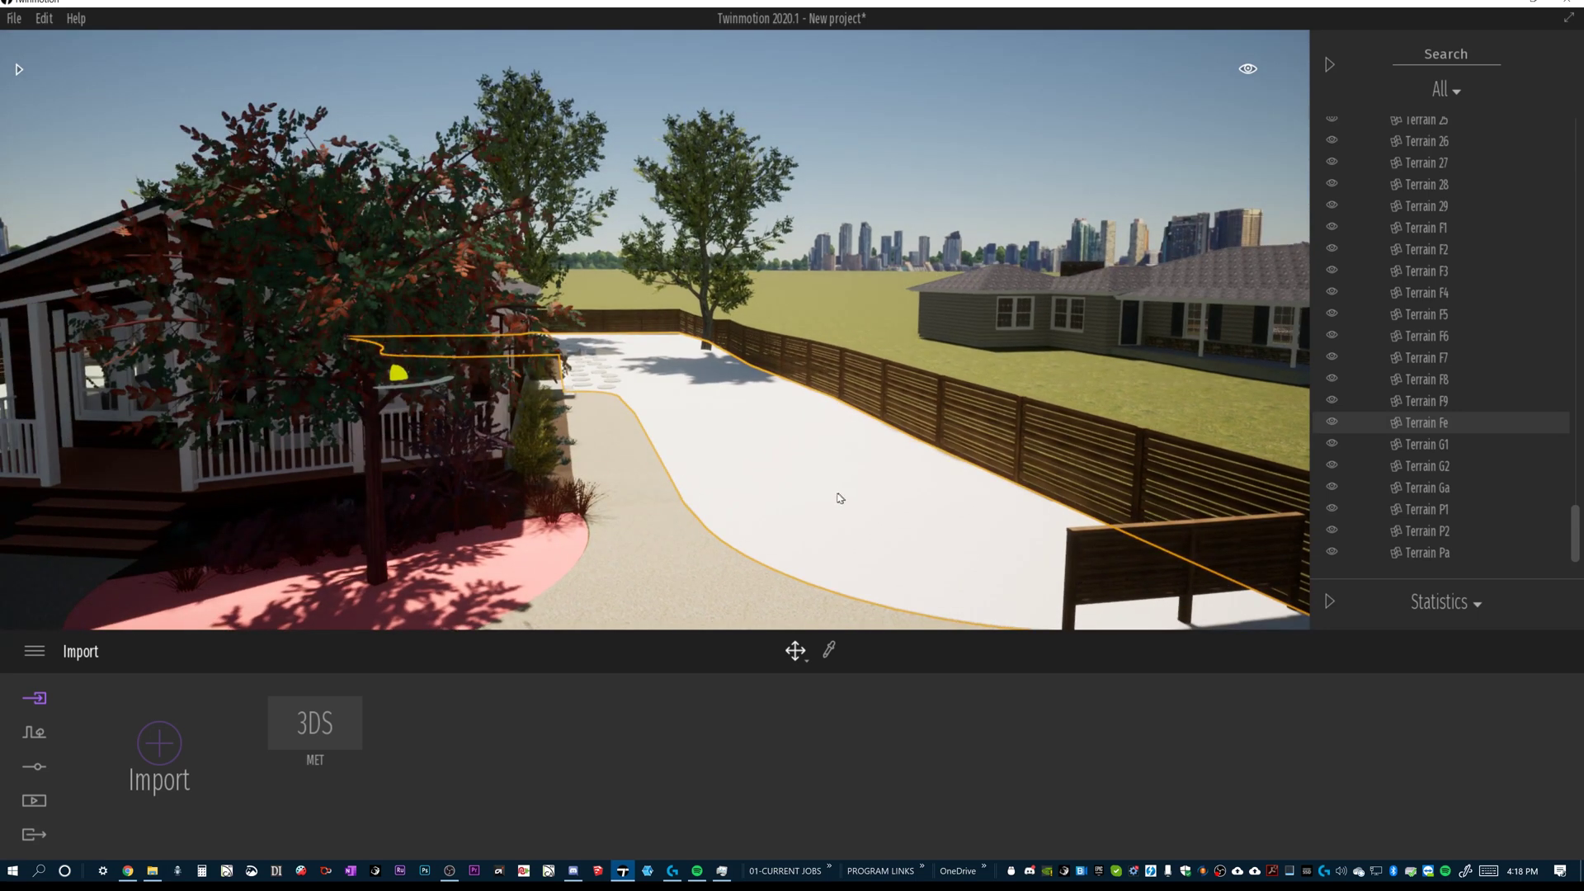
pyautogui.moveTo(836, 498); pyautogui.dragTo(797, 532)
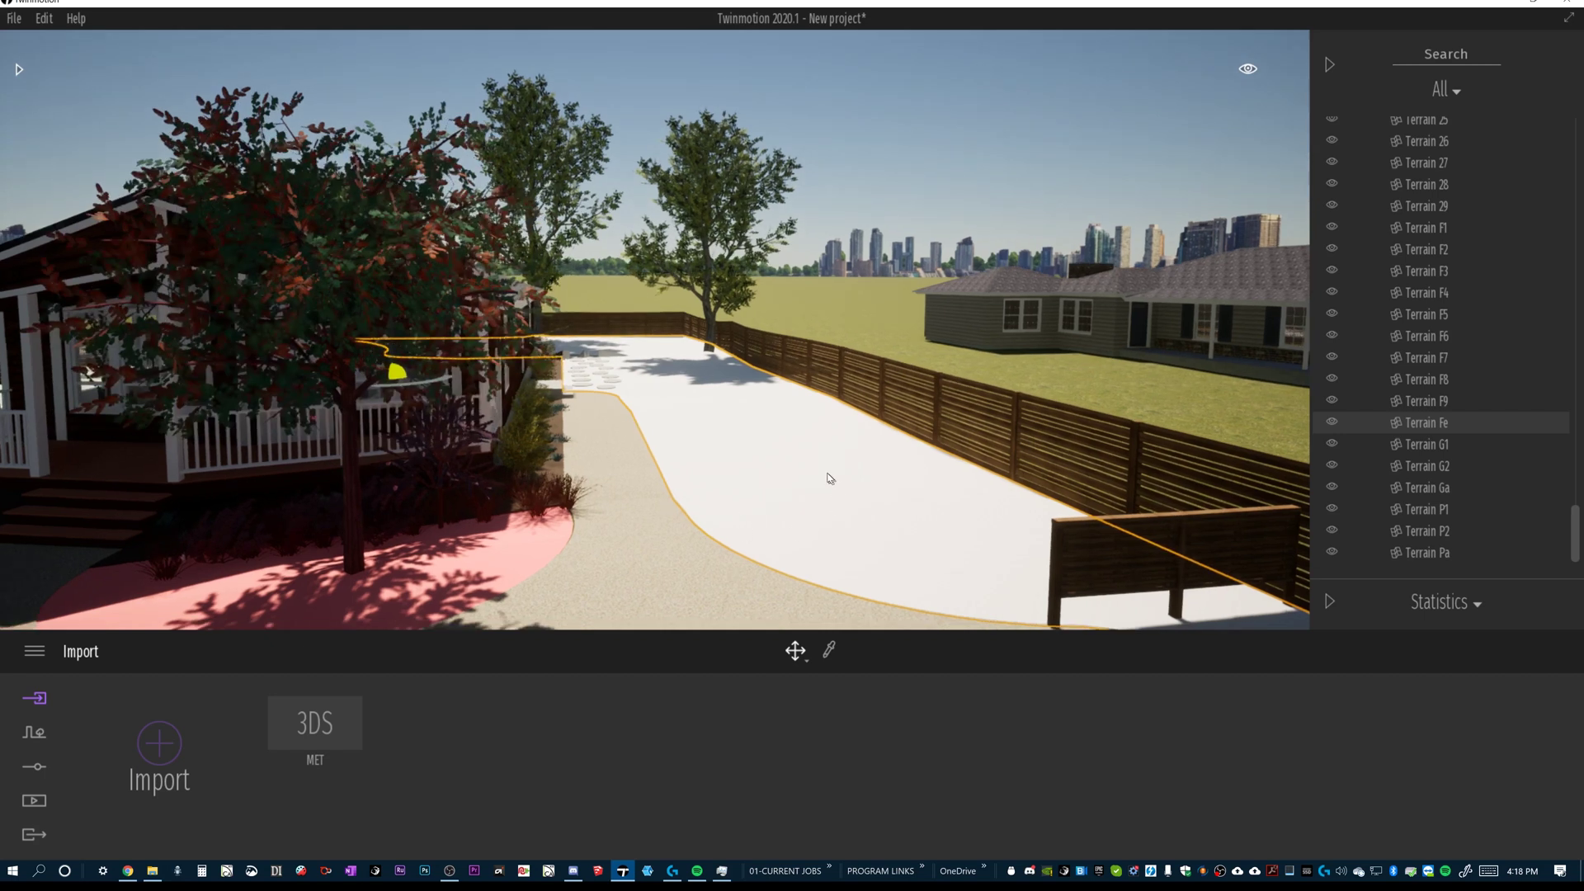
pyautogui.moveTo(829, 475)
pyautogui.mouseDown()
pyautogui.moveTo(804, 483)
pyautogui.moveTo(832, 480)
pyautogui.mouseUp()
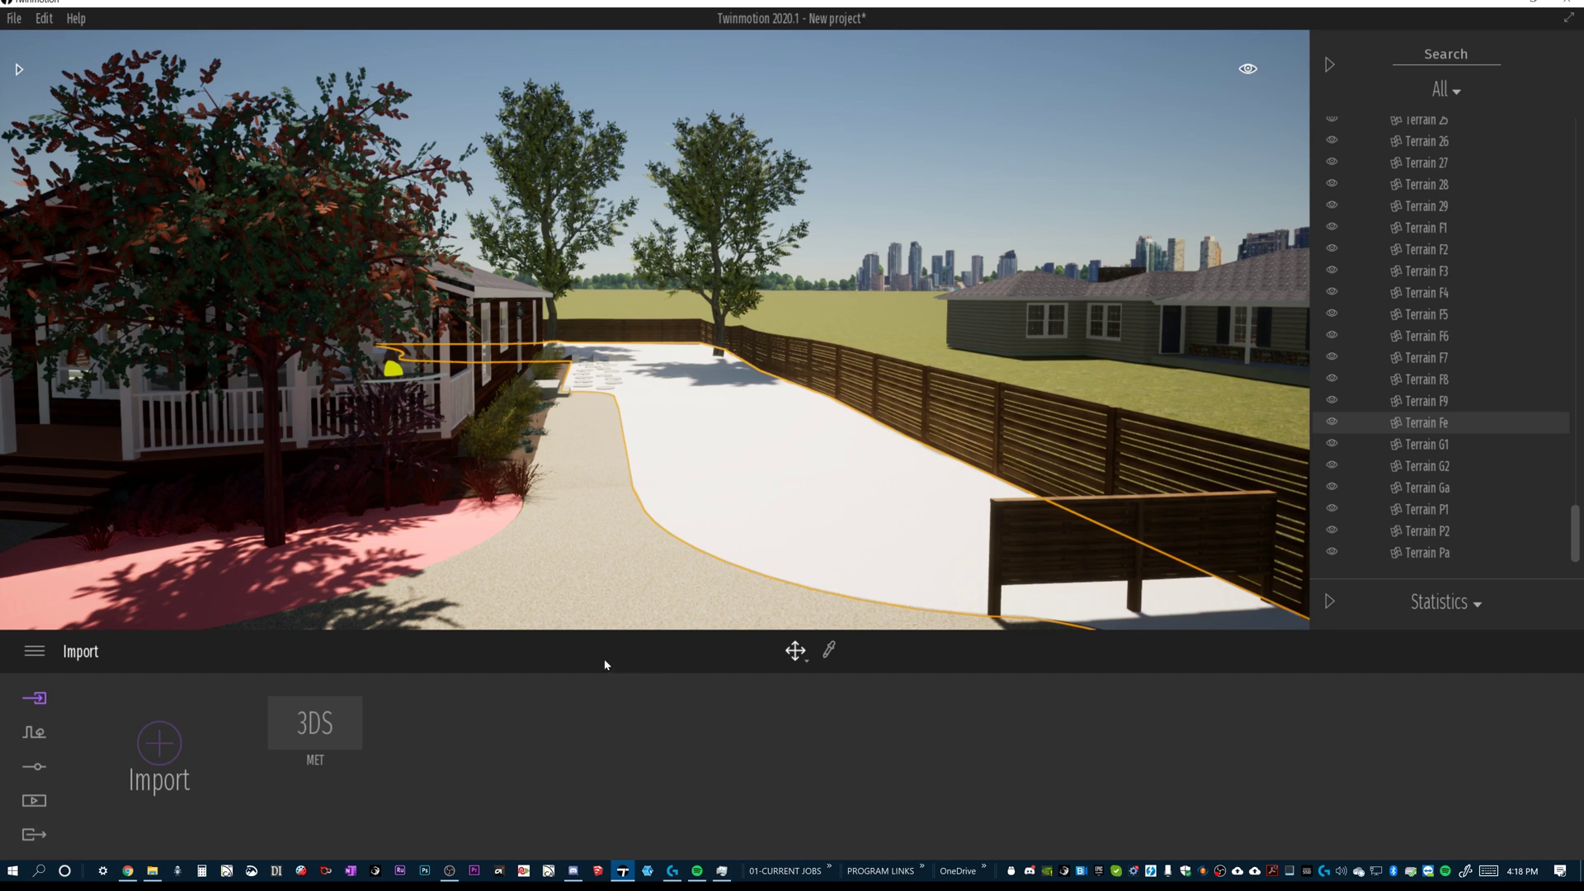
# Open the Vegetation scatter tool from the Context tools.
pyautogui.click(34, 733)
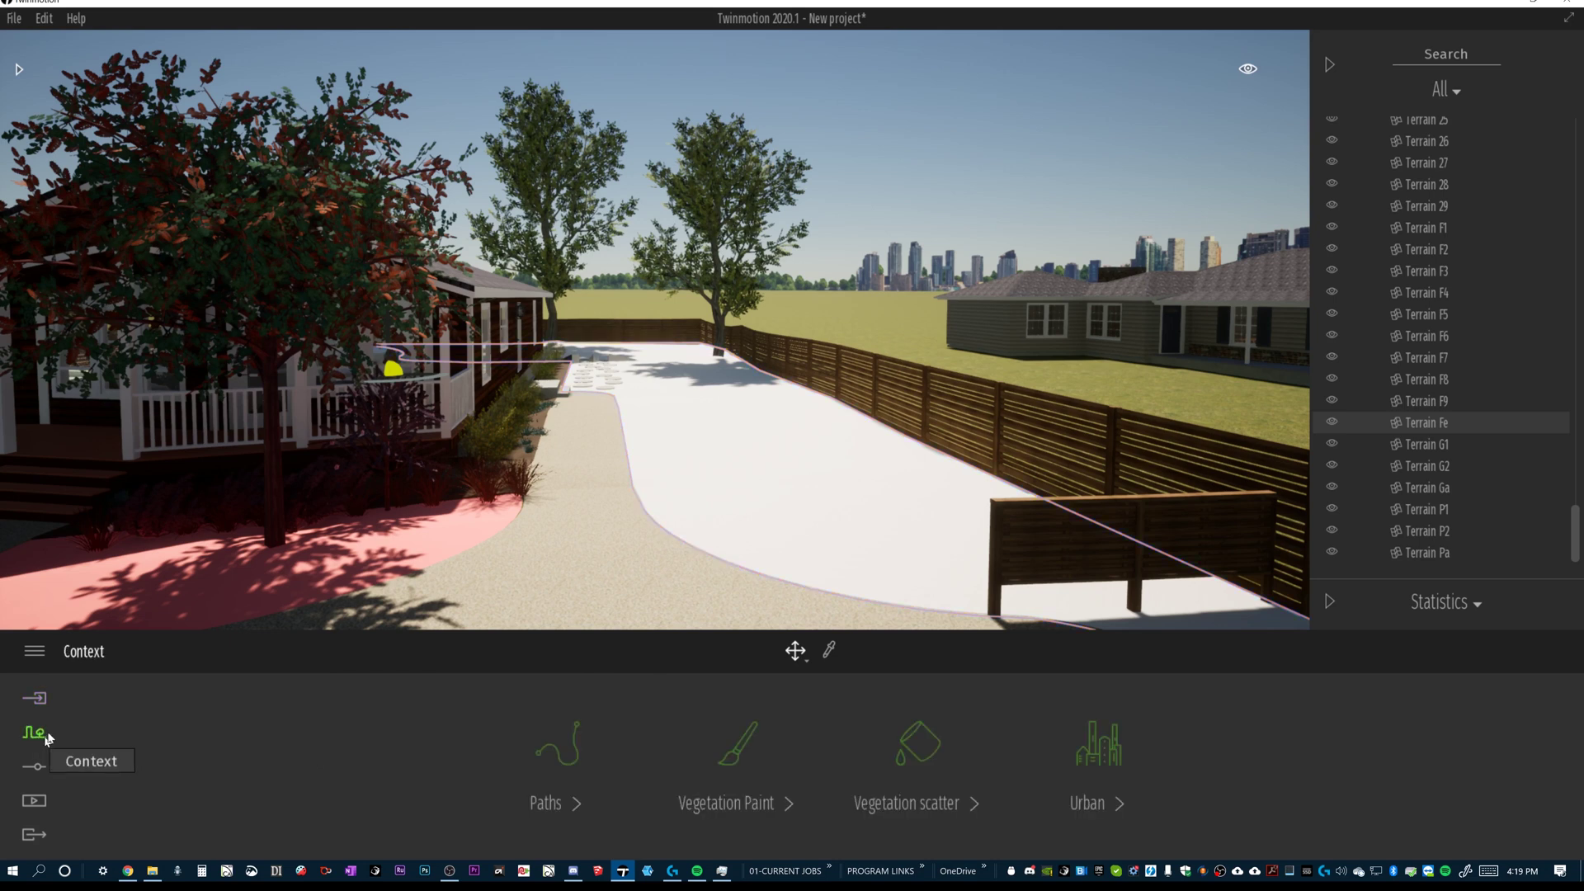
pyautogui.click(34, 740)
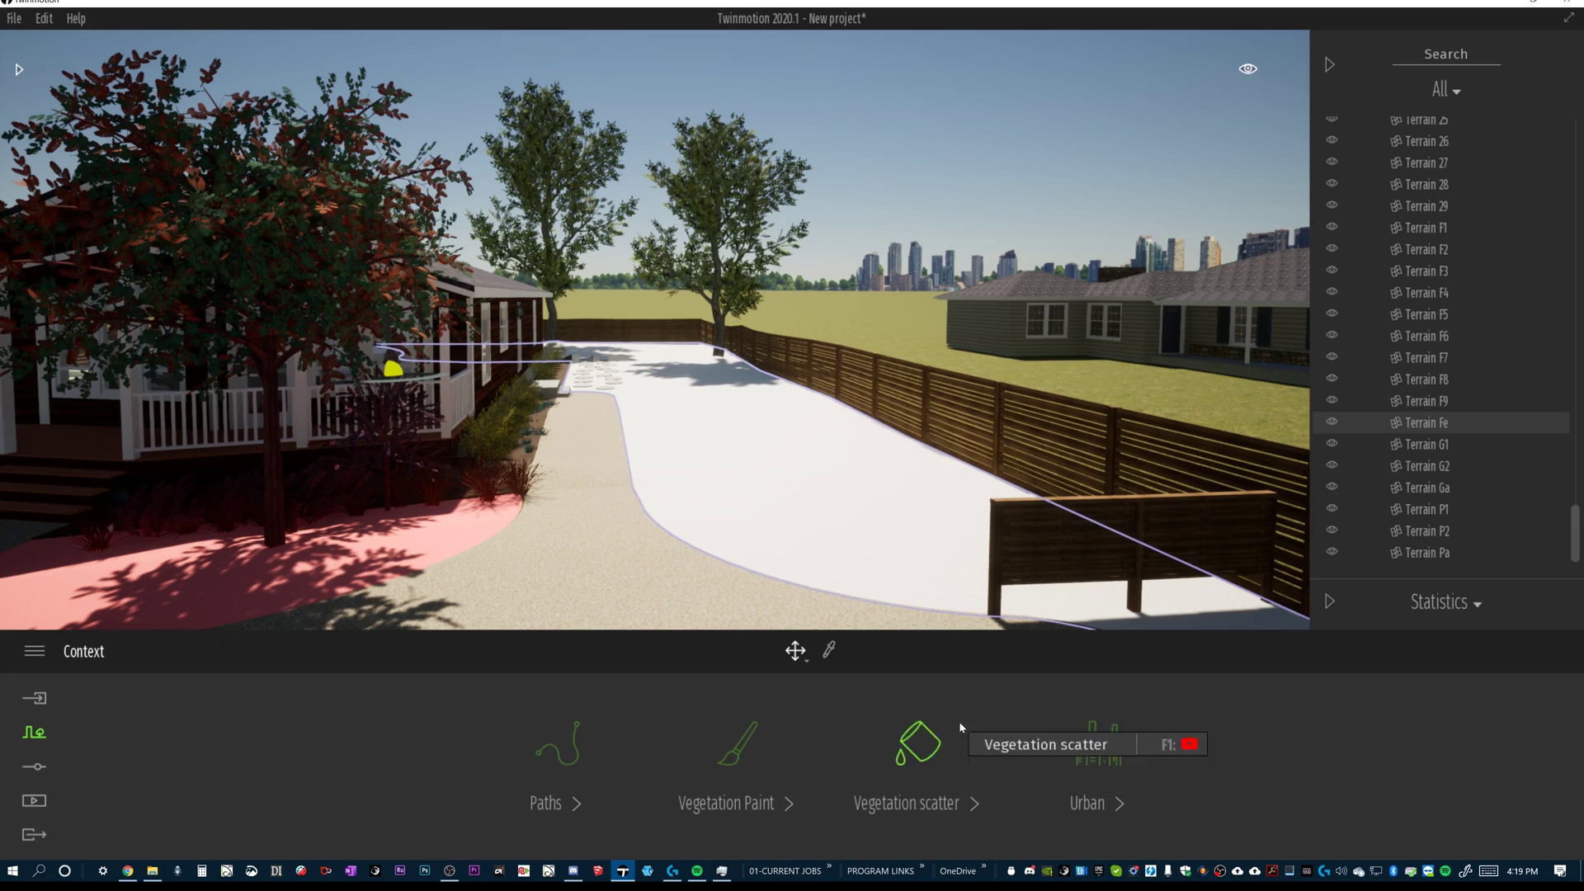
pyautogui.click(919, 754)
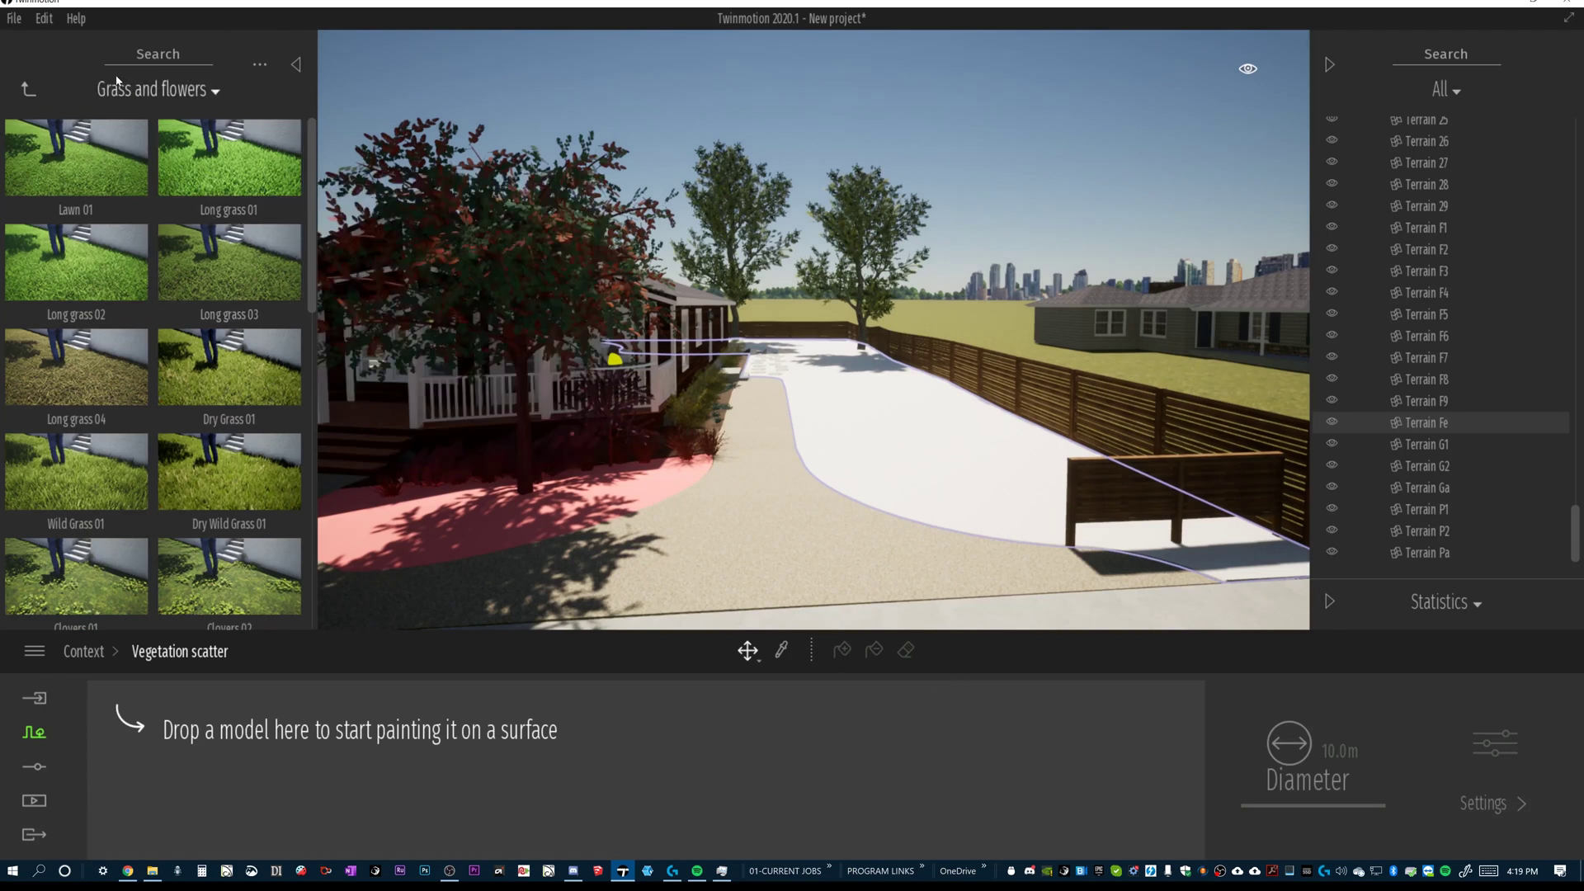
# Collapse and reopen the asset library, and view its lock and refresh options.
pyautogui.click(298, 68)
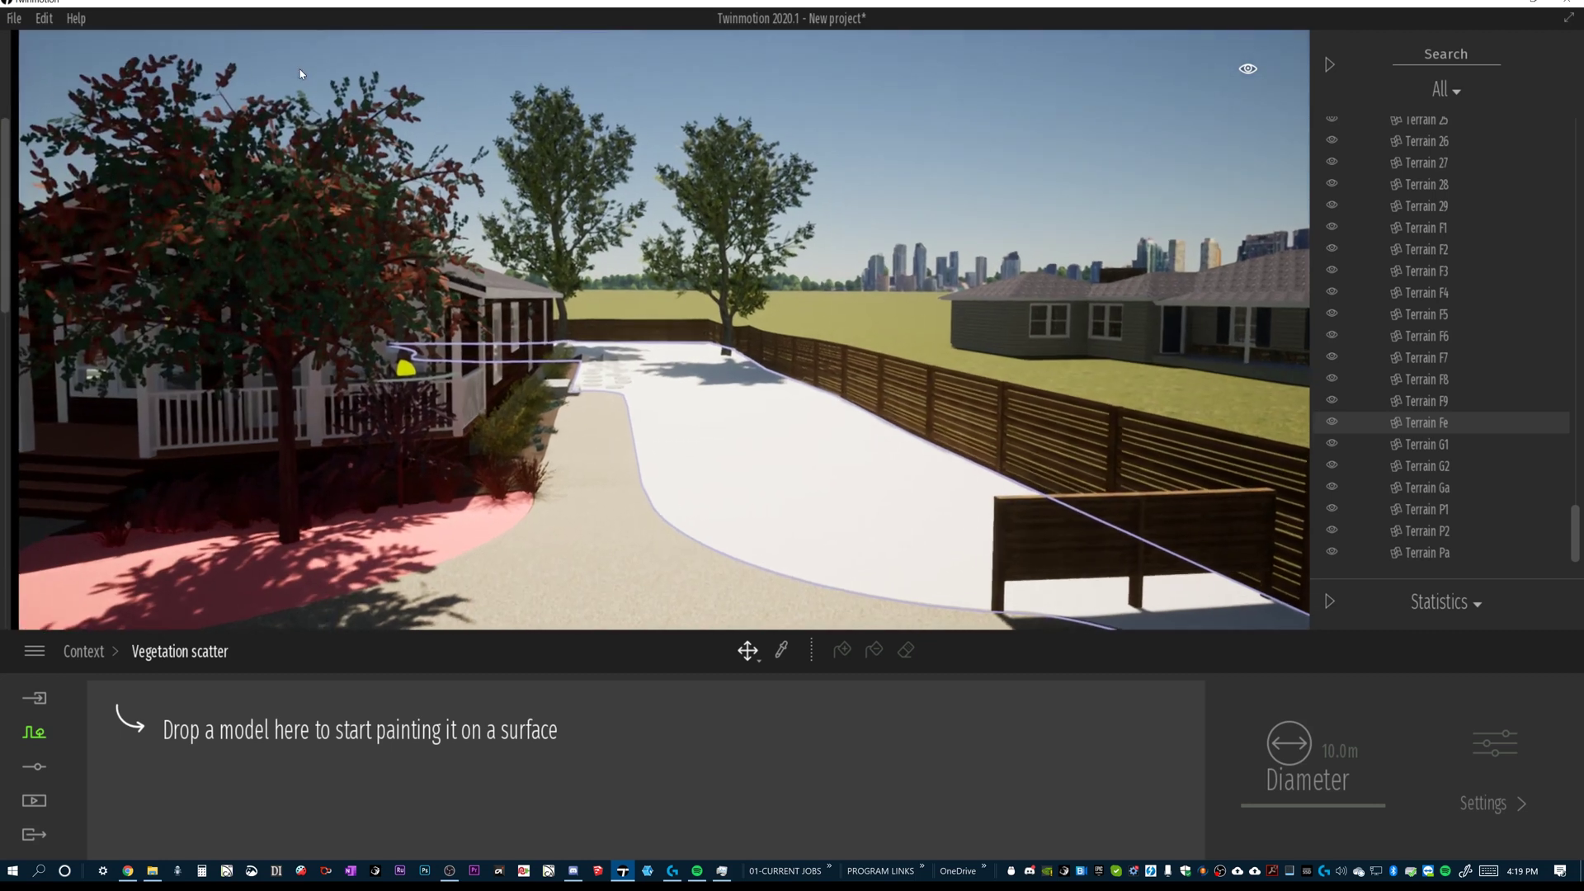
pyautogui.click(19, 69)
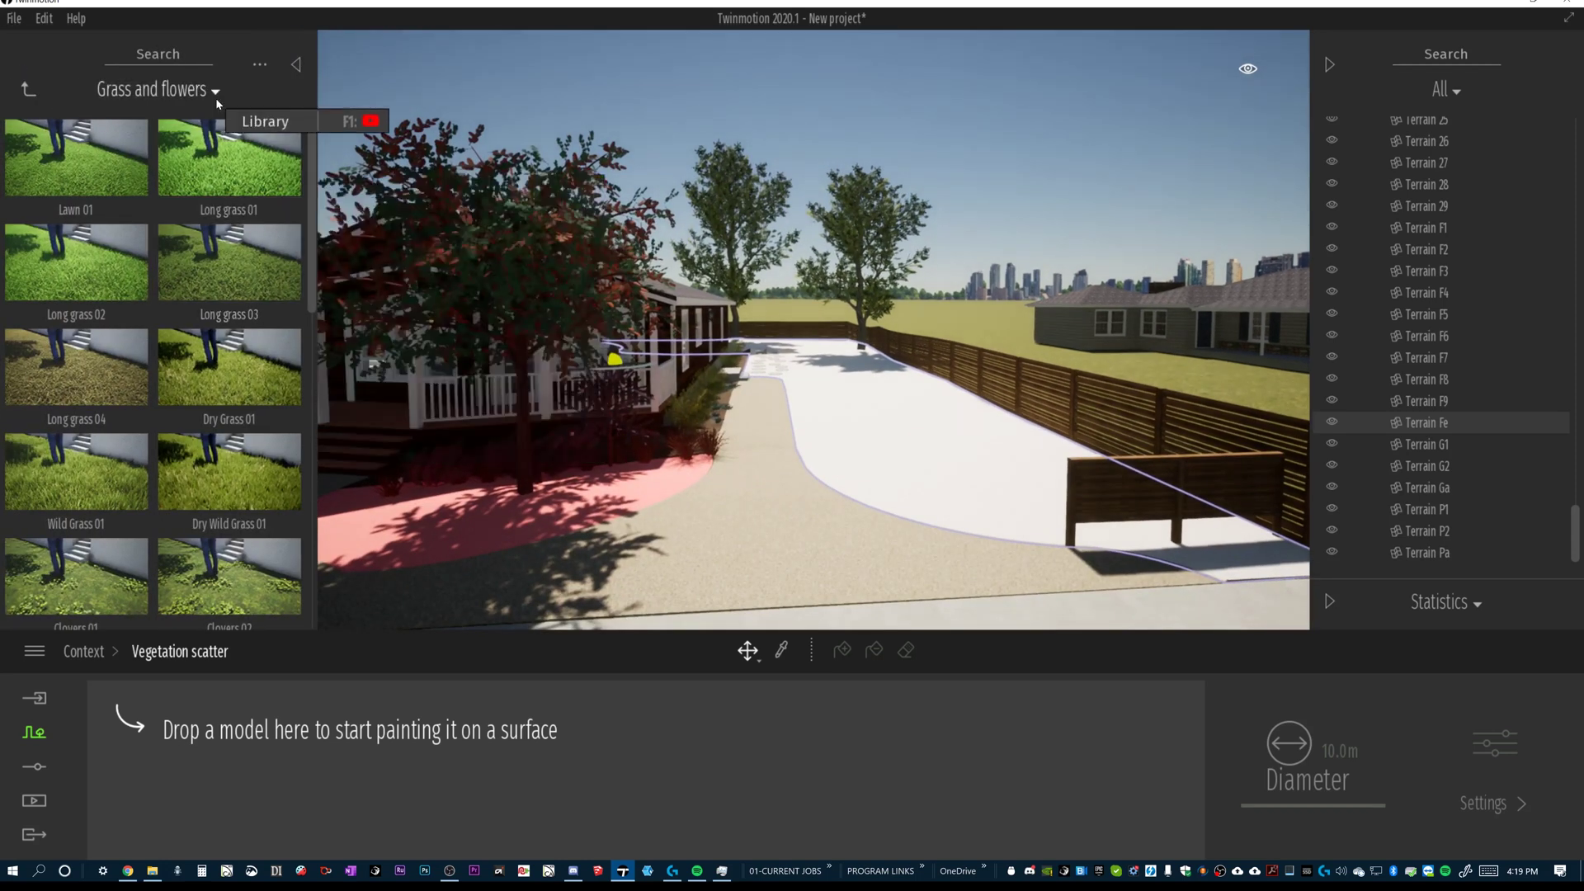
pyautogui.click(253, 66)
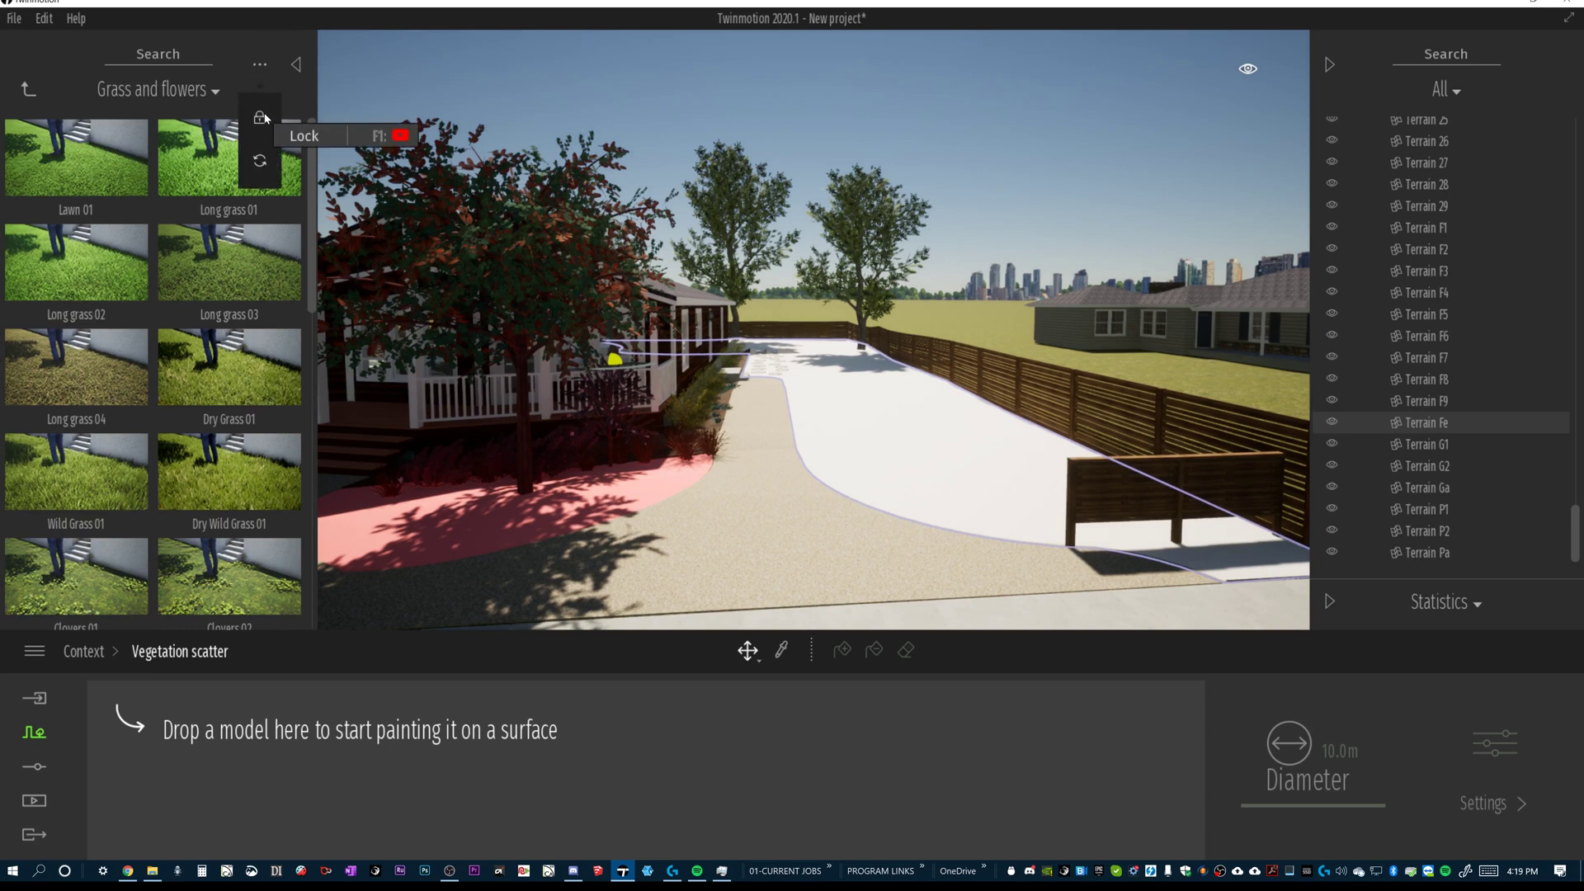
pyautogui.click(260, 71)
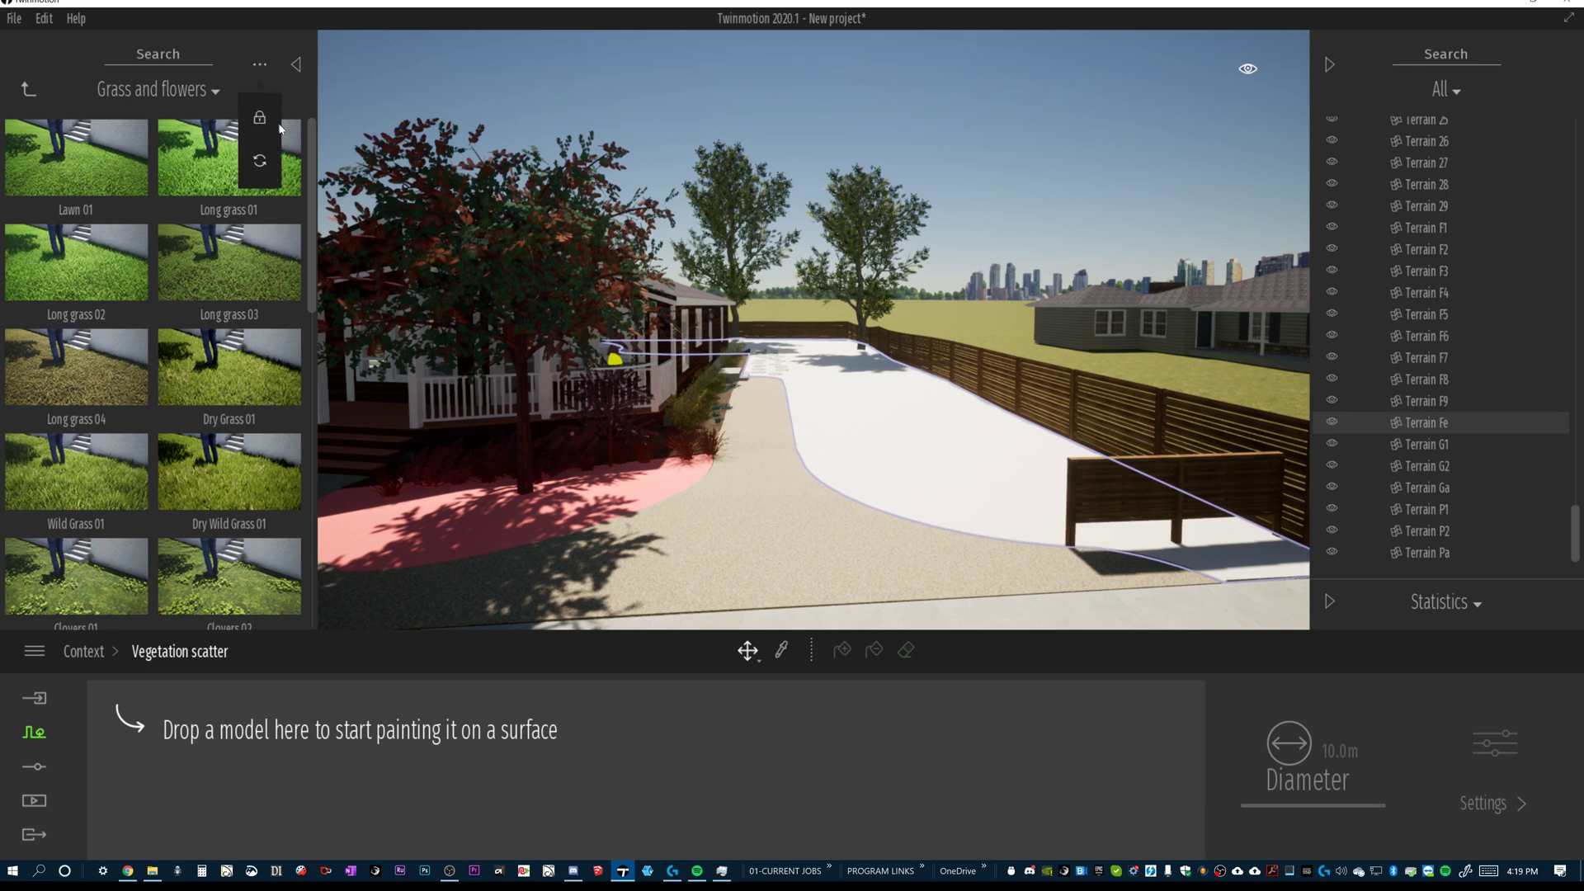
pyautogui.moveTo(260, 70)
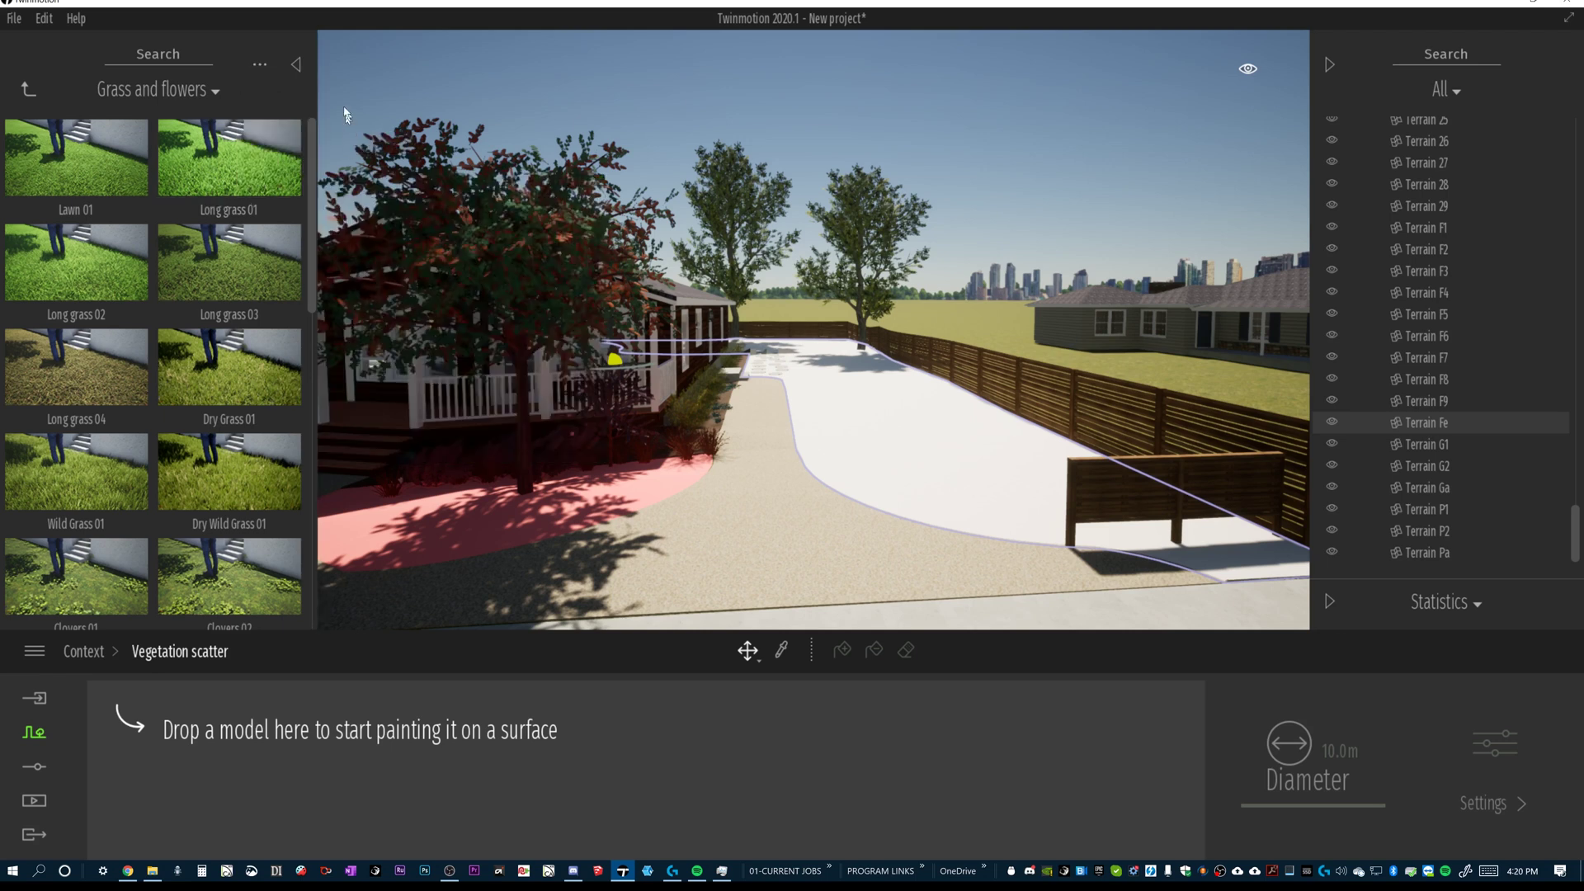
pyautogui.click(296, 65)
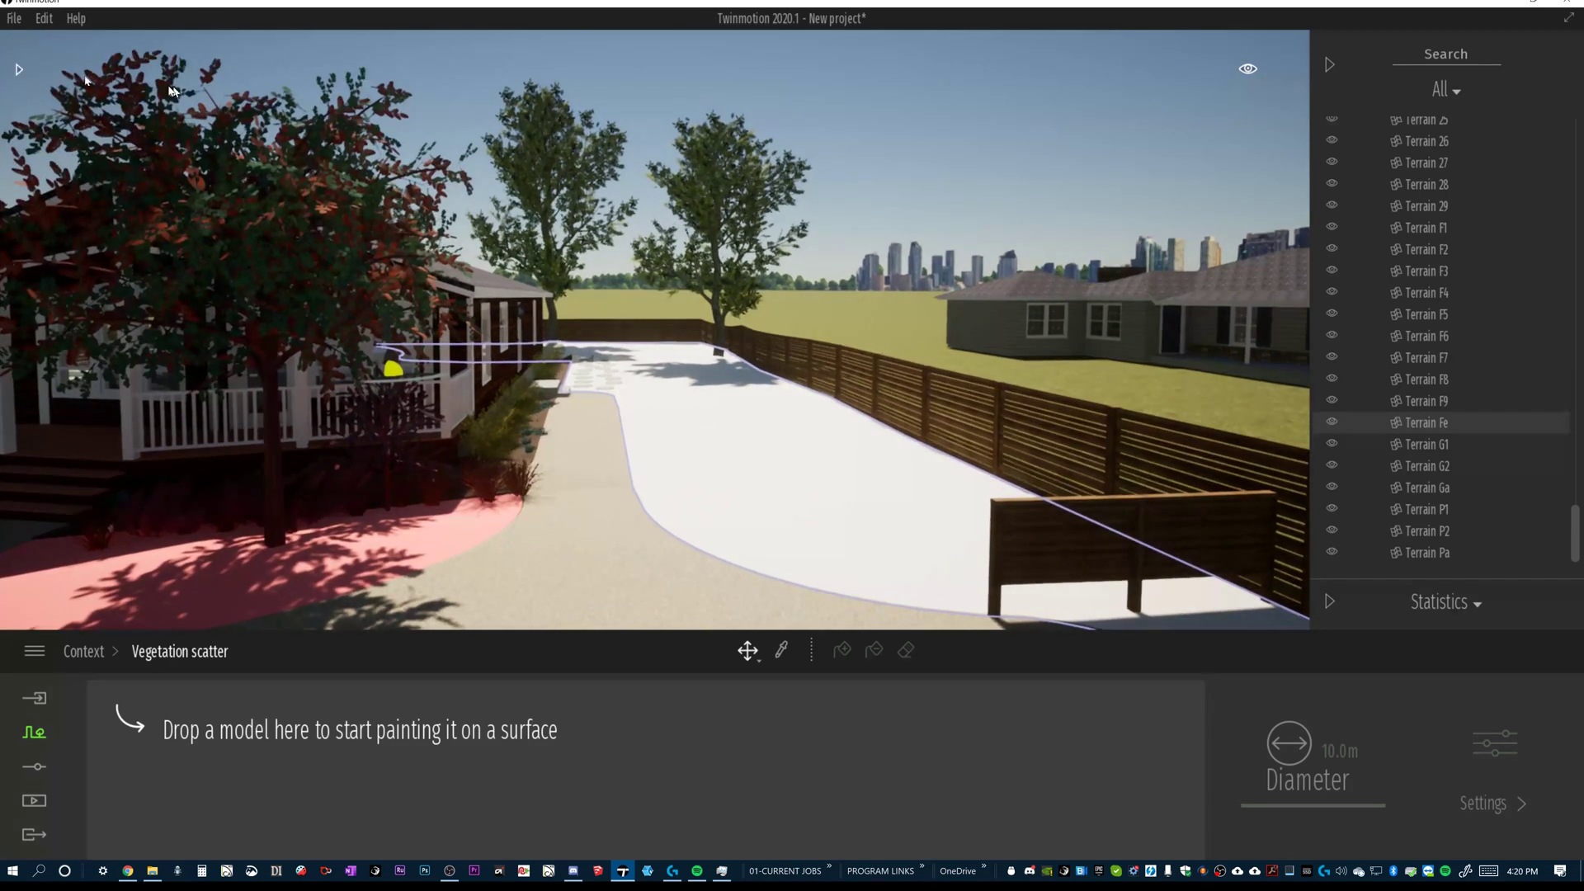
pyautogui.click(20, 73)
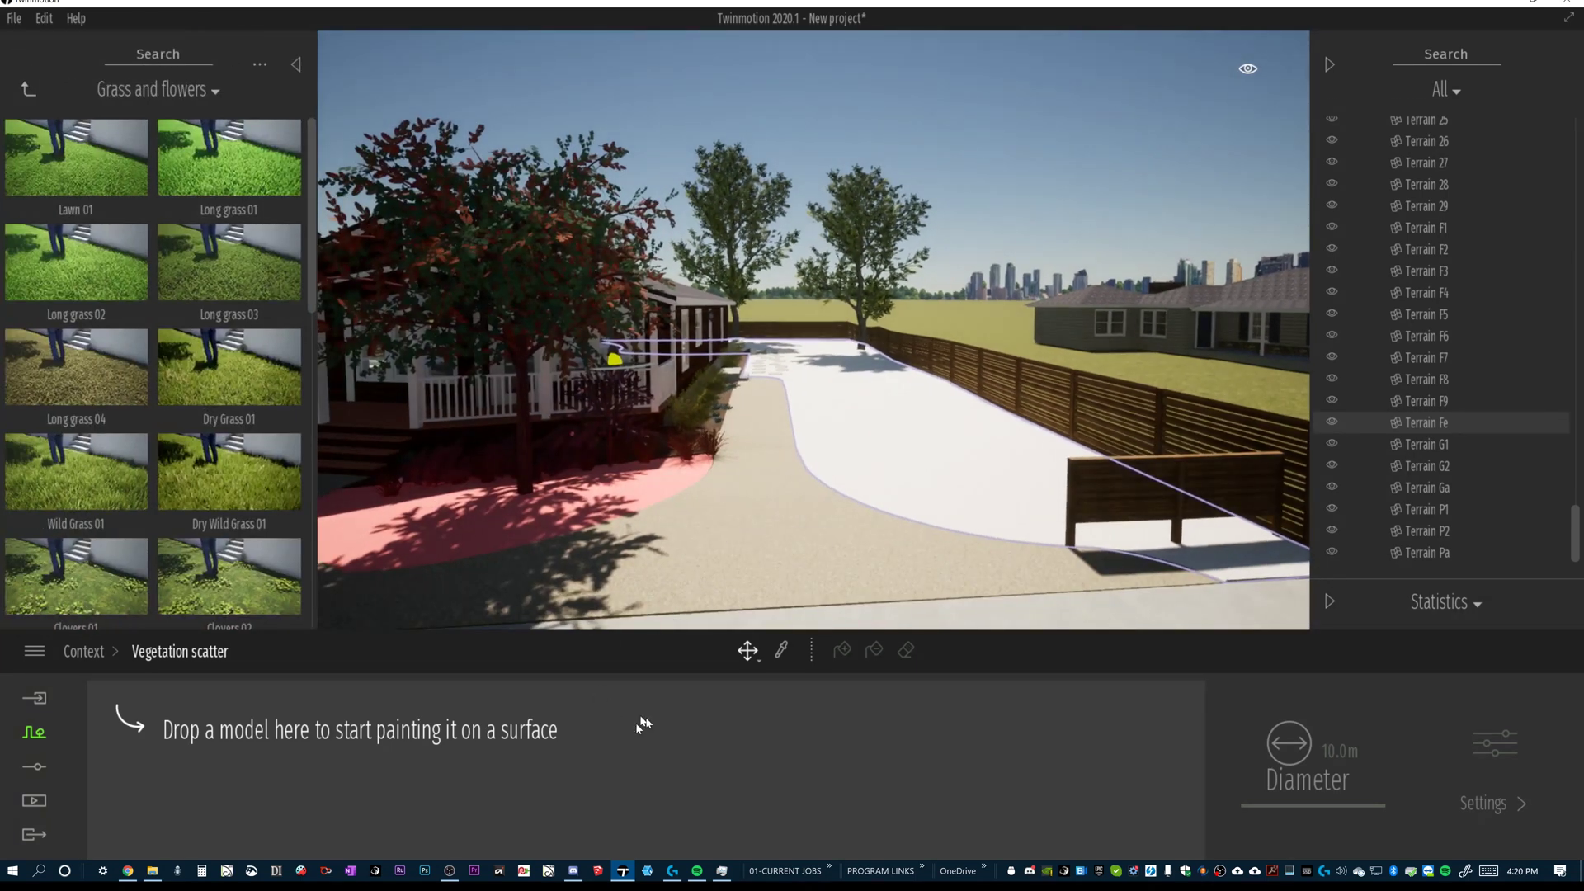
# Place one Lawn 01 clump from the Vegetation and landscape library's Grass and flowers folder onto the white terrain beside the path.
pyautogui.click(36, 732)
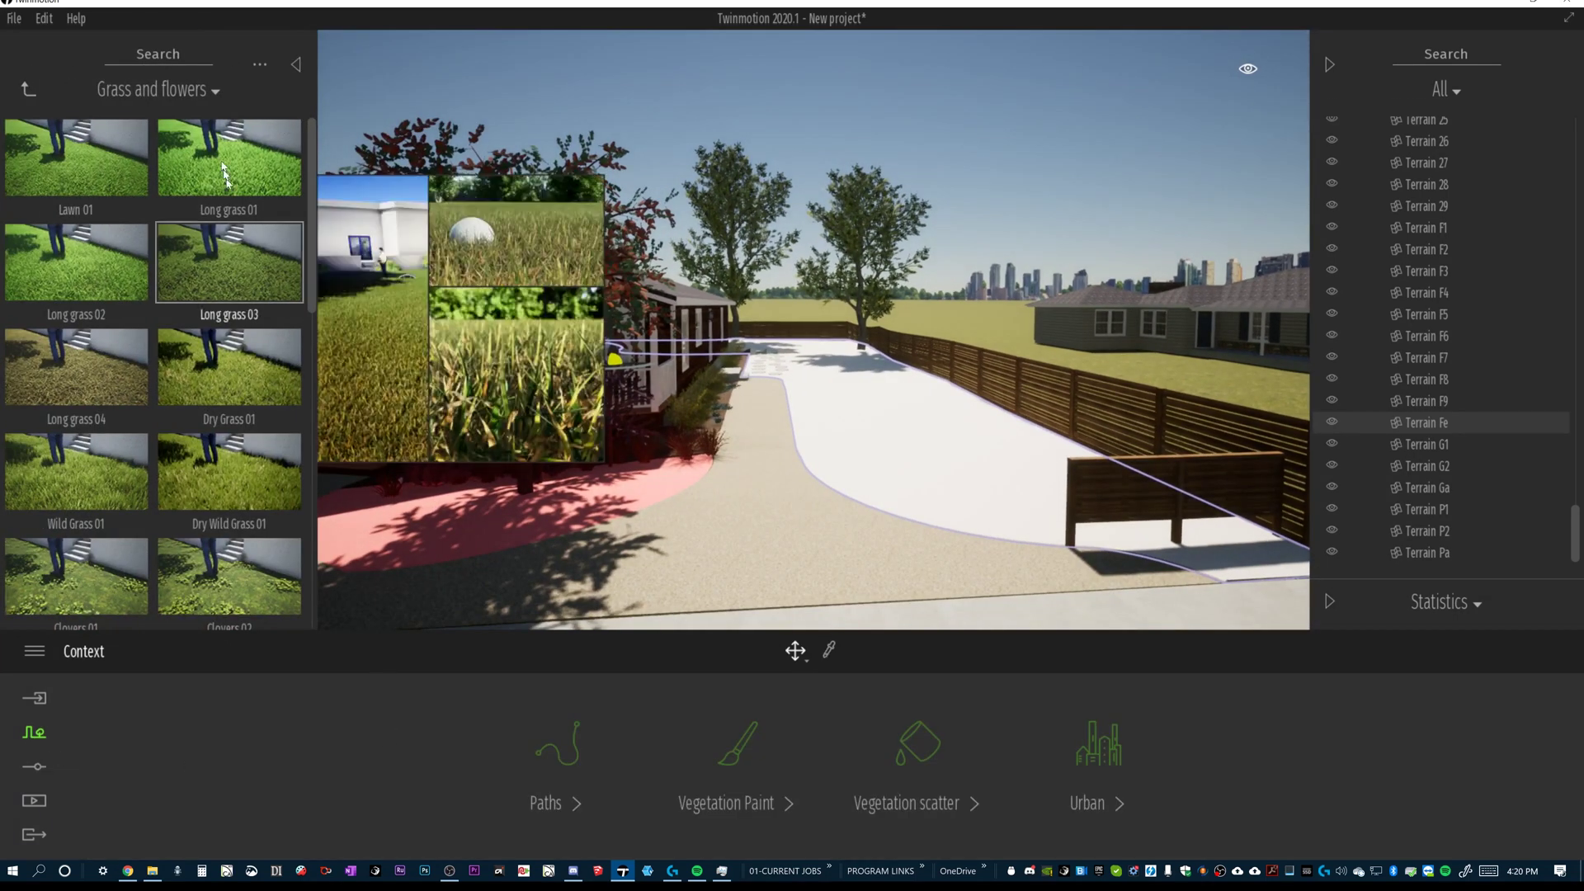
pyautogui.click(918, 747)
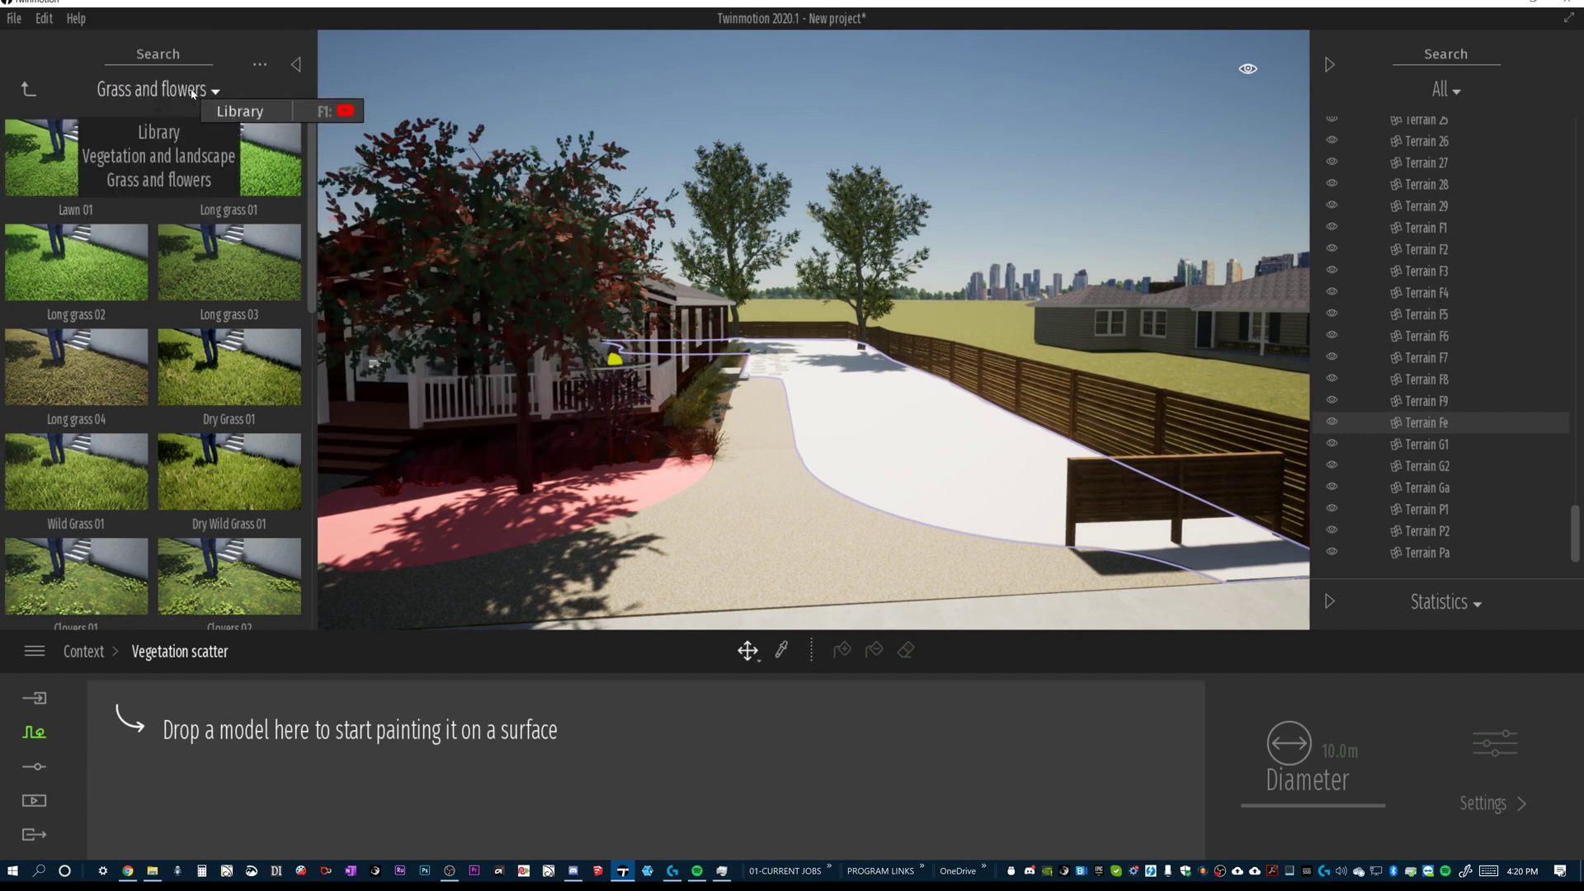
pyautogui.click(33, 88)
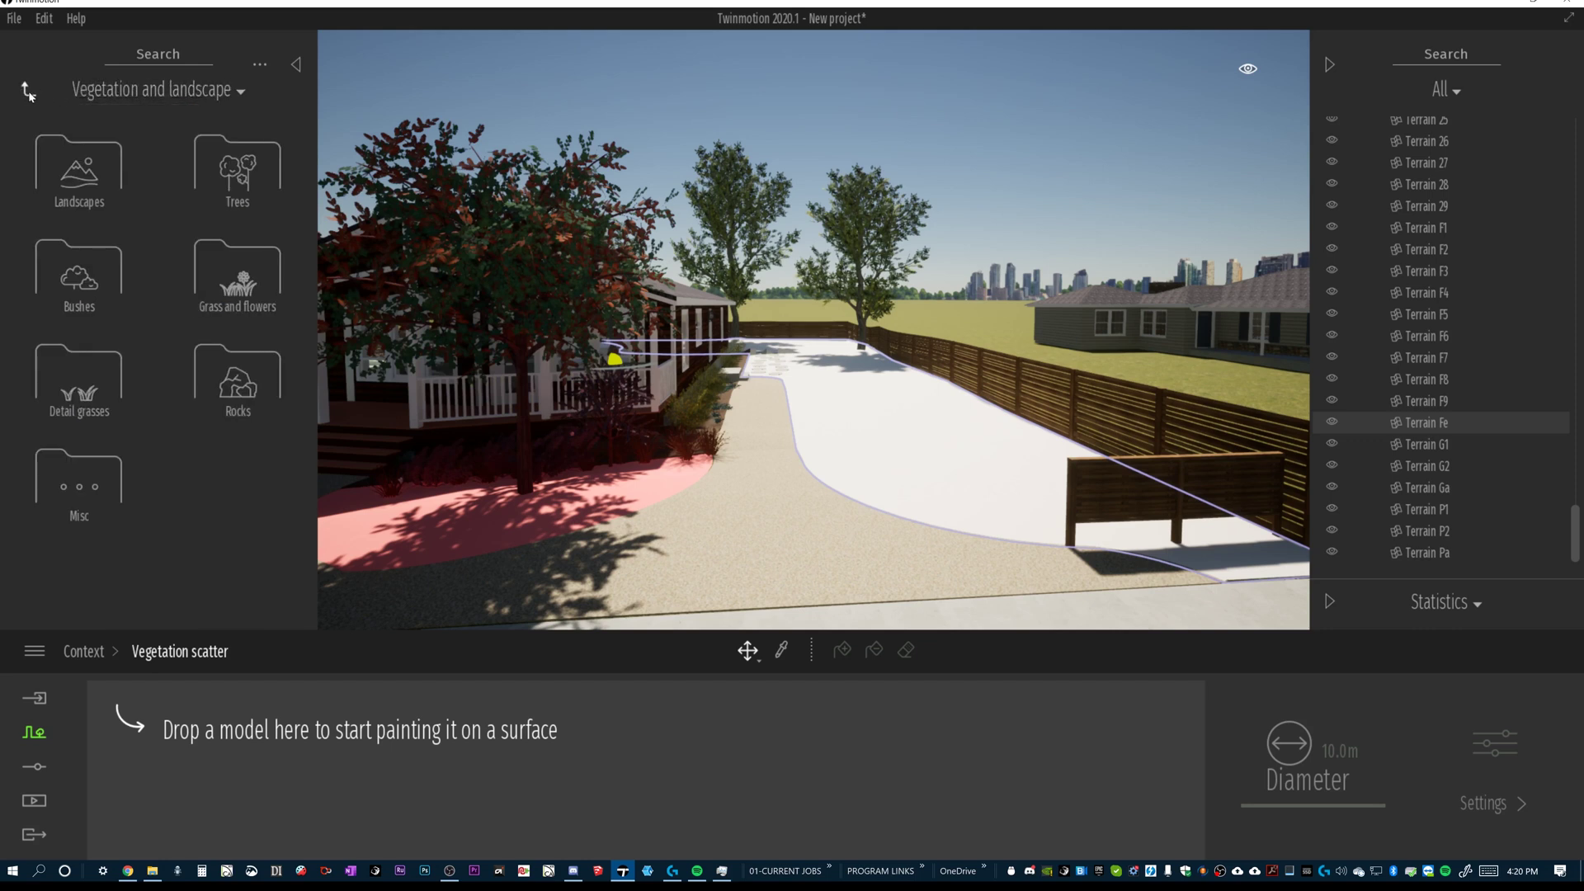
pyautogui.click(28, 92)
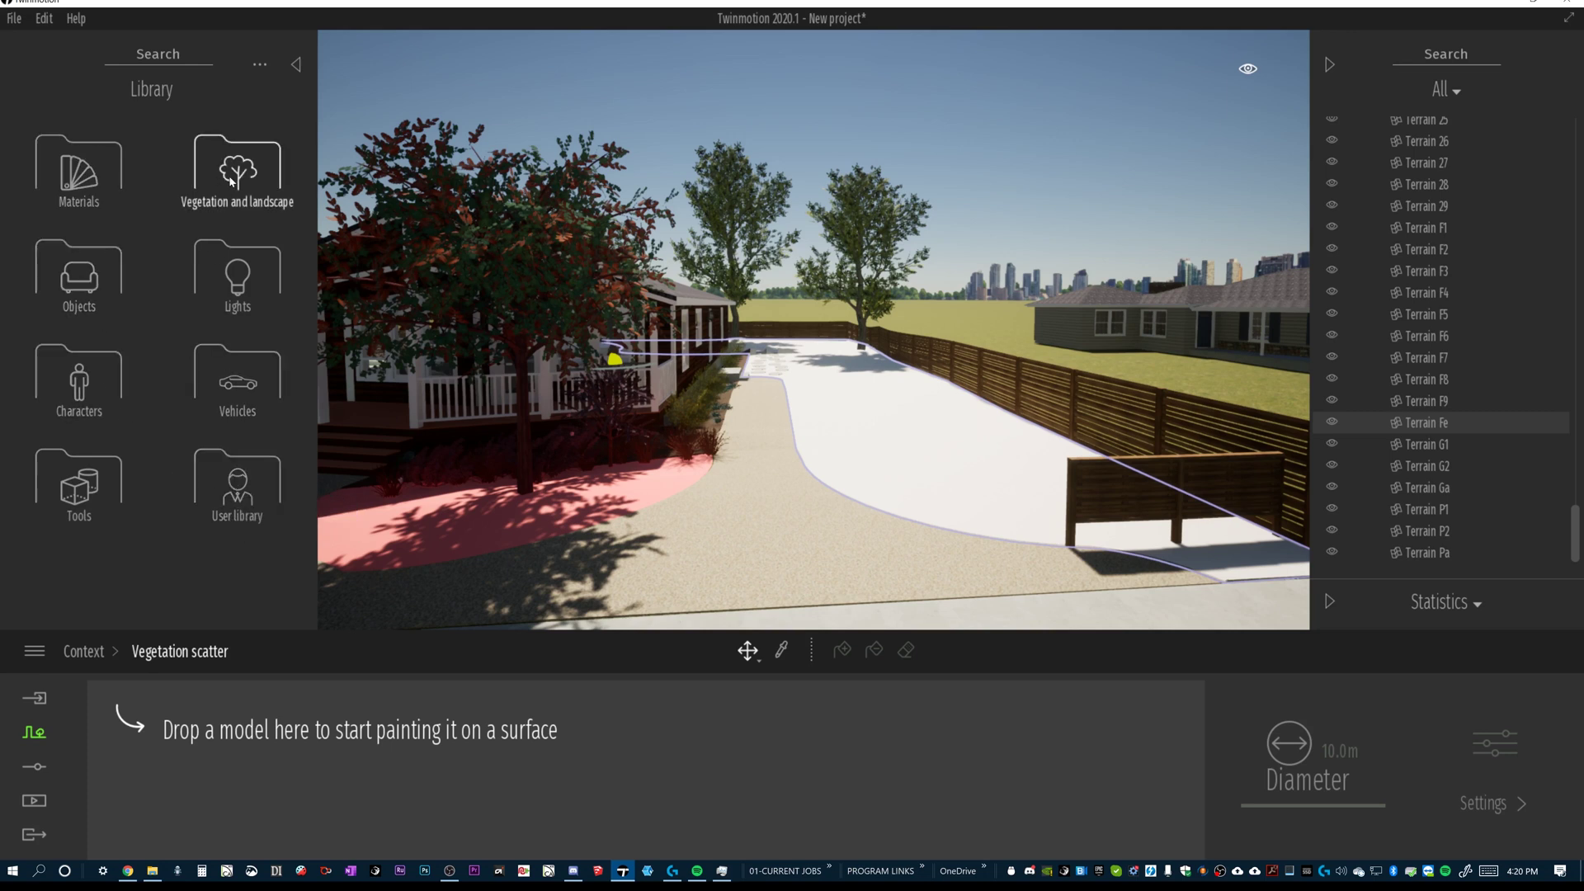
pyautogui.click(207, 208)
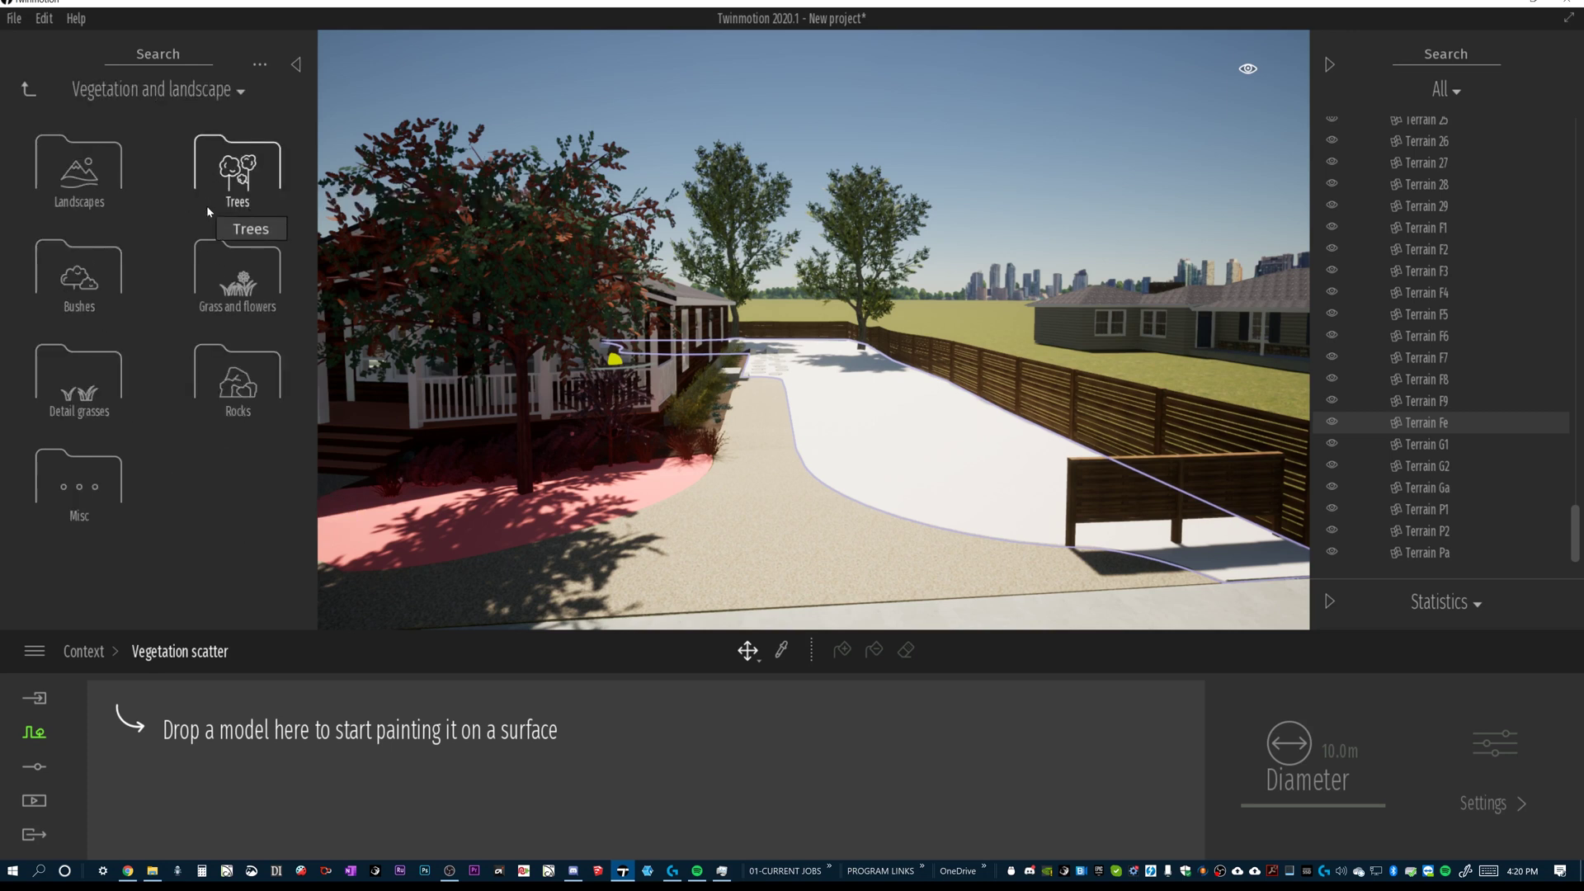
pyautogui.click(242, 287)
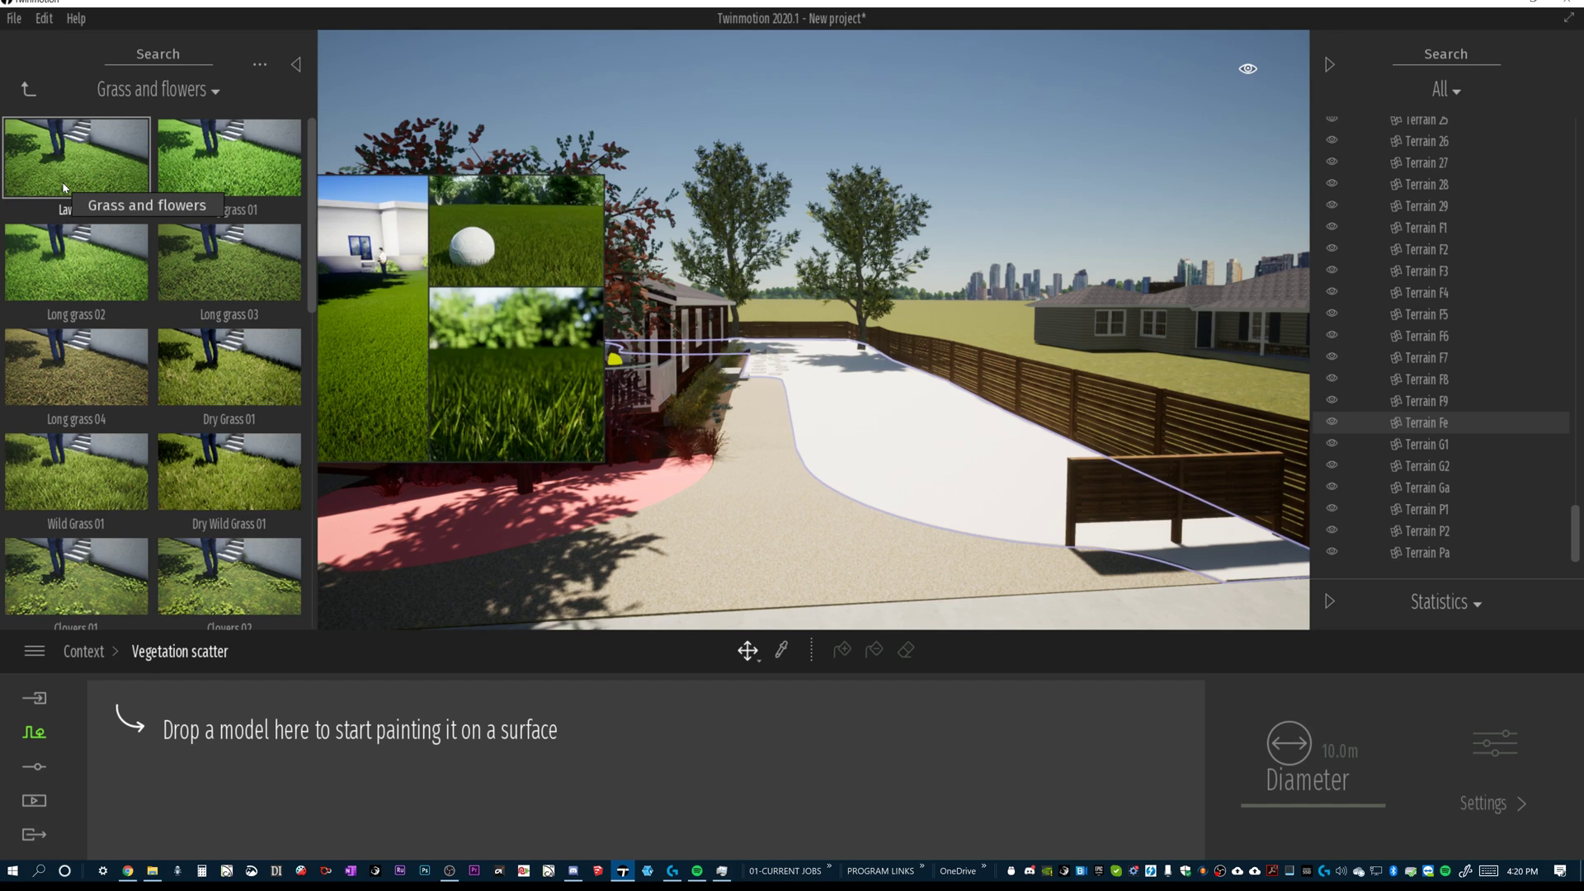
pyautogui.moveTo(884, 455)
pyautogui.mouseDown()
pyautogui.moveTo(899, 474)
pyautogui.moveTo(935, 433)
pyautogui.moveTo(883, 446)
pyautogui.mouseUp()
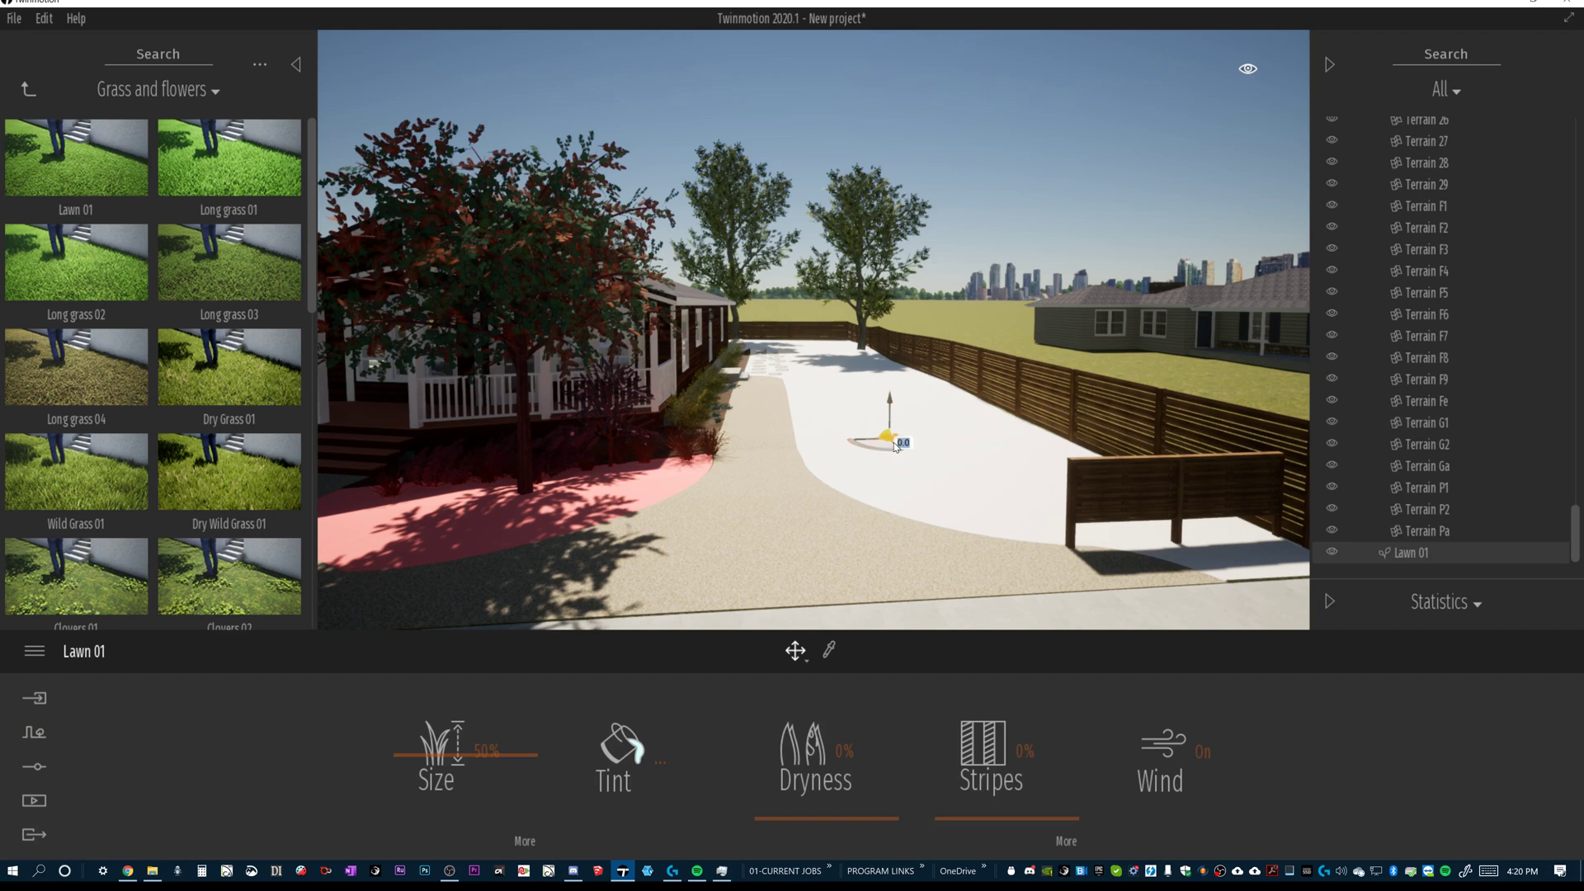
# Examine the placed Lawn 01 clump on the white terrain from several distances and angles.
pyautogui.scroll(5, 908, 462)
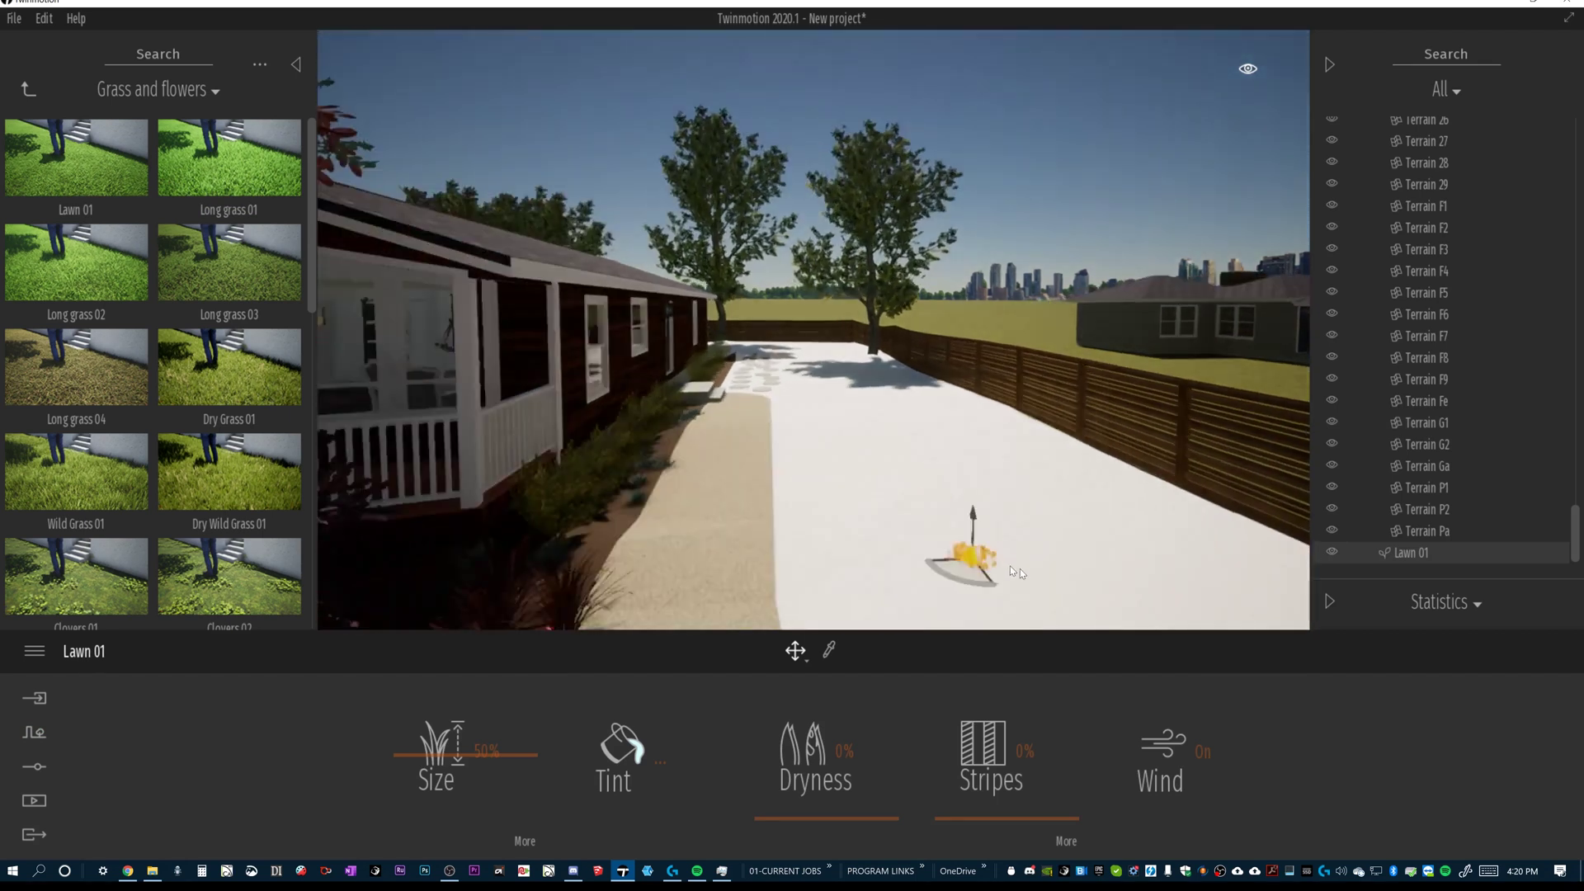
pyautogui.scroll(5, 1082, 551)
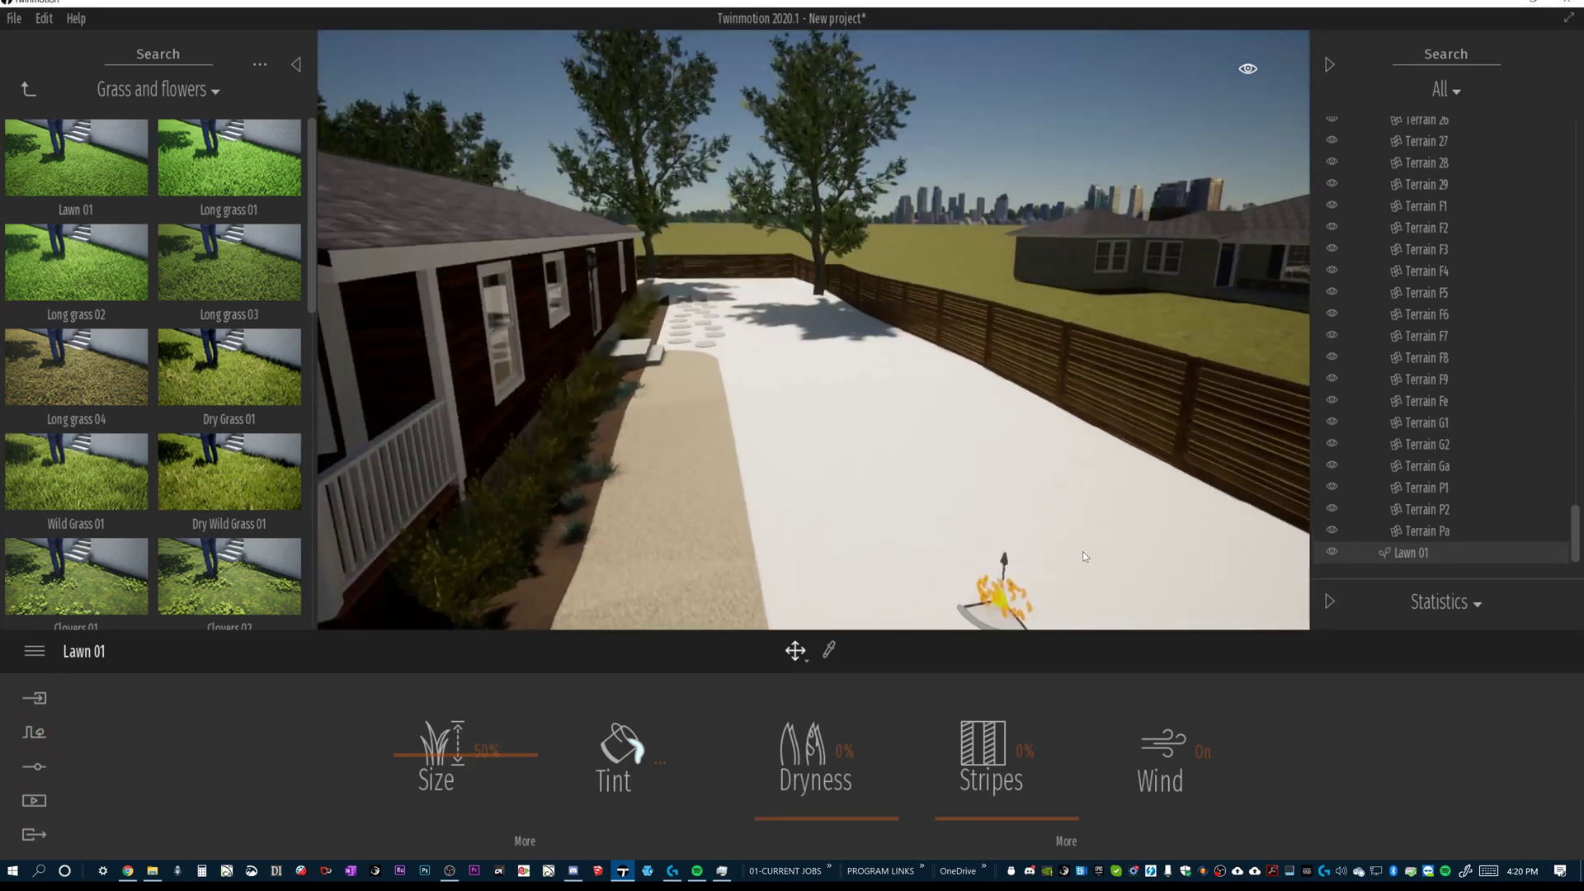
pyautogui.scroll(-4, 1077, 549)
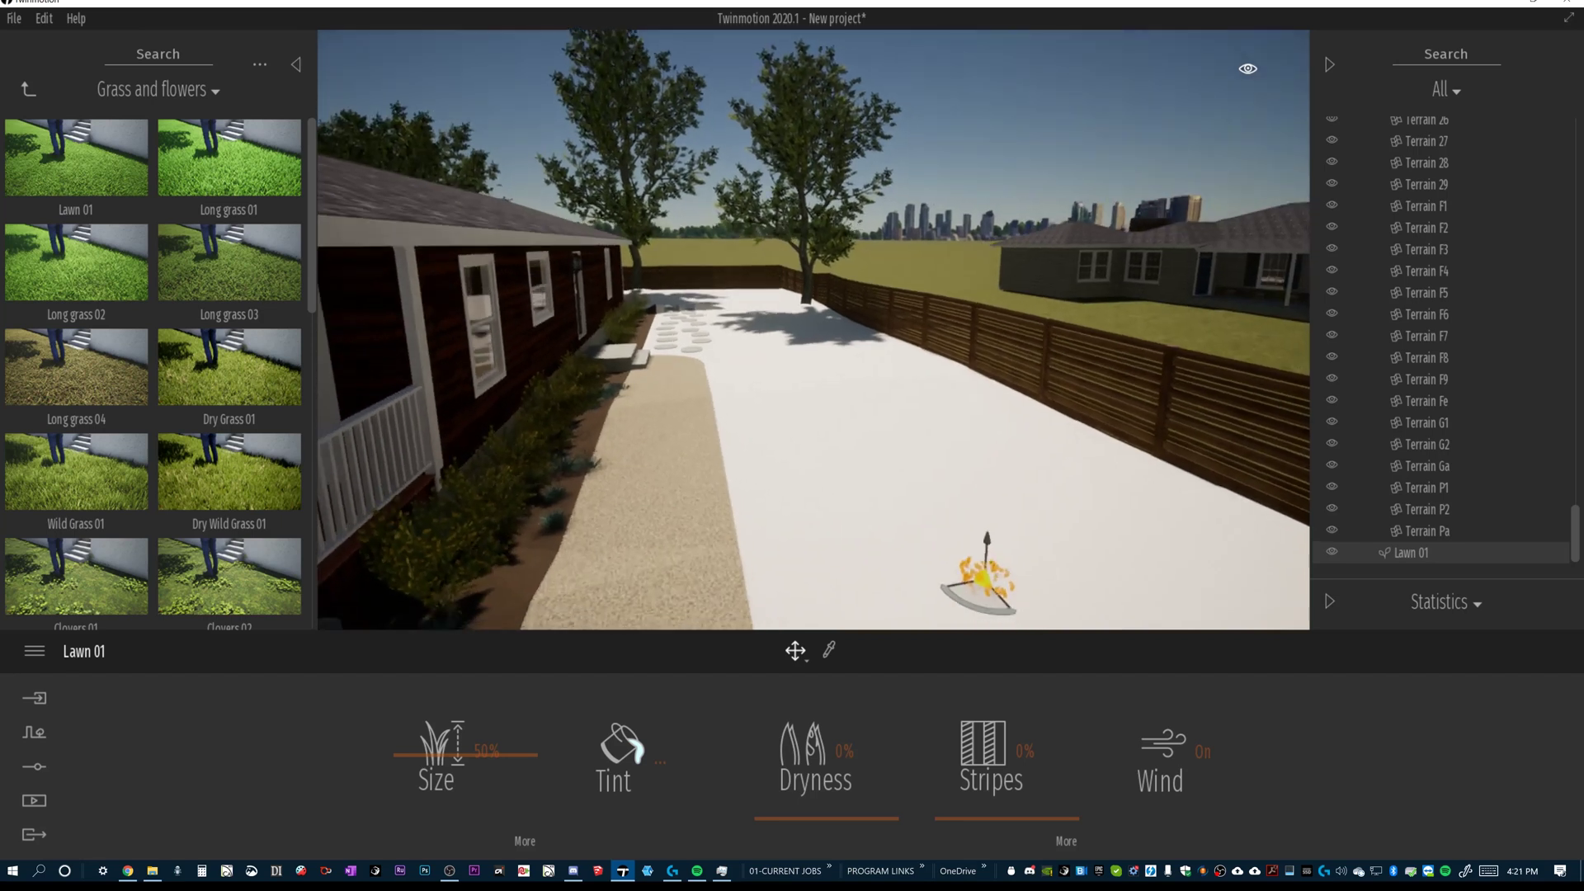
pyautogui.scroll(-4, 984, 471)
pyautogui.scroll(3, 953, 450)
pyautogui.keyDown('shift'); pyautogui.moveTo(1019, 480); pyautogui.dragTo(1105, 541, button='middle'); pyautogui.keyUp('shift')
pyautogui.scroll(-3, 965, 500)
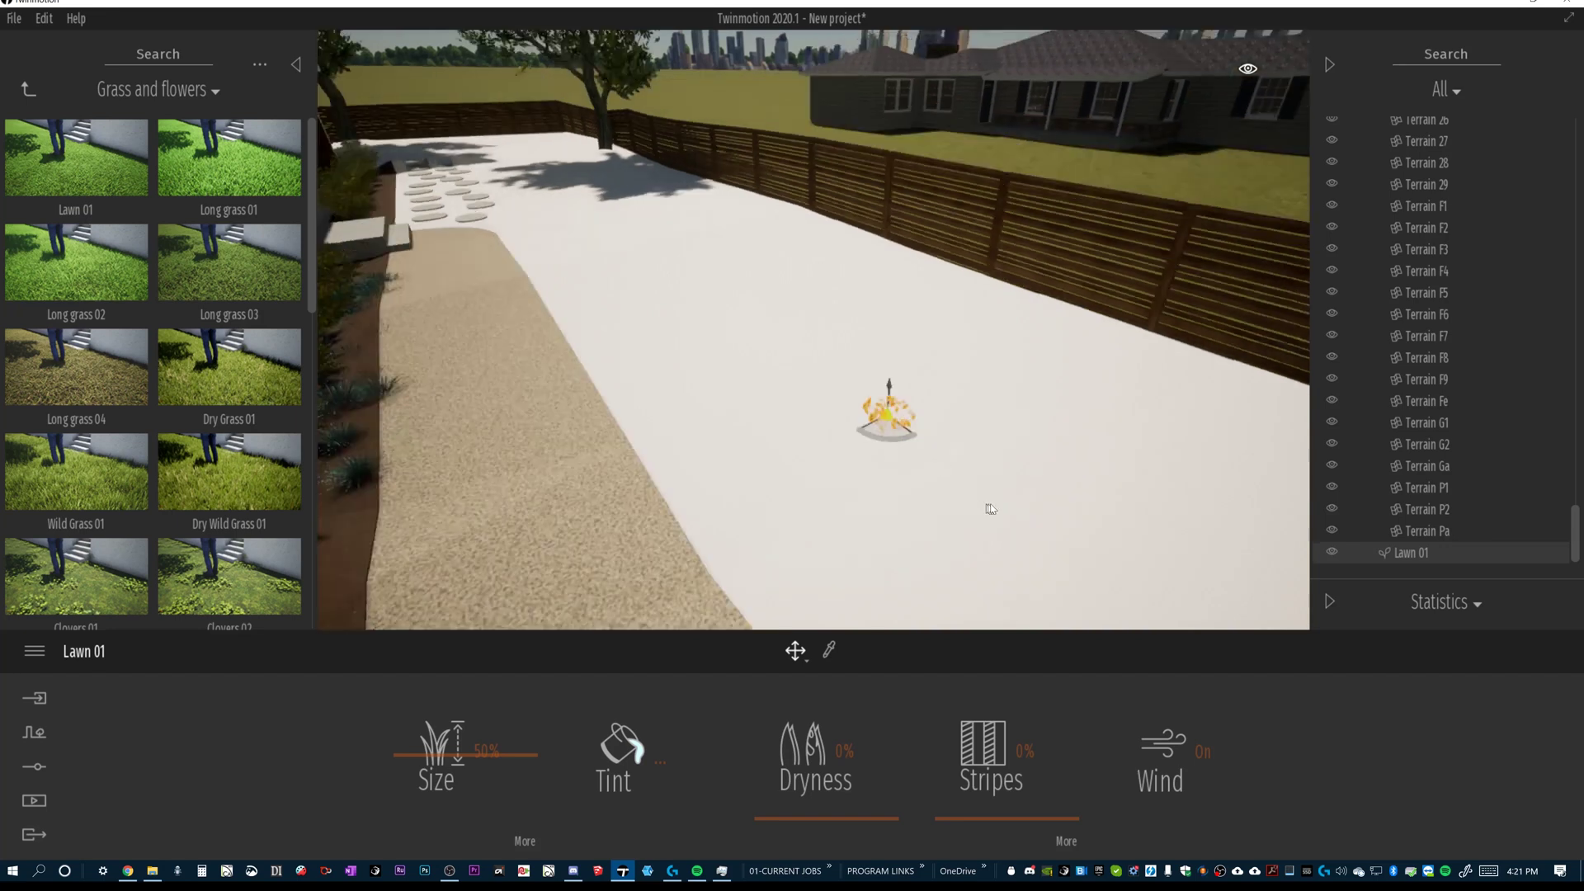
pyautogui.keyDown('shift'); pyautogui.moveTo(916, 446); pyautogui.dragTo(780, 370, button='middle'); pyautogui.keyUp('shift')
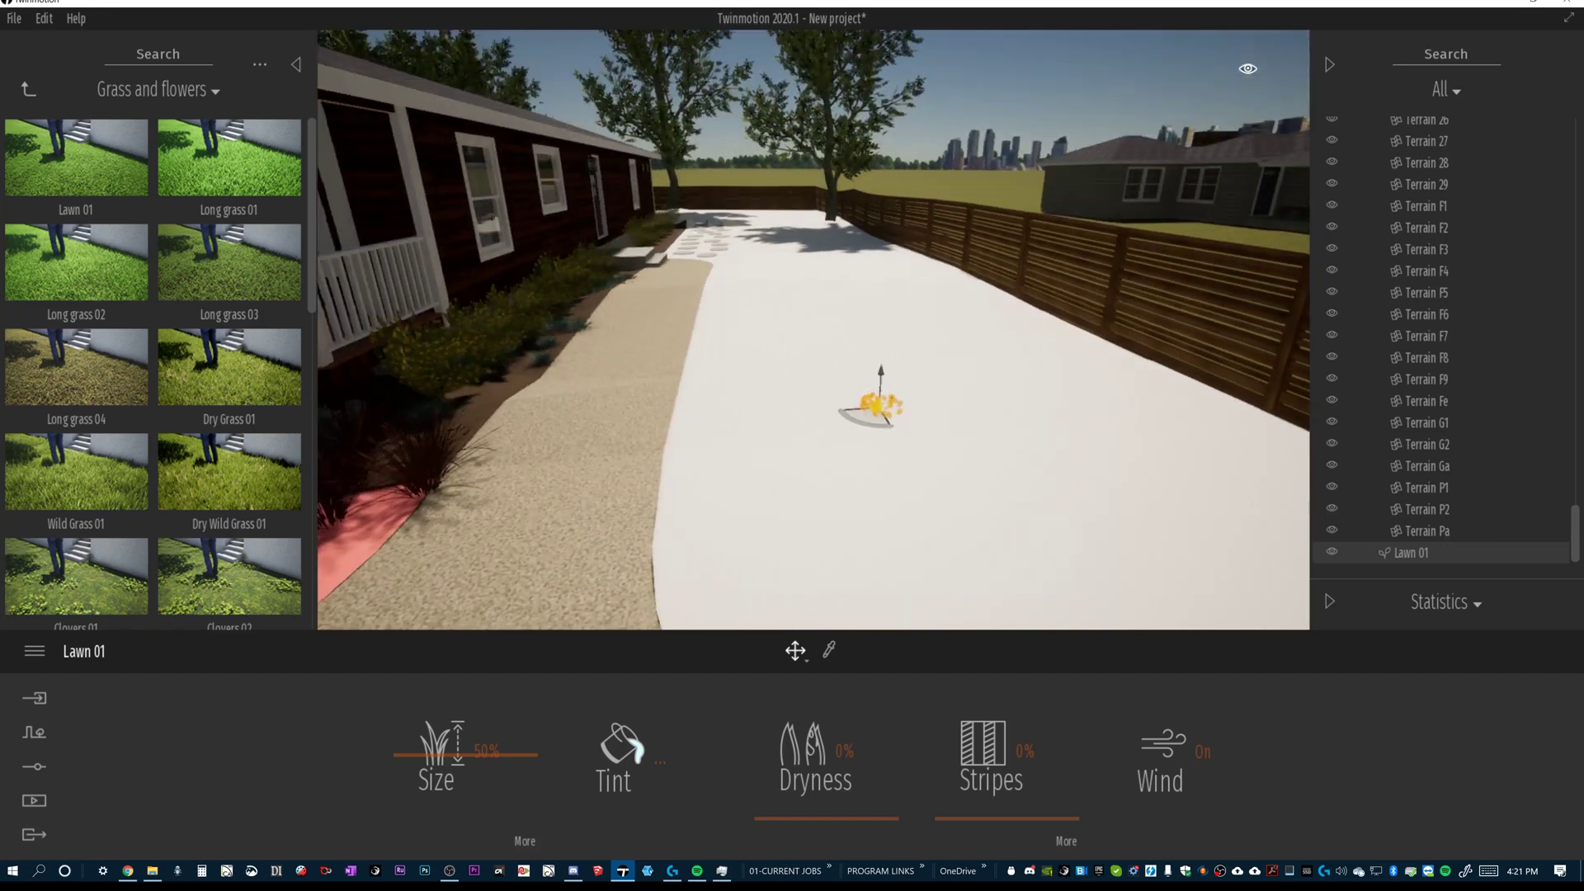
pyautogui.scroll(-3, 909, 396)
pyautogui.scroll(4, 912, 404)
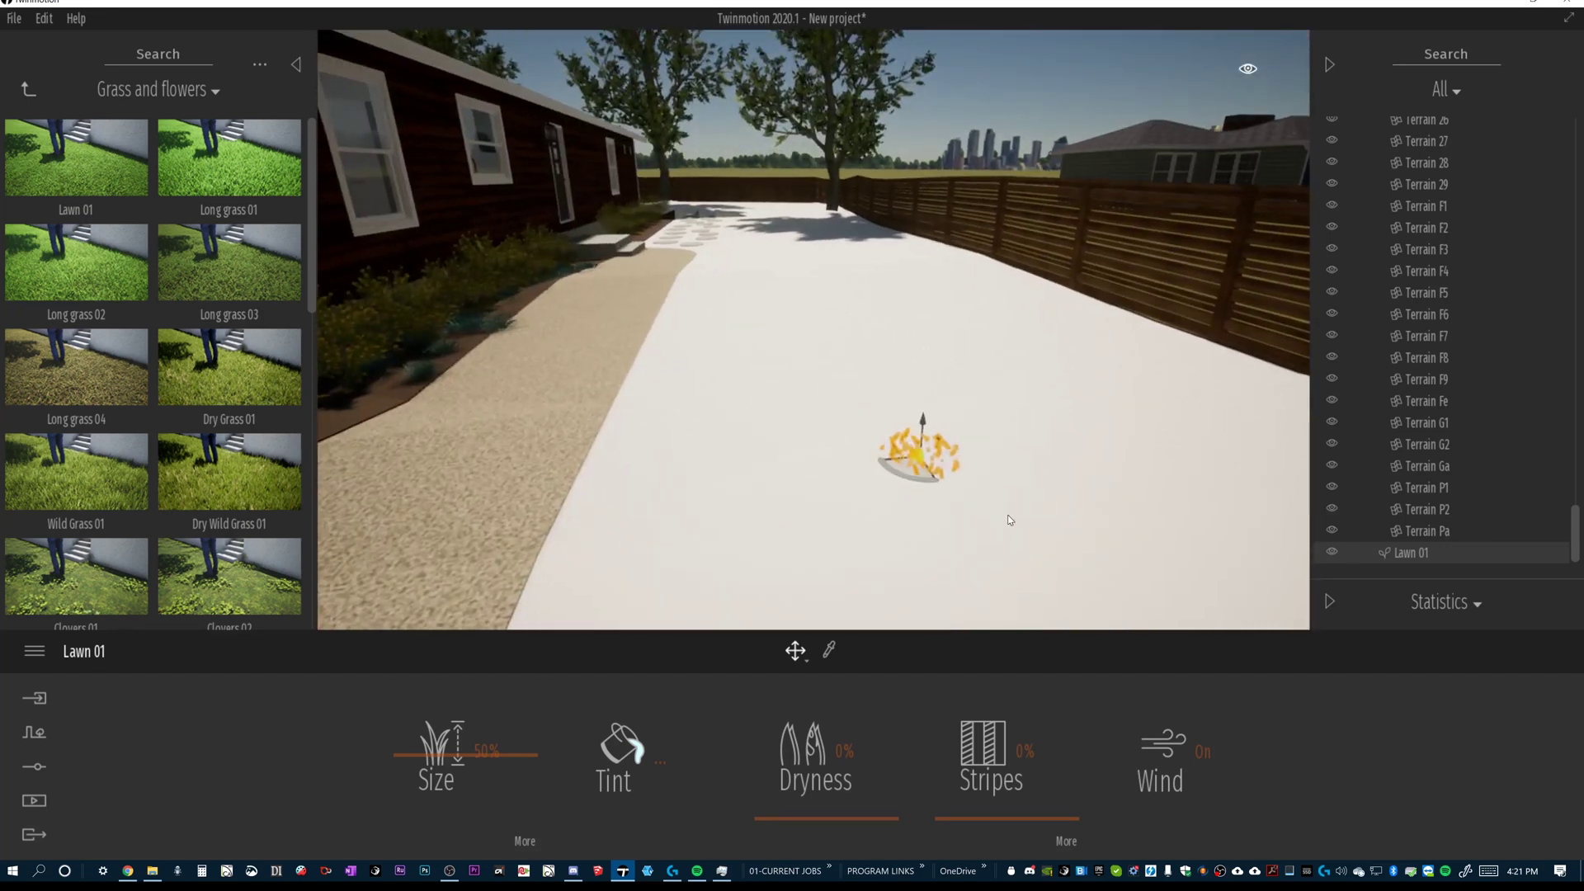
# Delete the single Lawn 01 clump placed on the white terrain.
pyautogui.scroll(4, 1073, 540)
pyautogui.moveTo(1083, 544); pyautogui.dragTo(834, 362, button='middle')
pyautogui.scroll(-5, 891, 365)
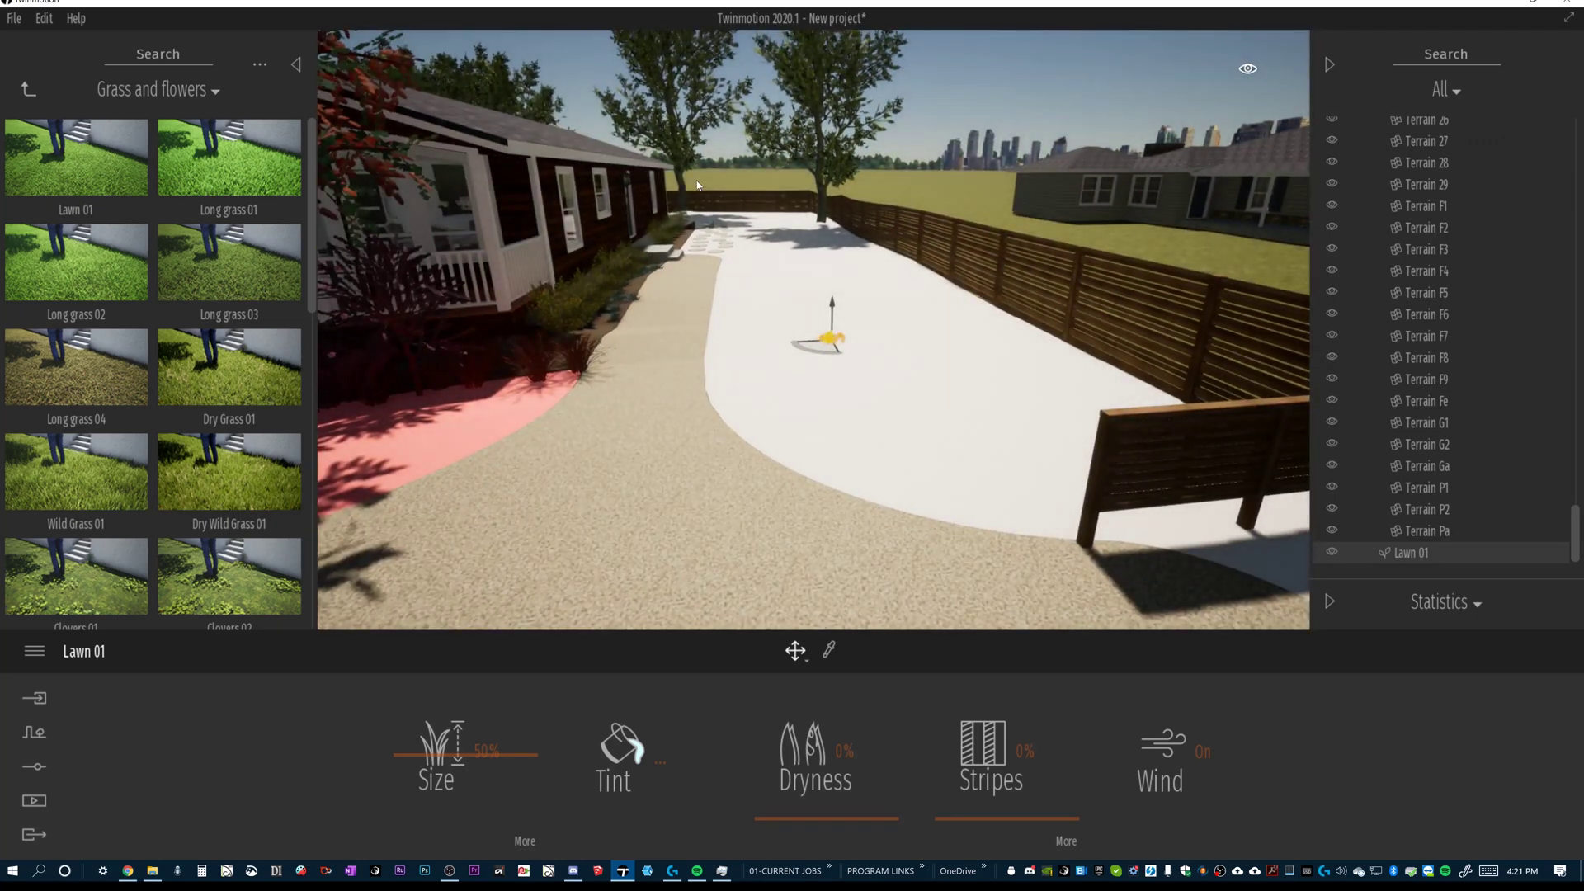
pyautogui.press('Delete')
# Open the Vegetation scatter tool from the Context tools.
pyautogui.scroll(-1, 198, 577)
pyautogui.moveTo(208, 639); pyautogui.dragTo(211, 728)
pyautogui.click(37, 732)
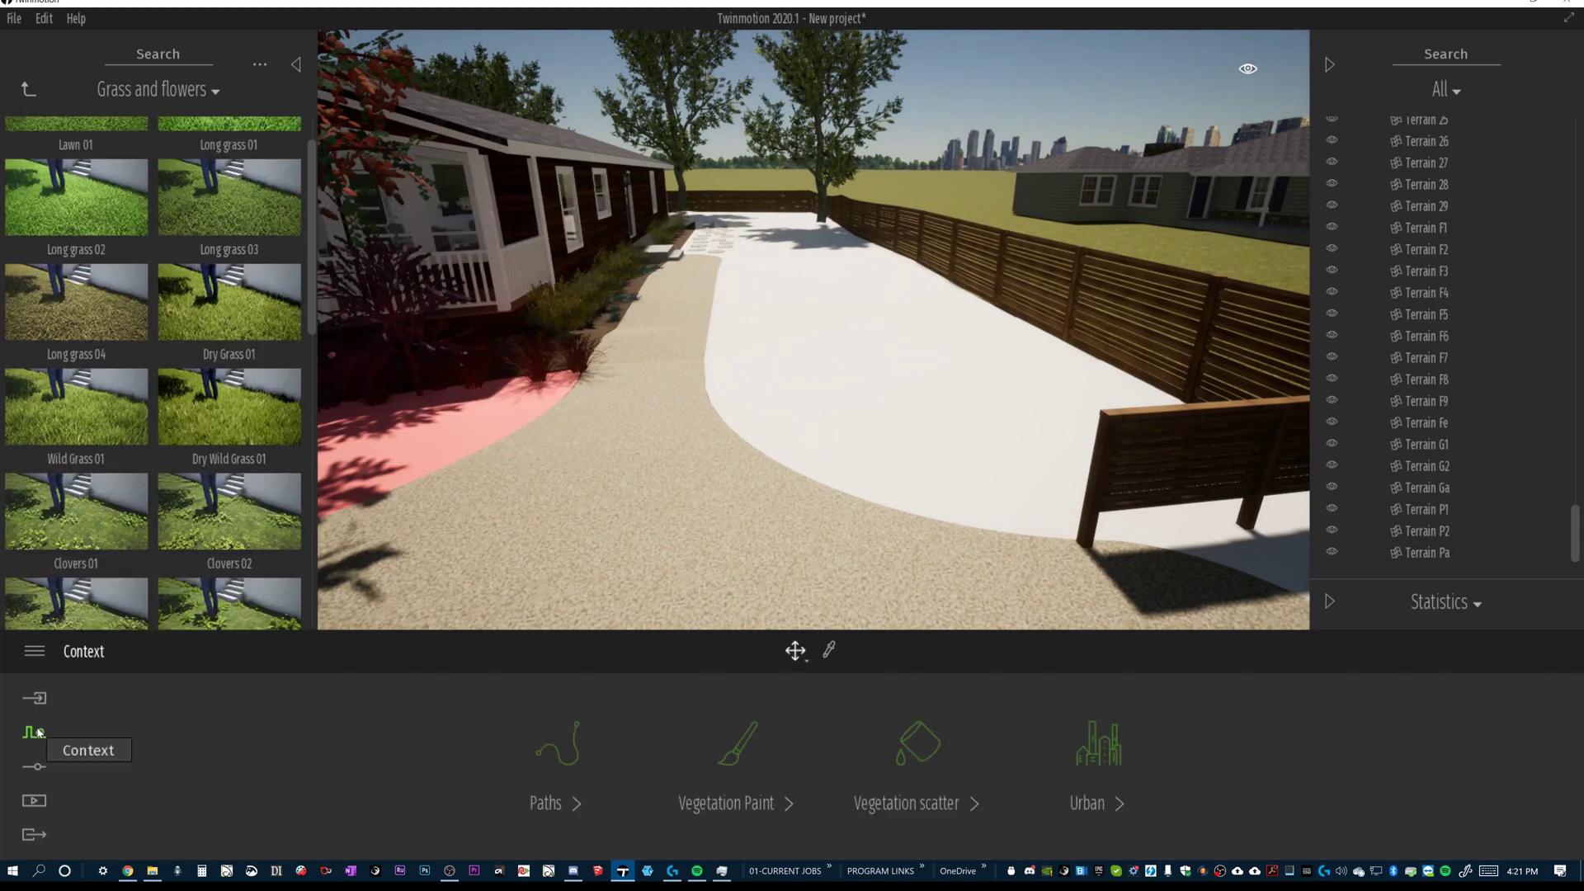
pyautogui.click(905, 733)
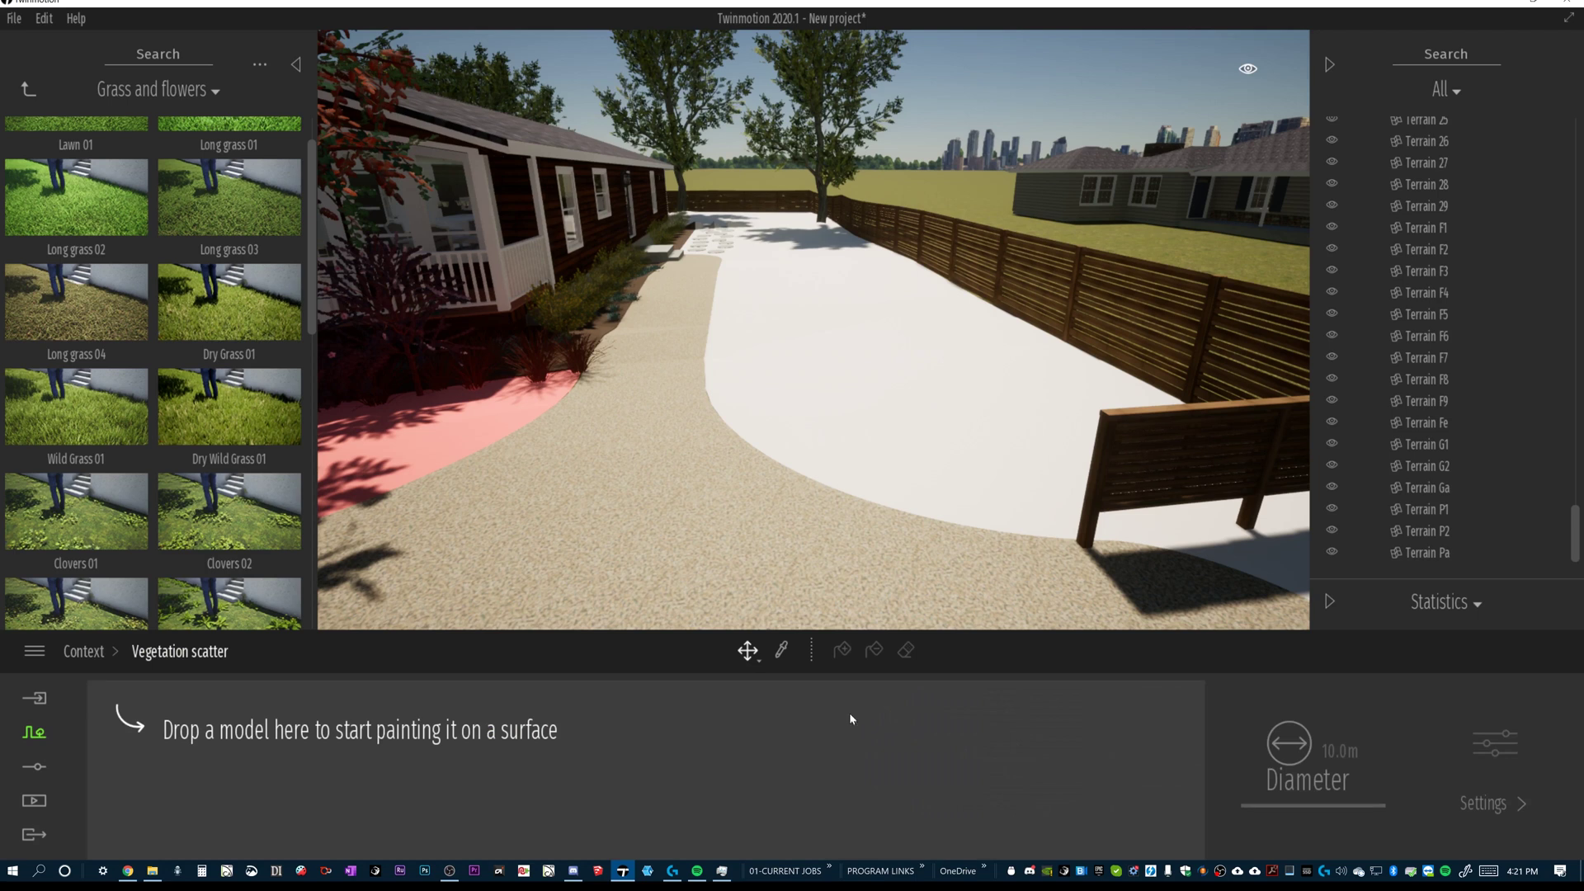
pyautogui.click(36, 652)
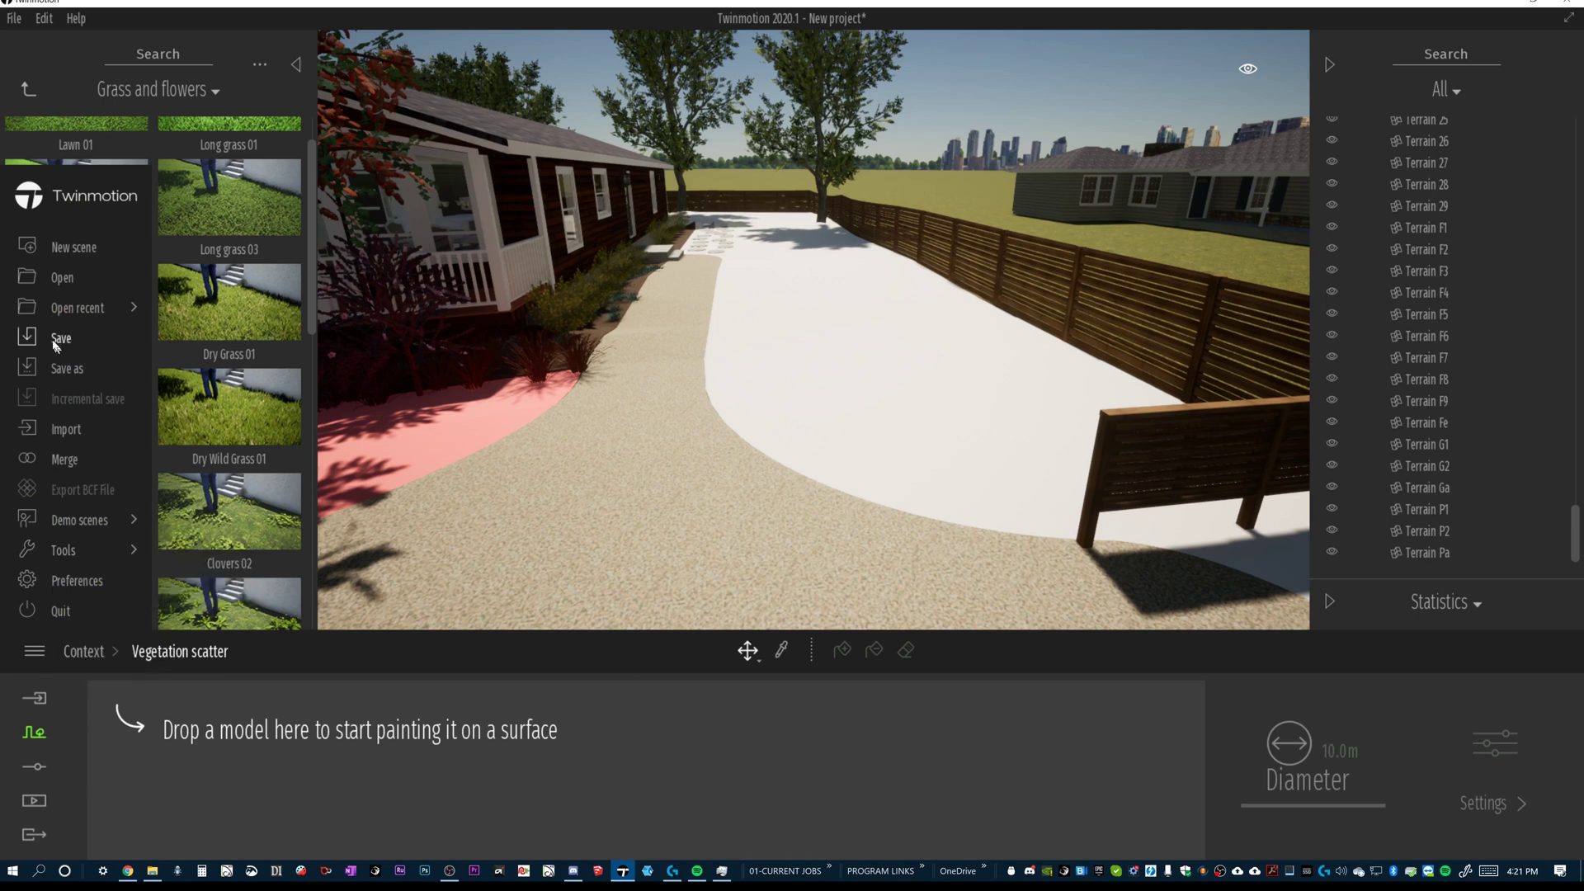
pyautogui.click(34, 651)
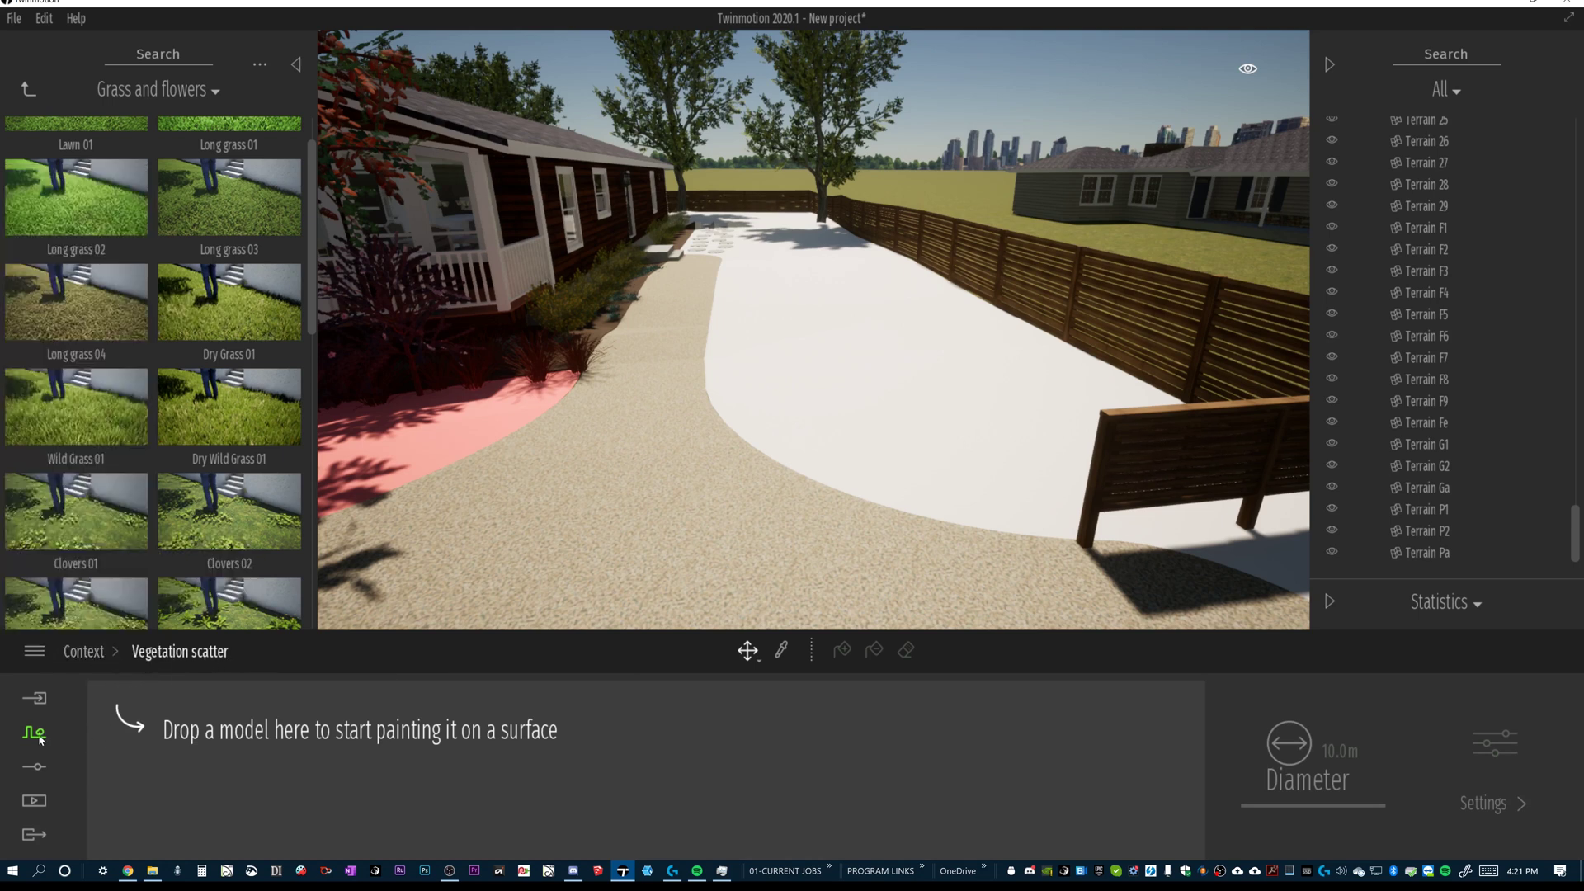
# Add Lawn 01 to the Vegetation scatter models and scatter it over the white terrain beside the path.
pyautogui.moveTo(72, 194)
pyautogui.scroll(1, 80, 221)
pyautogui.moveTo(80, 173); pyautogui.dragTo(186, 734)
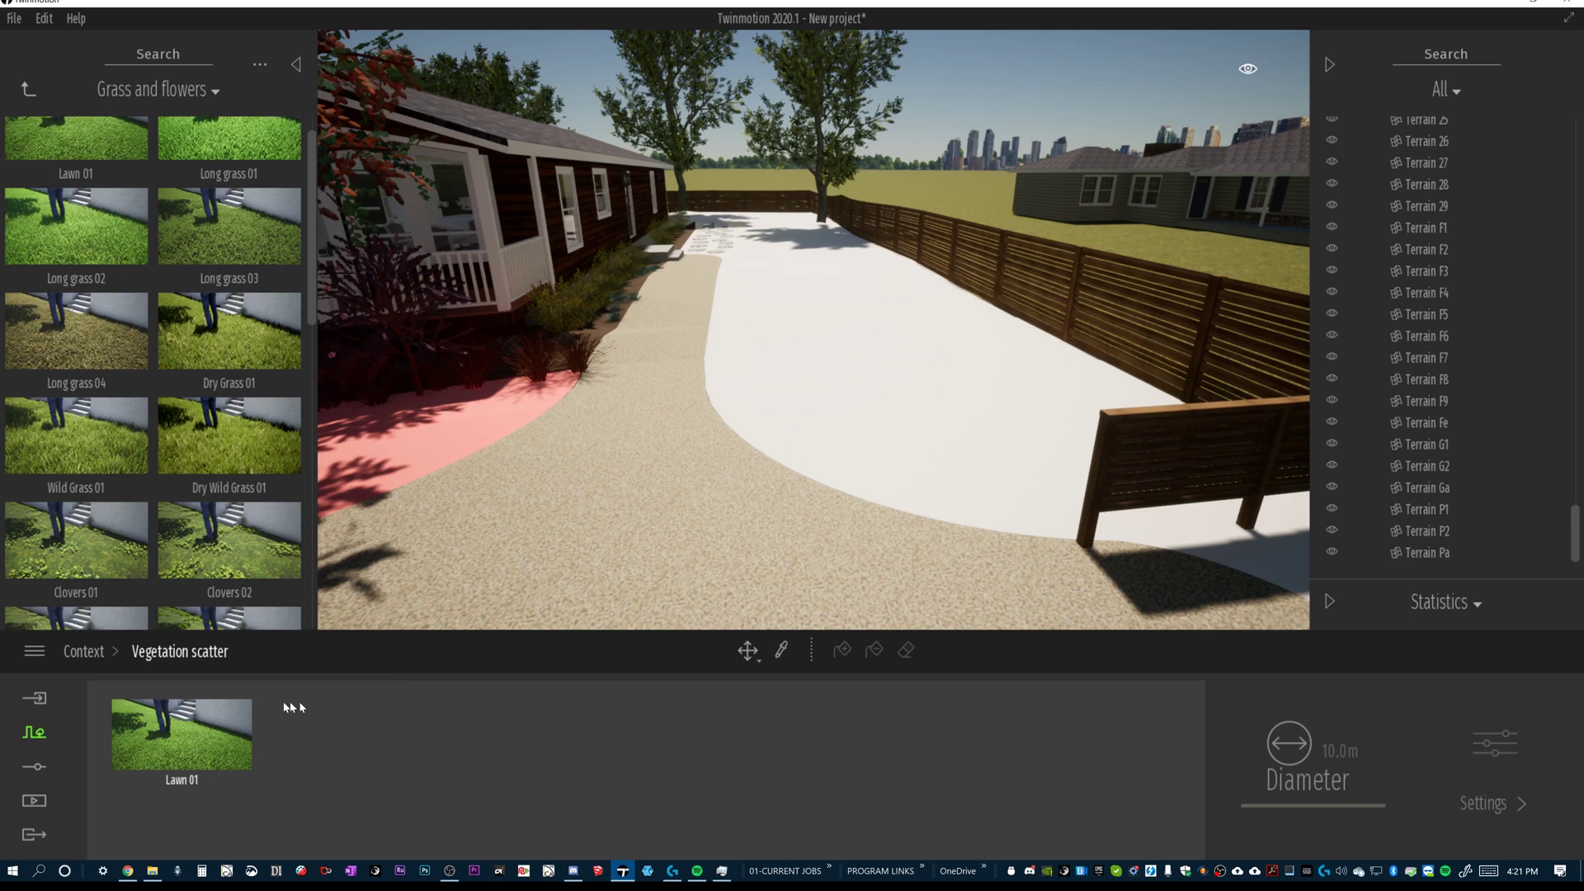
pyautogui.click(221, 722)
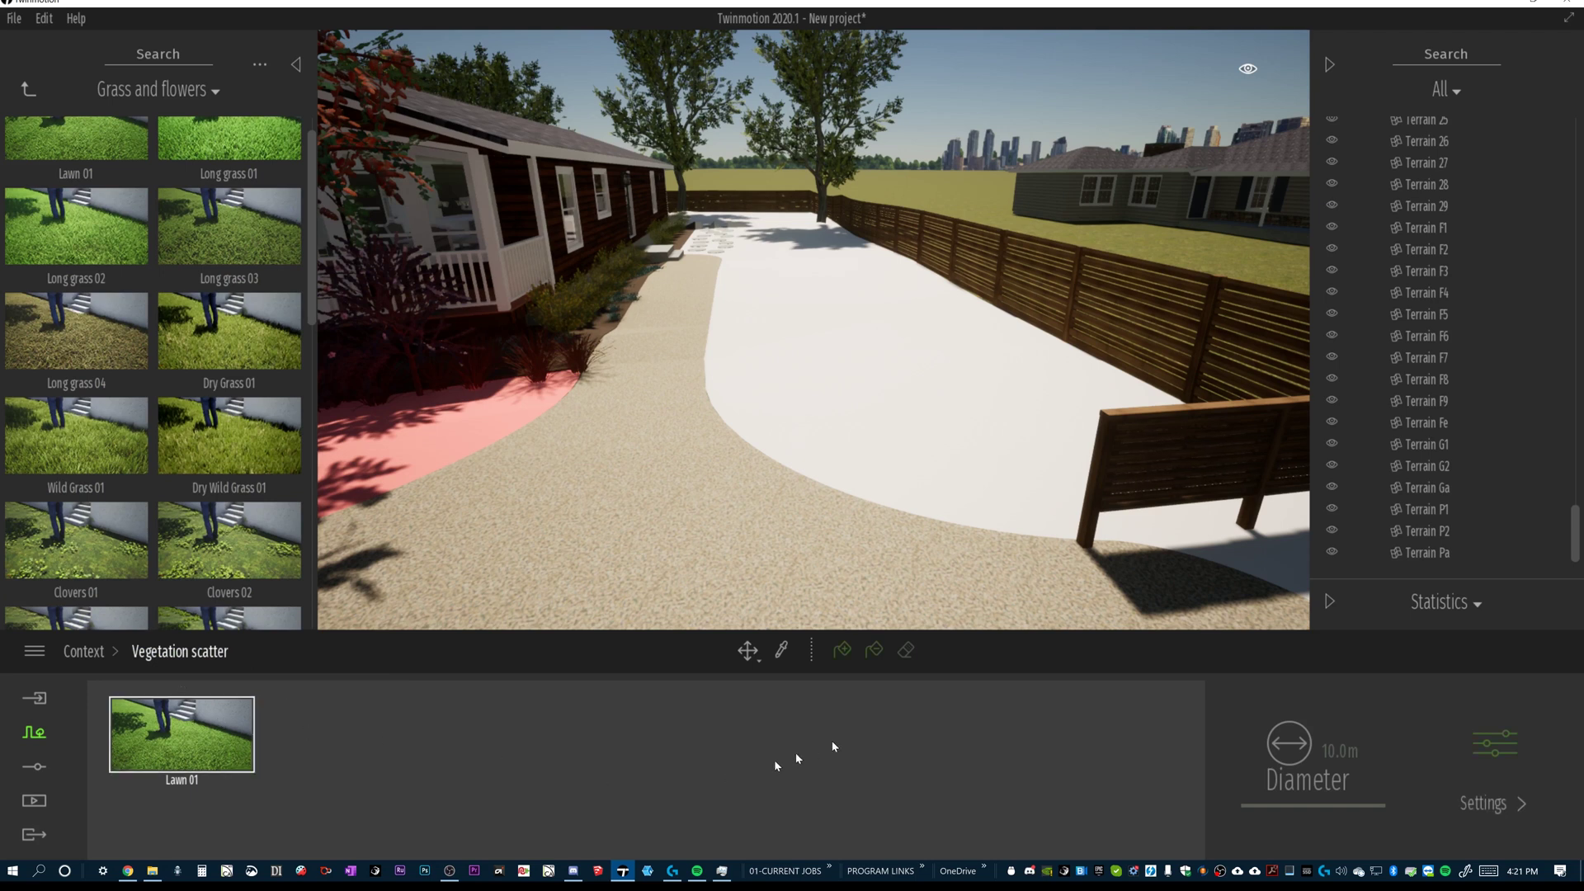
pyautogui.click(842, 652)
pyautogui.click(832, 345)
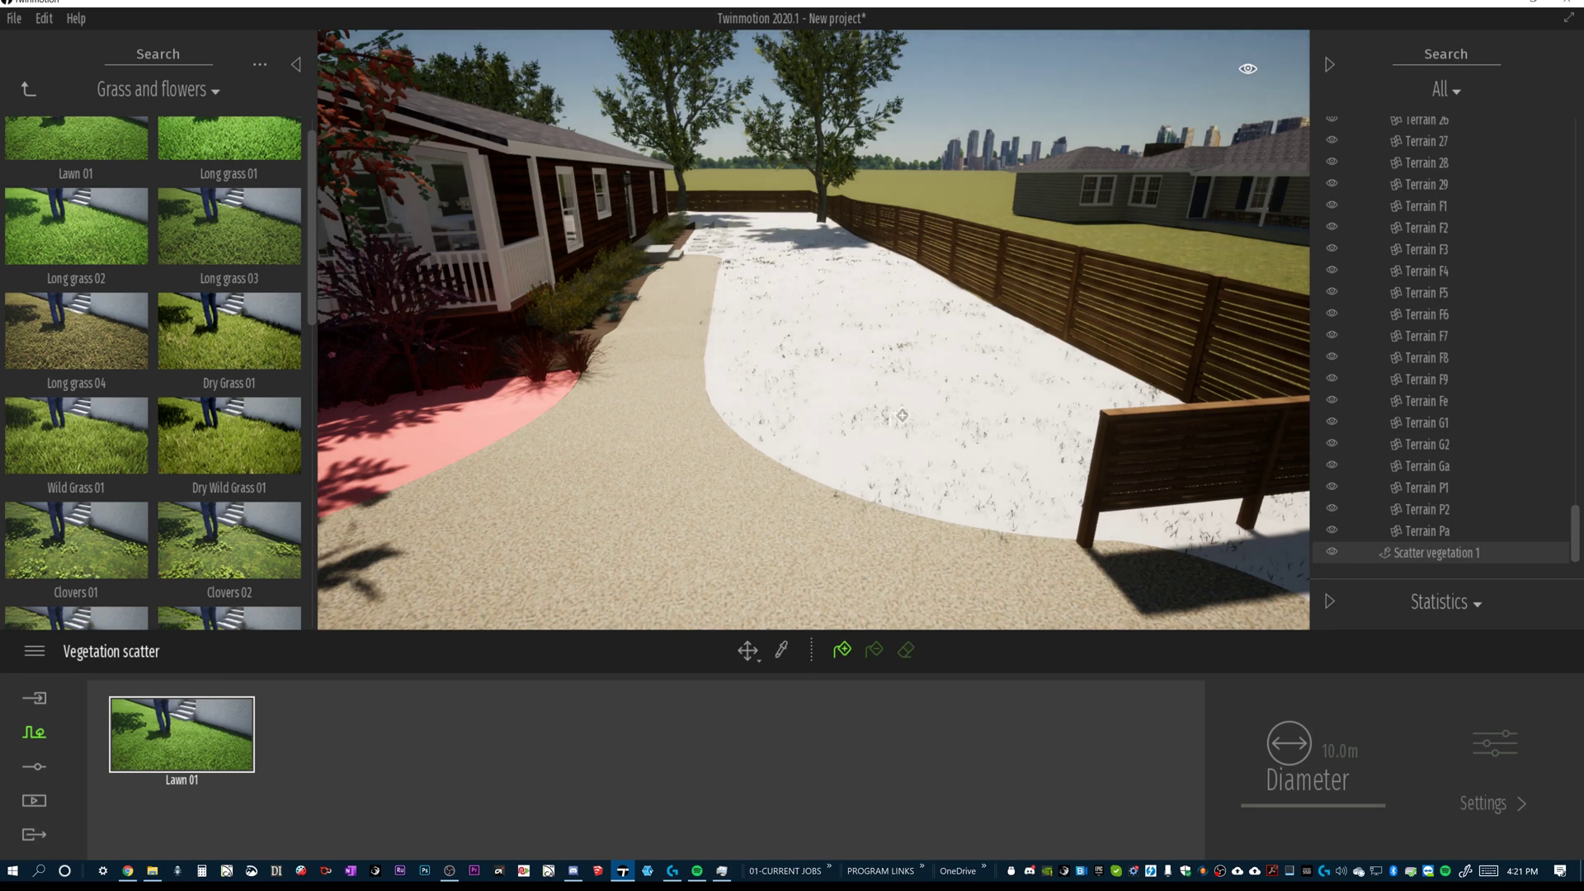
# Examine the scattered Lawn 01 grass up close and check its Scatter vegetation 1 entry among the scene objects.
pyautogui.scroll(3, 997, 553)
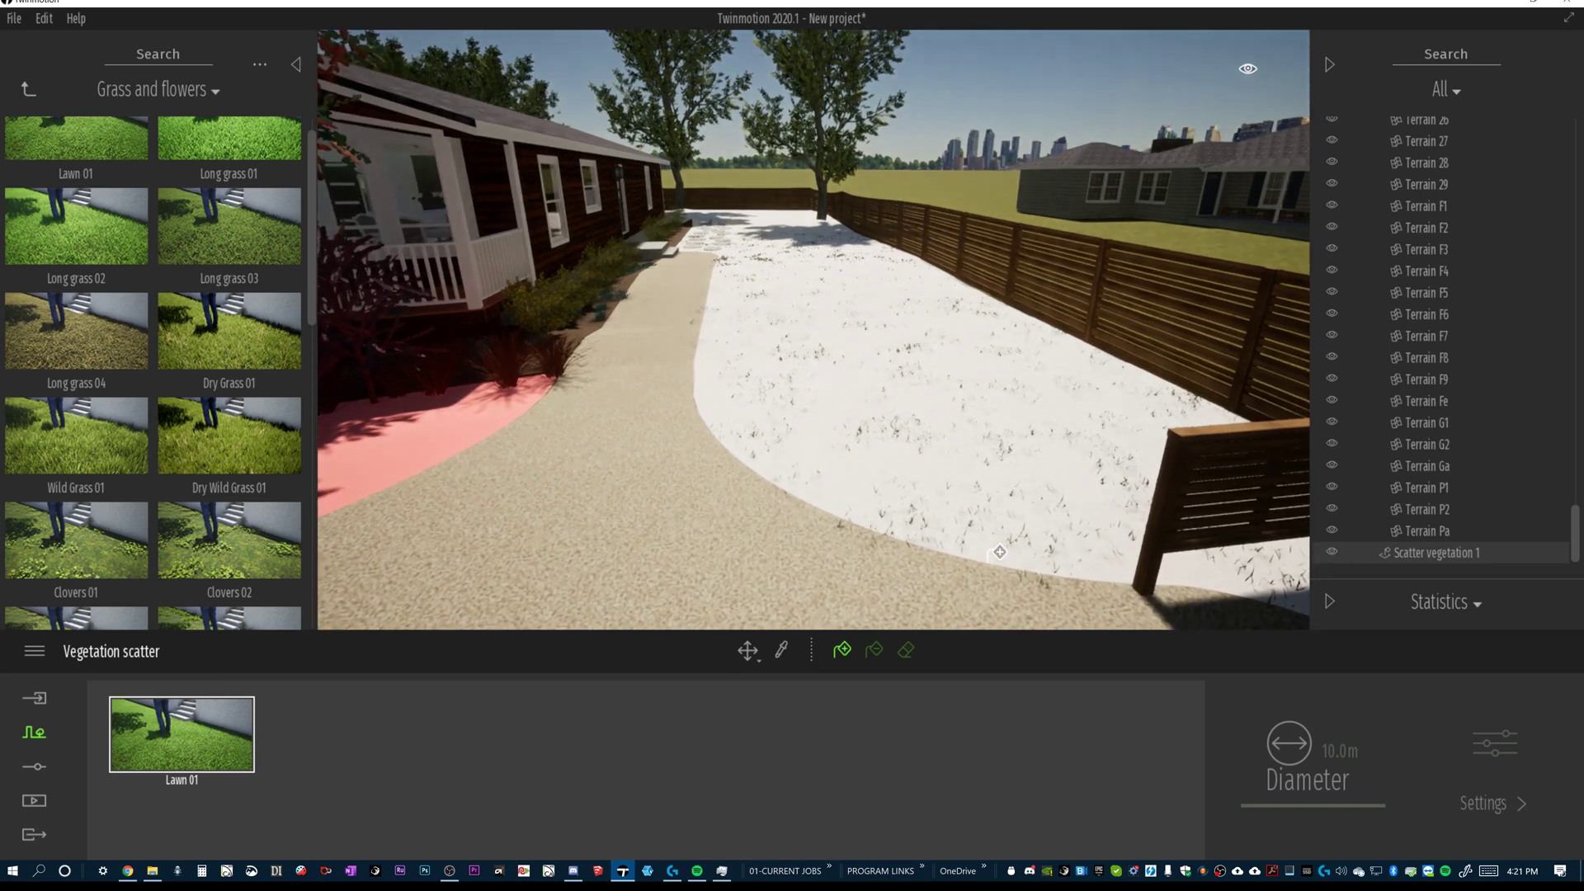
pyautogui.scroll(3, 802, 434)
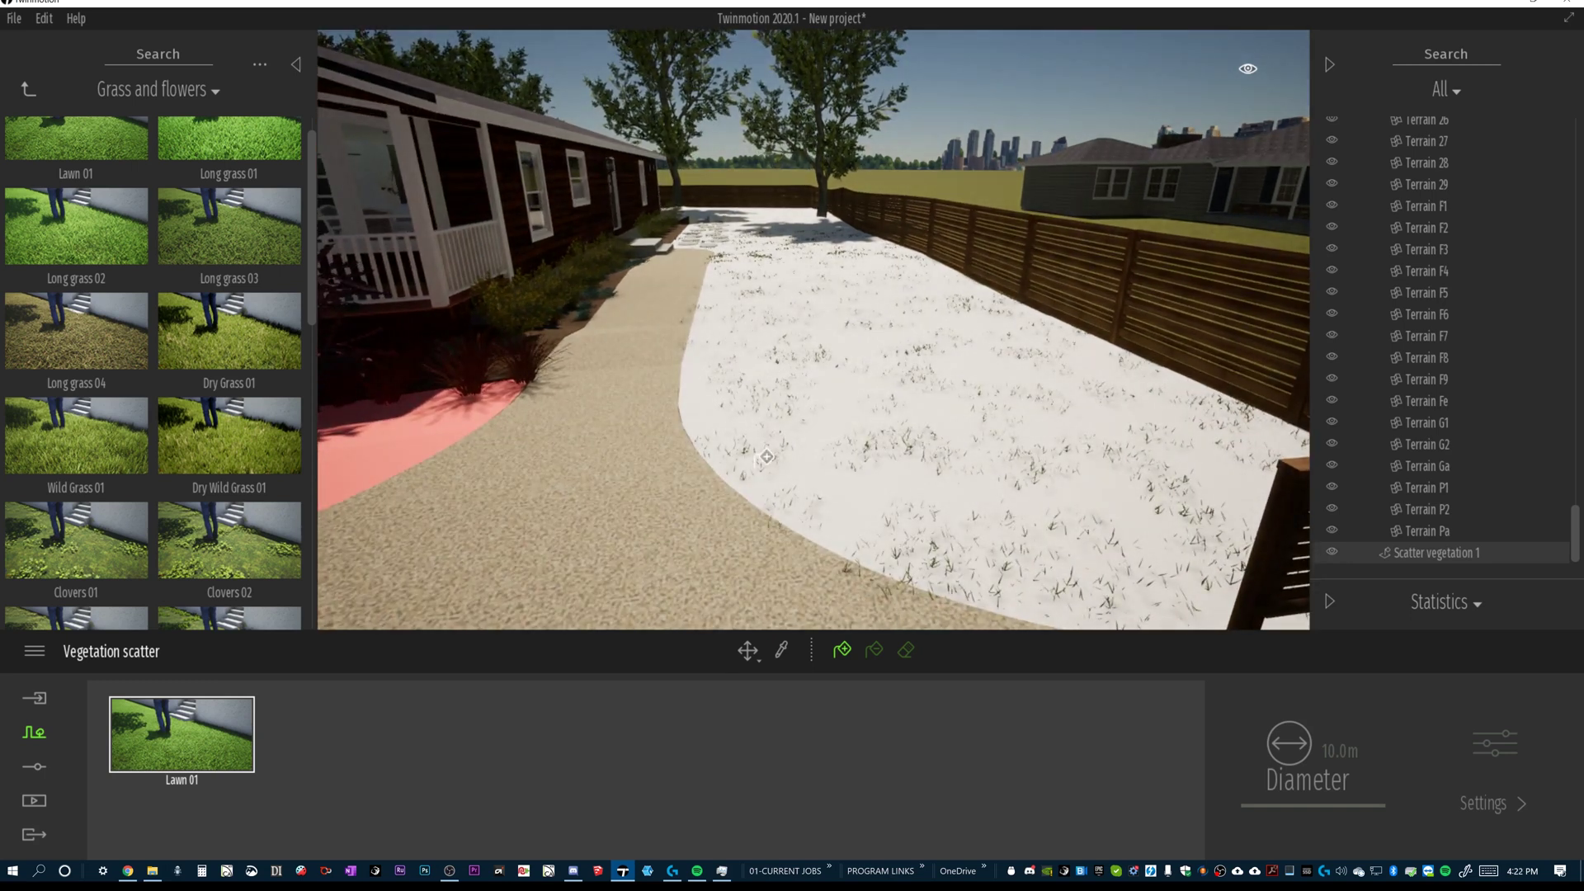
pyautogui.scroll(2, 817, 532)
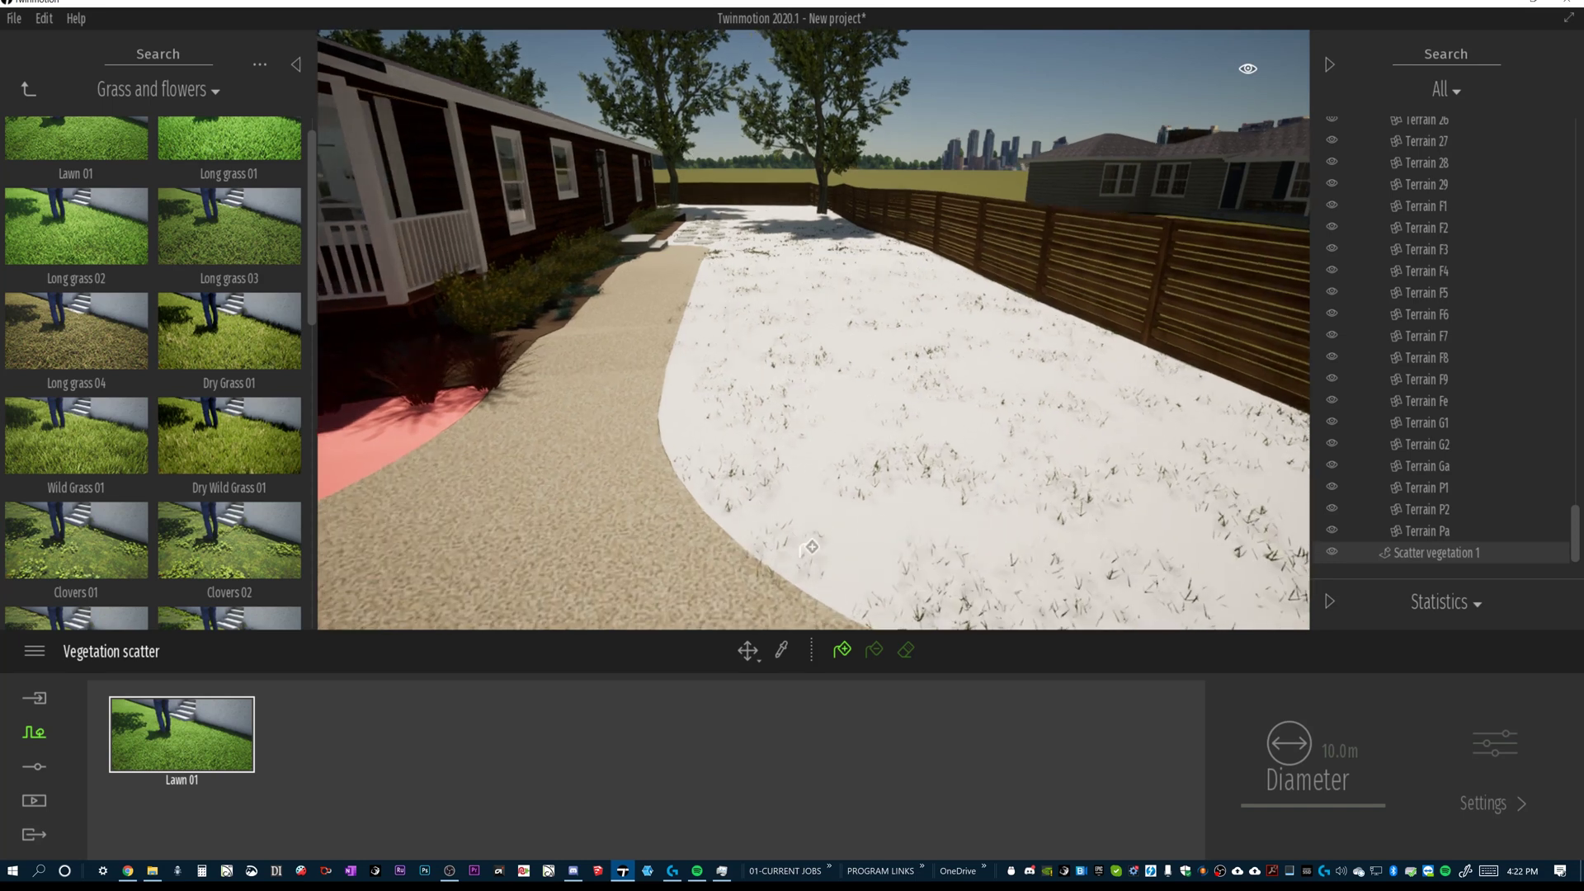
pyautogui.scroll(2, 811, 527)
pyautogui.scroll(2, 811, 527)
pyautogui.scroll(2, 810, 527)
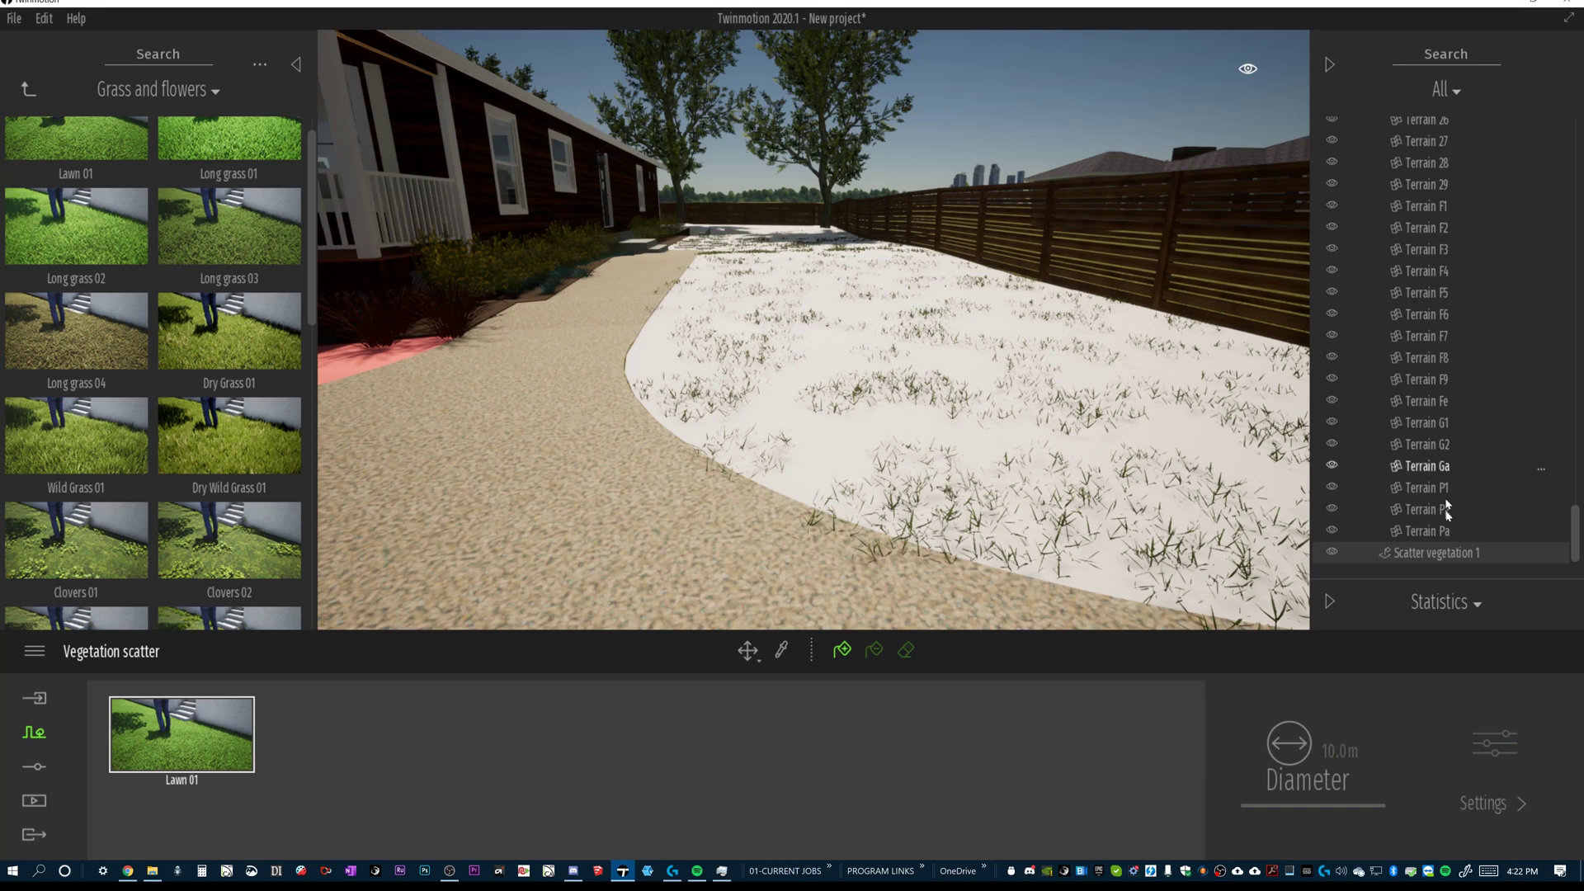
pyautogui.click(1464, 557)
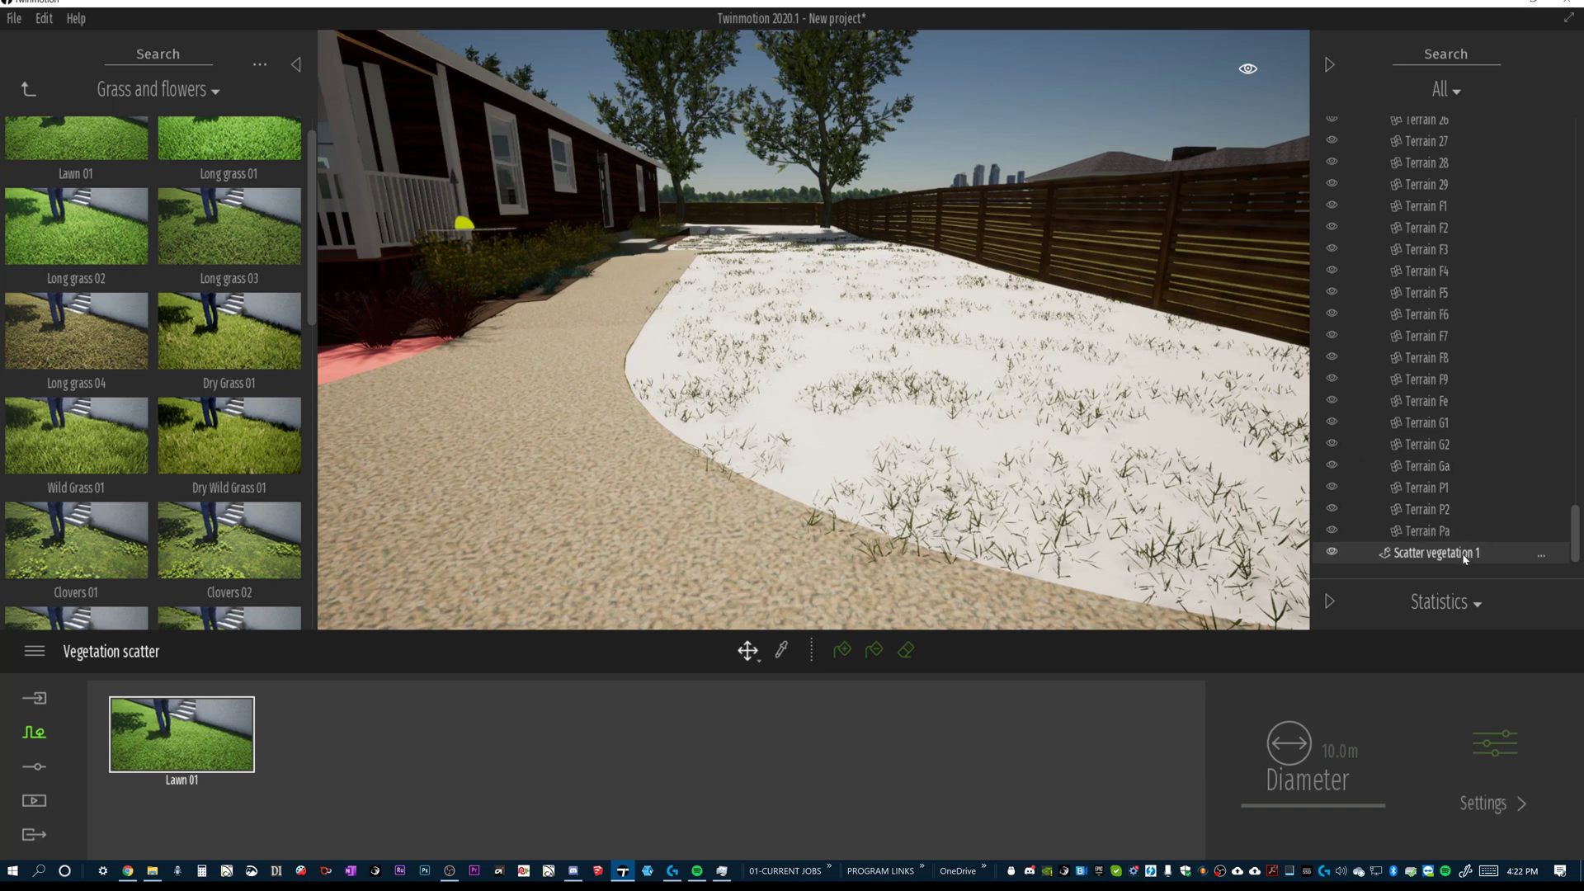
pyautogui.scroll(5, 1477, 537)
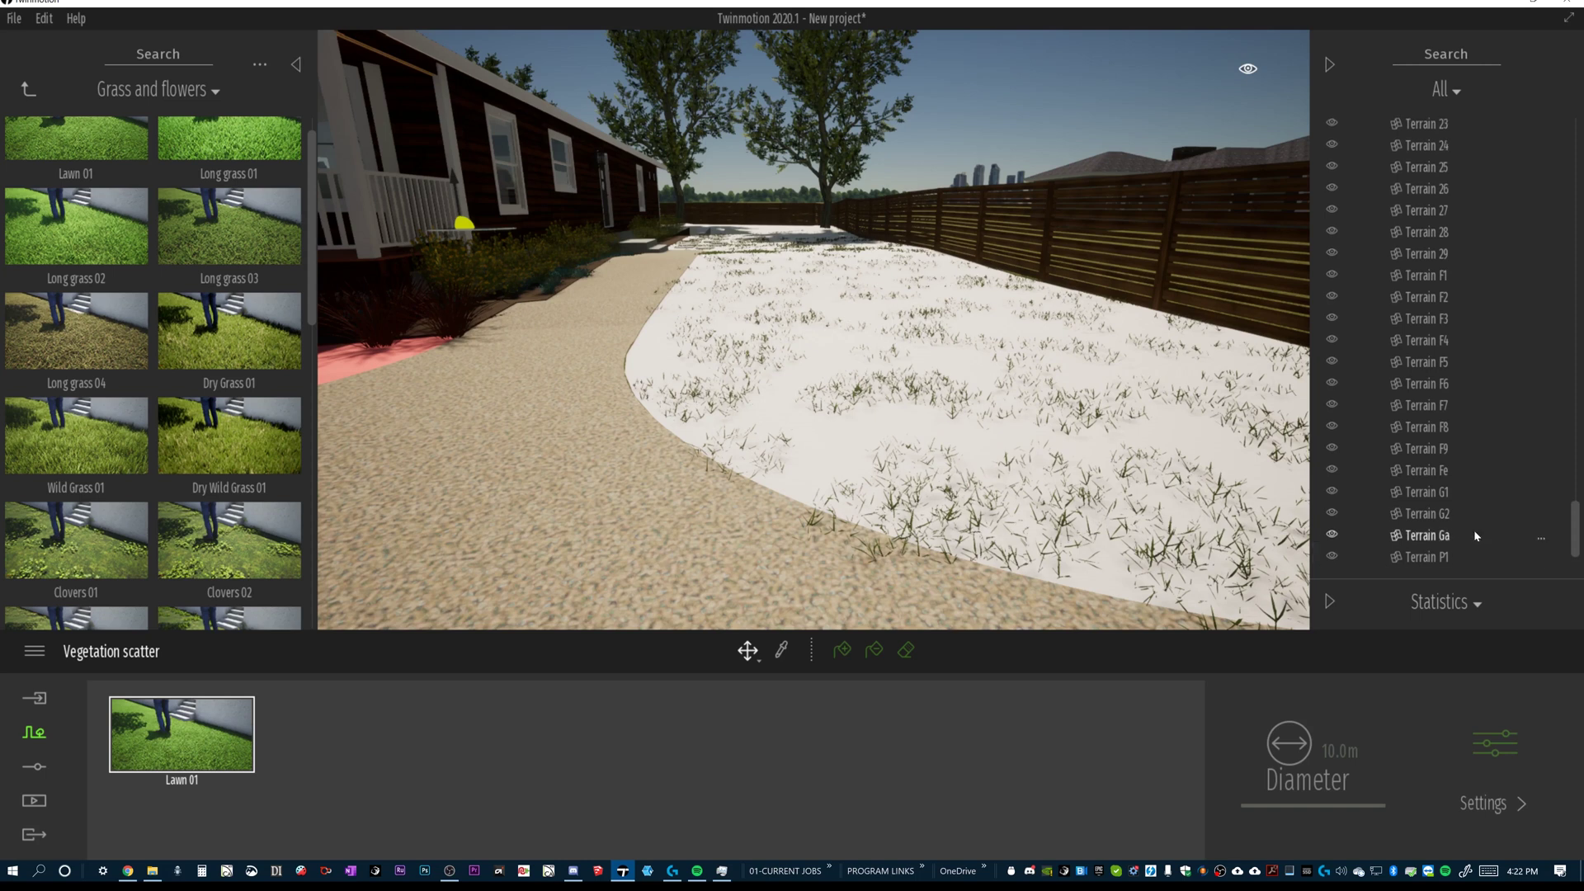
pyautogui.scroll(-5, 1482, 518)
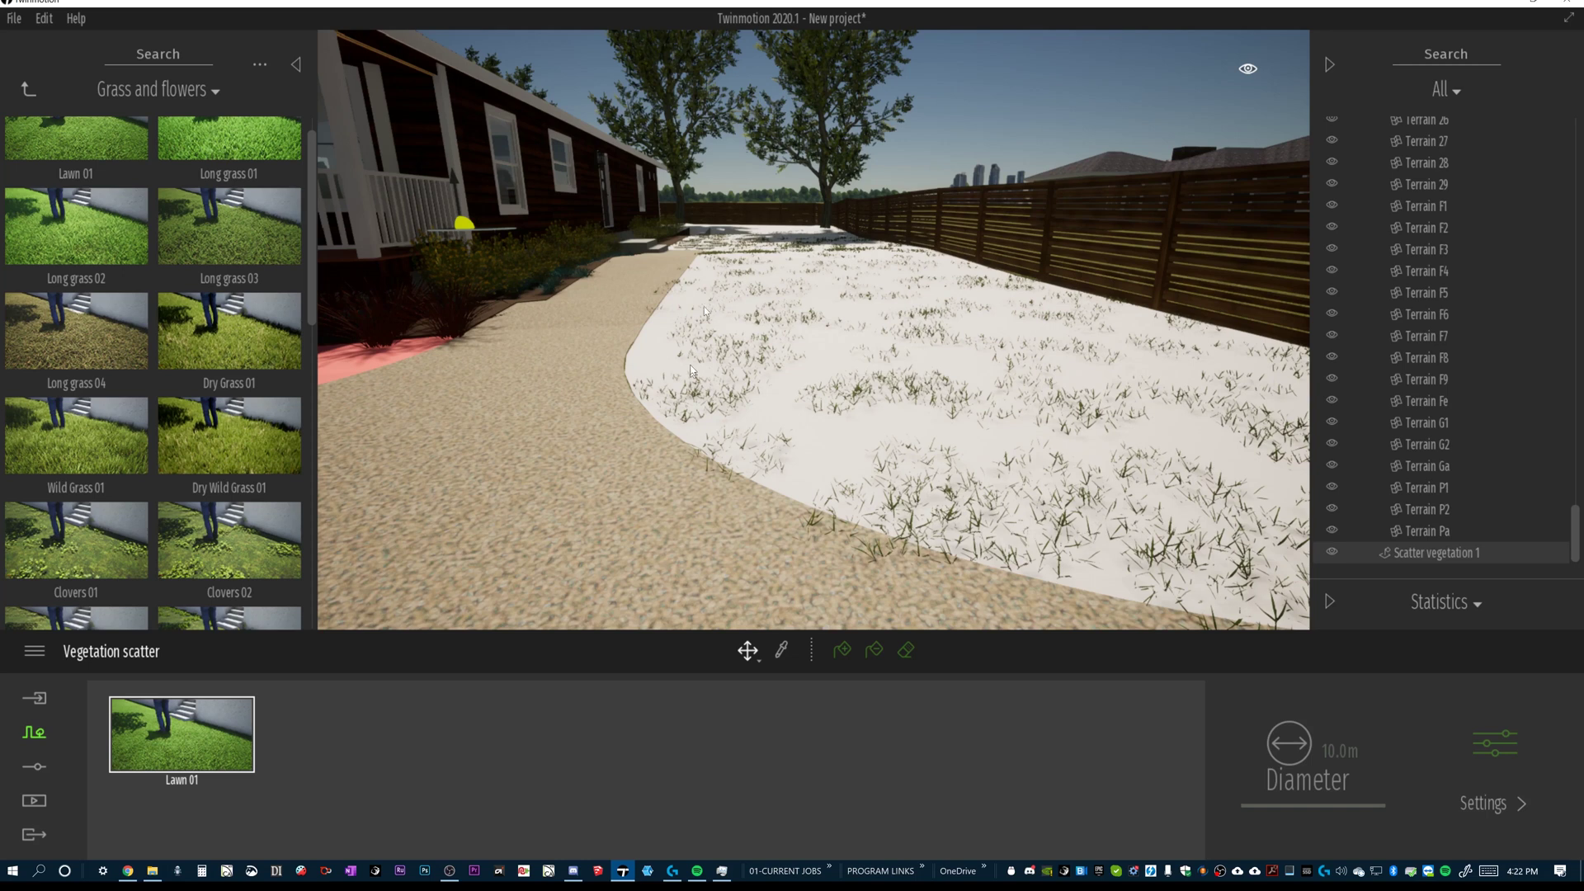
# Erase the scattered grass along the terrain's curved edge beside the path, using an eraser diameter of 0.5 m.
pyautogui.click(806, 429)
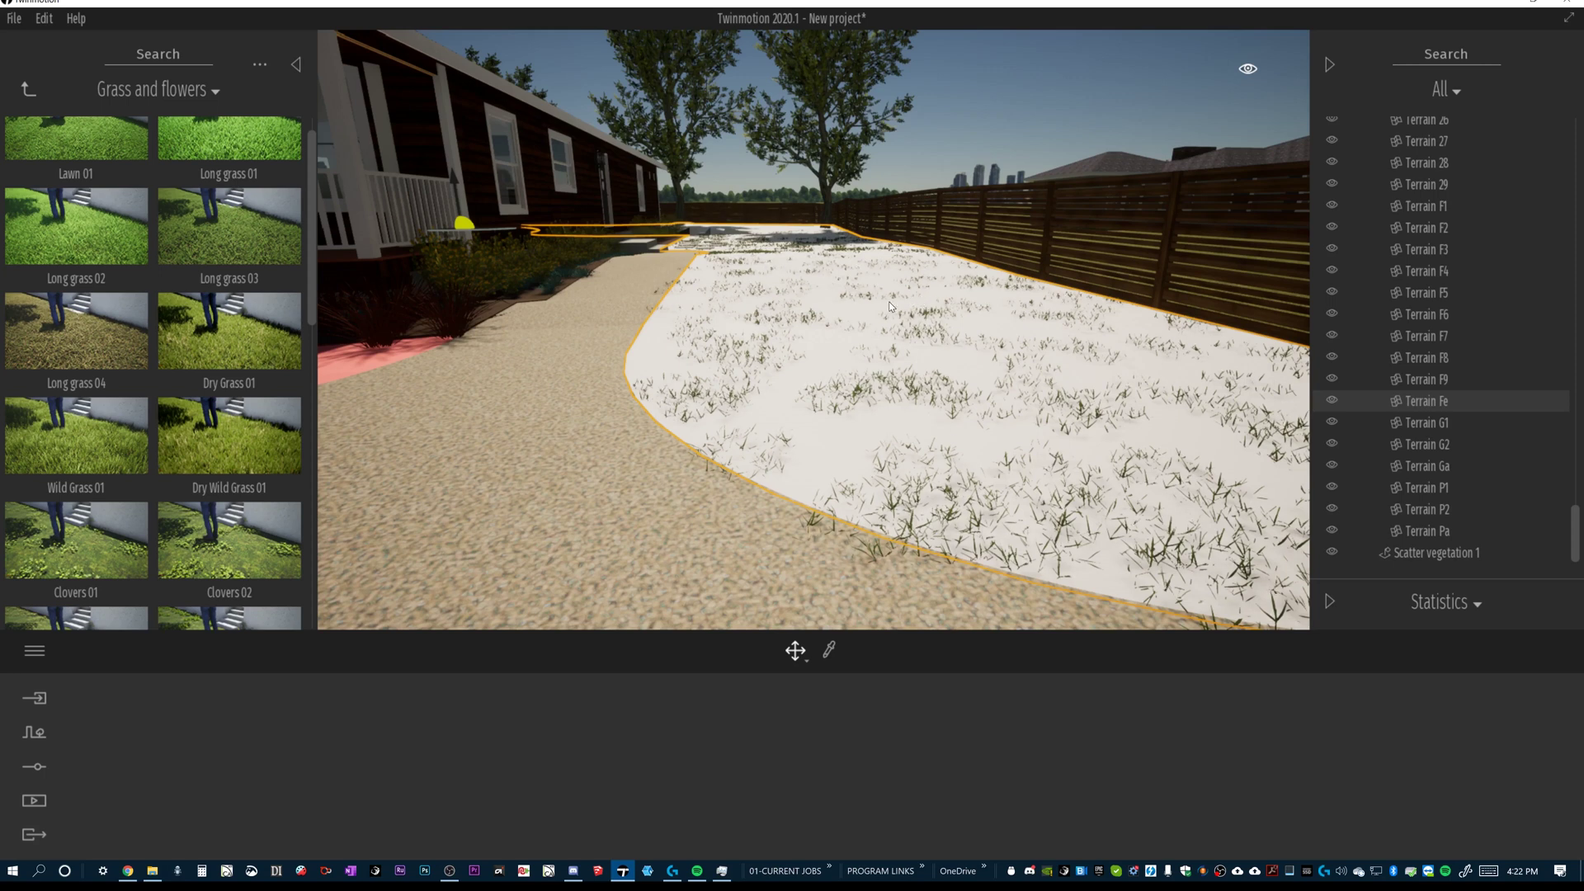
pyautogui.click(860, 400)
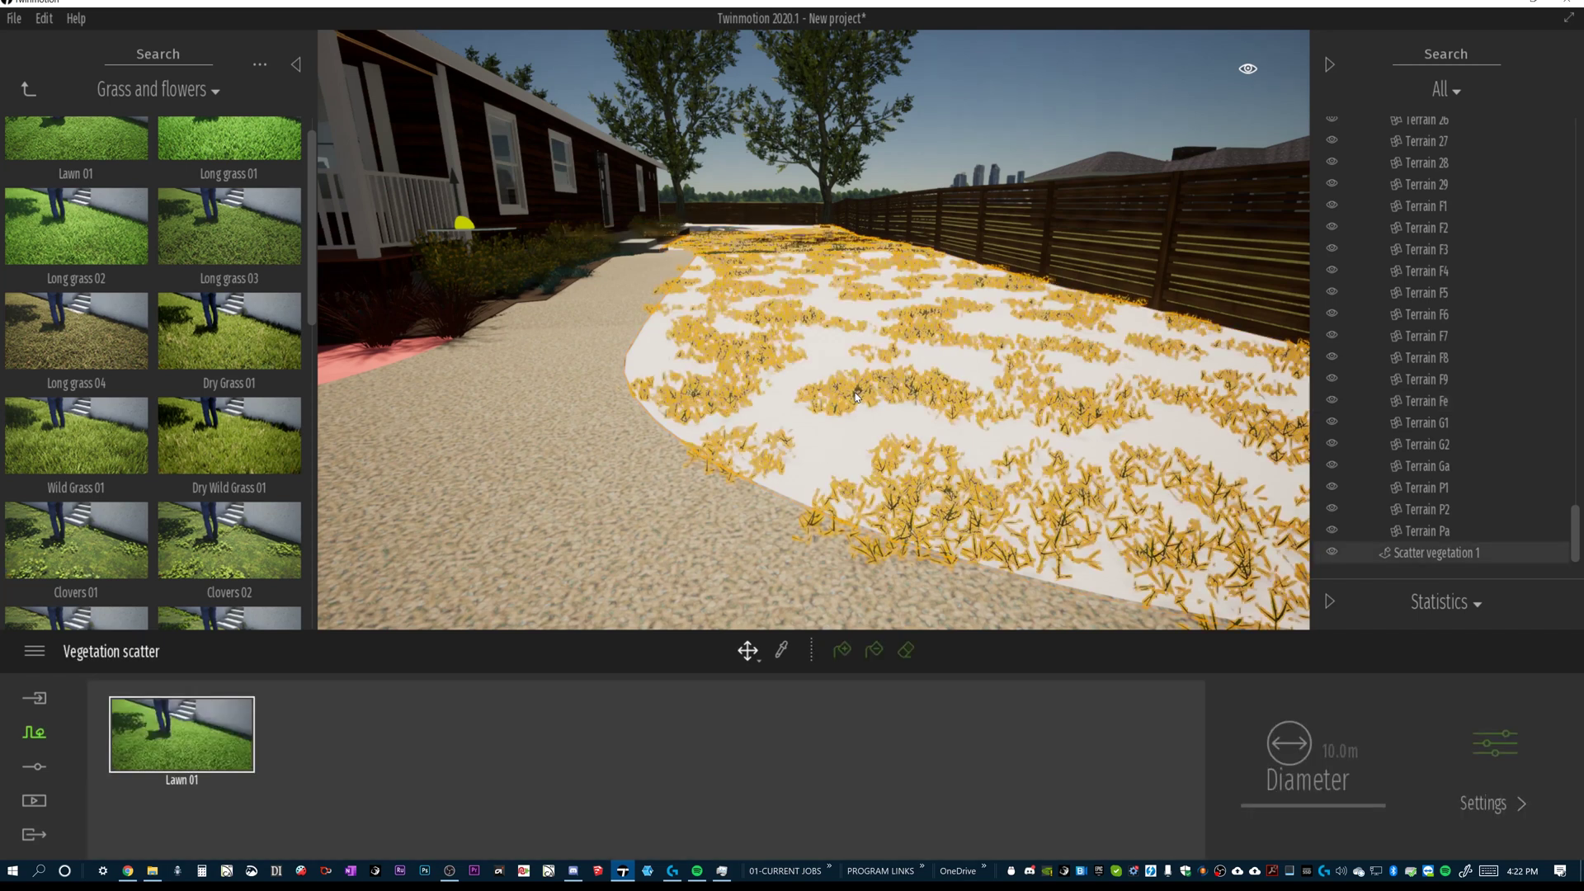
pyautogui.click(906, 651)
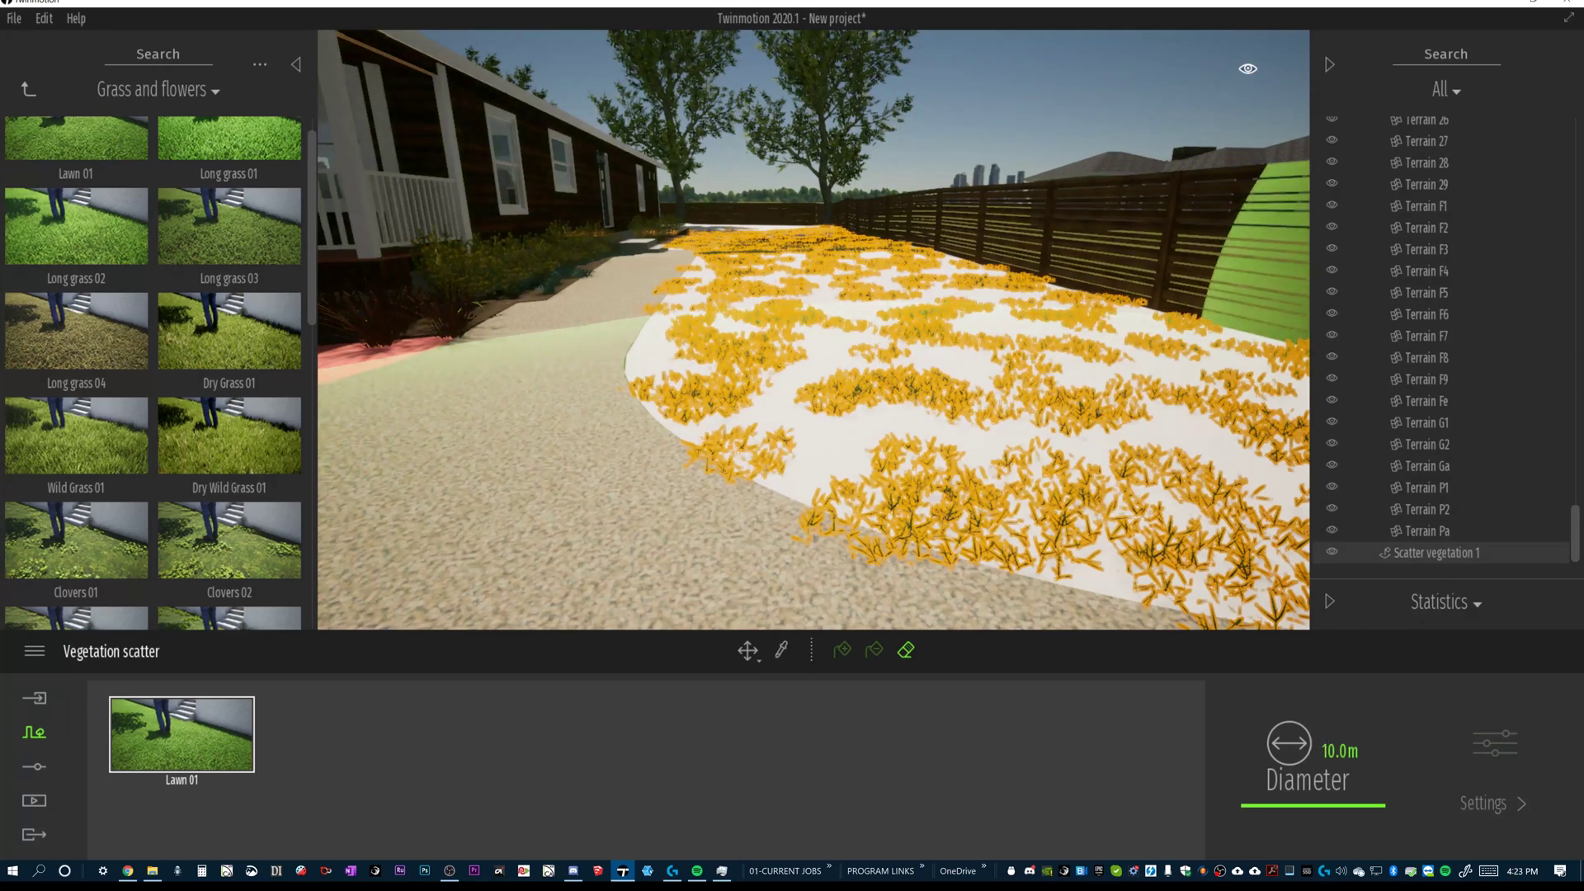
pyautogui.click(1341, 751)
pyautogui.write('0.5')
pyautogui.press('Return')
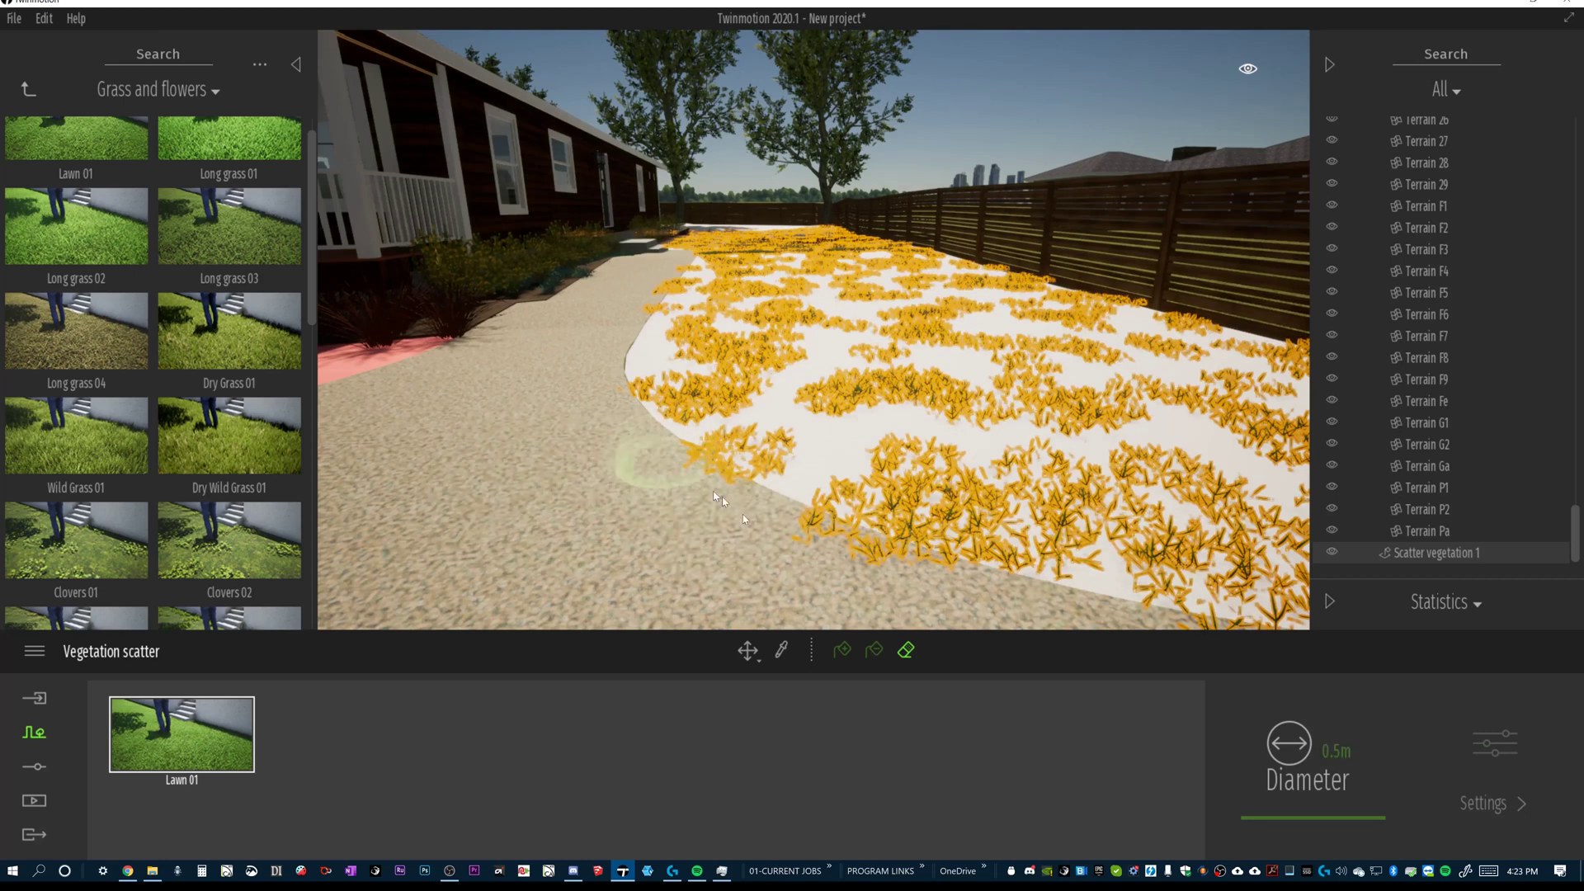
pyautogui.moveTo(789, 537)
pyautogui.mouseDown()
pyautogui.moveTo(915, 566)
pyautogui.moveTo(869, 524)
pyautogui.mouseUp()
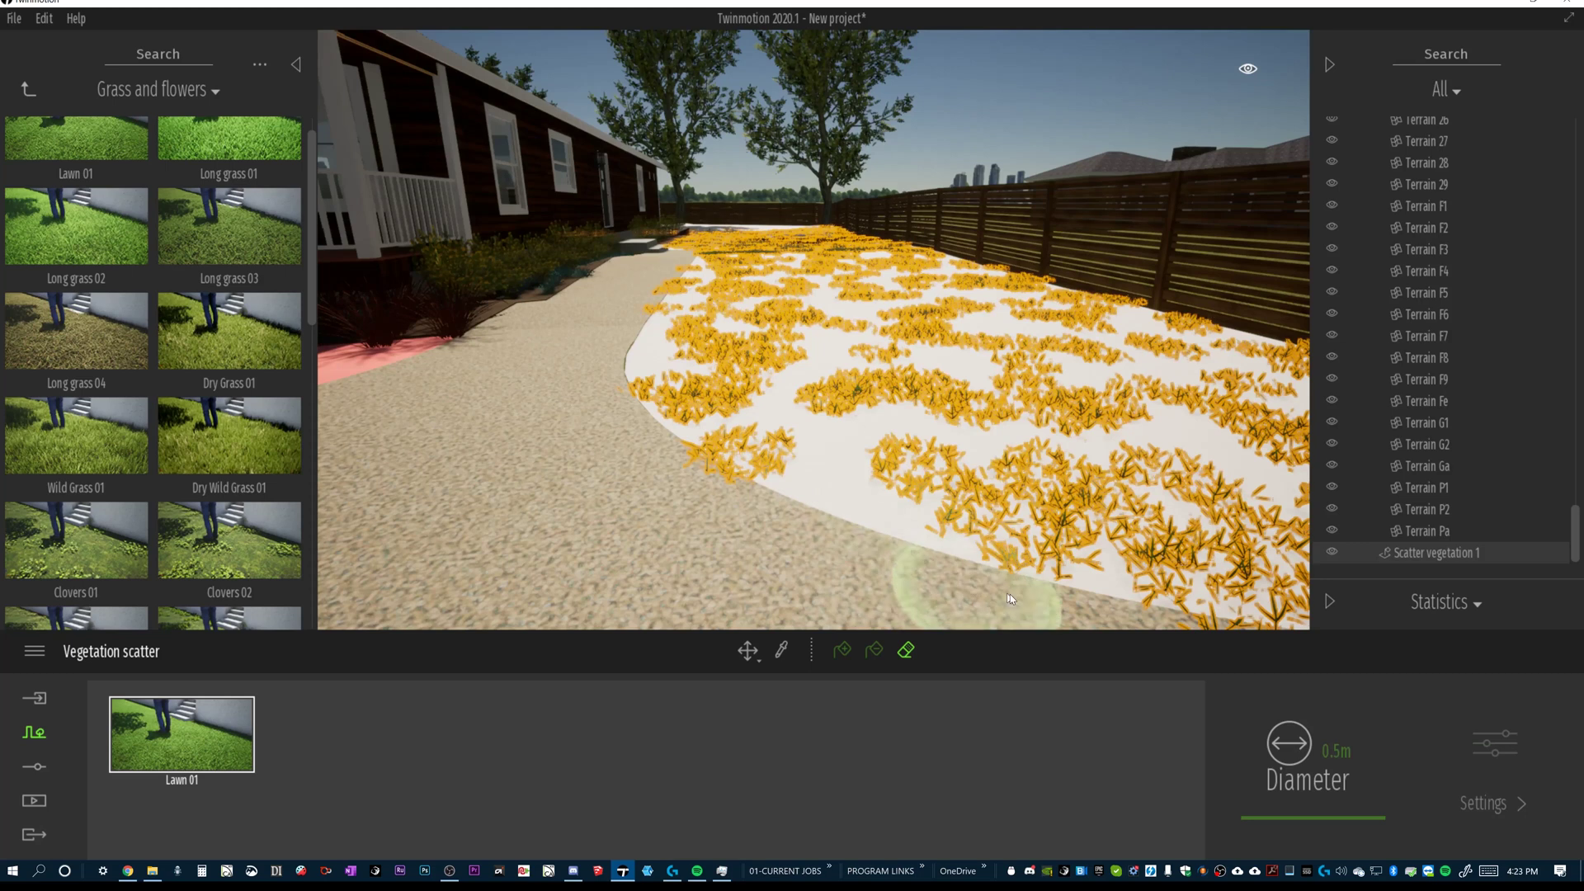
pyautogui.moveTo(739, 482); pyautogui.dragTo(686, 458)
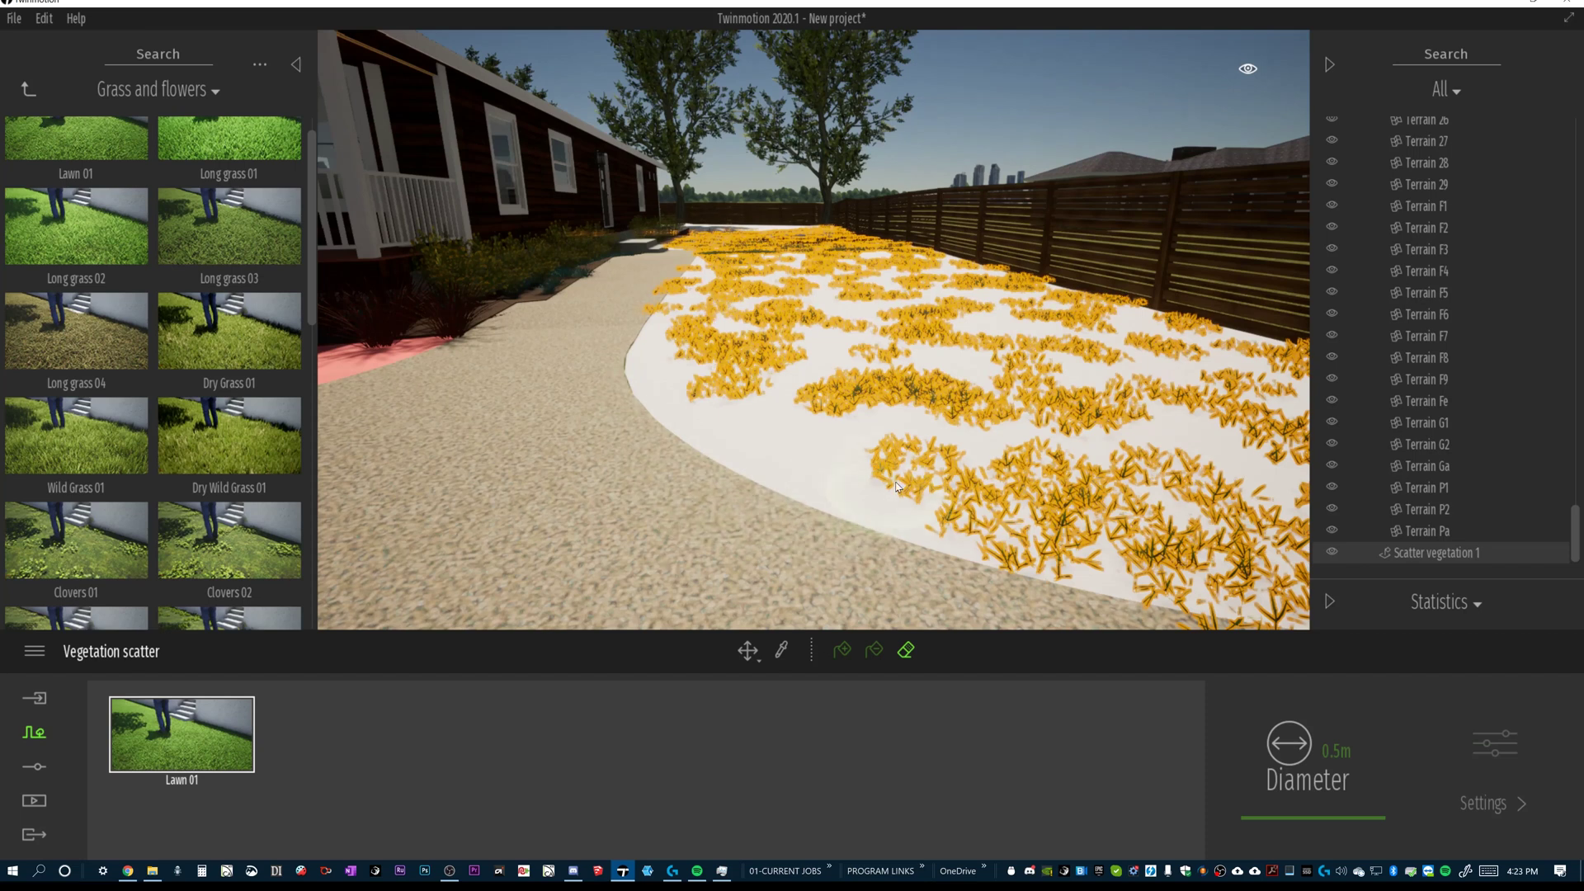
pyautogui.moveTo(895, 485); pyautogui.dragTo(884, 459)
# Place one Lawn 01 clump on the cleared part of the terrain and move it onto the edge of the path.
pyautogui.moveTo(61, 168)
pyautogui.moveTo(61, 169); pyautogui.dragTo(812, 462)
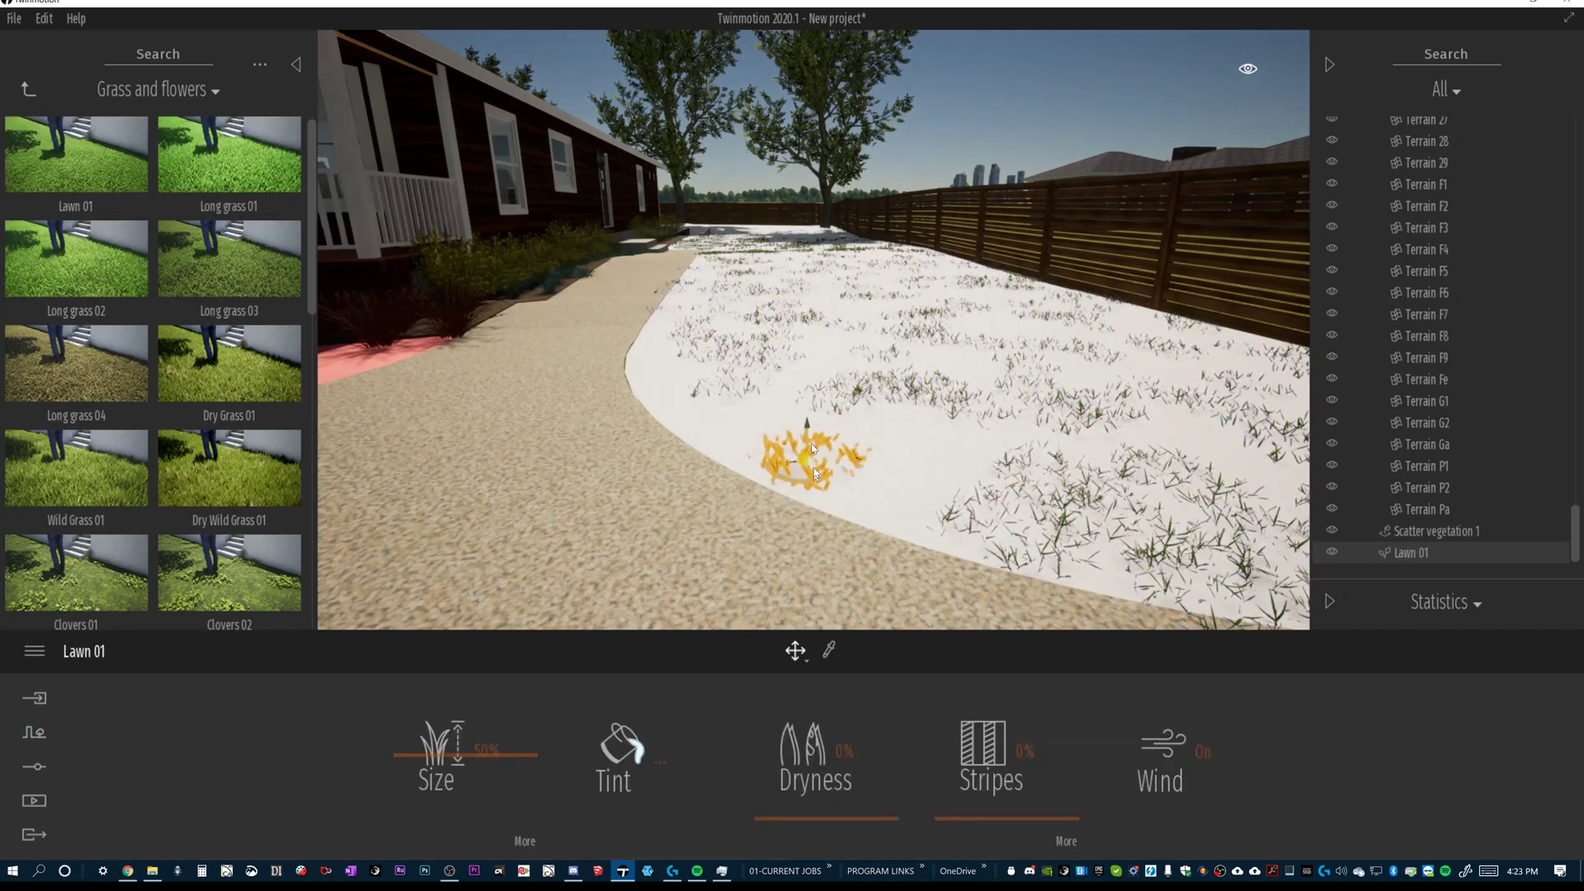
pyautogui.moveTo(807, 463); pyautogui.dragTo(741, 464)
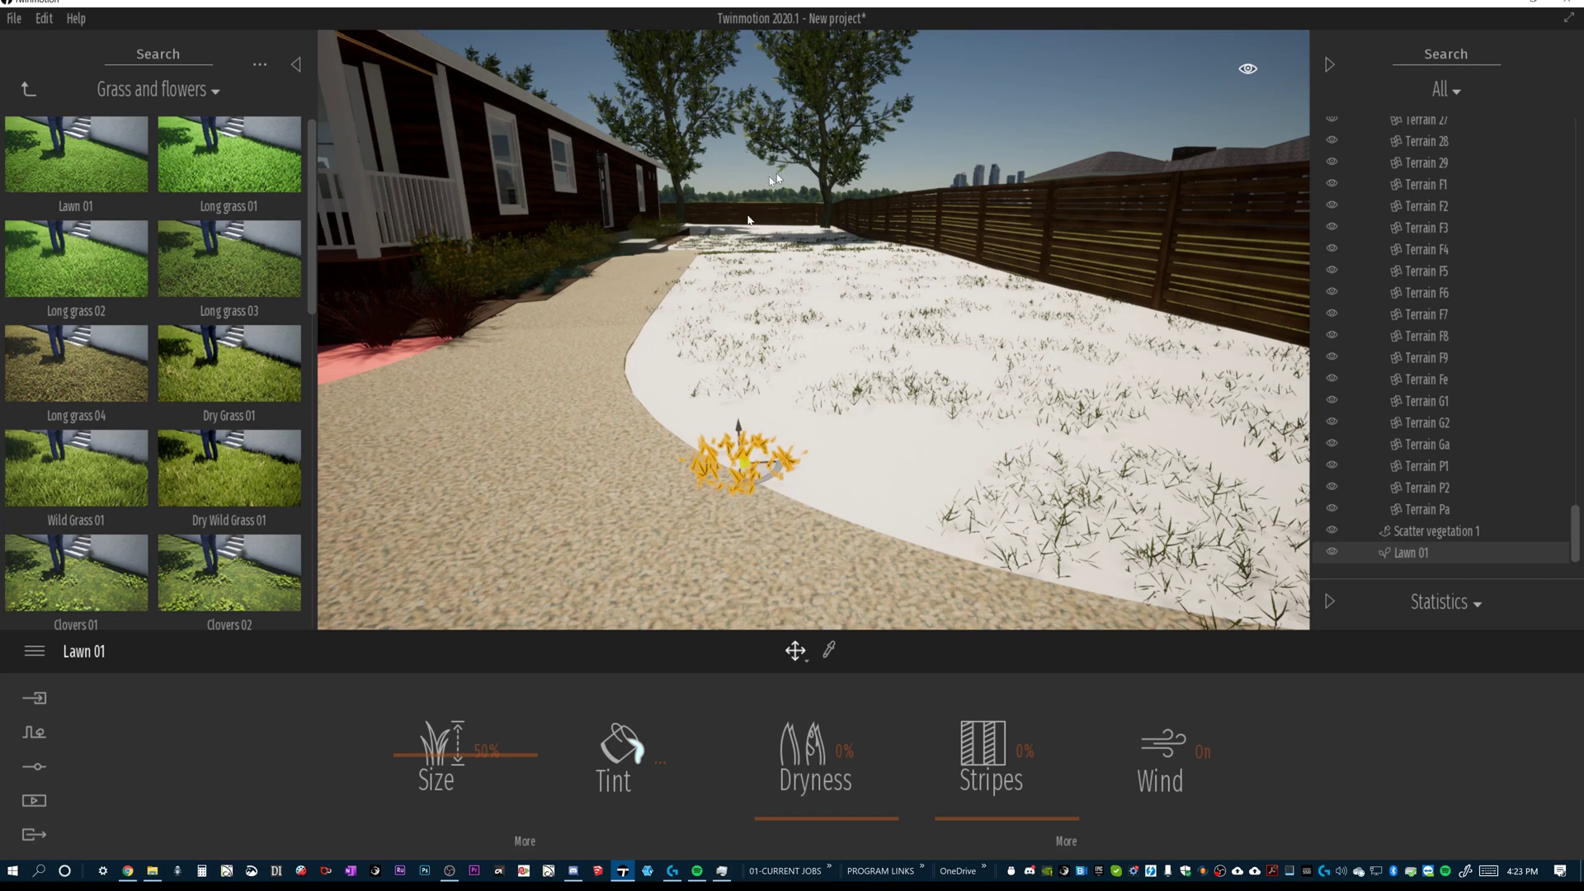
# Delete the scattered grass and the single Lawn 01 clump at the path's edge.
pyautogui.click(863, 393)
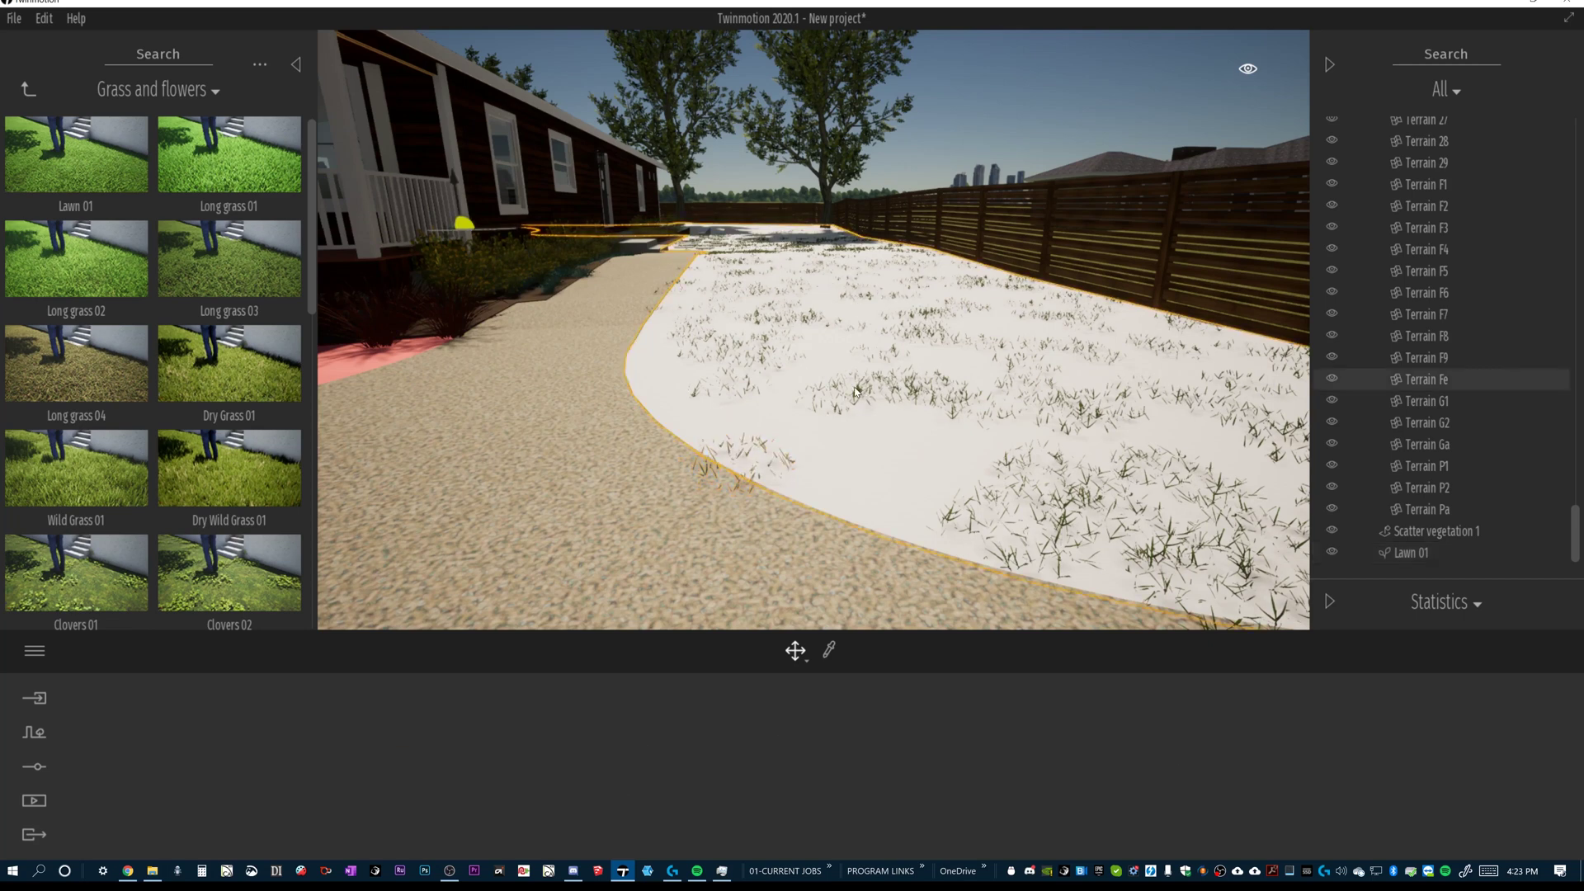
pyautogui.click(856, 393)
pyautogui.press('Delete')
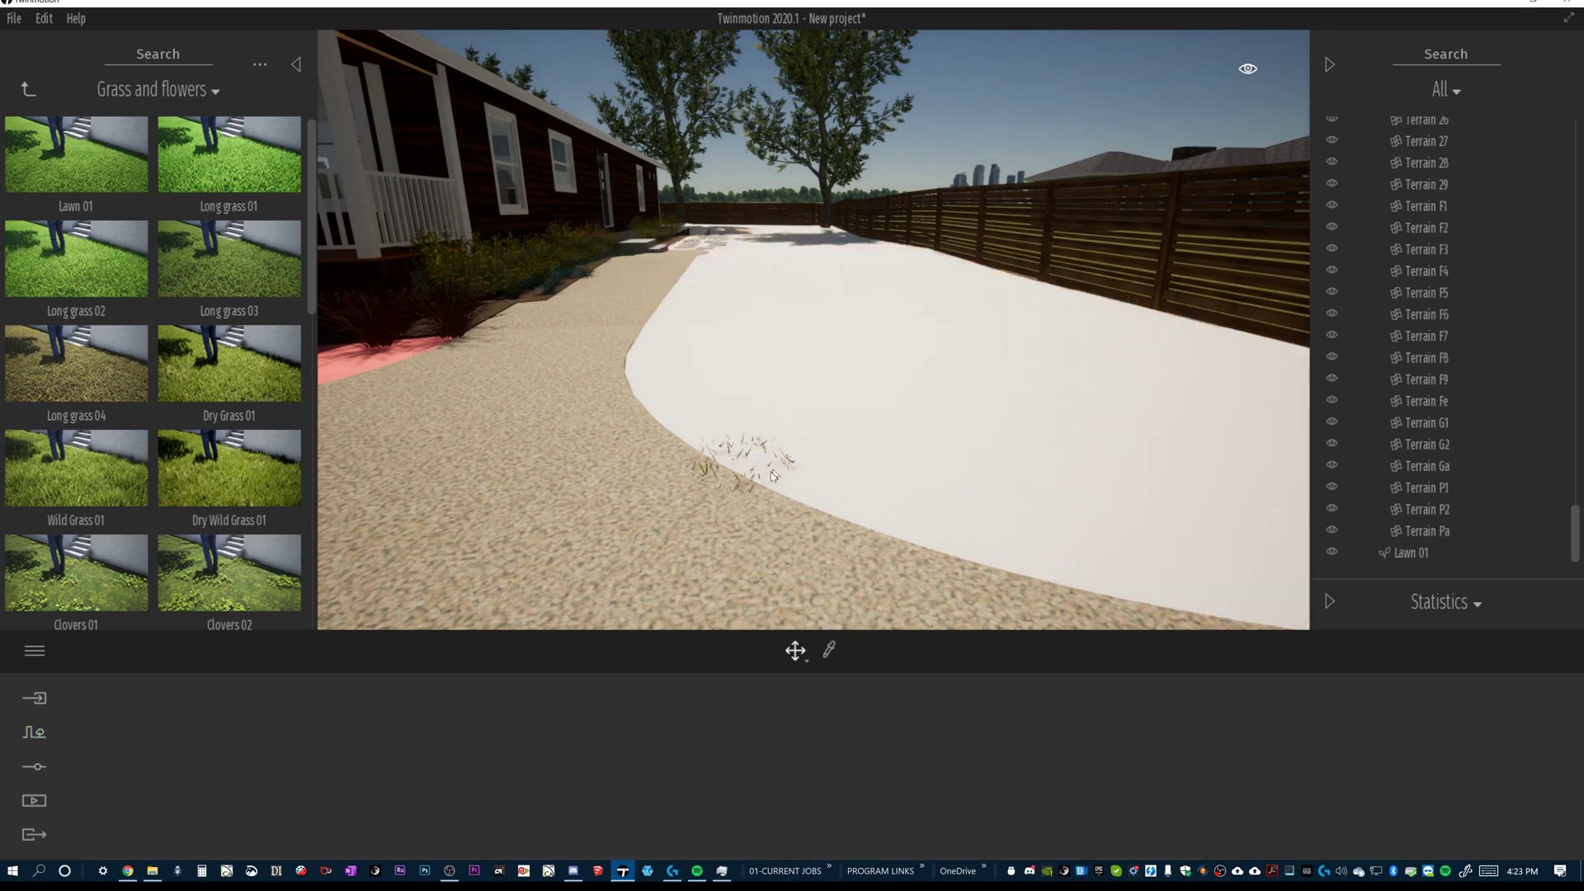
pyautogui.click(746, 456)
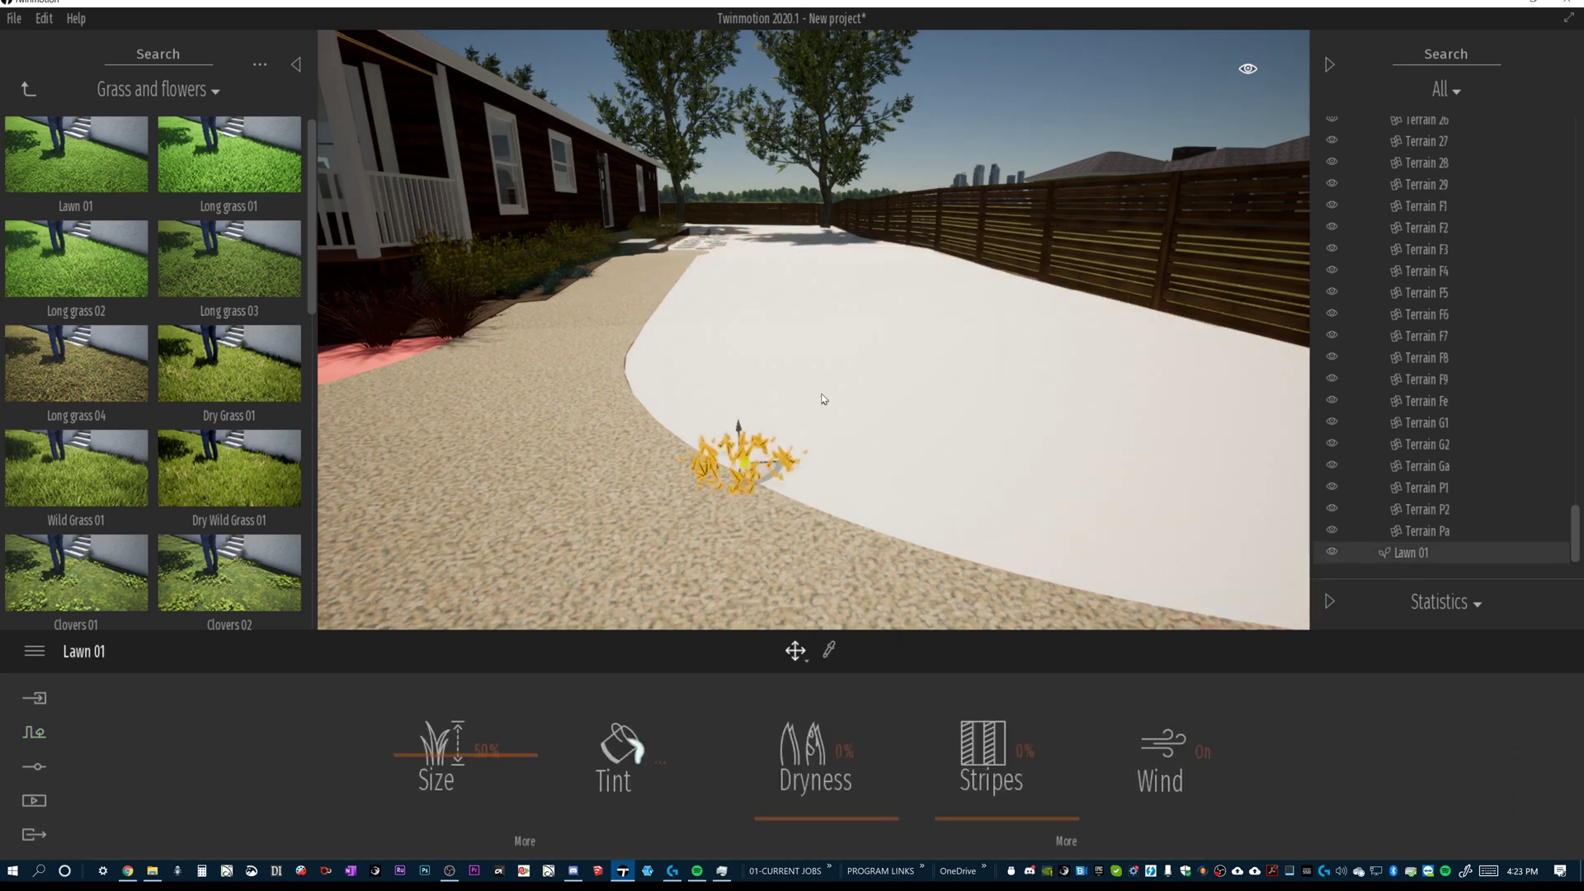
pyautogui.press('Delete')
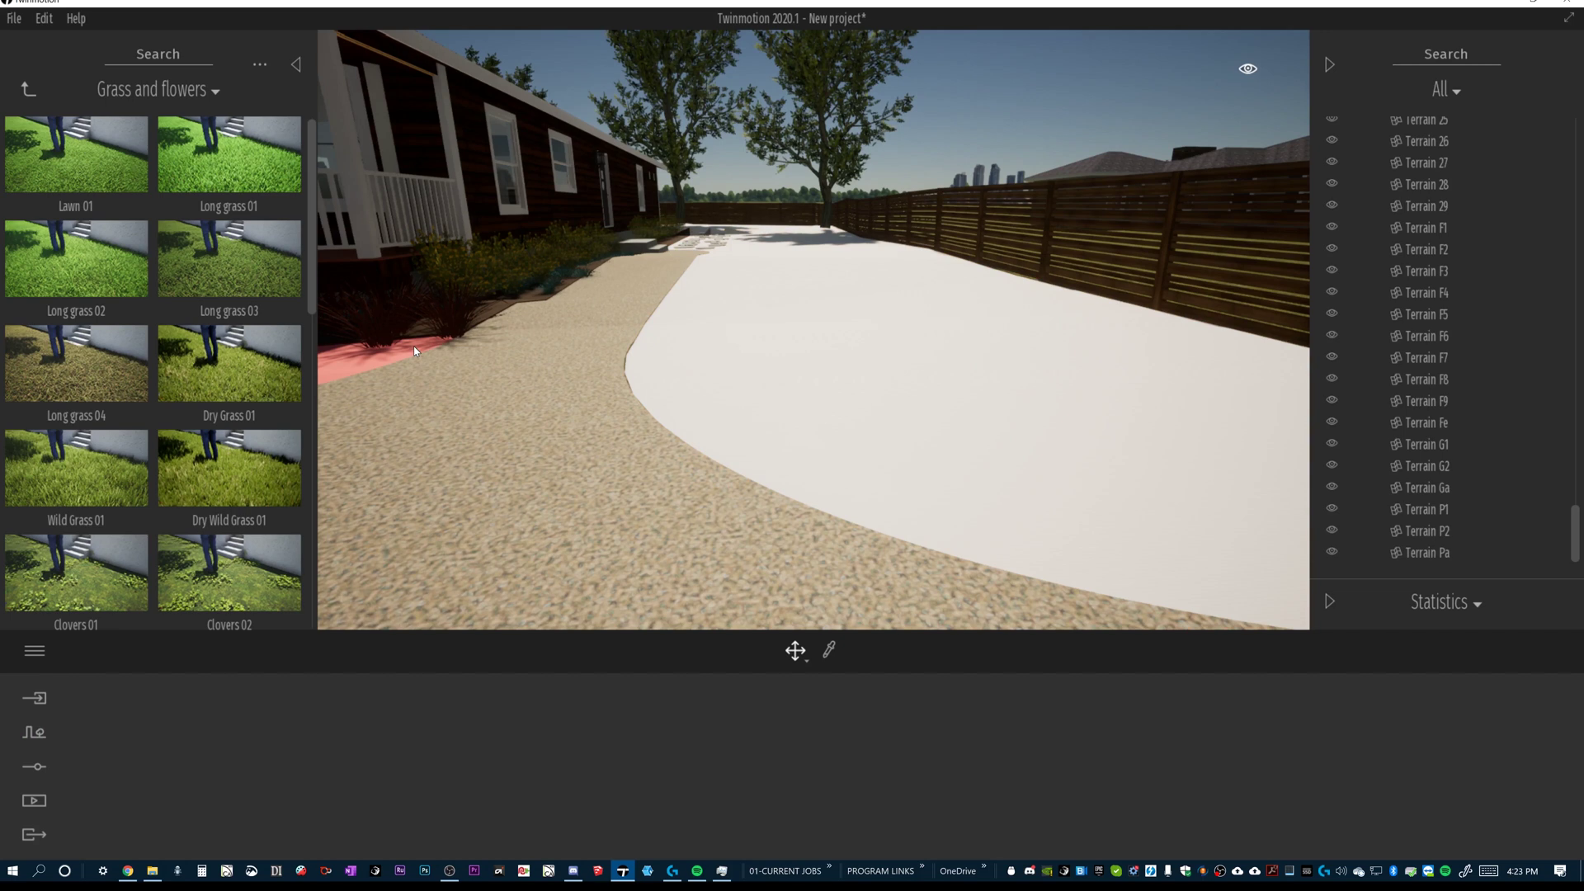
# Place a Lawn 01 borders clump from the Detail grasses folder on the white terrain's edge beside the path.
pyautogui.click(28, 89)
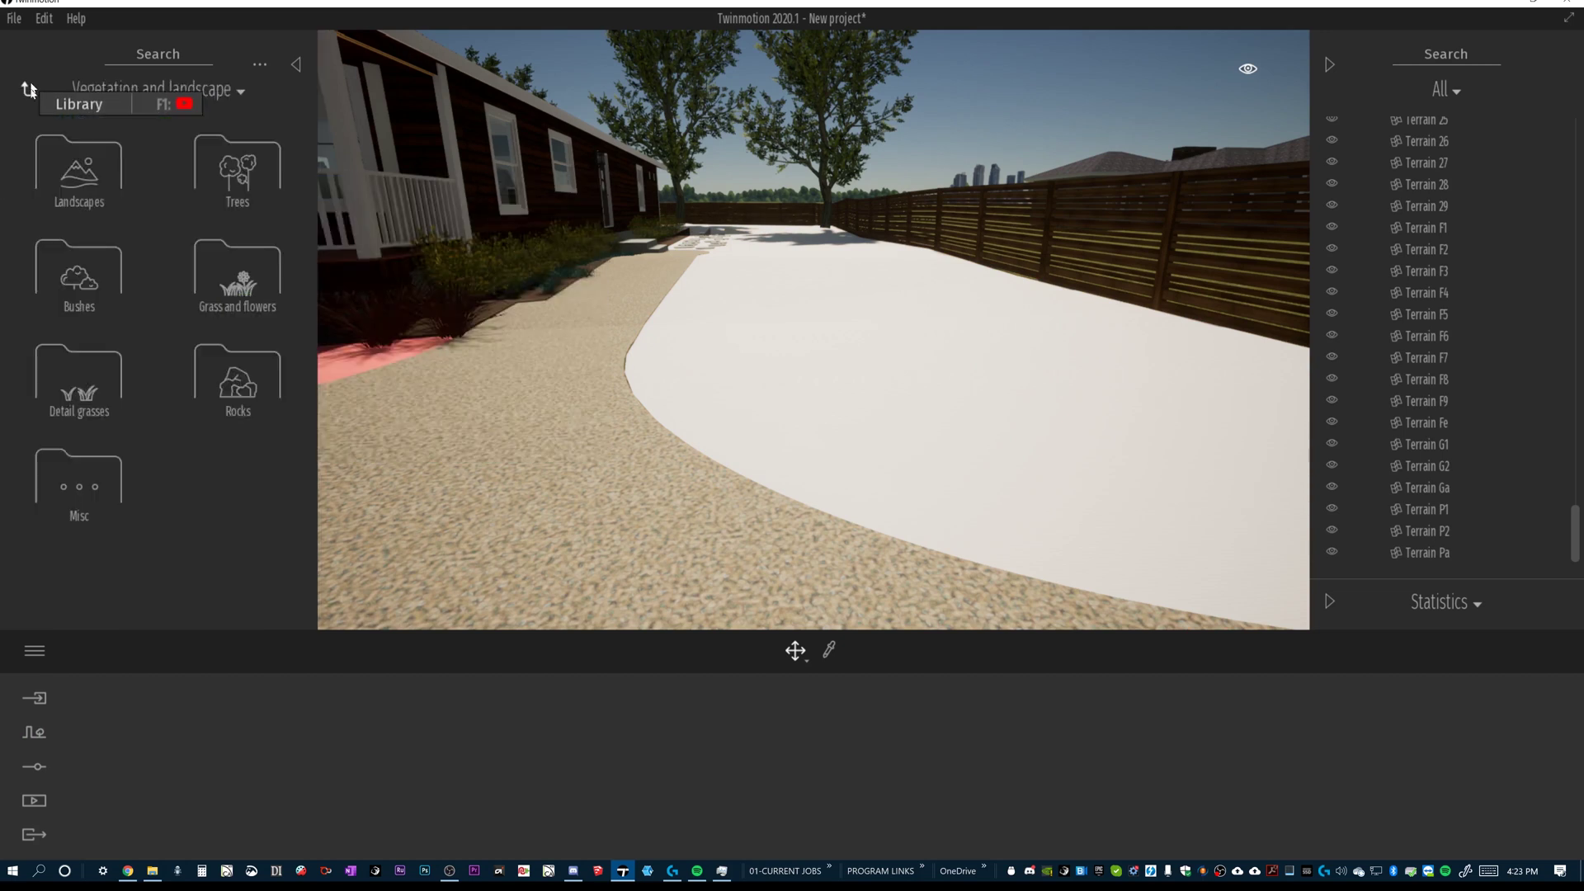
pyautogui.click(83, 363)
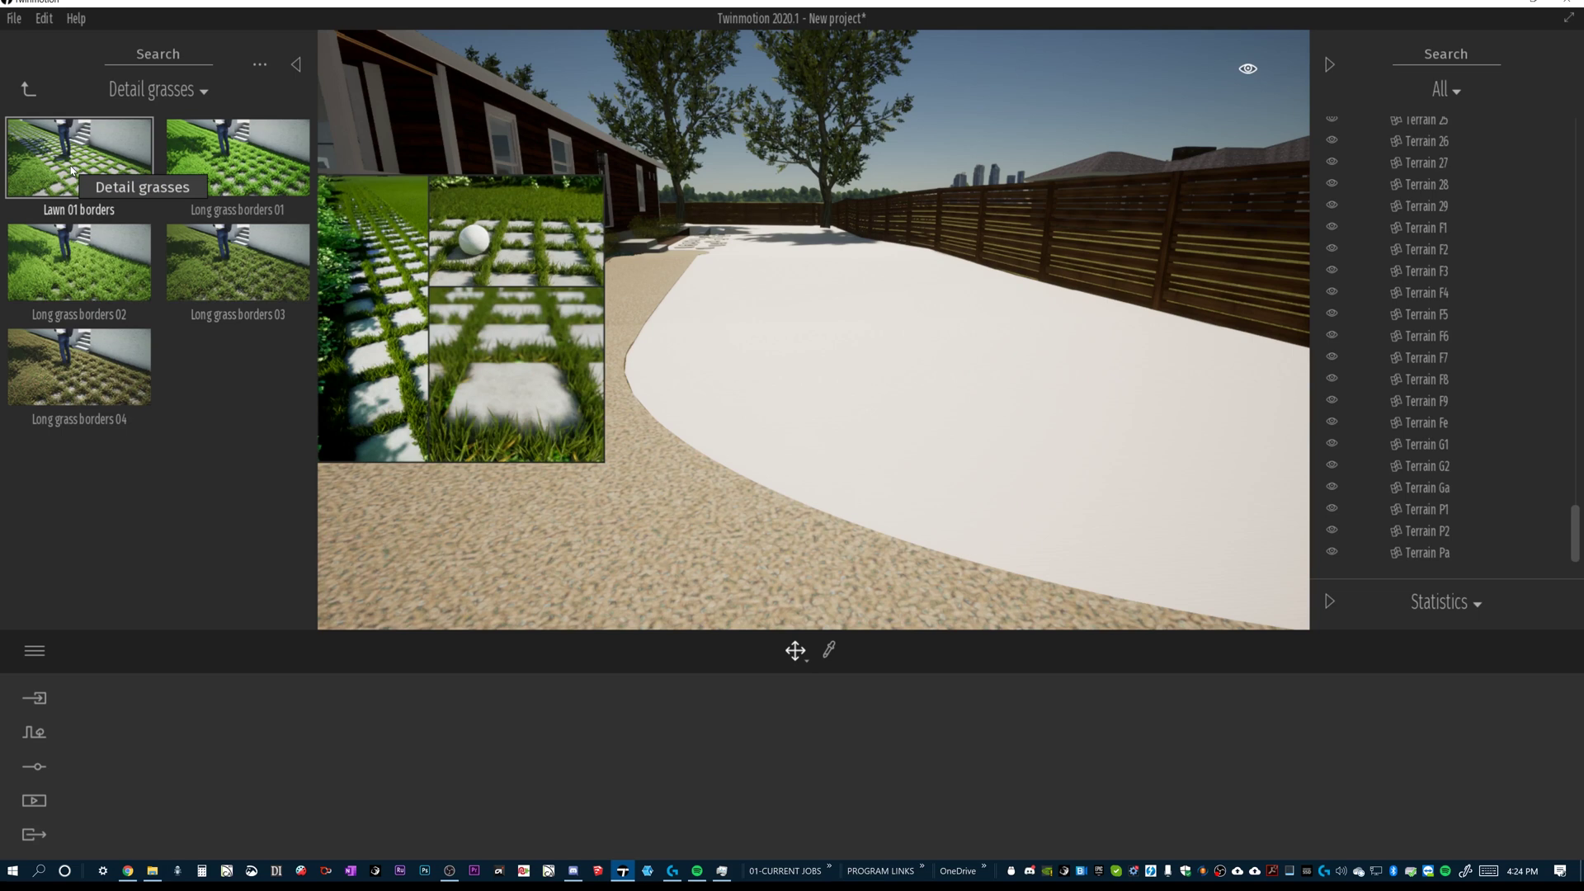
pyautogui.click(73, 171)
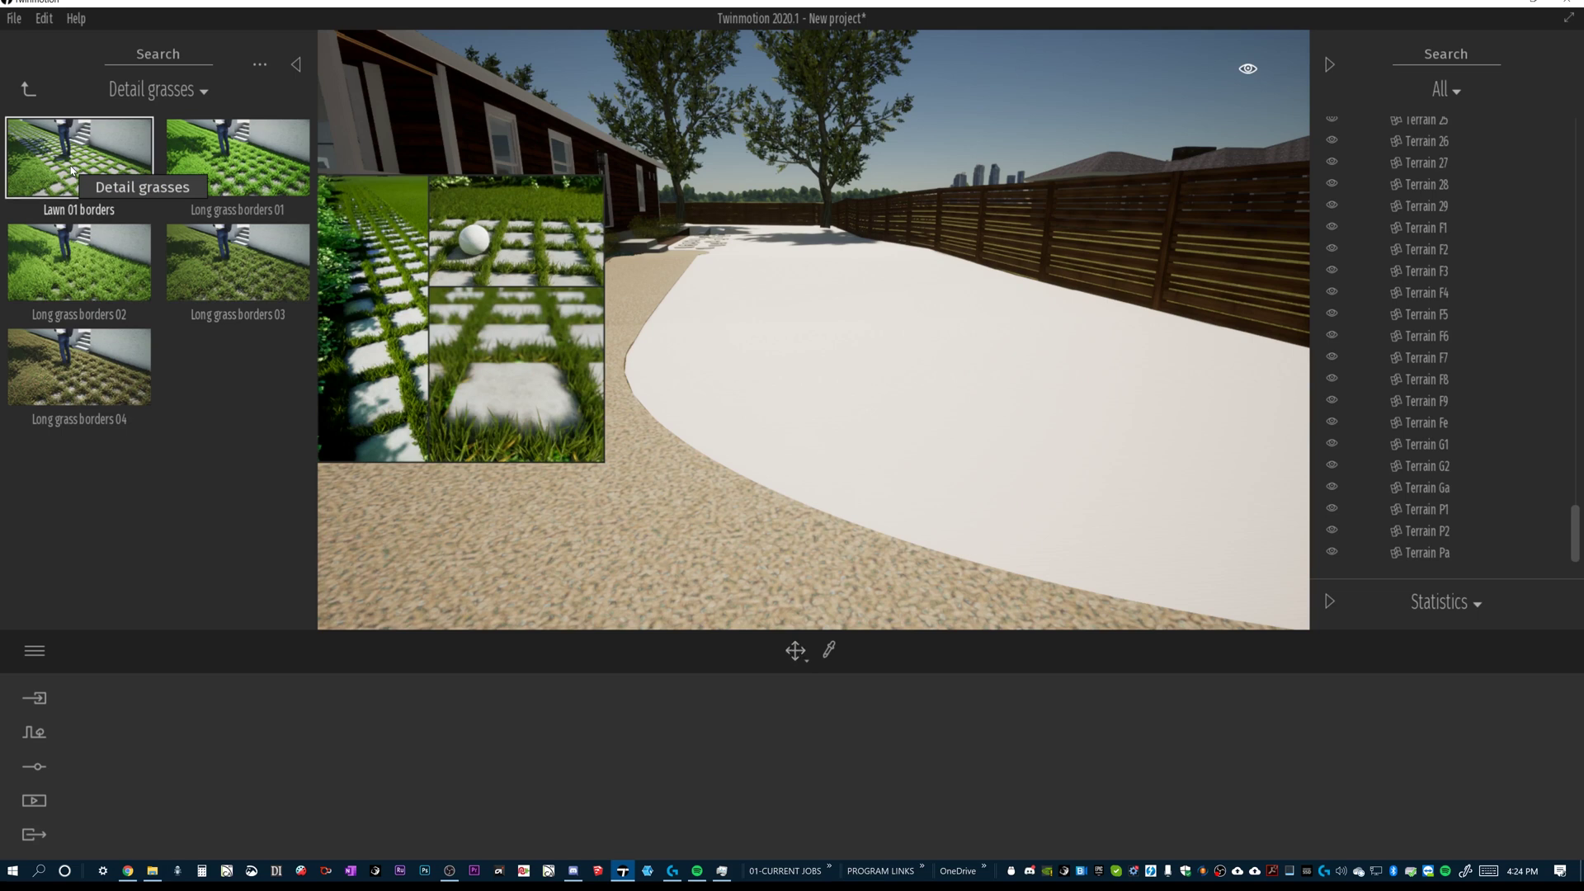
pyautogui.click(770, 485)
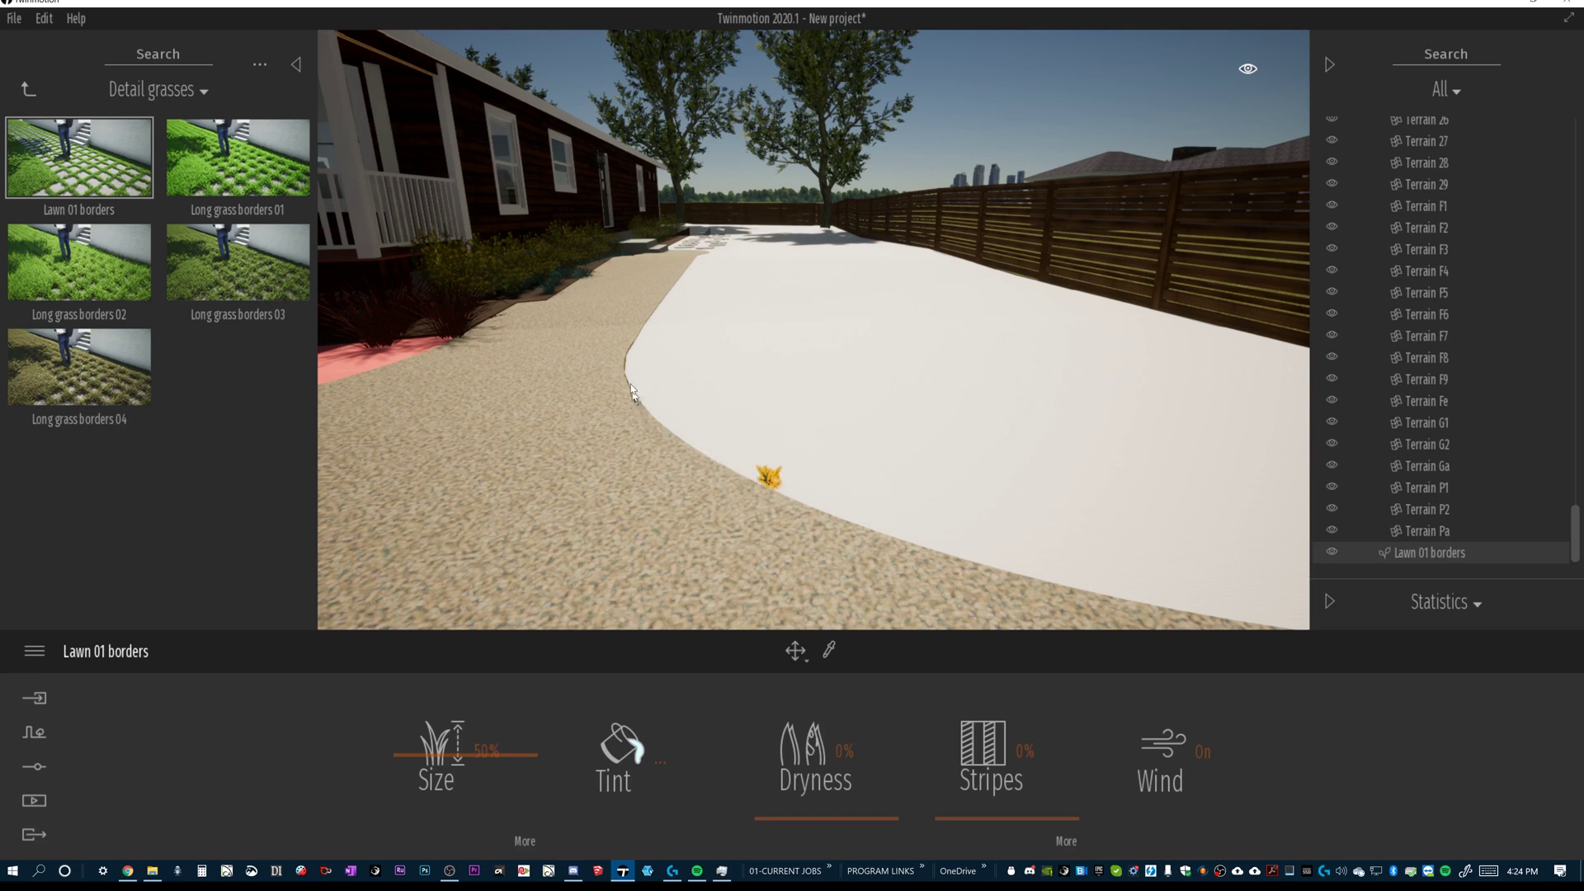
# Try another Lawn 01 borders clump farther along the edge, undo it, and delete the first border clump.
pyautogui.click(1122, 578)
pyautogui.hotkey('ctrl', 'z')
pyautogui.press('Delete')
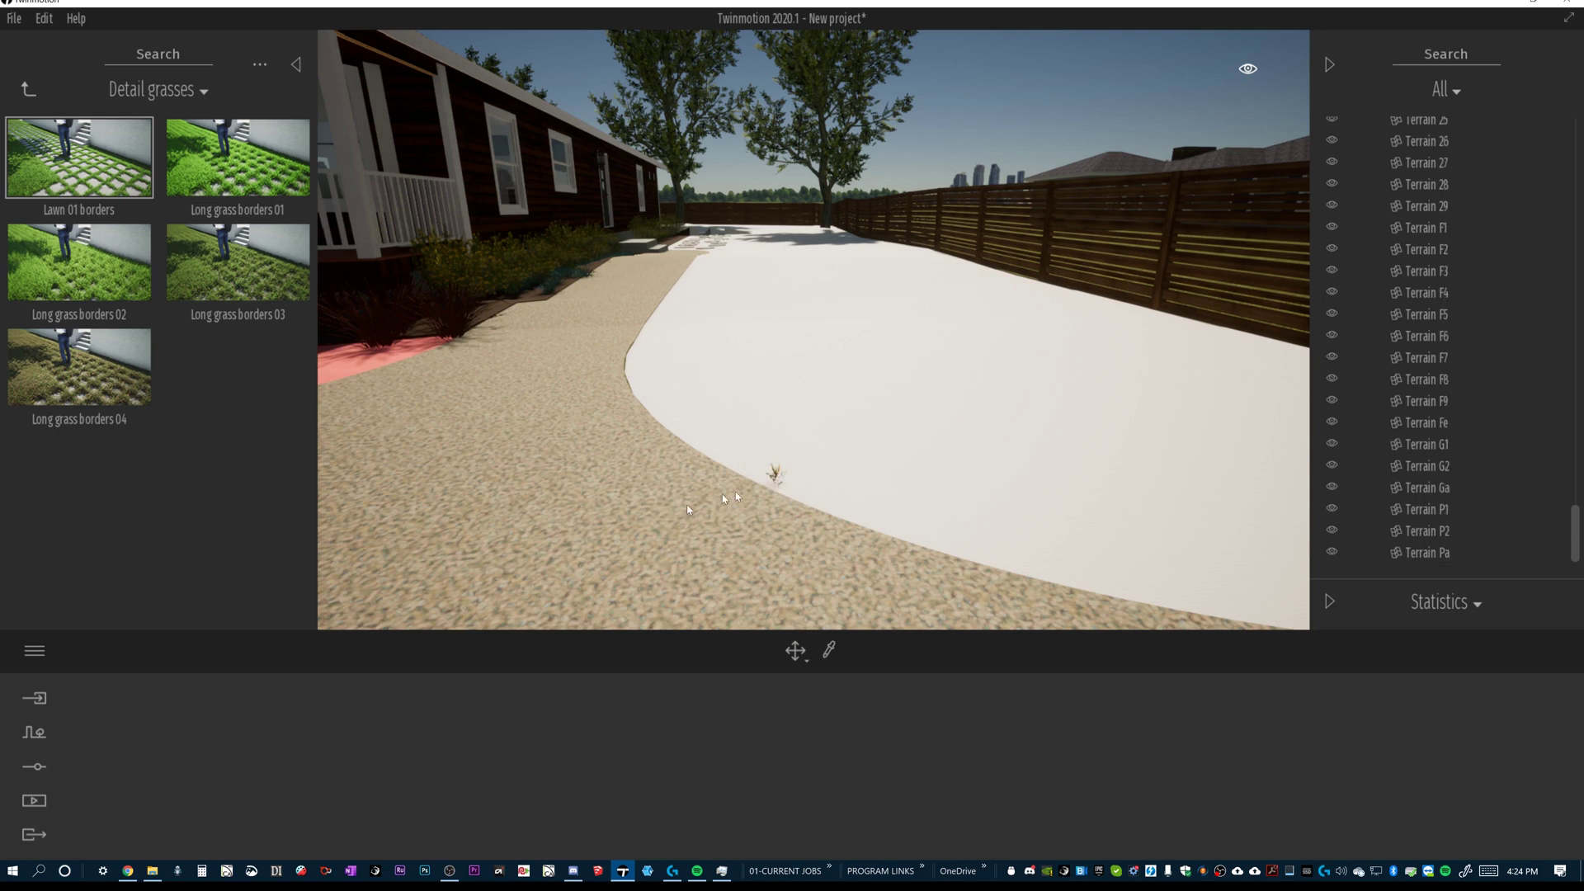
# Open the Vegetation Paint tool from the Context tools and return the library to the Vegetation and landscape folders.
pyautogui.click(34, 733)
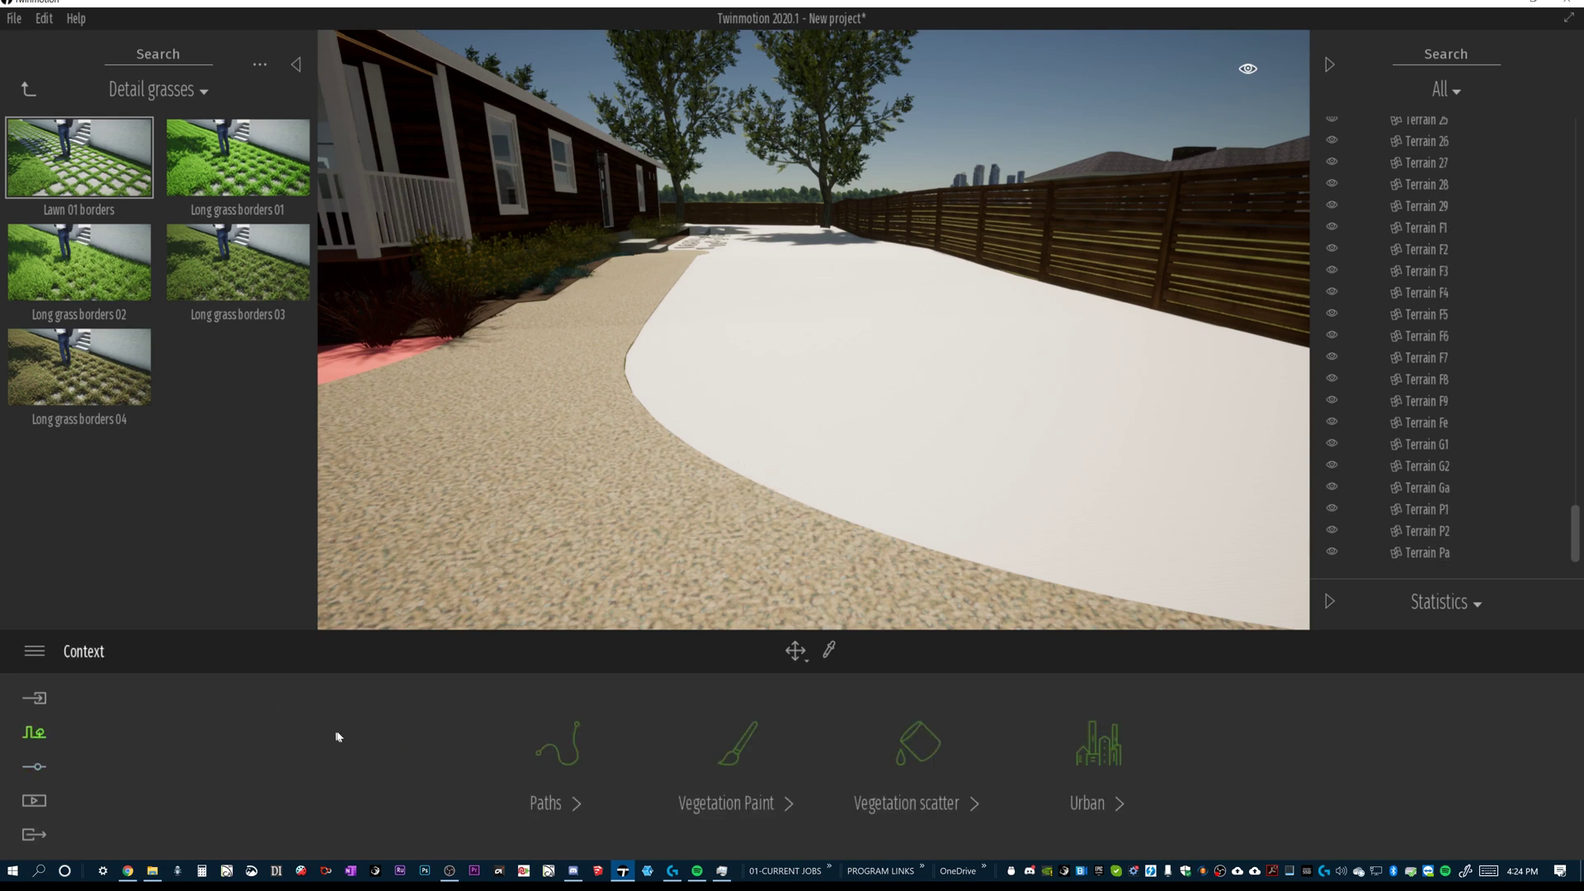
pyautogui.click(737, 747)
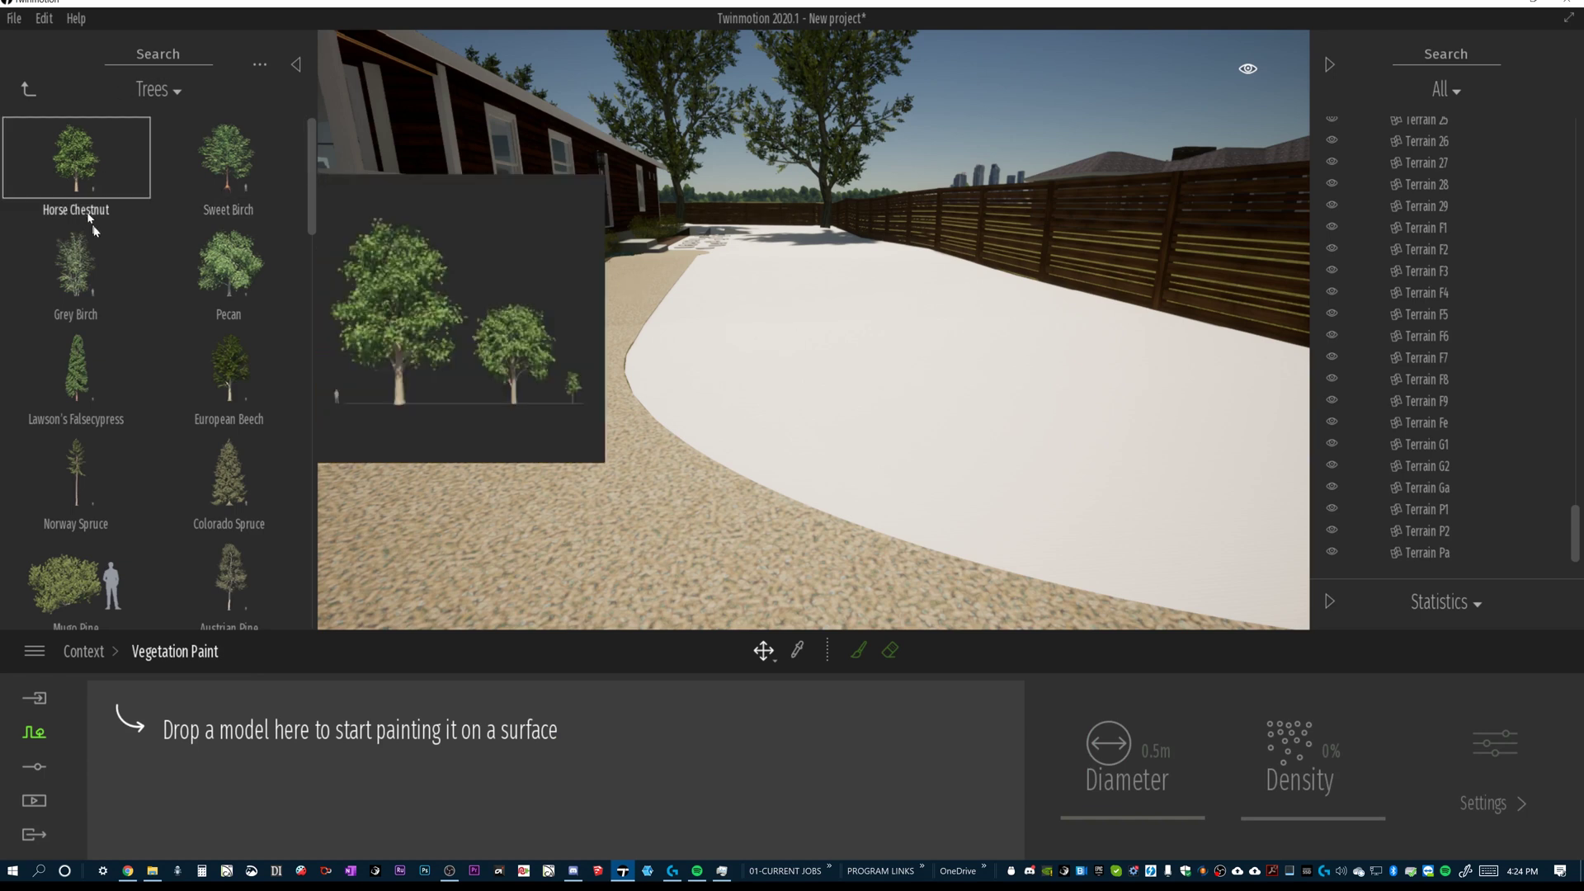
pyautogui.click(29, 91)
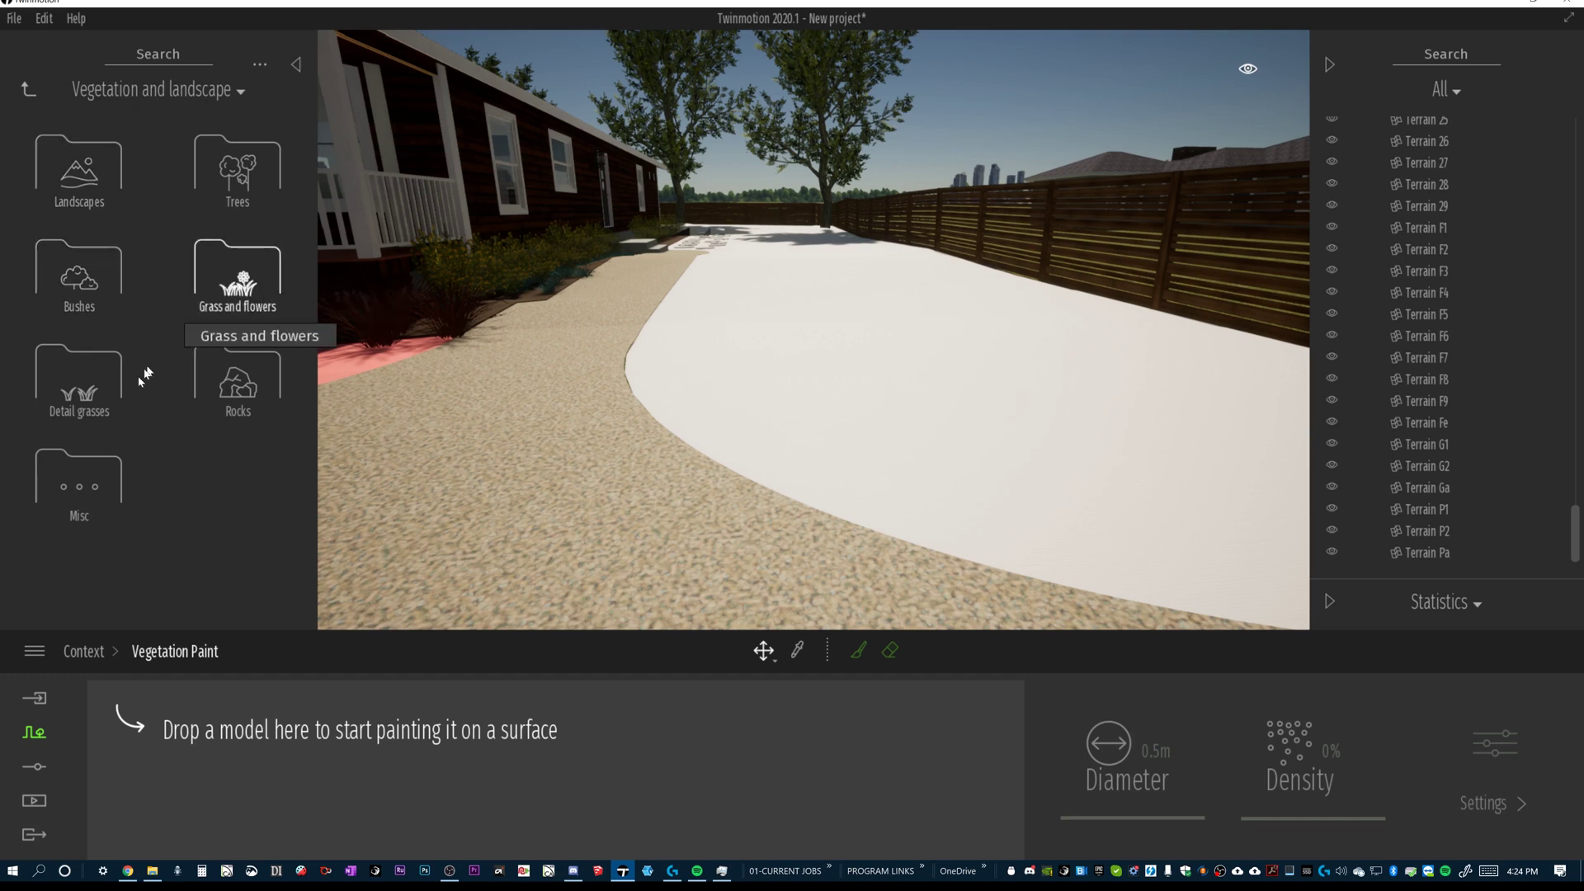
# Try to load Lawn 01 borders from the Detail grasses folder into the Vegetation Paint palette.
pyautogui.click(97, 382)
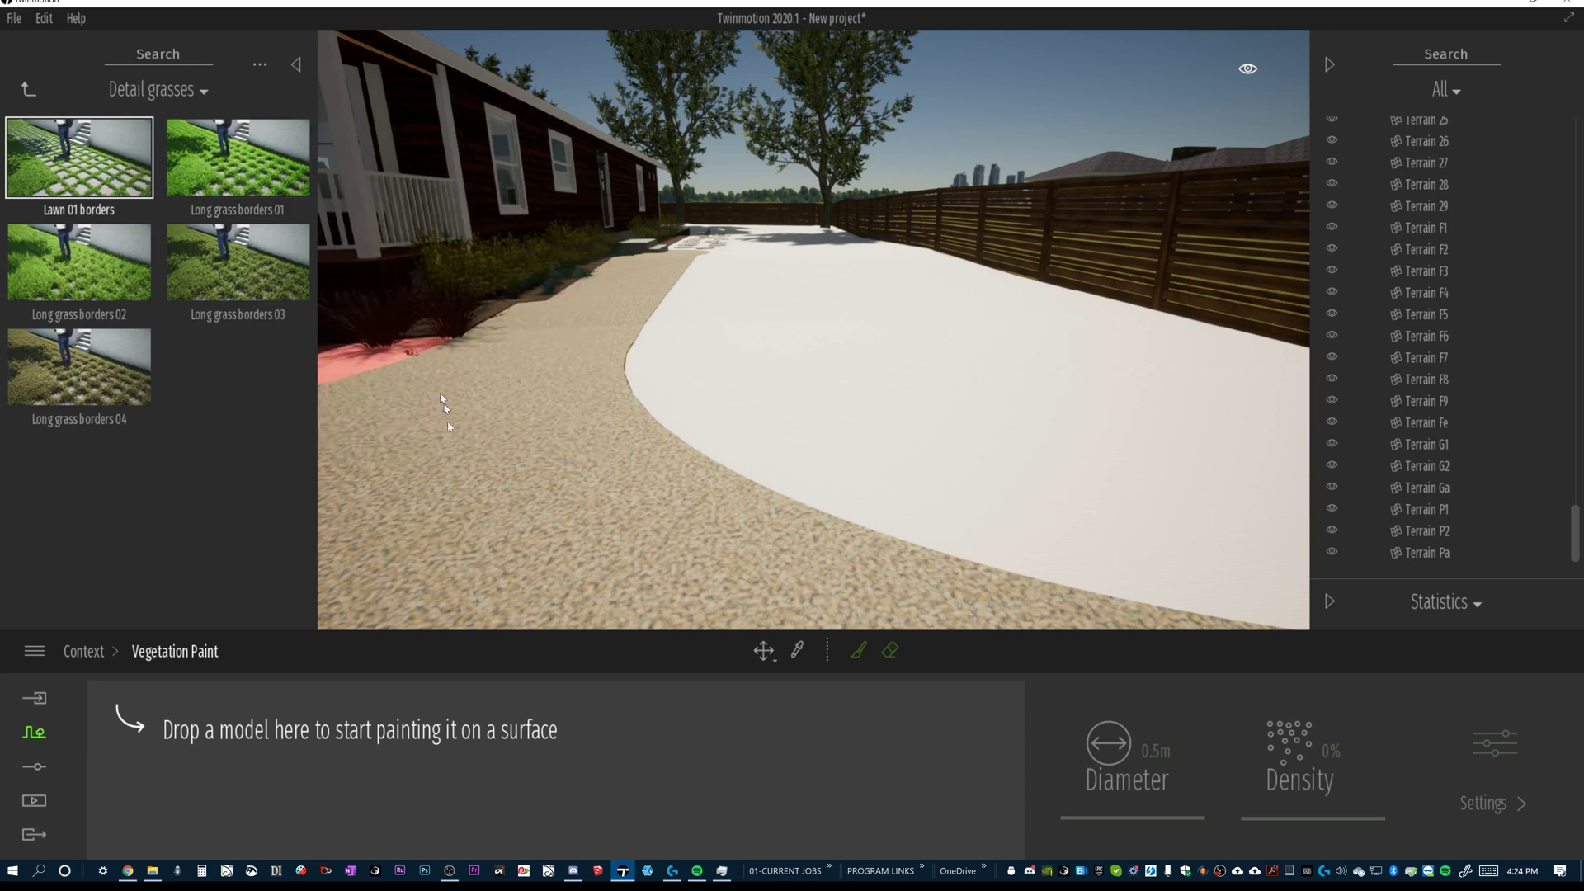
pyautogui.moveTo(85, 181)
pyautogui.mouseDown()
pyautogui.moveTo(173, 747)
pyautogui.moveTo(202, 753)
pyautogui.mouseUp()
pyautogui.moveTo(107, 210); pyautogui.dragTo(178, 728)
pyautogui.moveTo(79, 367)
pyautogui.mouseDown()
pyautogui.moveTo(413, 612)
pyautogui.moveTo(243, 748)
pyautogui.mouseUp()
pyautogui.moveTo(79, 363)
pyautogui.mouseDown()
pyautogui.moveTo(174, 712)
pyautogui.moveTo(175, 780)
pyautogui.moveTo(185, 743)
pyautogui.mouseUp()
pyautogui.moveTo(79, 157); pyautogui.dragTo(262, 396)
pyautogui.moveTo(588, 757); pyautogui.dragTo(730, 788)
pyautogui.moveTo(123, 169)
pyautogui.mouseDown()
pyautogui.moveTo(182, 739)
pyautogui.moveTo(202, 743)
pyautogui.mouseUp()
pyautogui.moveTo(79, 157); pyautogui.dragTo(198, 760)
pyautogui.moveTo(80, 157); pyautogui.dragTo(208, 733)
pyautogui.moveTo(79, 157); pyautogui.dragTo(254, 745)
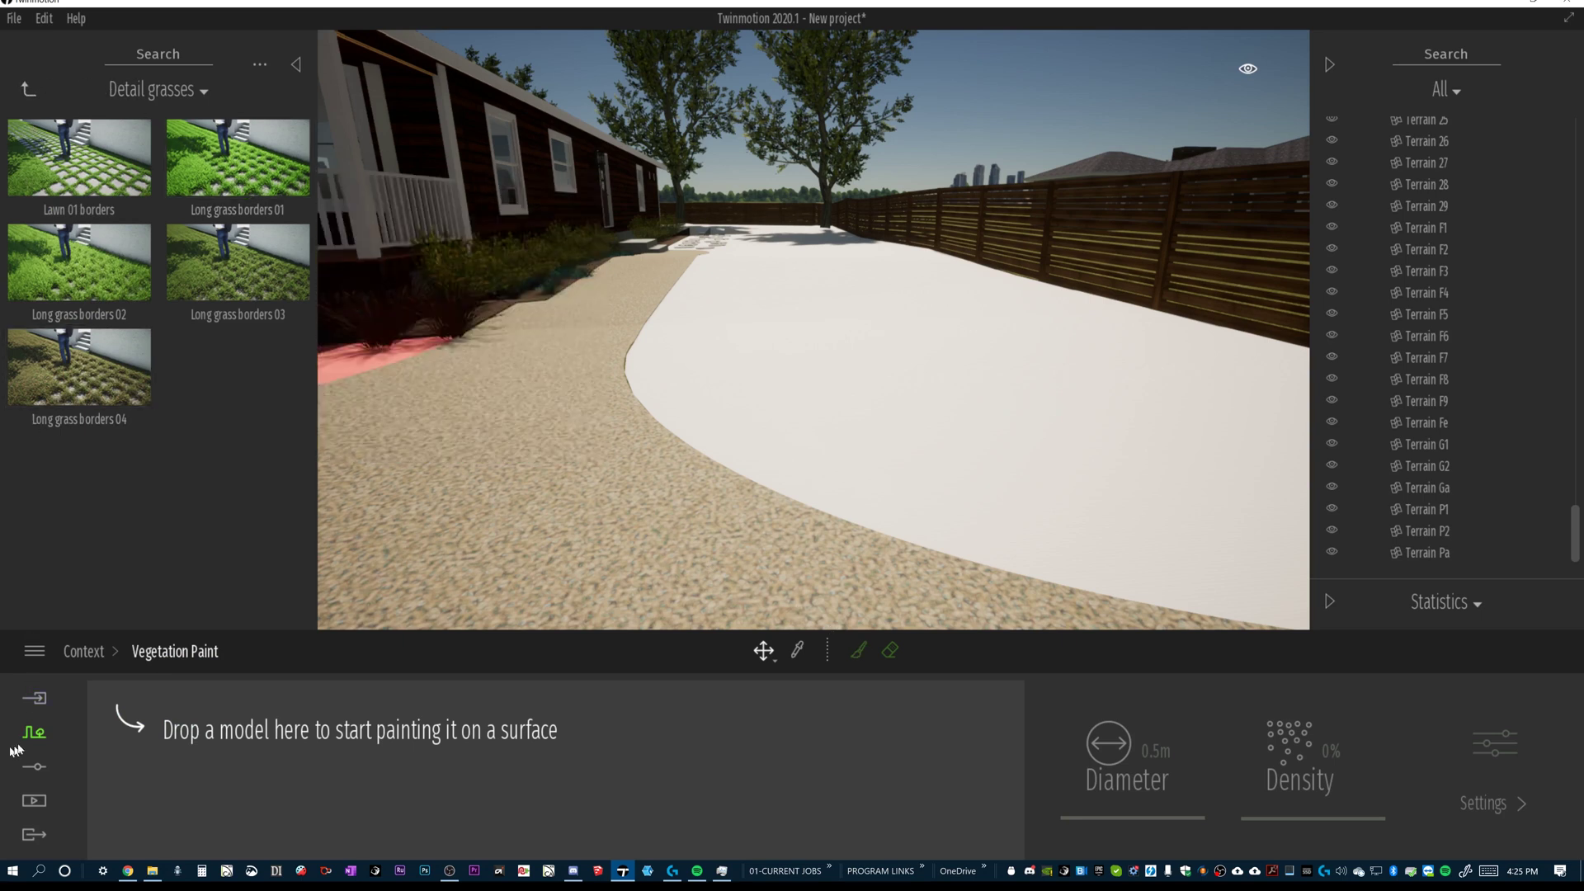
# Switch to the Vegetation scatter tool and add Lawn 01 borders from the Detail grasses folder to its palette.
pyautogui.click(31, 733)
pyautogui.click(916, 764)
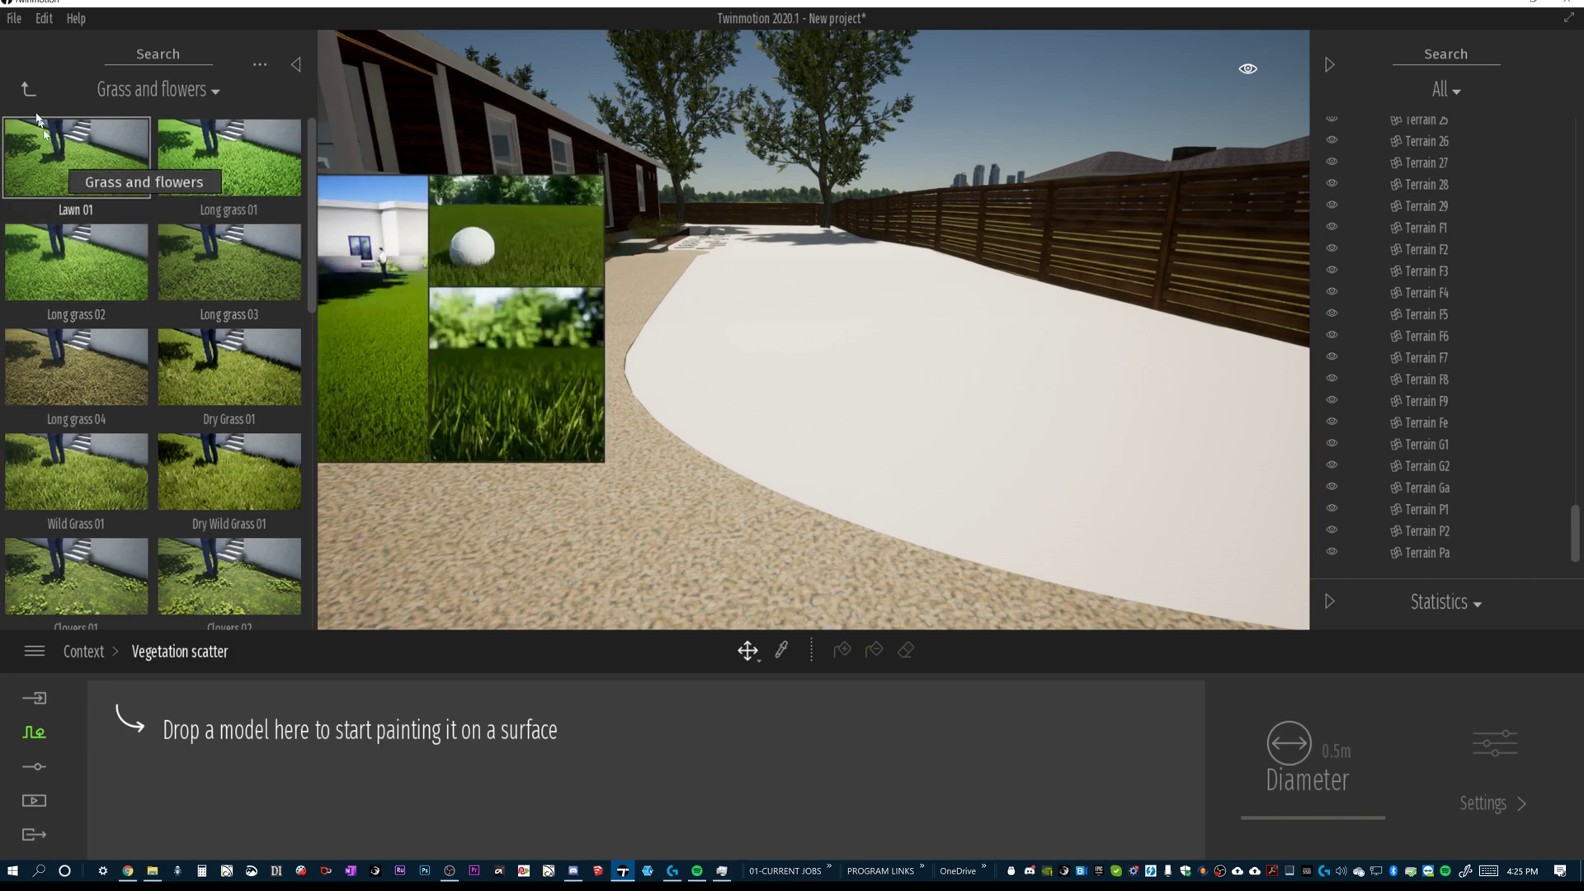
pyautogui.click(28, 90)
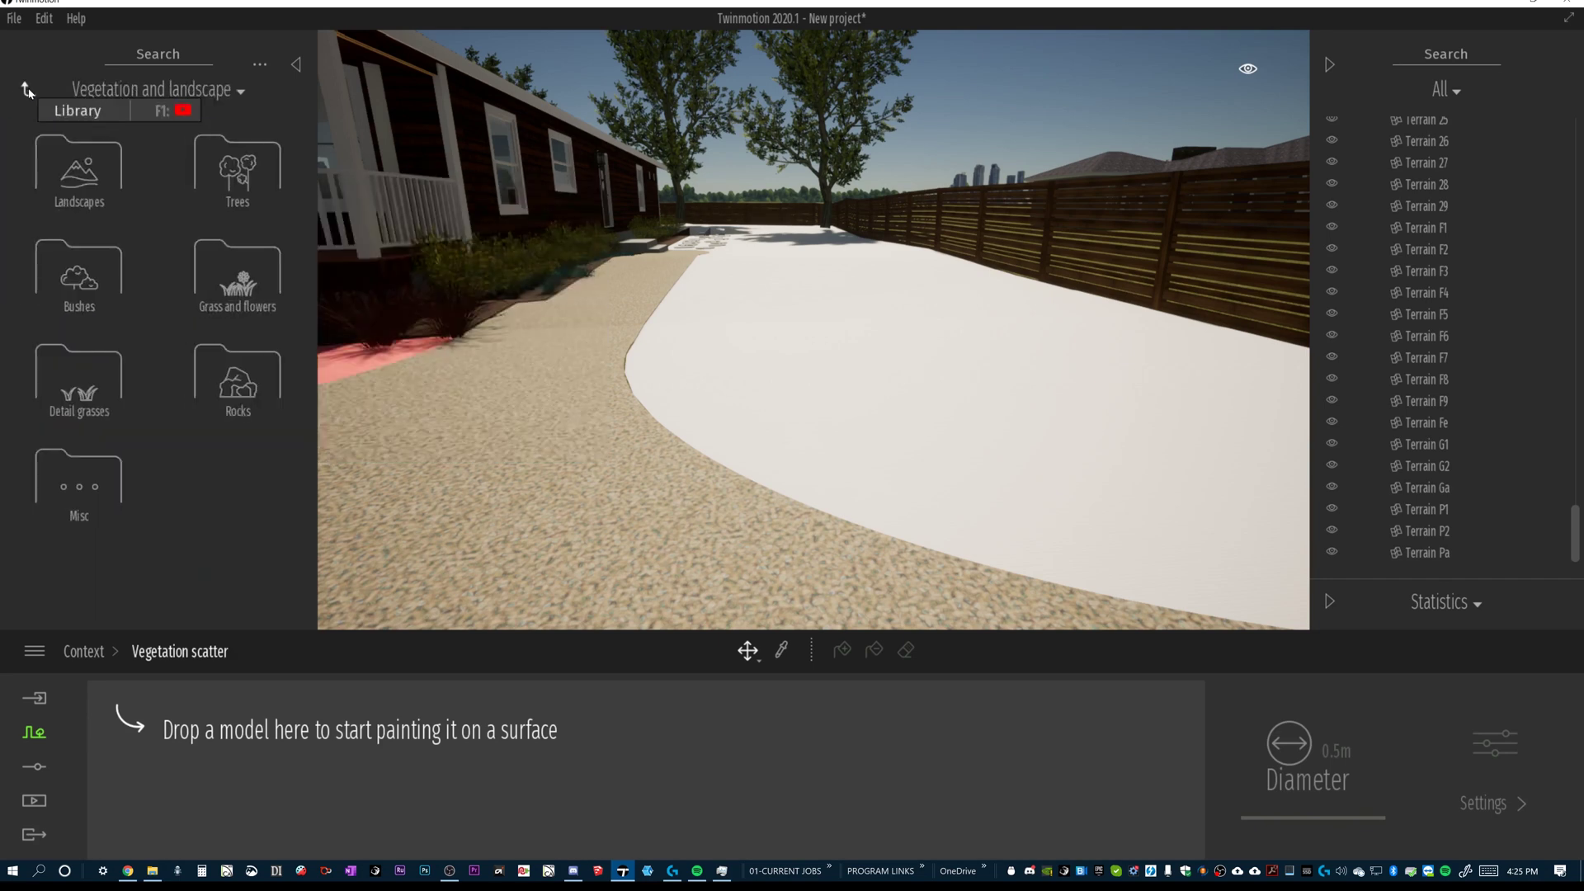
pyautogui.click(57, 384)
pyautogui.moveTo(99, 177); pyautogui.dragTo(193, 760)
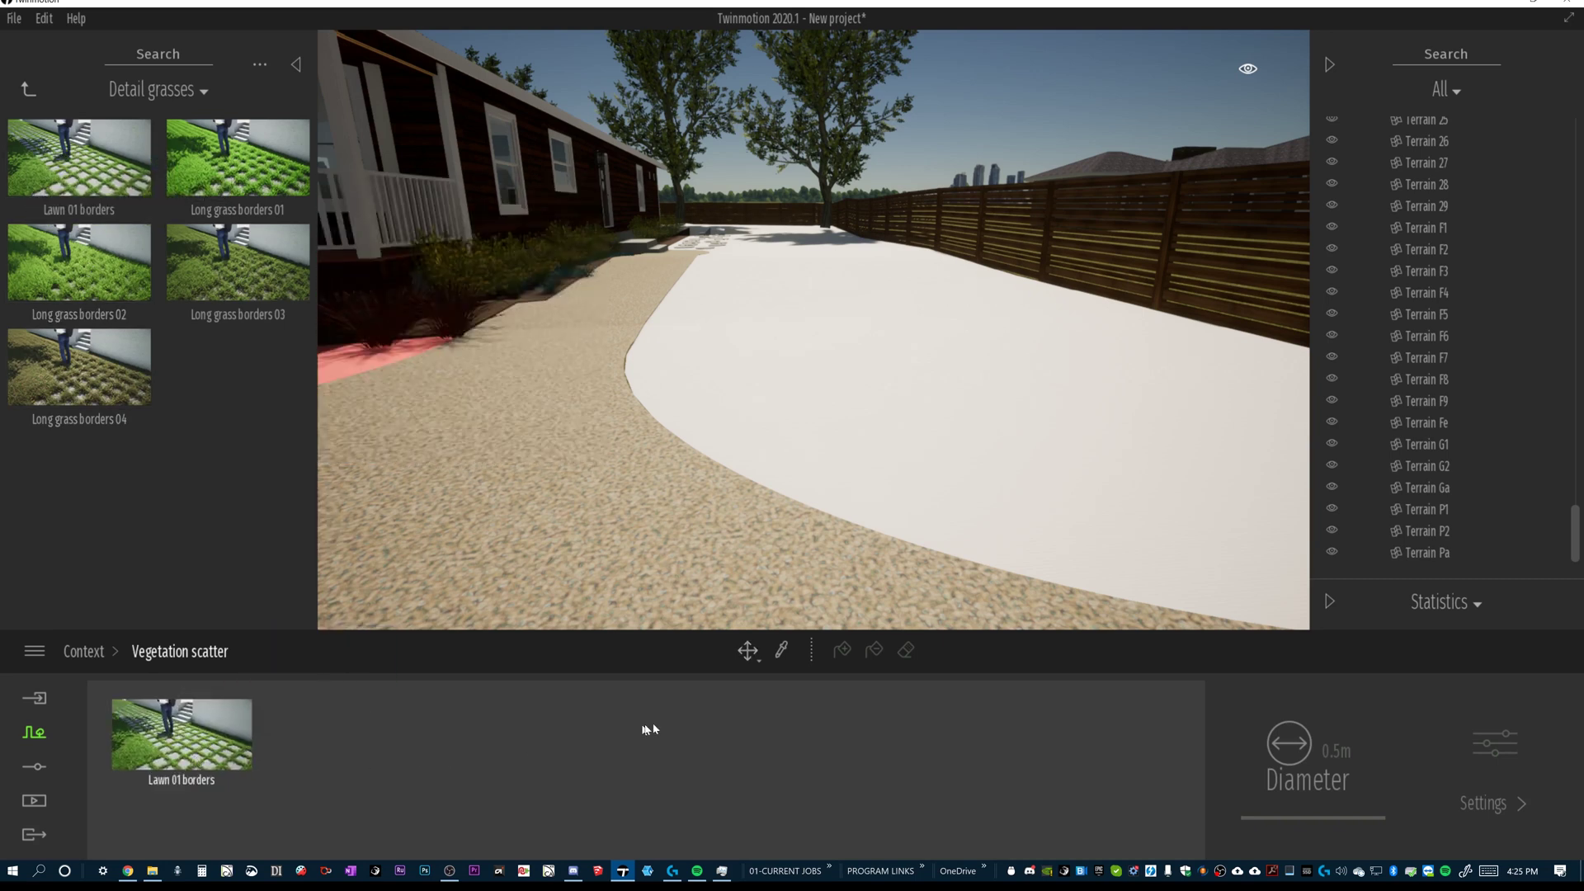
# Scatter the Lawn 01 borders grass over the white terrain beside the path.
pyautogui.click(206, 743)
pyautogui.click(835, 653)
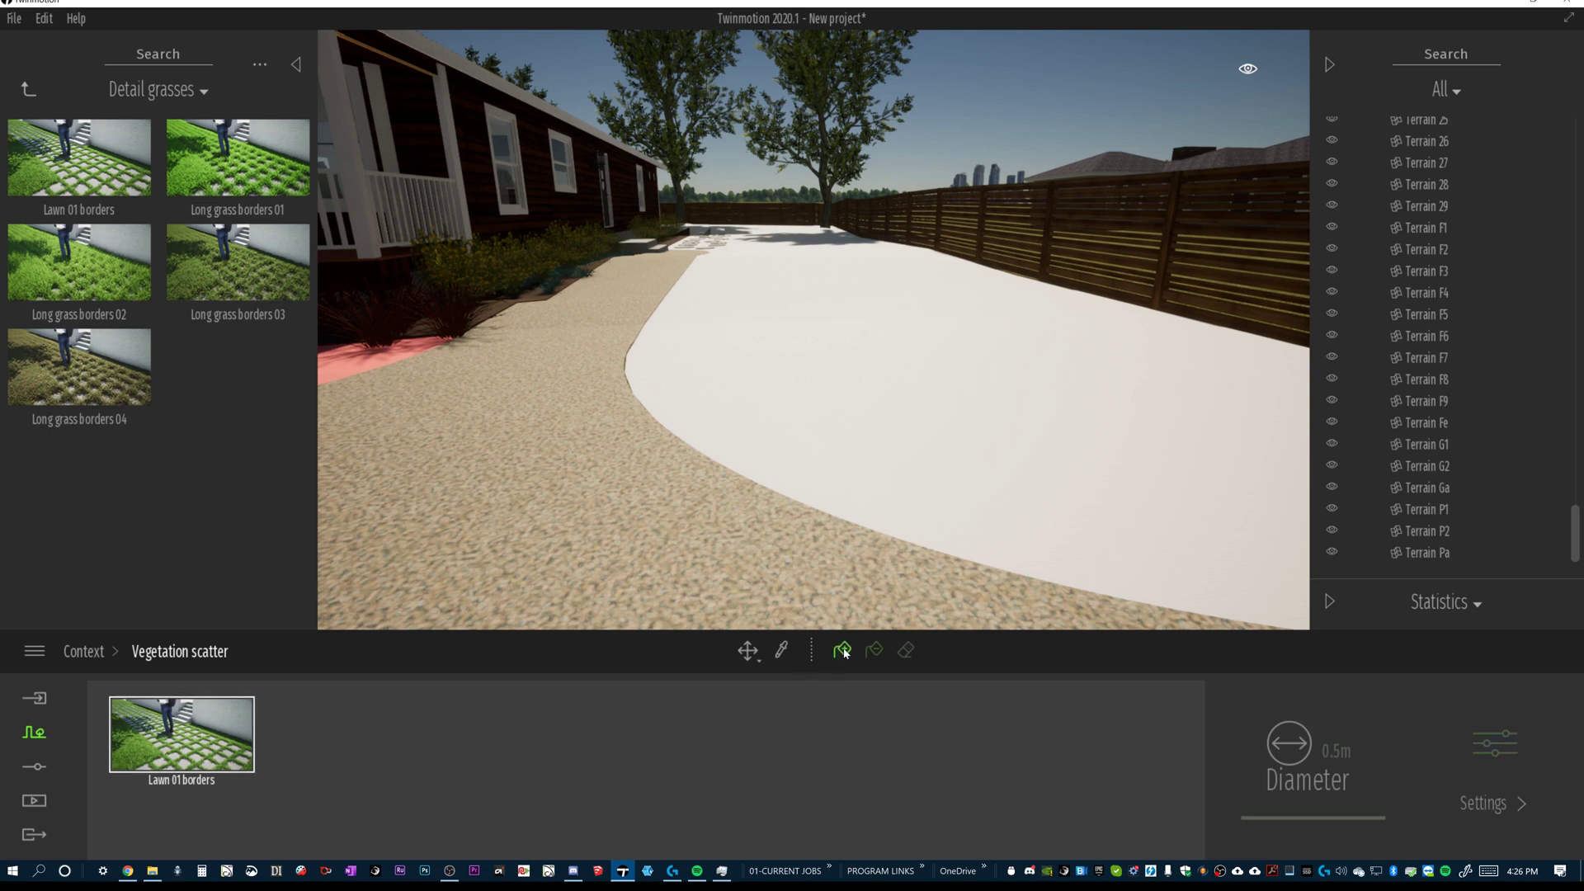
pyautogui.click(905, 271)
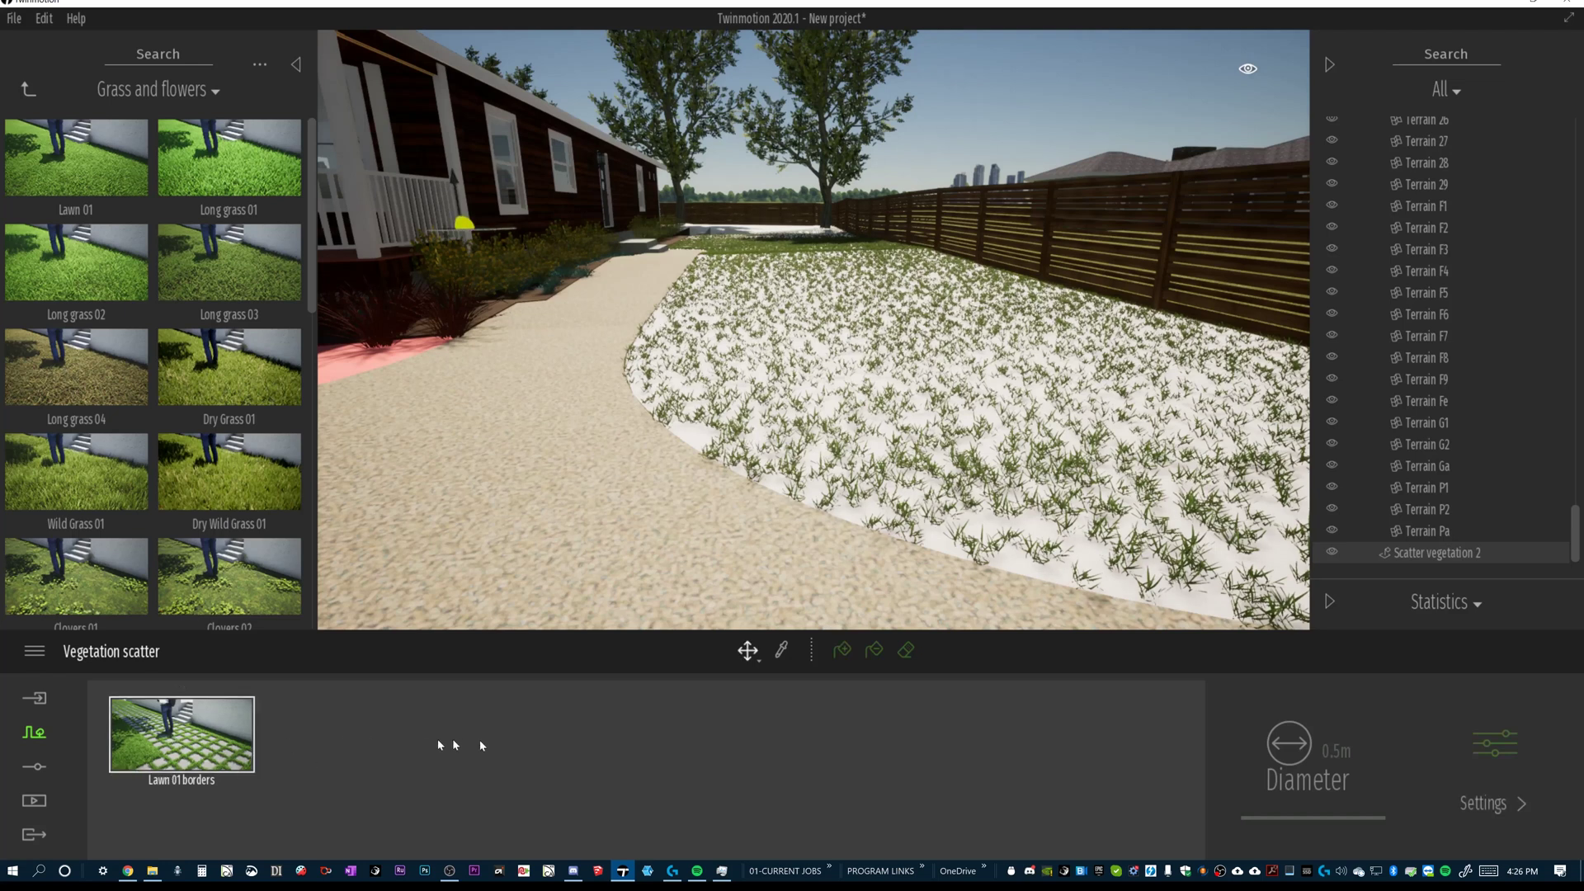
# Set the scattered Lawn 01 borders grass to 45% size and 50% dryness.
pyautogui.click(175, 728)
pyautogui.click(1529, 749)
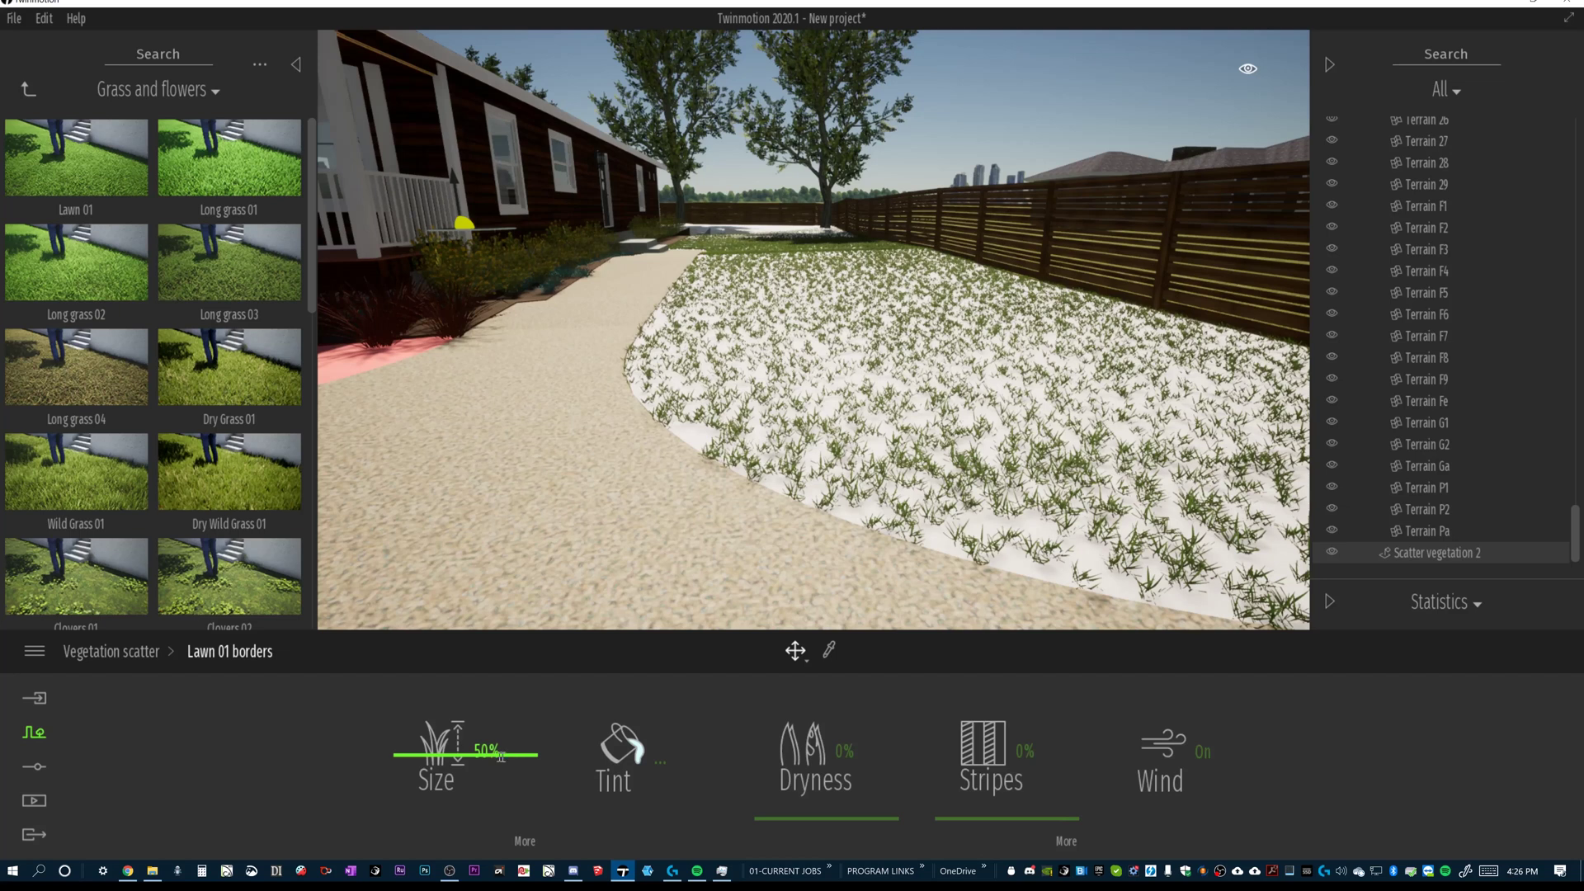
pyautogui.moveTo(399, 761)
pyautogui.mouseDown()
pyautogui.moveTo(404, 710)
pyautogui.moveTo(413, 766)
pyautogui.moveTo(417, 752)
pyautogui.mouseUp()
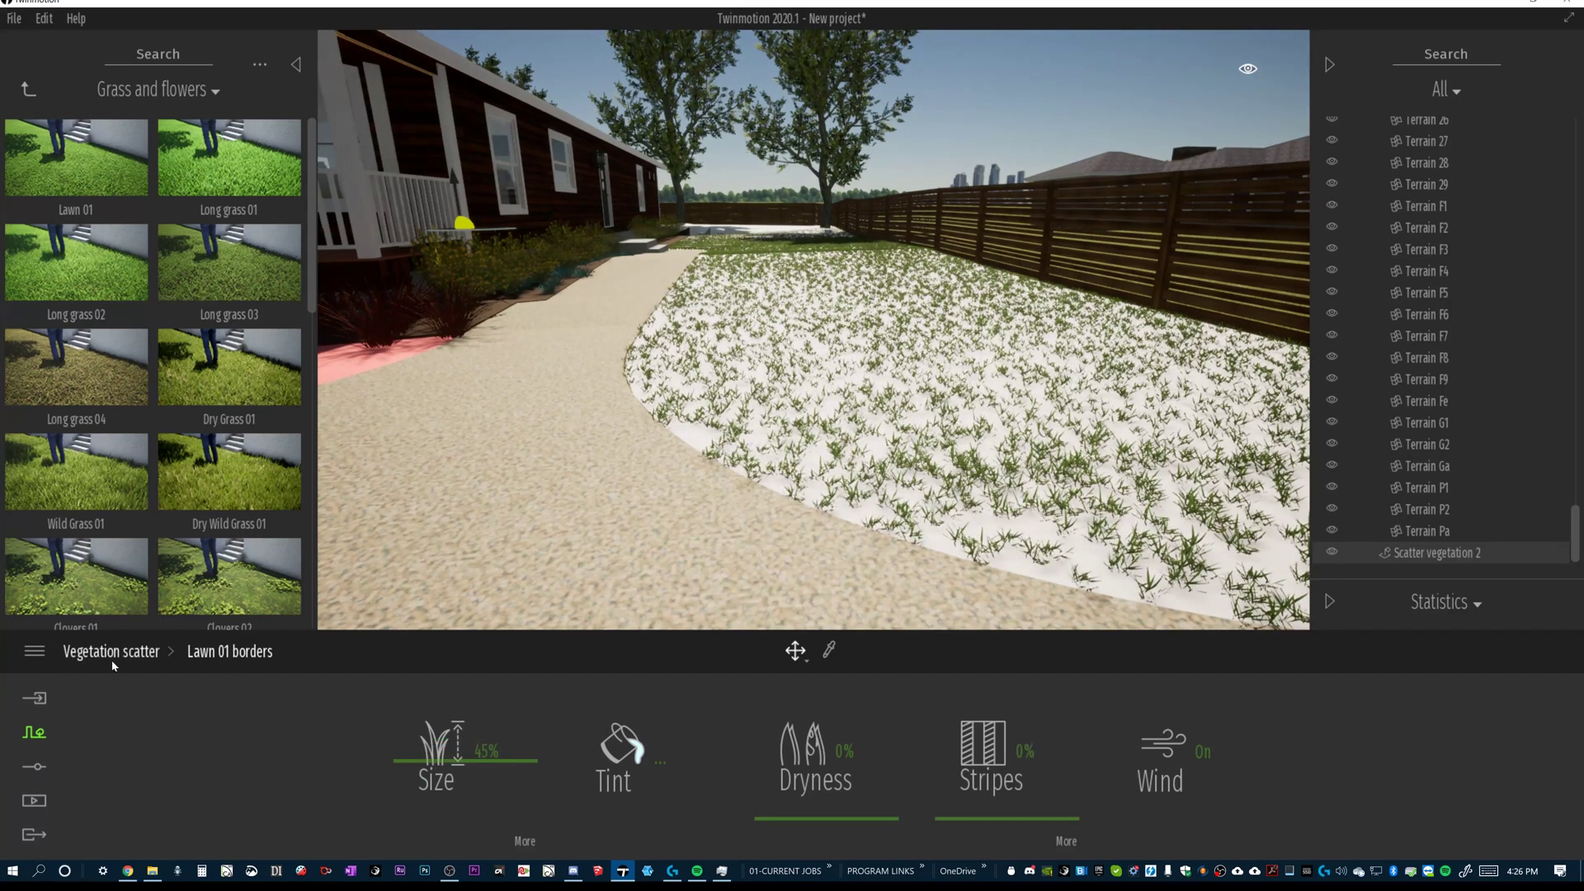
pyautogui.moveTo(757, 754); pyautogui.dragTo(827, 753)
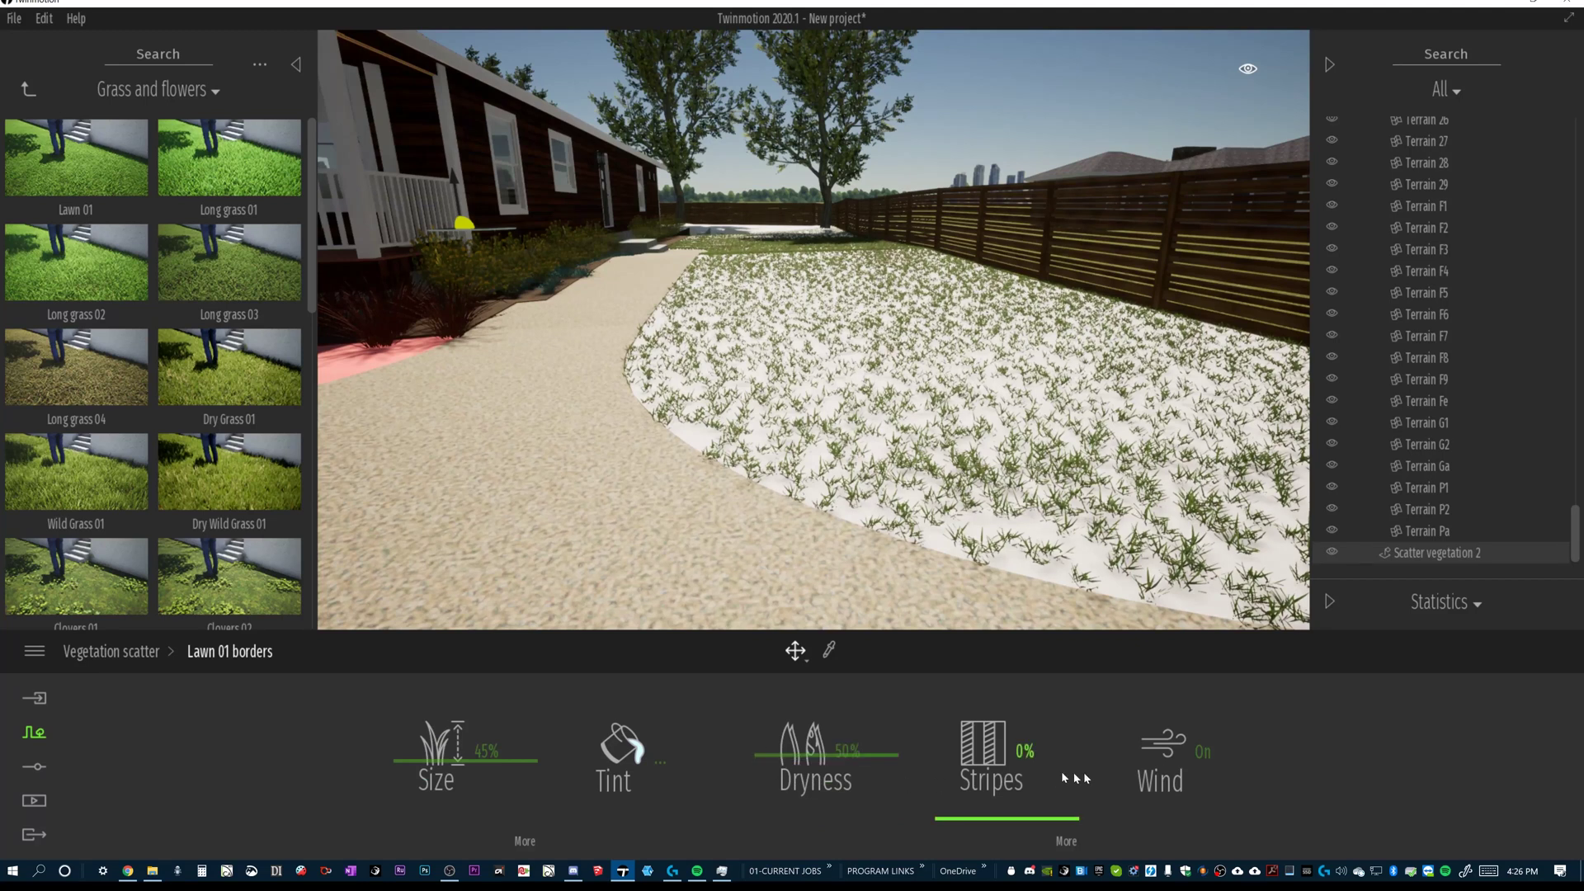
pyautogui.click(115, 652)
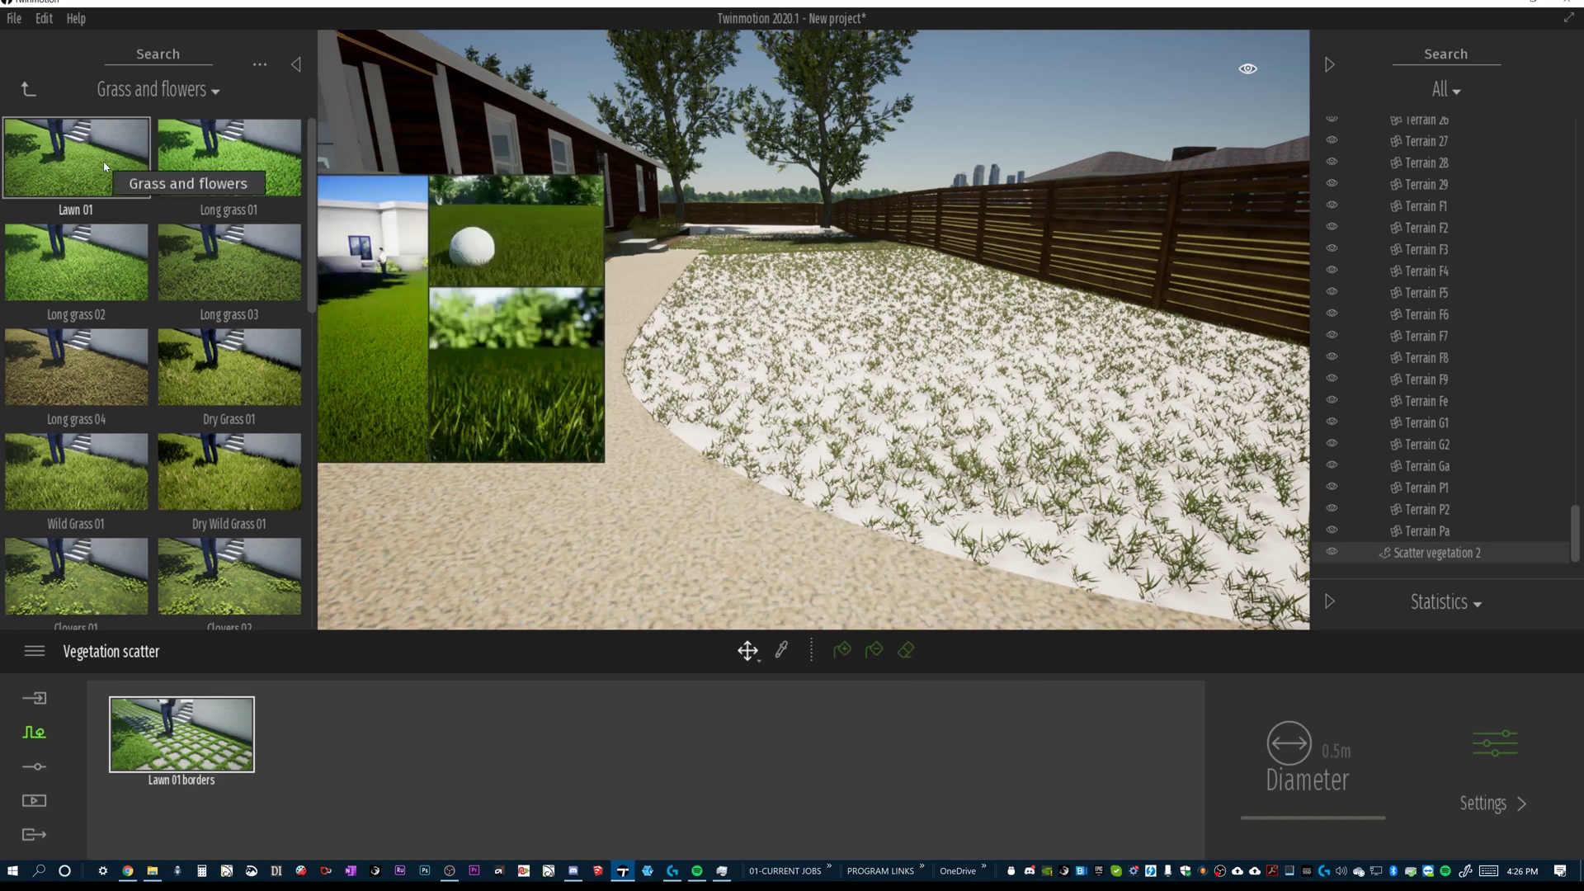
# Add three more Lawn 01 borders entries from the Detail grasses folder to the scatter palette.
pyautogui.click(27, 89)
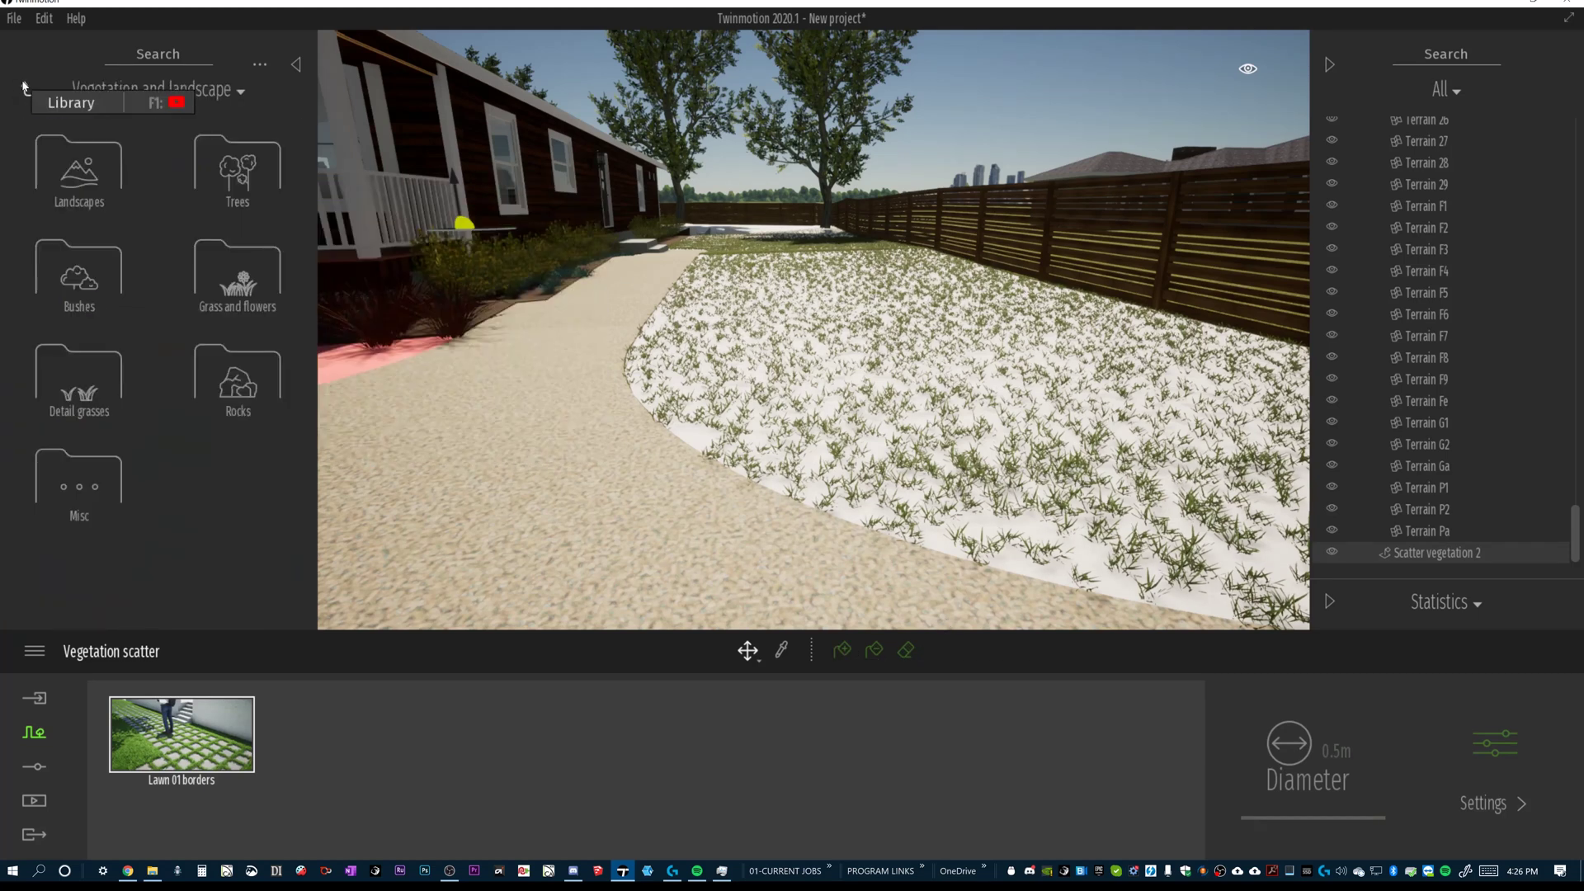
pyautogui.click(78, 376)
pyautogui.moveTo(92, 173)
pyautogui.moveTo(92, 173); pyautogui.dragTo(374, 745)
pyautogui.moveTo(83, 161); pyautogui.dragTo(500, 751)
pyautogui.moveTo(83, 165); pyautogui.dragTo(627, 737)
# Select all four Lawn 01 borders entries and scatter them together over the yard terrain.
pyautogui.keyDown('shift'); pyautogui.click(500, 735); pyautogui.keyUp('shift')
pyautogui.keyDown('shift'); pyautogui.click(617, 749); pyautogui.keyUp('shift')
pyautogui.click(842, 652)
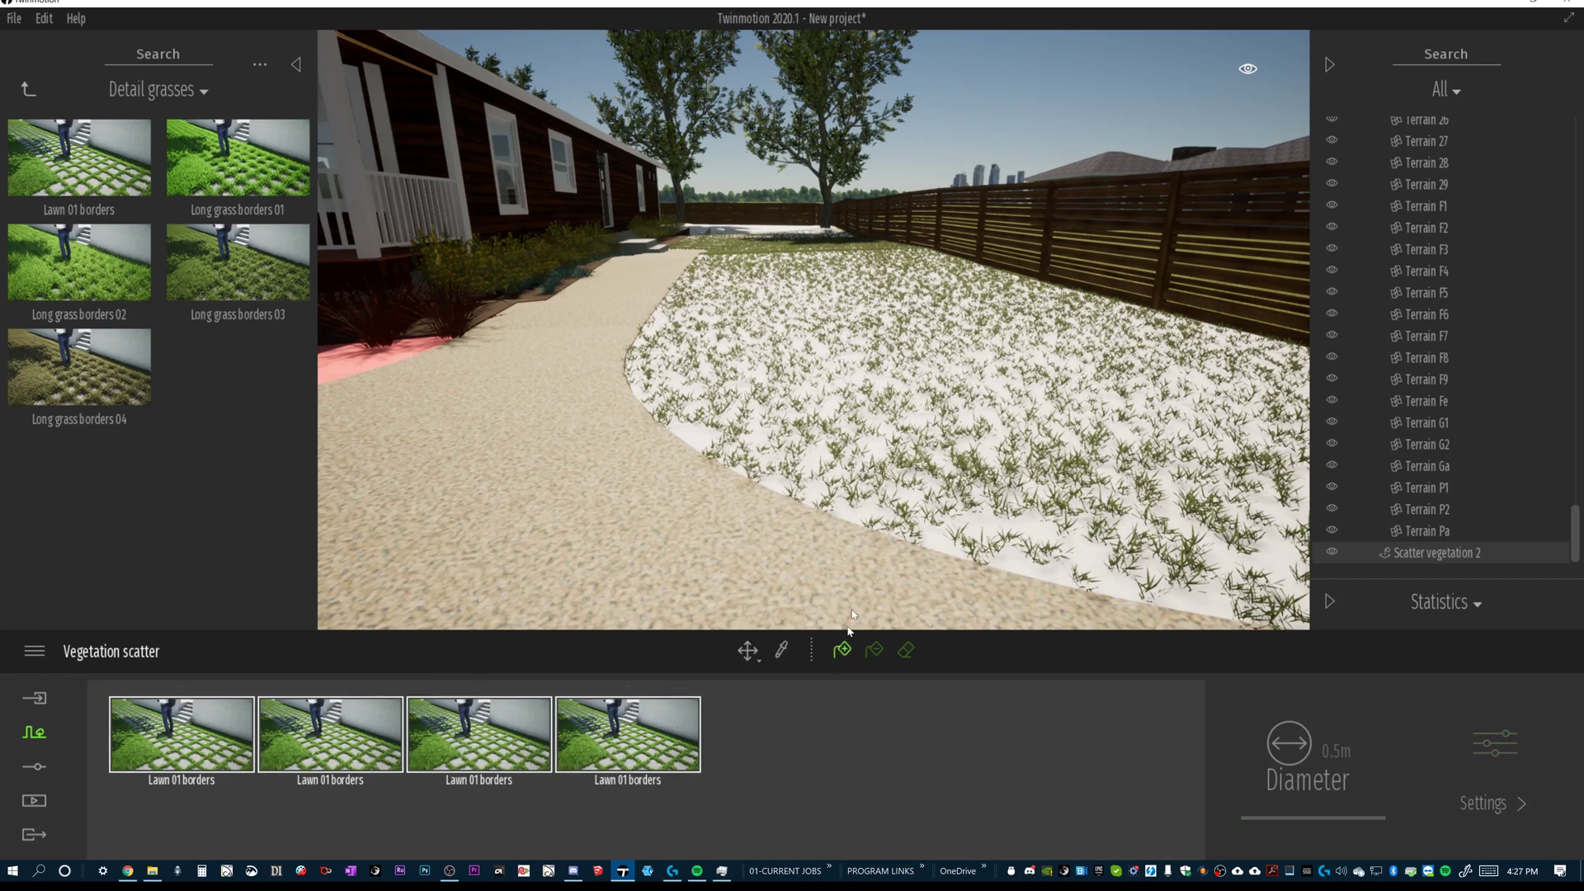
pyautogui.moveTo(881, 413); pyautogui.dragTo(859, 314)
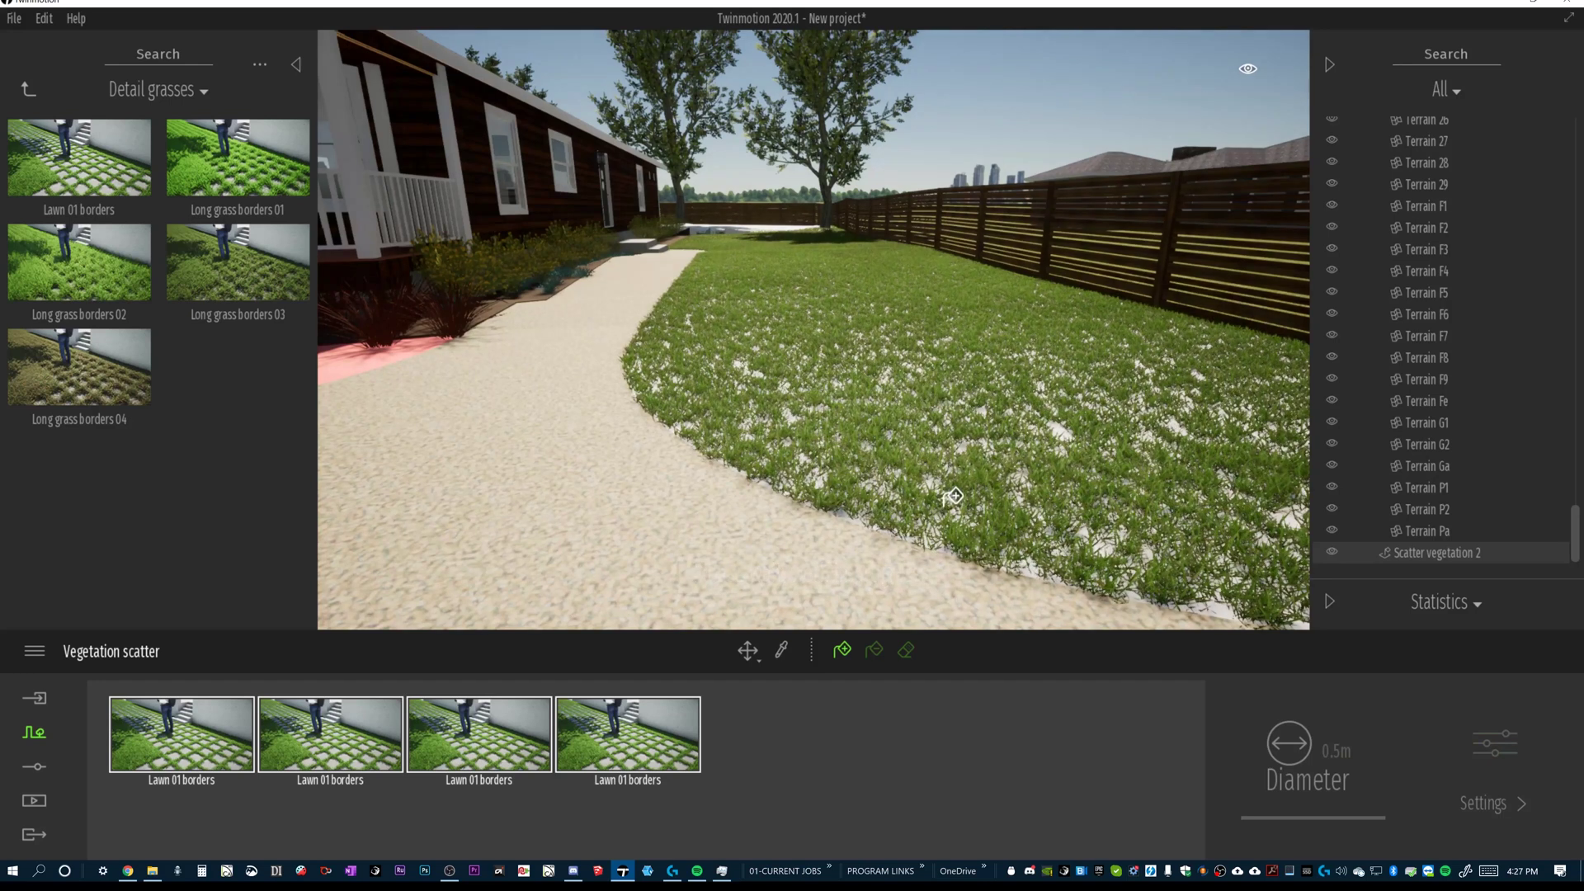
# Set the size of the last two Lawn 01 borders entries in the palette to 51%.
pyautogui.click(615, 758)
pyautogui.keyDown('ctrl'); pyautogui.click(545, 753); pyautogui.keyUp('ctrl')
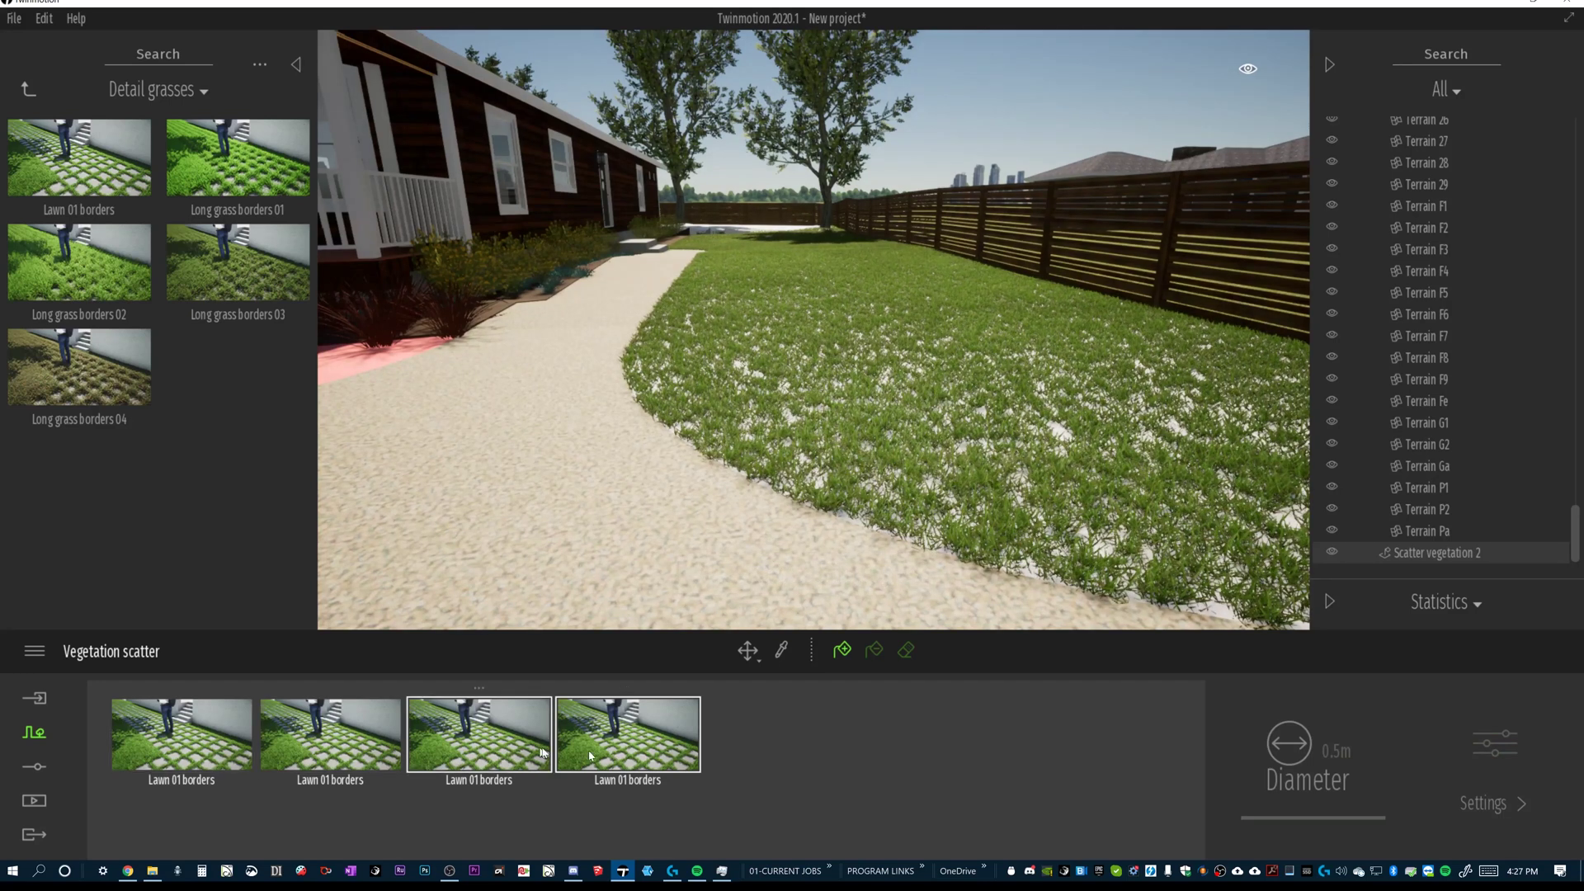
pyautogui.click(735, 763)
pyautogui.click(652, 749)
pyautogui.keyDown('shift'); pyautogui.click(400, 731); pyautogui.keyUp('shift')
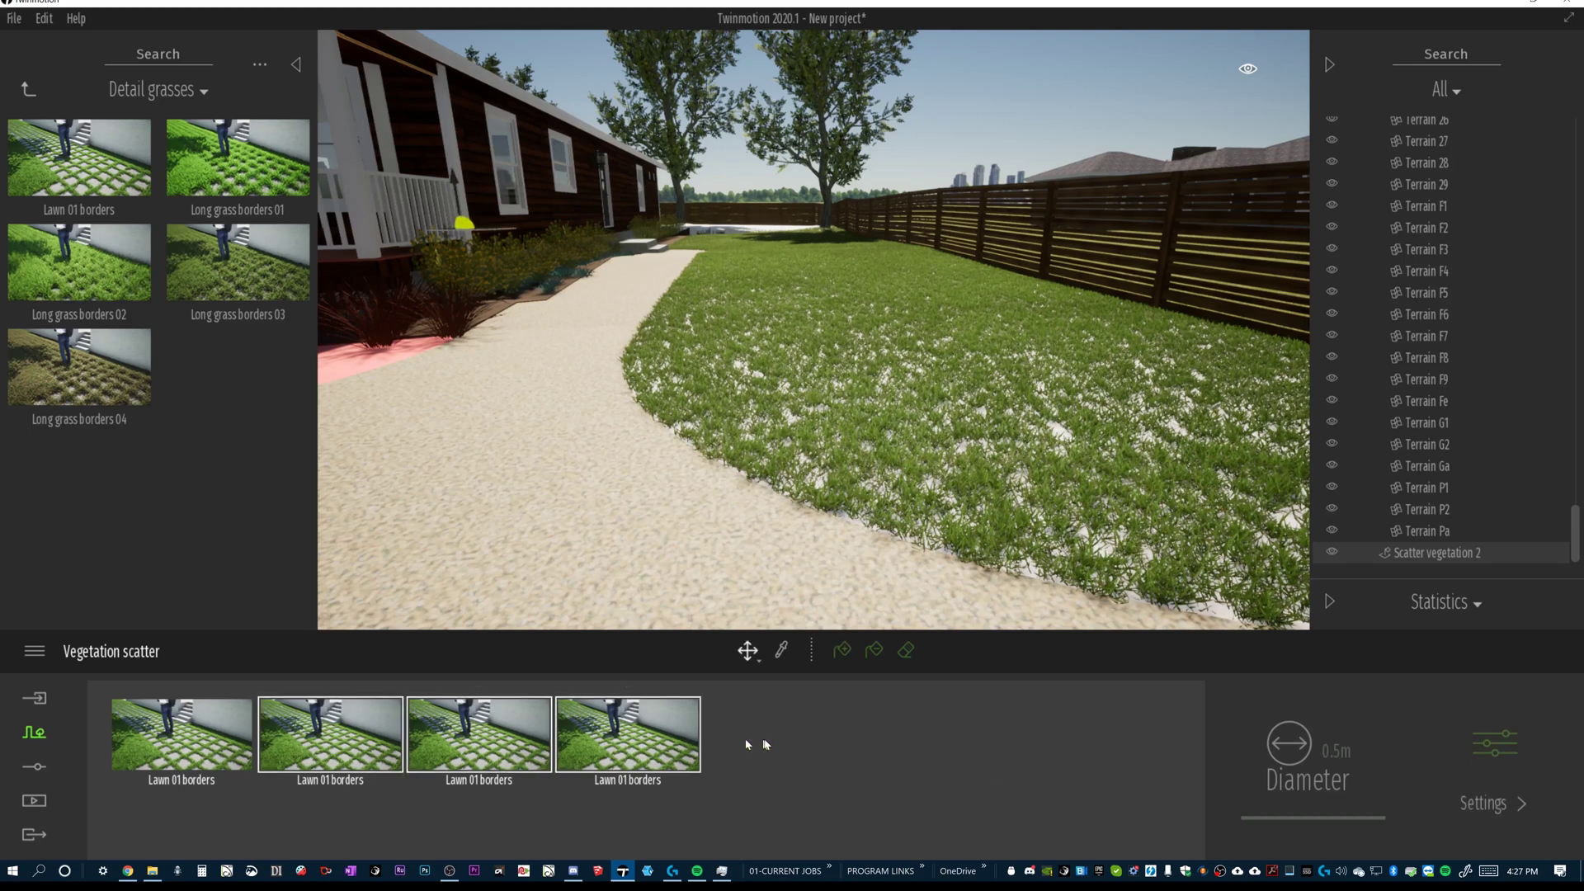
pyautogui.click(870, 748)
pyautogui.click(614, 742)
pyautogui.keyDown('ctrl'); pyautogui.click(526, 741); pyautogui.keyUp('ctrl')
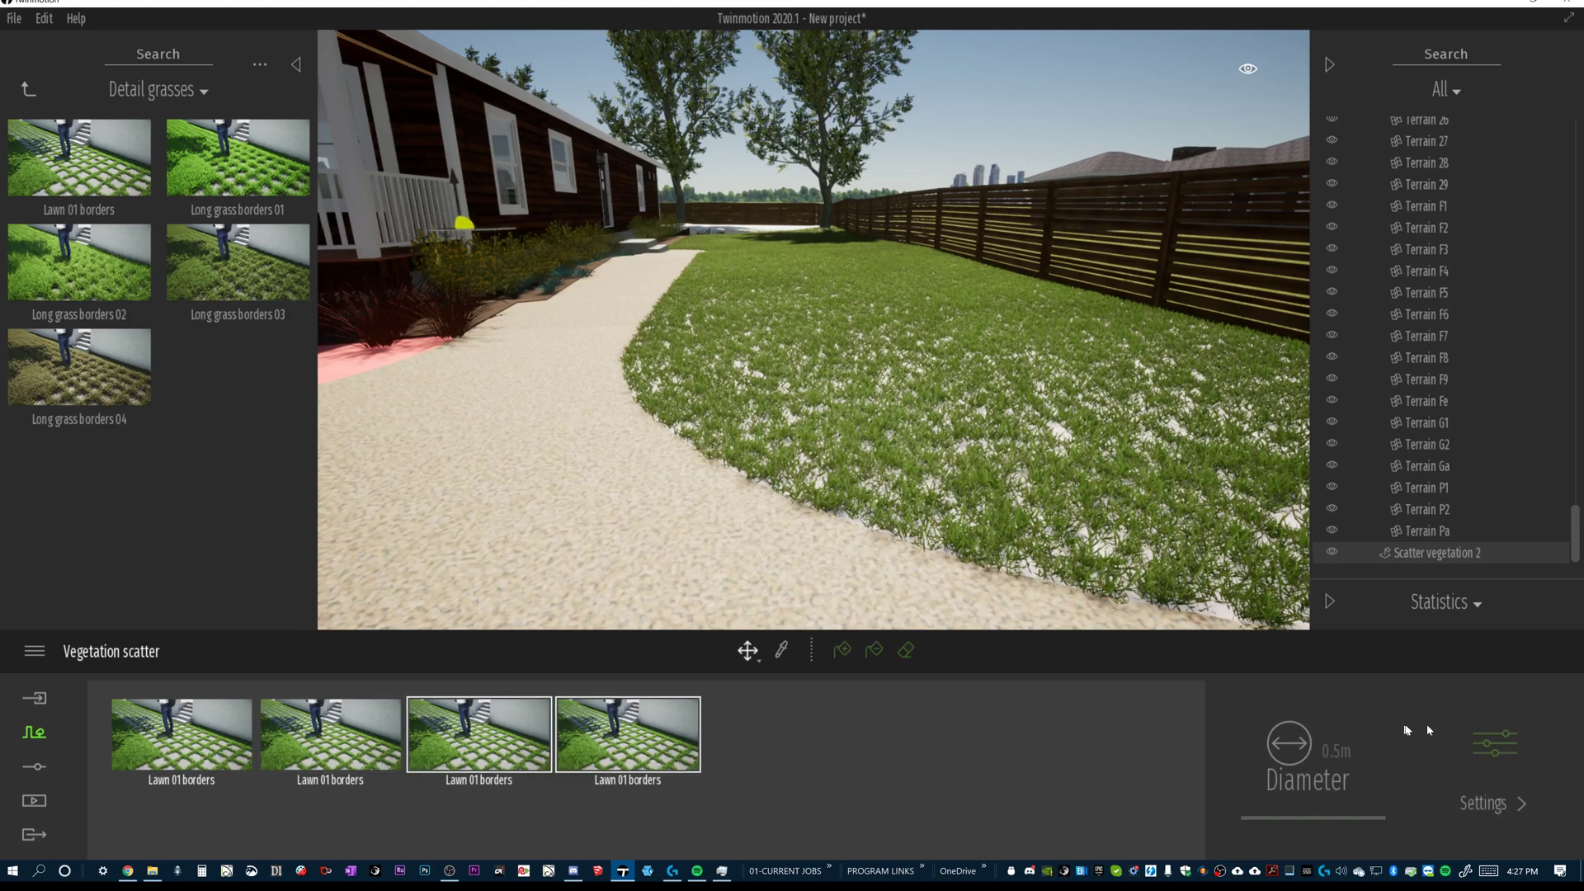
pyautogui.click(1500, 742)
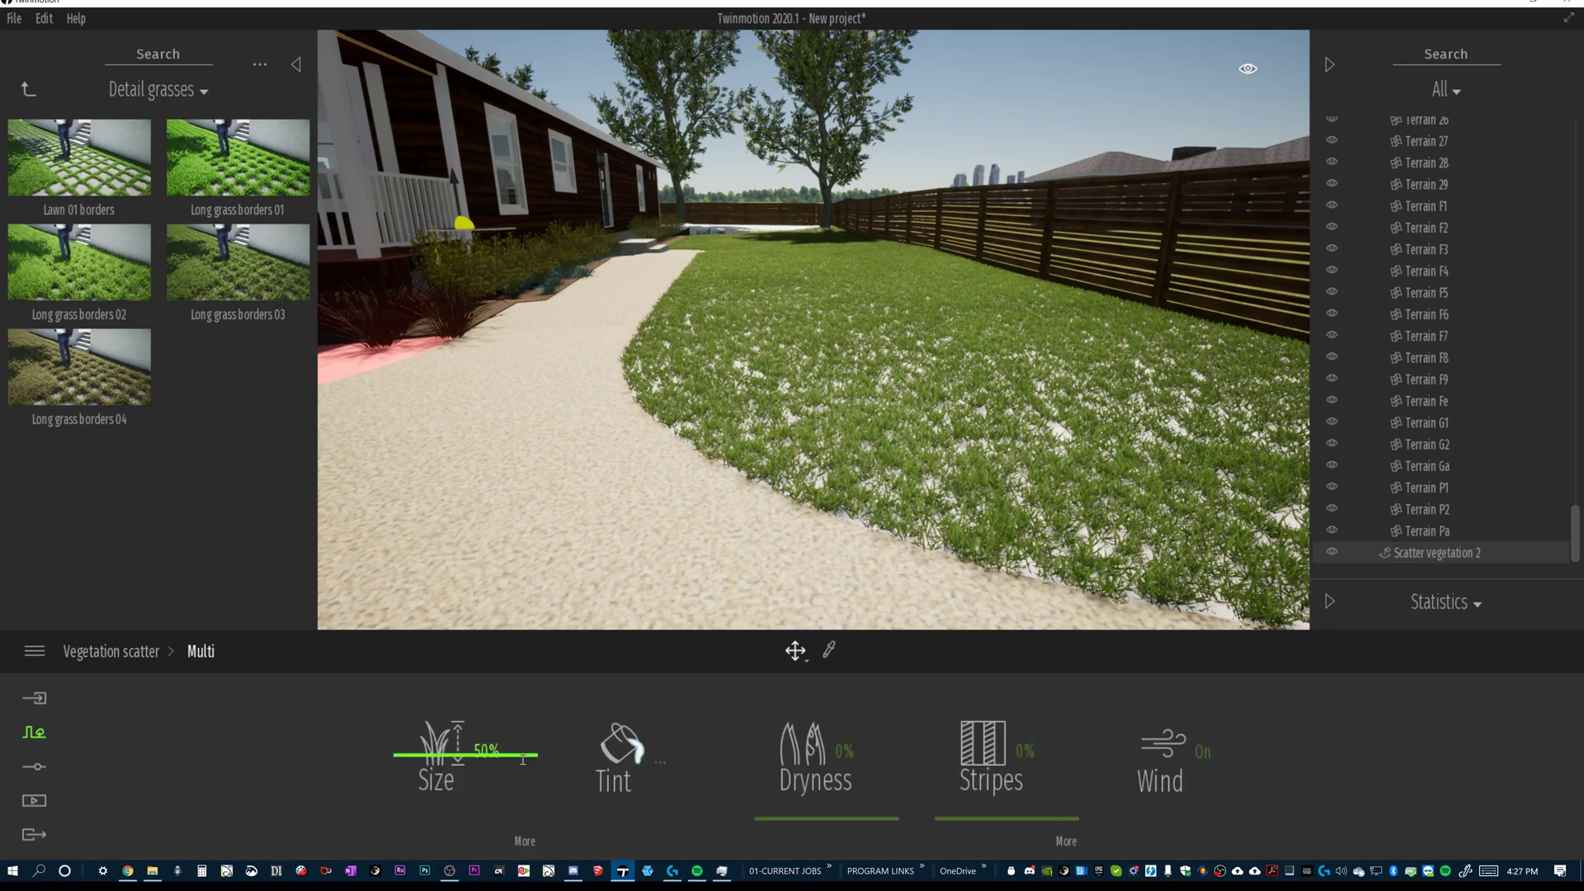
pyautogui.moveTo(408, 760); pyautogui.dragTo(366, 752)
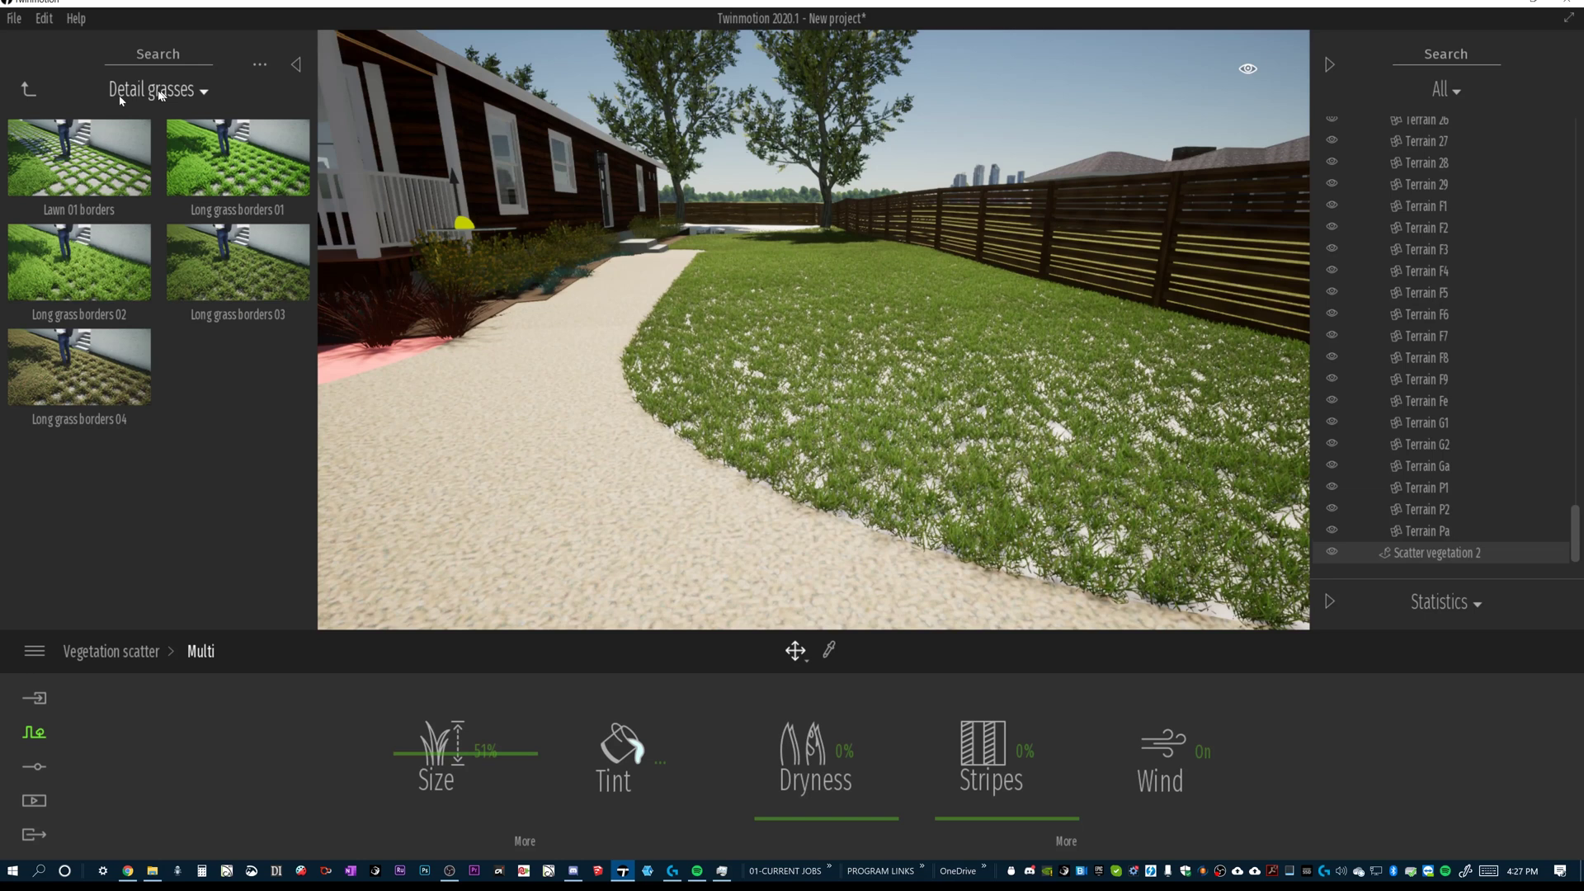
# Apply the Grass 5 material from the Nature ground materials to the white terrain beneath the scattered grass.
pyautogui.click(25, 89)
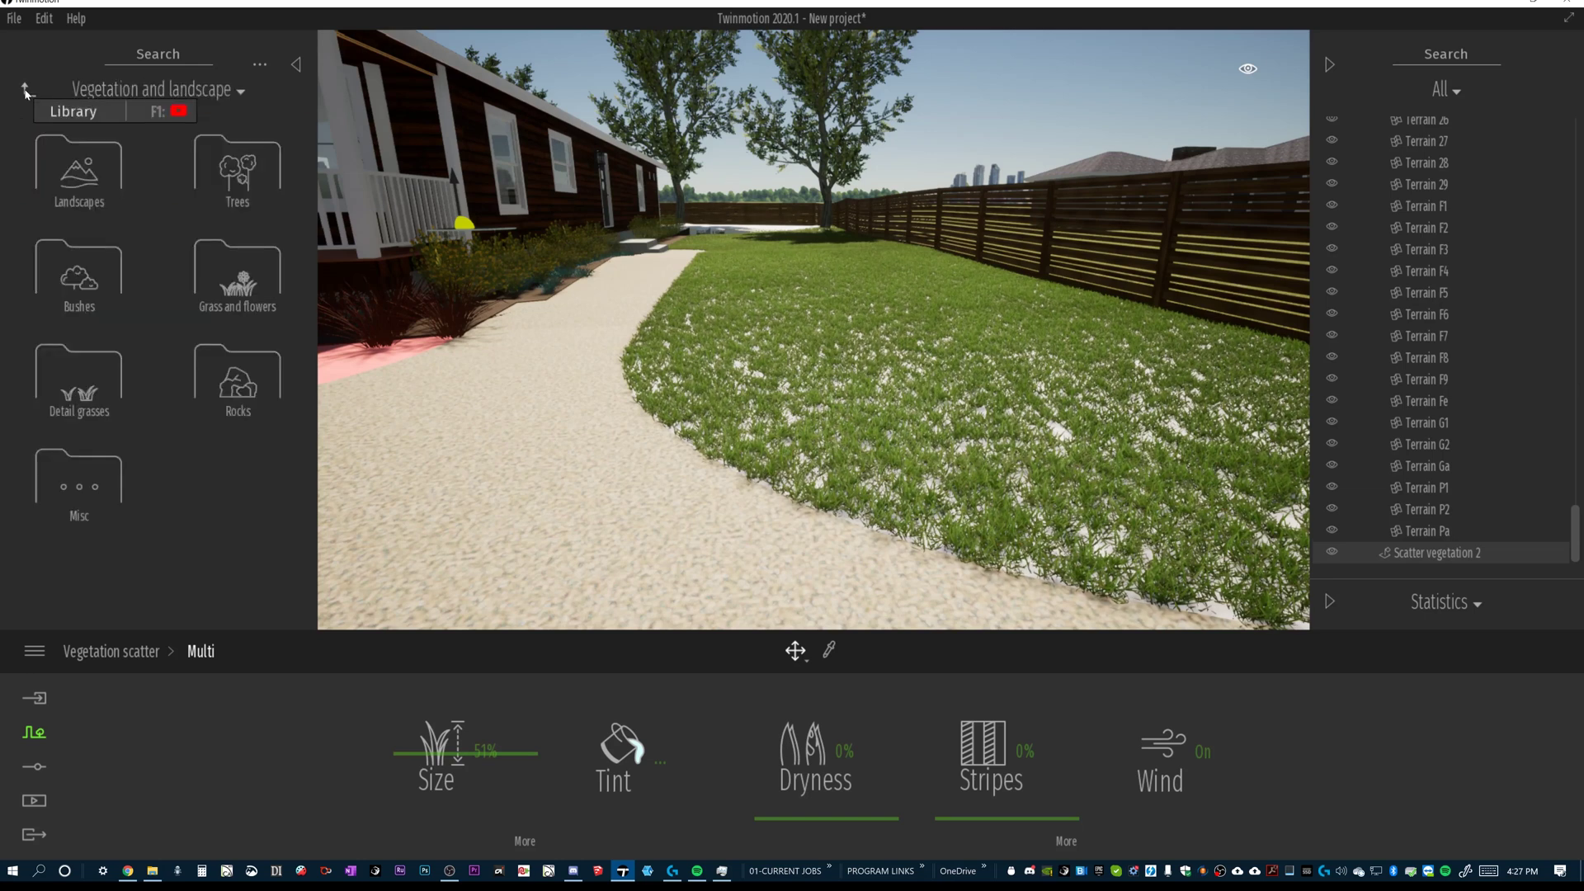
pyautogui.click(24, 88)
pyautogui.click(72, 181)
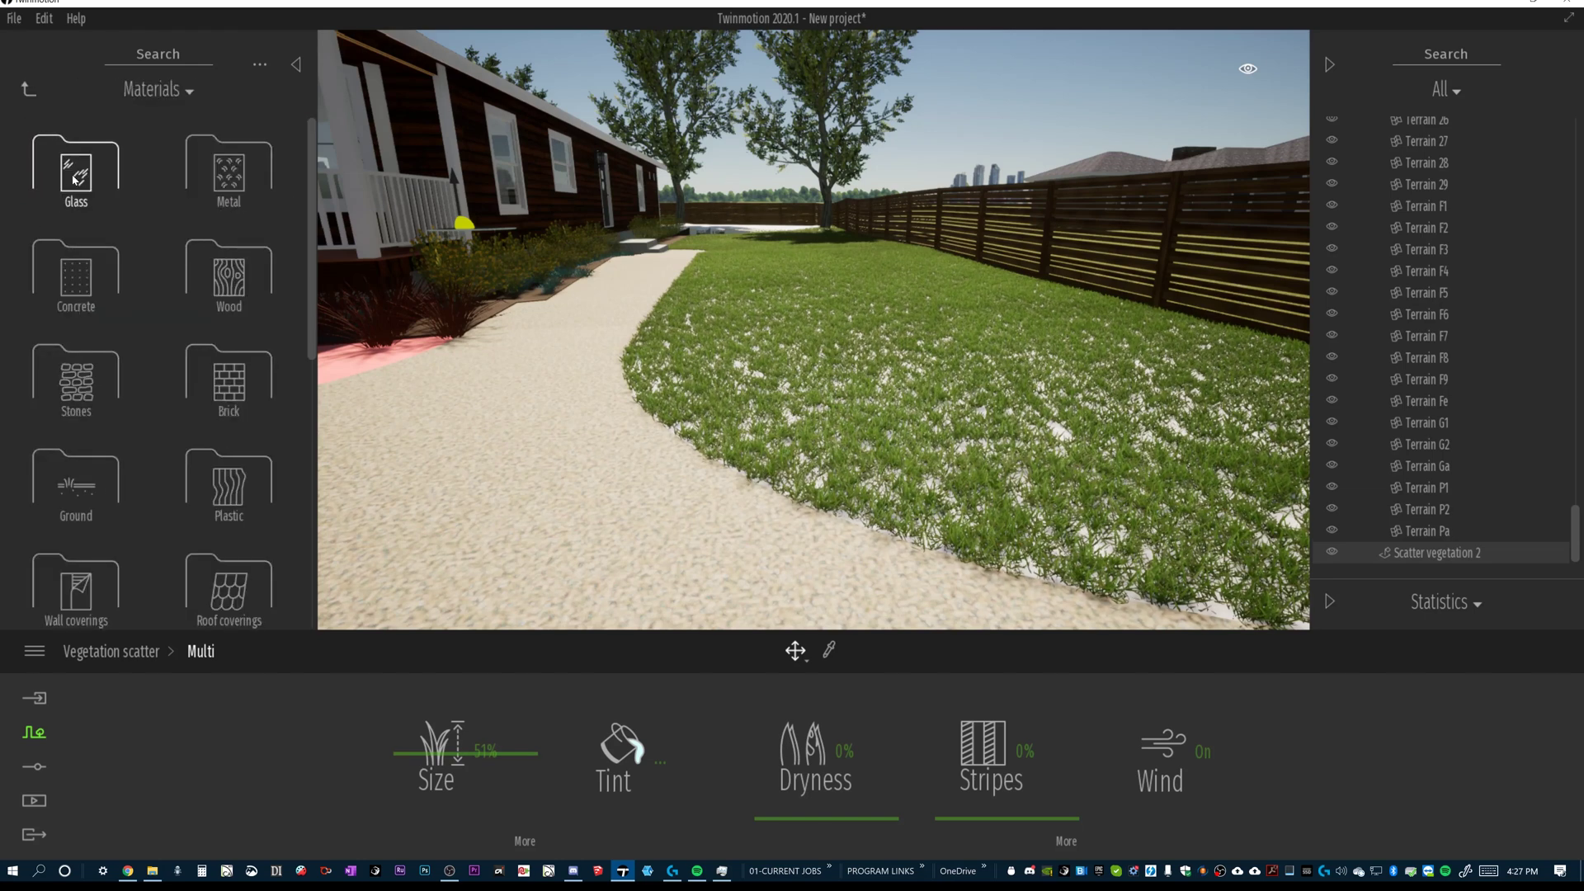
pyautogui.click(93, 491)
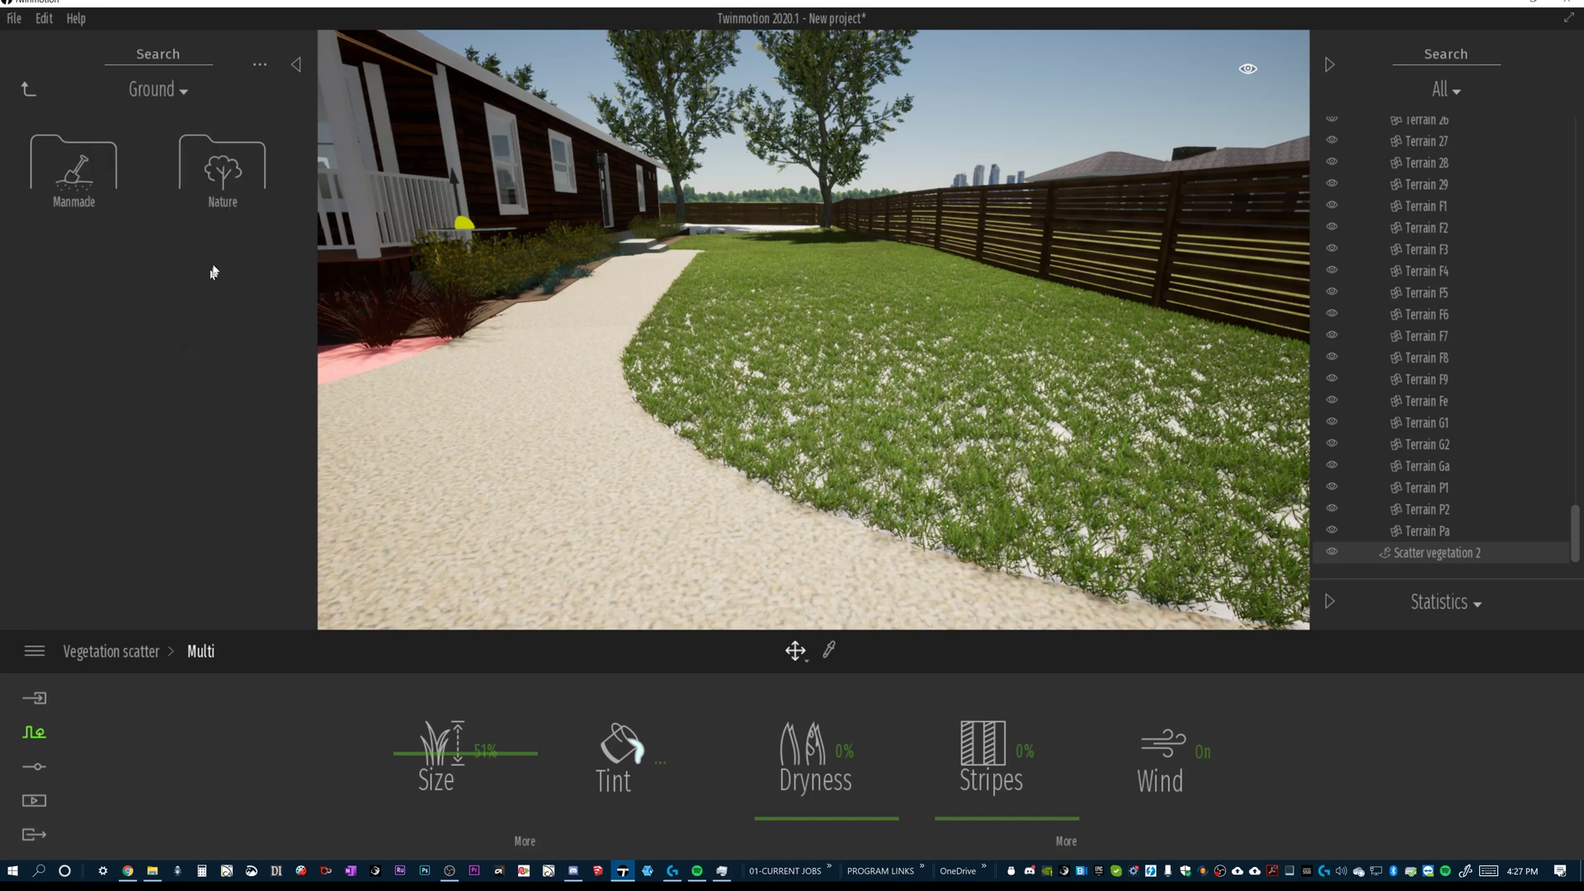
pyautogui.click(221, 173)
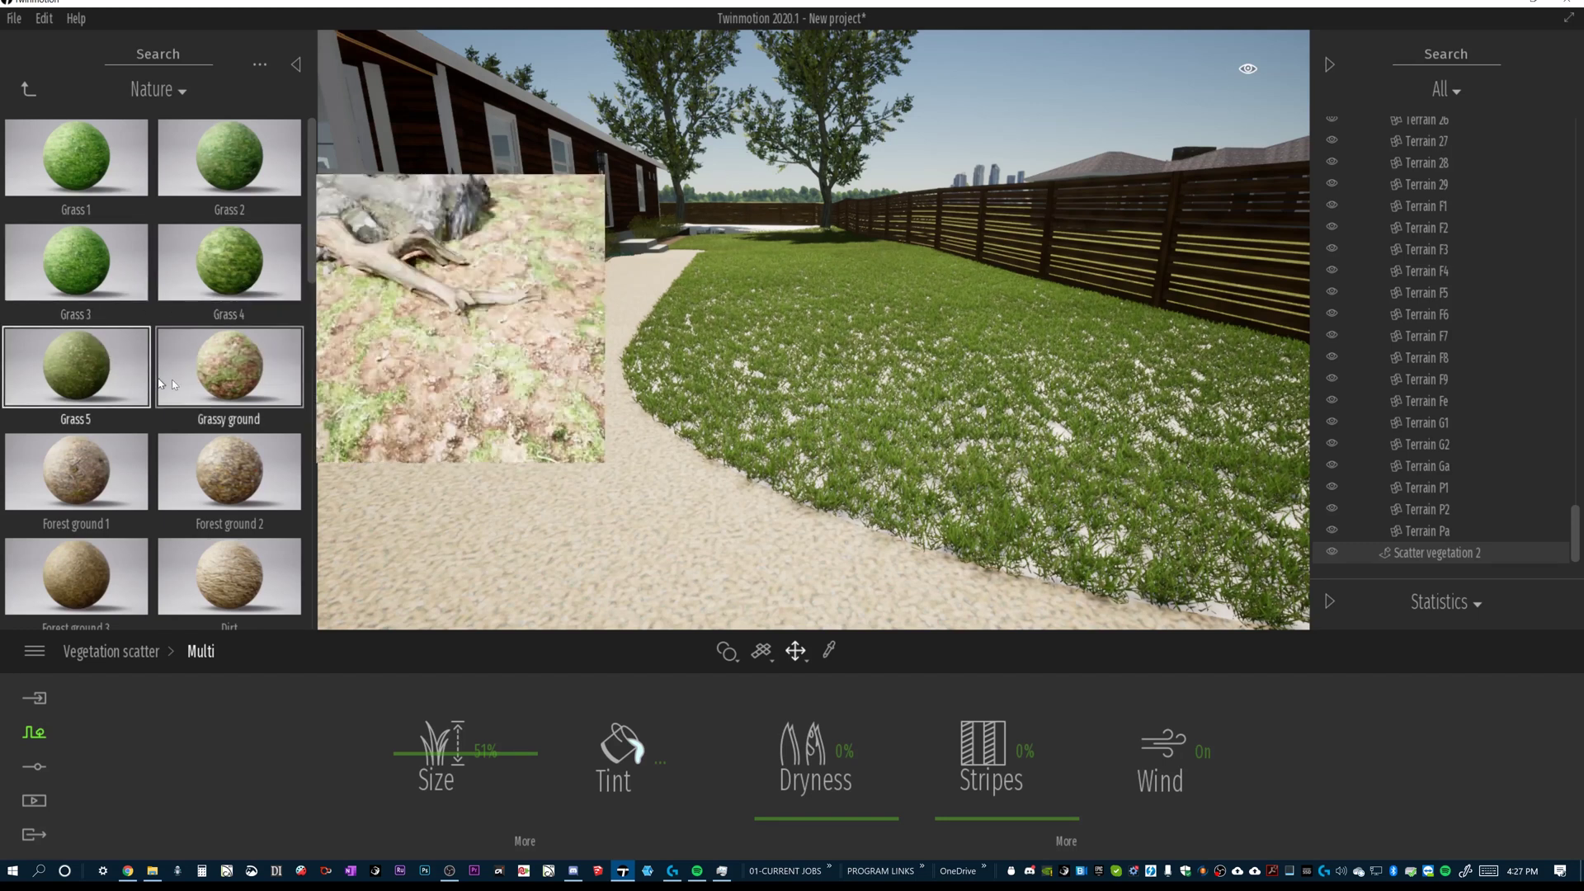
pyautogui.moveTo(115, 380); pyautogui.dragTo(853, 427)
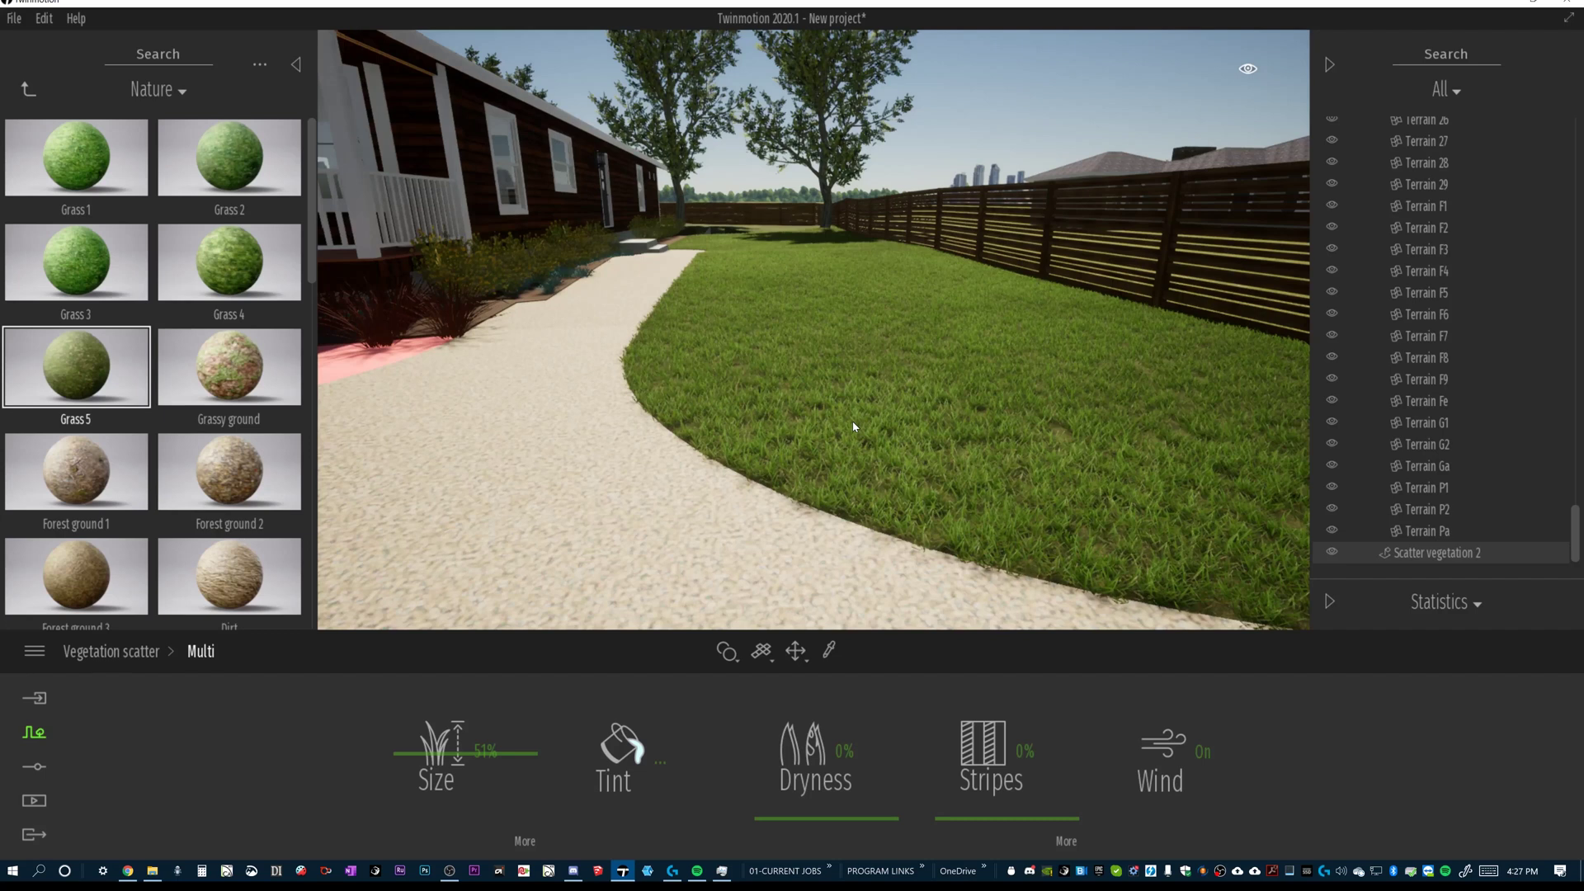
# Set Stripes to 43% for all four Lawn 01 borders entries of the scattered lawn.
pyautogui.click(727, 262)
pyautogui.press('s')
pyautogui.press('s')
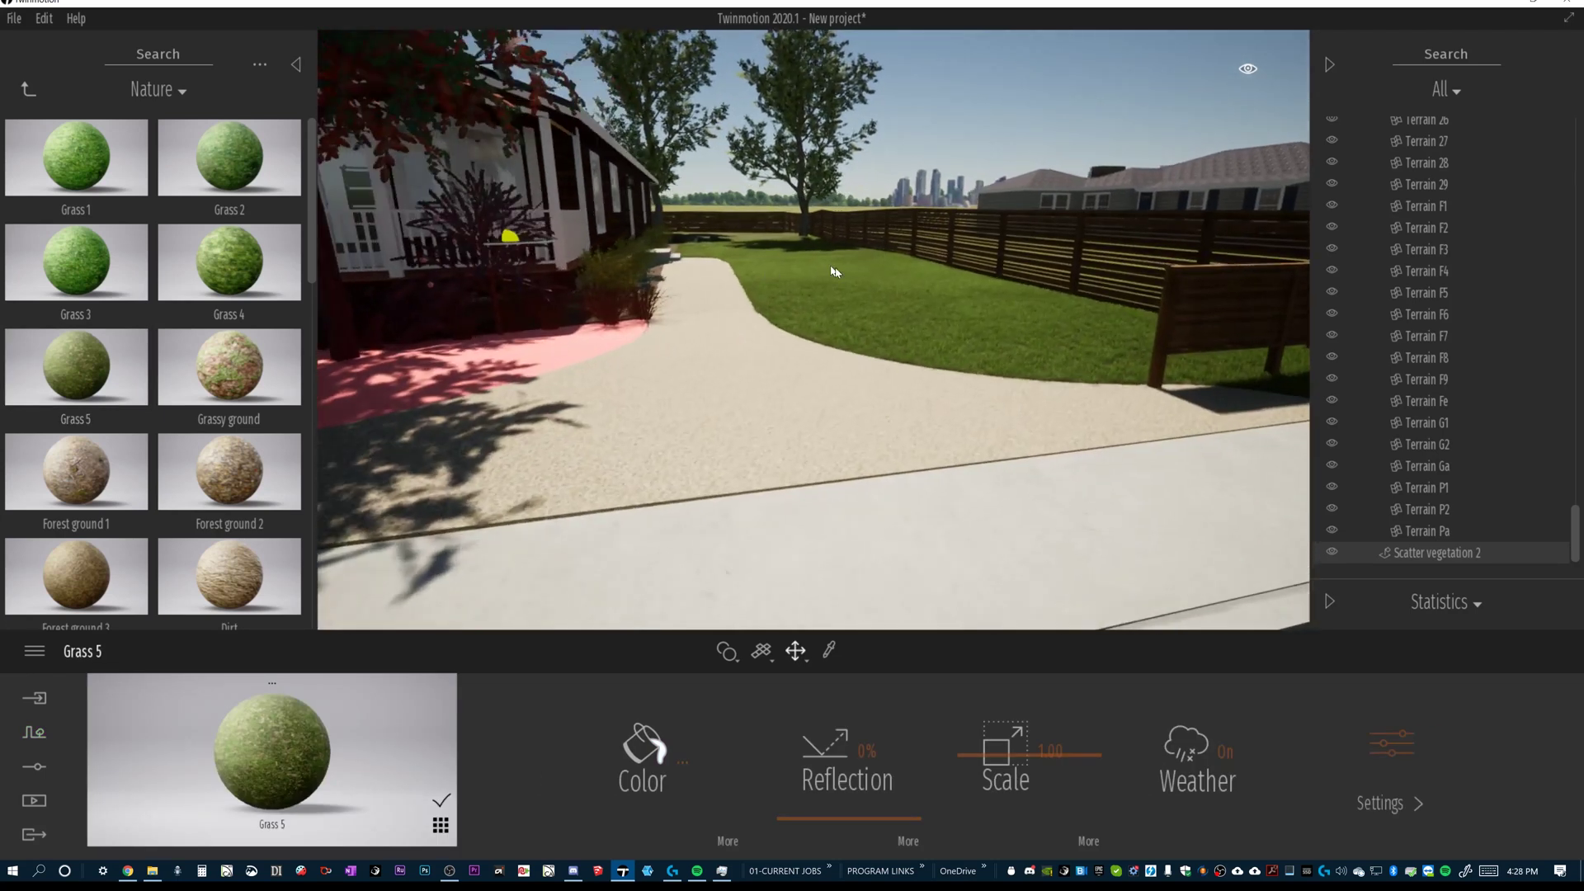
pyautogui.click(881, 315)
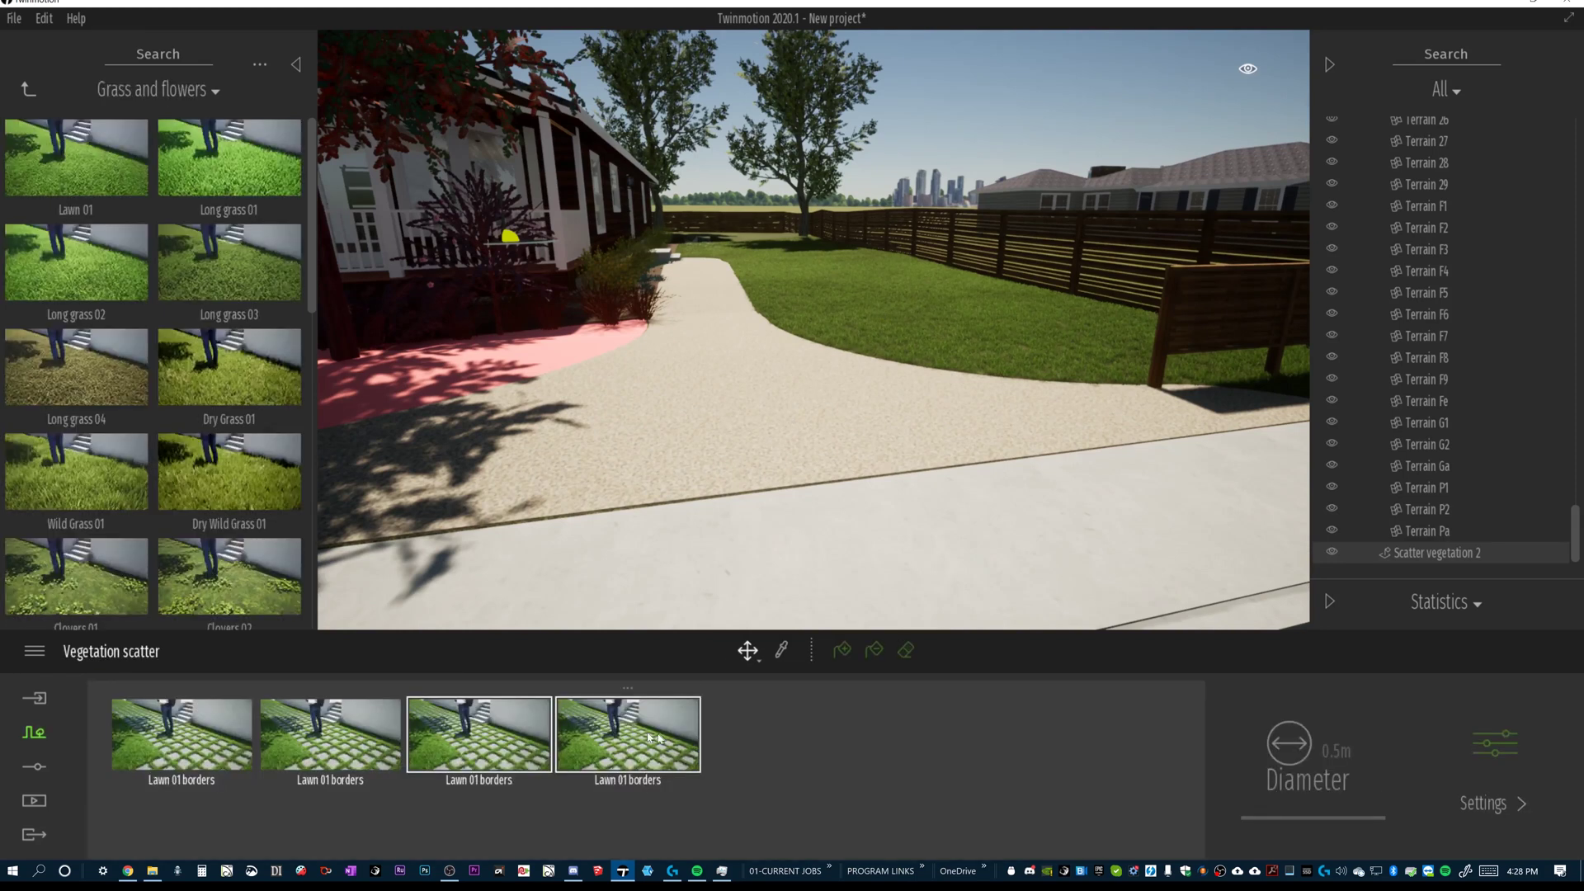
pyautogui.click(168, 756)
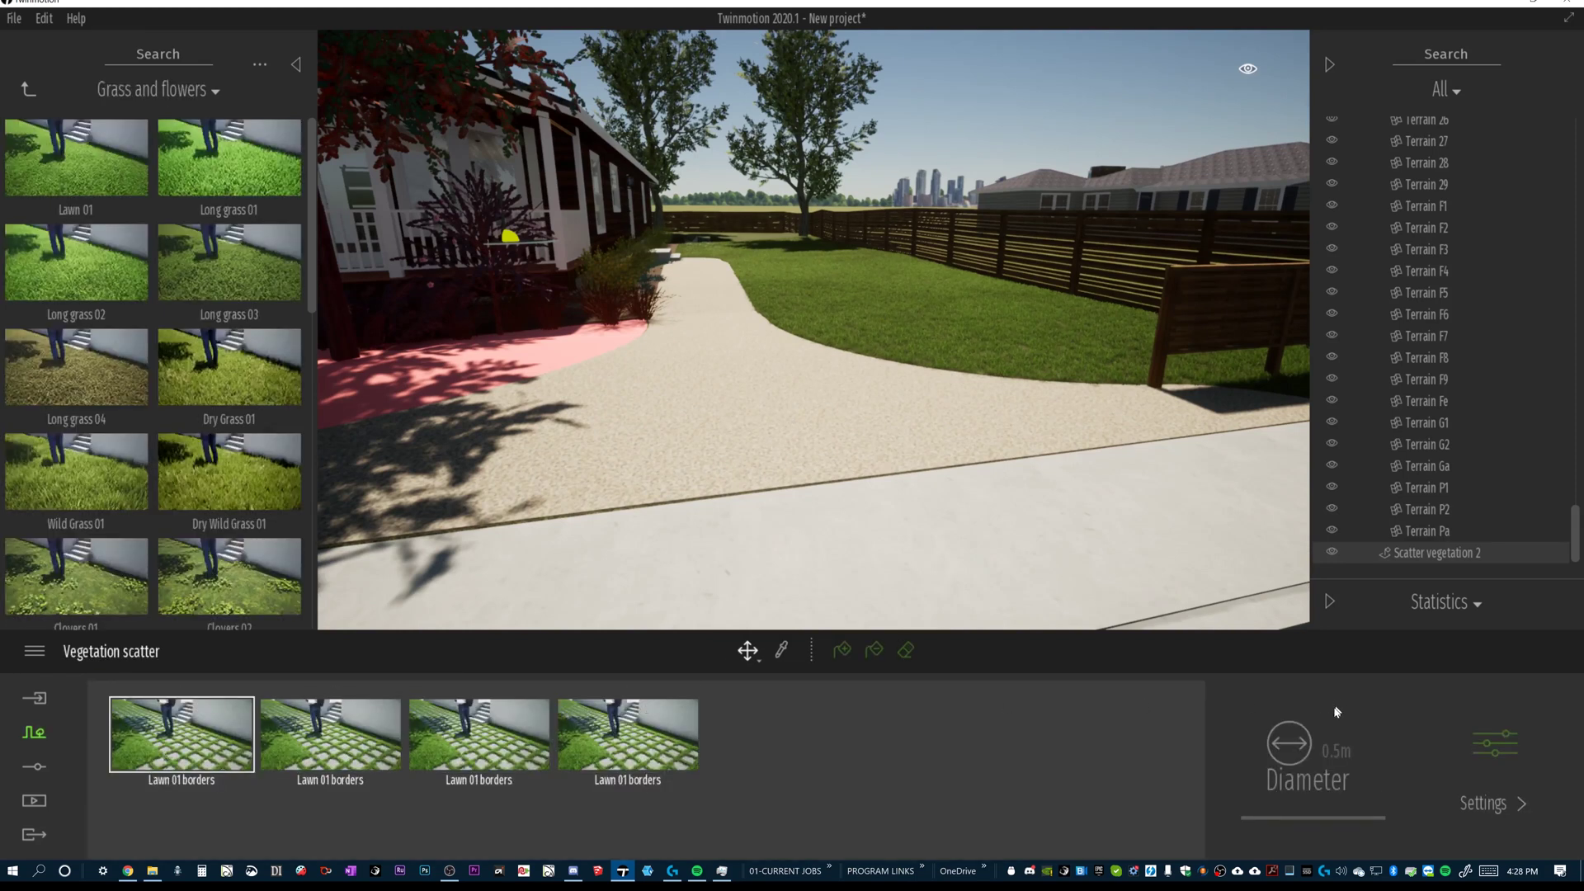
pyautogui.click(770, 804)
pyautogui.moveTo(196, 739); pyautogui.dragTo(539, 740)
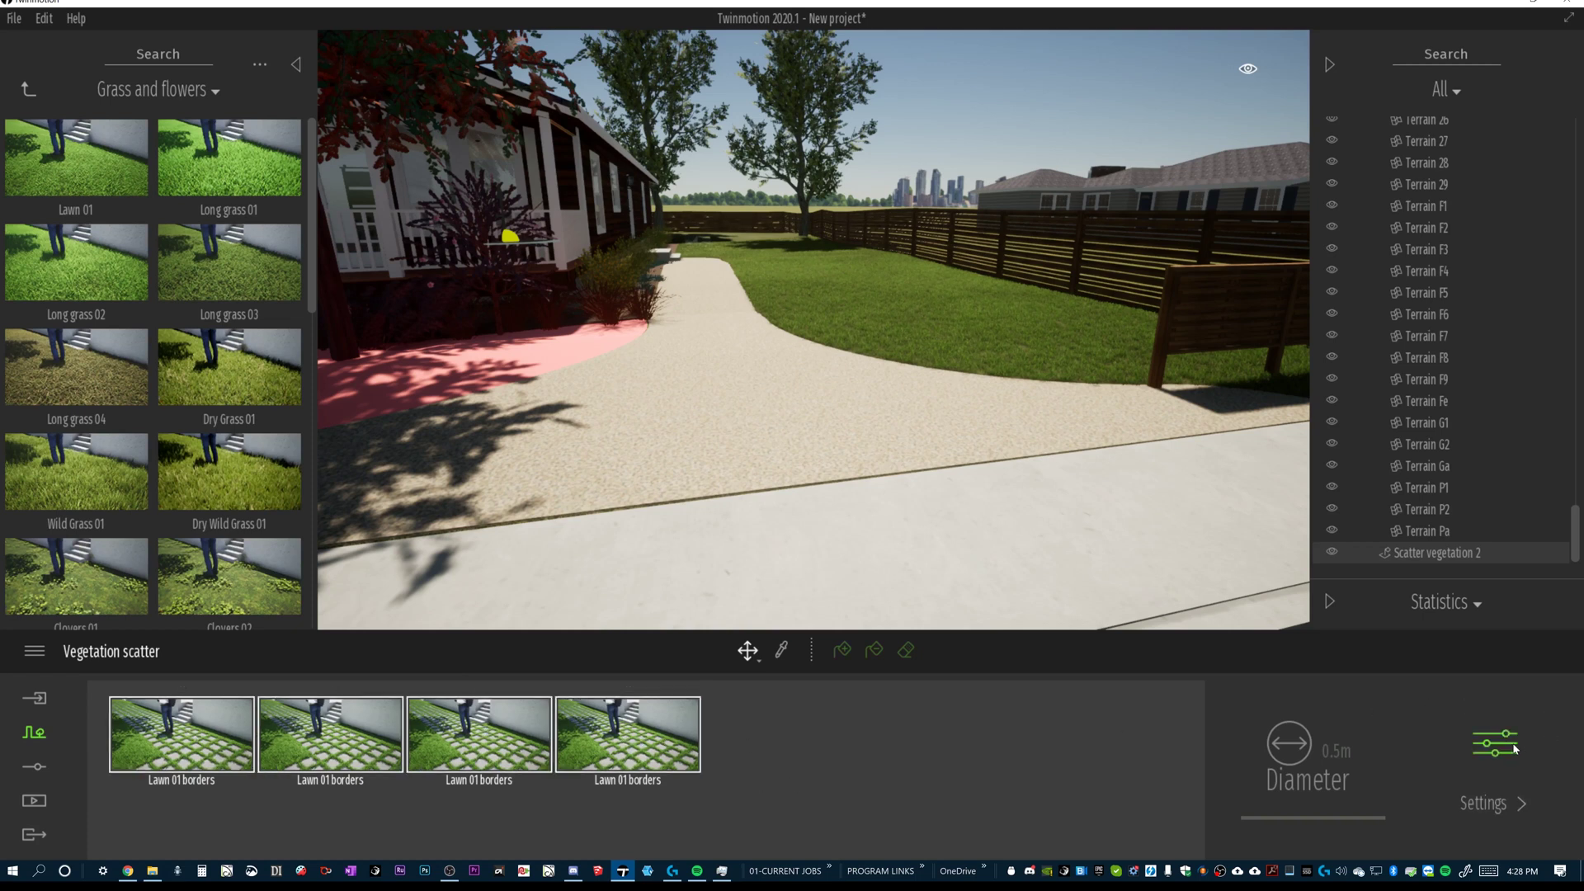
pyautogui.click(1513, 747)
pyautogui.moveTo(948, 807); pyautogui.dragTo(962, 763)
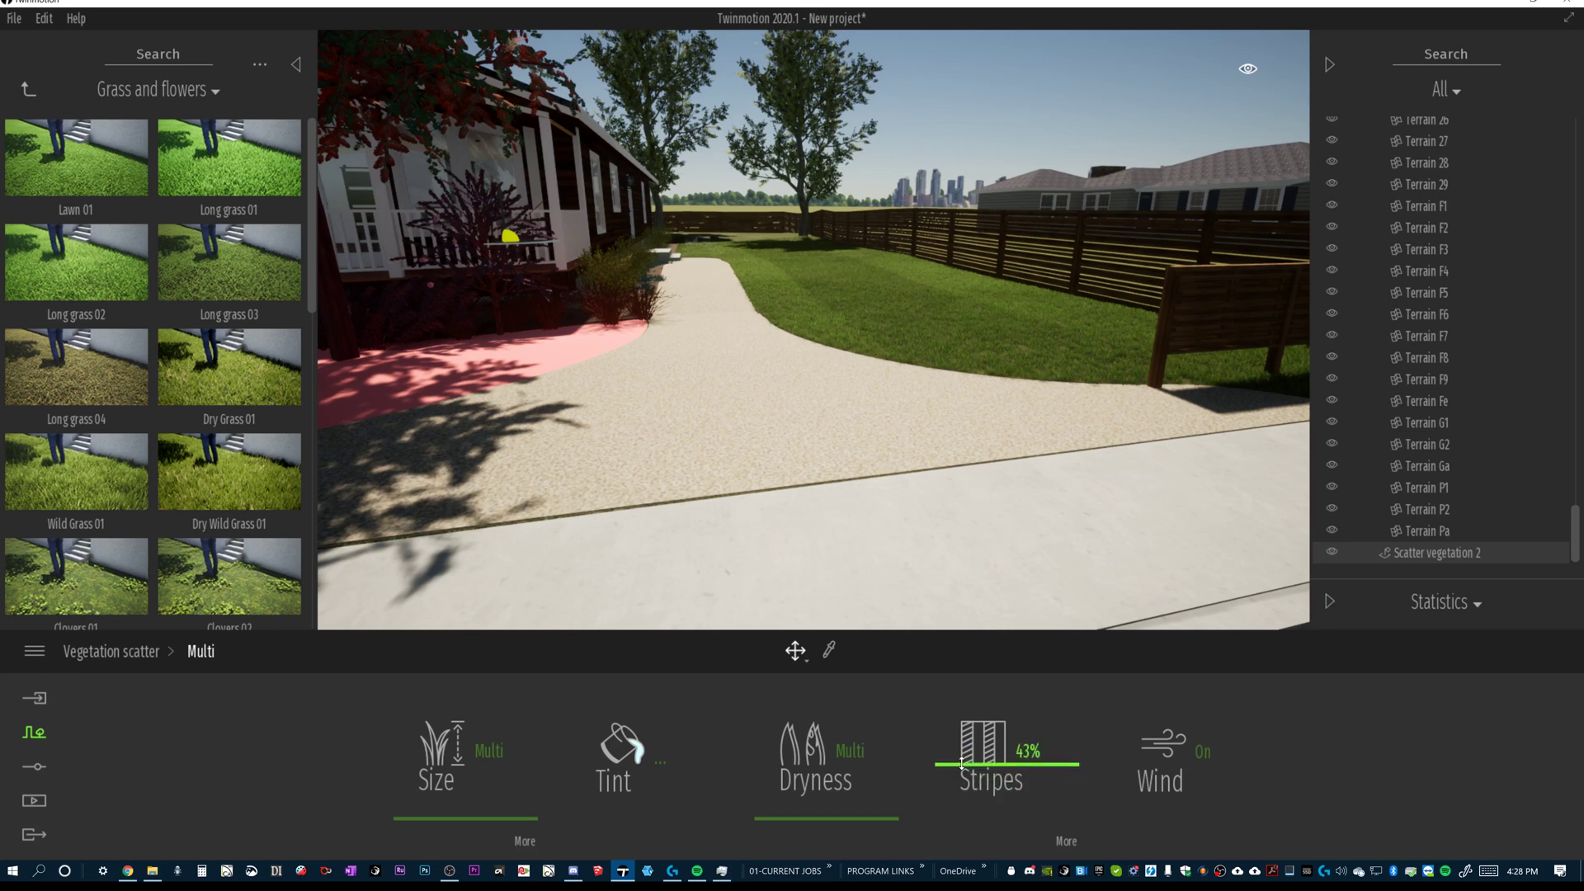
# Set the lawn stripes' size to 1% and their angle to 90°.
pyautogui.click(1067, 842)
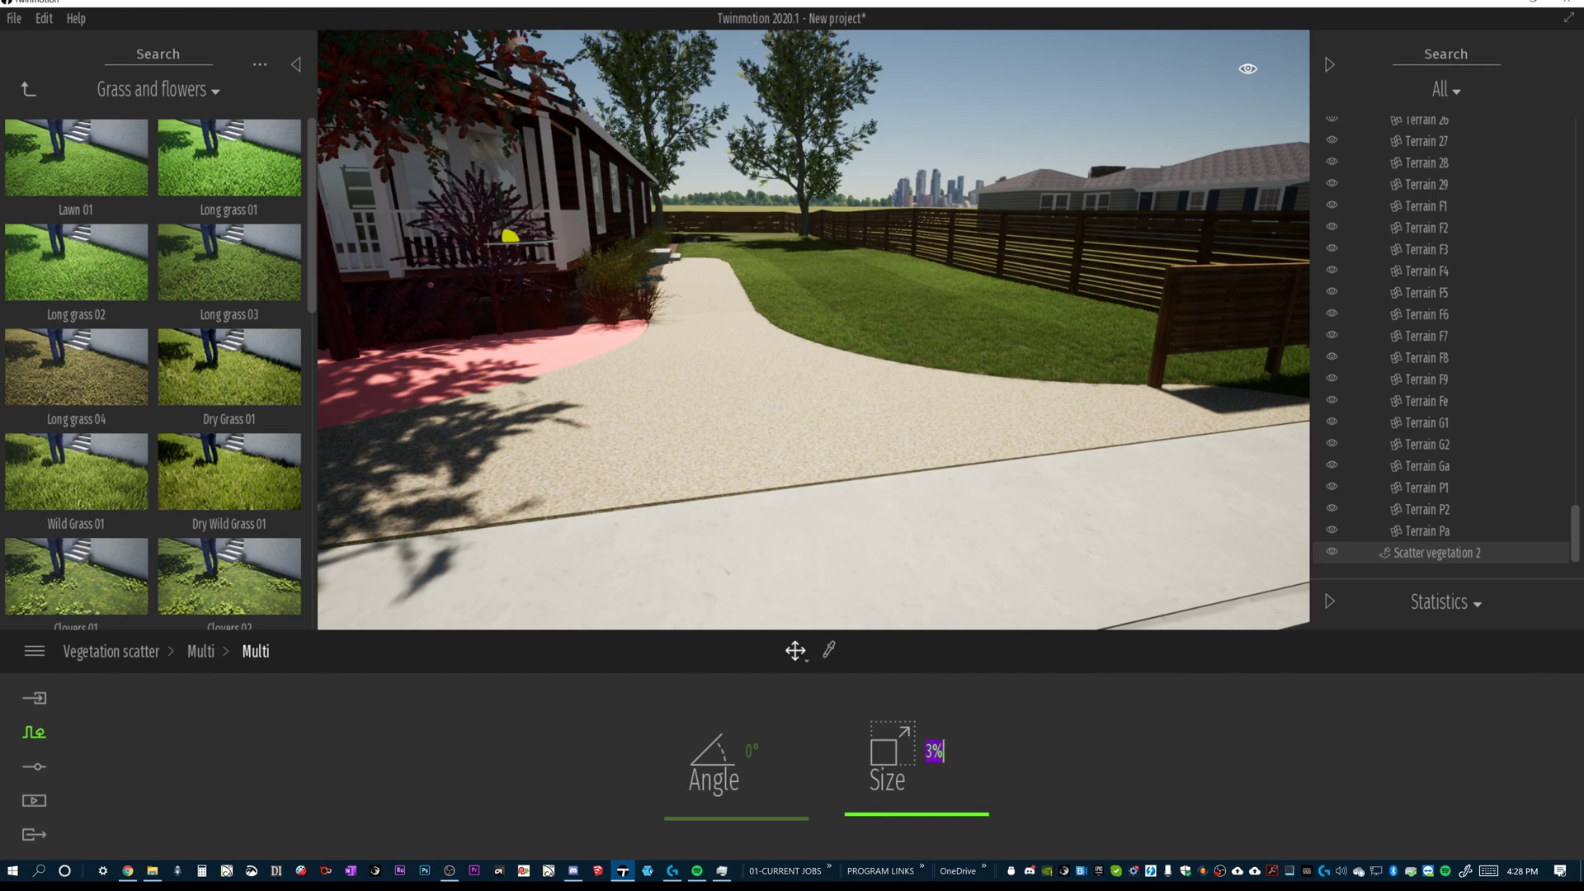
pyautogui.write('1')
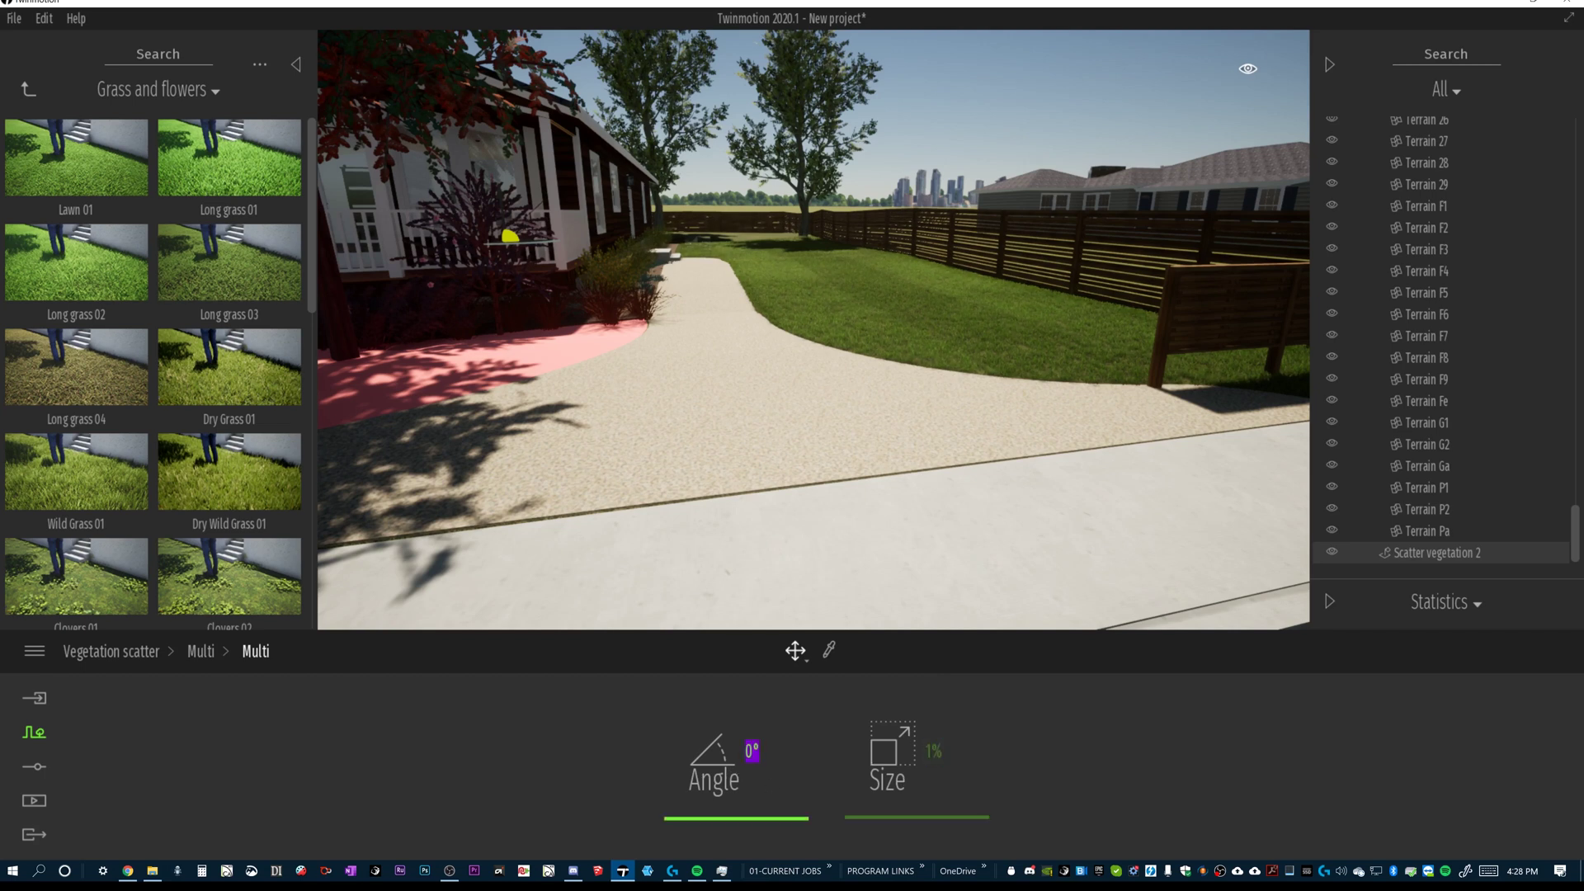
pyautogui.press('Return')
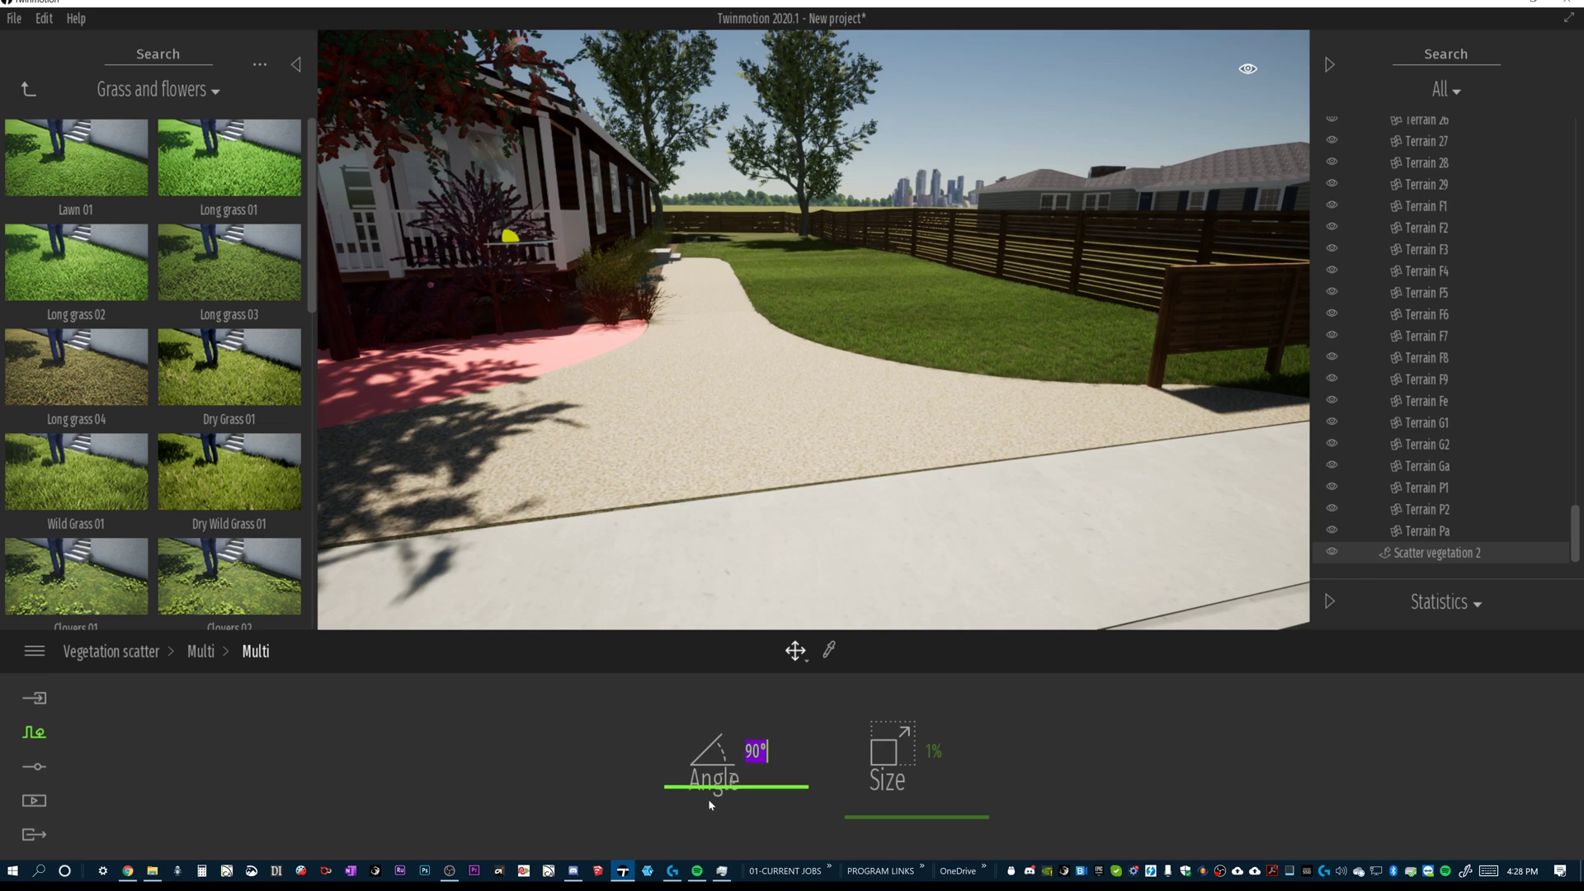
# Select the driveway path surface and return the library to its top-level folders.
pyautogui.click(839, 394)
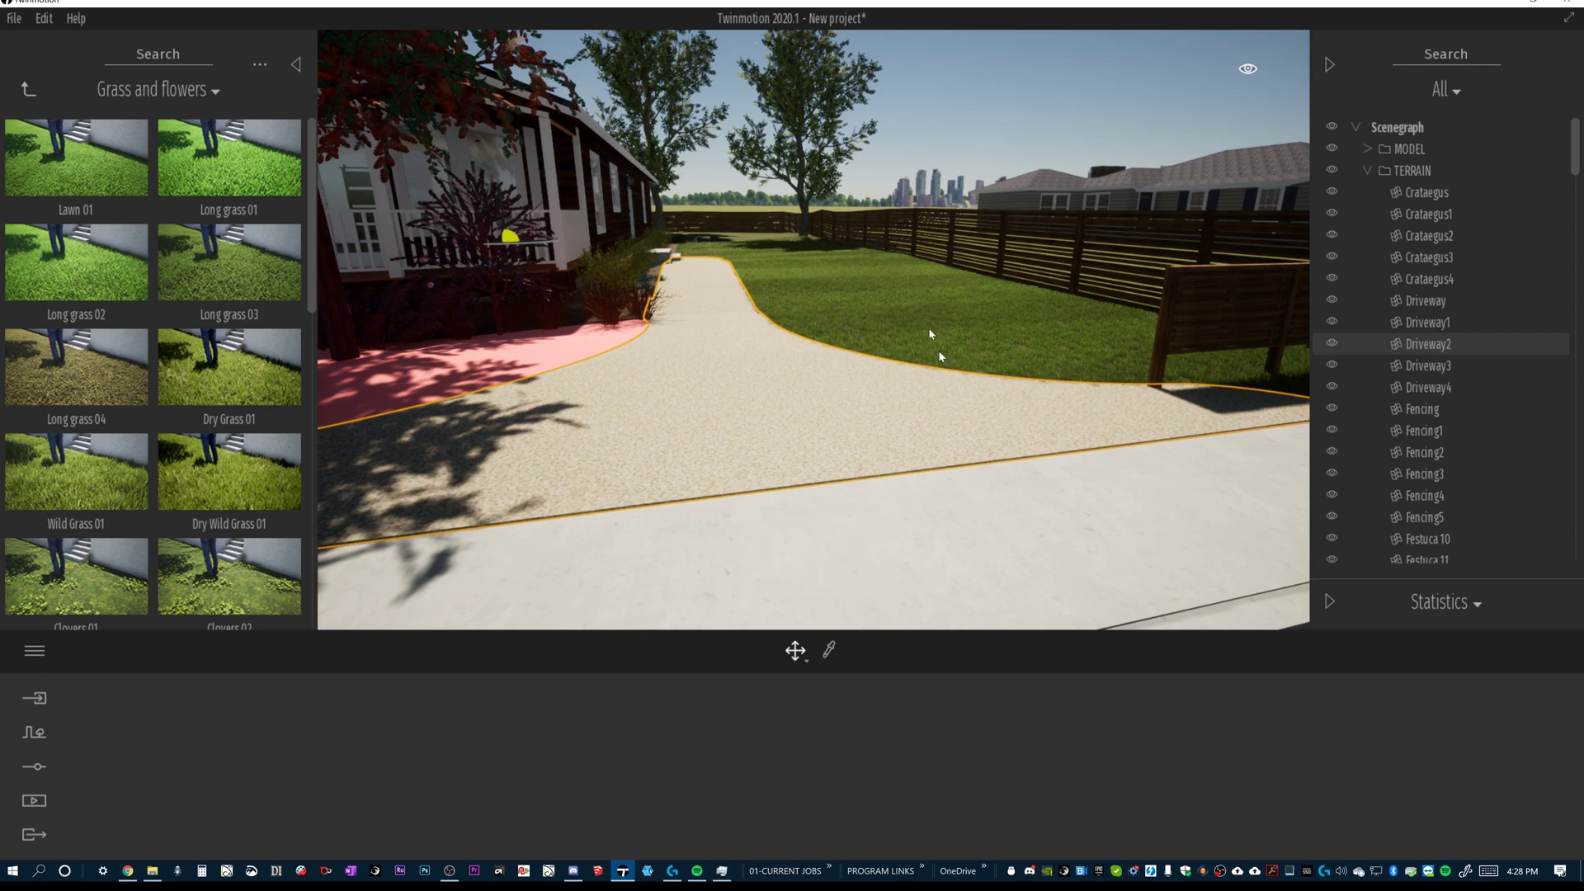
pyautogui.click(27, 88)
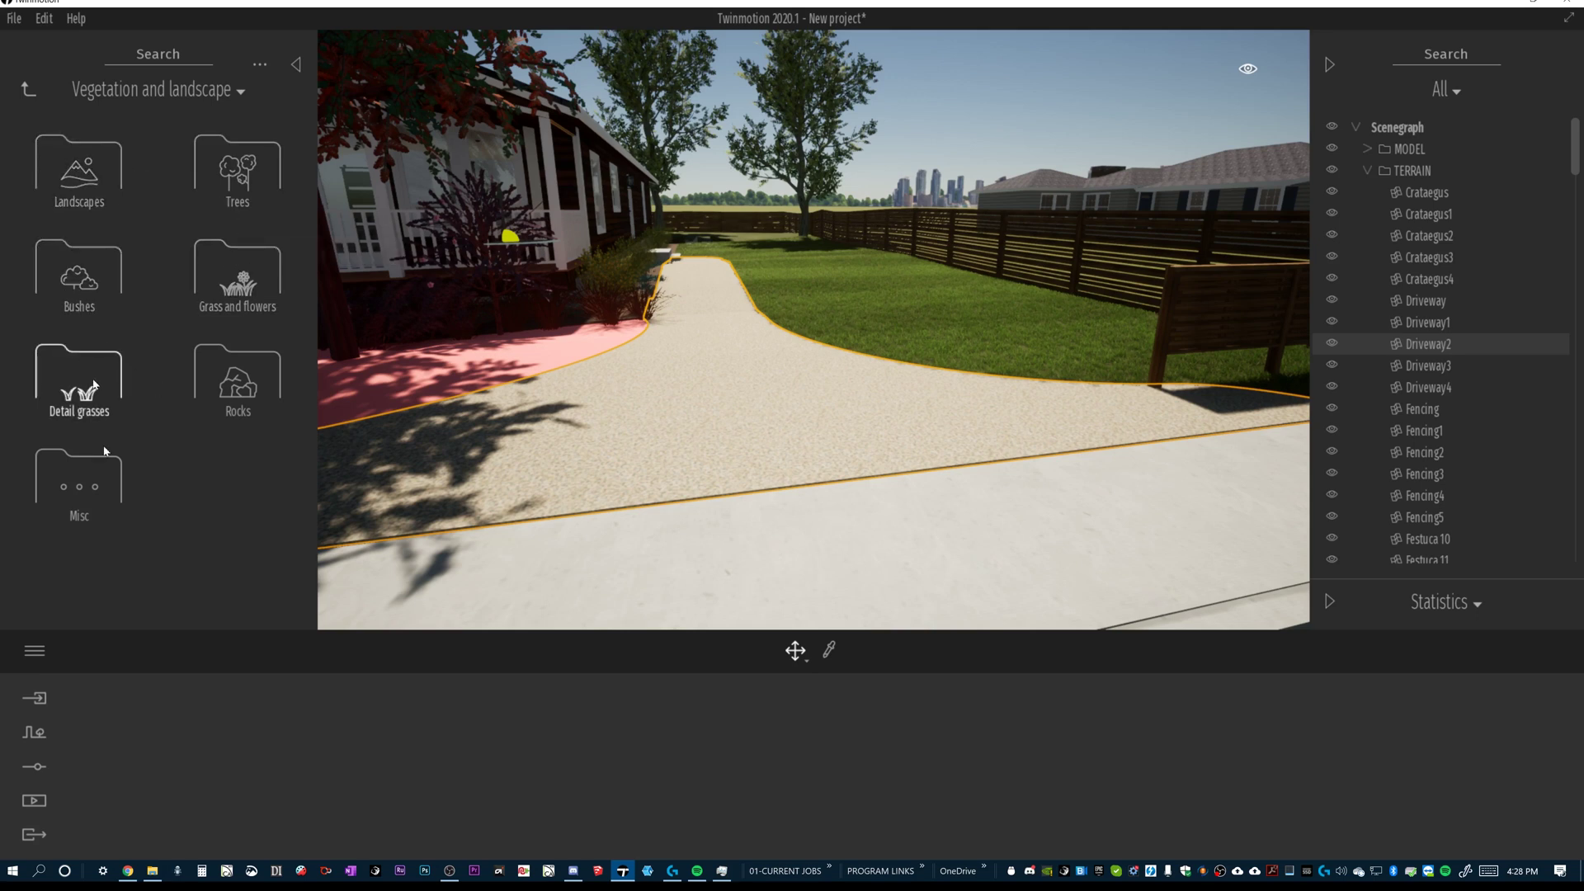
pyautogui.click(28, 90)
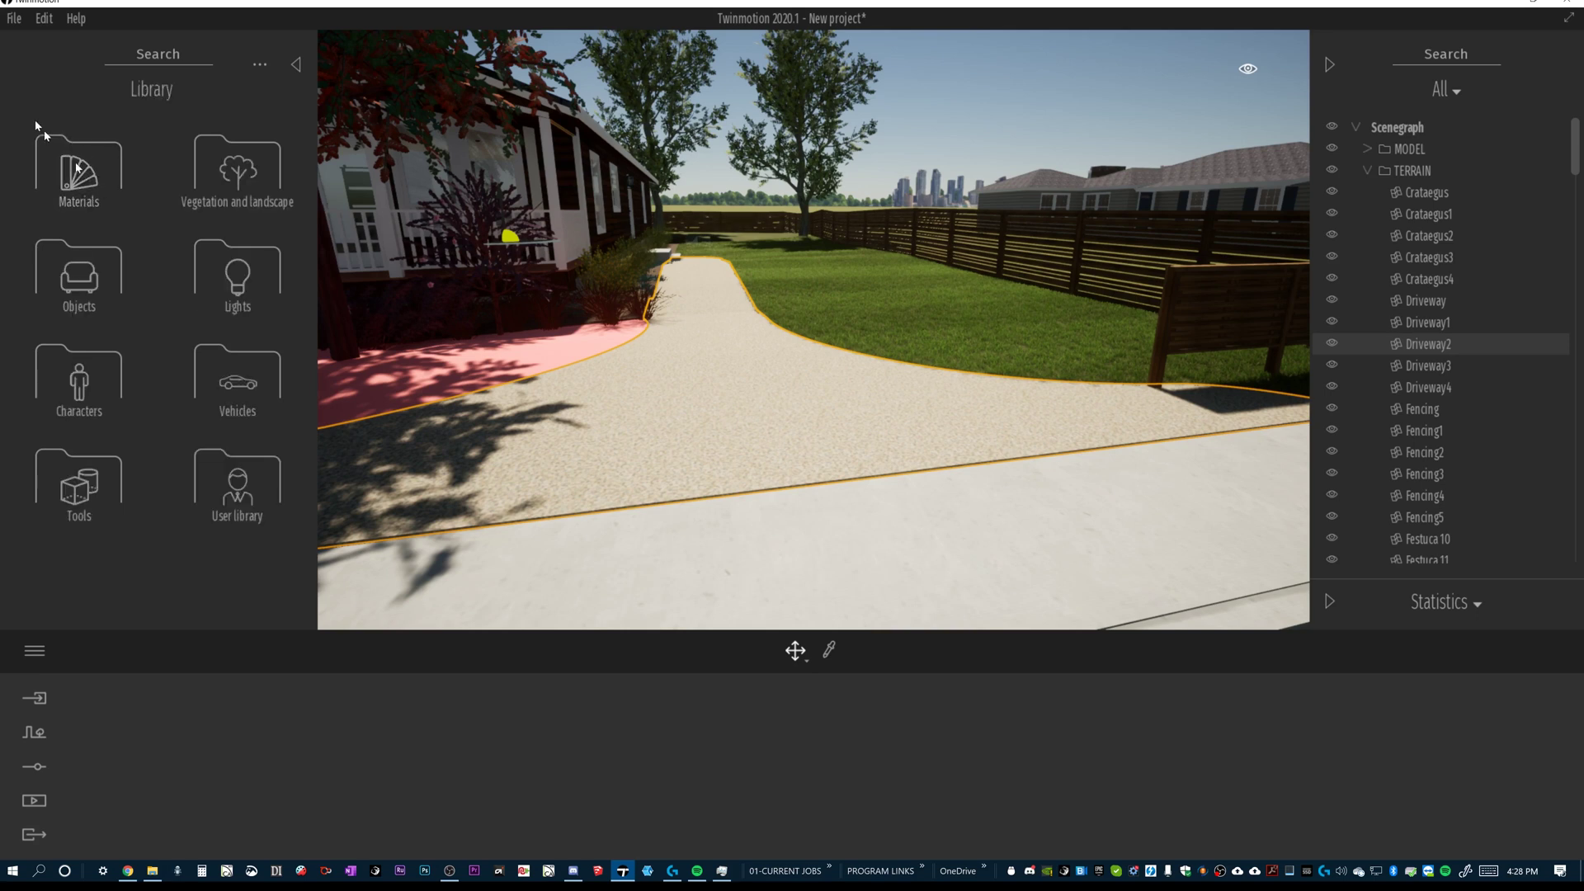
# Open the Nature ground materials in the library and look through them for a path surface.
pyautogui.click(79, 169)
pyautogui.click(76, 486)
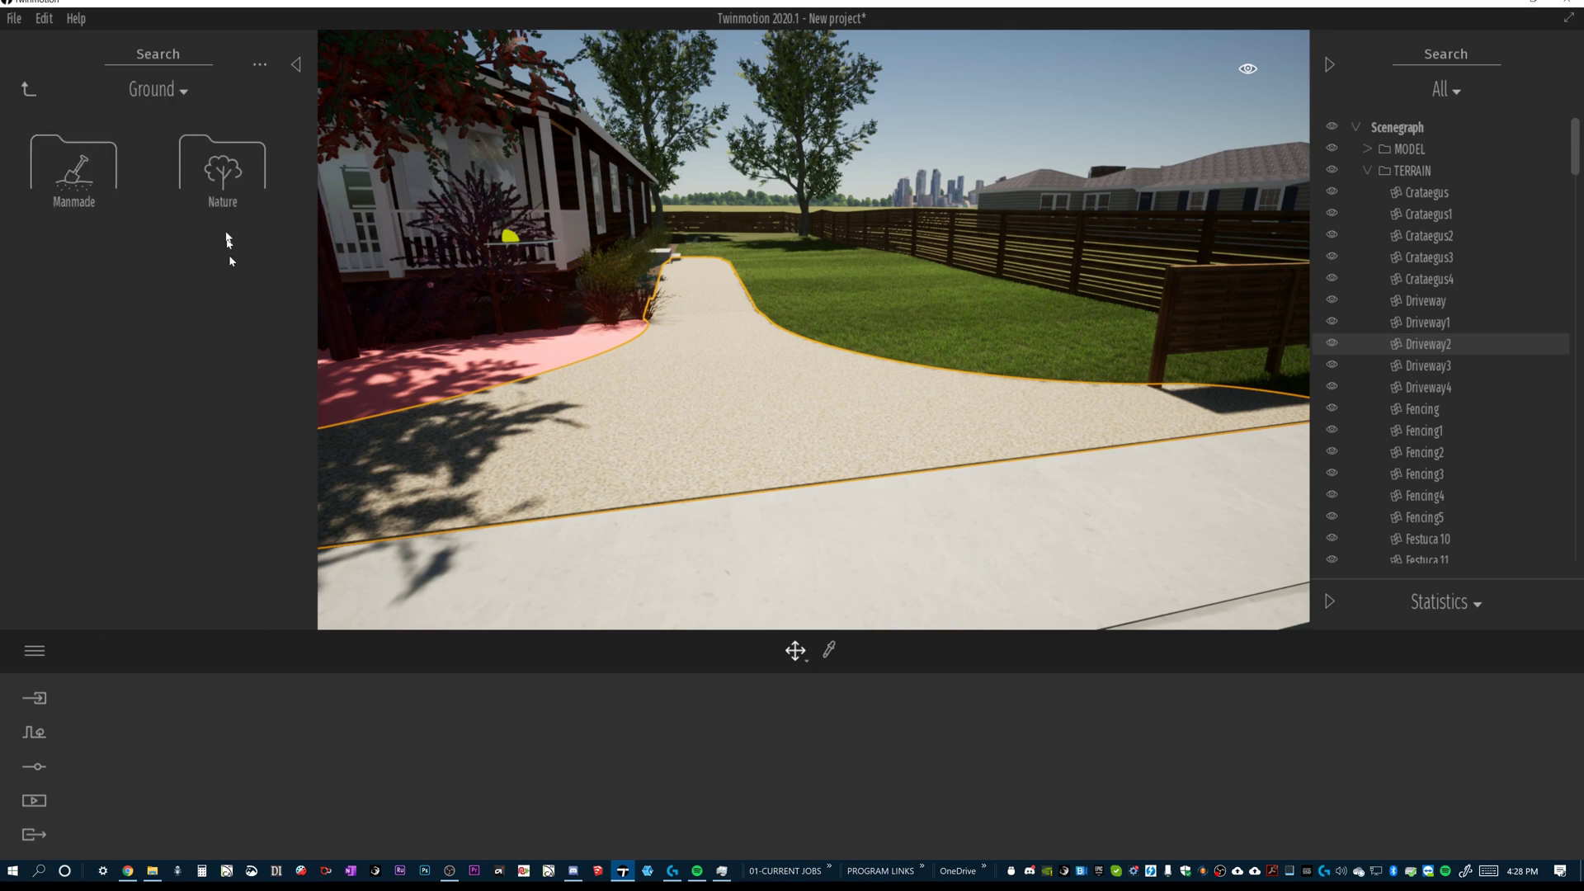
pyautogui.click(224, 173)
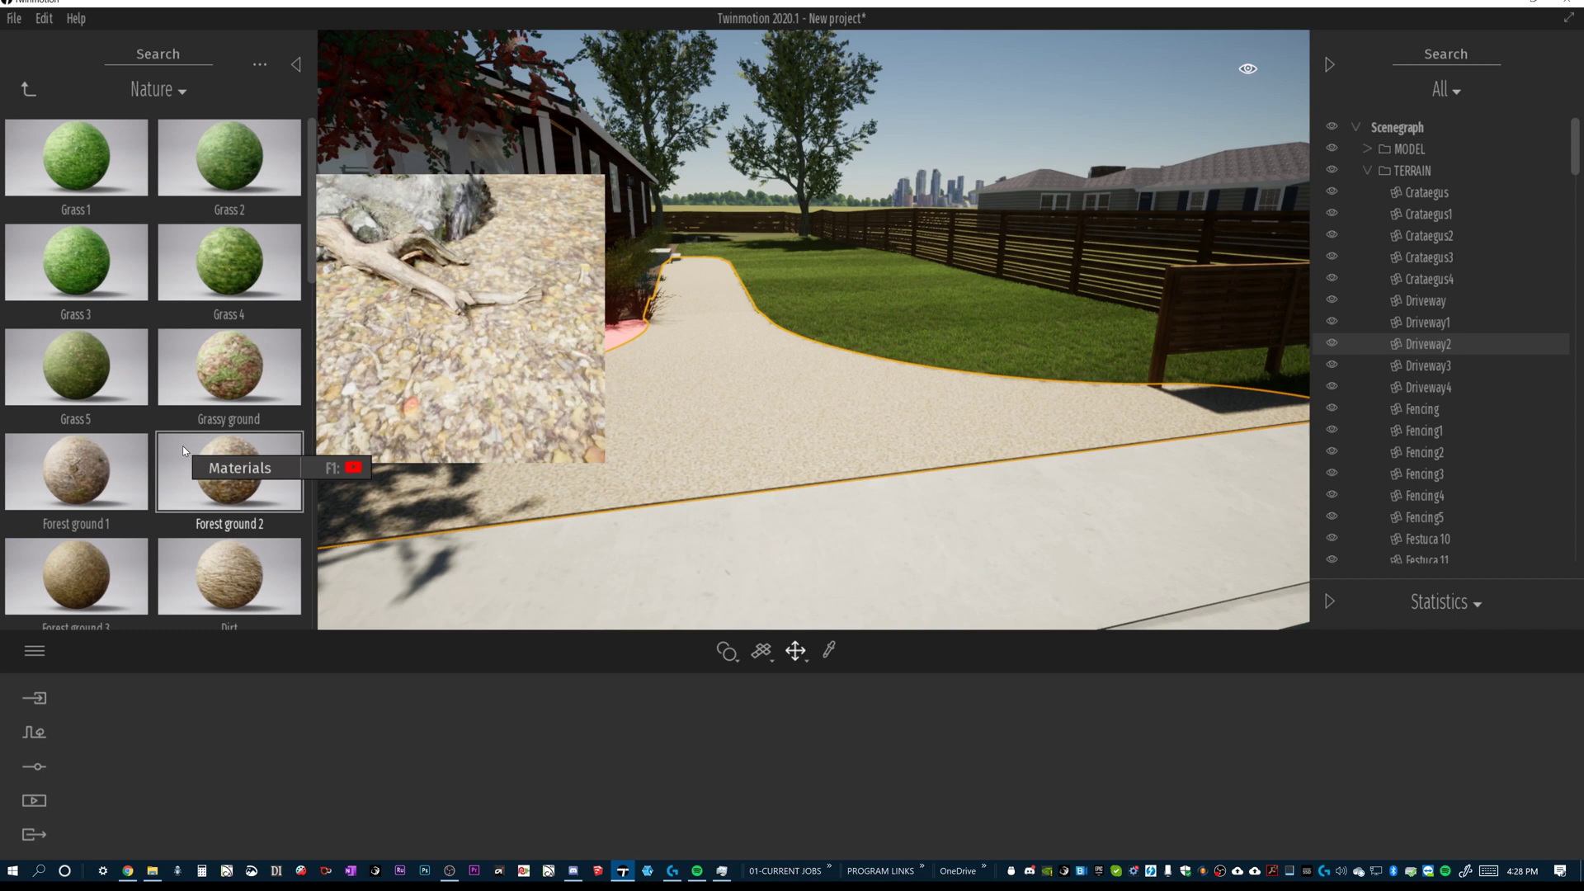
pyautogui.scroll(-1, 182, 450)
pyautogui.scroll(-1, 183, 456)
# Try the Cobblestone, Gravel and Pebbles materials on the driveway path.
pyautogui.moveTo(213, 476); pyautogui.dragTo(706, 425)
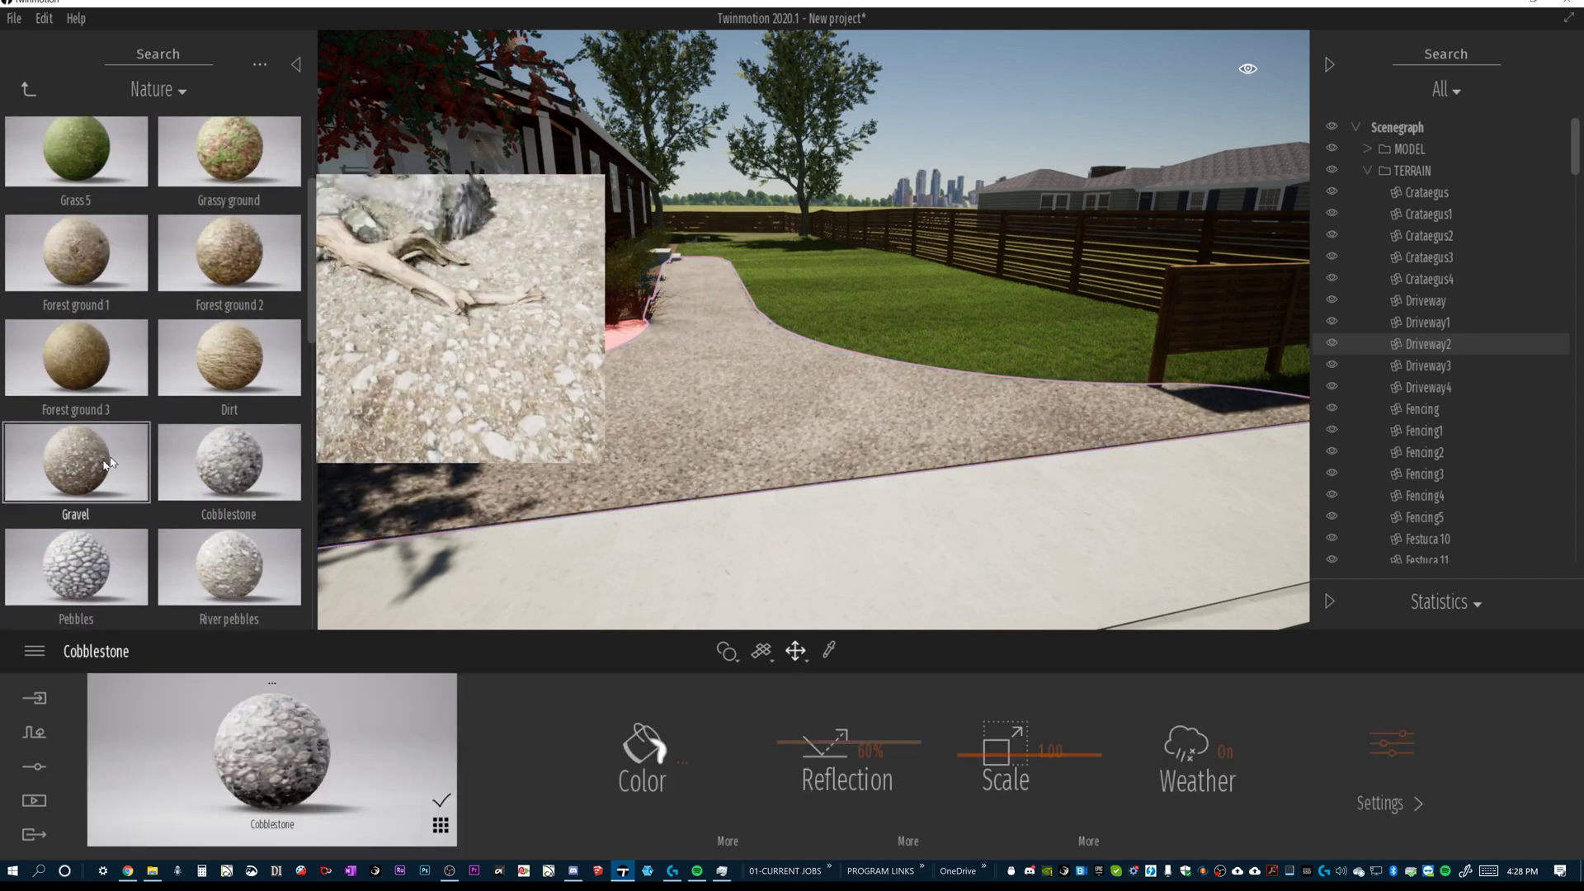
pyautogui.moveTo(75, 462); pyautogui.dragTo(627, 424)
pyautogui.scroll(-1, 76, 561)
pyautogui.moveTo(76, 524); pyautogui.dragTo(631, 444)
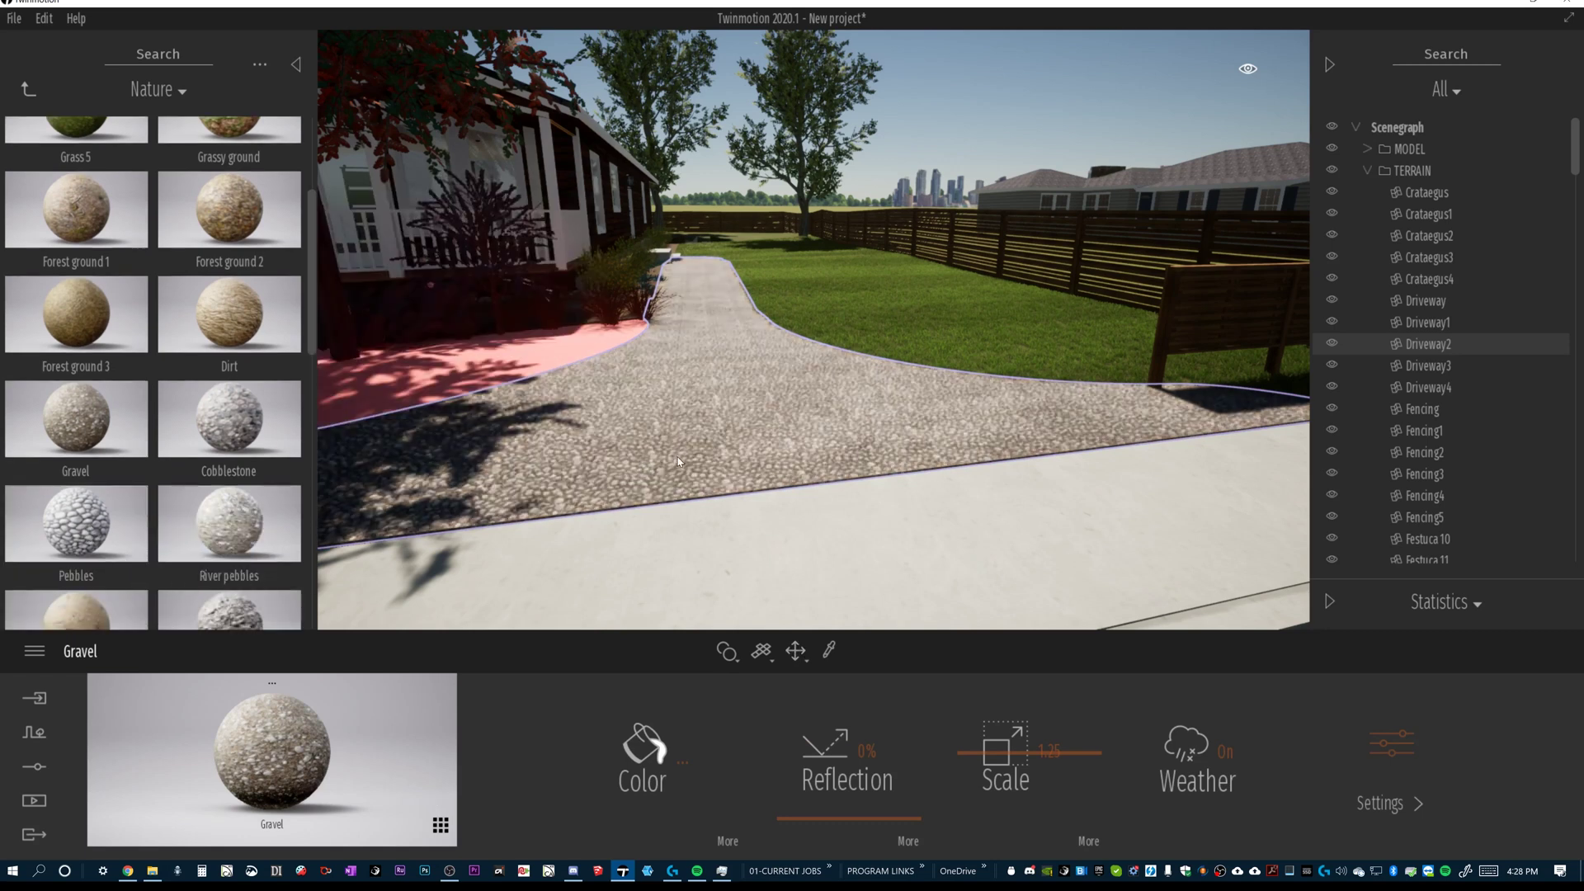
# Apply the River pebbles material to the path in front of the house.
pyautogui.scroll(-1, 175, 526)
pyautogui.moveTo(225, 520); pyautogui.dragTo(681, 379)
pyautogui.scroll(-5, 681, 373)
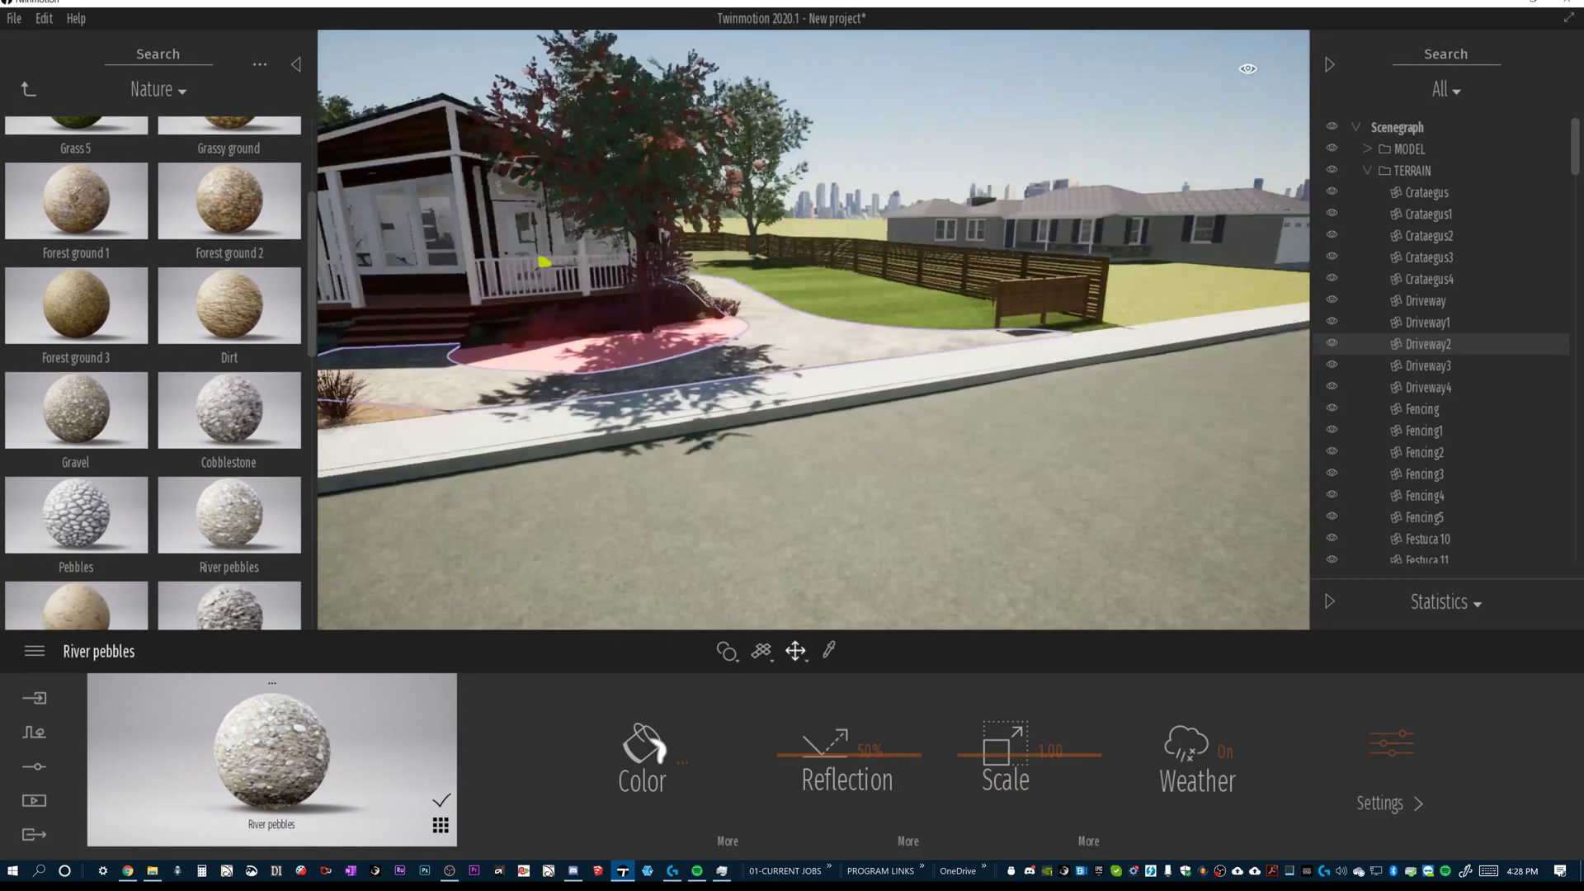
# Try Asphalt 1 and Asphalt 2 from the Manmade ground materials on the street, and settle on Asphalt 4.
pyautogui.click(29, 90)
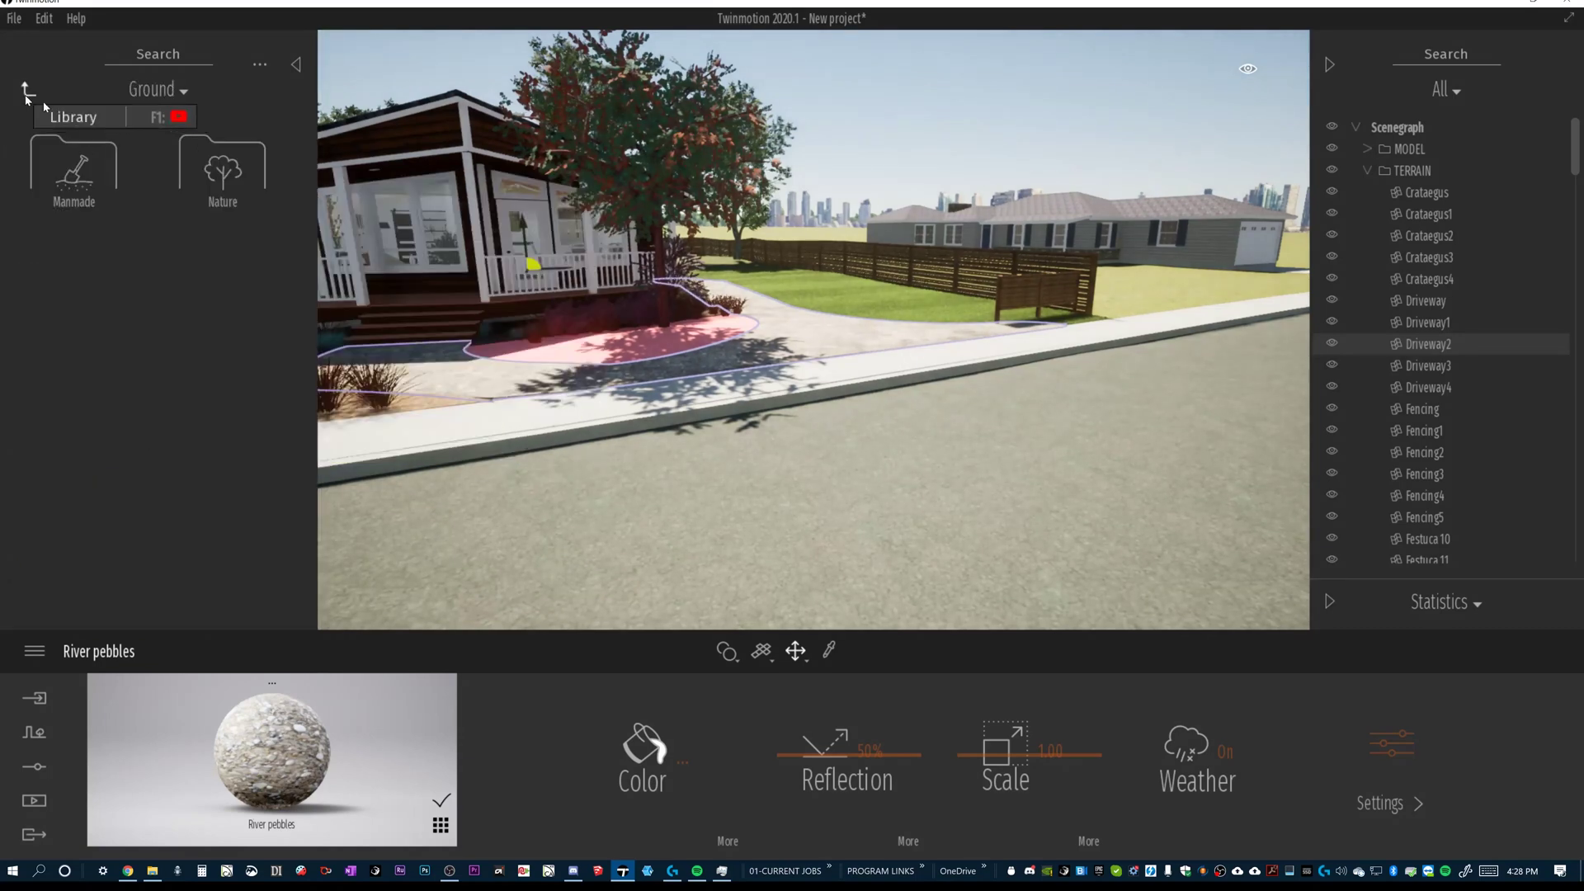
pyautogui.click(119, 167)
pyautogui.moveTo(119, 177); pyautogui.dragTo(912, 501)
pyautogui.moveTo(235, 198); pyautogui.dragTo(812, 531)
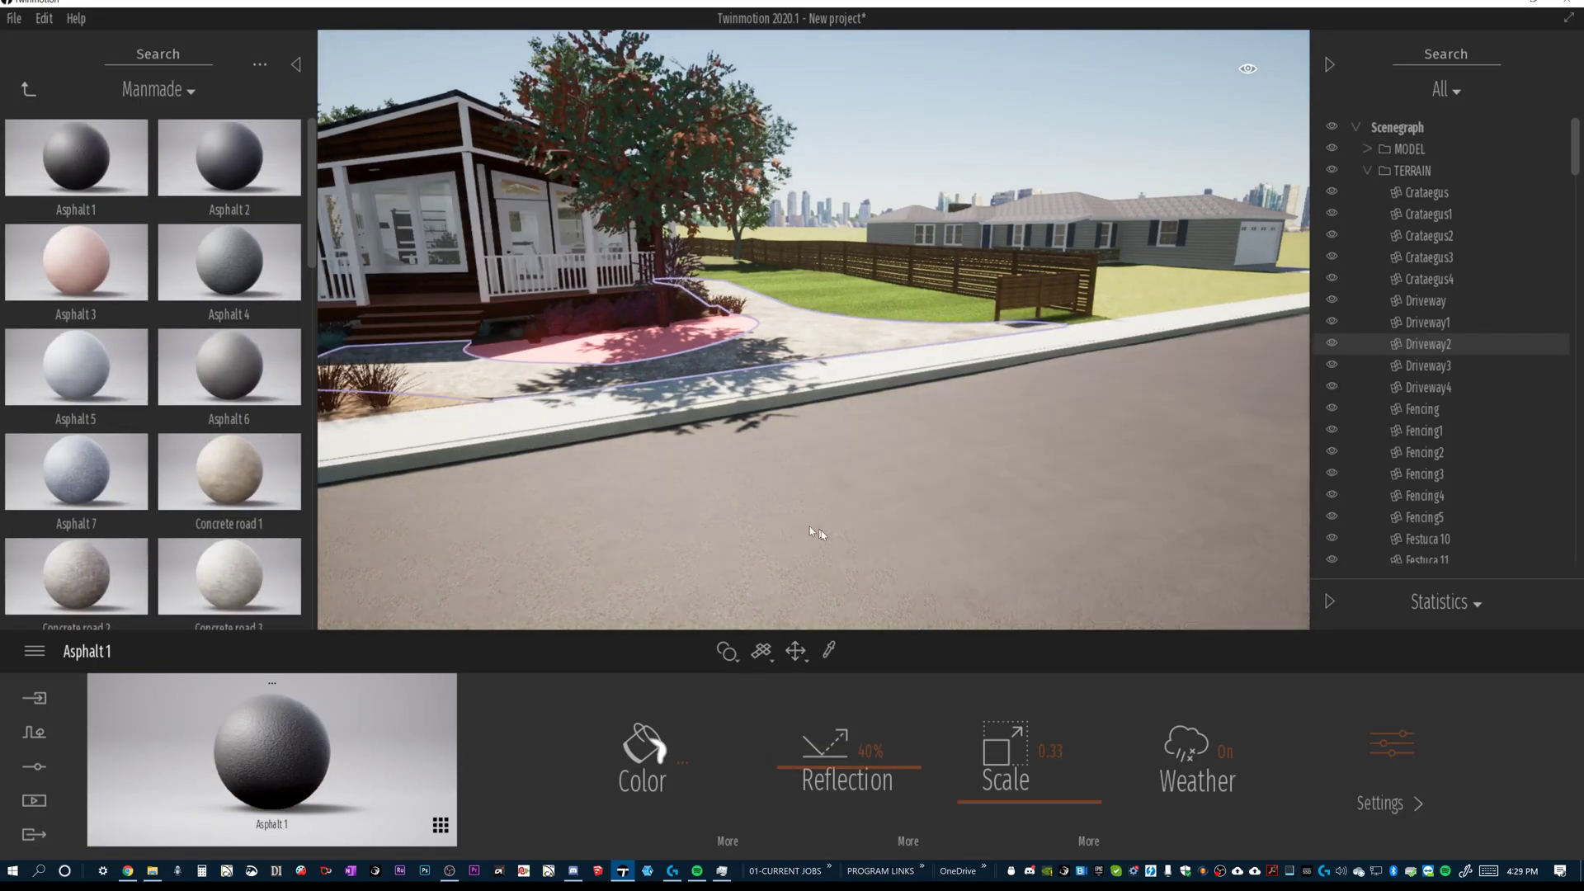
pyautogui.moveTo(230, 262); pyautogui.dragTo(911, 542)
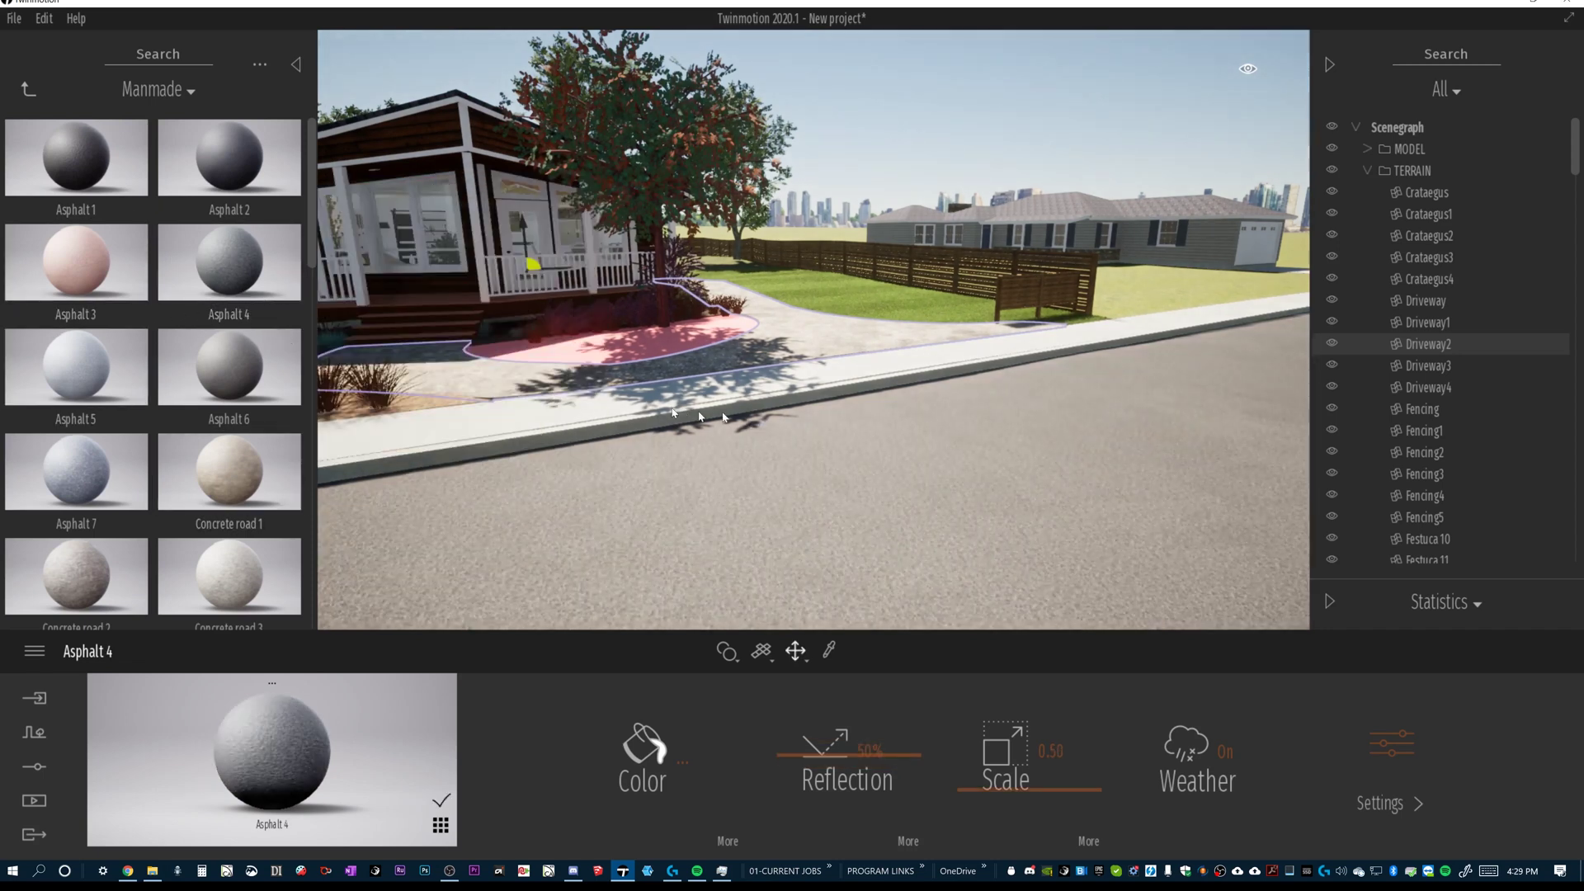
# Compare Concrete road 2 and Concrete road 3 on the sidewalk and curb, and finish with Concrete road 5.
pyautogui.scroll(-1, 124, 412)
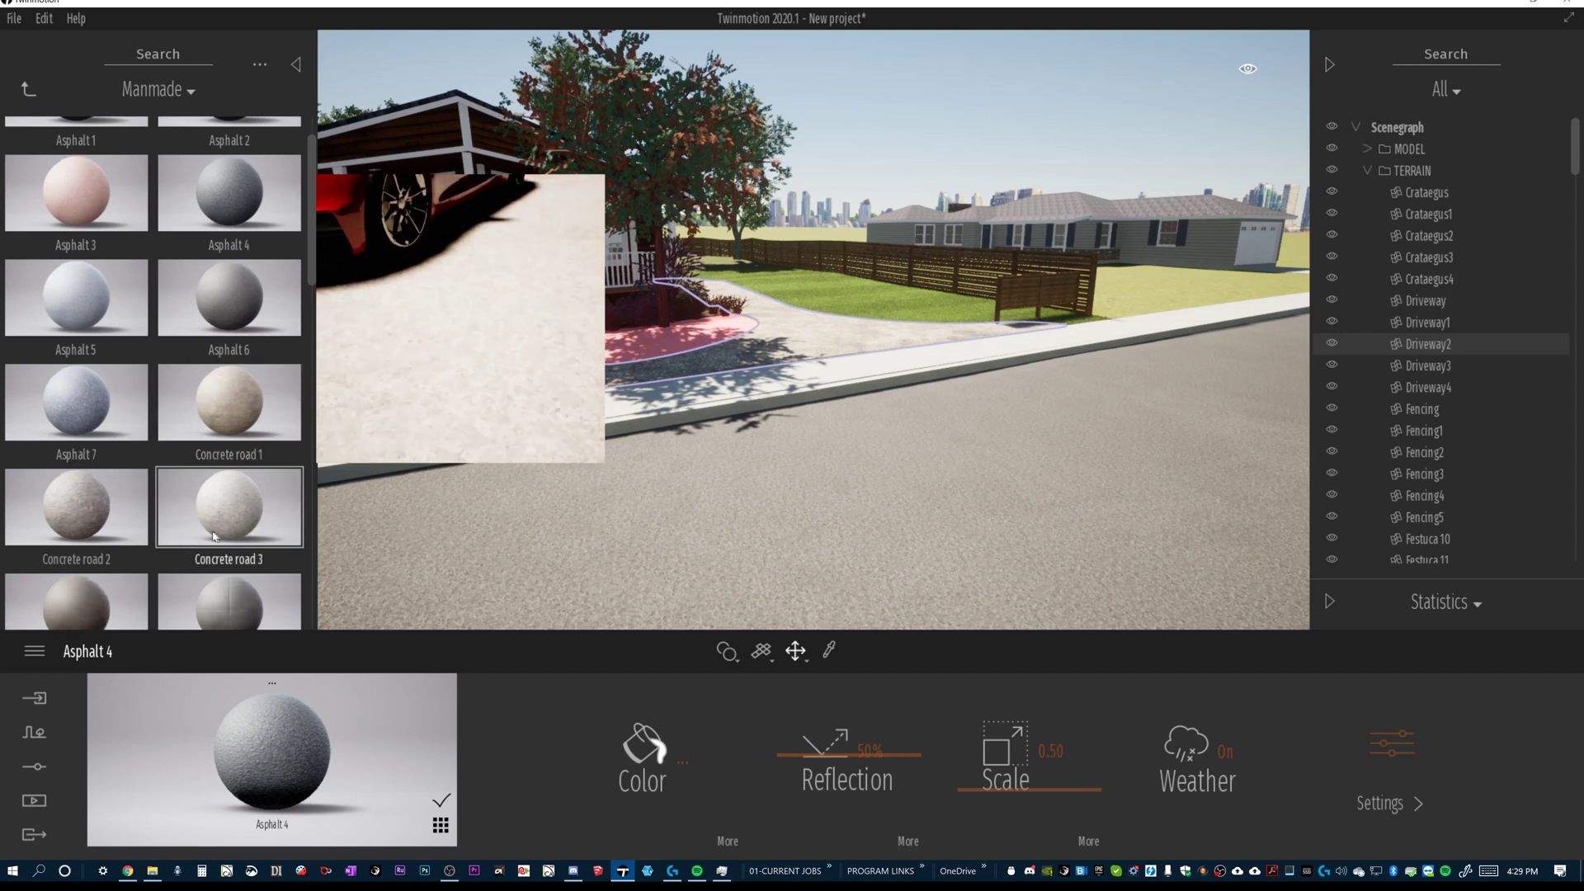
pyautogui.moveTo(103, 529); pyautogui.dragTo(728, 407)
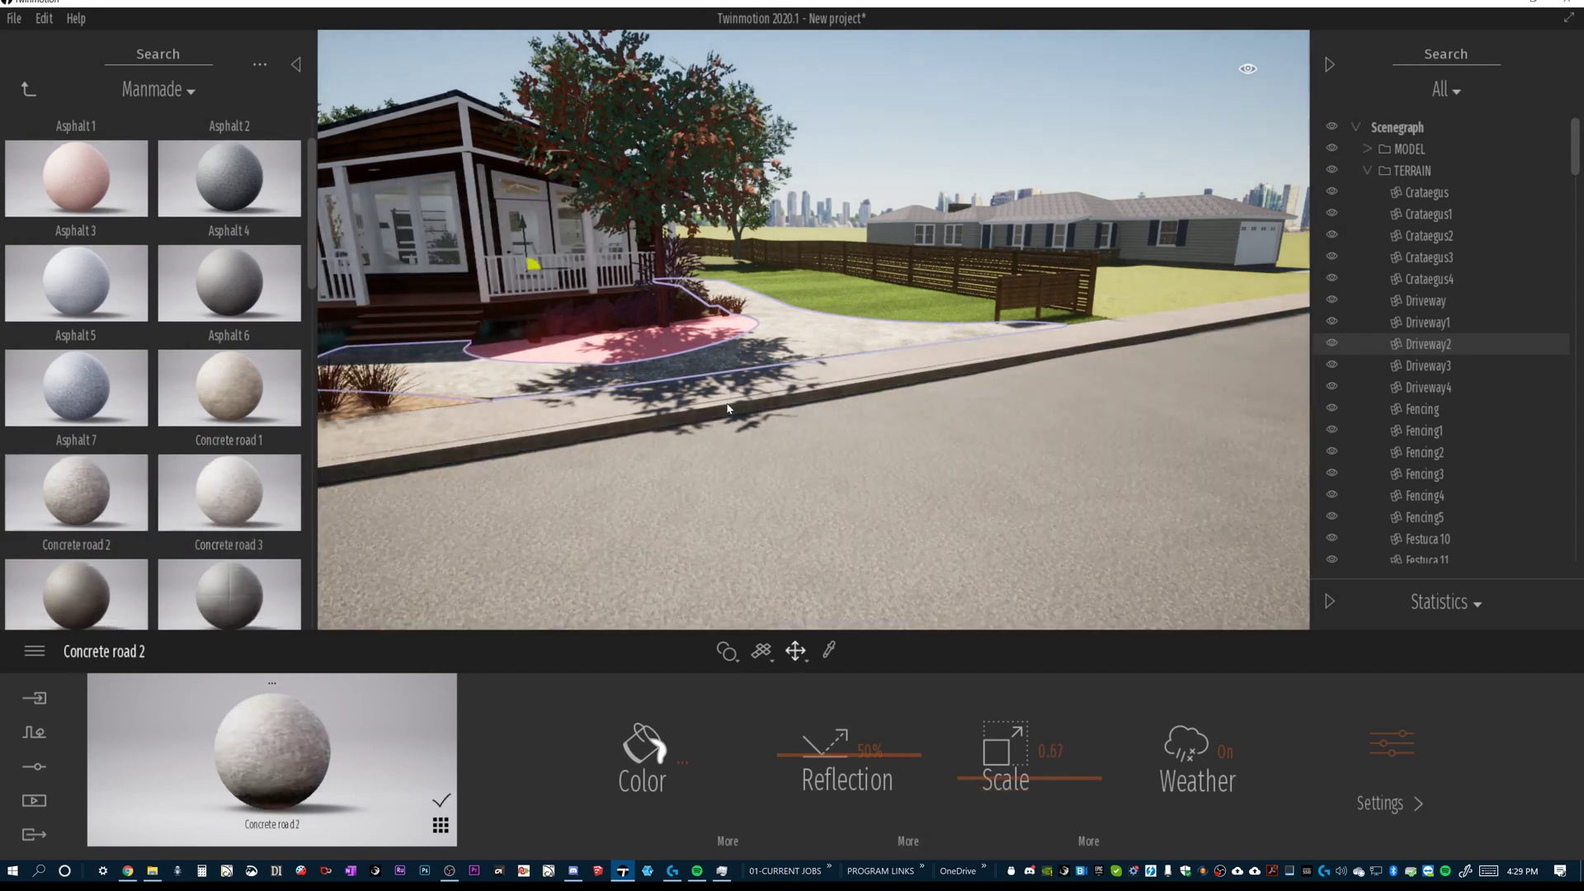
pyautogui.moveTo(224, 487); pyautogui.dragTo(726, 406)
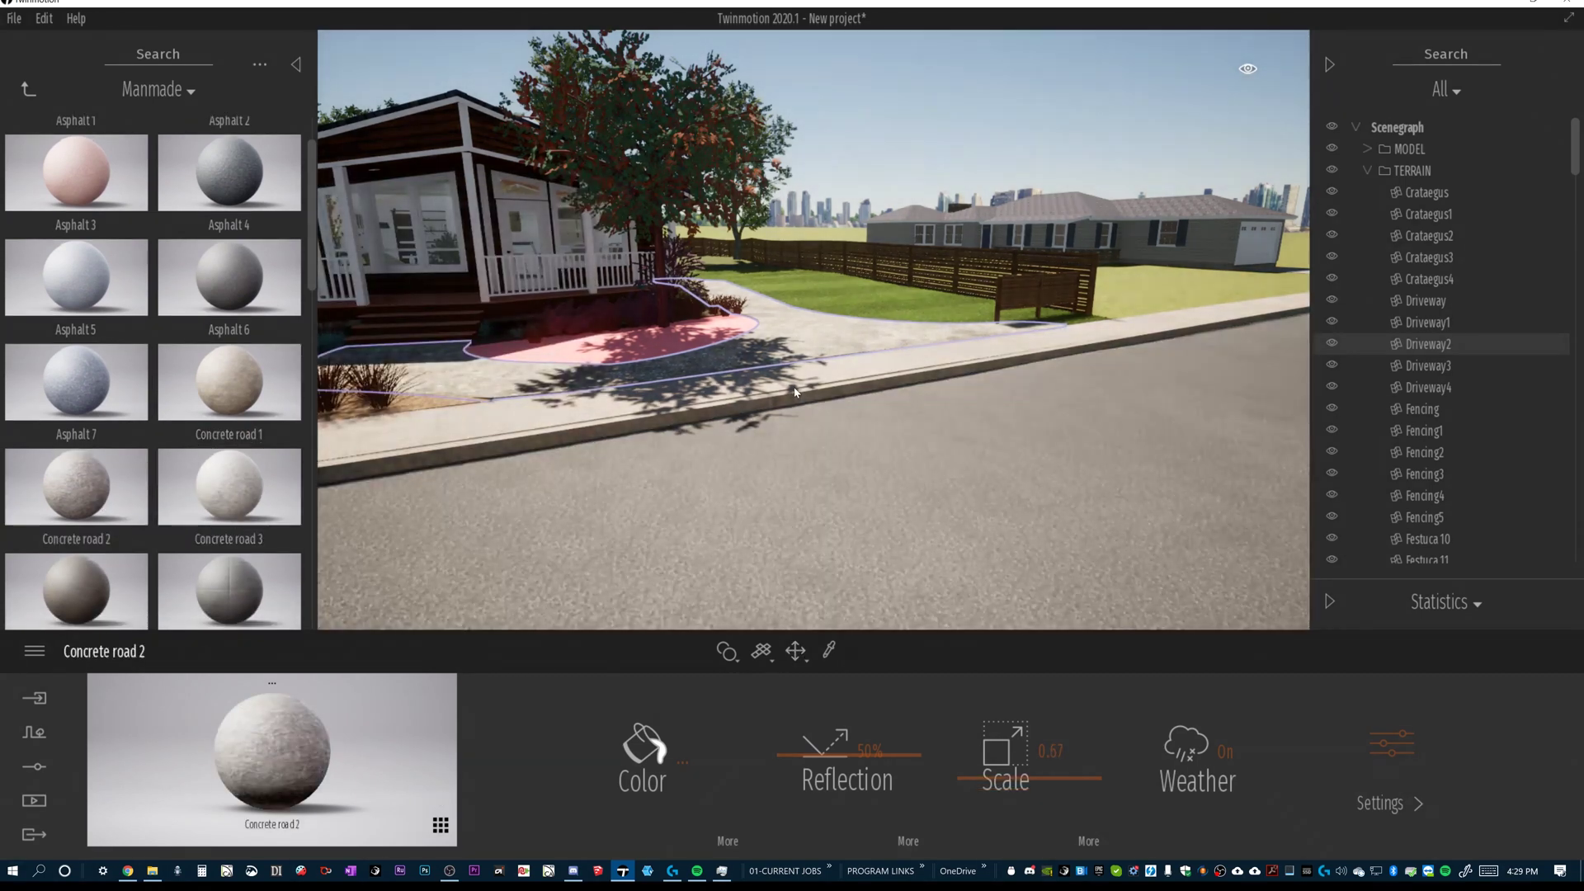
pyautogui.scroll(-1, 222, 594)
pyautogui.moveTo(223, 595); pyautogui.dragTo(607, 416)
# Try Asphalt 4 on the driveway beside the house, and replace it with Asphalt 2.
pyautogui.moveTo(851, 439); pyautogui.dragTo(602, 421)
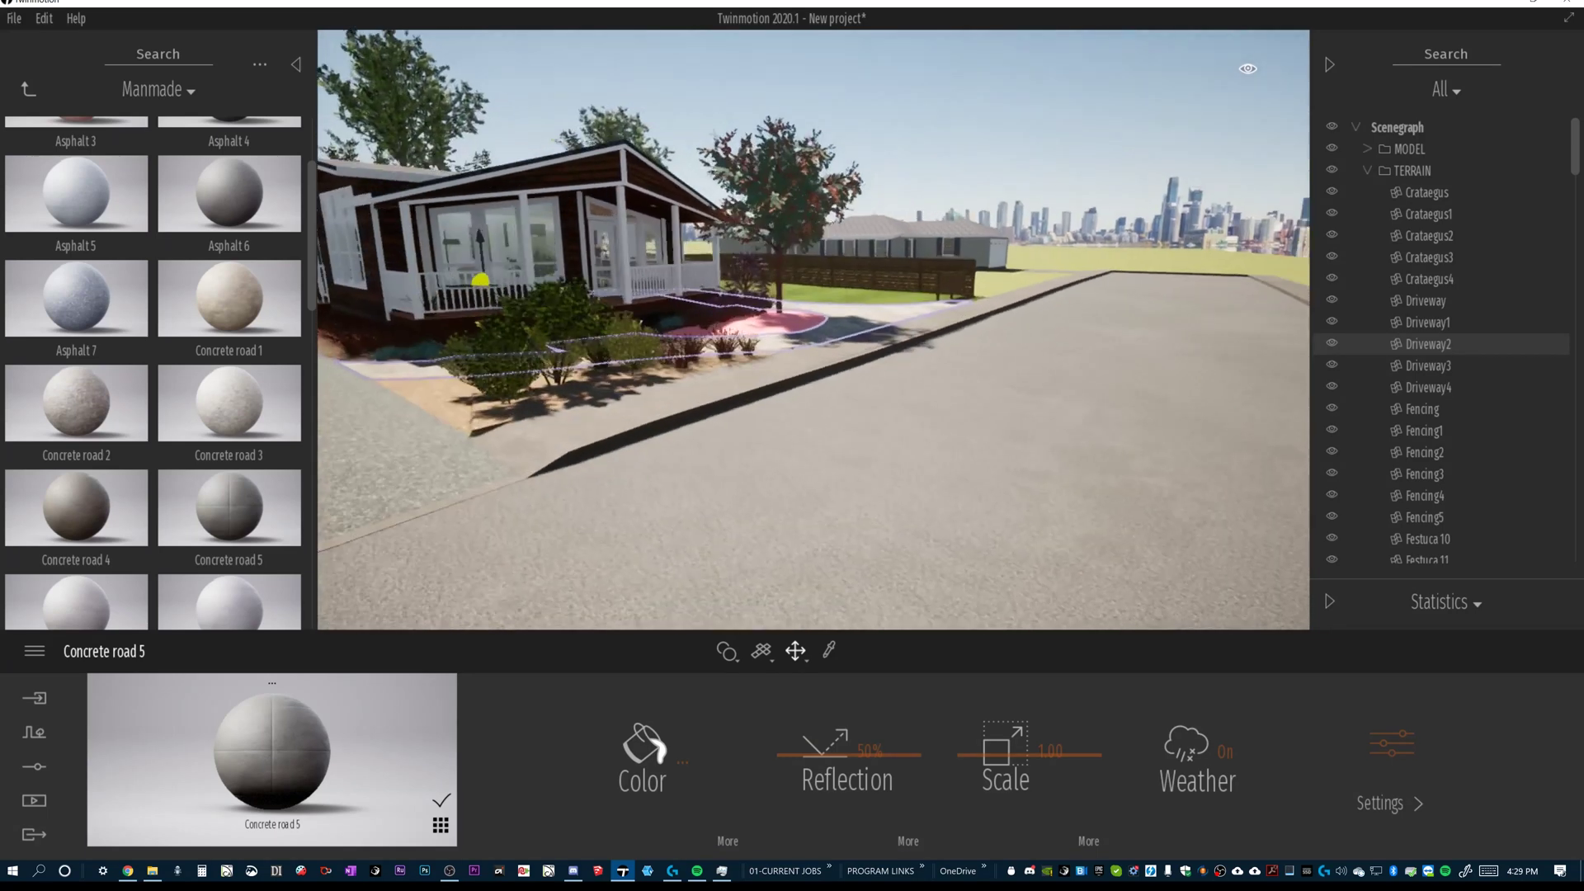
pyautogui.scroll(1, 211, 227)
pyautogui.moveTo(212, 228); pyautogui.dragTo(438, 495)
pyautogui.click(247, 149)
pyautogui.scroll(1, 240, 254)
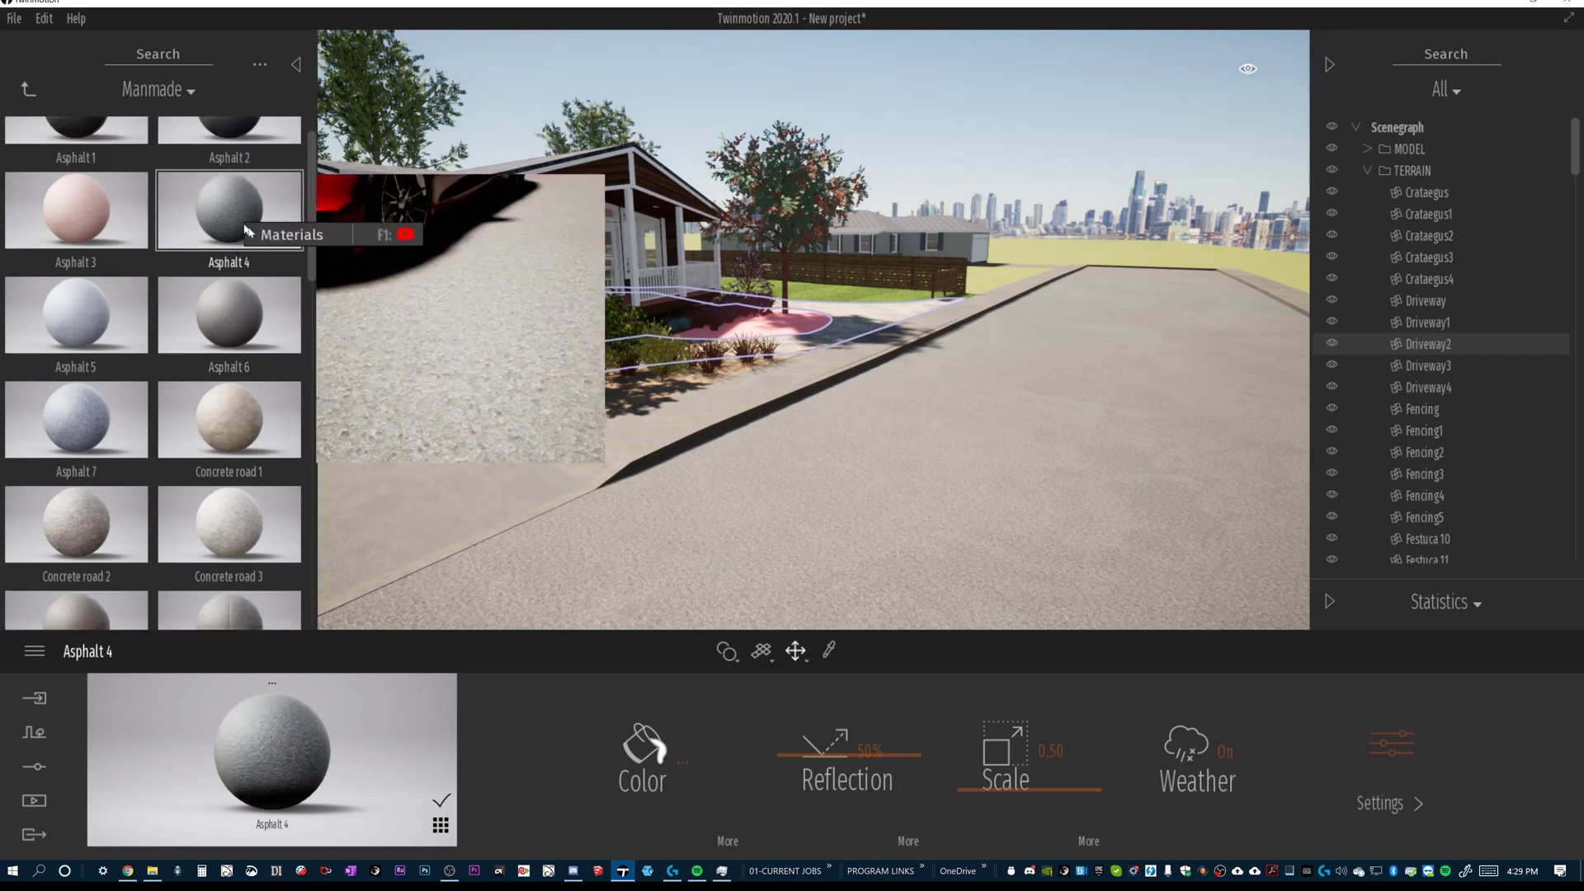
pyautogui.moveTo(229, 136); pyautogui.dragTo(437, 474)
pyautogui.moveTo(670, 439); pyautogui.dragTo(658, 299)
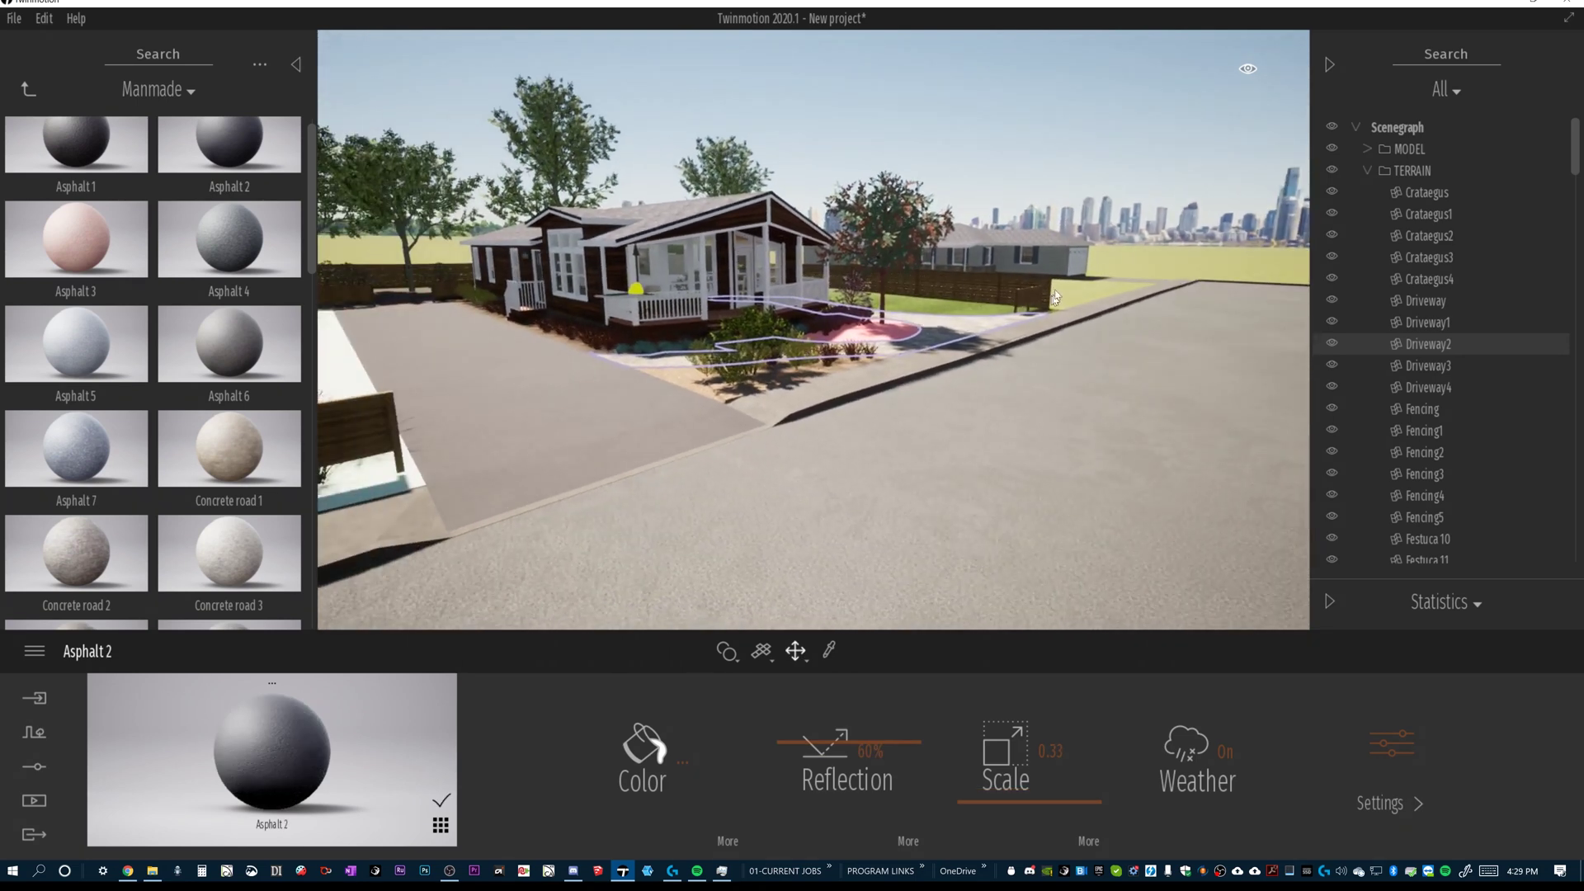
# Apply Forest ground 2 from the Nature materials to the planting bed by the sidewalk and Forest ground 1 to the bed along the porch.
pyautogui.scroll(5, 1082, 265)
pyautogui.scroll(5, 988, 293)
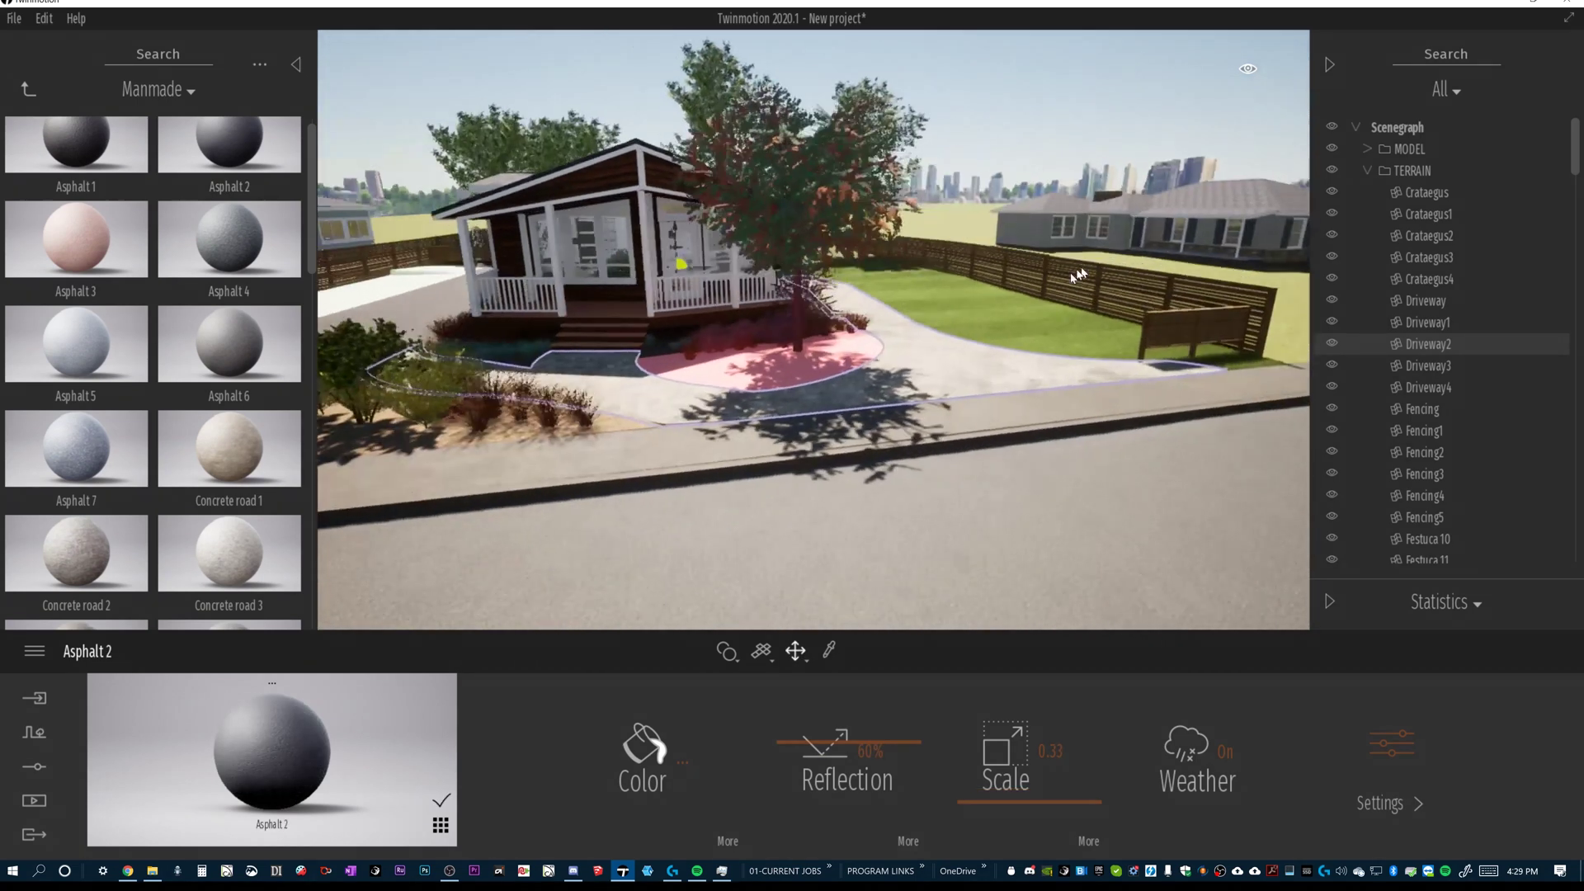
pyautogui.moveTo(627, 425); pyautogui.dragTo(557, 423)
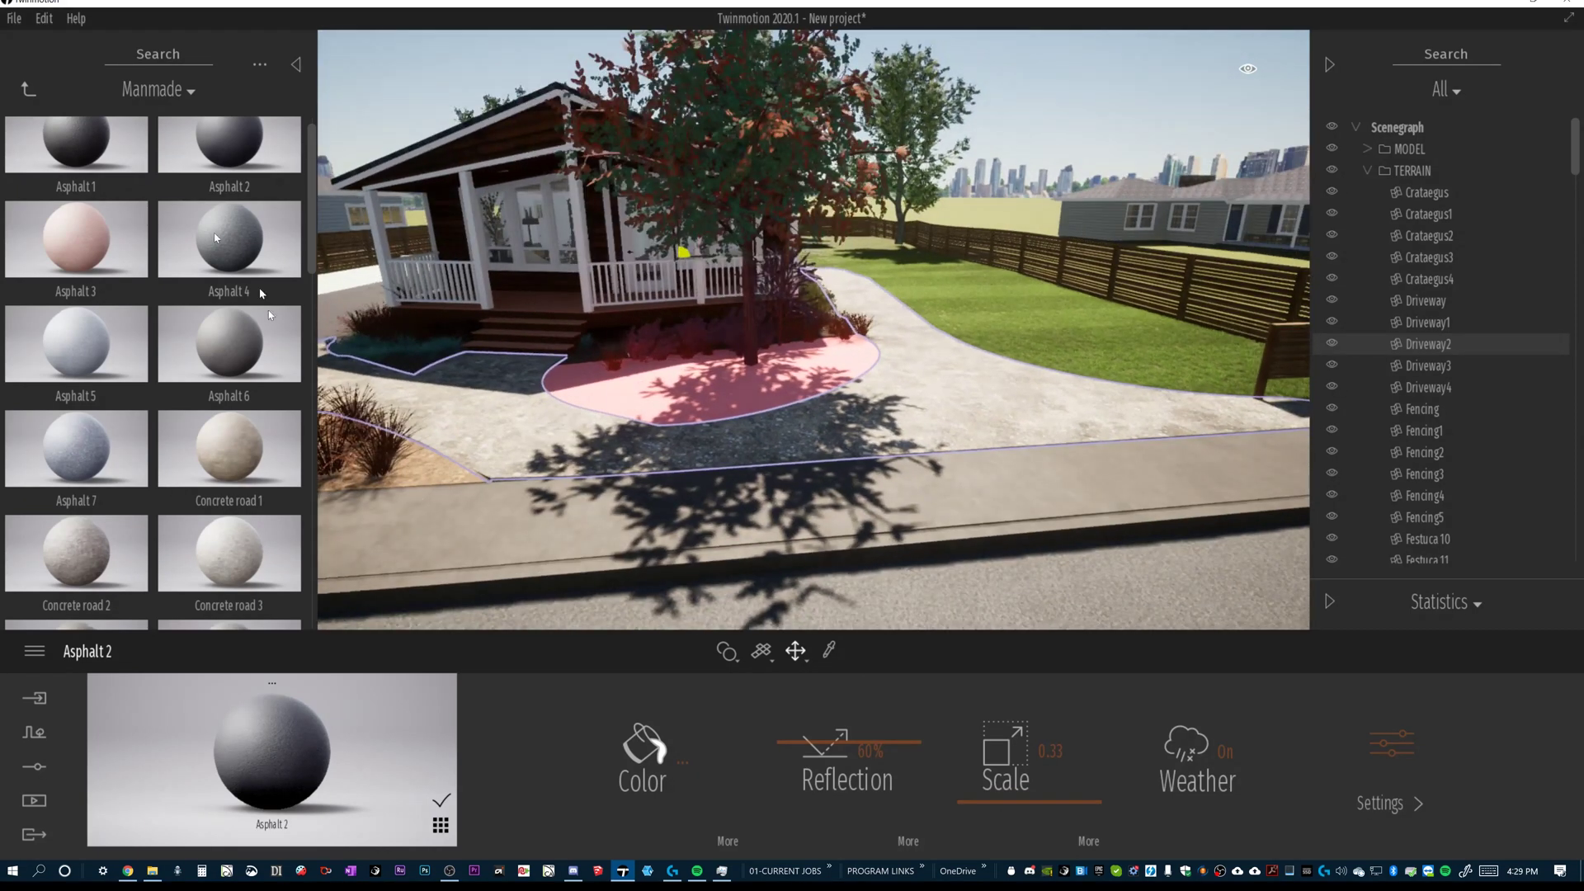
pyautogui.click(31, 83)
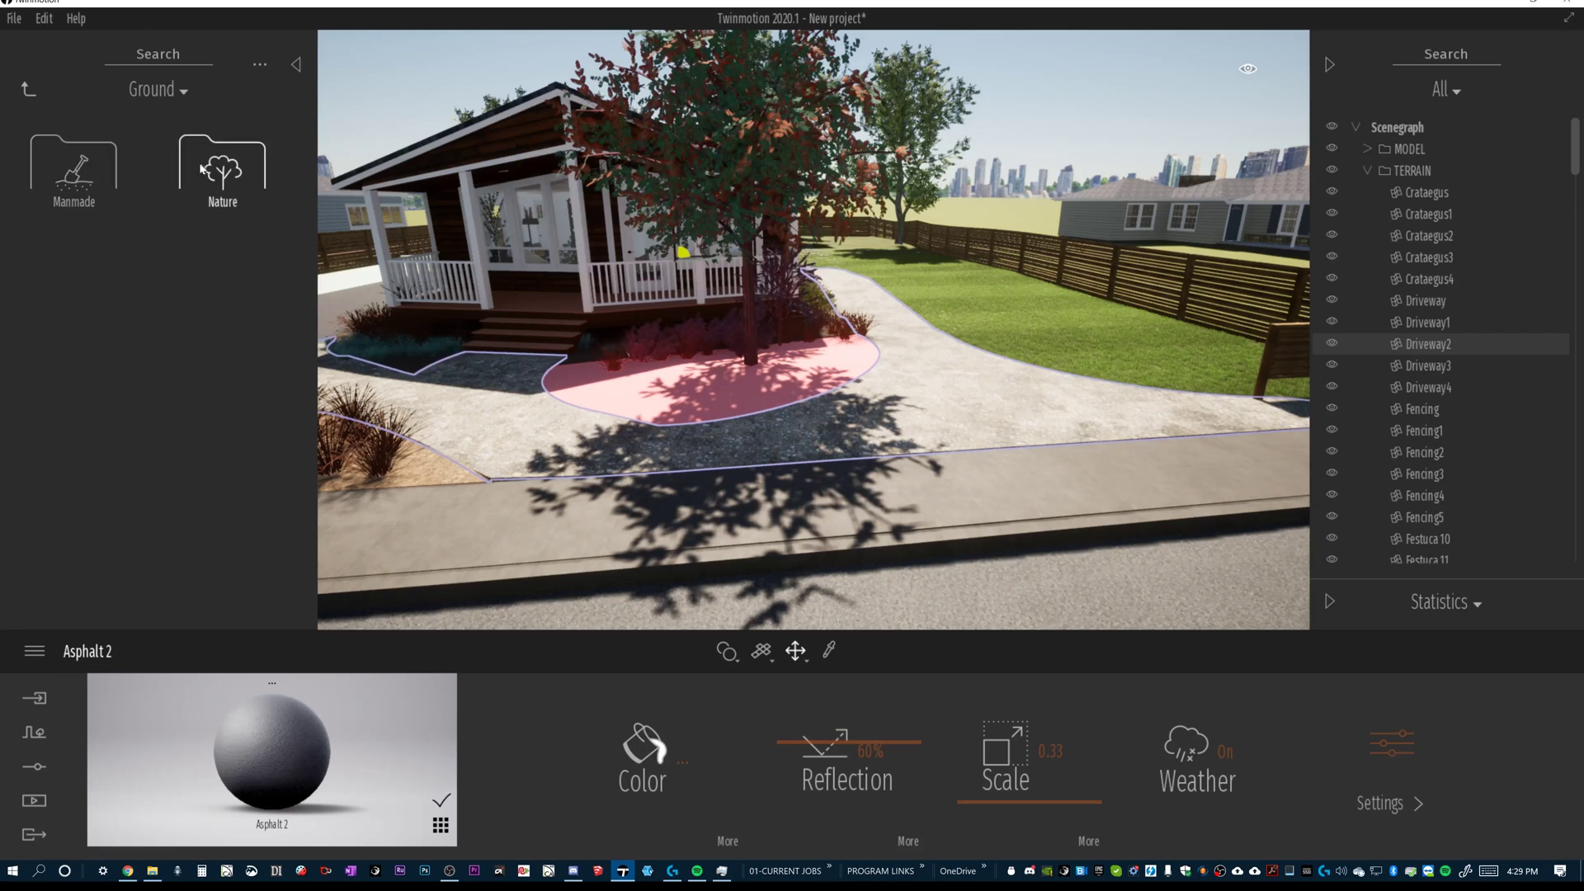
pyautogui.click(203, 169)
pyautogui.moveTo(245, 483); pyautogui.dragTo(462, 466)
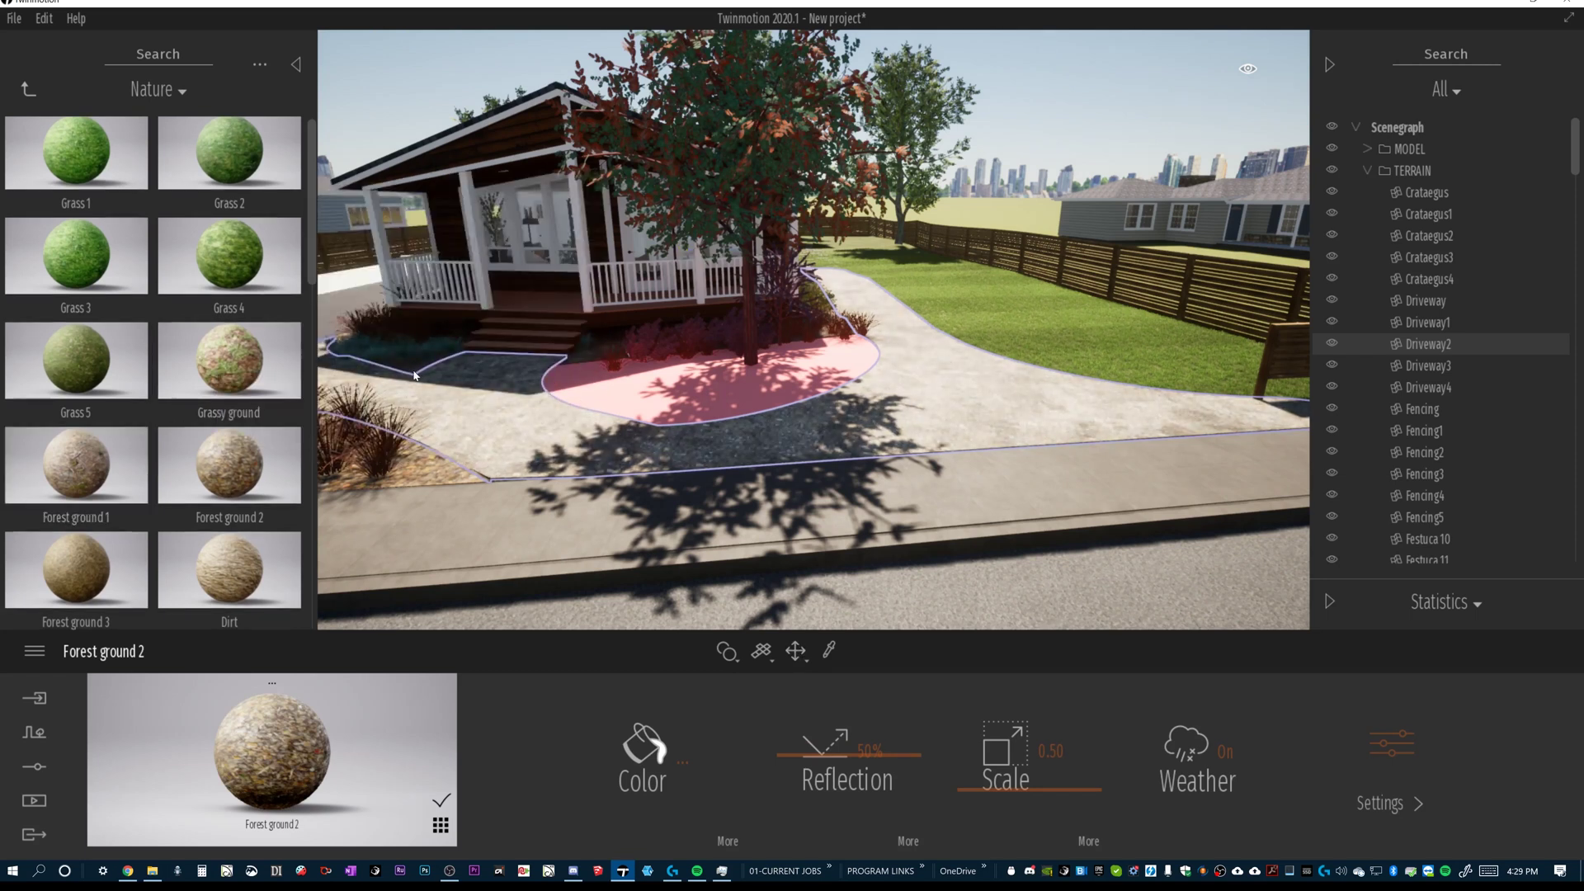
pyautogui.moveTo(528, 361); pyautogui.dragTo(578, 363)
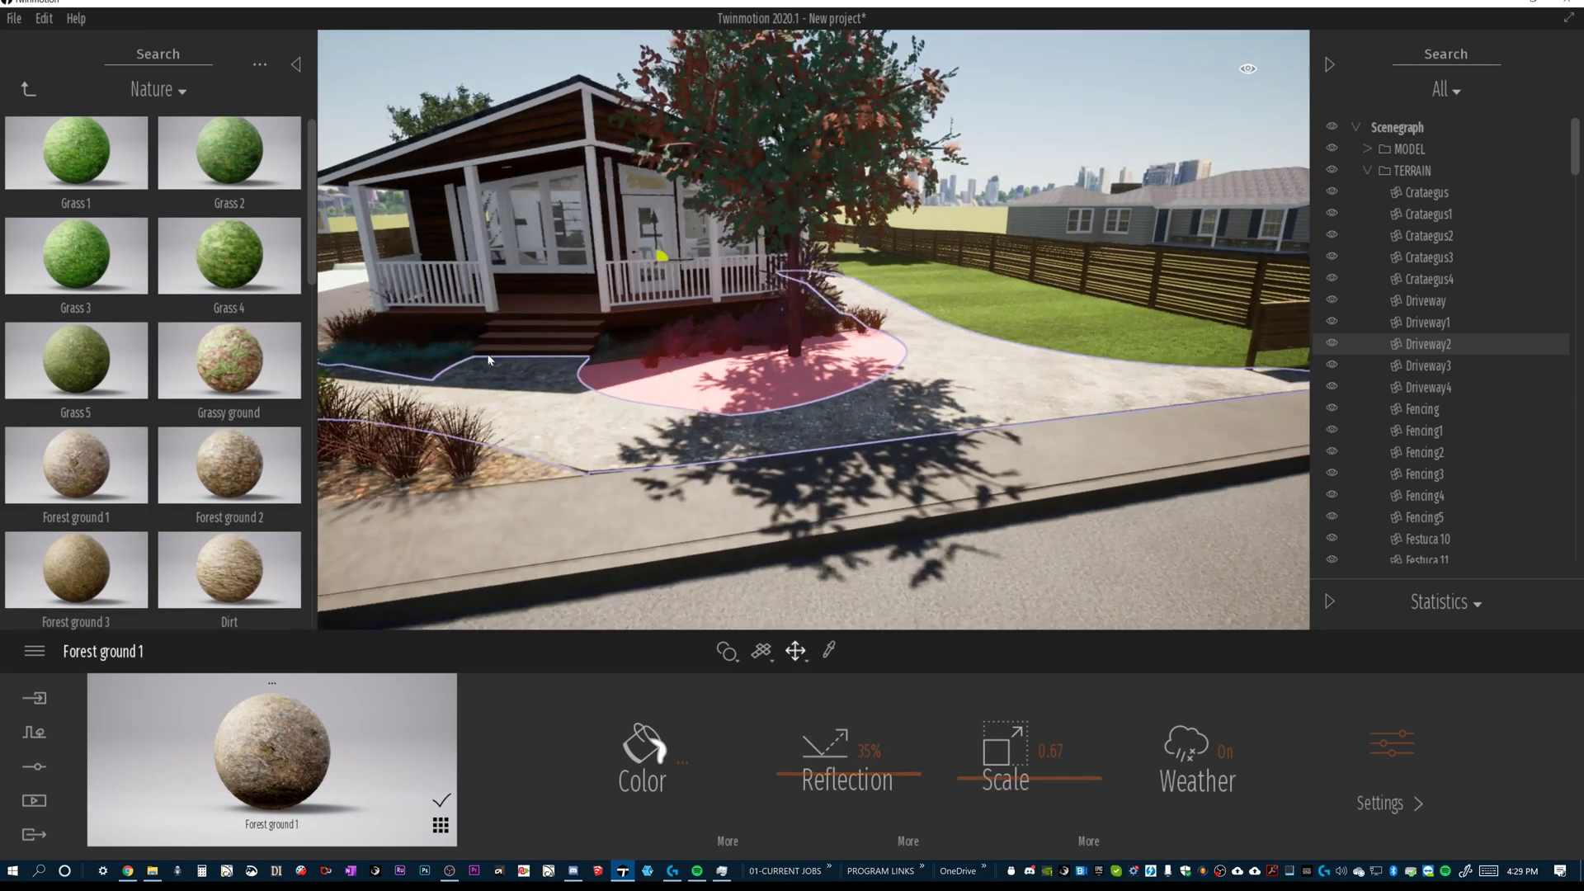
# Compare Grass 5, Grass 4 and other grass materials on the white strip between driveway and fence, and settle on Grass 1.
pyautogui.moveTo(577, 363); pyautogui.dragTo(462, 372, button='right')
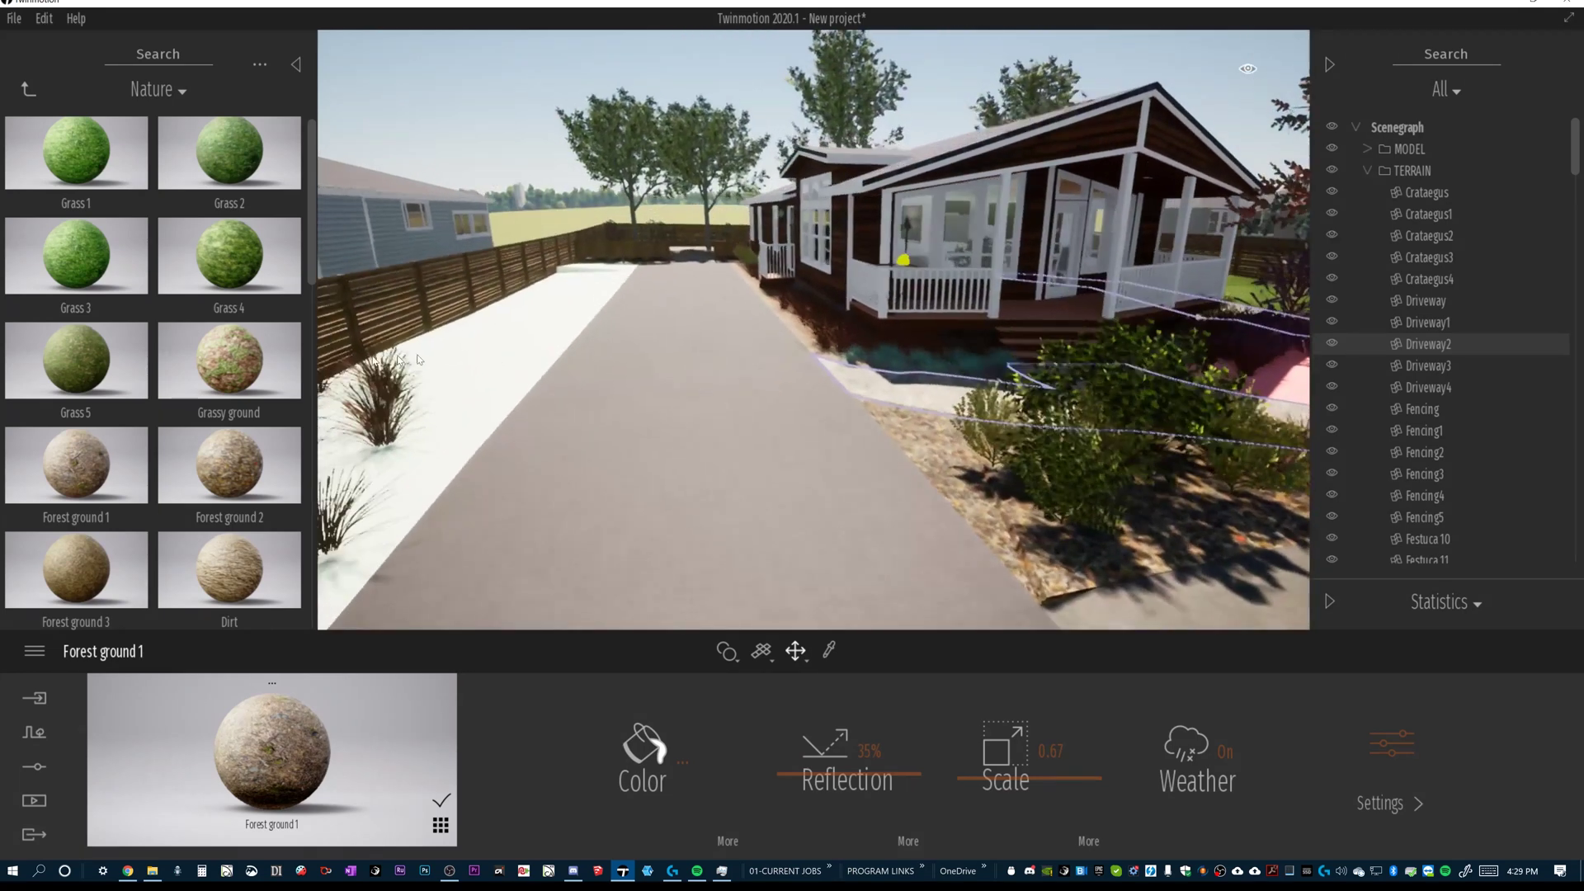
pyautogui.moveTo(69, 360)
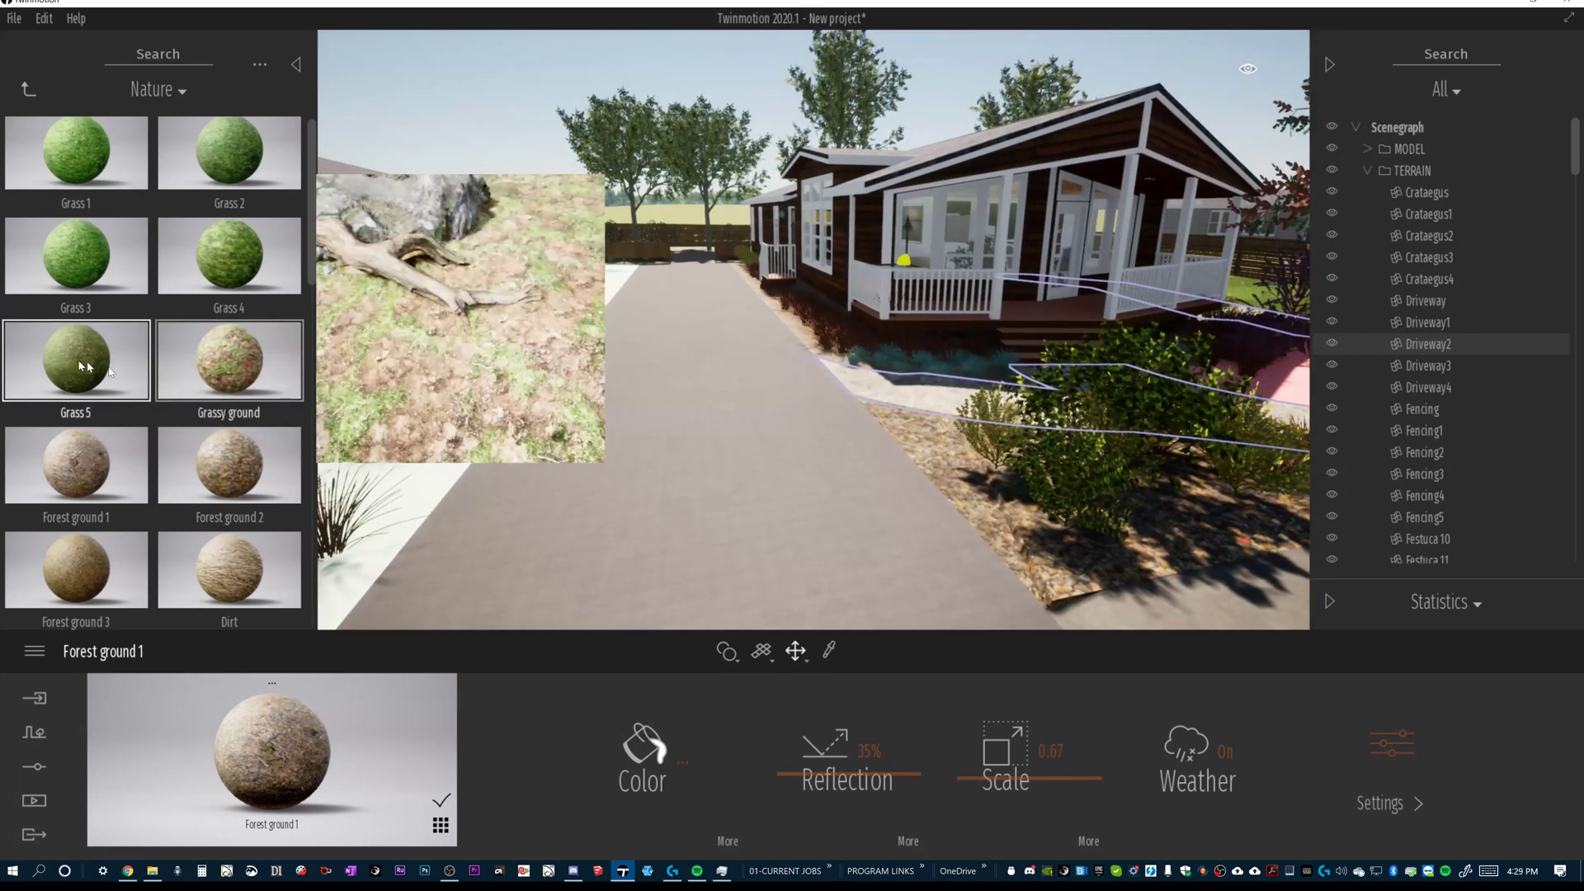
pyautogui.moveTo(69, 360); pyautogui.dragTo(413, 388)
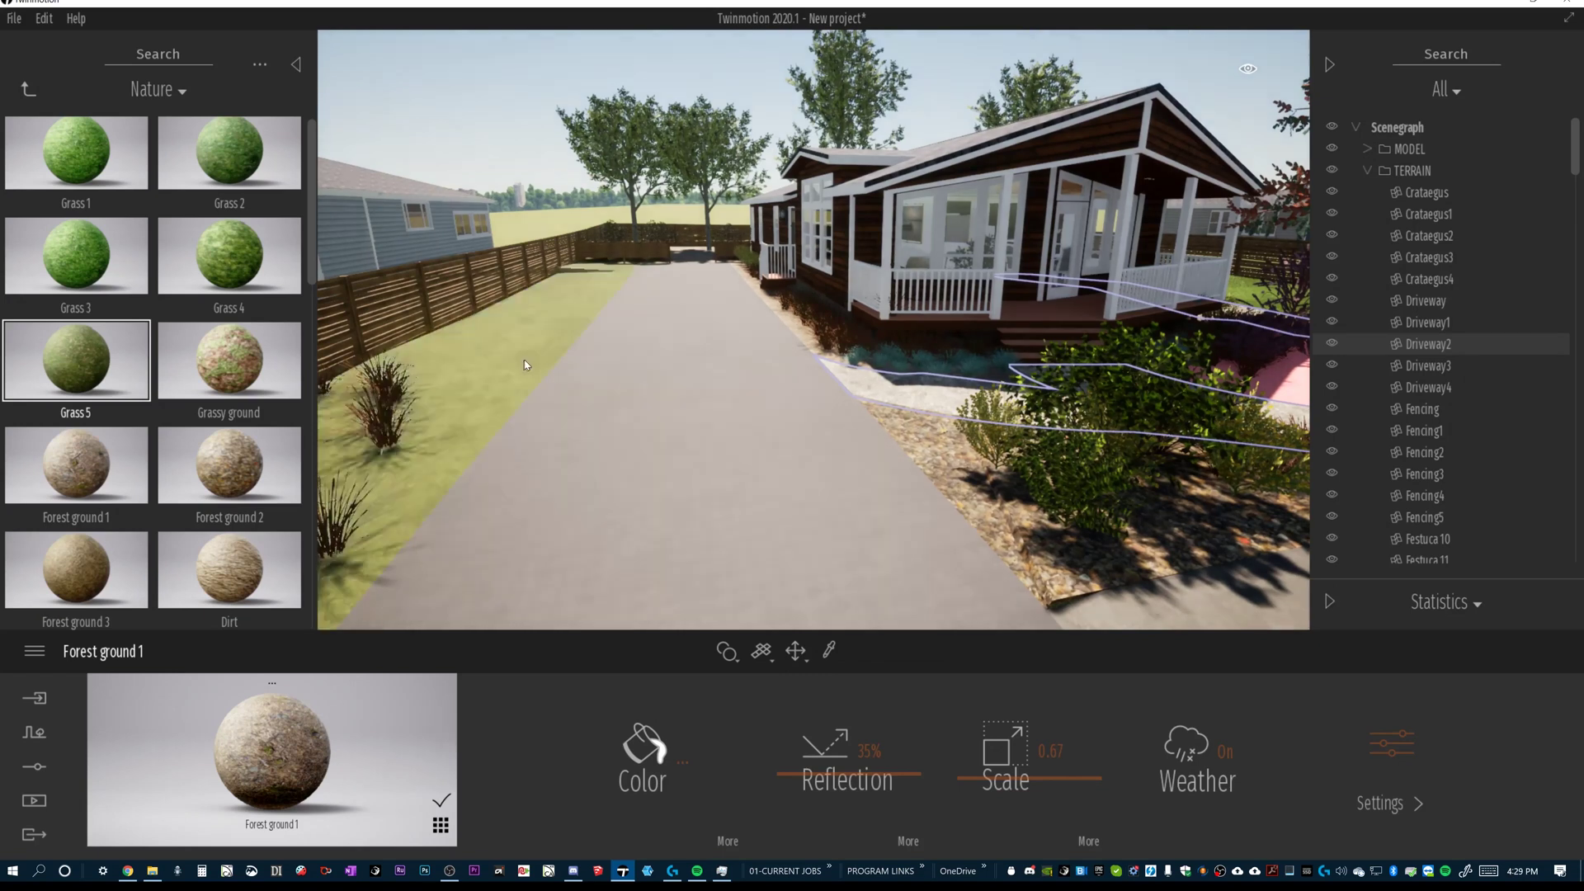
pyautogui.moveTo(229, 255); pyautogui.dragTo(521, 324)
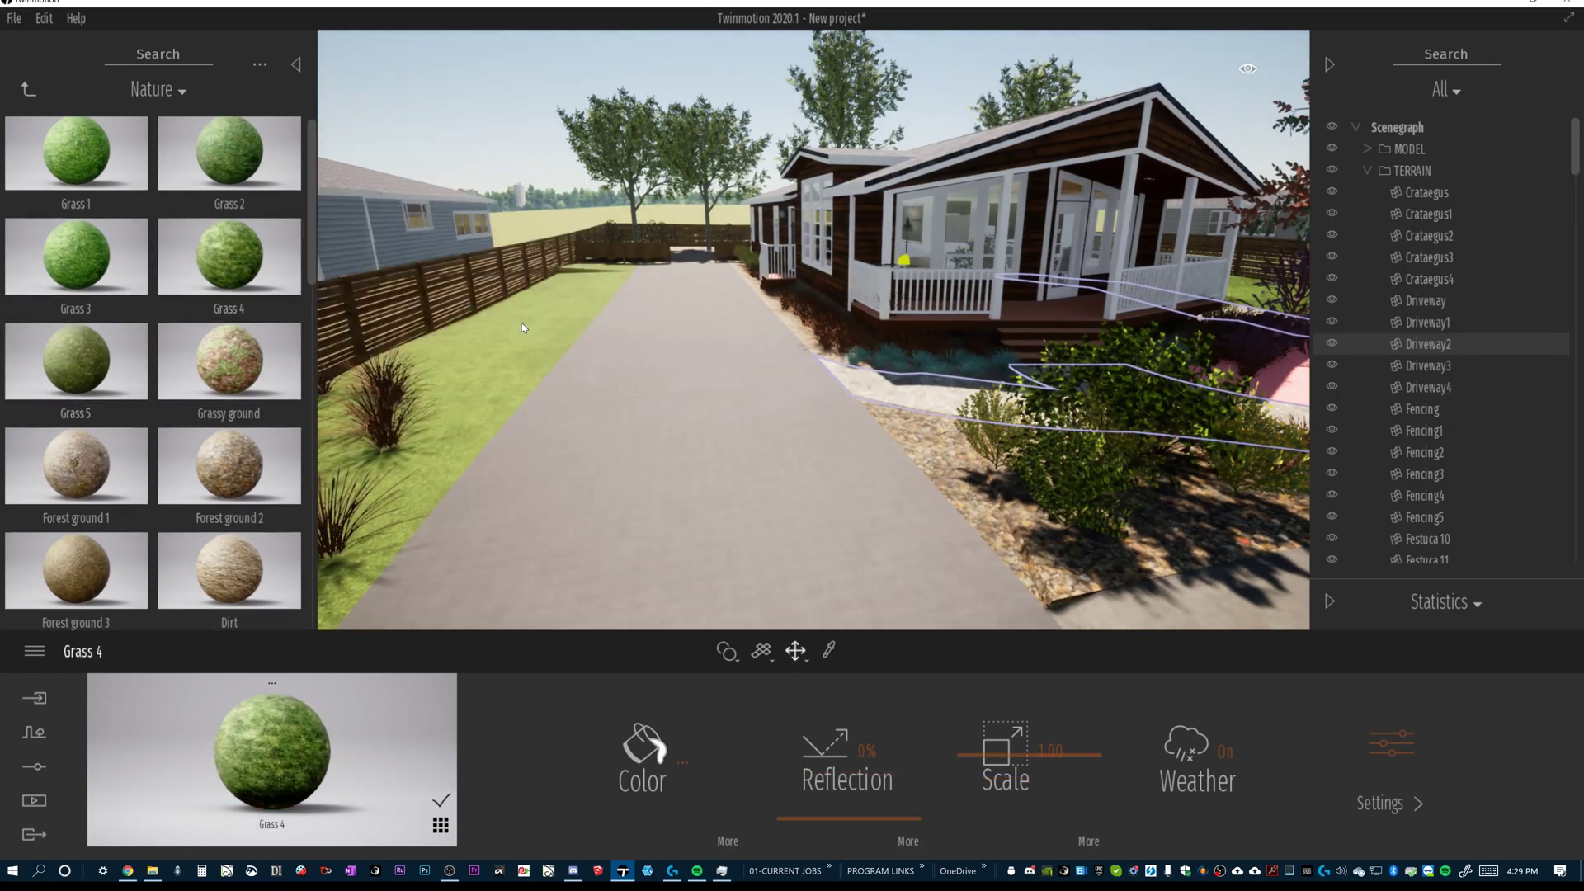
pyautogui.moveTo(76, 256); pyautogui.dragTo(553, 326)
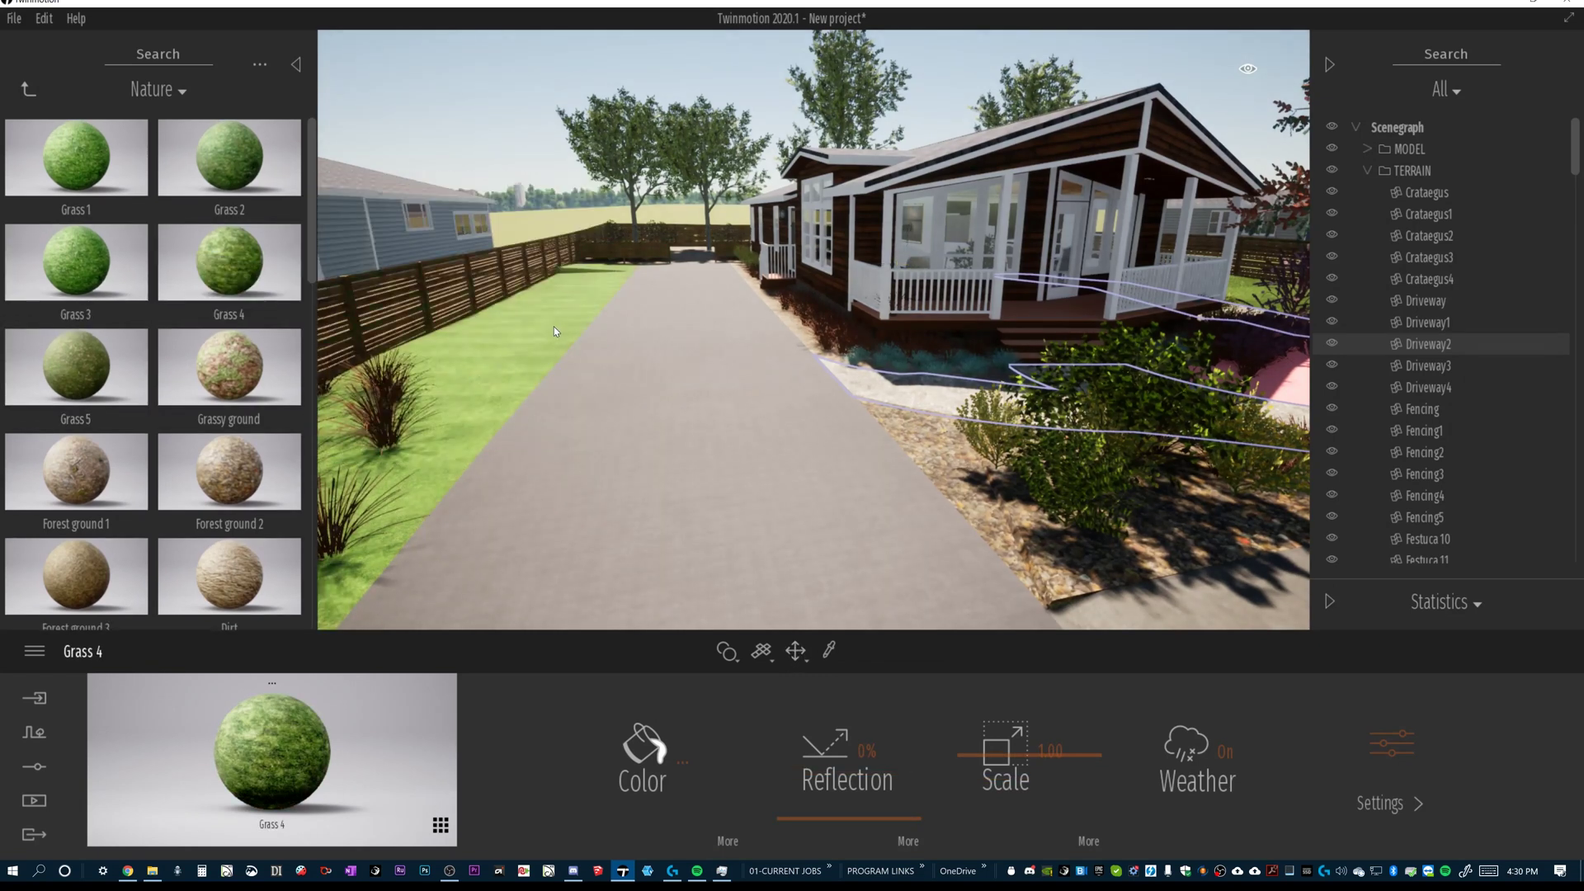
pyautogui.moveTo(229, 256); pyautogui.dragTo(485, 369)
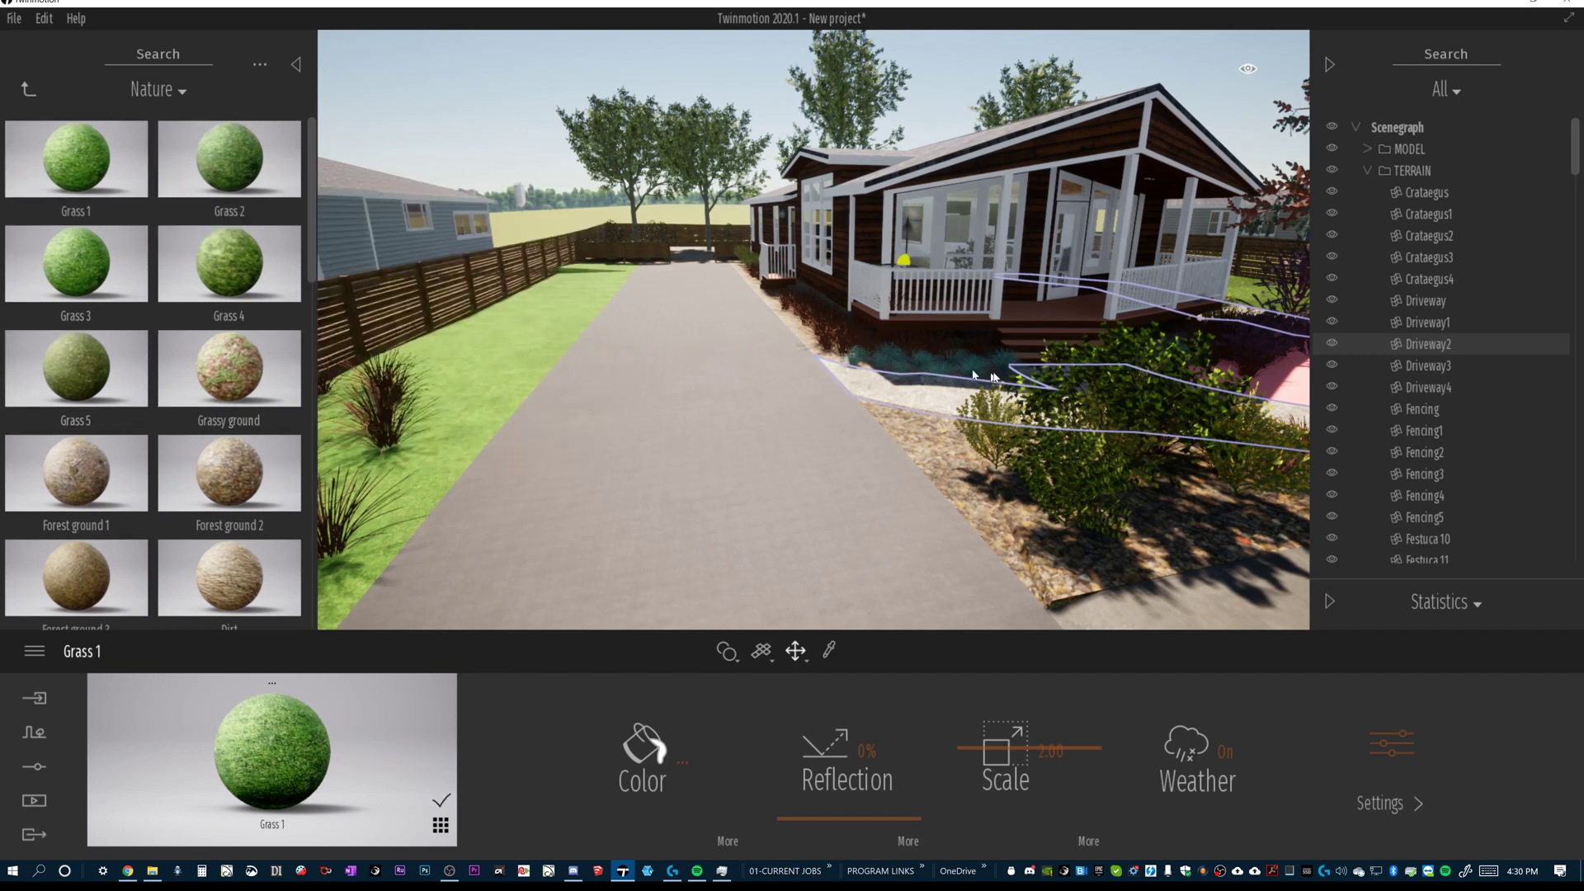
# Apply the Grassy ground material to the red planting bed around the tree in front of the porch.
pyautogui.moveTo(904, 343); pyautogui.dragTo(809, 350)
pyautogui.moveTo(1065, 330); pyautogui.dragTo(720, 467)
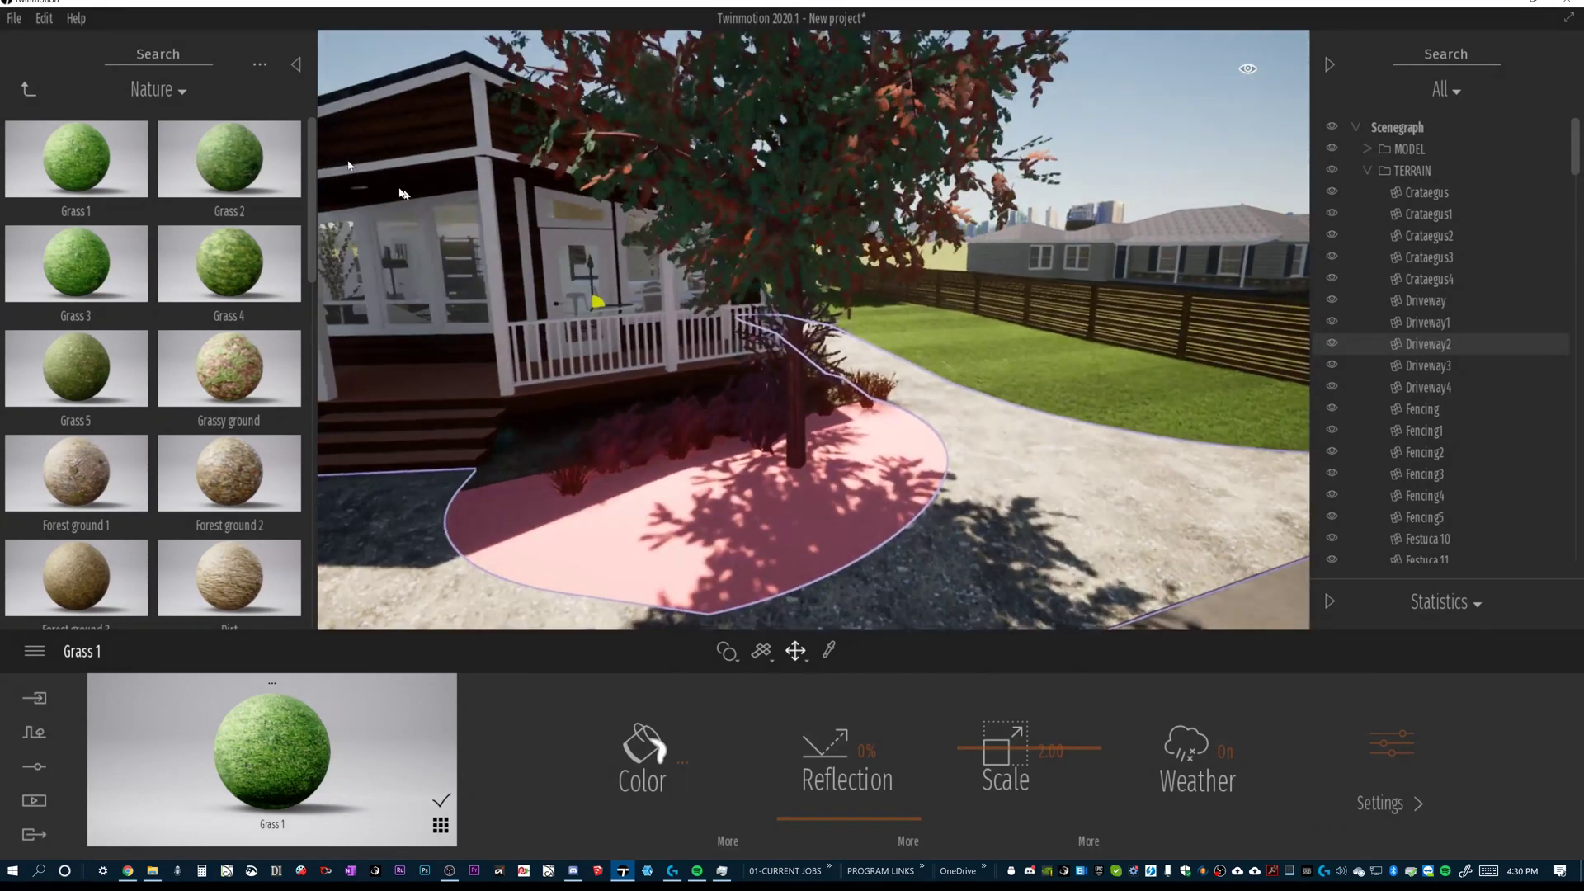
pyautogui.moveTo(206, 172)
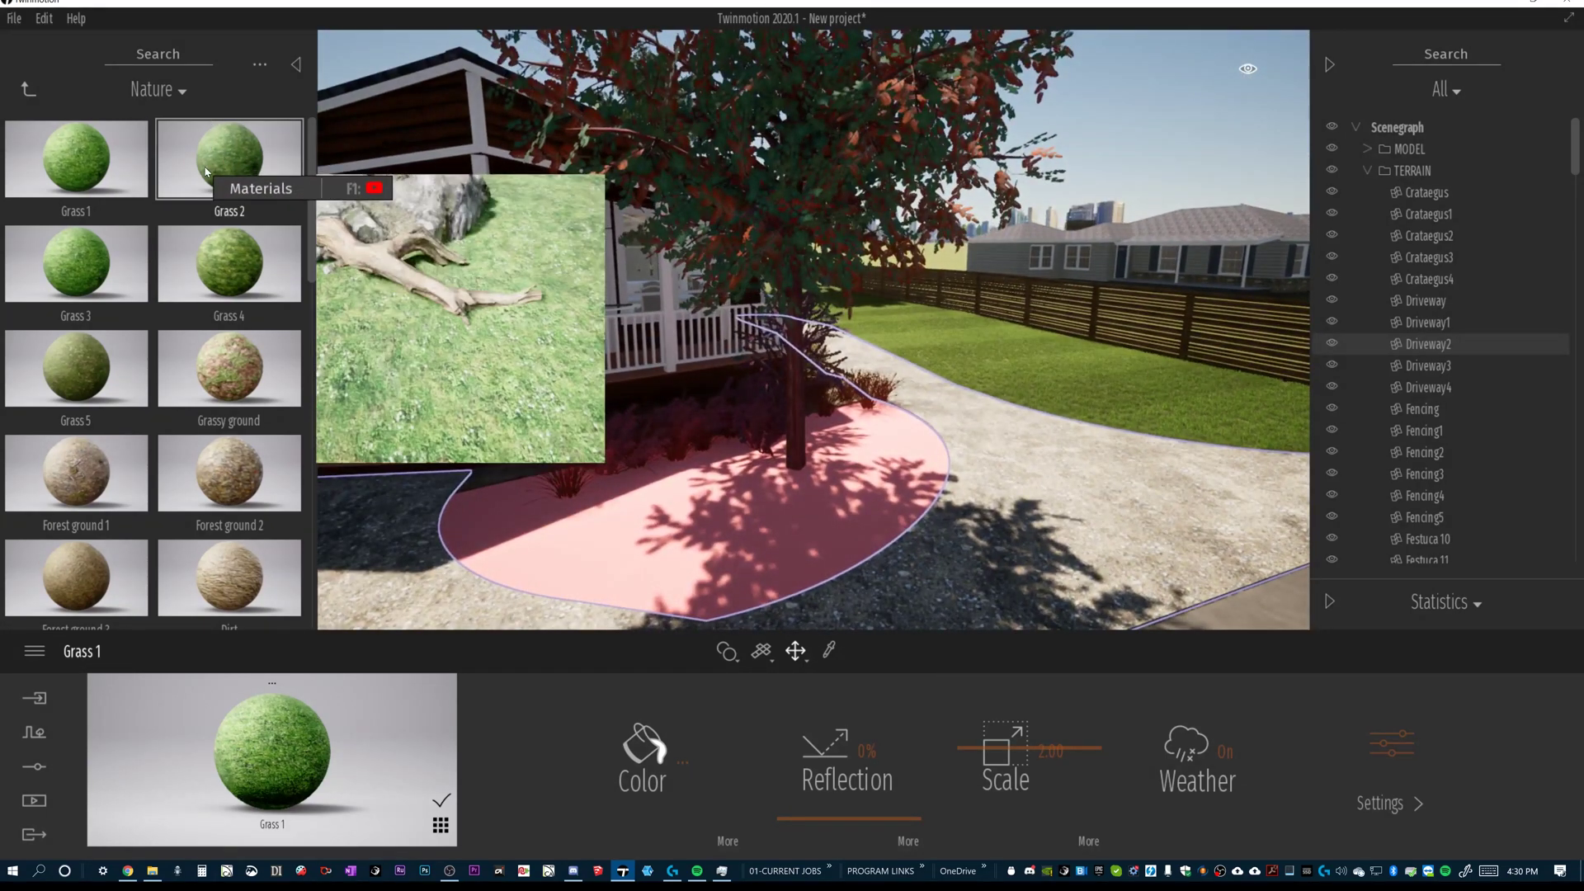
pyautogui.moveTo(247, 368); pyautogui.dragTo(734, 567)
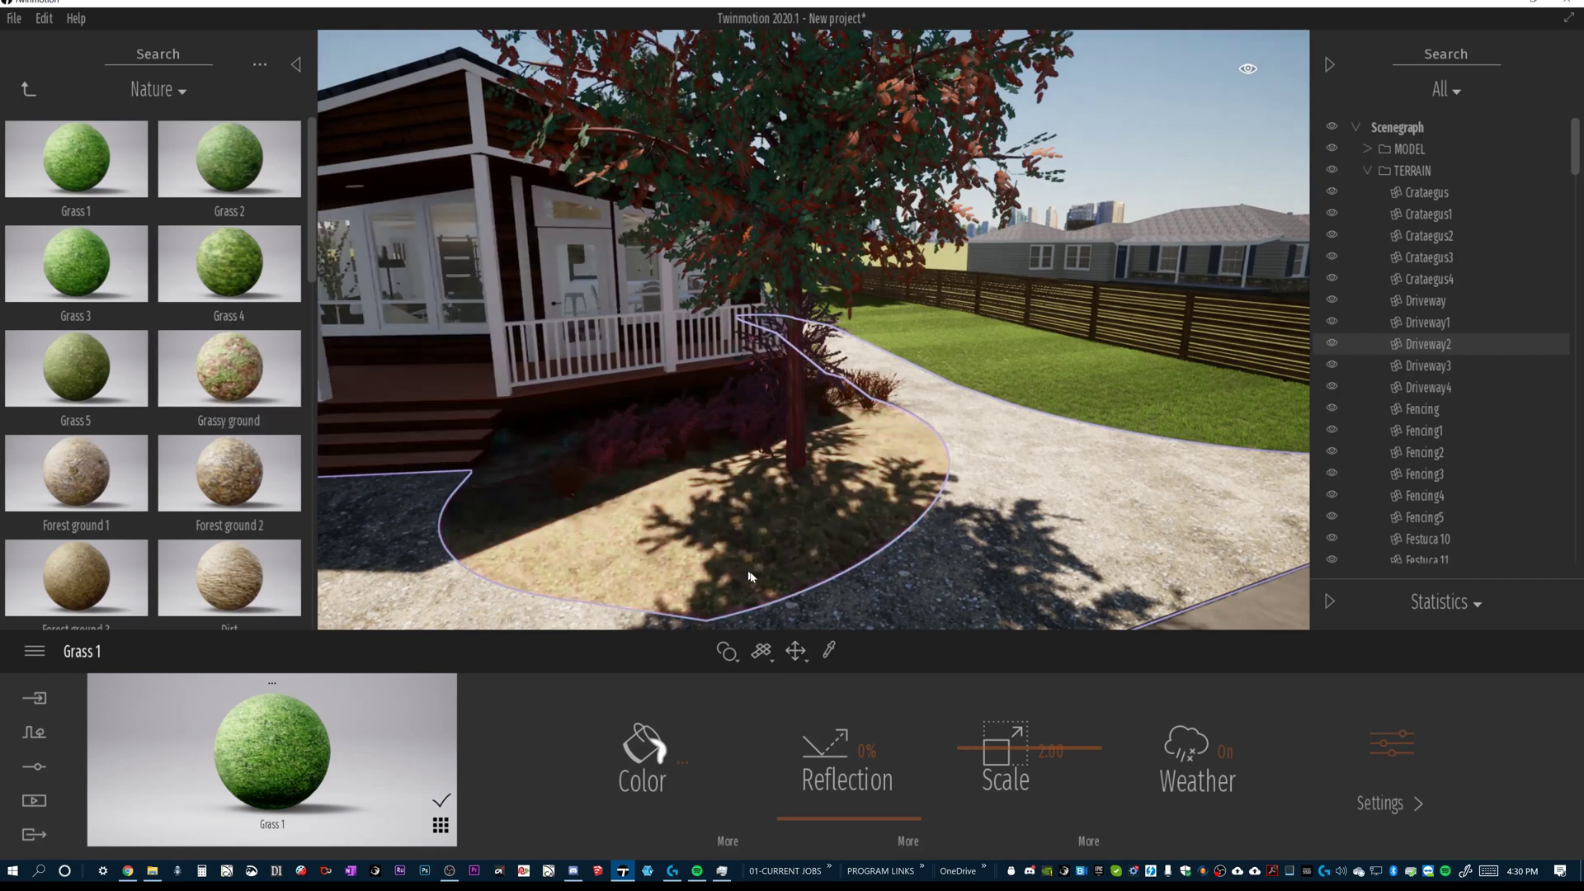
pyautogui.moveTo(605, 311); pyautogui.dragTo(597, 302)
pyautogui.scroll(-5, 785, 483)
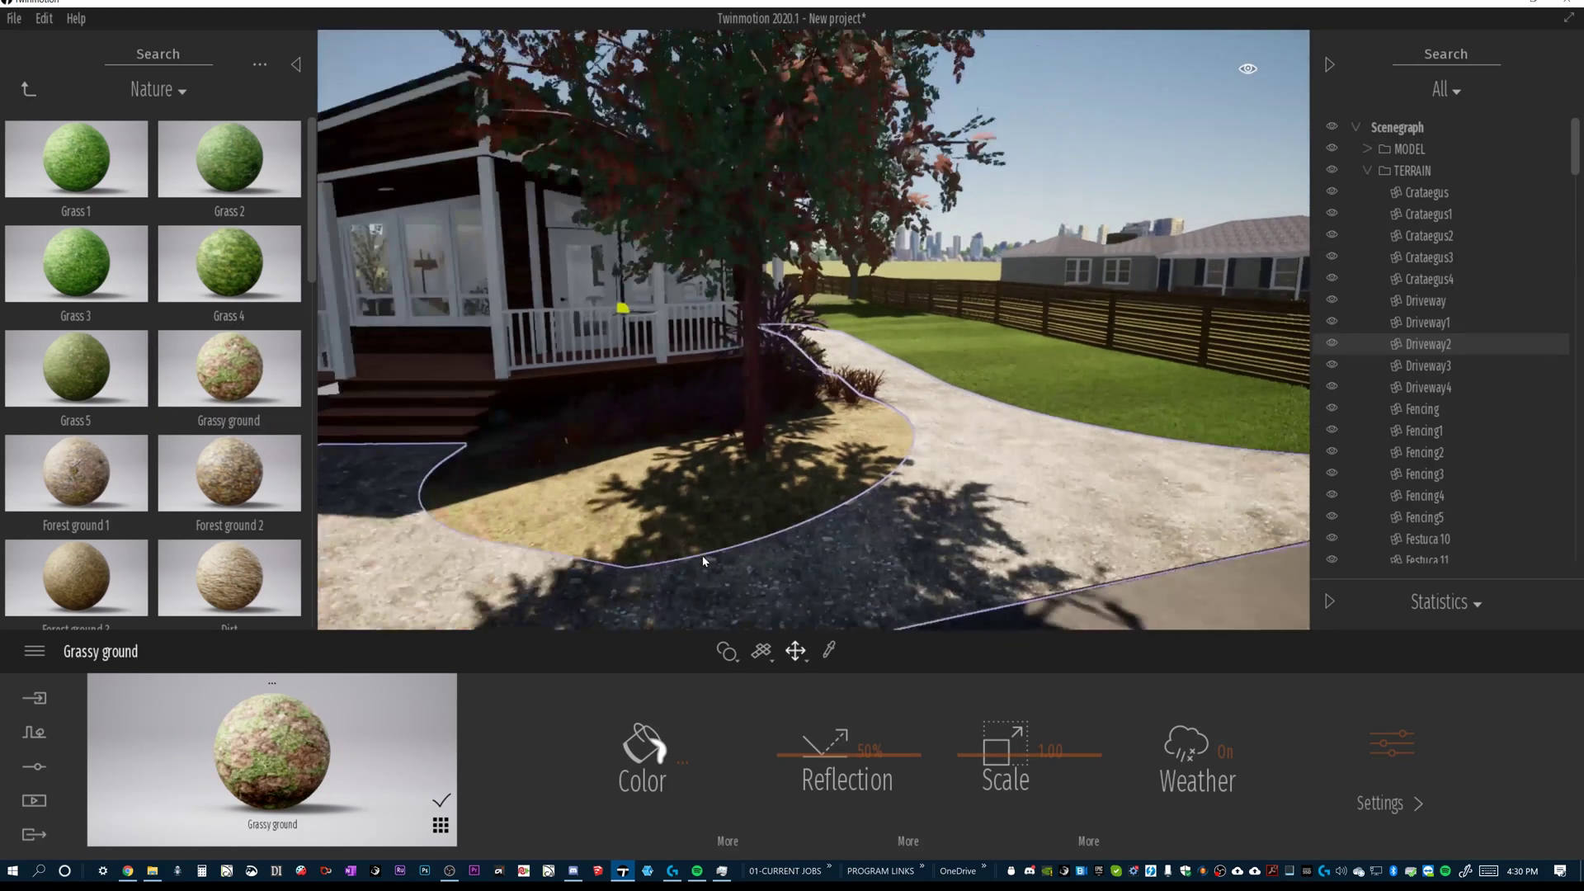
pyautogui.scroll(3, 786, 483)
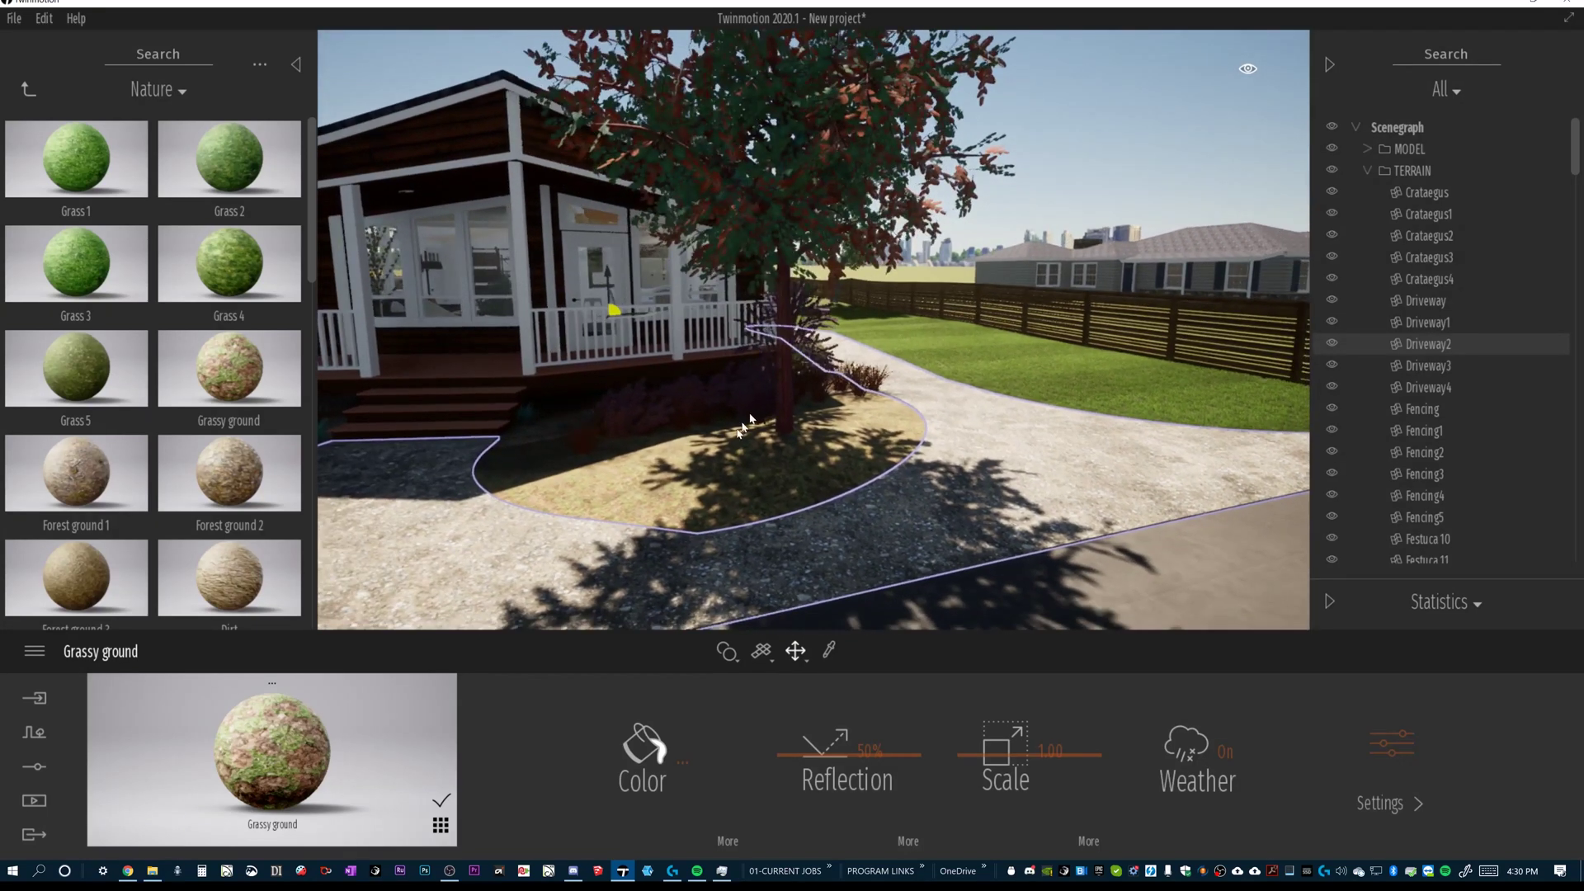
pyautogui.scroll(2, 669, 493)
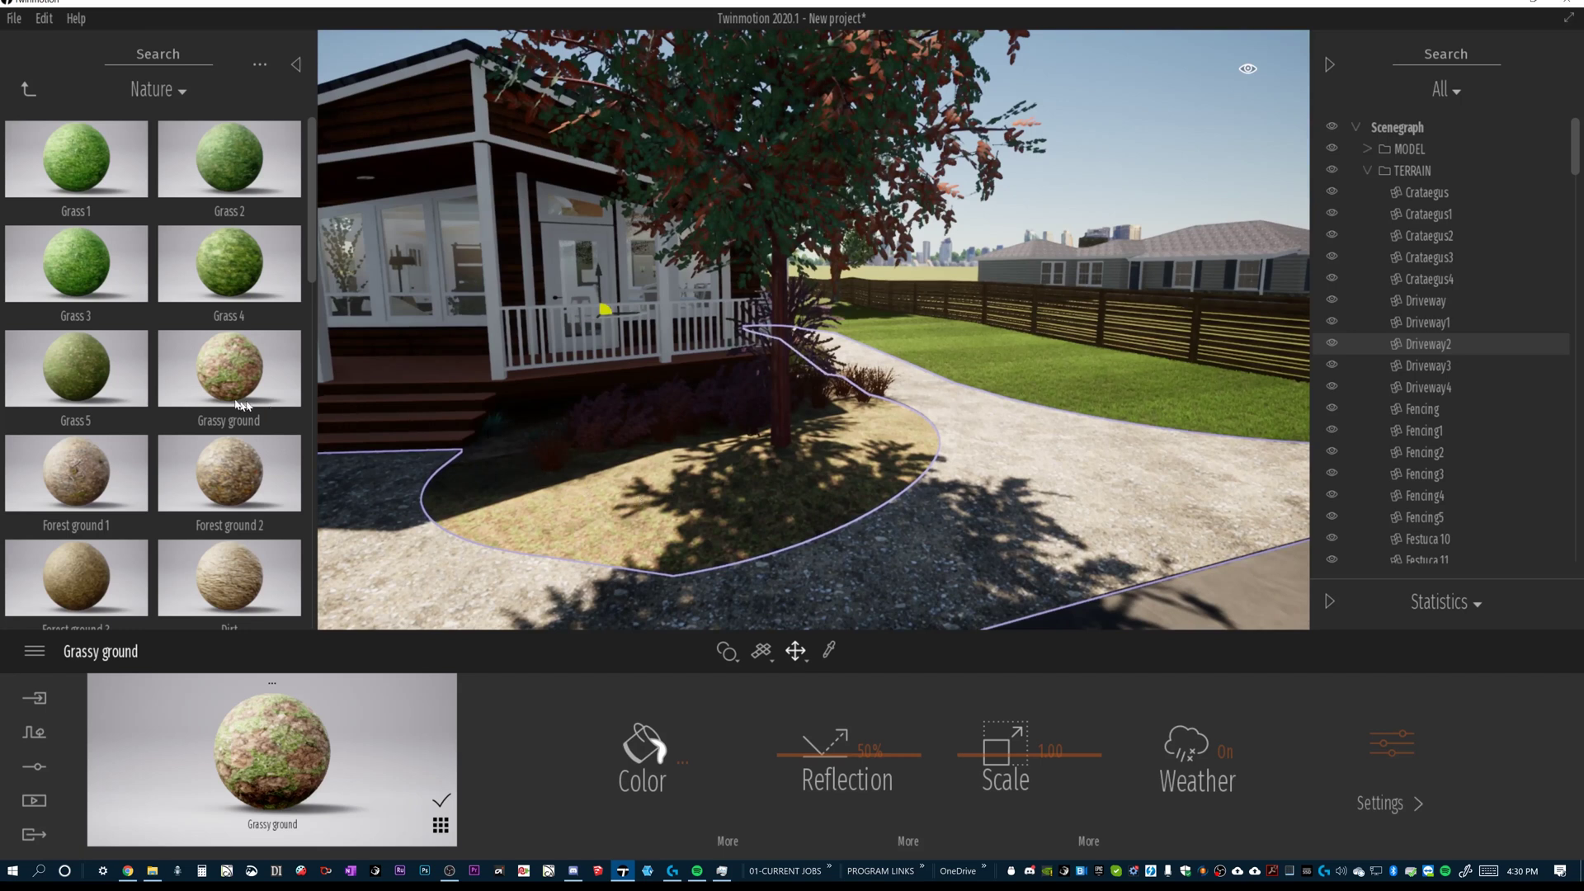
# Start Vegetation Paint and load Long grass 03 from the Grass and flowers library as the plant for painting.
pyautogui.click(26, 91)
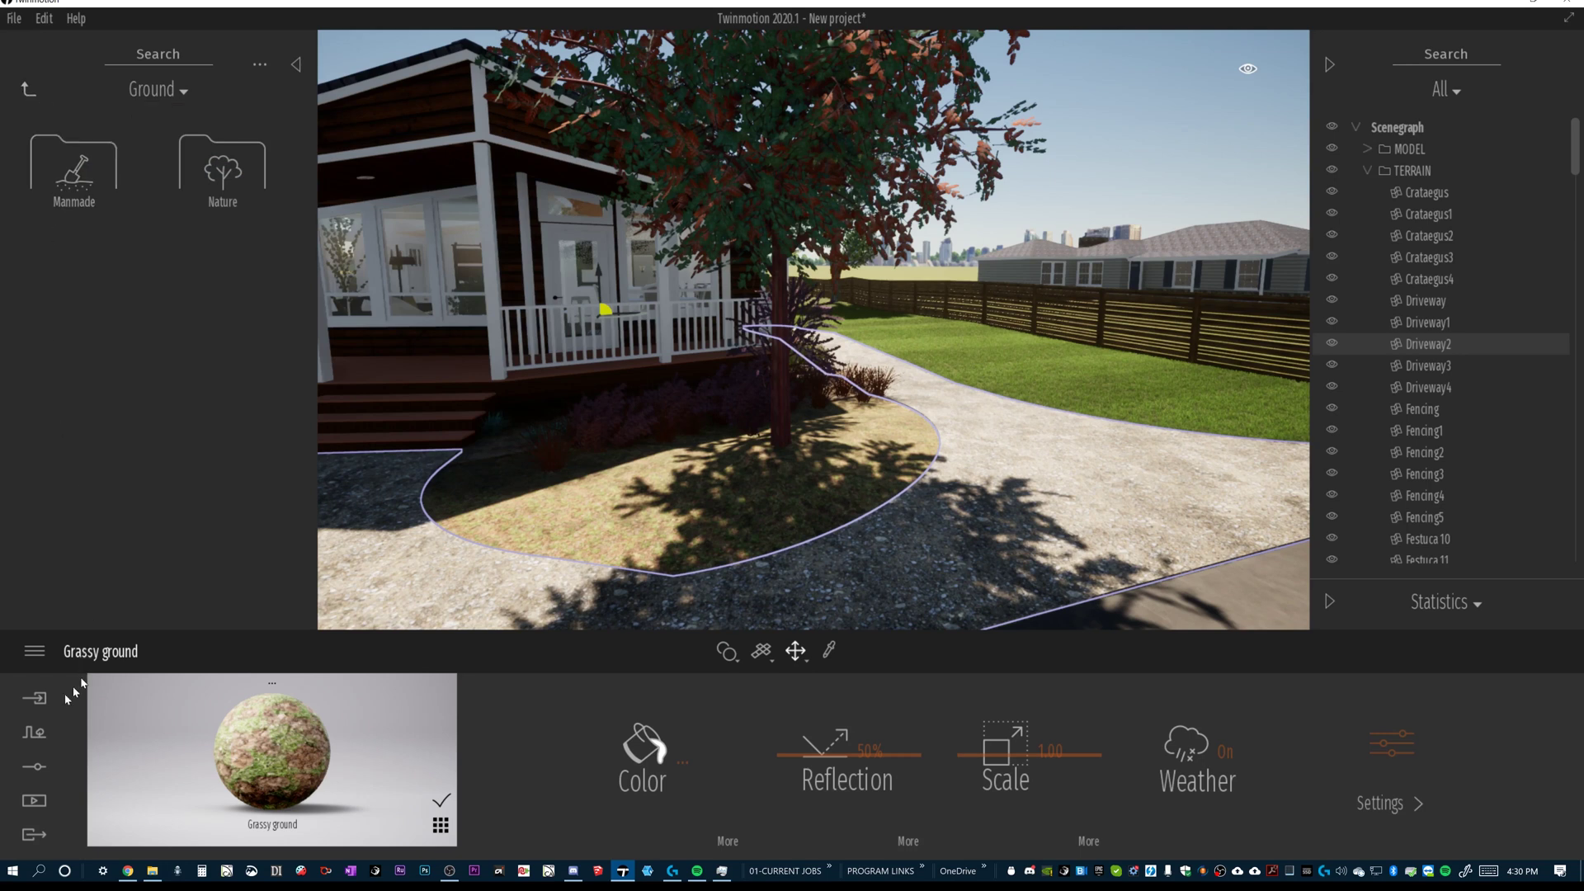
pyautogui.click(32, 732)
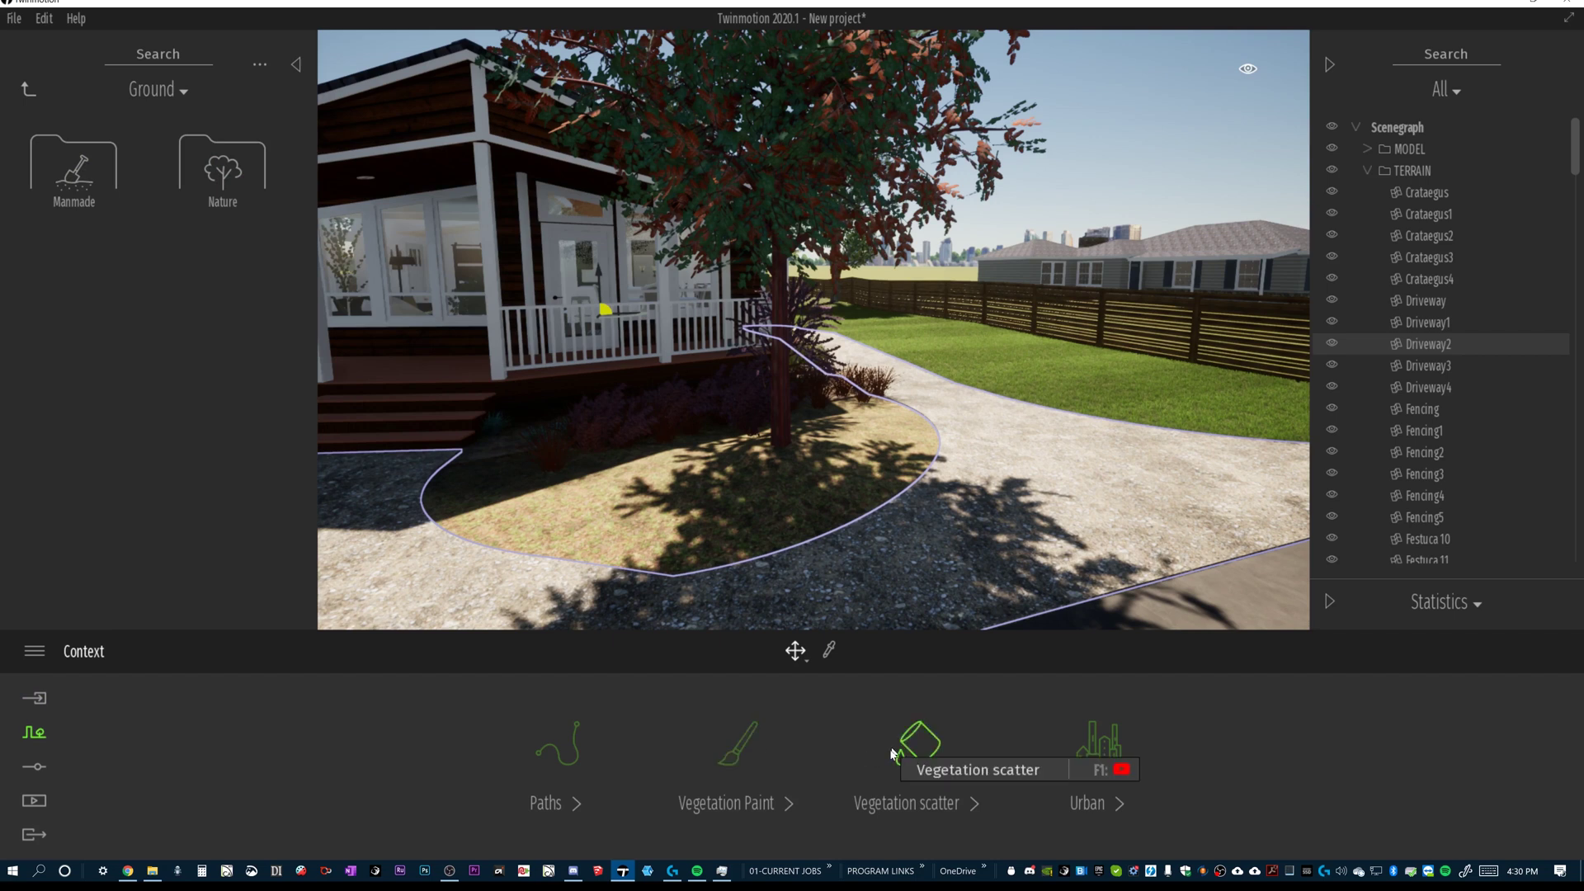
pyautogui.click(749, 750)
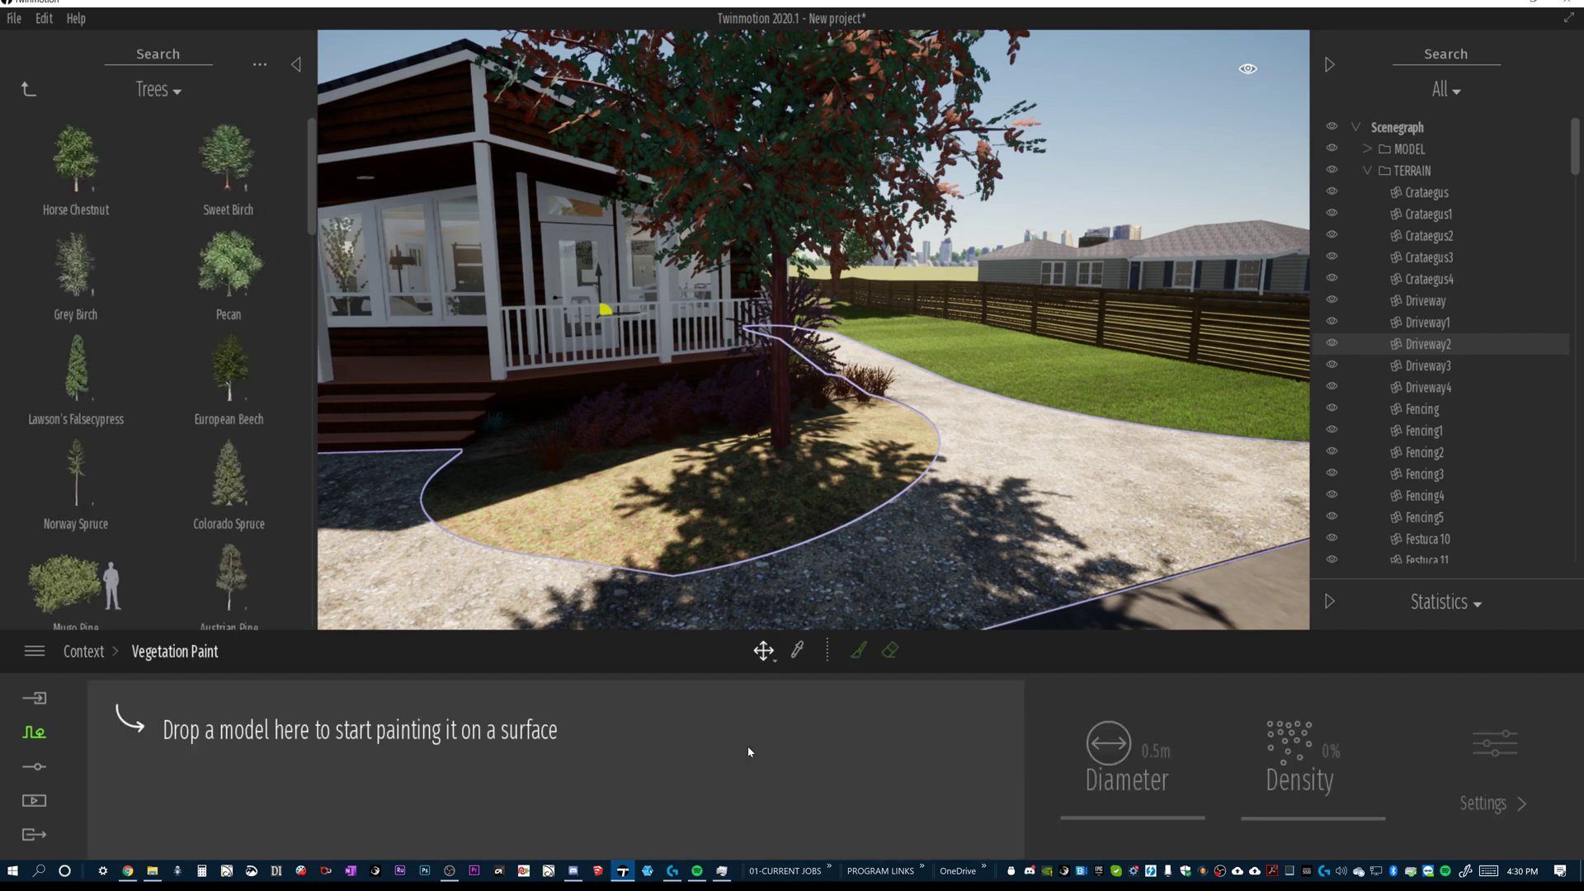
pyautogui.click(29, 89)
pyautogui.click(237, 276)
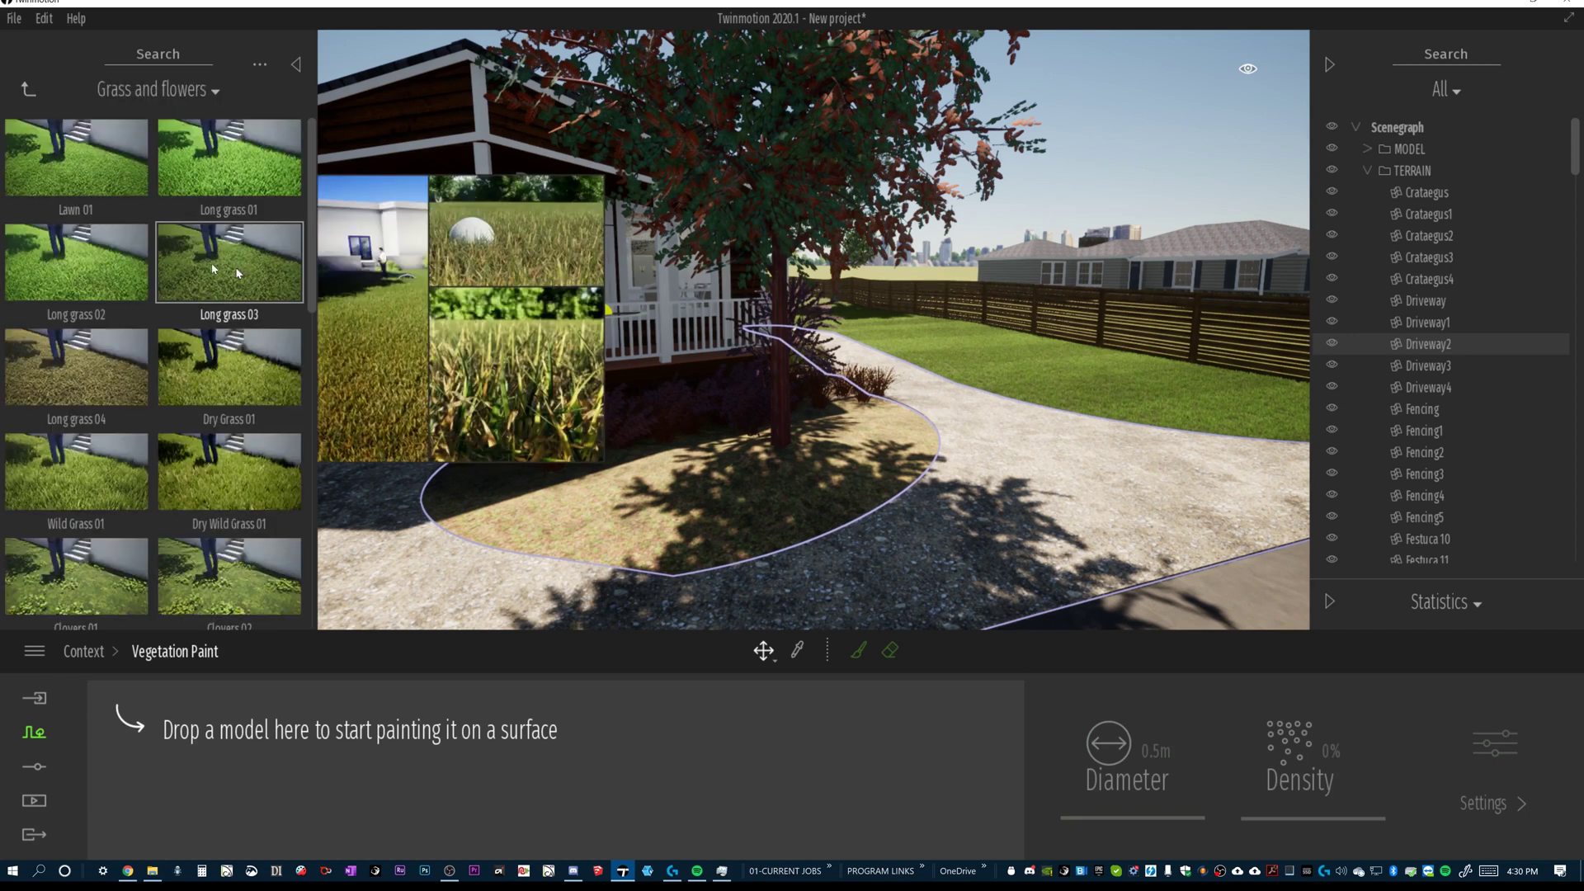
pyautogui.moveTo(83, 170)
pyautogui.mouseDown()
pyautogui.moveTo(350, 672)
pyautogui.moveTo(344, 743)
pyautogui.moveTo(91, 116)
pyautogui.moveTo(81, 173)
pyautogui.mouseUp()
pyautogui.scroll(-5, 140, 235)
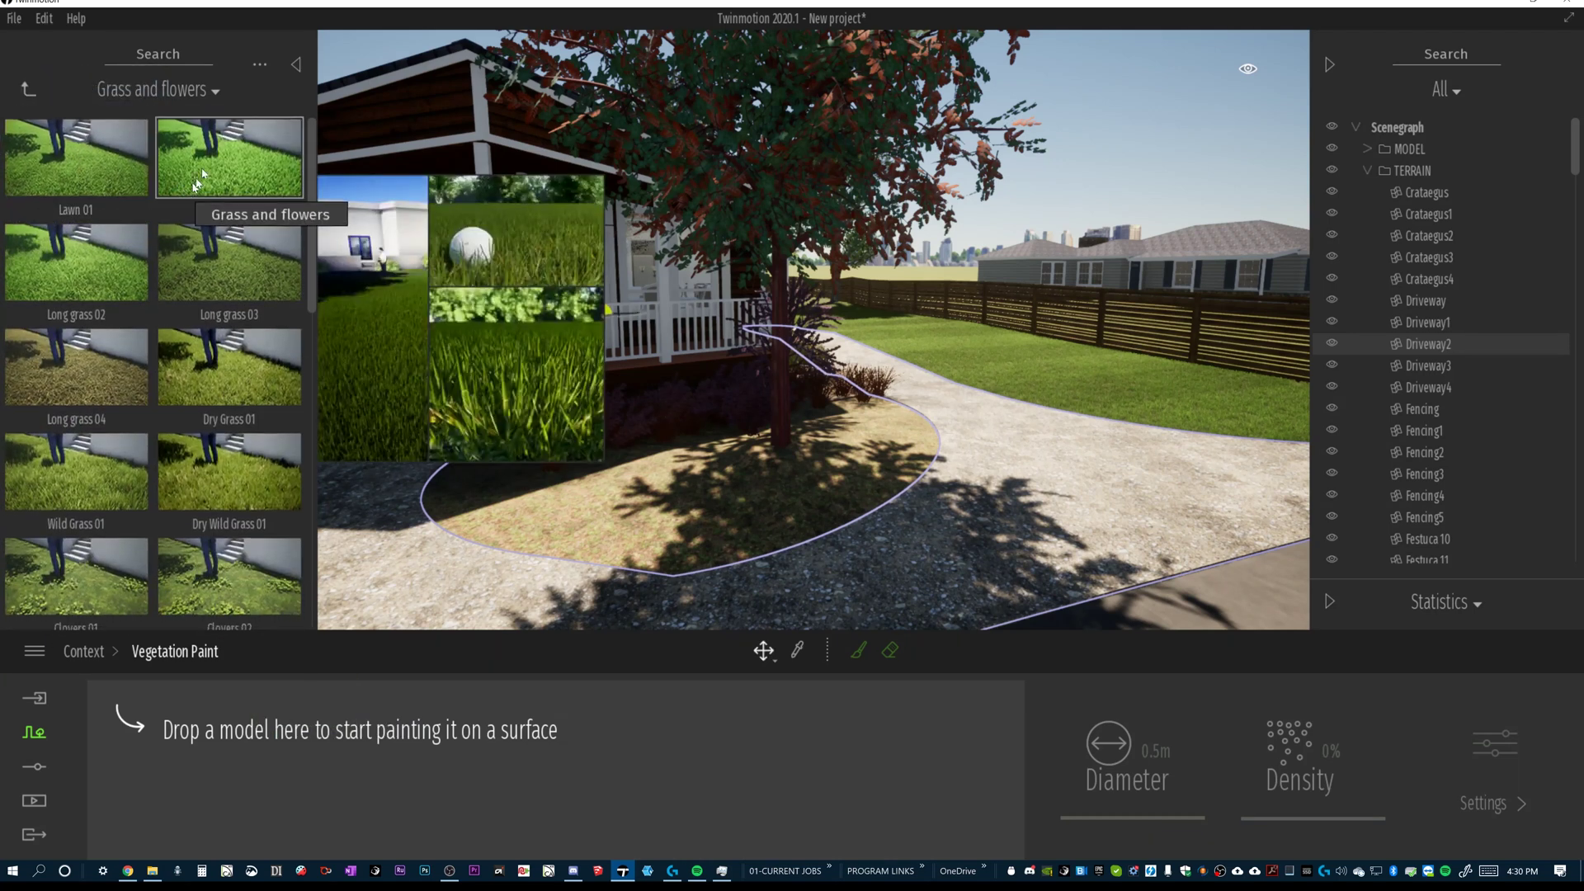
pyautogui.moveTo(206, 251)
pyautogui.moveTo(206, 252)
pyautogui.mouseDown()
pyautogui.moveTo(345, 764)
pyautogui.moveTo(207, 817)
pyautogui.moveTo(182, 742)
pyautogui.mouseUp()
# Try painting Long grass 03 around the planting bed under the tree, and delete the painted vegetation.
pyautogui.click(840, 524)
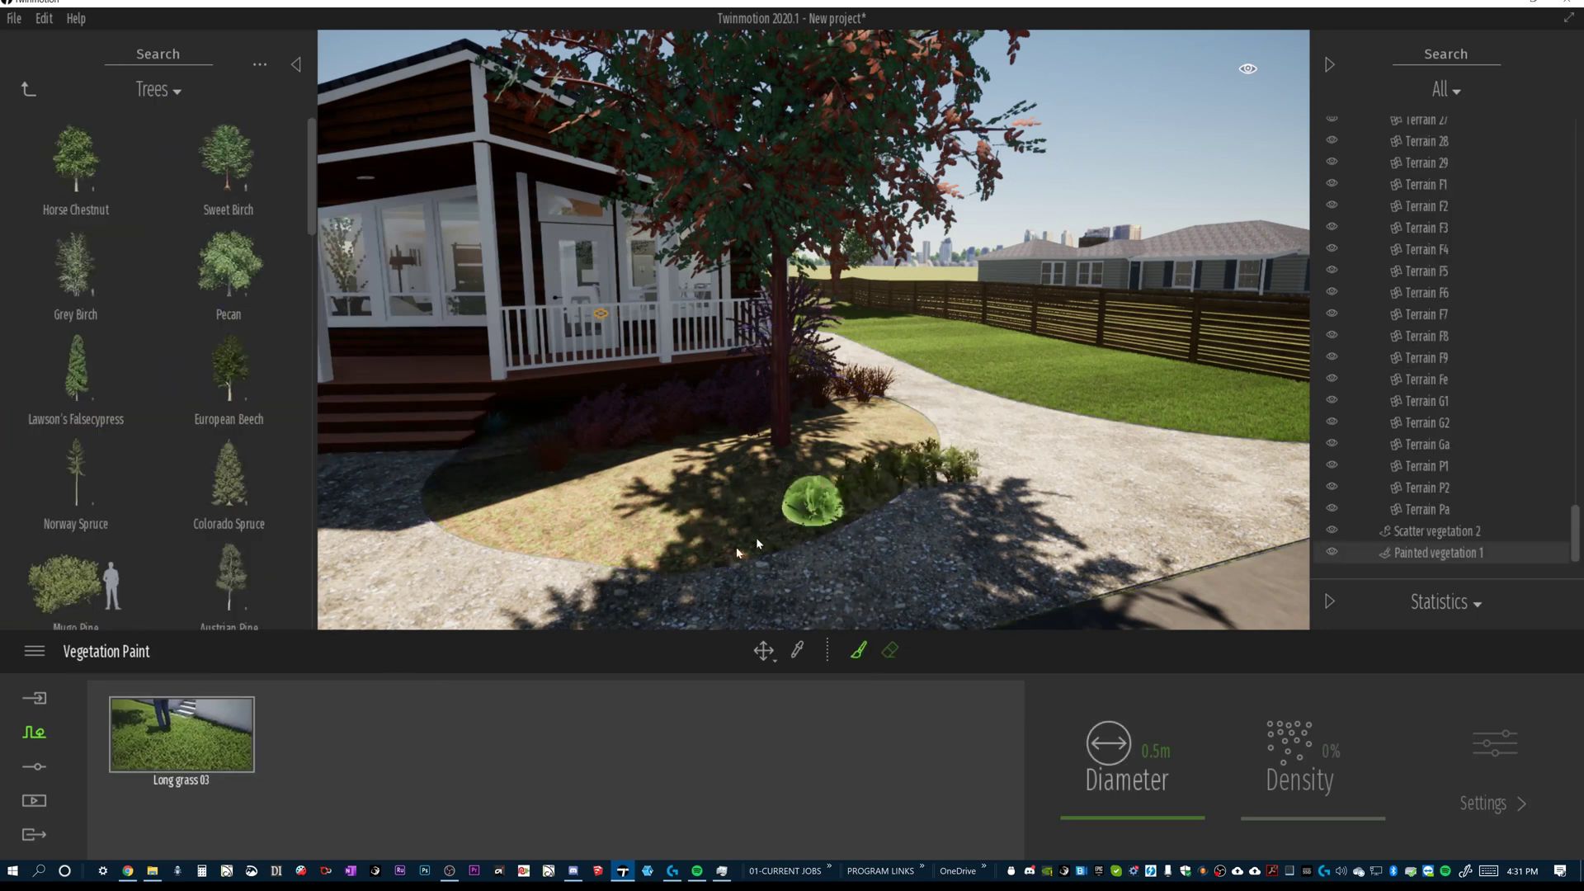
pyautogui.moveTo(756, 537)
pyautogui.mouseDown()
pyautogui.moveTo(485, 453)
pyautogui.moveTo(491, 483)
pyautogui.moveTo(754, 495)
pyautogui.moveTo(941, 429)
pyautogui.moveTo(648, 578)
pyautogui.moveTo(495, 529)
pyautogui.moveTo(437, 479)
pyautogui.mouseUp()
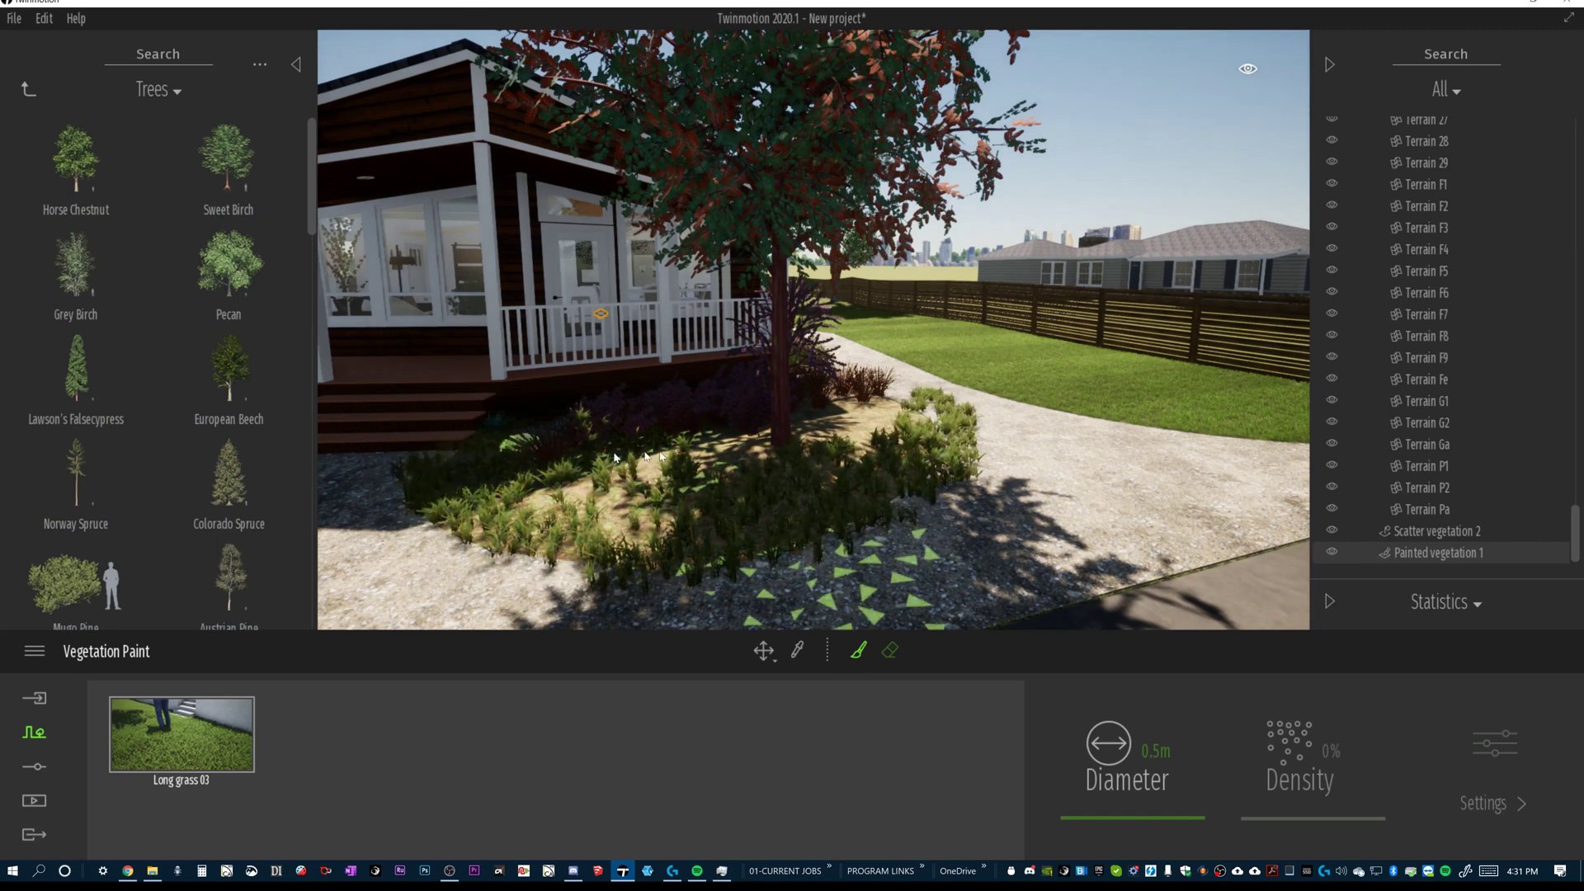
pyautogui.press('Delete')
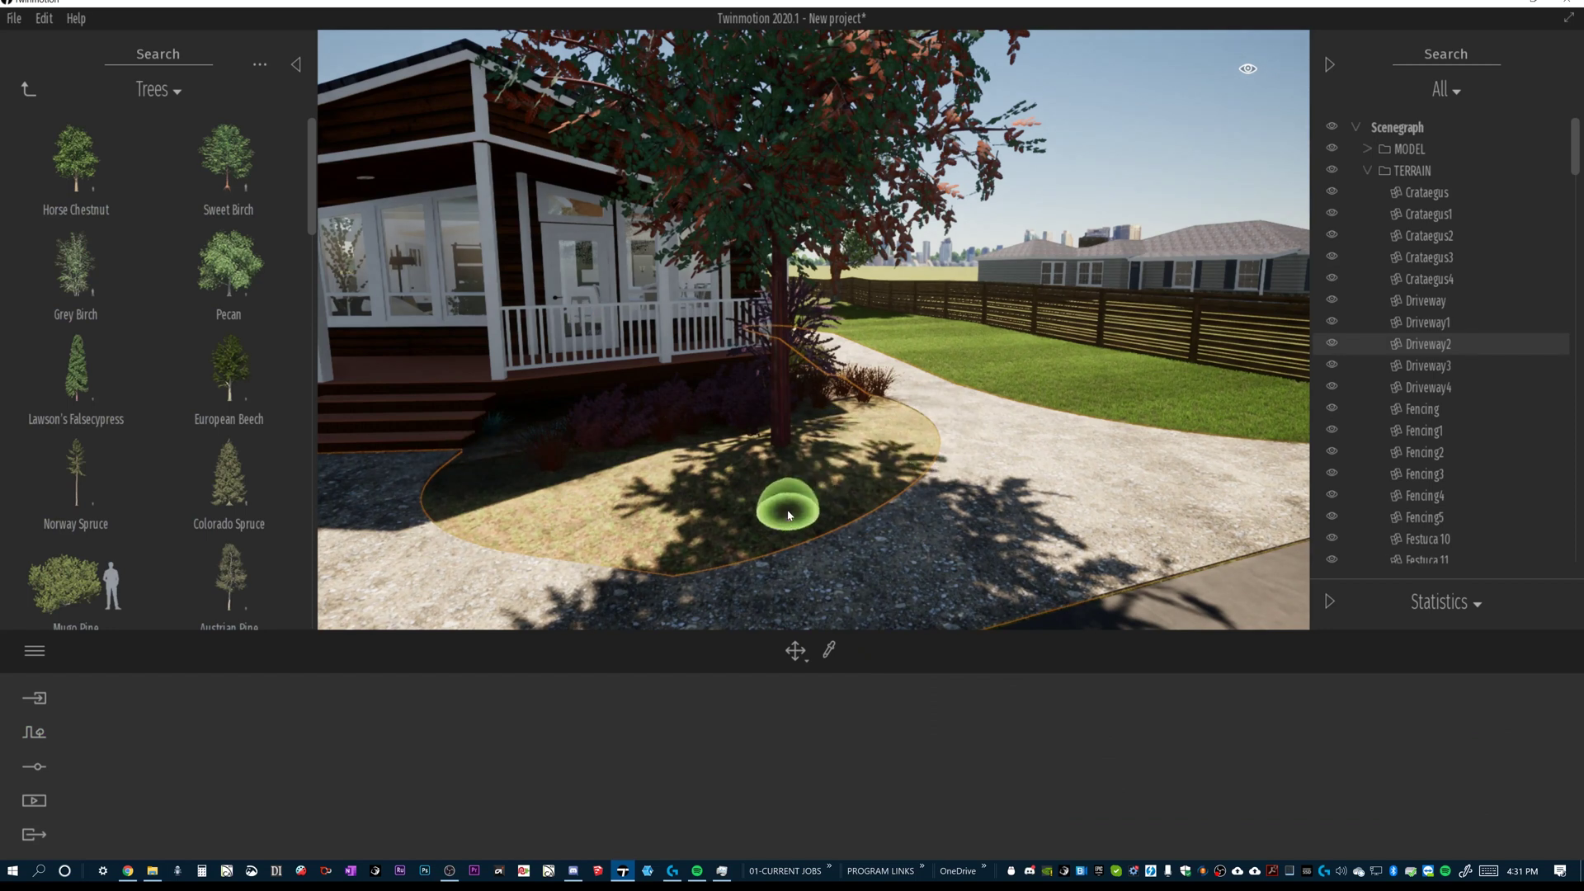
# Rename the rounded planting bed surface around the front tree as FRONT YARD ROUND SECTION in the scene graph.
pyautogui.click(27, 89)
pyautogui.click(27, 89)
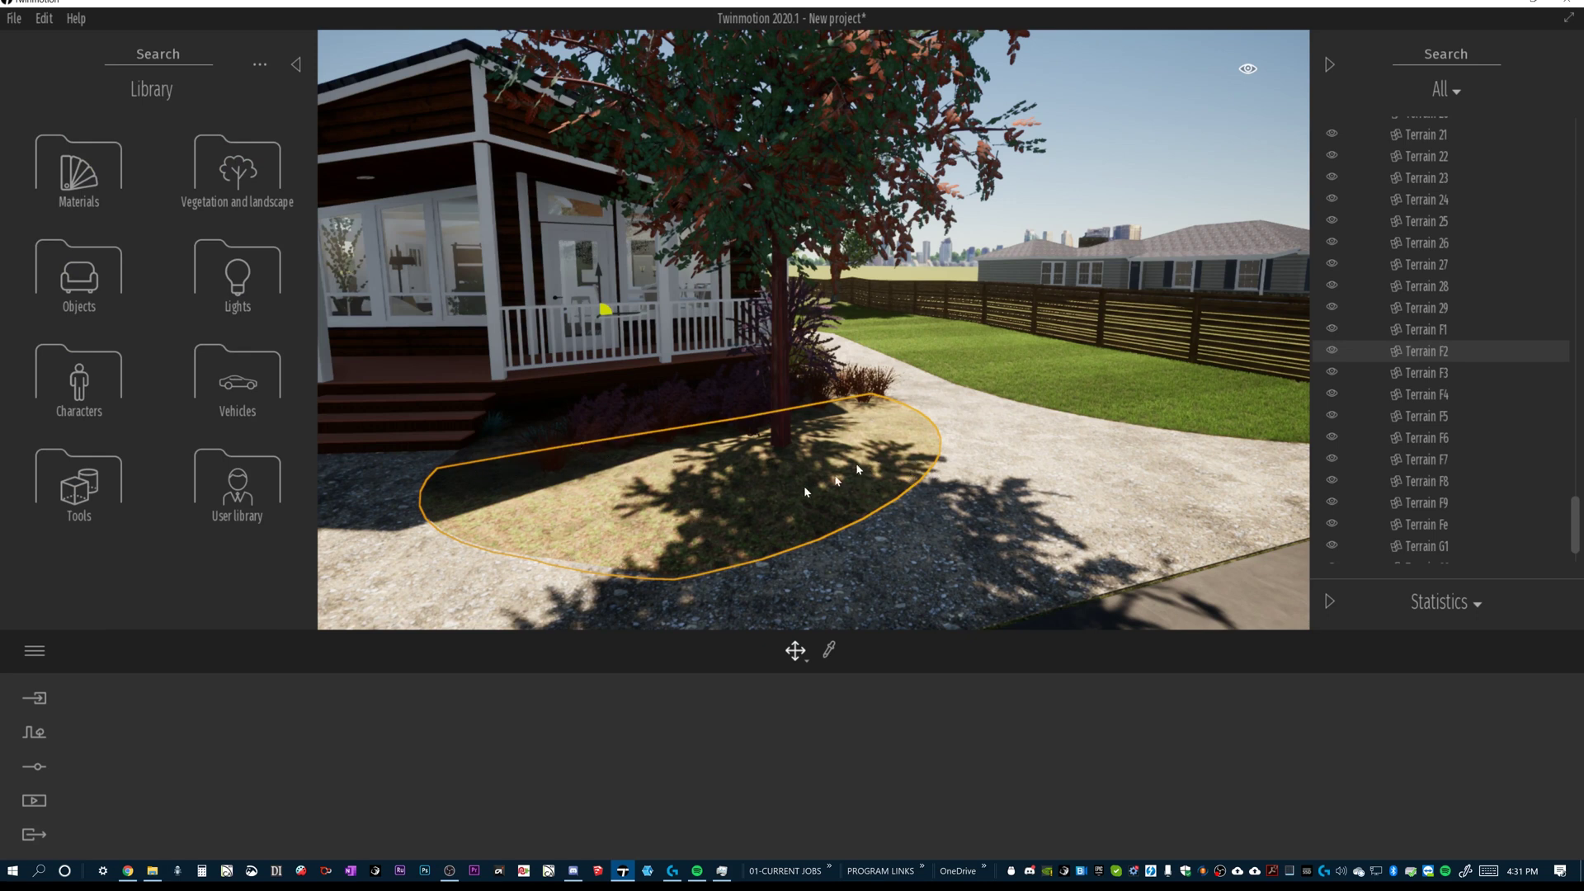
pyautogui.scroll(-2, 1488, 155)
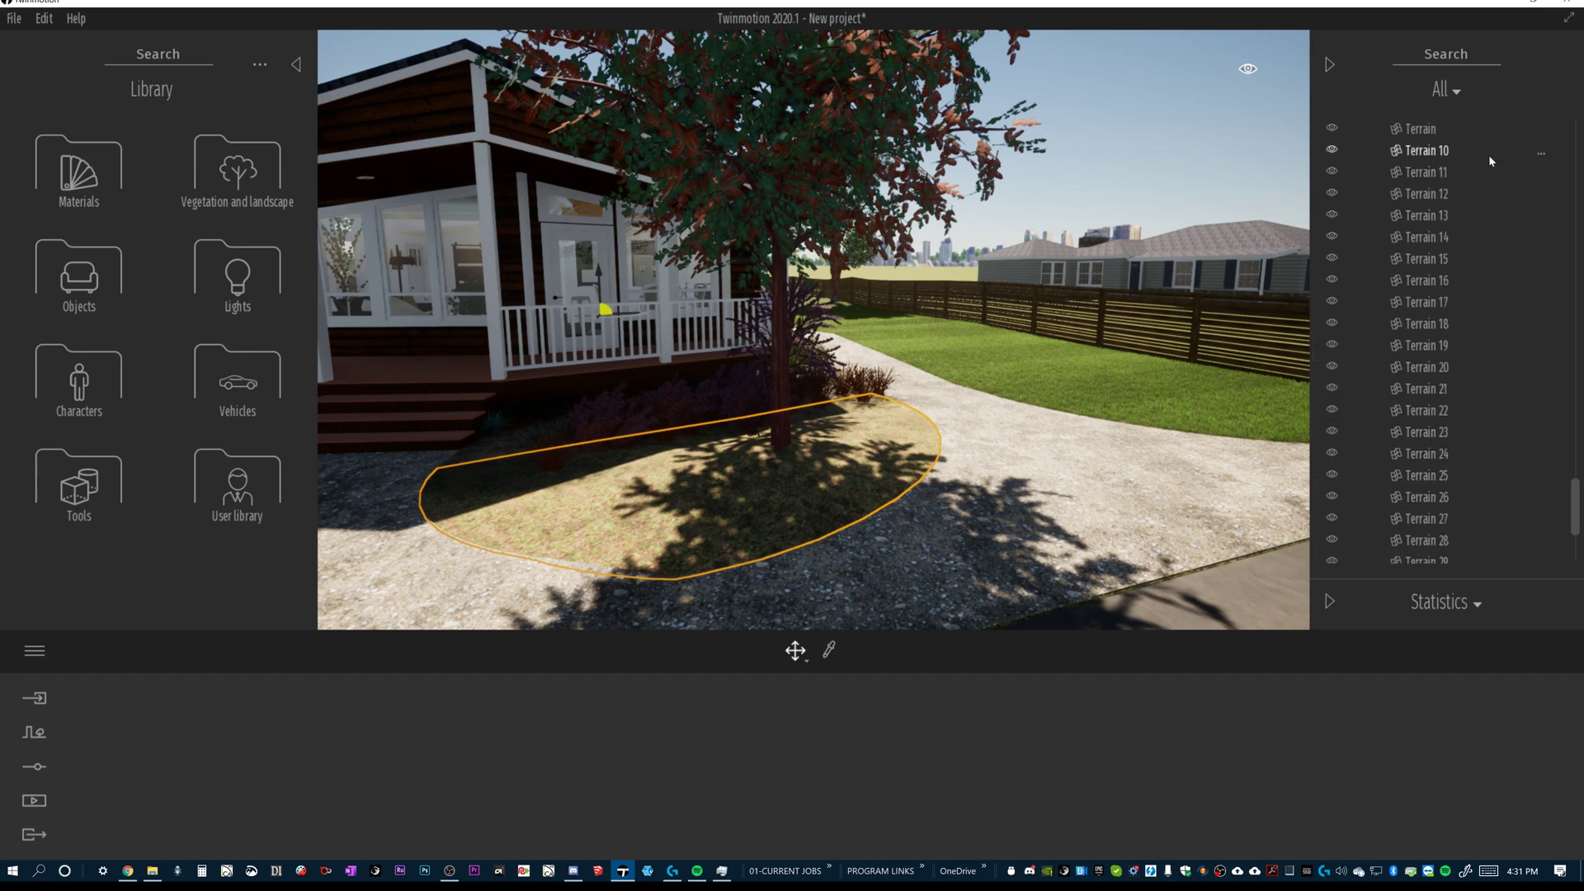
pyautogui.scroll(2, 1537, 358)
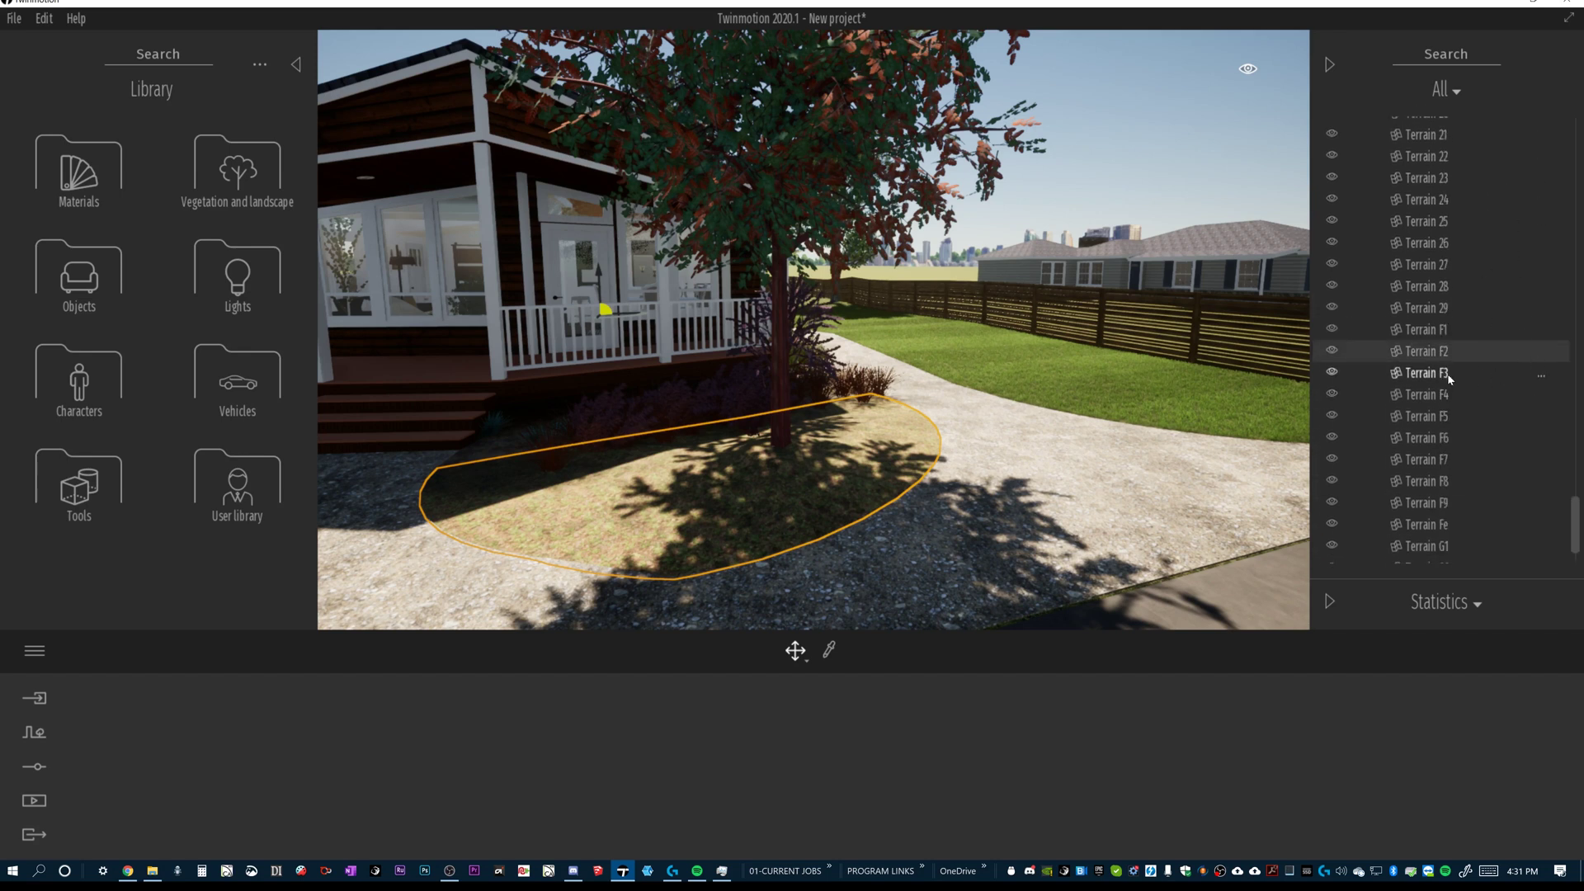
pyautogui.rightClick(1507, 354)
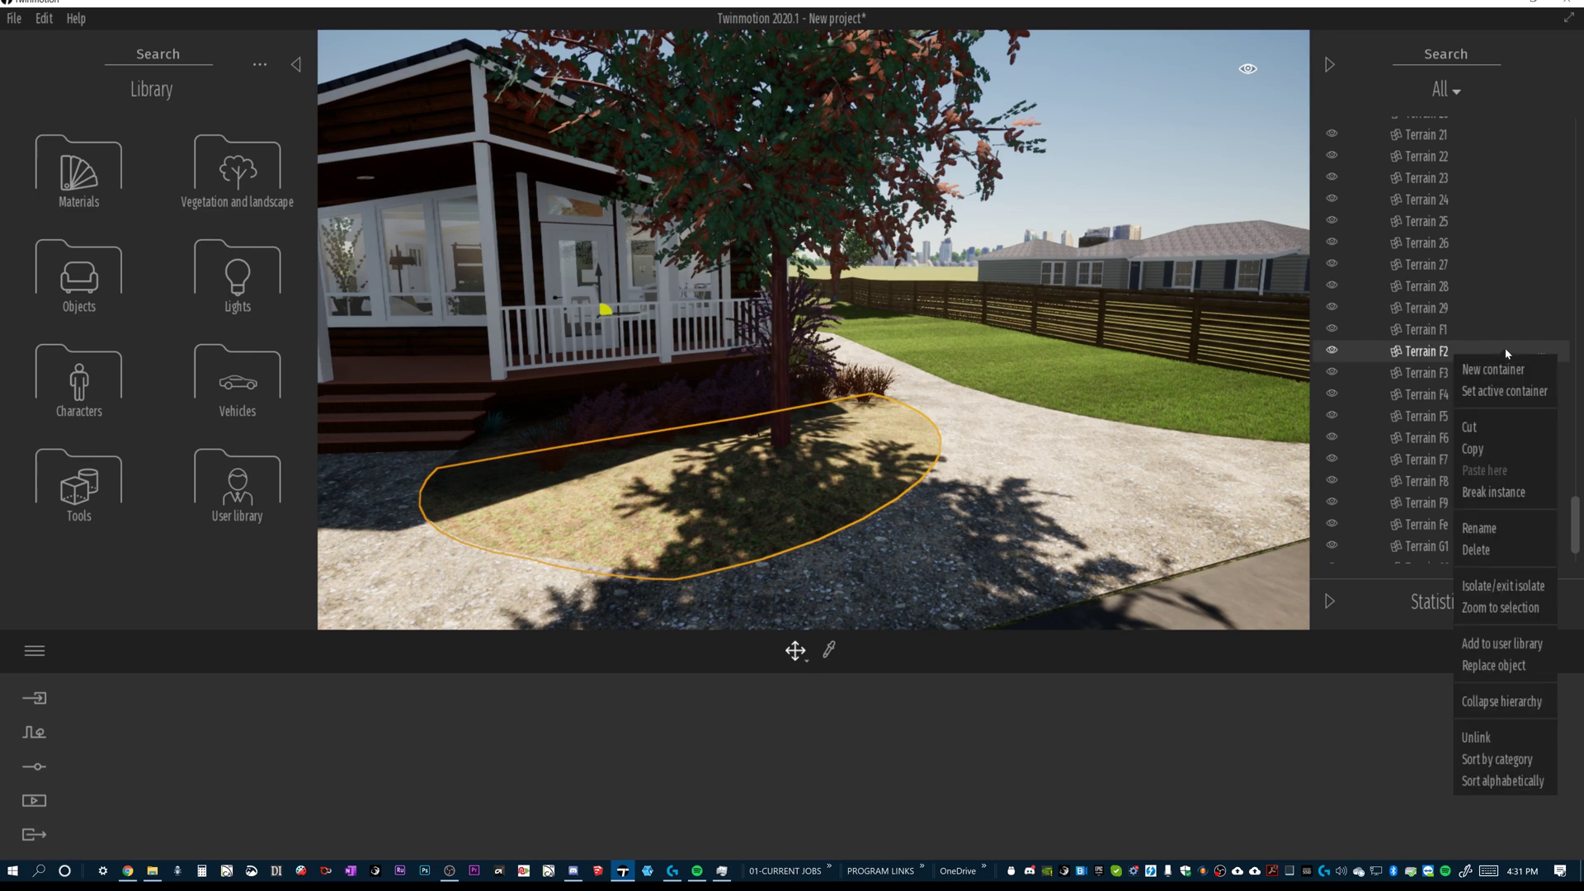
pyautogui.click(1492, 529)
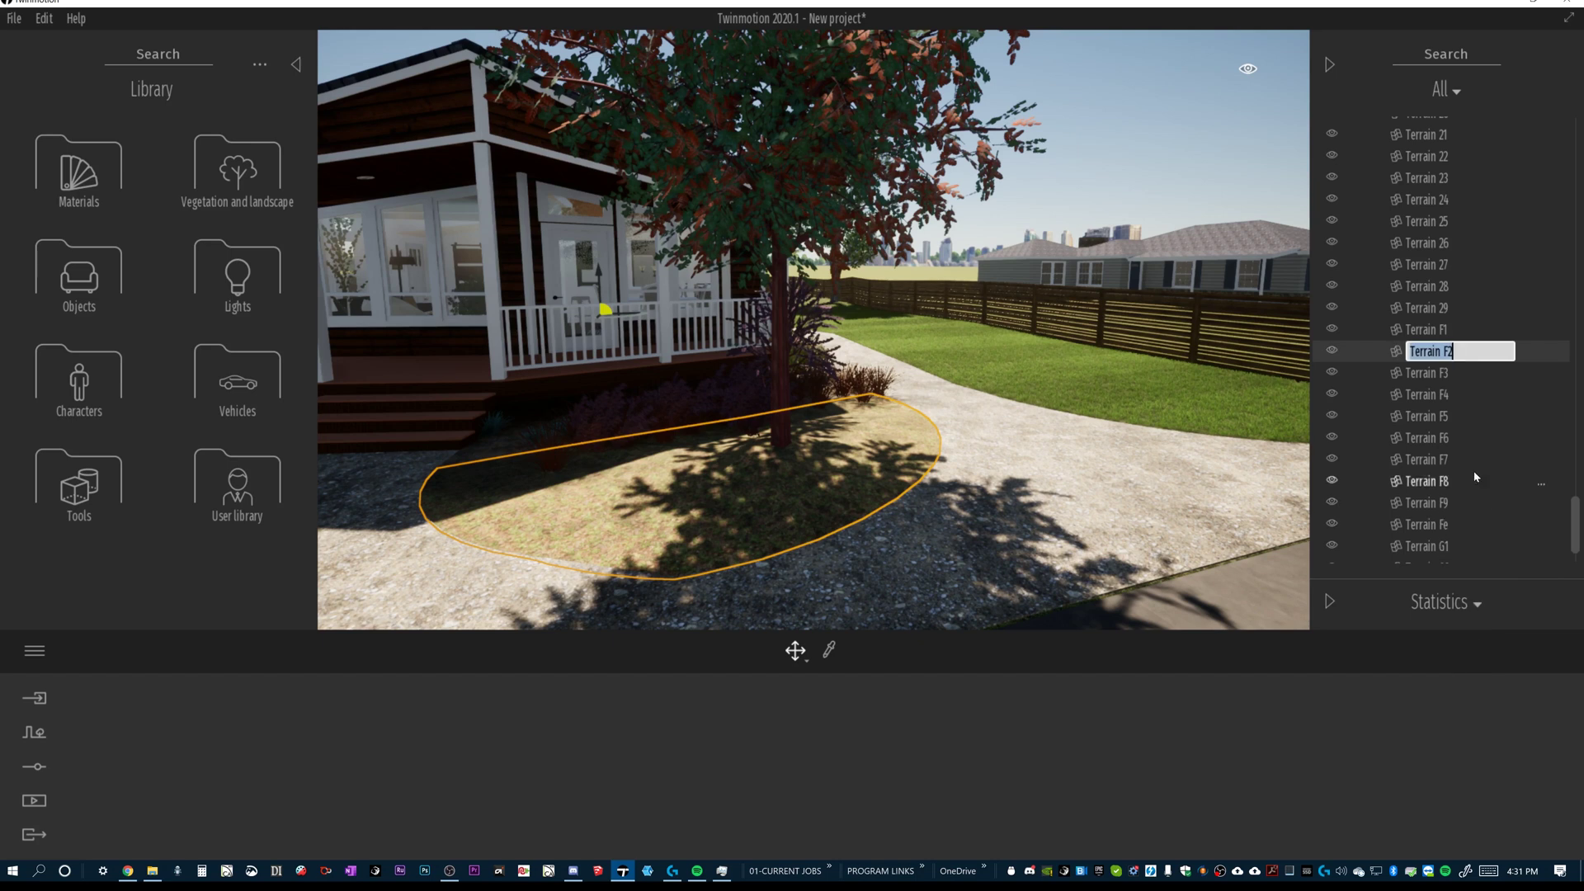
pyautogui.press('BackSpace')
pyautogui.write('FRONT YARD ROUND S')
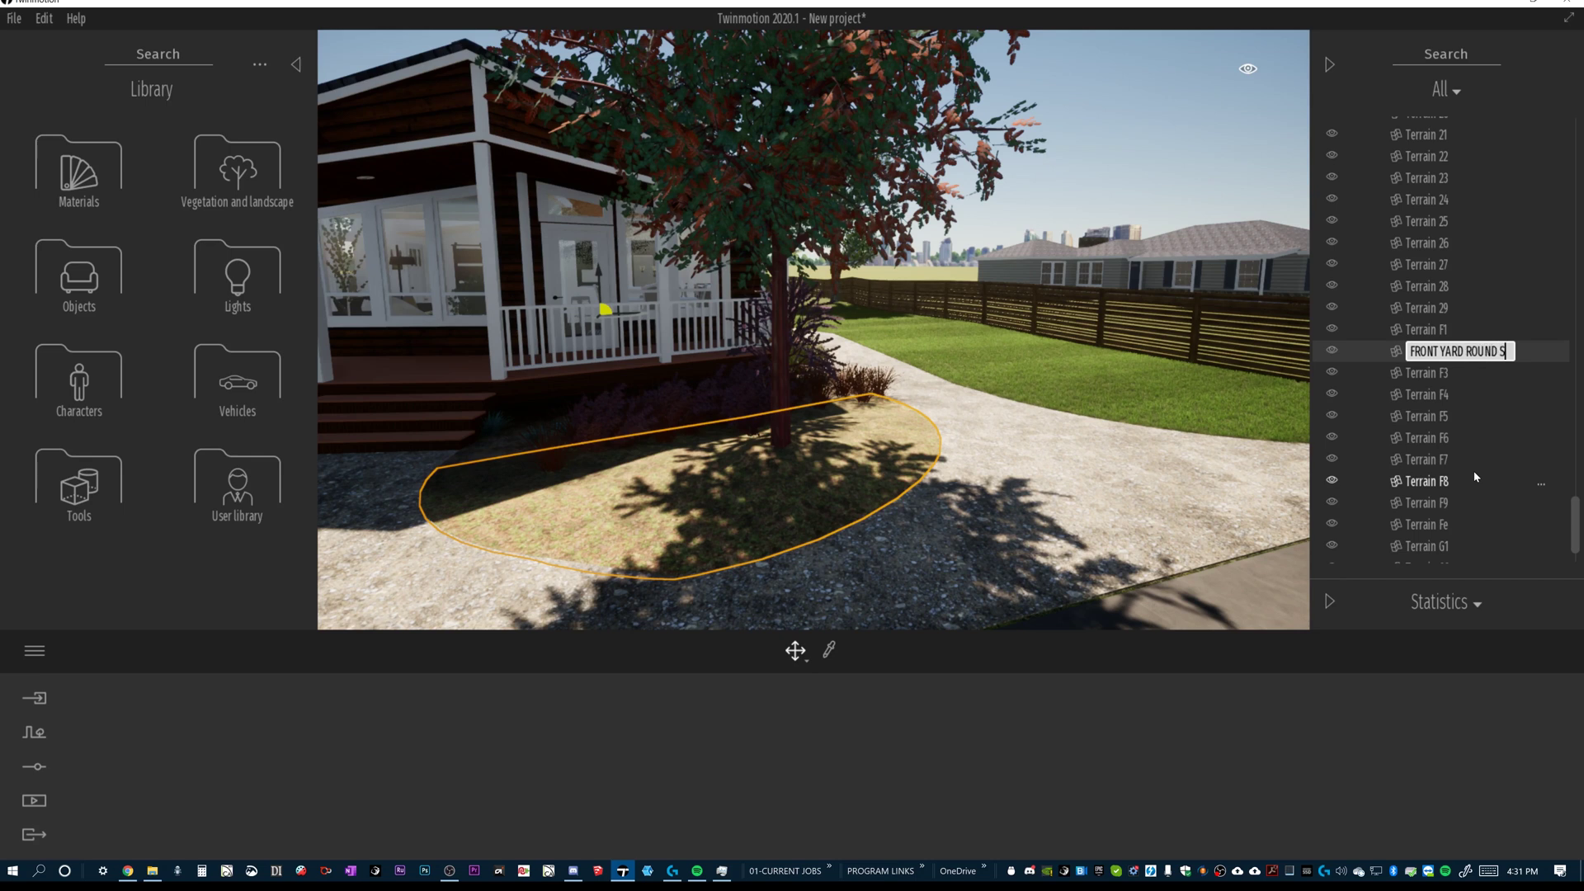
pyautogui.write('ECTION')
pyautogui.press('Return')
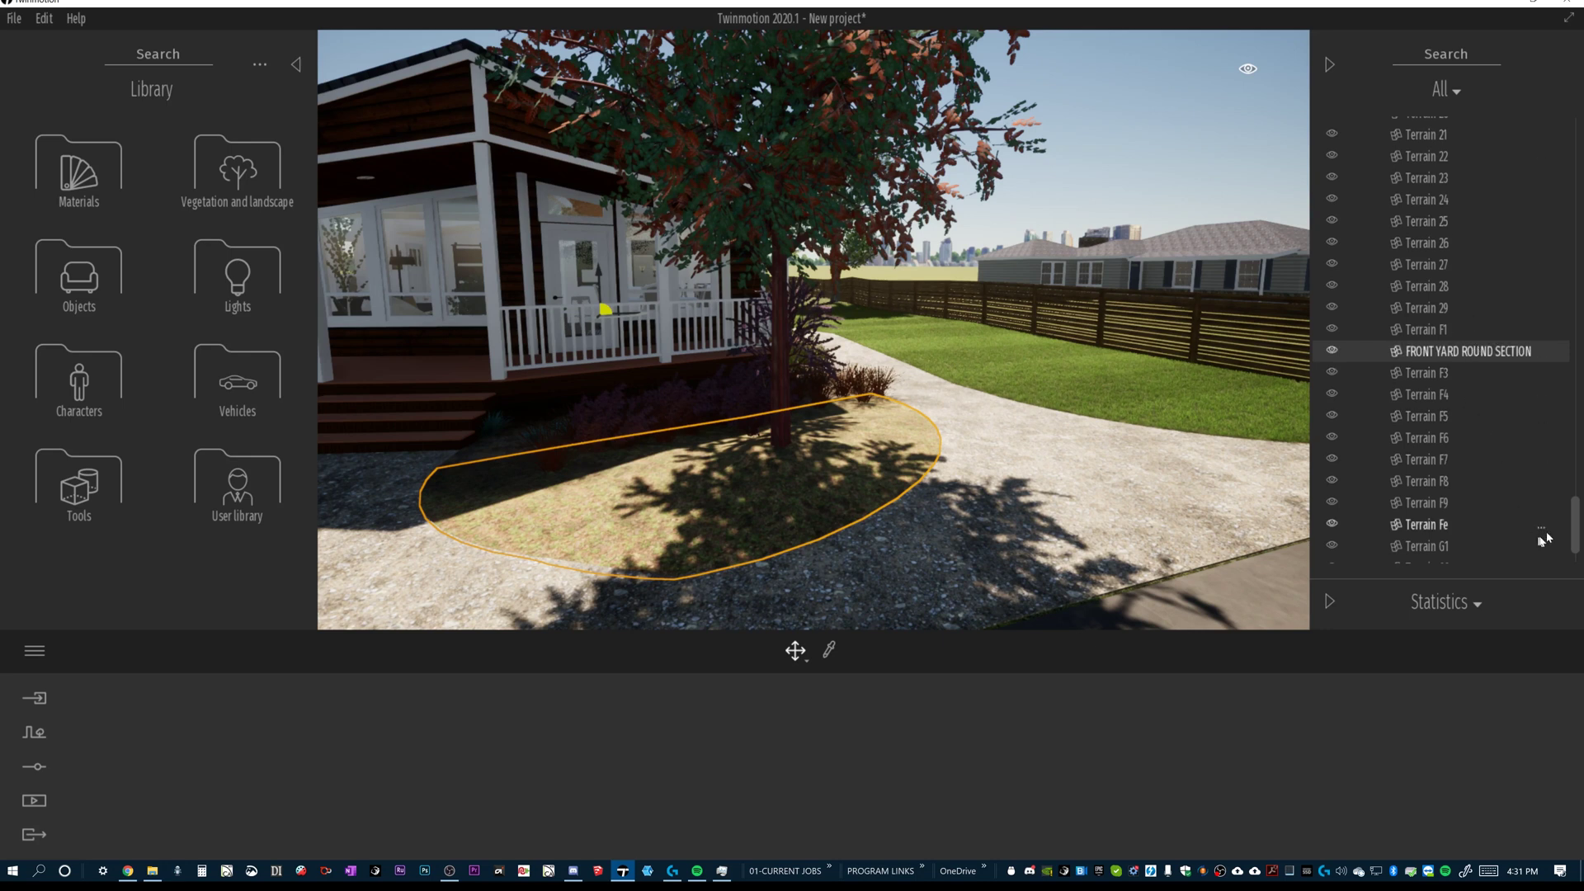
# Collapse the scene graph hierarchy and sort it alphabetically.
pyautogui.moveTo(1576, 538); pyautogui.dragTo(1570, 124)
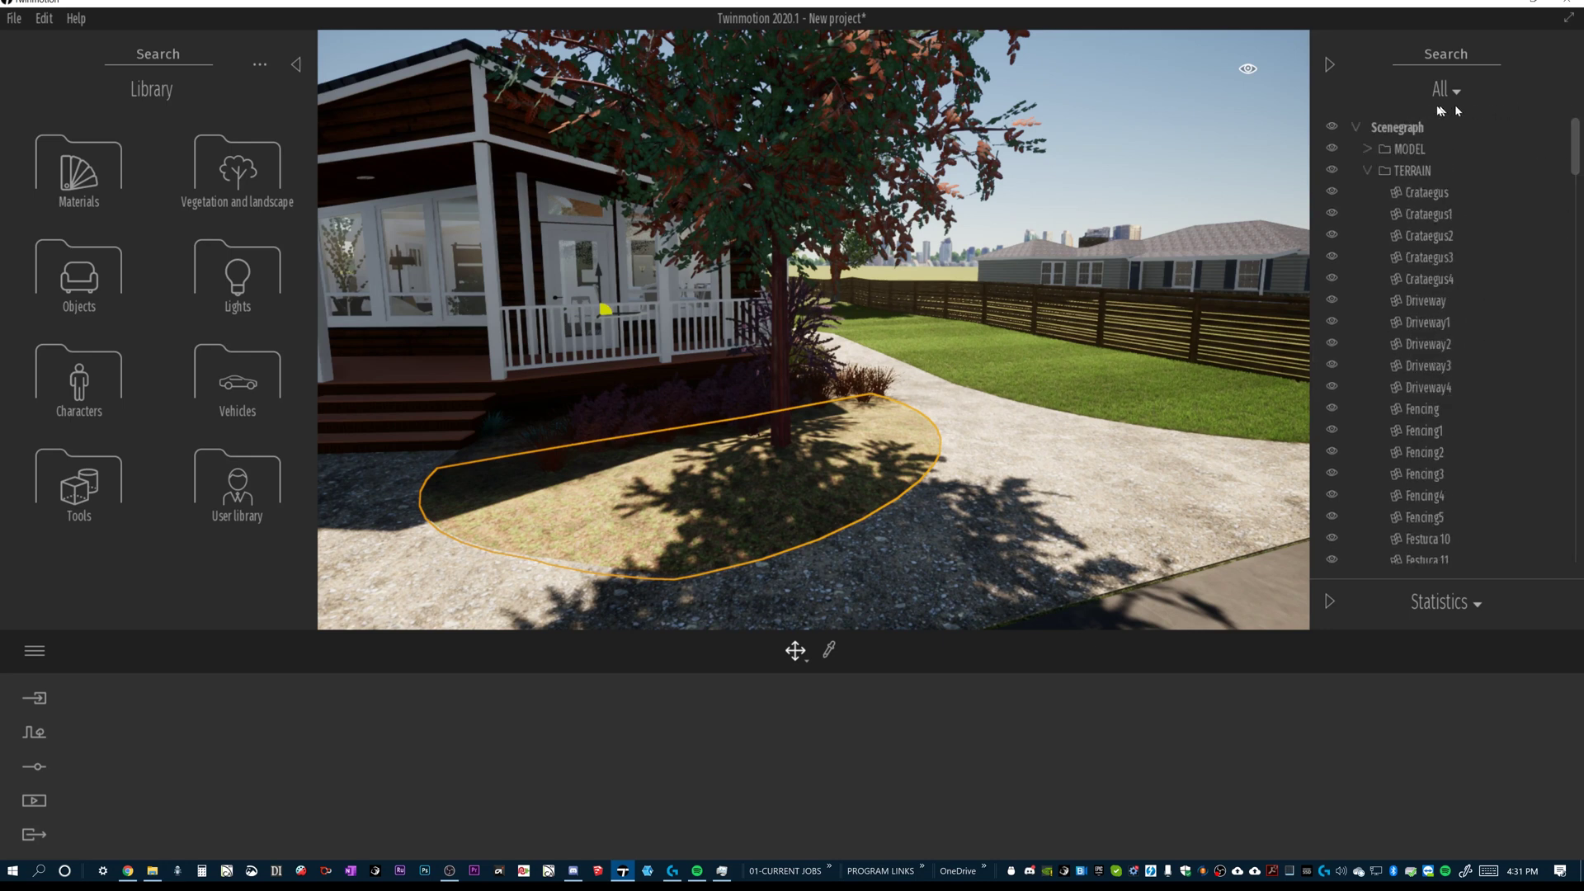
pyautogui.rightClick(1414, 135)
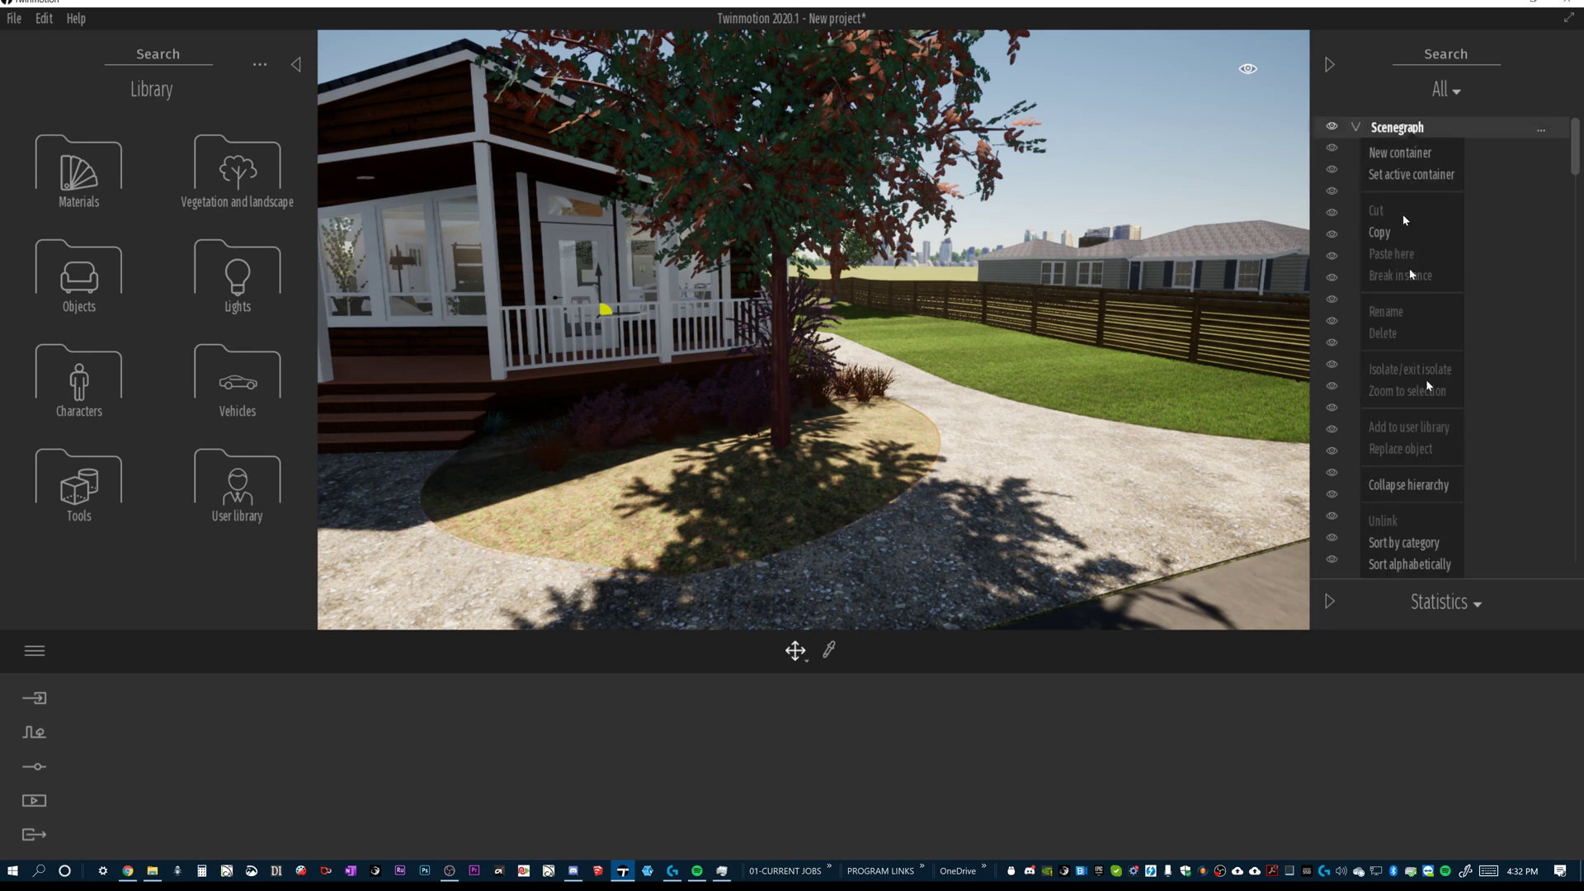
pyautogui.click(1407, 485)
pyautogui.rightClick(1407, 132)
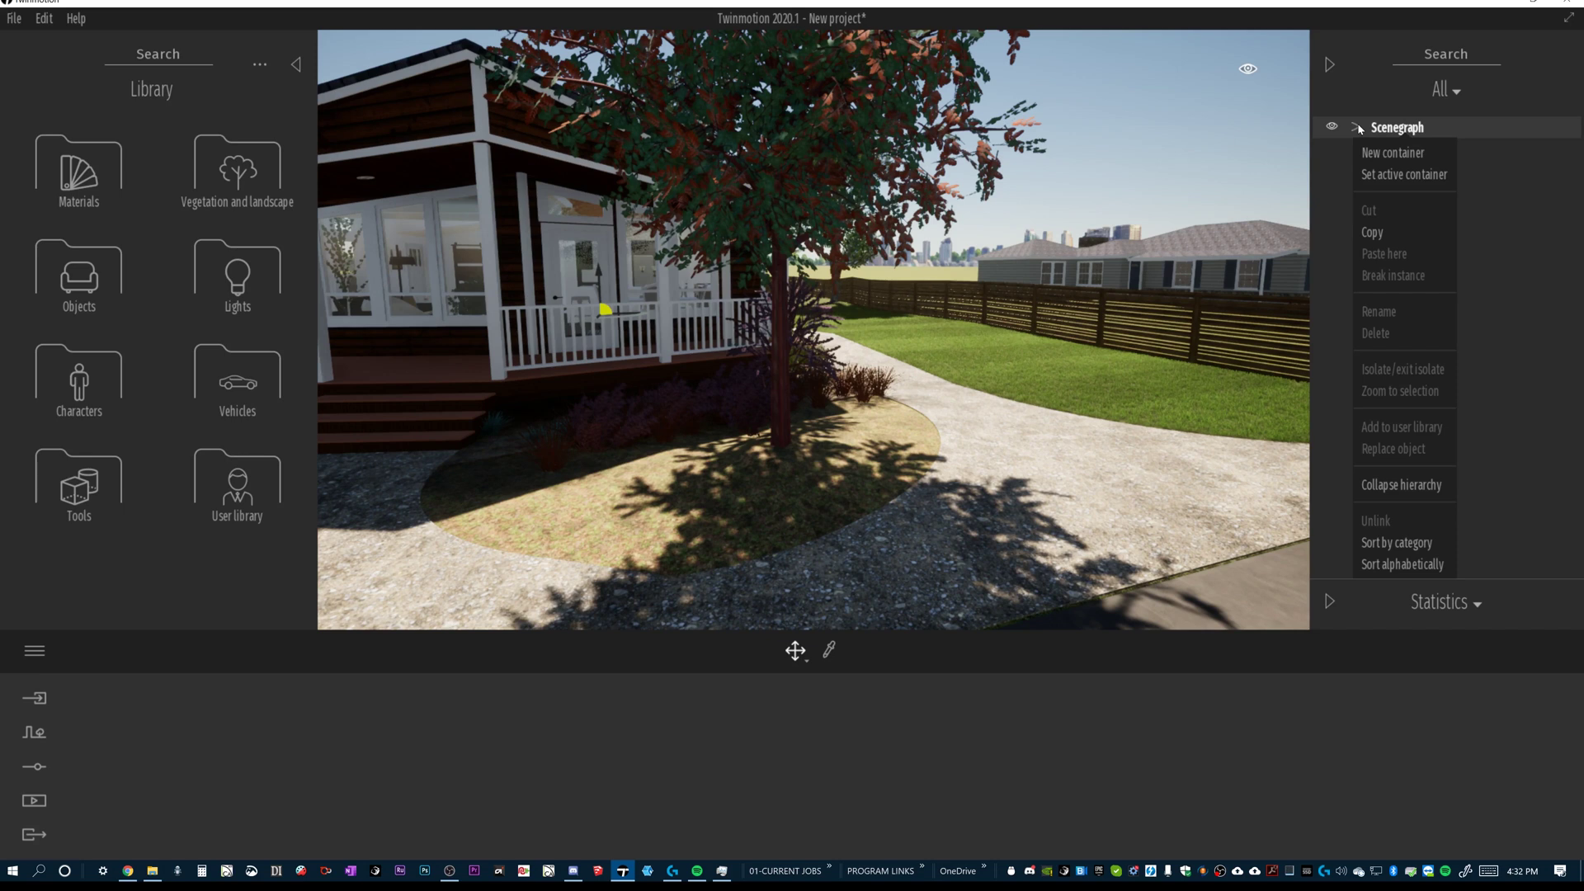
pyautogui.click(1395, 561)
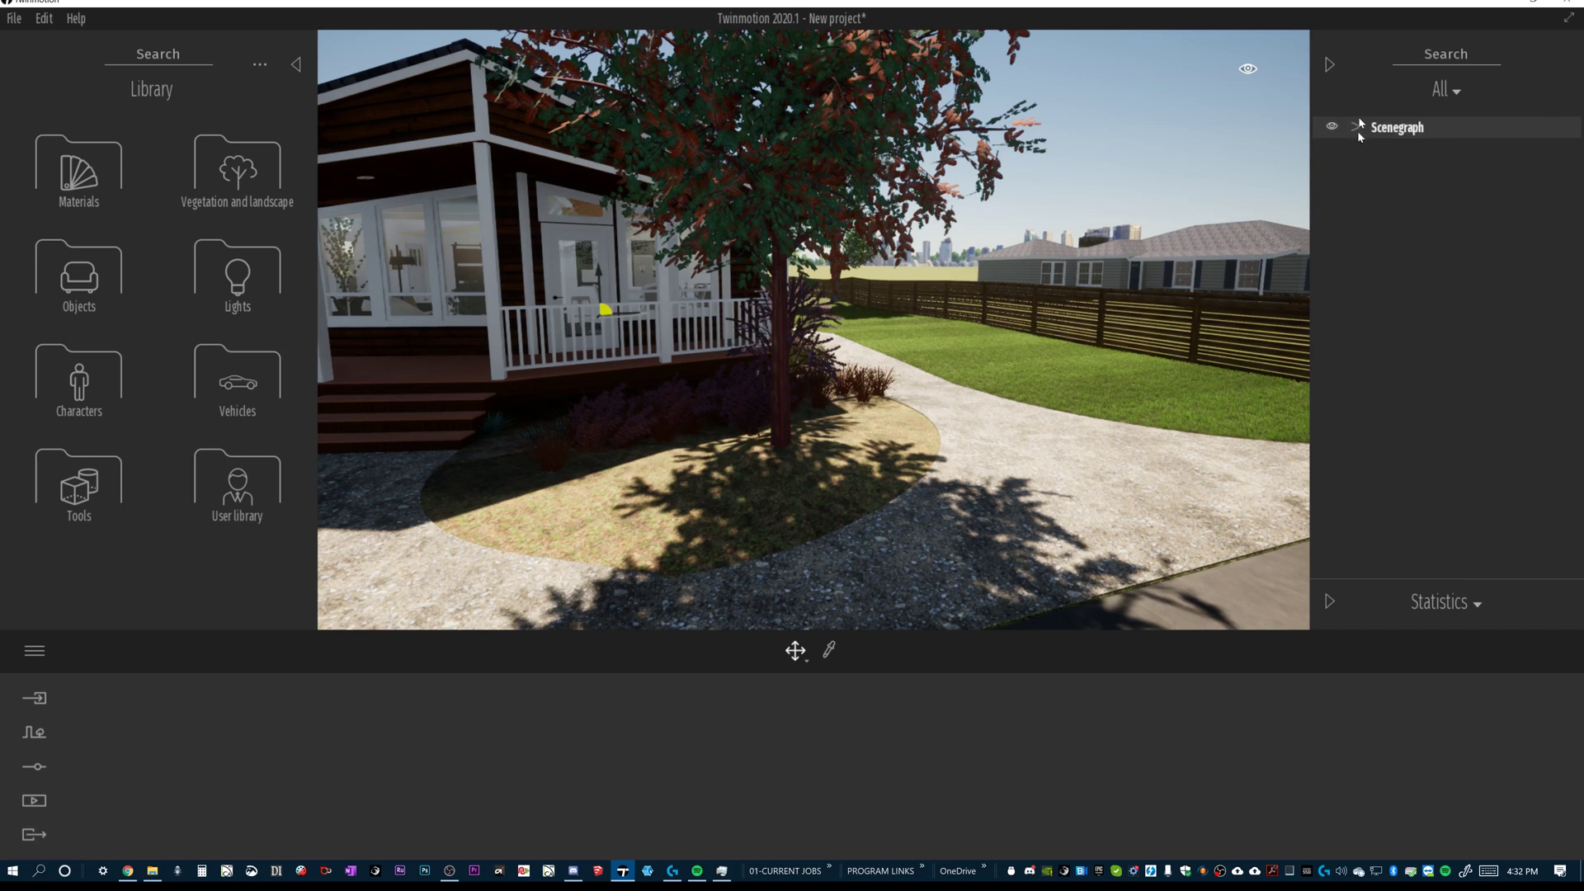
# Expand the TERRAIN container and look through its sorted objects for FRONT YARD ROUND SECTION and the Festuca plants.
pyautogui.click(1357, 131)
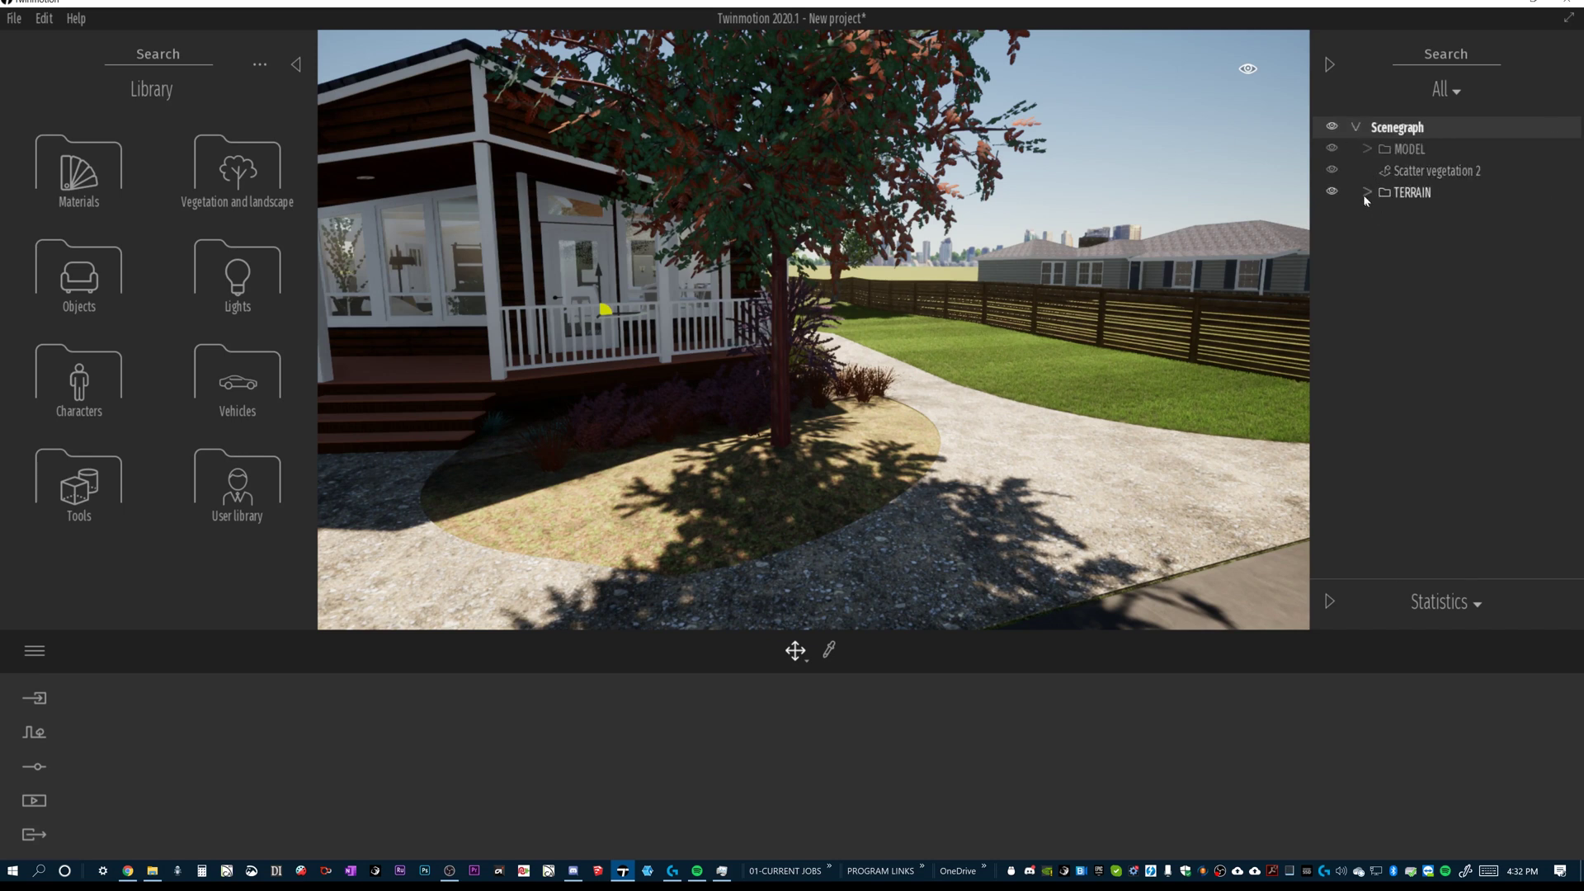
pyautogui.click(1368, 193)
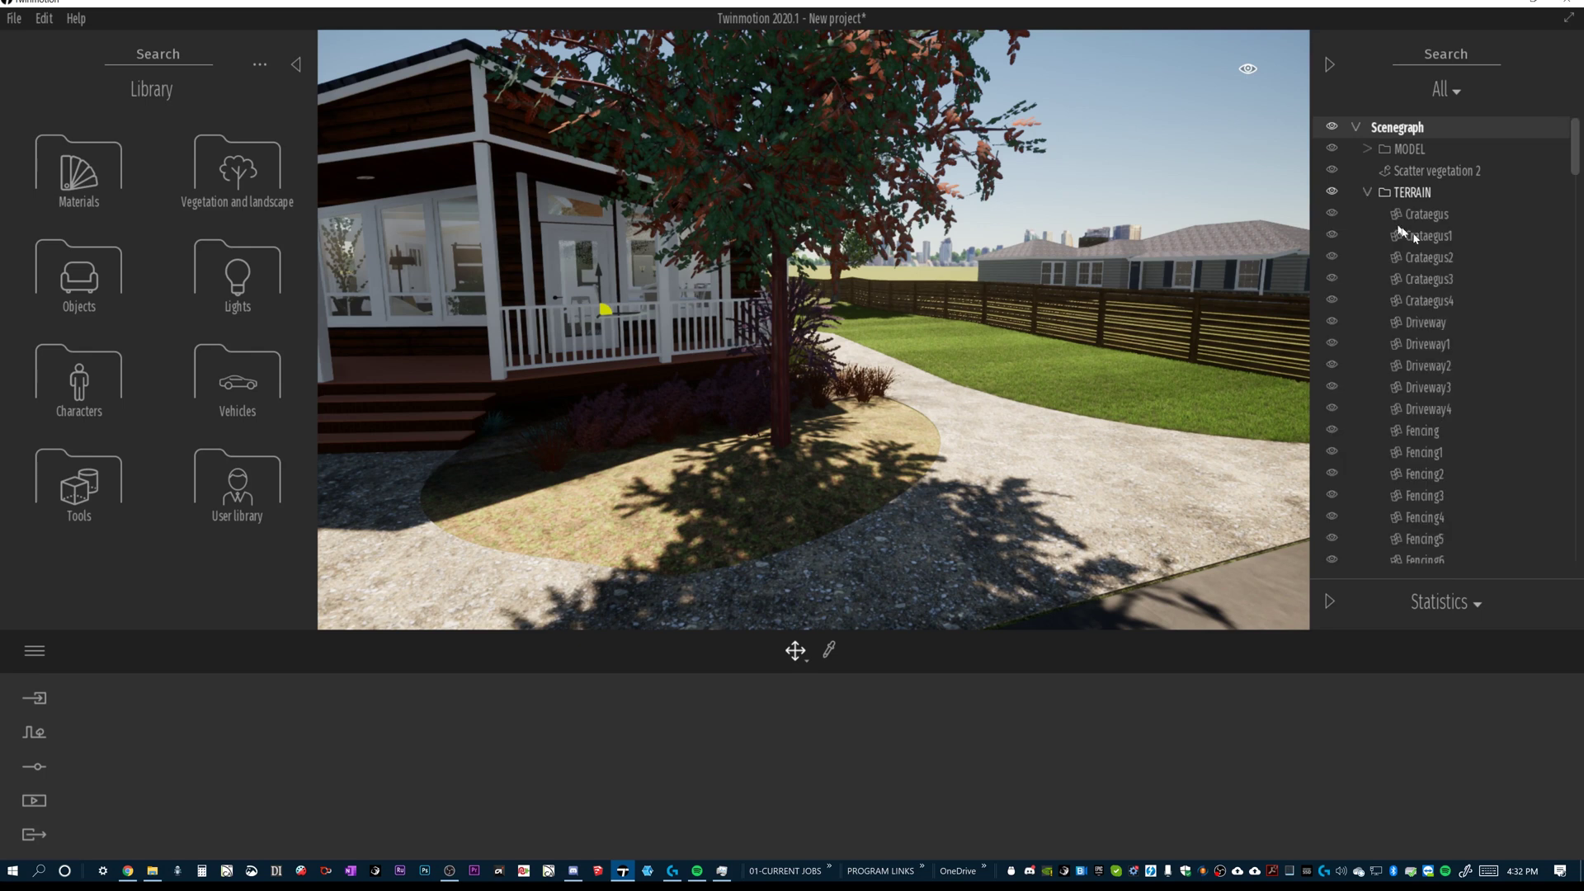
pyautogui.scroll(-5, 1516, 315)
pyautogui.scroll(-8, 1516, 315)
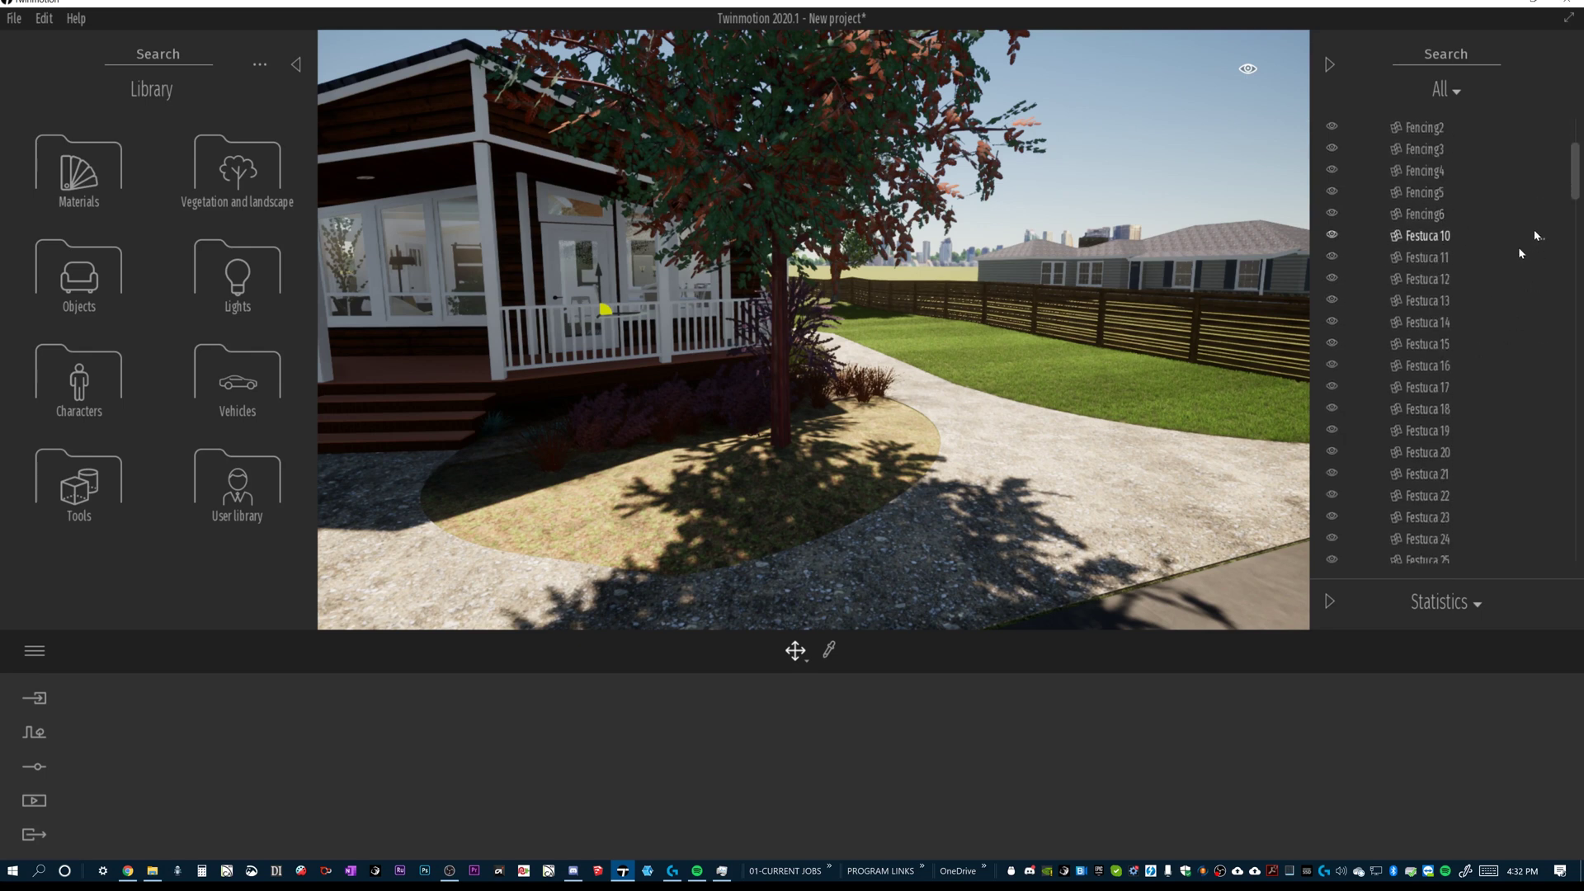
pyautogui.scroll(-10, 1522, 328)
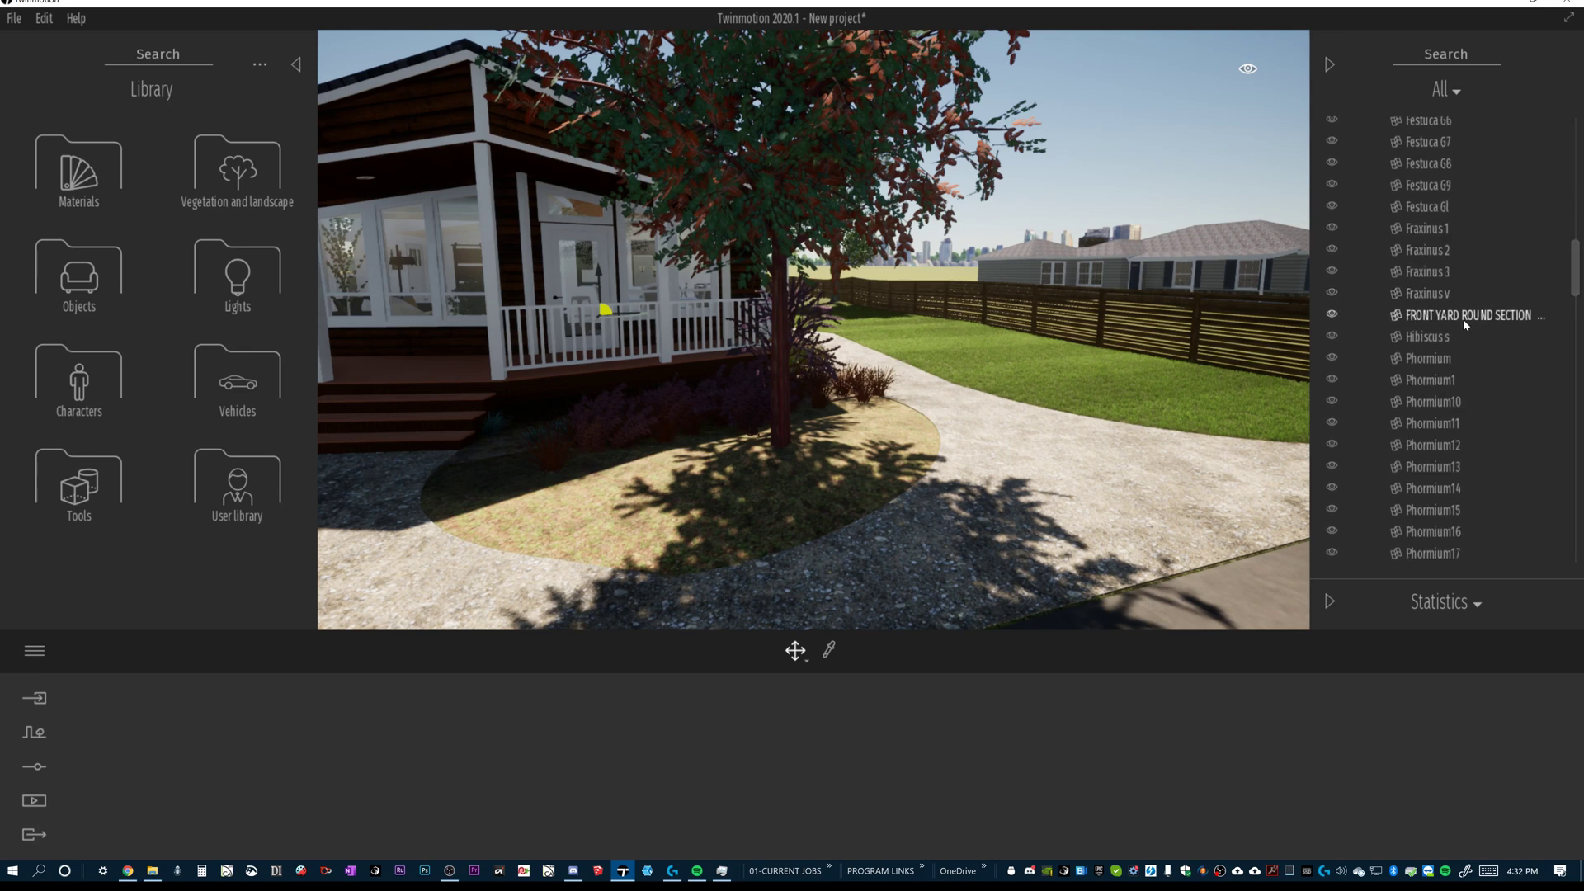
pyautogui.scroll(1, 1457, 295)
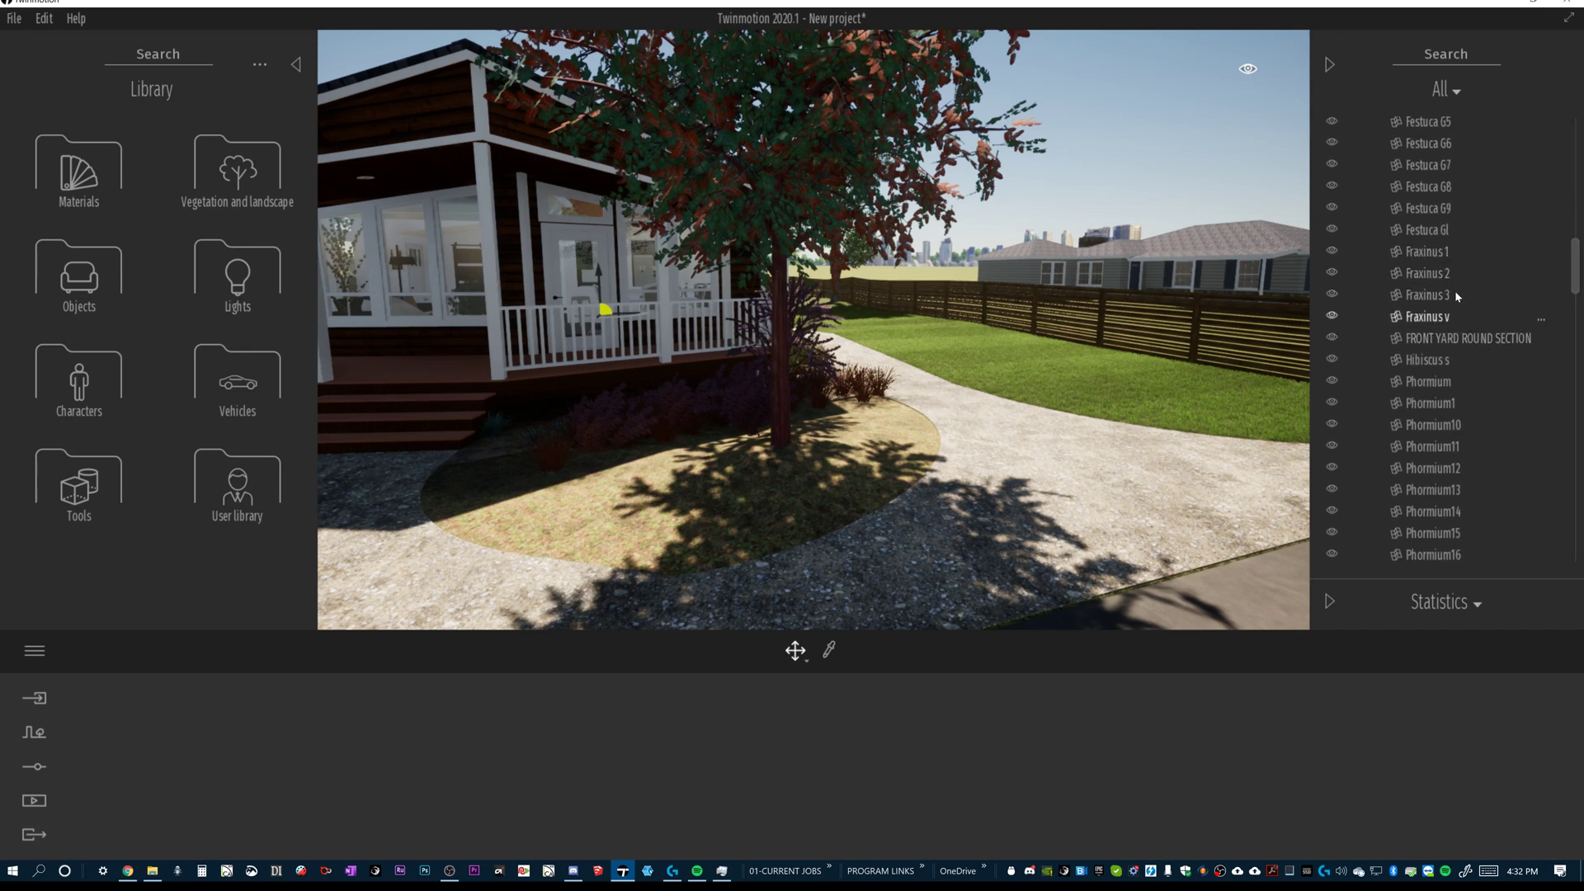
pyautogui.scroll(3, 1457, 293)
pyautogui.click(1444, 296)
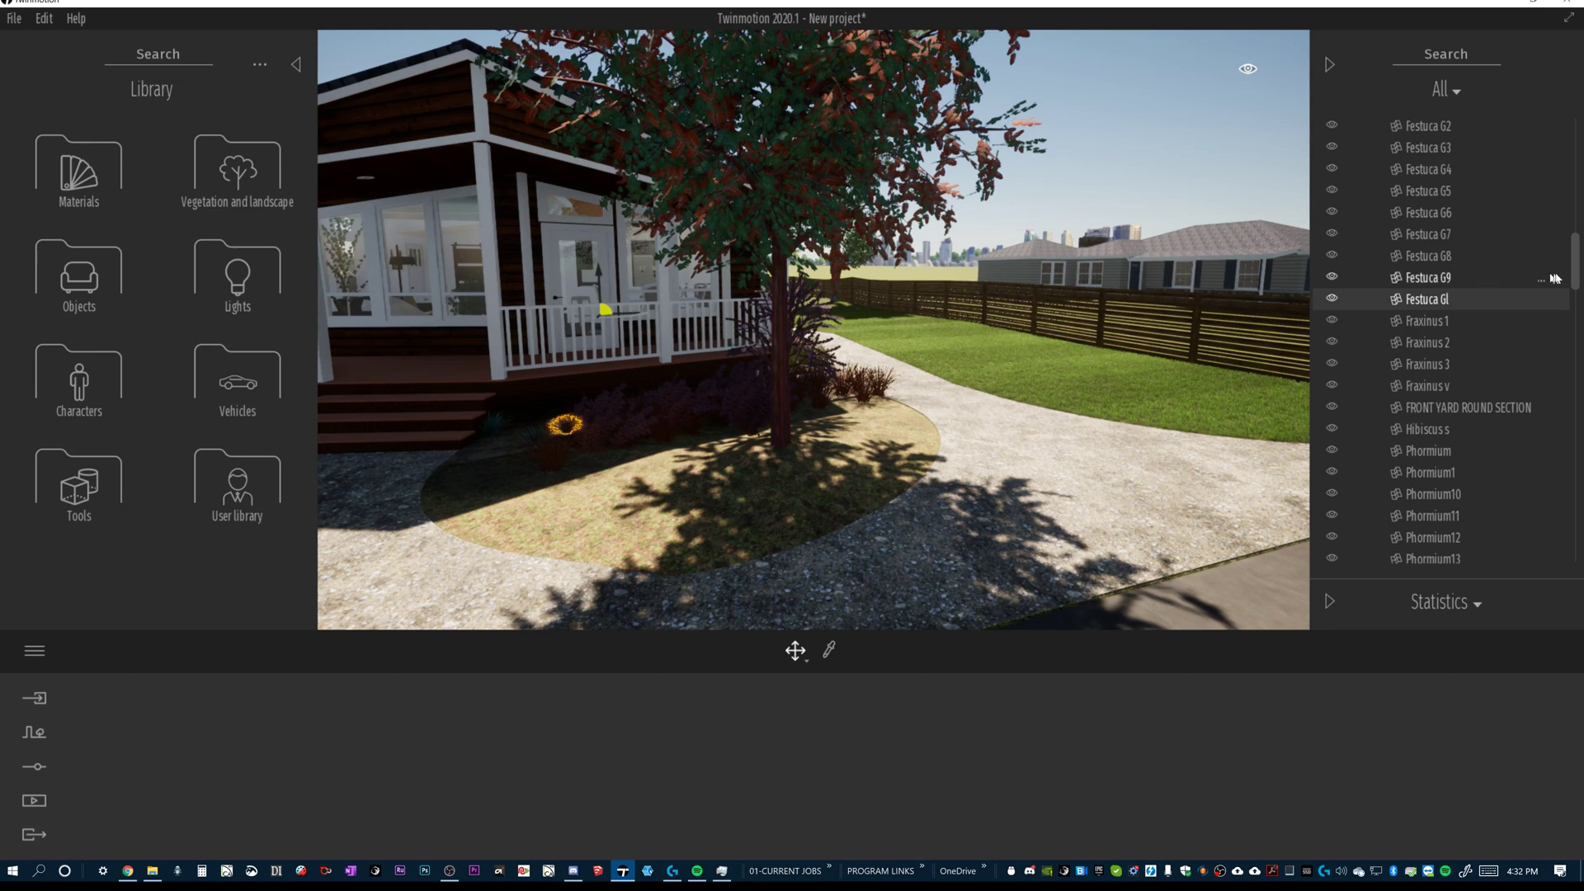
# Set the TERRAIN container as the active container.
pyautogui.moveTo(1575, 260); pyautogui.dragTo(1572, 123)
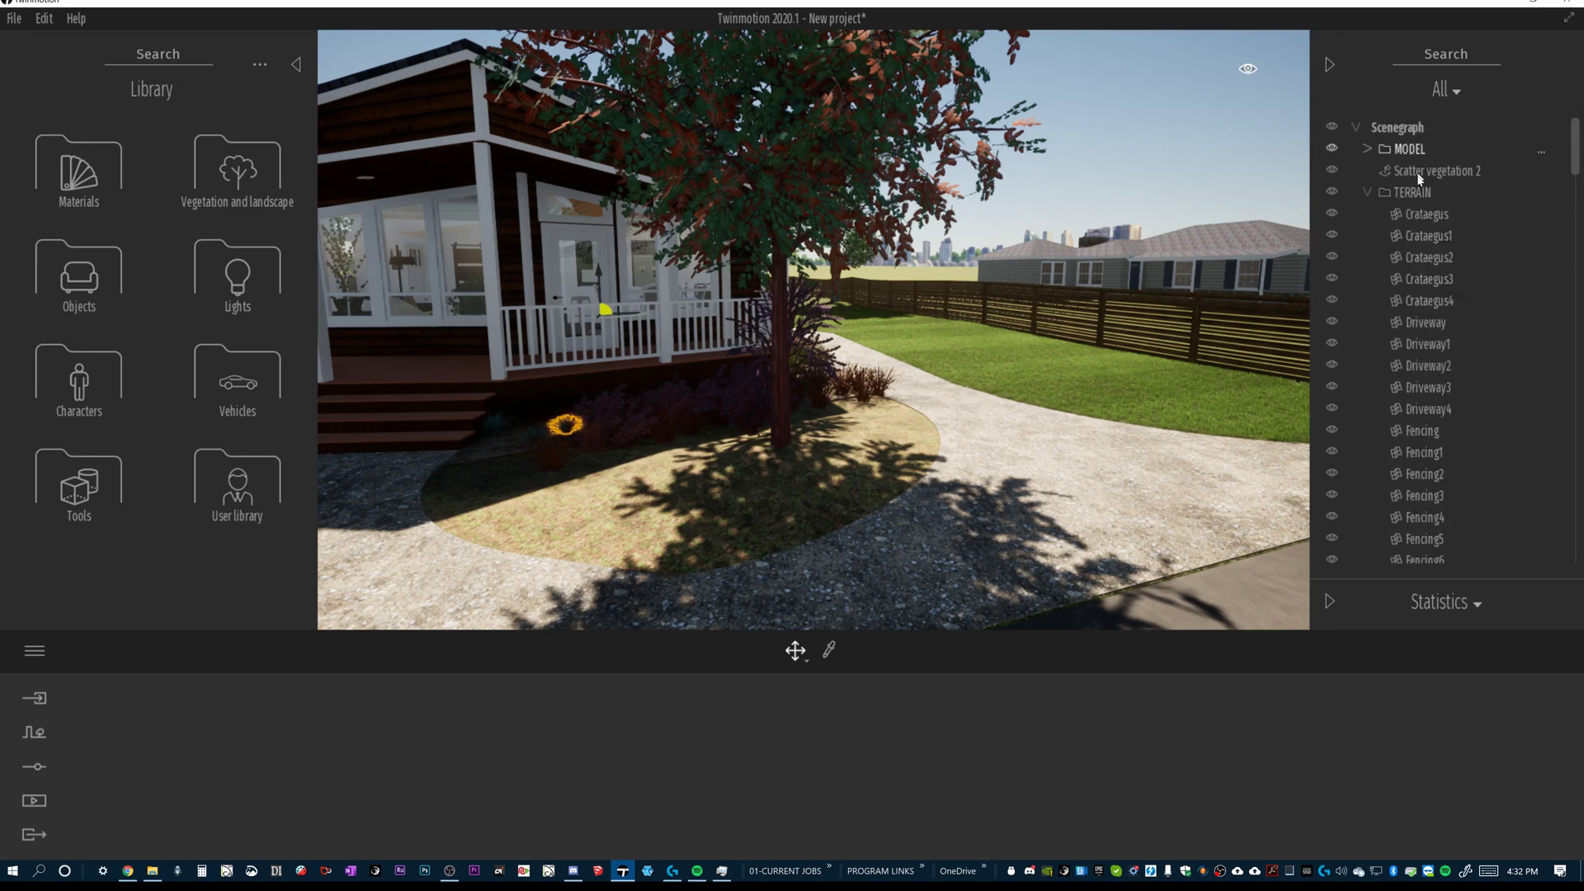
pyautogui.click(1417, 198)
pyautogui.rightClick(1417, 200)
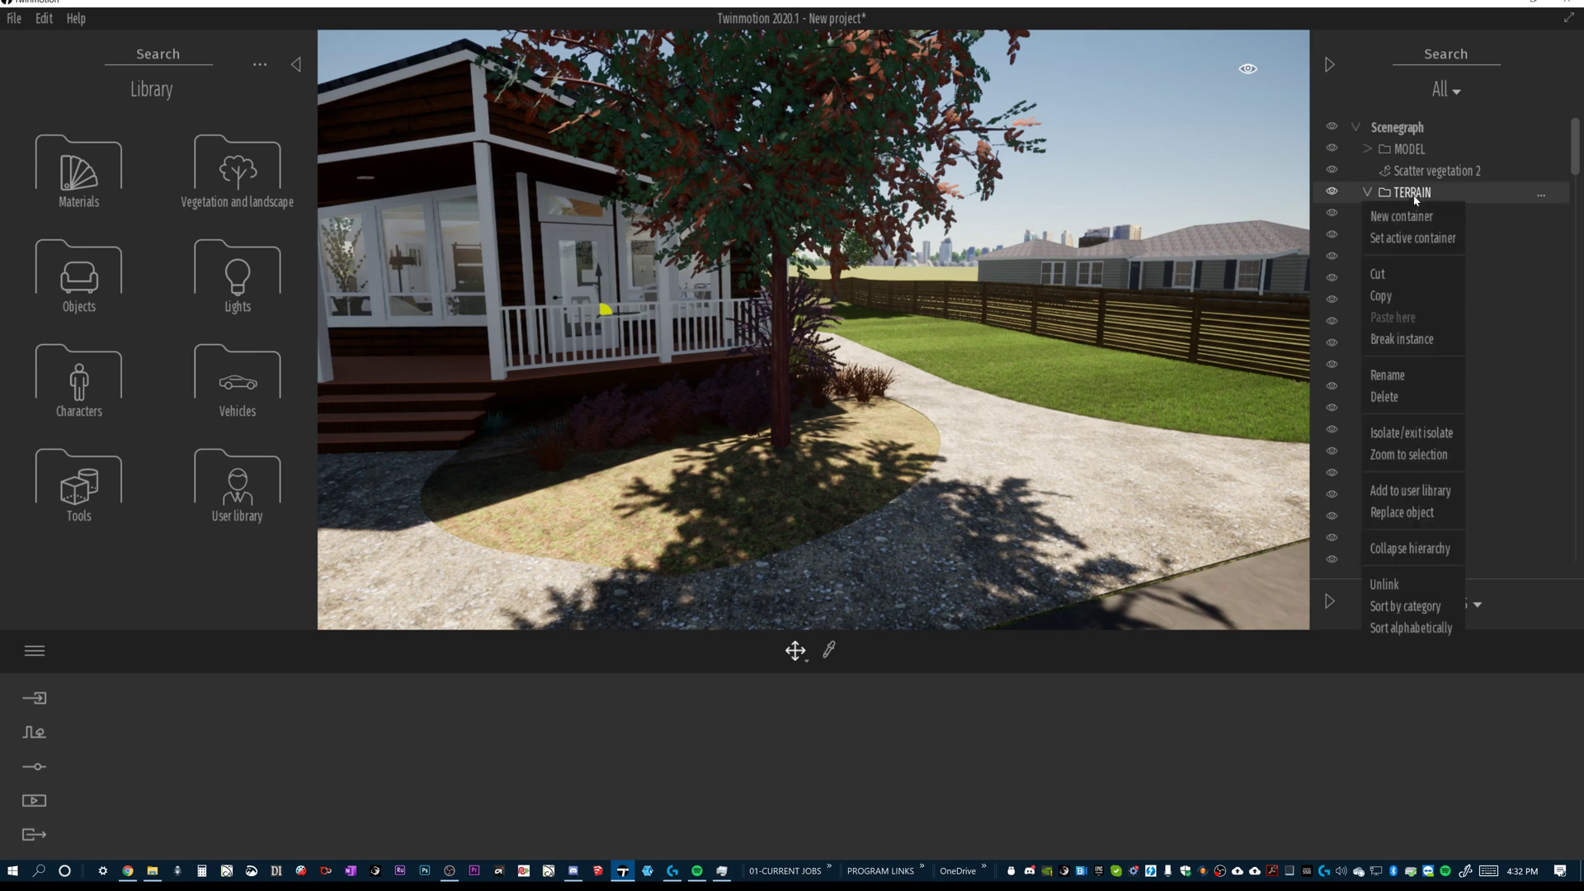
pyautogui.click(1415, 238)
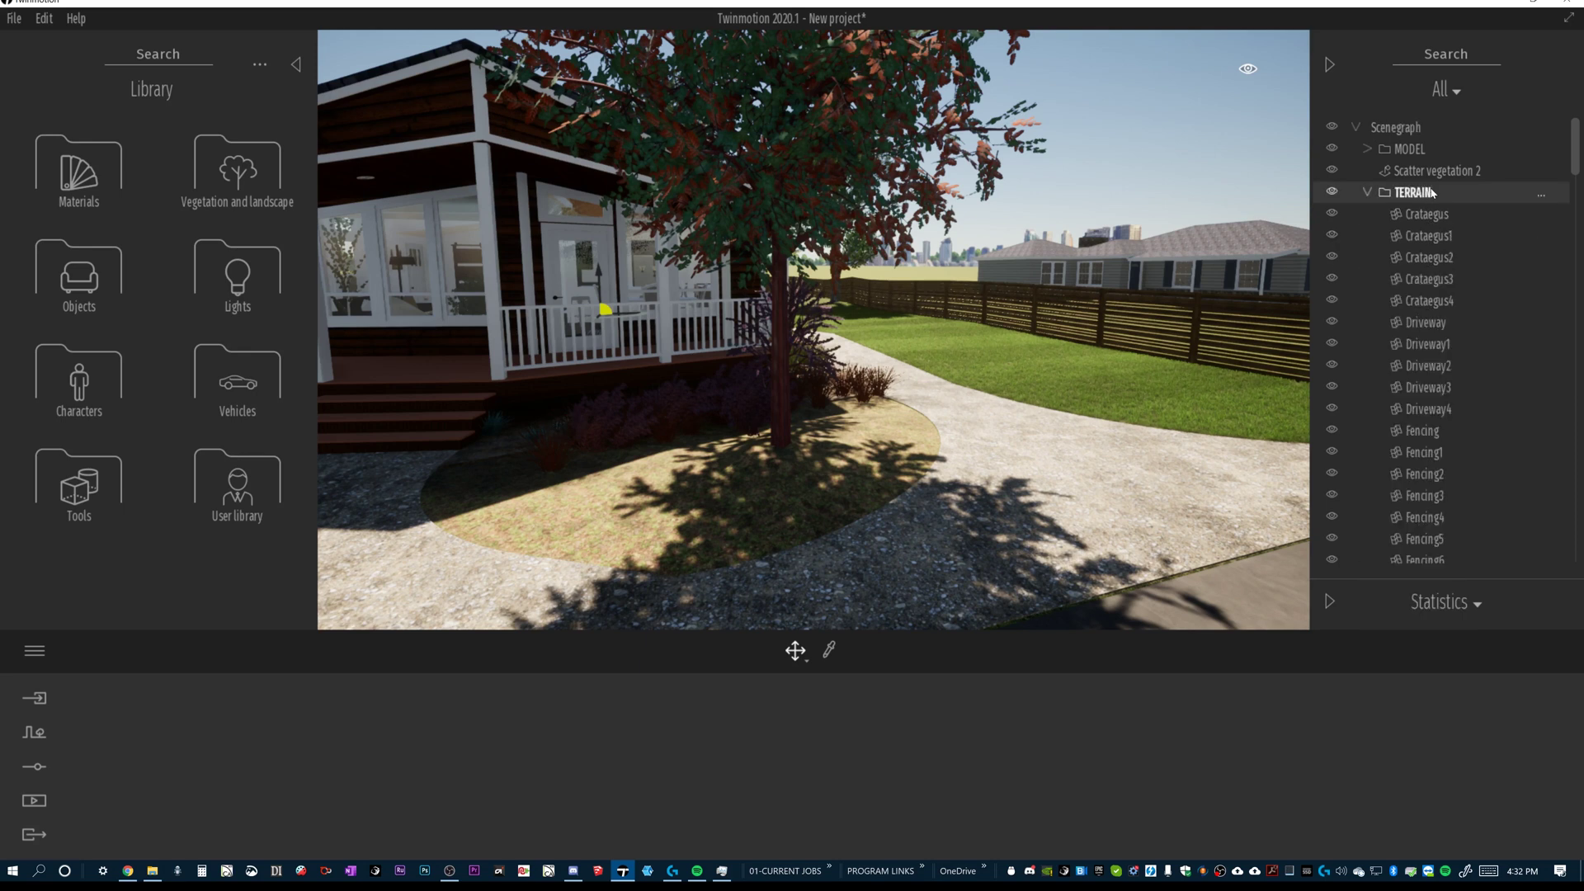
# Create a new container named FESTUCA inside the TERRAIN container.
pyautogui.rightClick(1432, 192)
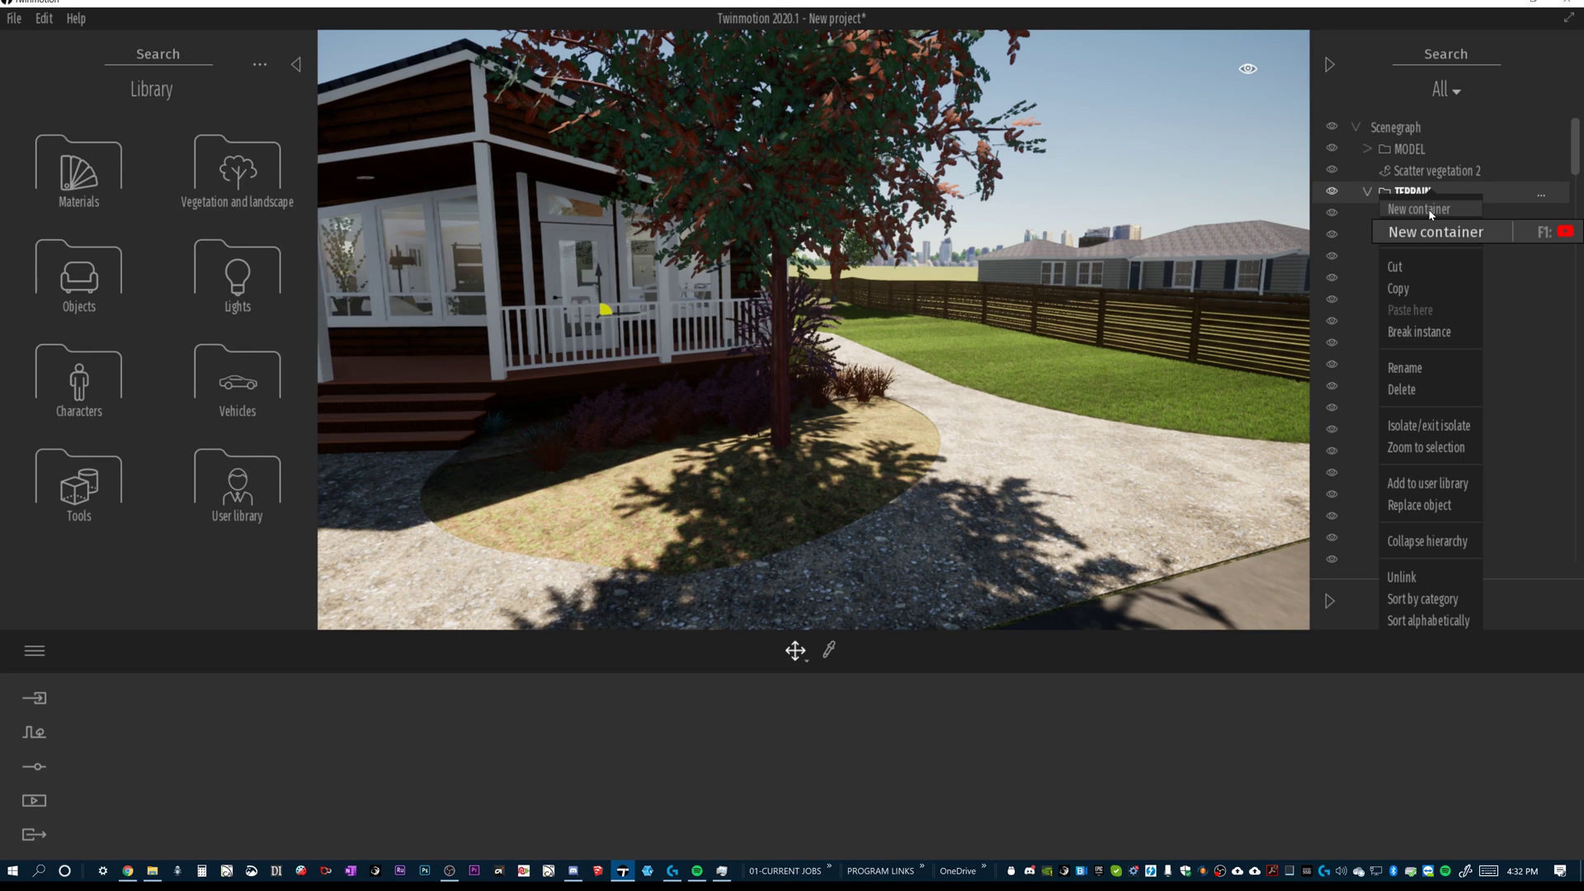
pyautogui.click(1428, 210)
pyautogui.write('FES')
pyautogui.press('Return')
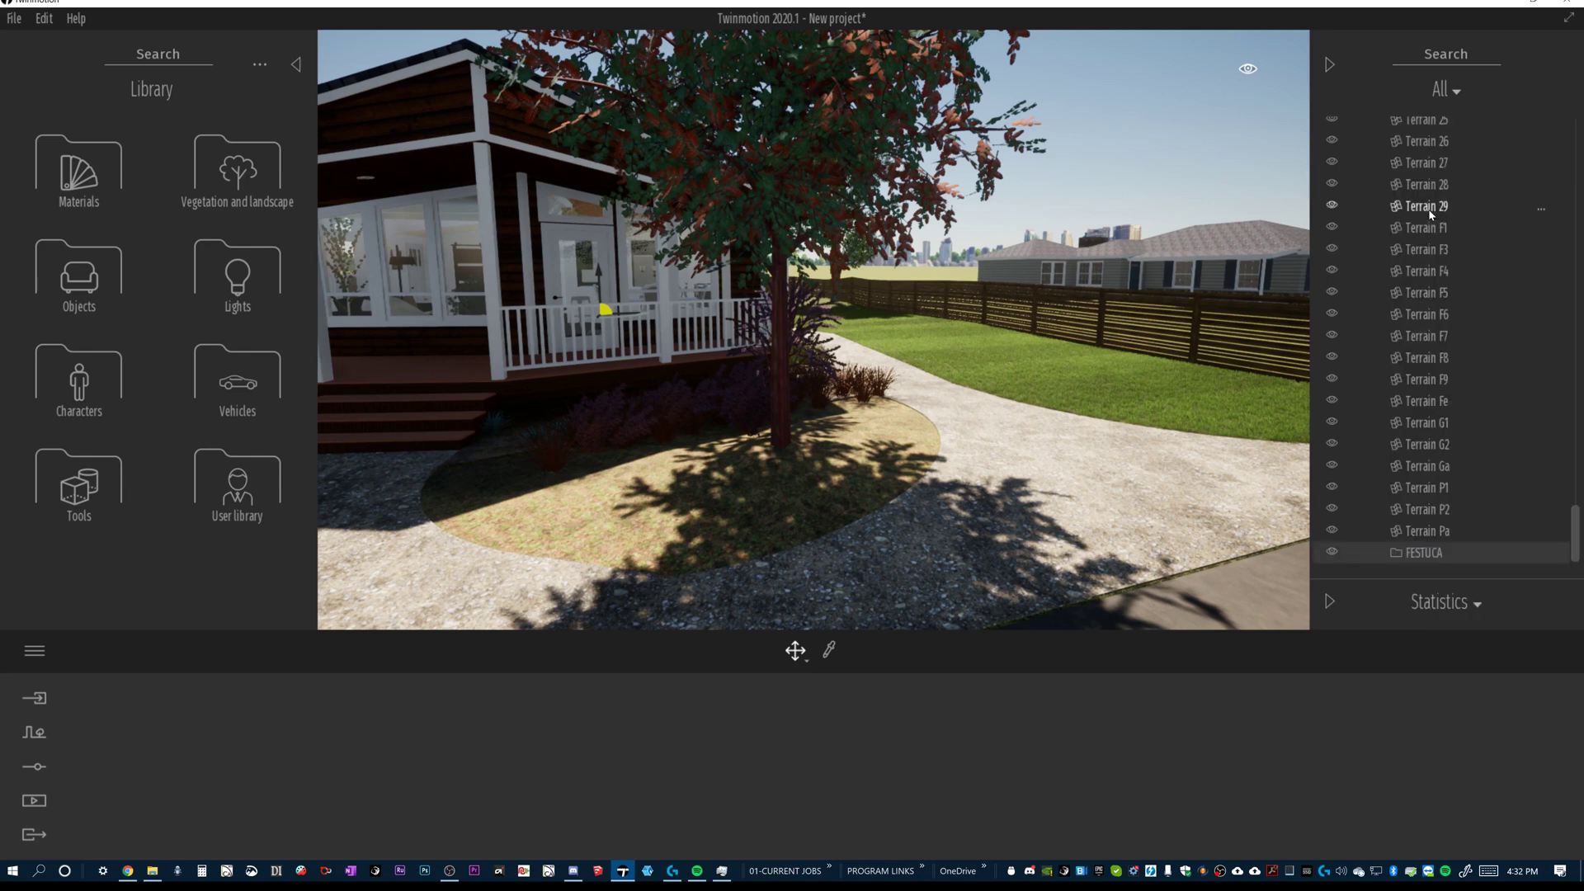
# Sort the contents of the TERRAIN container alphabetically.
pyautogui.moveTo(1575, 532); pyautogui.dragTo(1576, 132)
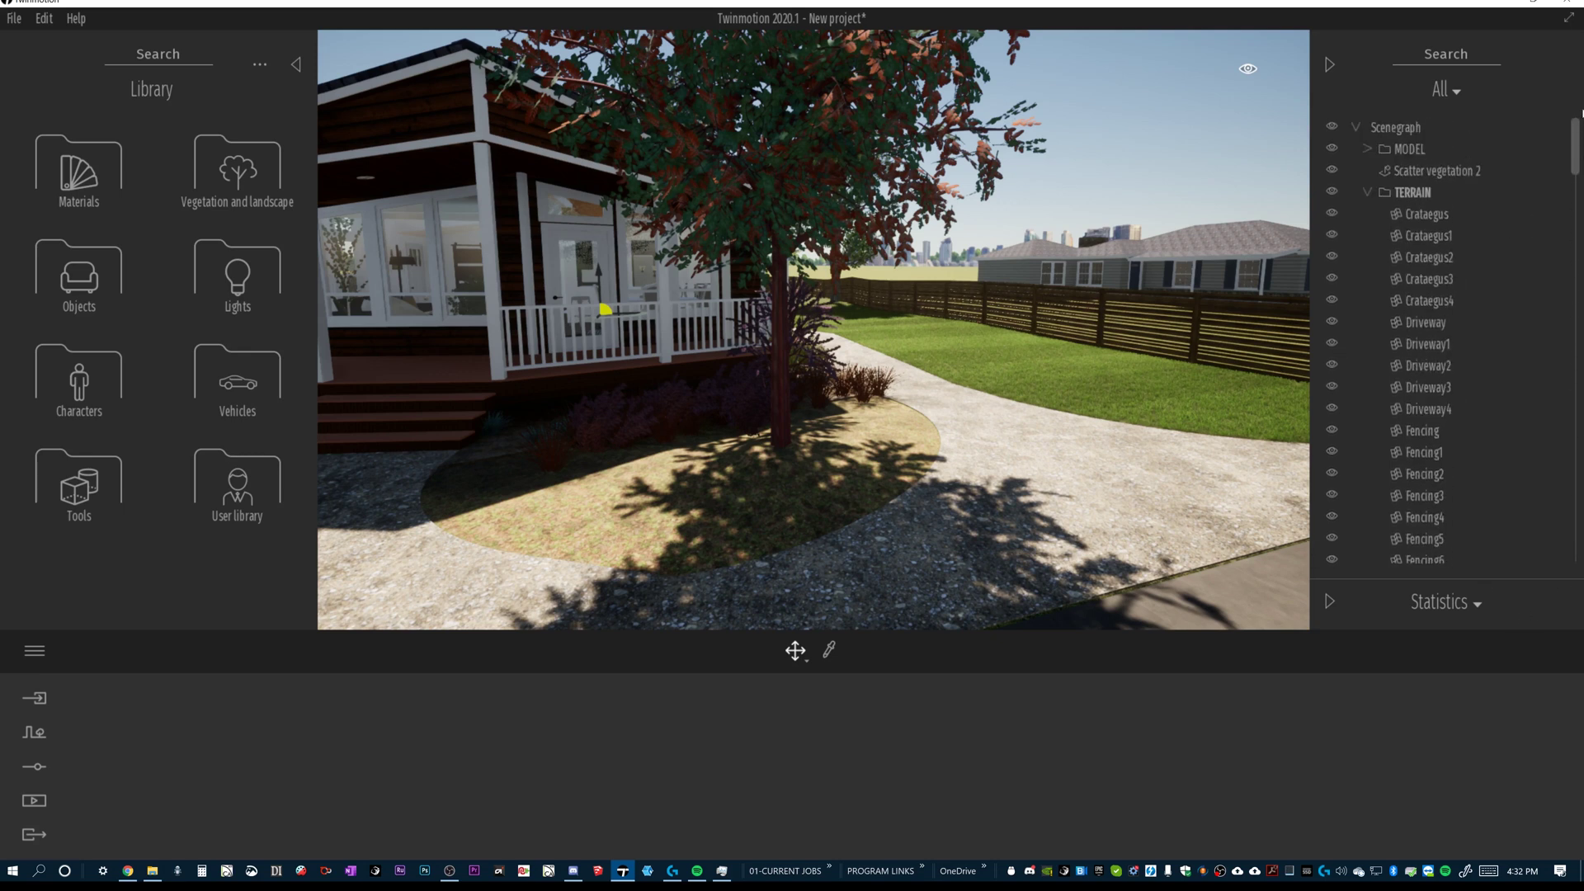
pyautogui.rightClick(1414, 193)
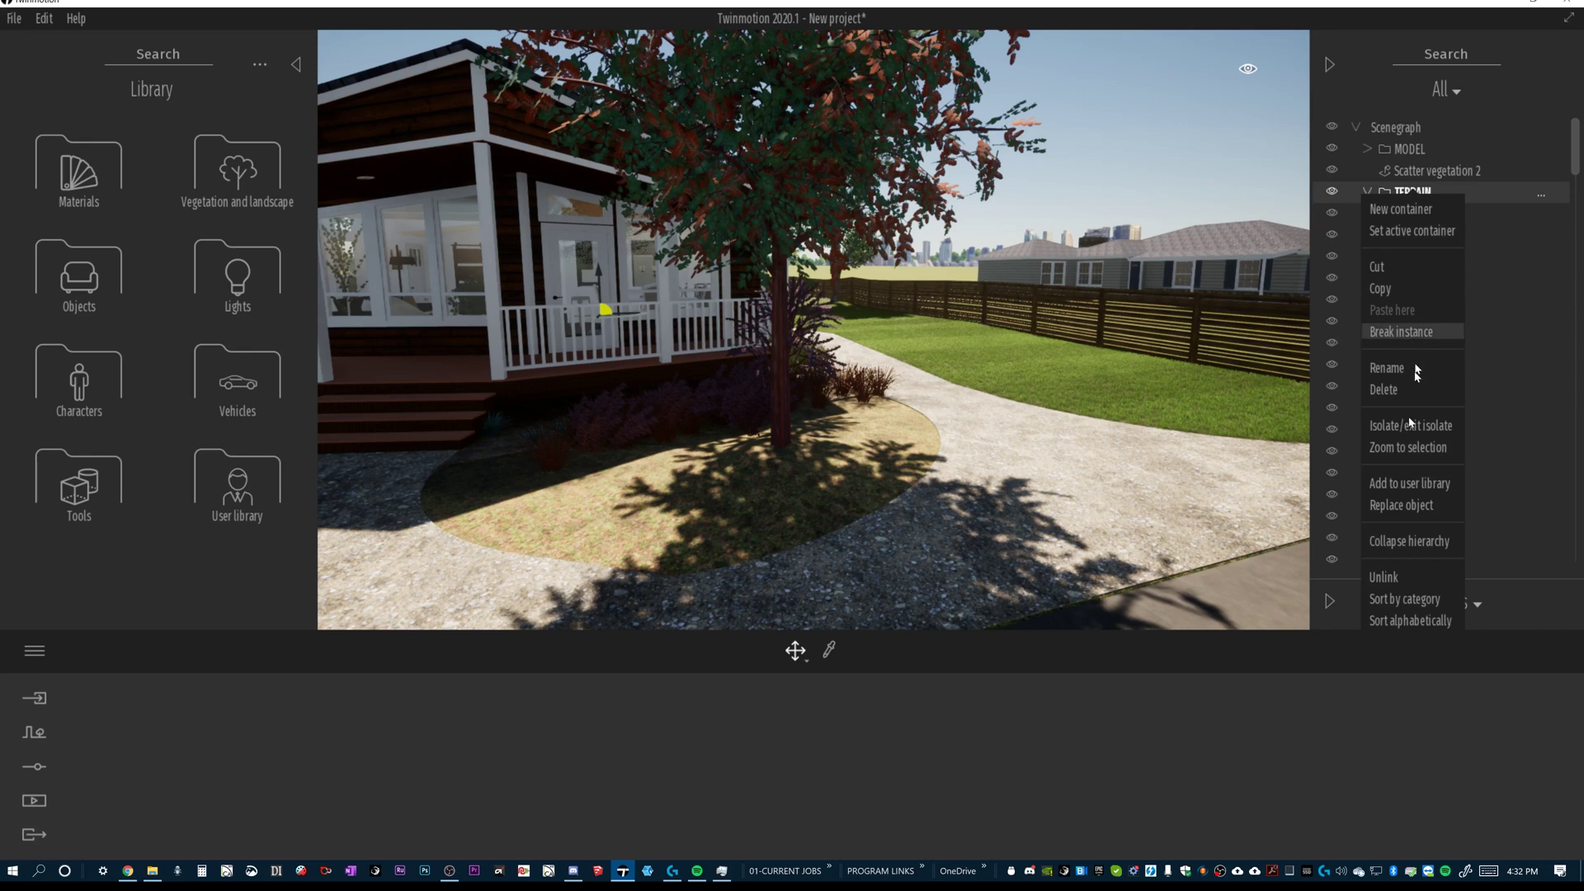
pyautogui.click(1413, 621)
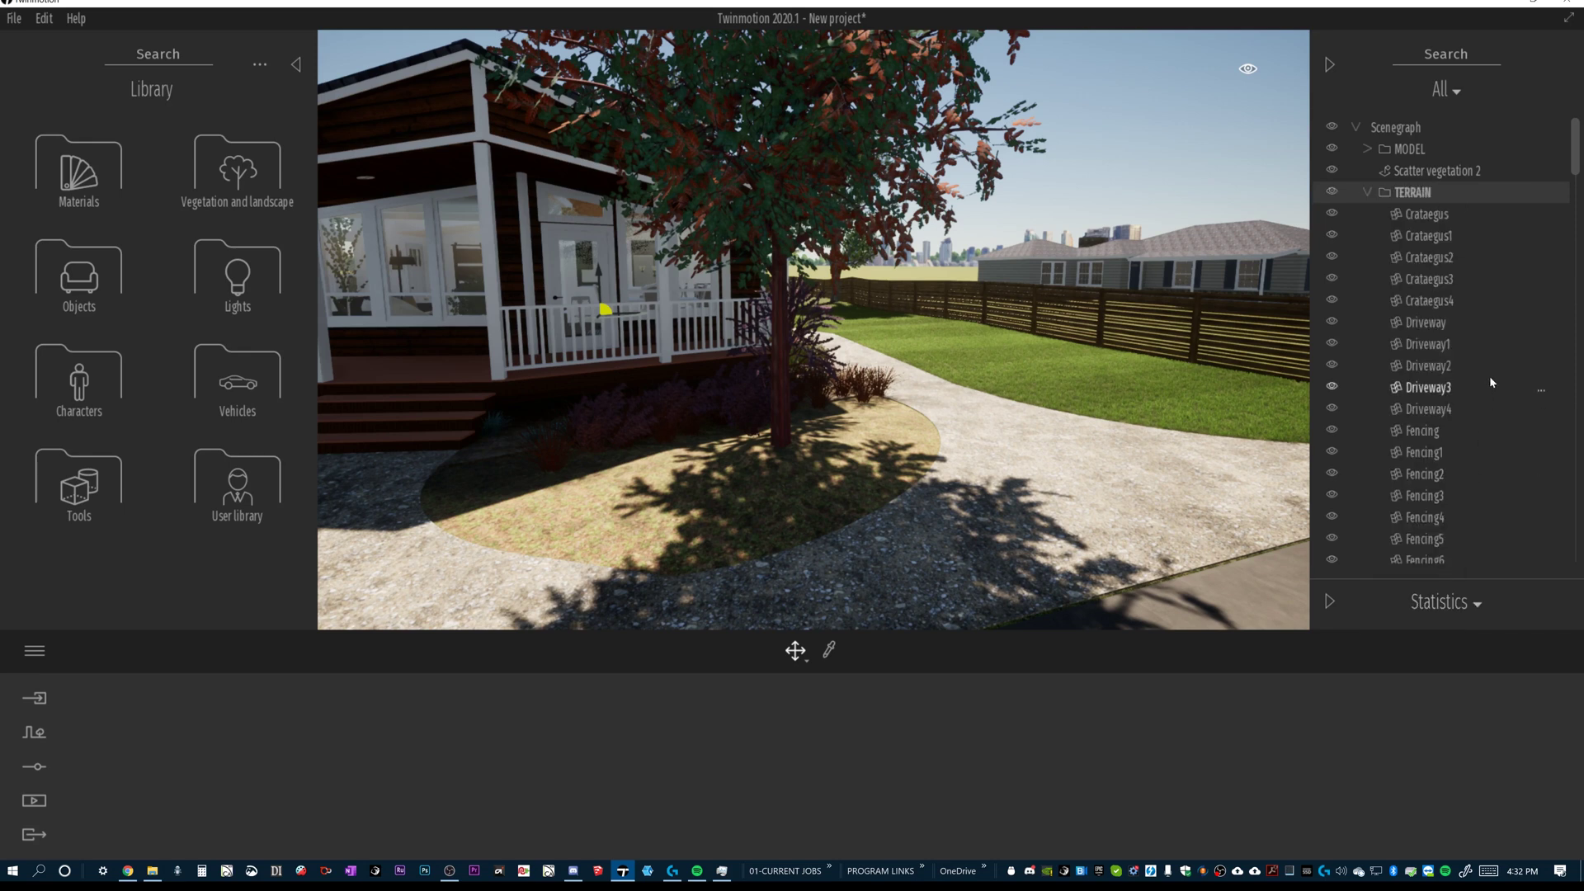
# Move all the individual Festuca plants, from Festuca 10 through Festuca Gl, into the FESTUCA container.
pyautogui.scroll(-5, 1491, 371)
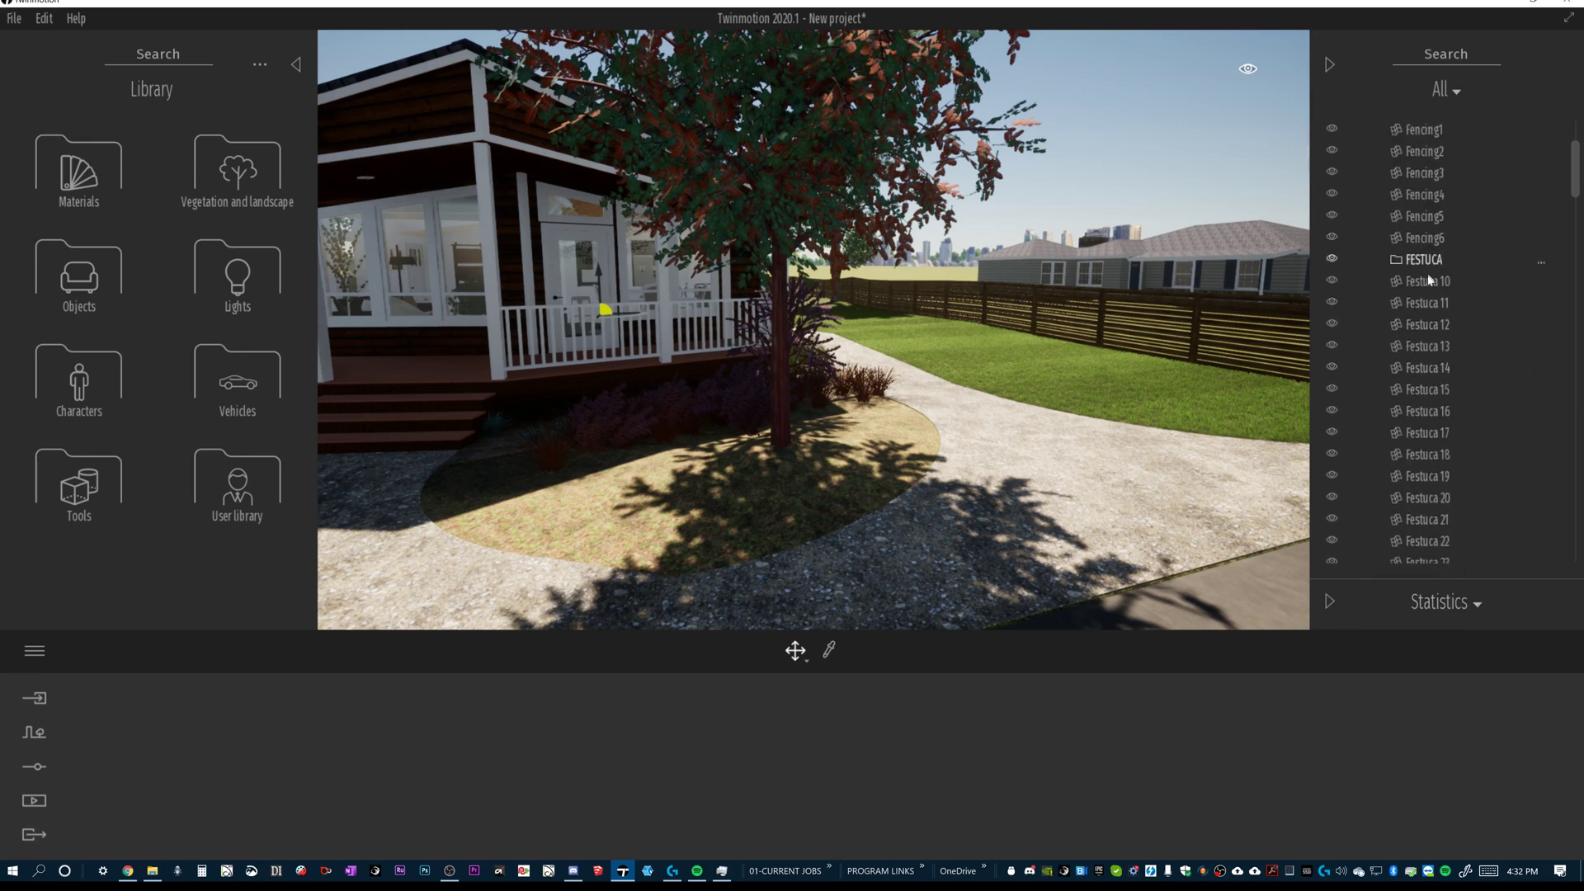
pyautogui.scroll(-5, 1533, 260)
pyautogui.scroll(-10, 1515, 338)
pyautogui.scroll(-3, 1491, 429)
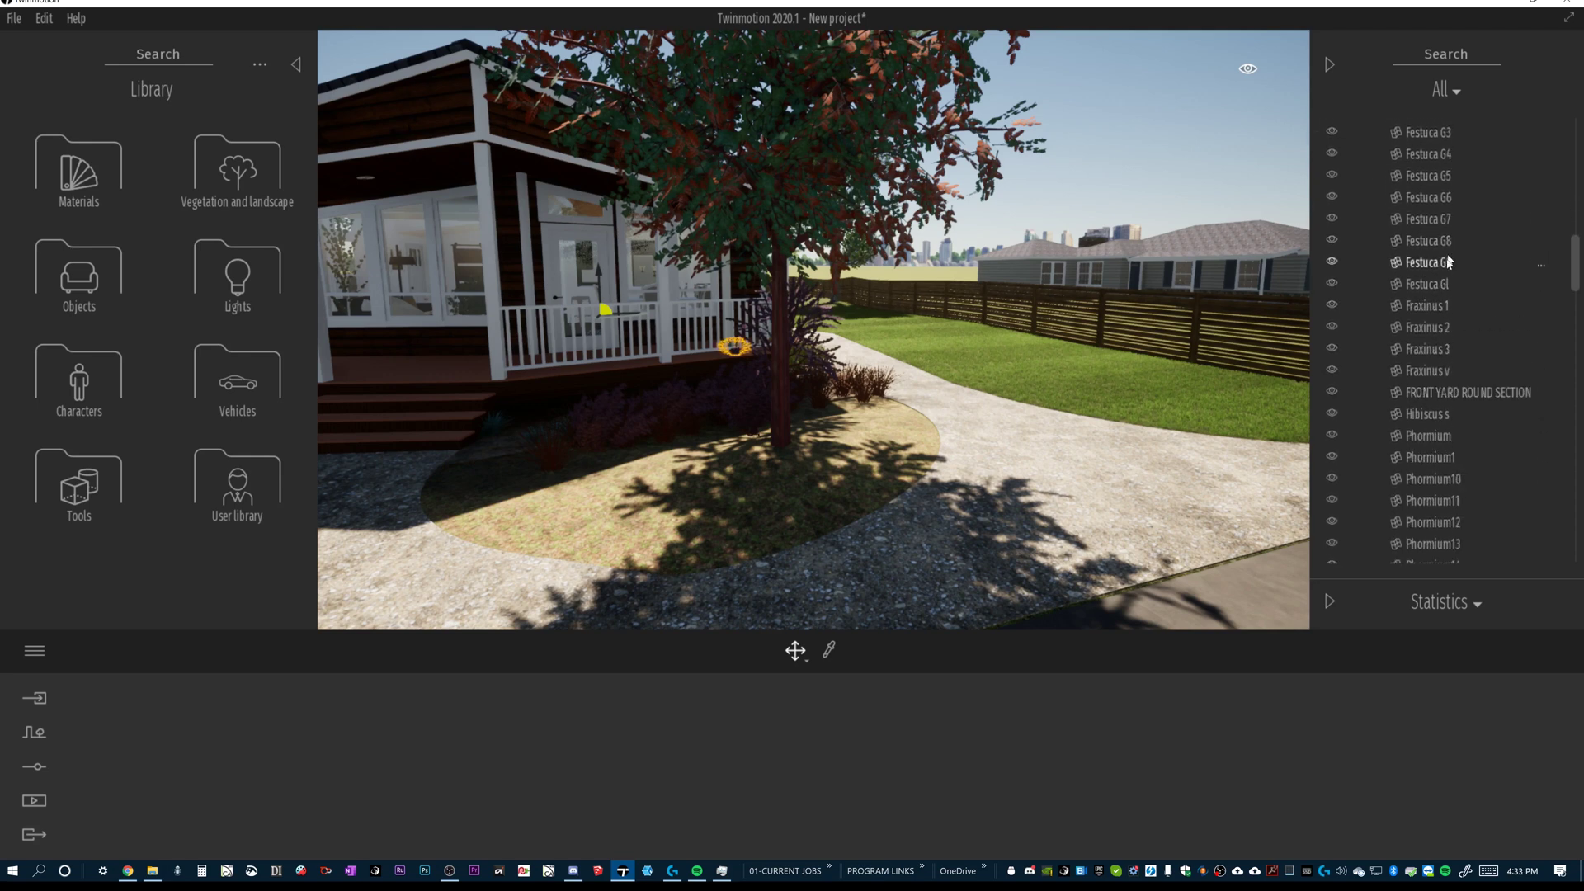
pyautogui.click(1457, 291)
pyautogui.scroll(-5, 1493, 293)
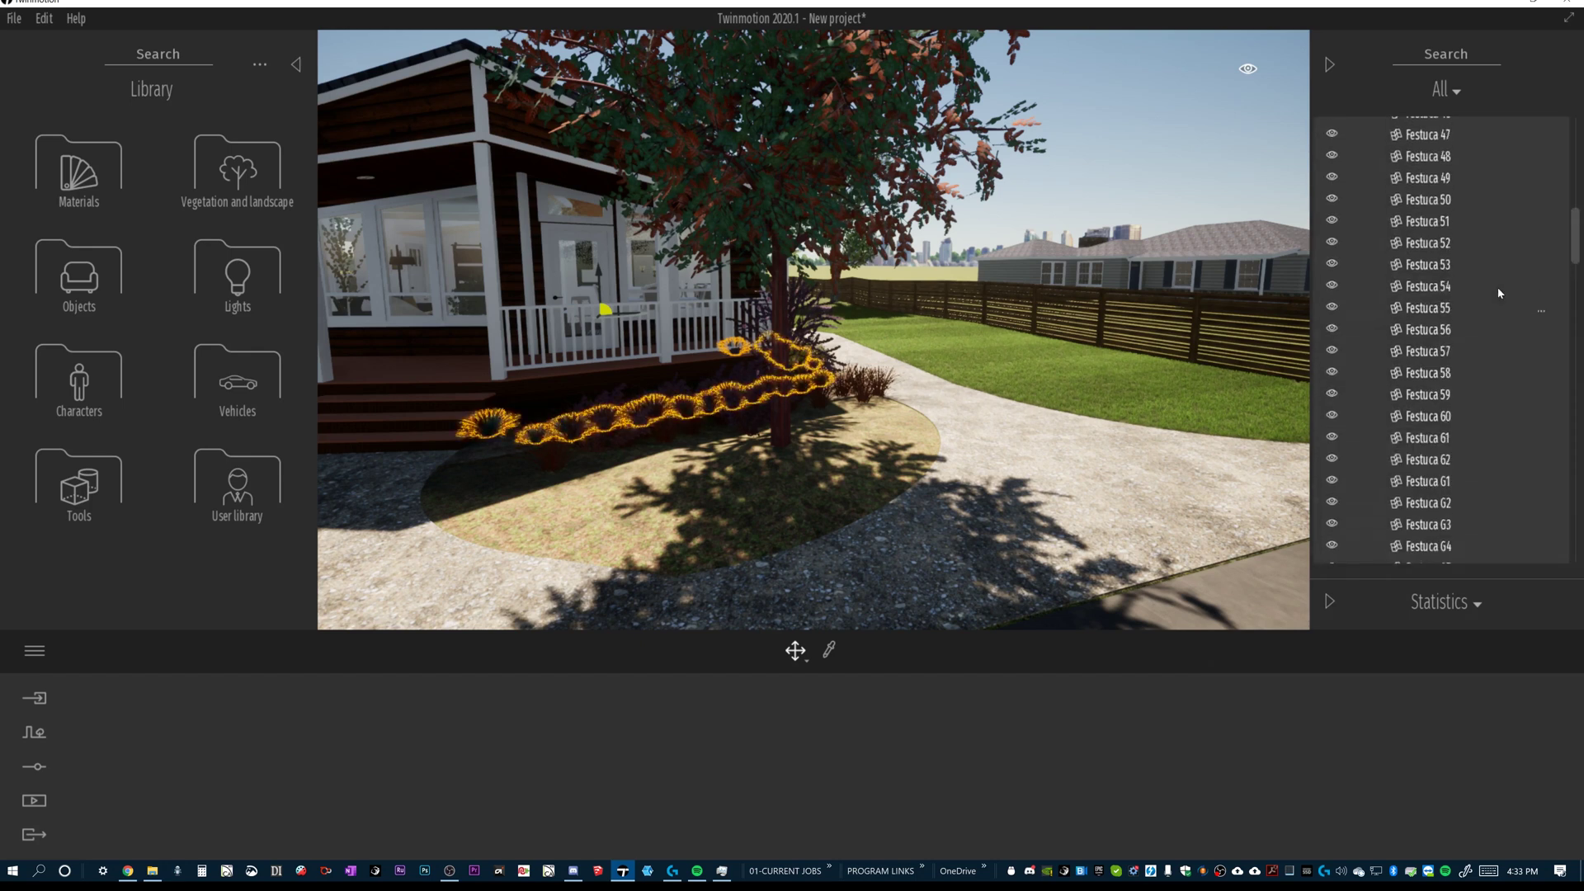
pyautogui.scroll(5, 1498, 295)
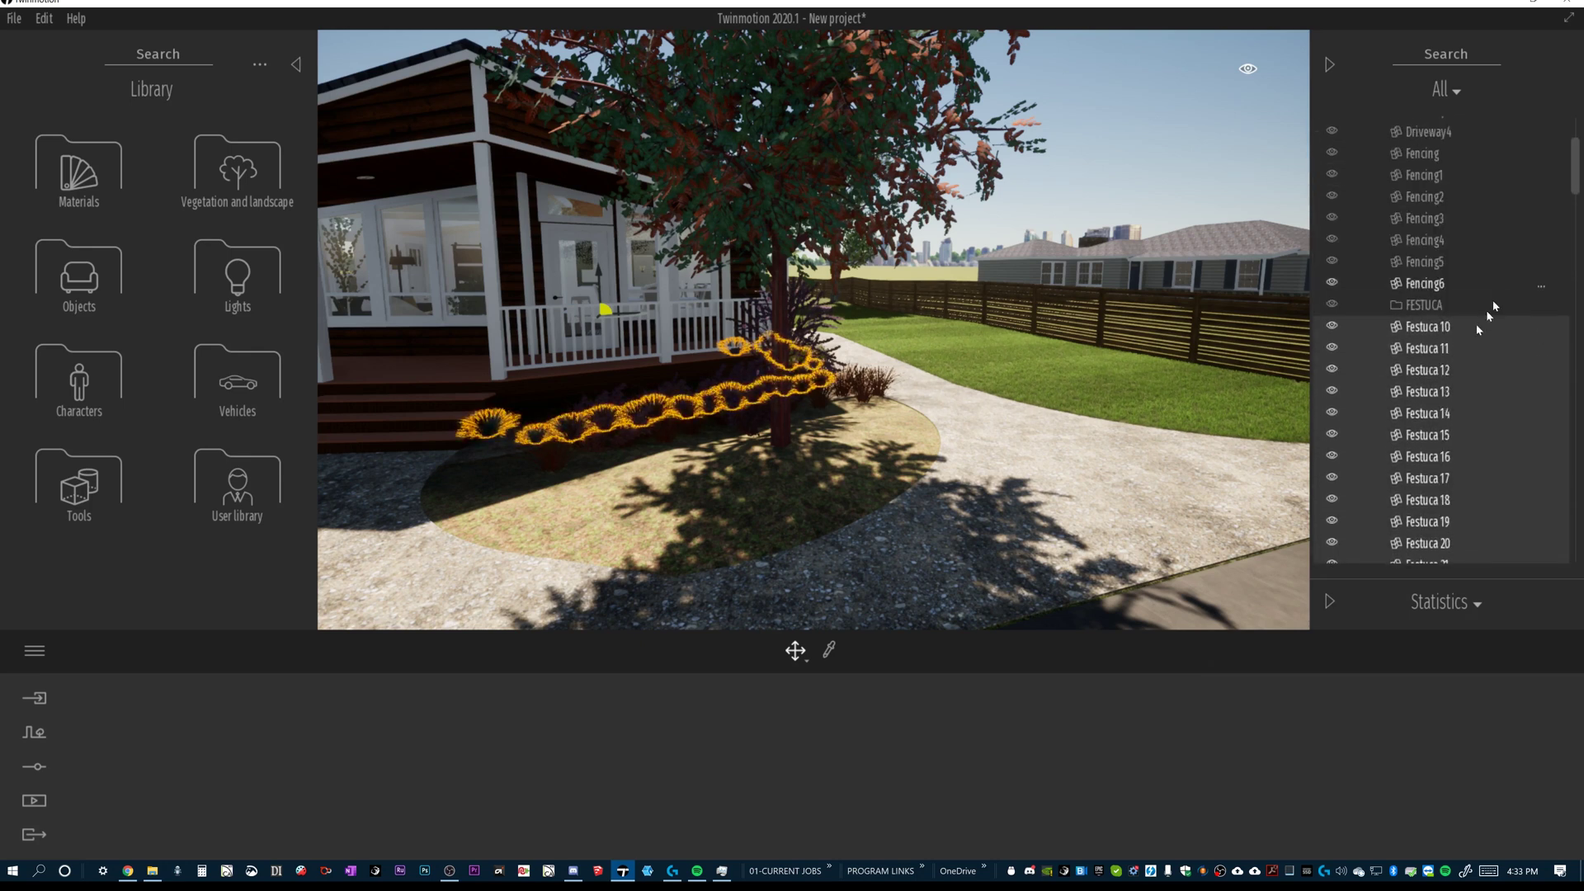
pyautogui.moveTo(1441, 328); pyautogui.dragTo(1440, 312)
pyautogui.click(1380, 304)
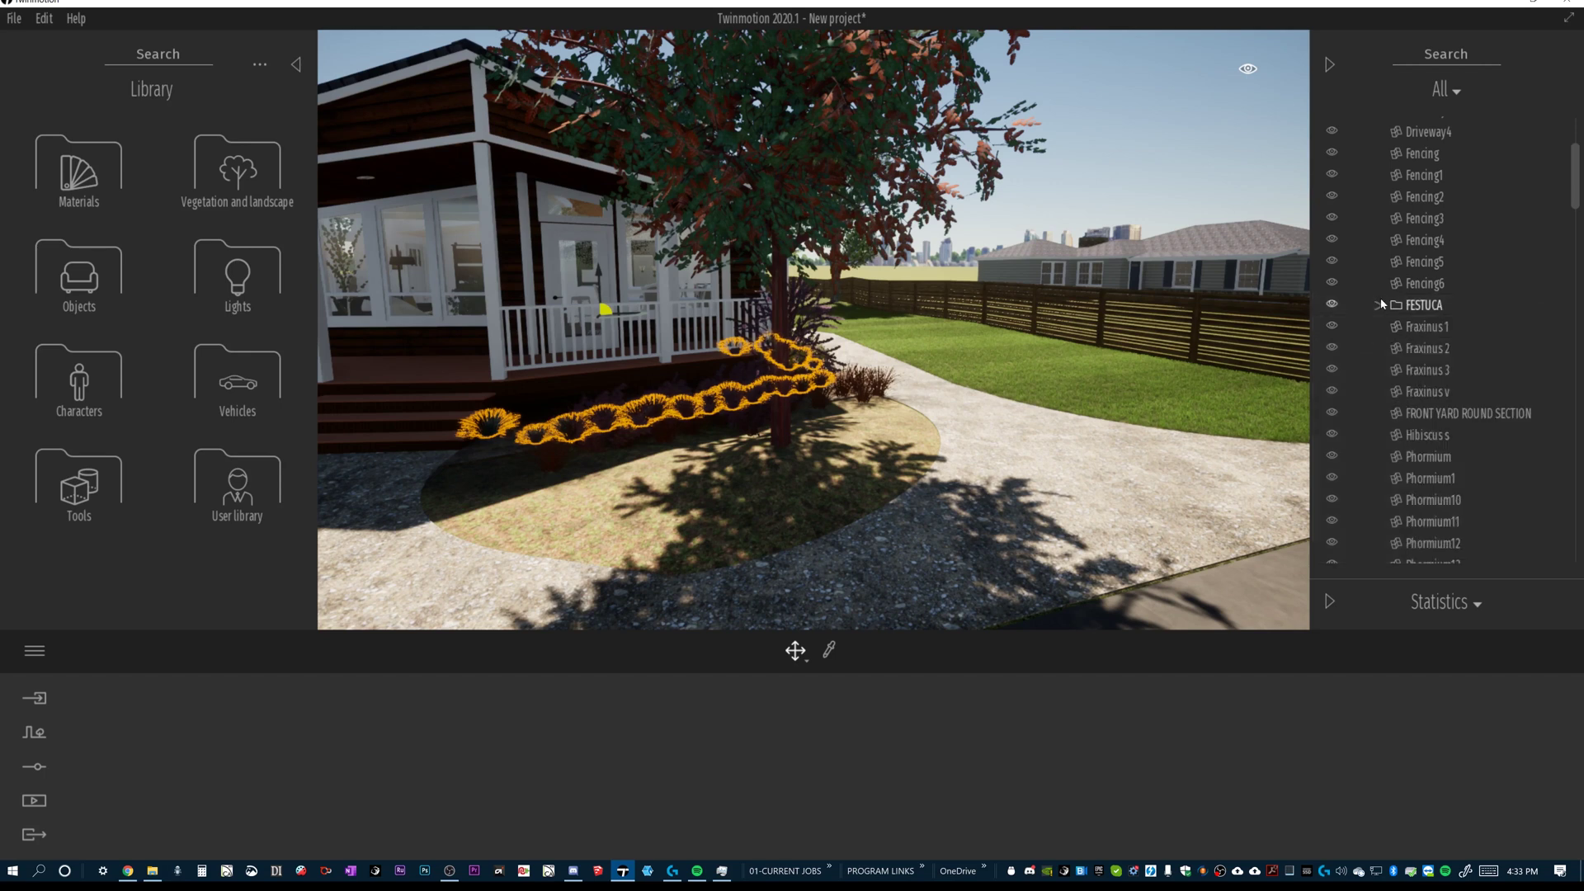
# Select the FRONT YARD ROUND SECTION terrain in front of the house and isolate it in the view.
pyautogui.scroll(3, 1479, 364)
pyautogui.scroll(-5, 1501, 360)
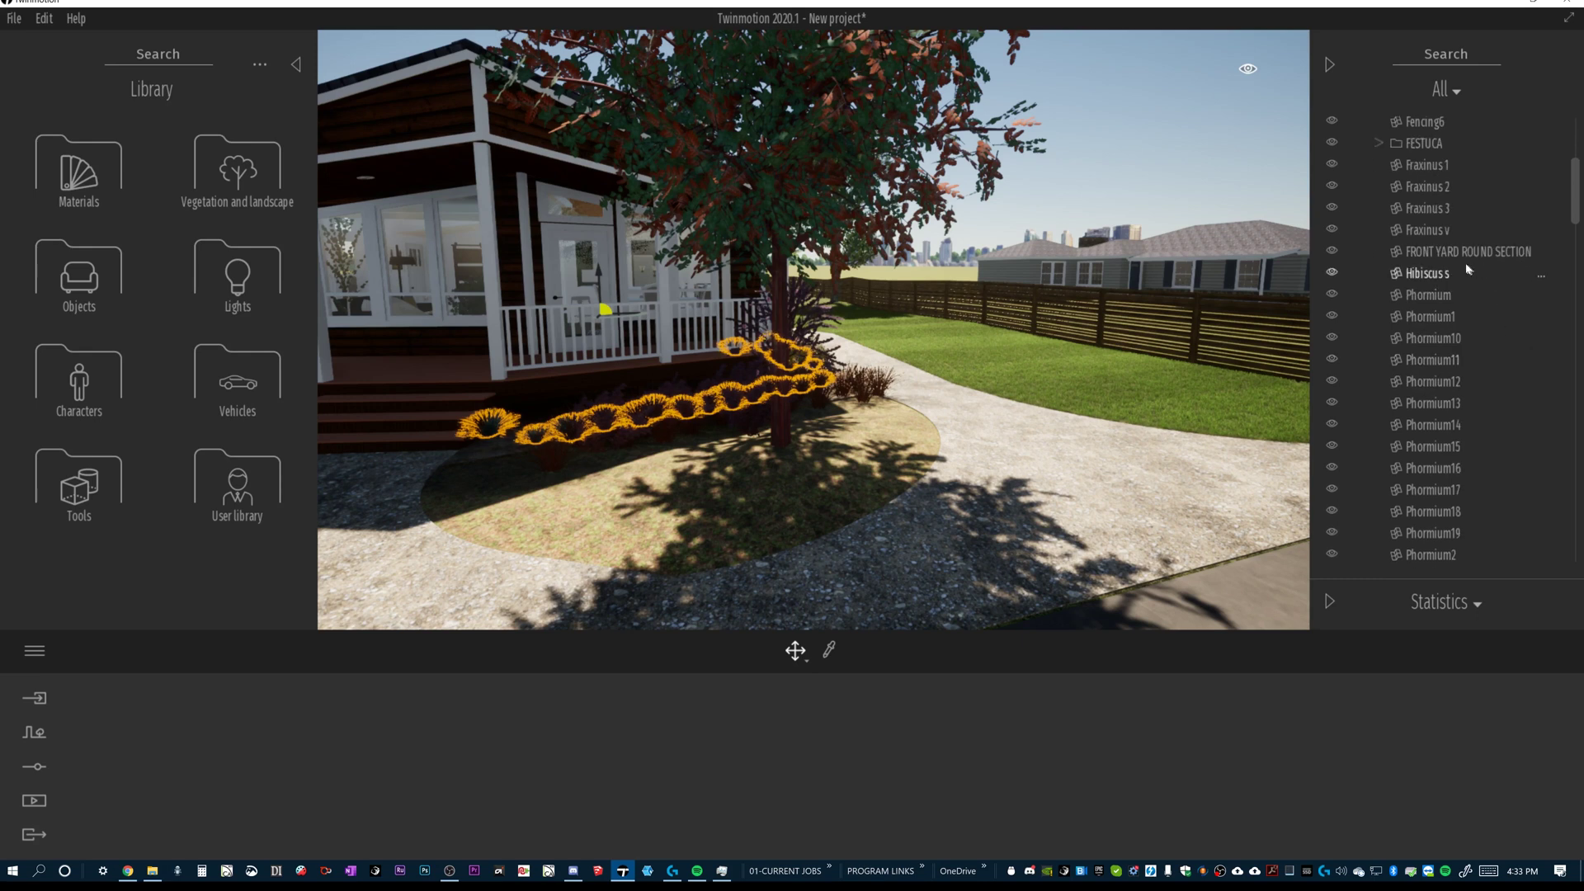
pyautogui.click(820, 480)
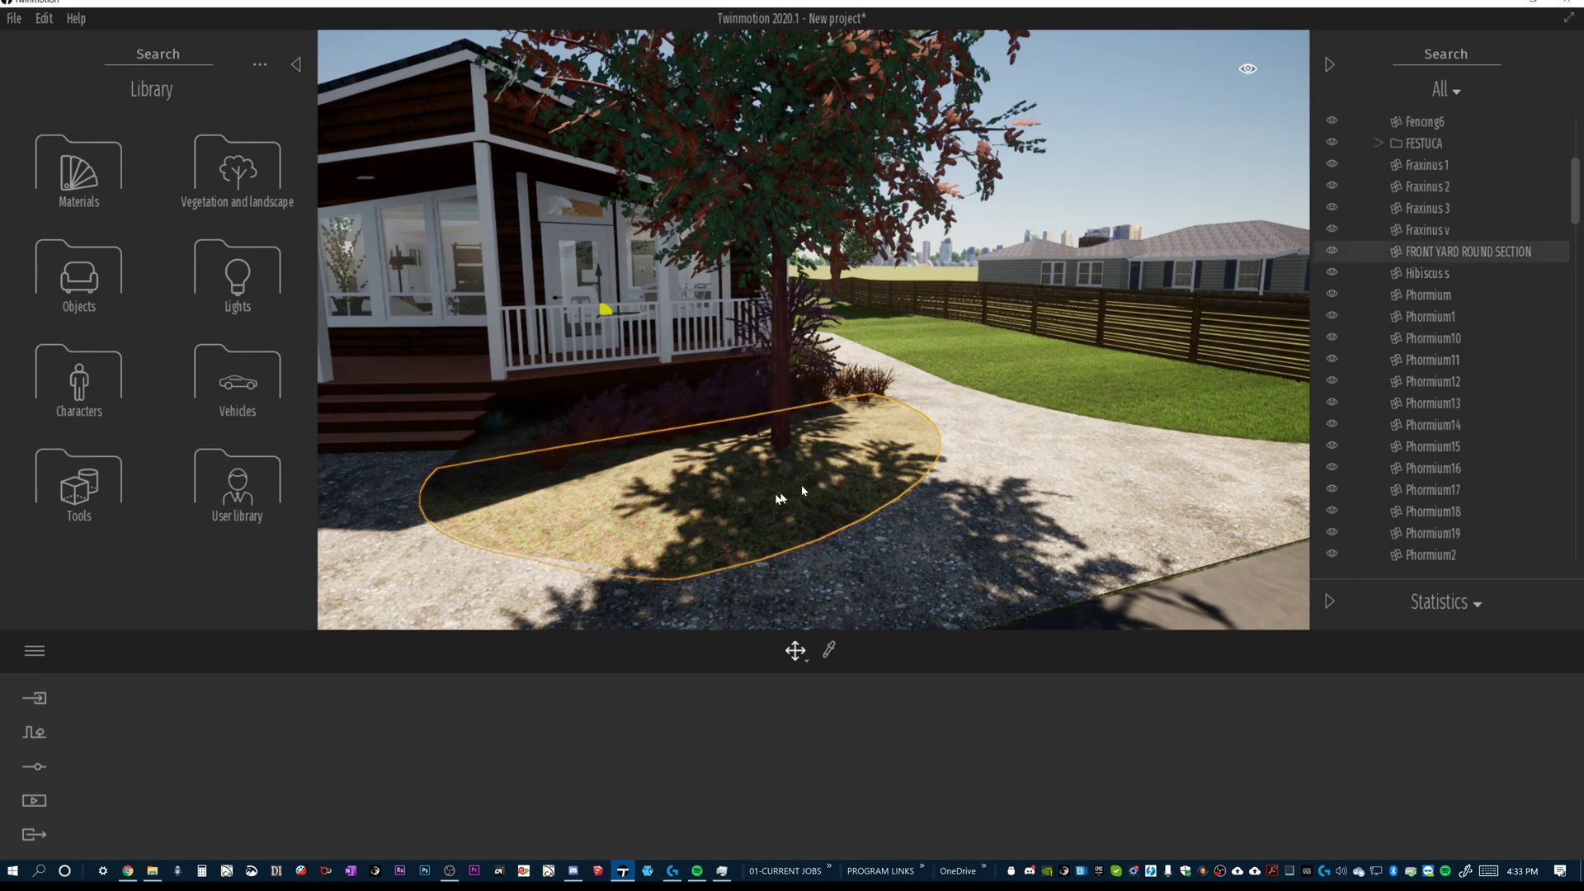
pyautogui.rightClick(1454, 261)
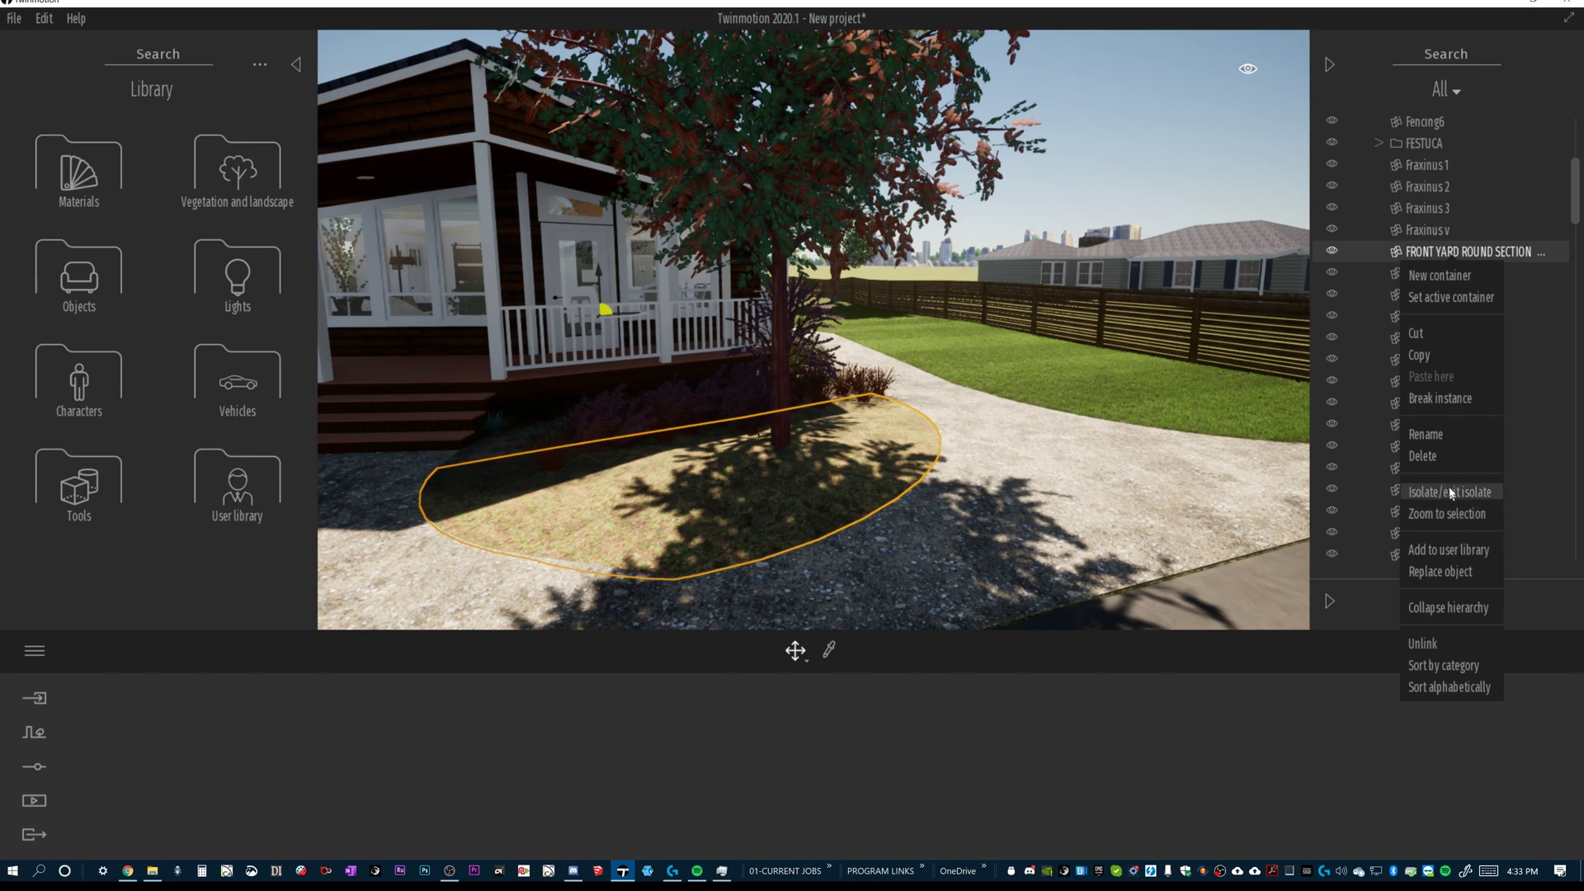
pyautogui.press('F1')
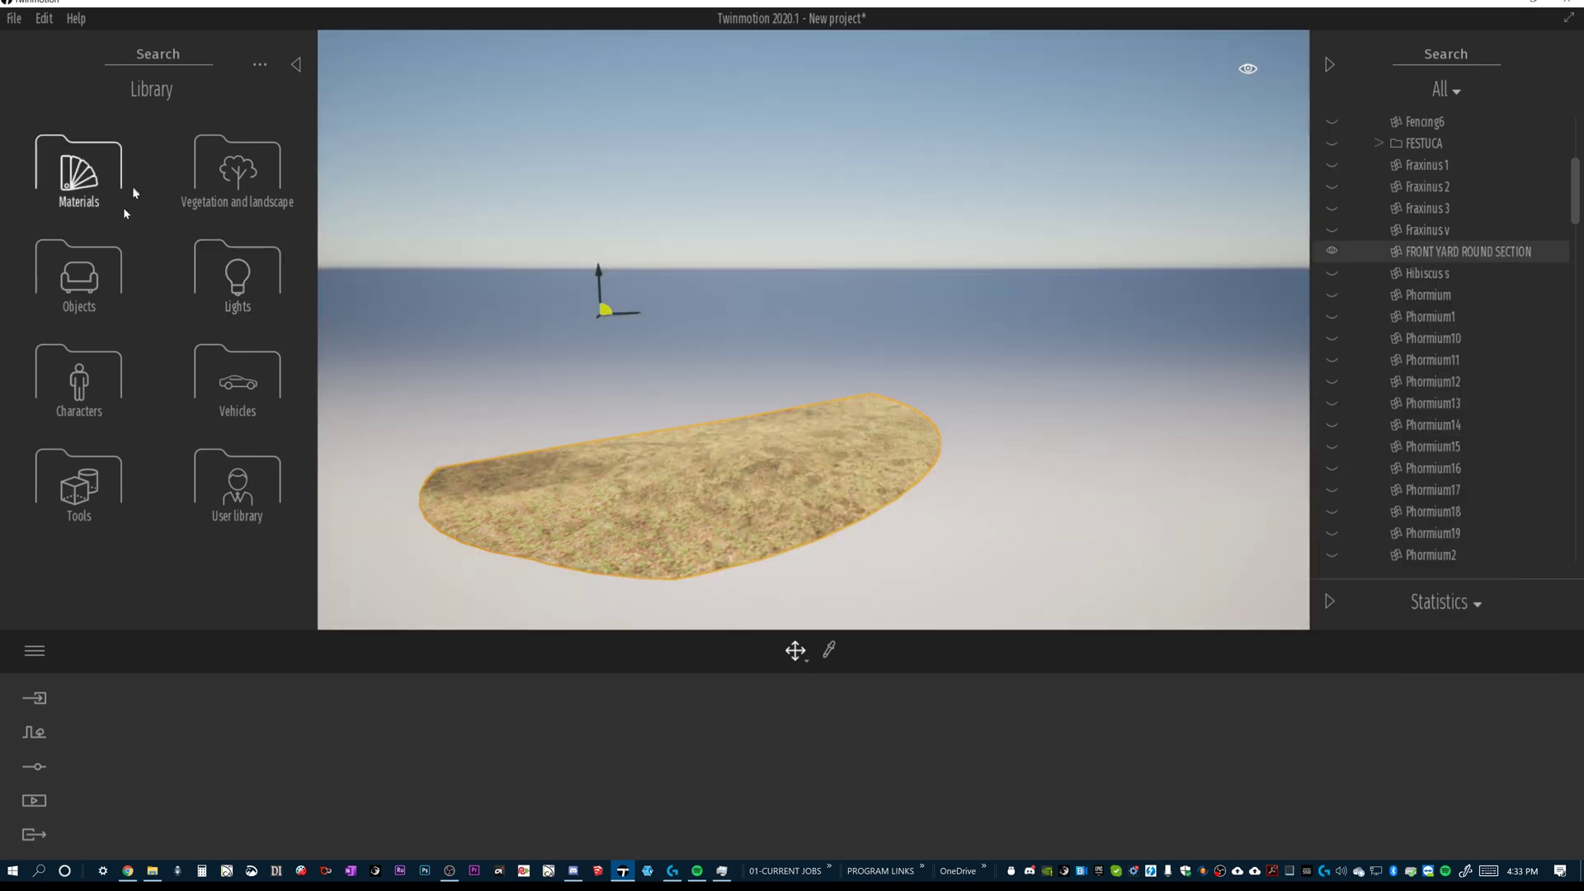
# Try painting Long grass 03 over the whole round section with the 0.5 m vegetation brush at 30% density.
pyautogui.click(34, 732)
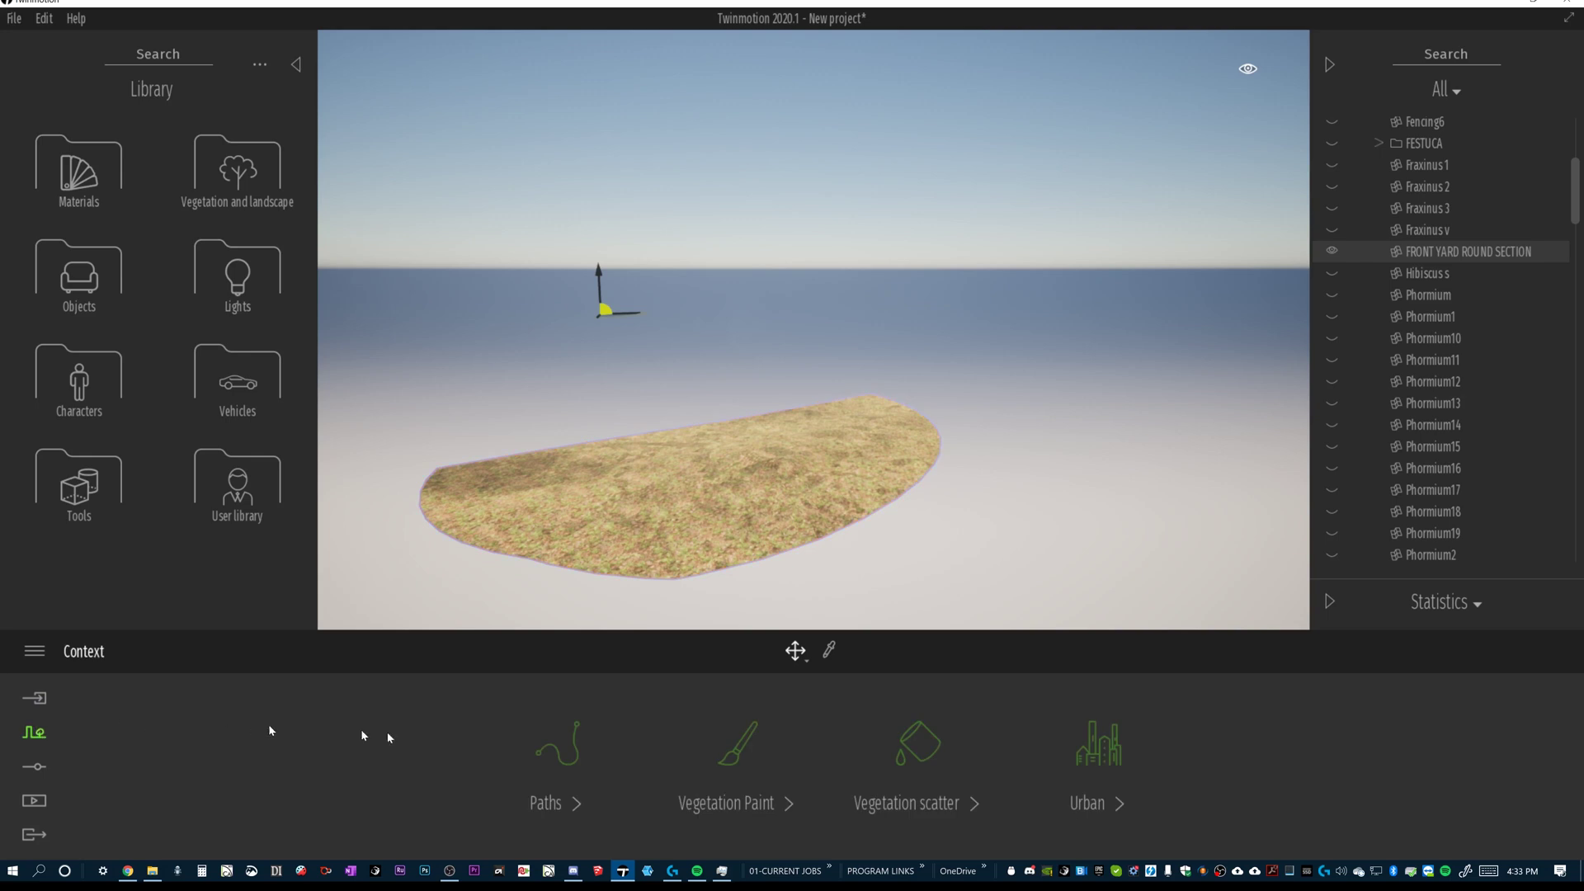
pyautogui.click(730, 752)
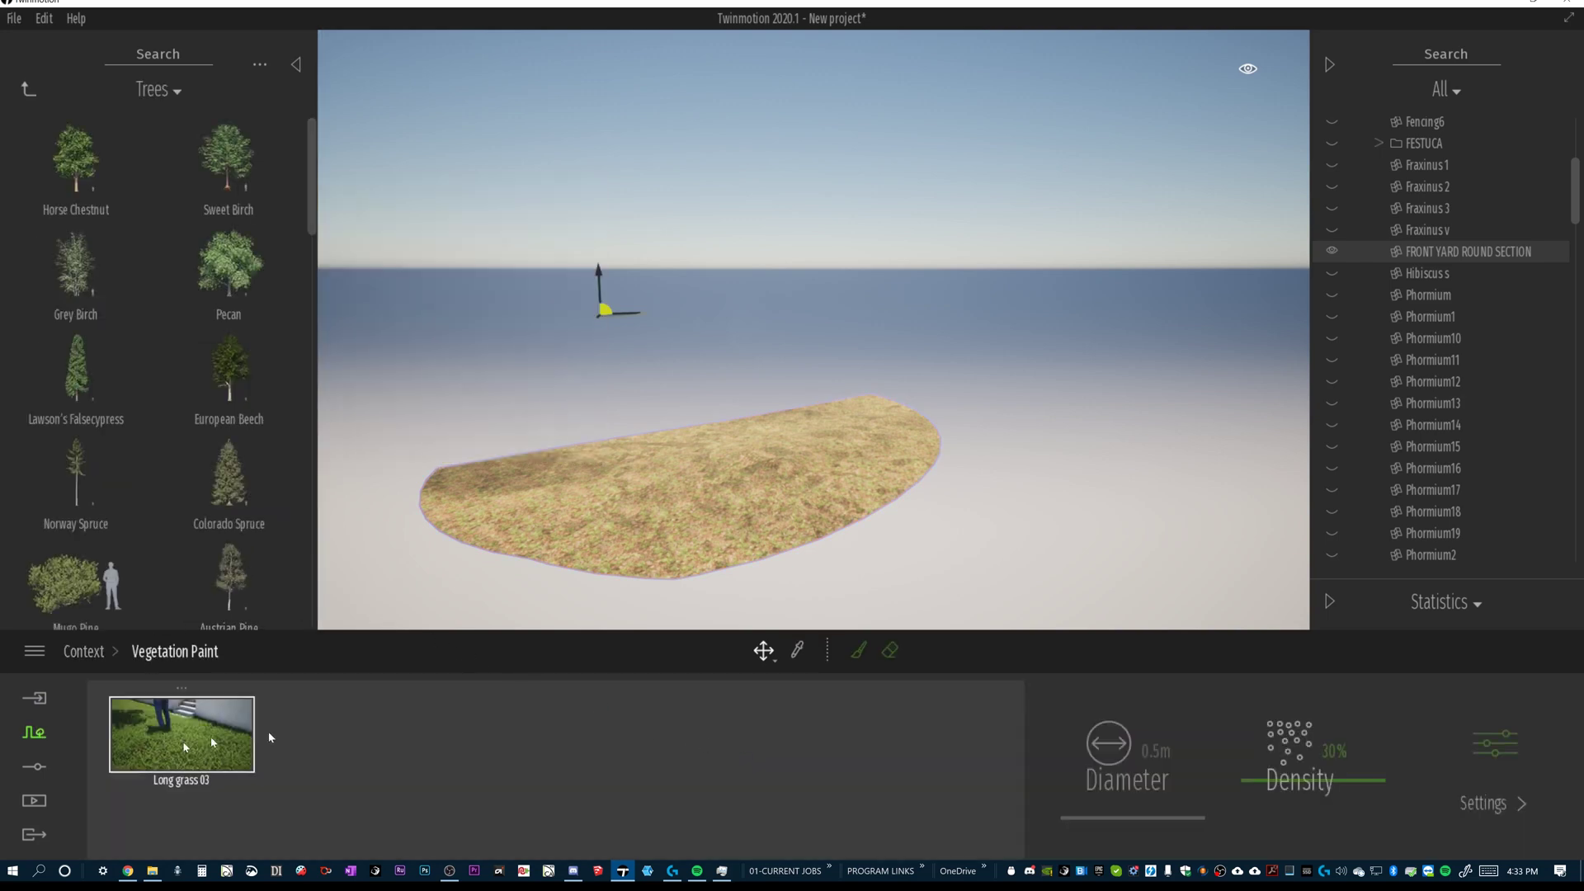
pyautogui.click(858, 650)
pyautogui.moveTo(828, 467)
pyautogui.mouseDown()
pyautogui.moveTo(760, 537)
pyautogui.moveTo(838, 520)
pyautogui.moveTo(945, 430)
pyautogui.moveTo(887, 407)
pyautogui.moveTo(800, 507)
pyautogui.moveTo(725, 537)
pyautogui.moveTo(420, 512)
pyautogui.moveTo(462, 466)
pyautogui.moveTo(858, 404)
pyautogui.moveTo(708, 454)
pyautogui.moveTo(817, 462)
pyautogui.moveTo(594, 483)
pyautogui.moveTo(462, 463)
pyautogui.mouseUp()
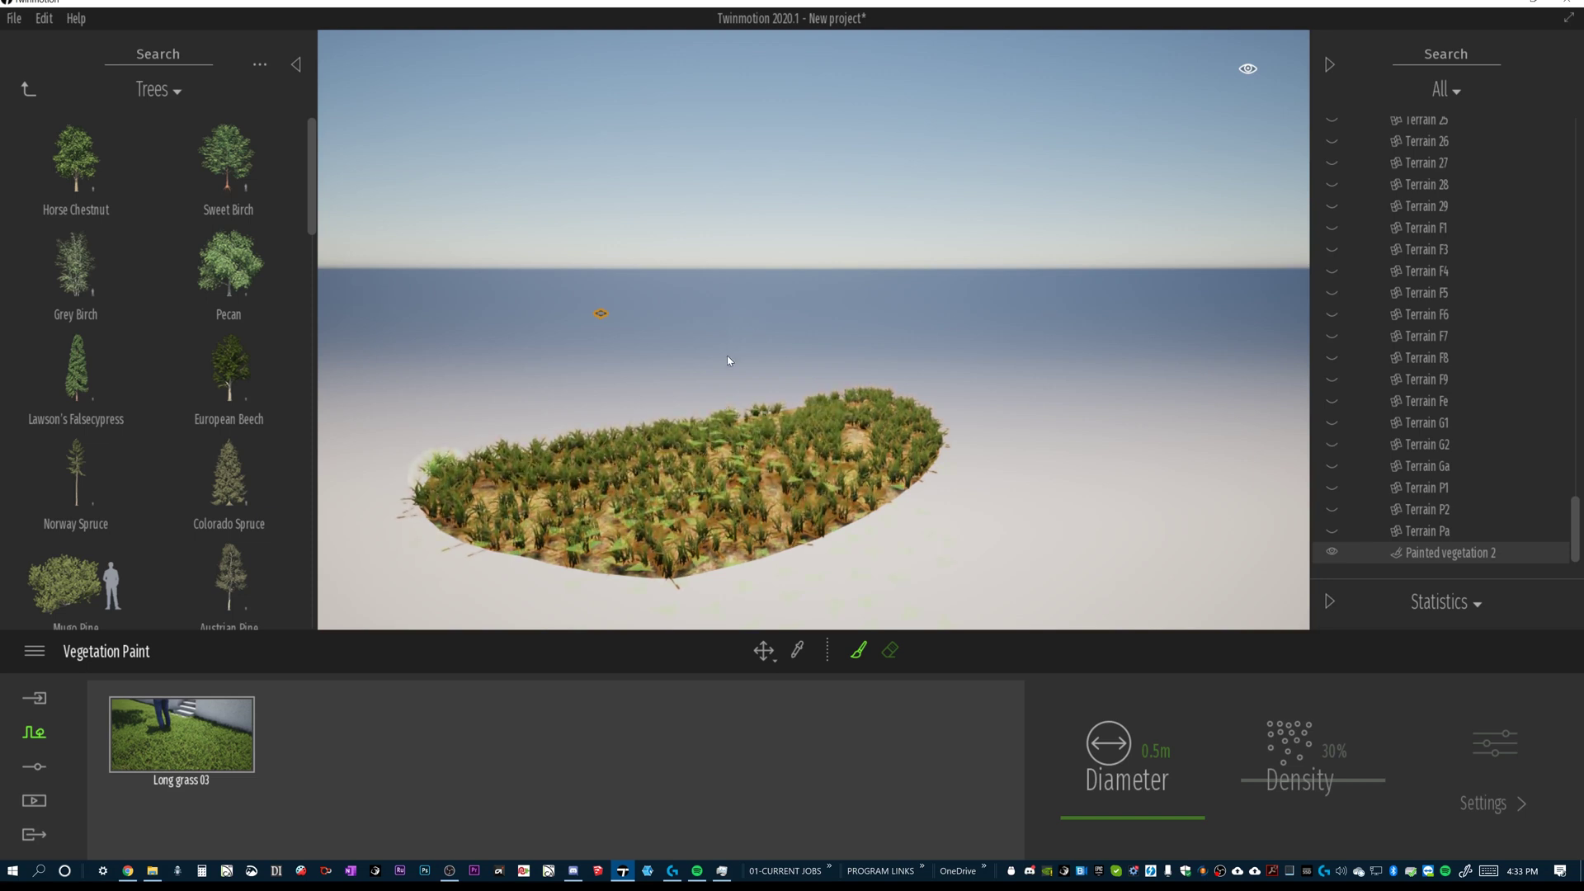
pyautogui.click(740, 392)
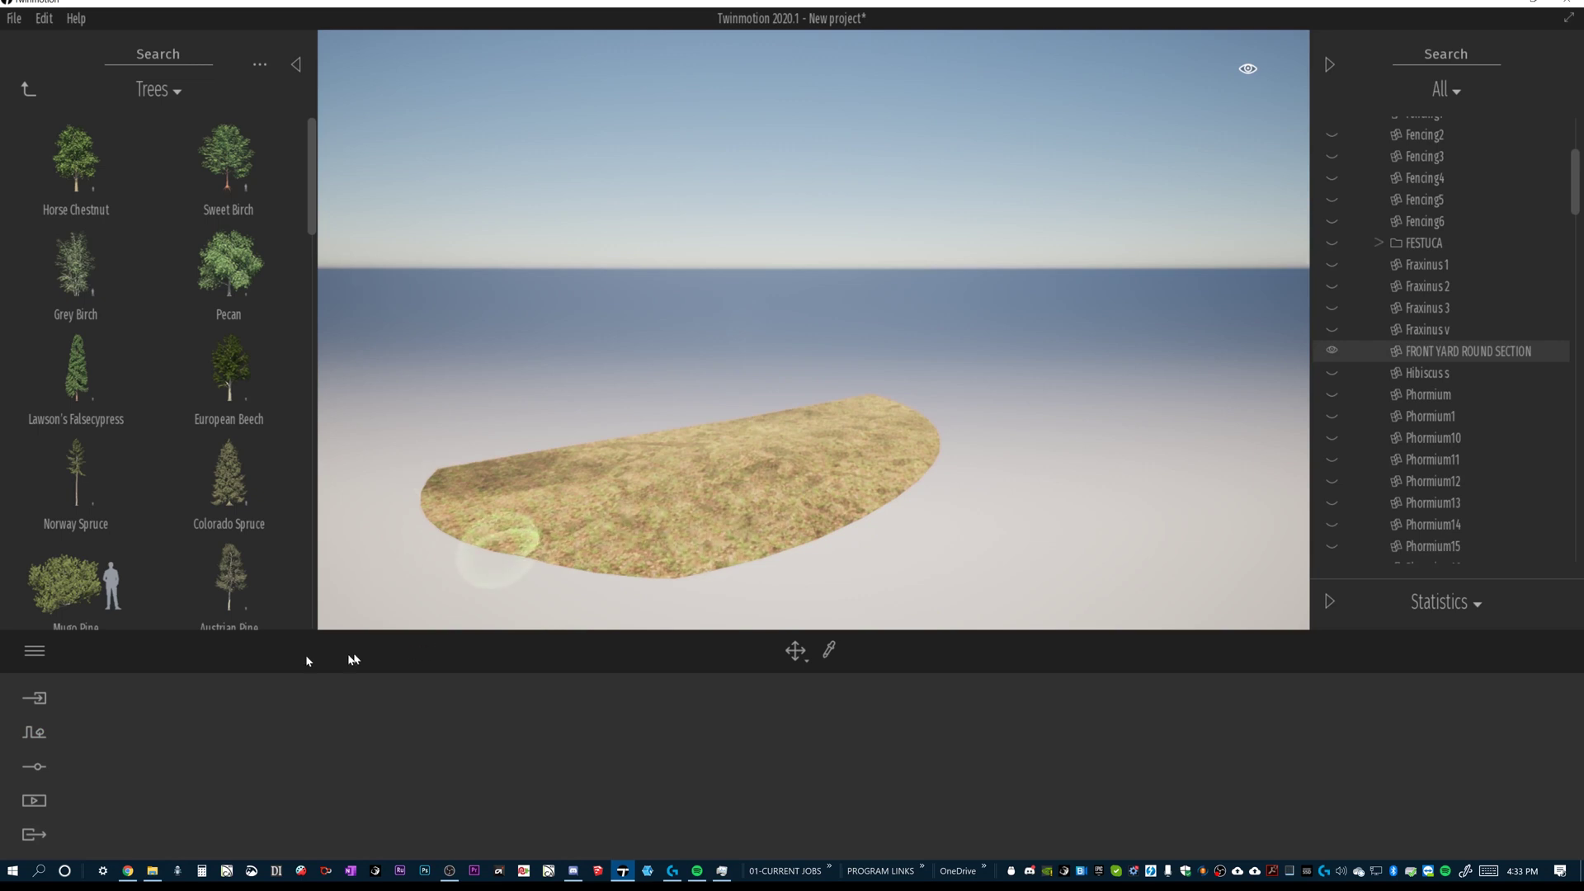
# Enlarge the Vegetation Paint brush diameter to 2.3 m and try painting Long grass 03 on the round section.
pyautogui.click(28, 89)
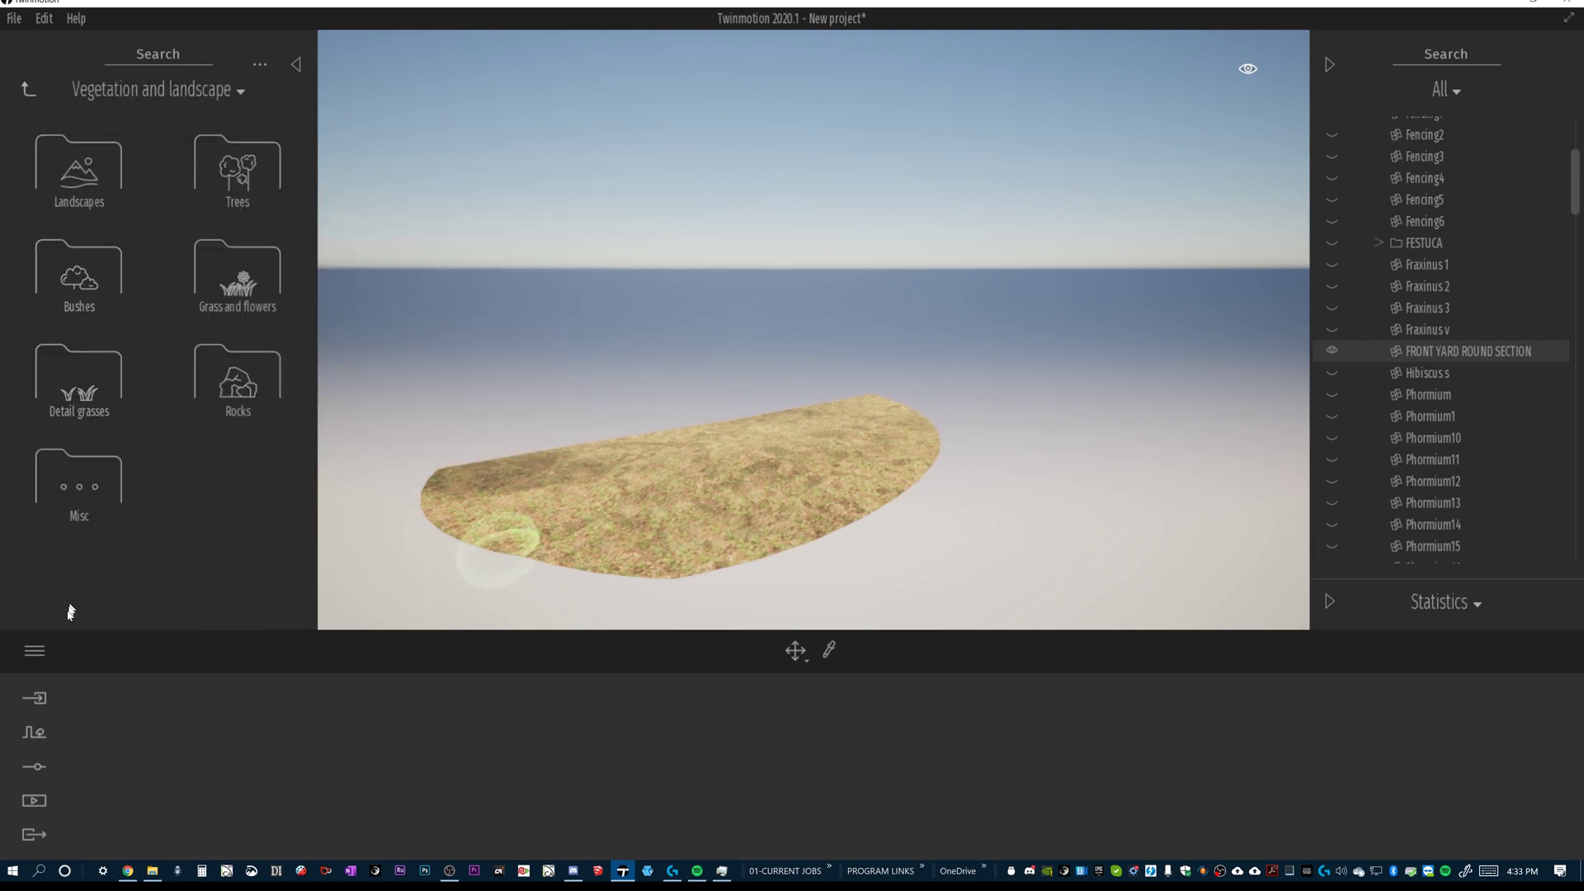
pyautogui.click(39, 731)
pyautogui.click(734, 751)
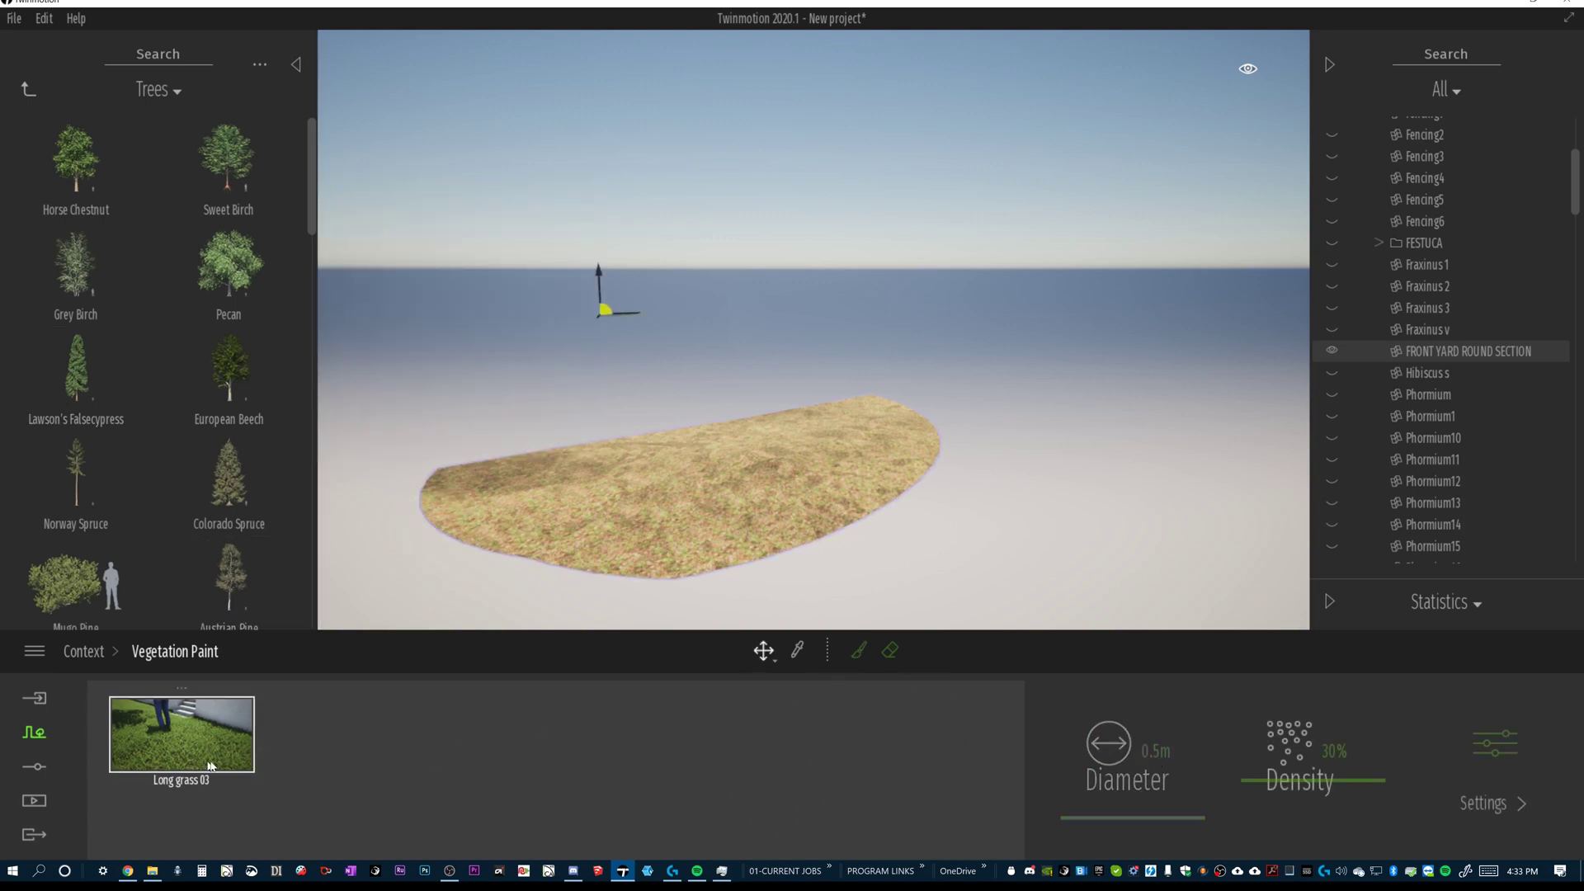
pyautogui.click(855, 654)
pyautogui.moveTo(1170, 799)
pyautogui.mouseDown()
pyautogui.moveTo(1155, 769)
pyautogui.moveTo(1135, 817)
pyautogui.mouseUp()
pyautogui.moveTo(757, 500)
pyautogui.mouseDown()
pyautogui.moveTo(638, 495)
pyautogui.moveTo(899, 416)
pyautogui.moveTo(899, 495)
pyautogui.moveTo(495, 512)
pyautogui.moveTo(381, 438)
pyautogui.moveTo(859, 462)
pyautogui.moveTo(548, 453)
pyautogui.moveTo(707, 453)
pyautogui.moveTo(622, 502)
pyautogui.moveTo(446, 479)
pyautogui.moveTo(484, 513)
pyautogui.moveTo(459, 495)
pyautogui.moveTo(646, 576)
pyautogui.moveTo(701, 512)
pyautogui.moveTo(936, 380)
pyautogui.moveTo(636, 434)
pyautogui.moveTo(815, 485)
pyautogui.moveTo(855, 396)
pyautogui.mouseUp()
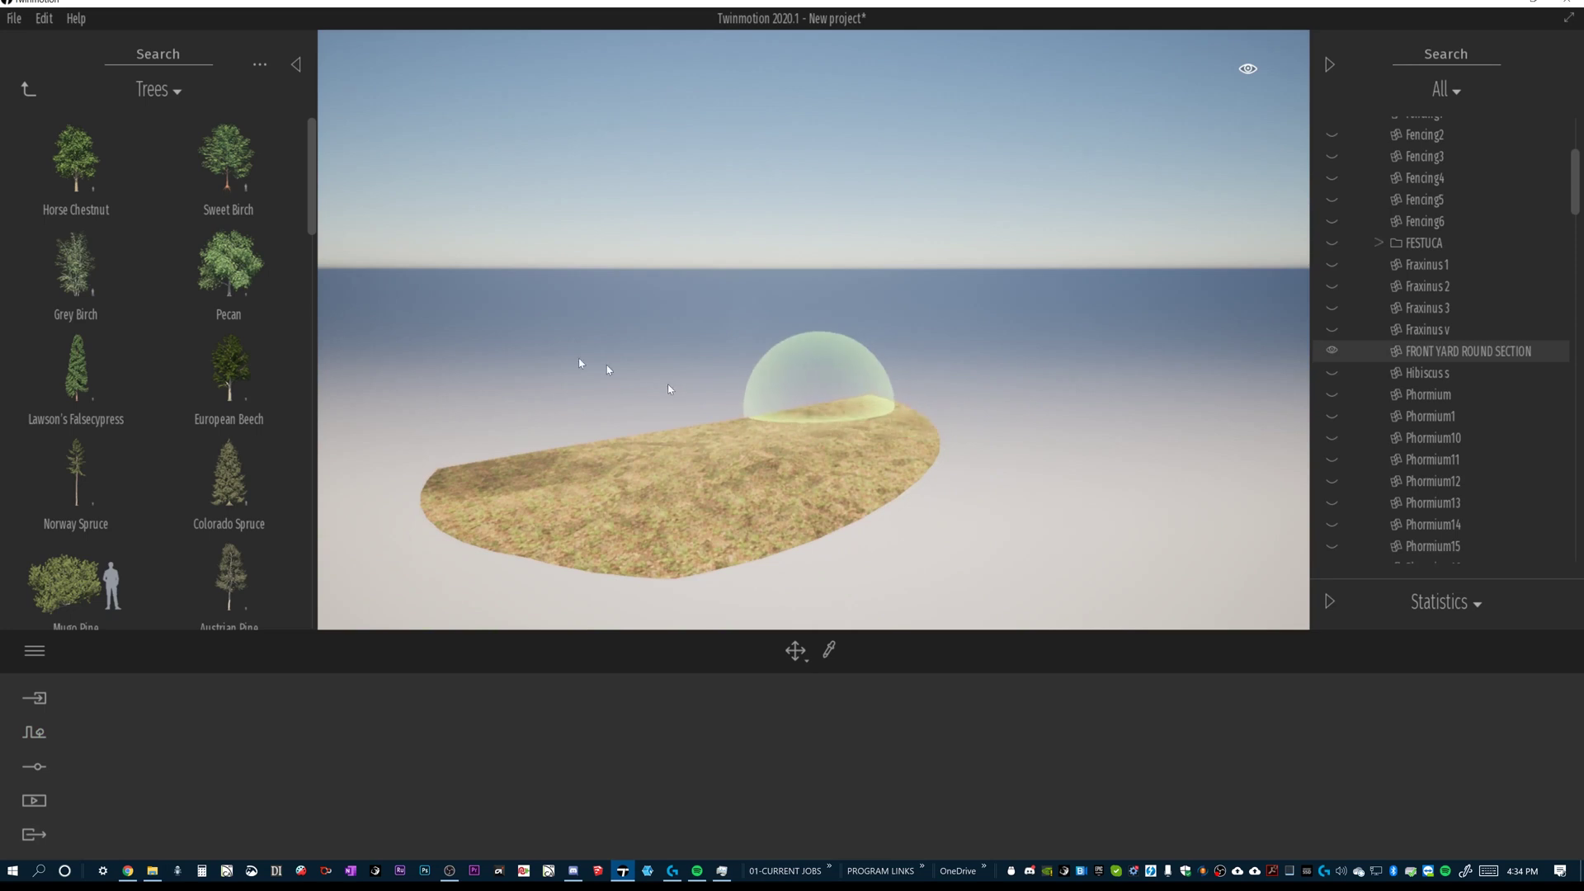
# Add Lawn 01 from the Grass and flowers library to the Vegetation Paint set alongside Long grass 03.
pyautogui.click(35, 740)
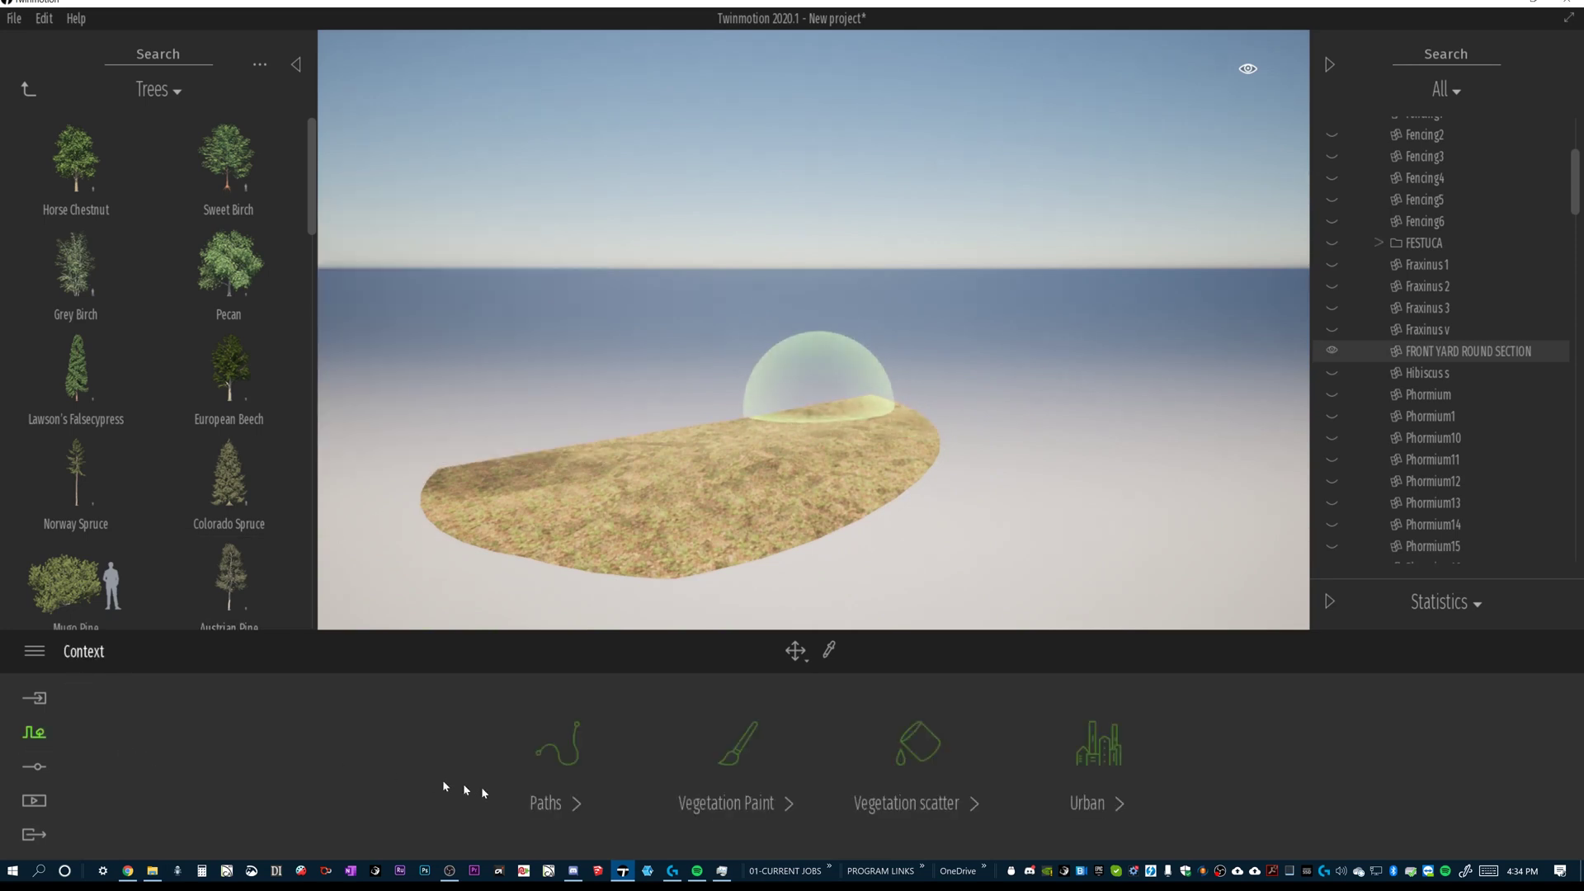
pyautogui.click(726, 751)
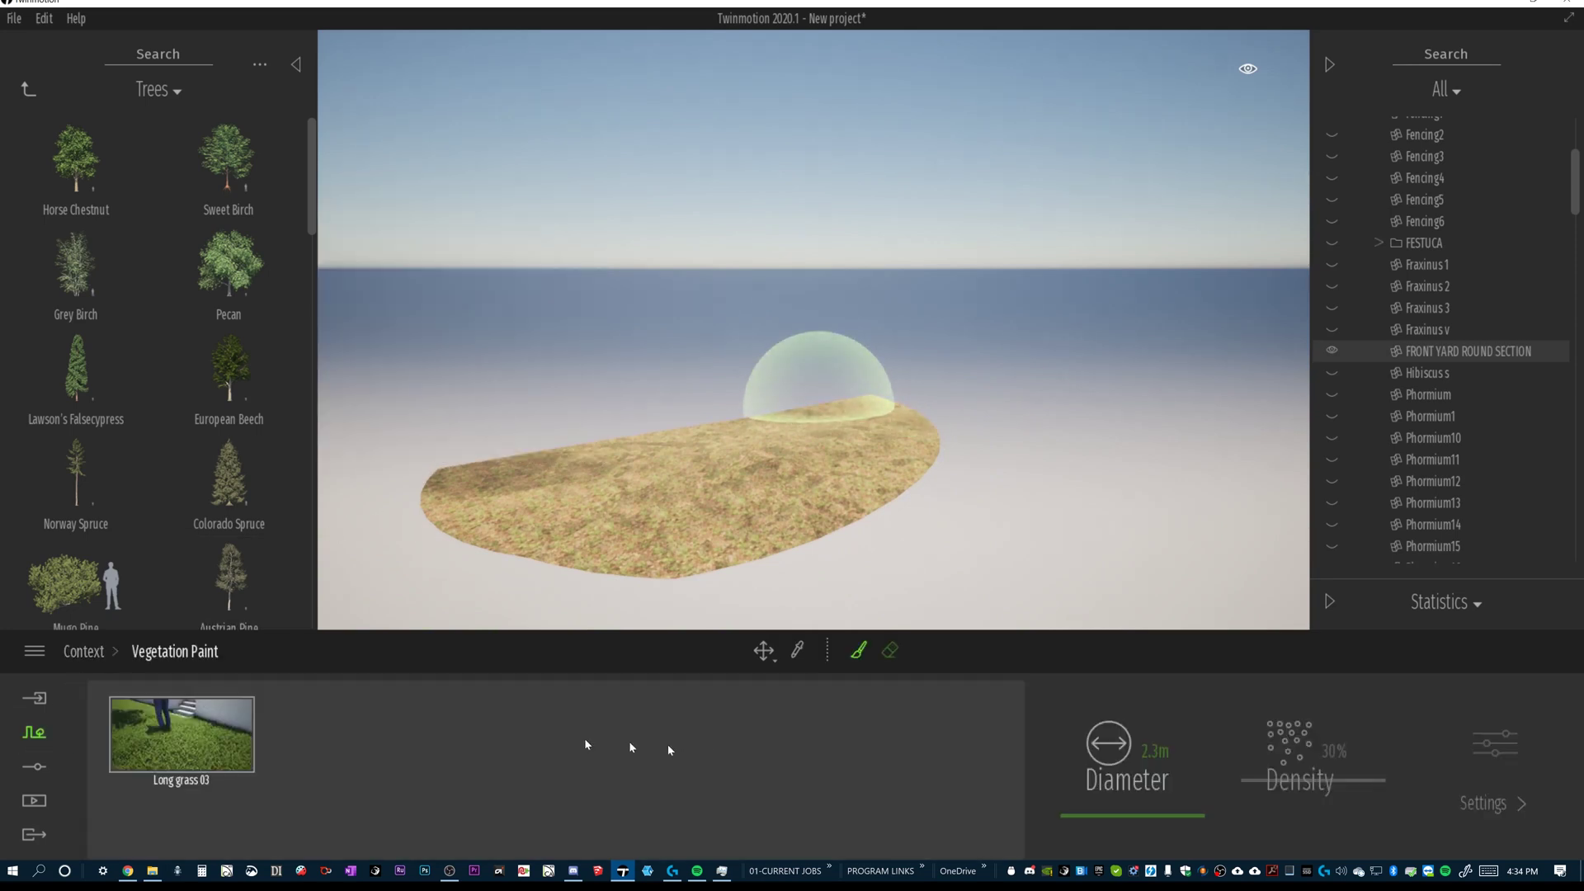
pyautogui.click(27, 89)
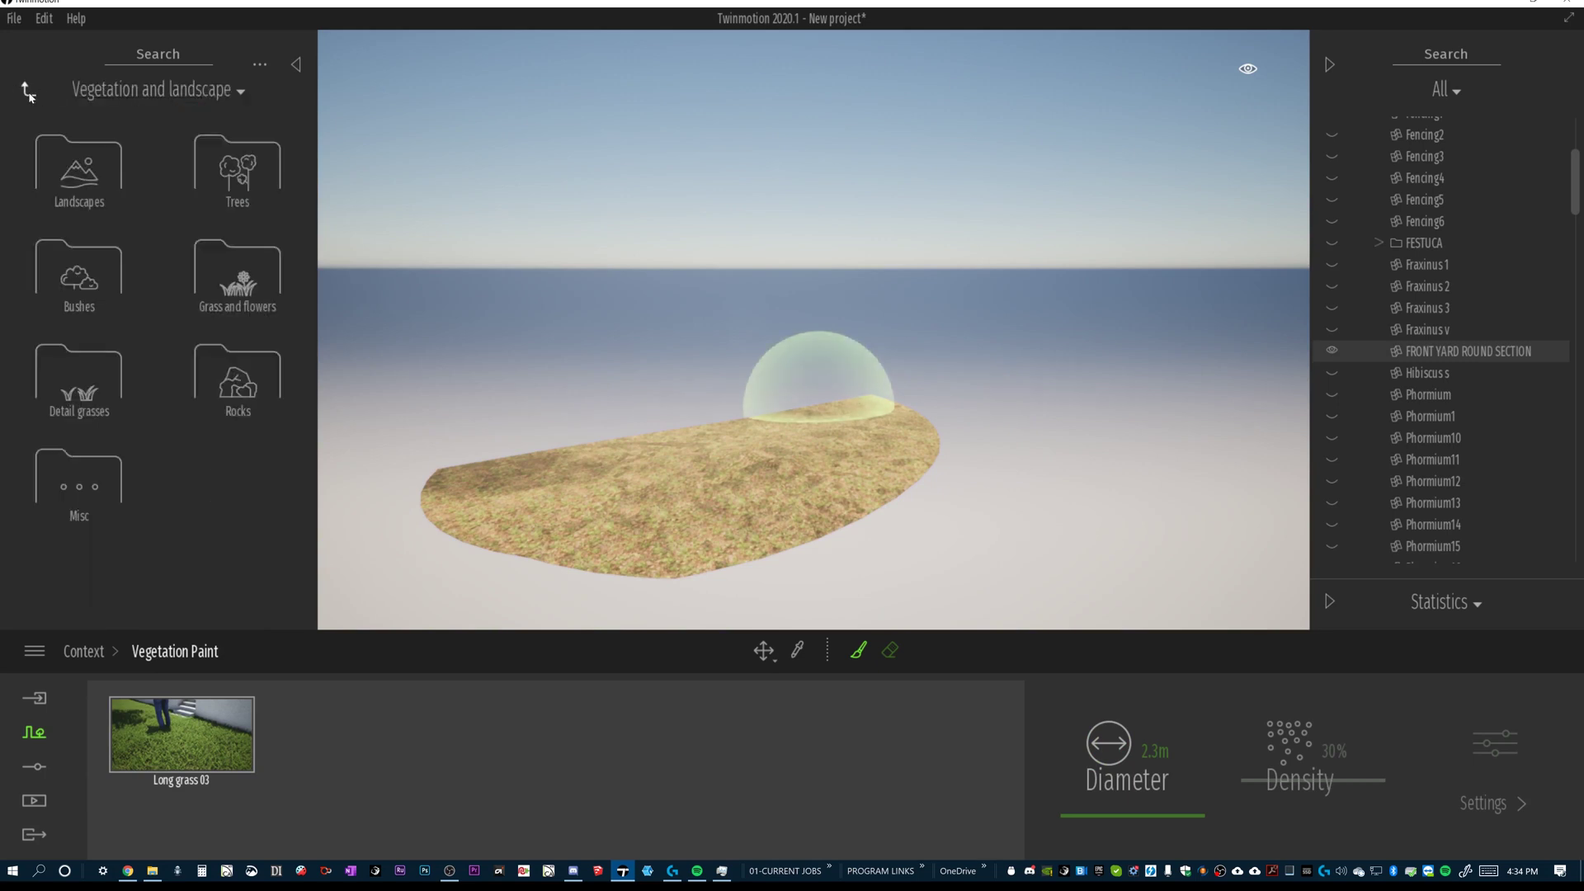
pyautogui.click(231, 272)
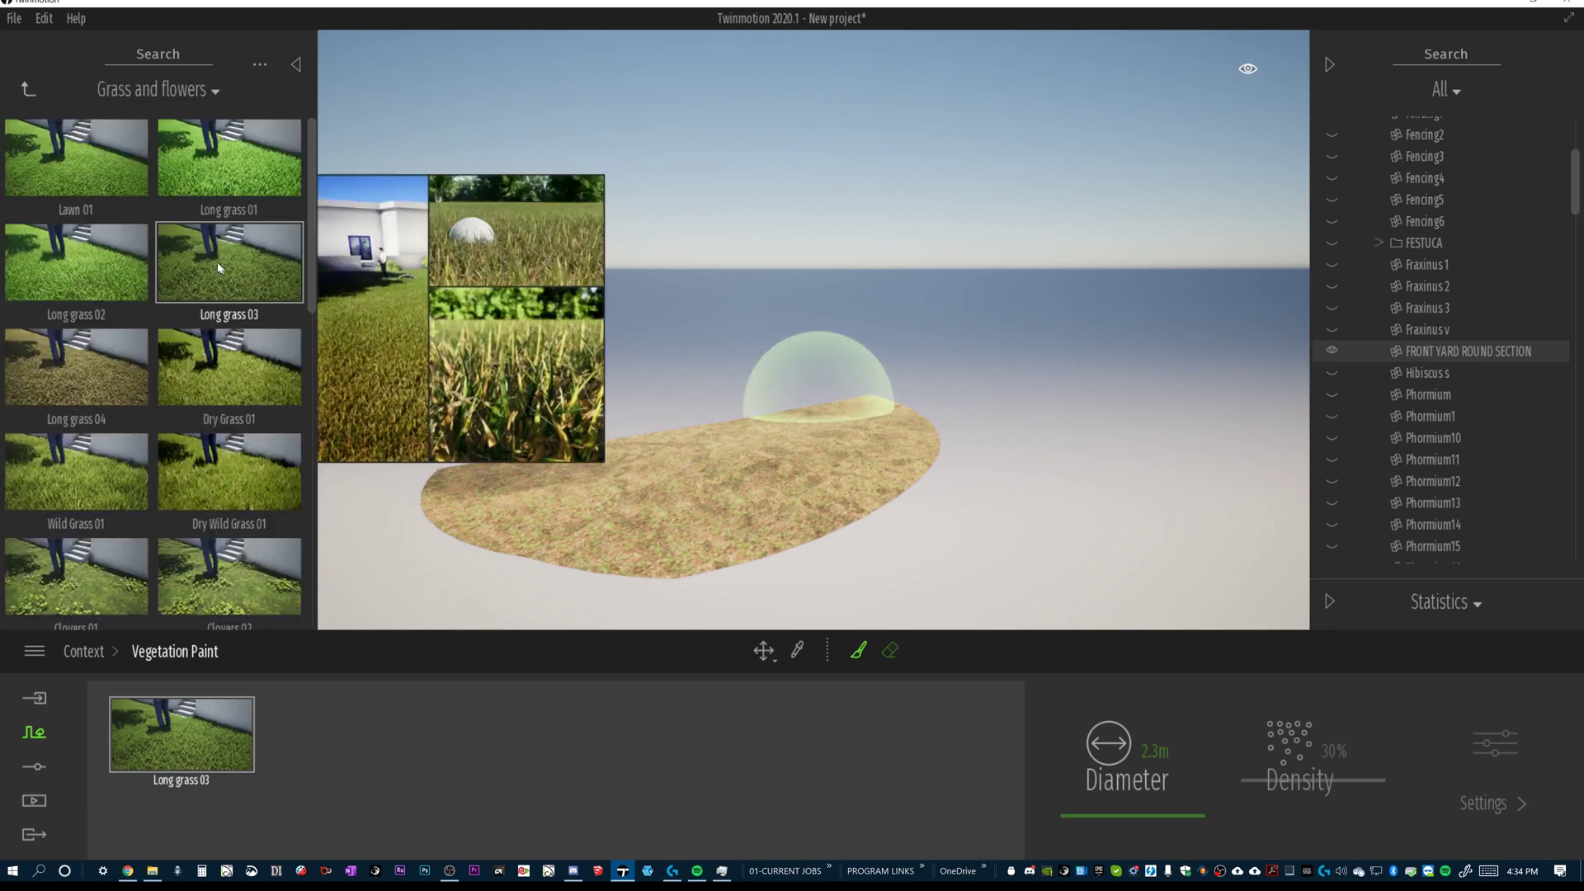
pyautogui.moveTo(93, 170); pyautogui.dragTo(353, 747)
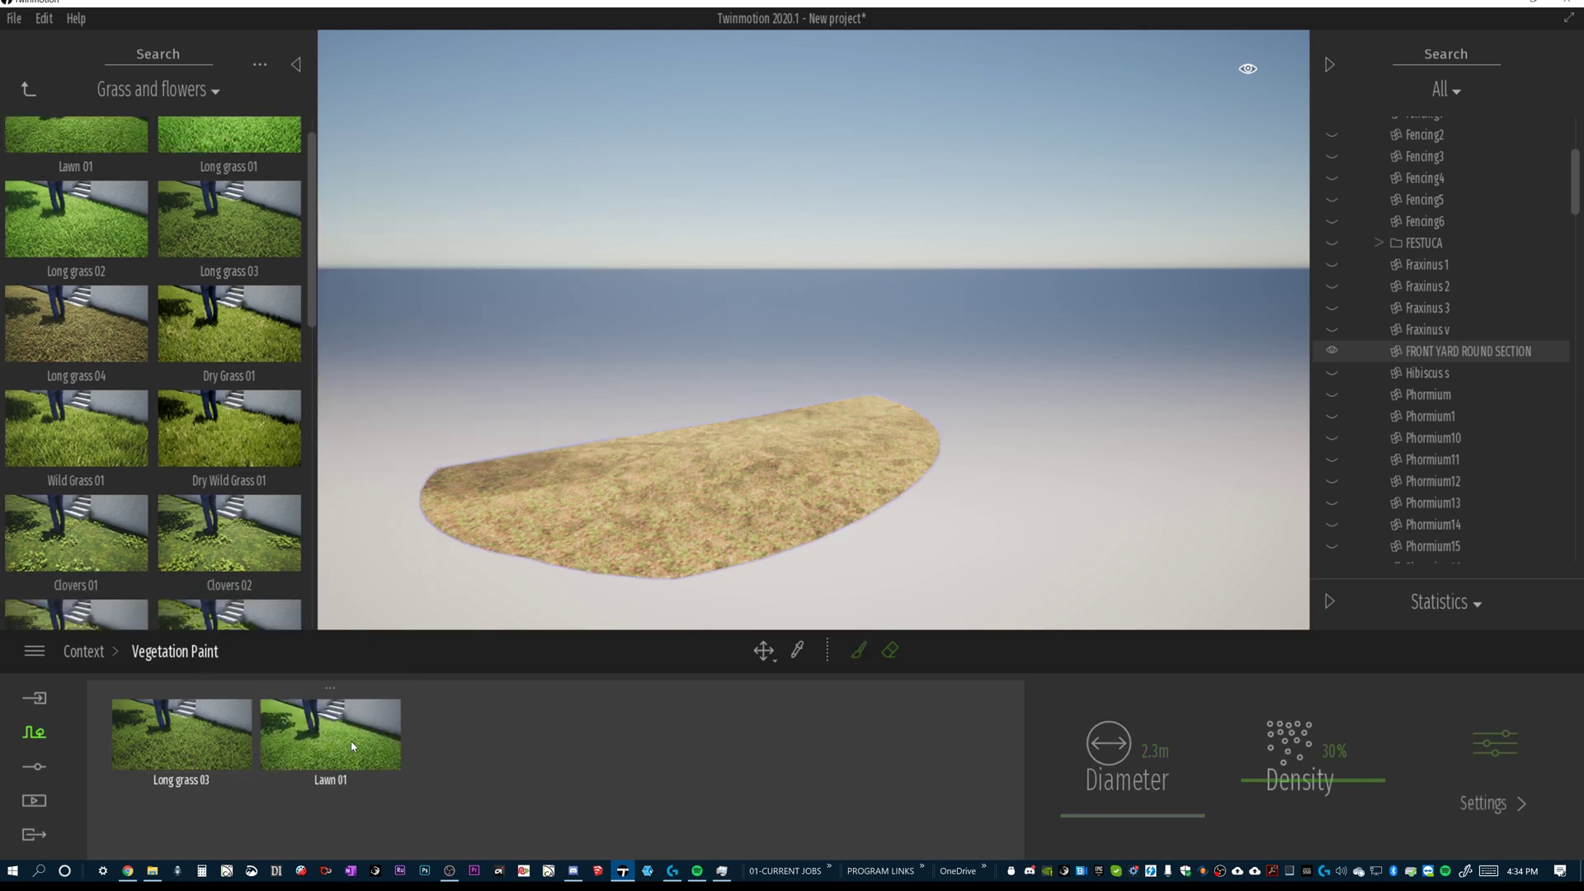
pyautogui.click(379, 753)
# Try painting Long grass 03 and Lawn 01 together over the round section with the 2.3 m brush.
pyautogui.click(858, 650)
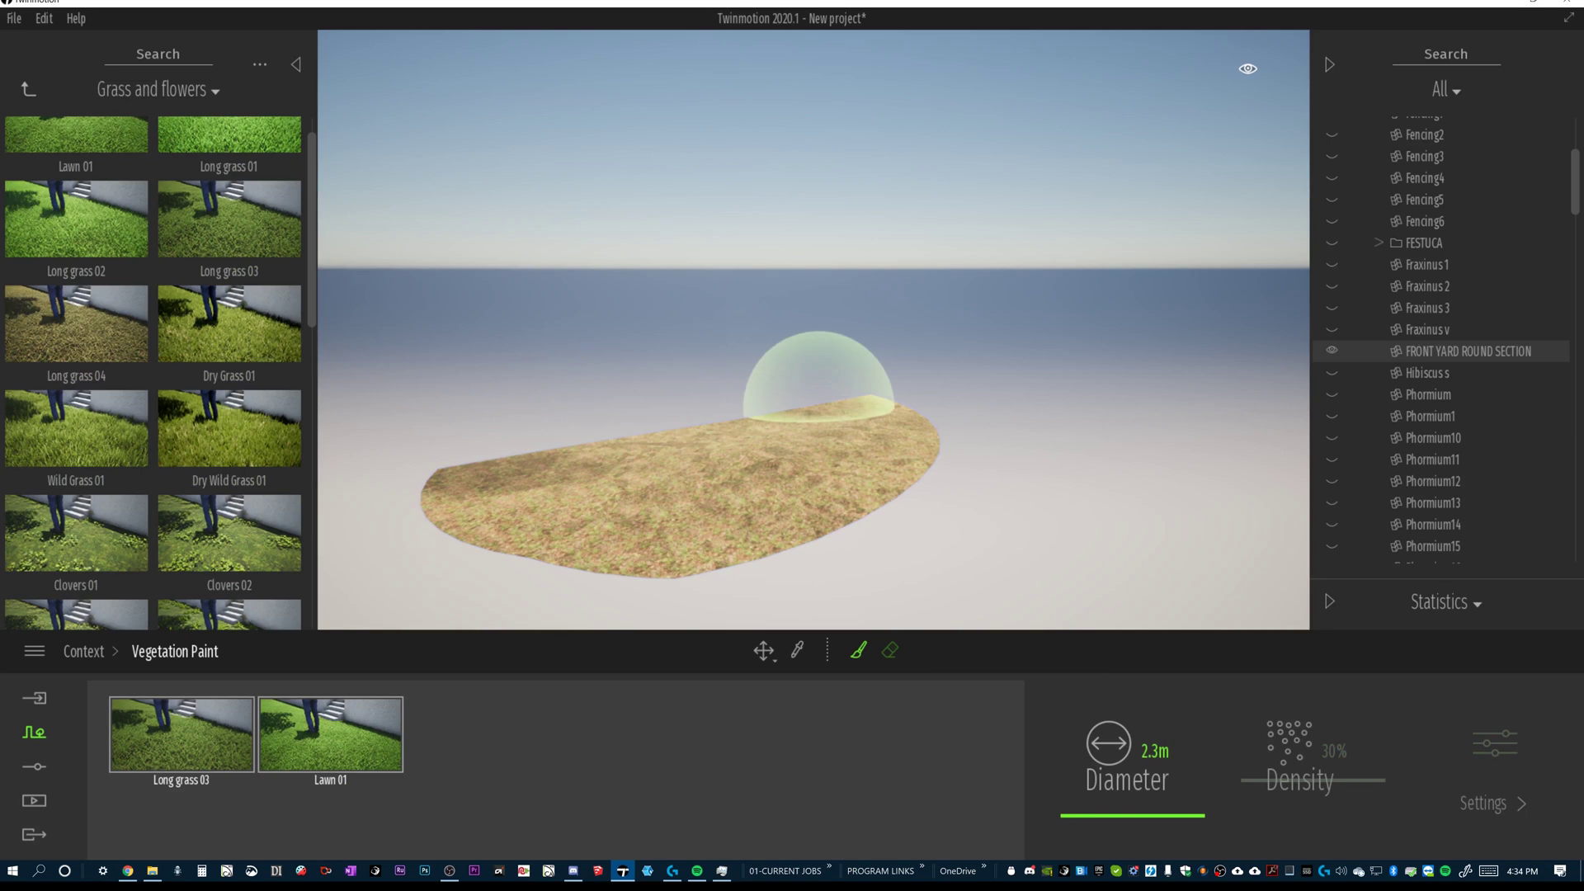
pyautogui.moveTo(824, 438)
pyautogui.mouseDown()
pyautogui.moveTo(825, 417)
pyautogui.moveTo(443, 495)
pyautogui.moveTo(643, 531)
pyautogui.moveTo(945, 445)
pyautogui.moveTo(824, 407)
pyautogui.moveTo(478, 442)
pyautogui.moveTo(667, 396)
pyautogui.mouseUp()
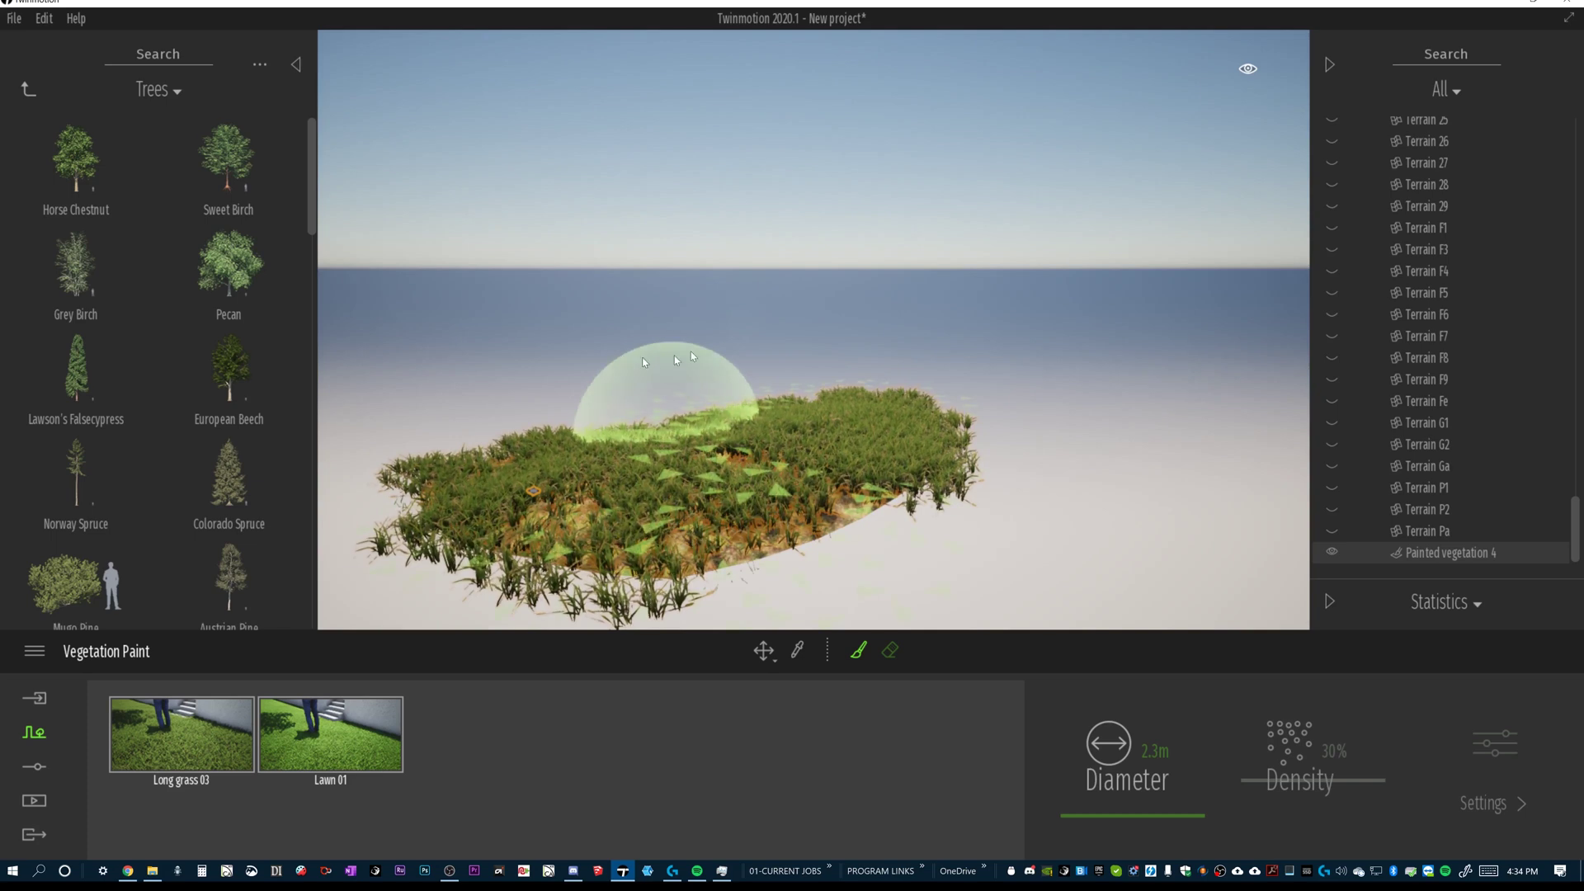
pyautogui.hotkey('ctrl', 'z')
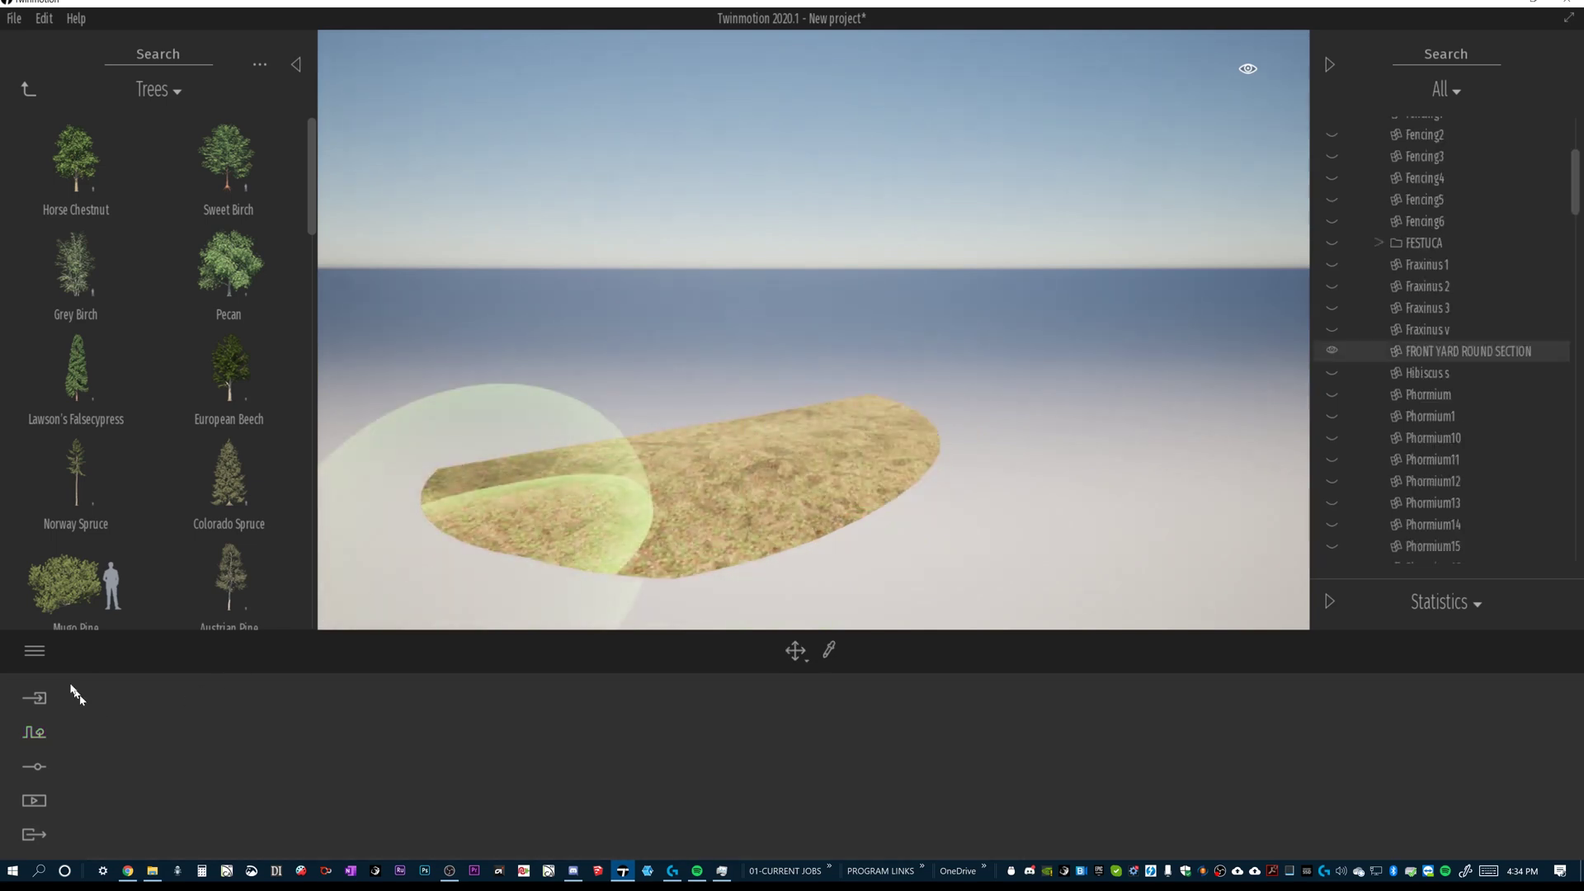
# Reactivate the Vegetation Paint brush with Long grass 03 and Lawn 01 and set its diameter to 0.5 m.
pyautogui.click(34, 732)
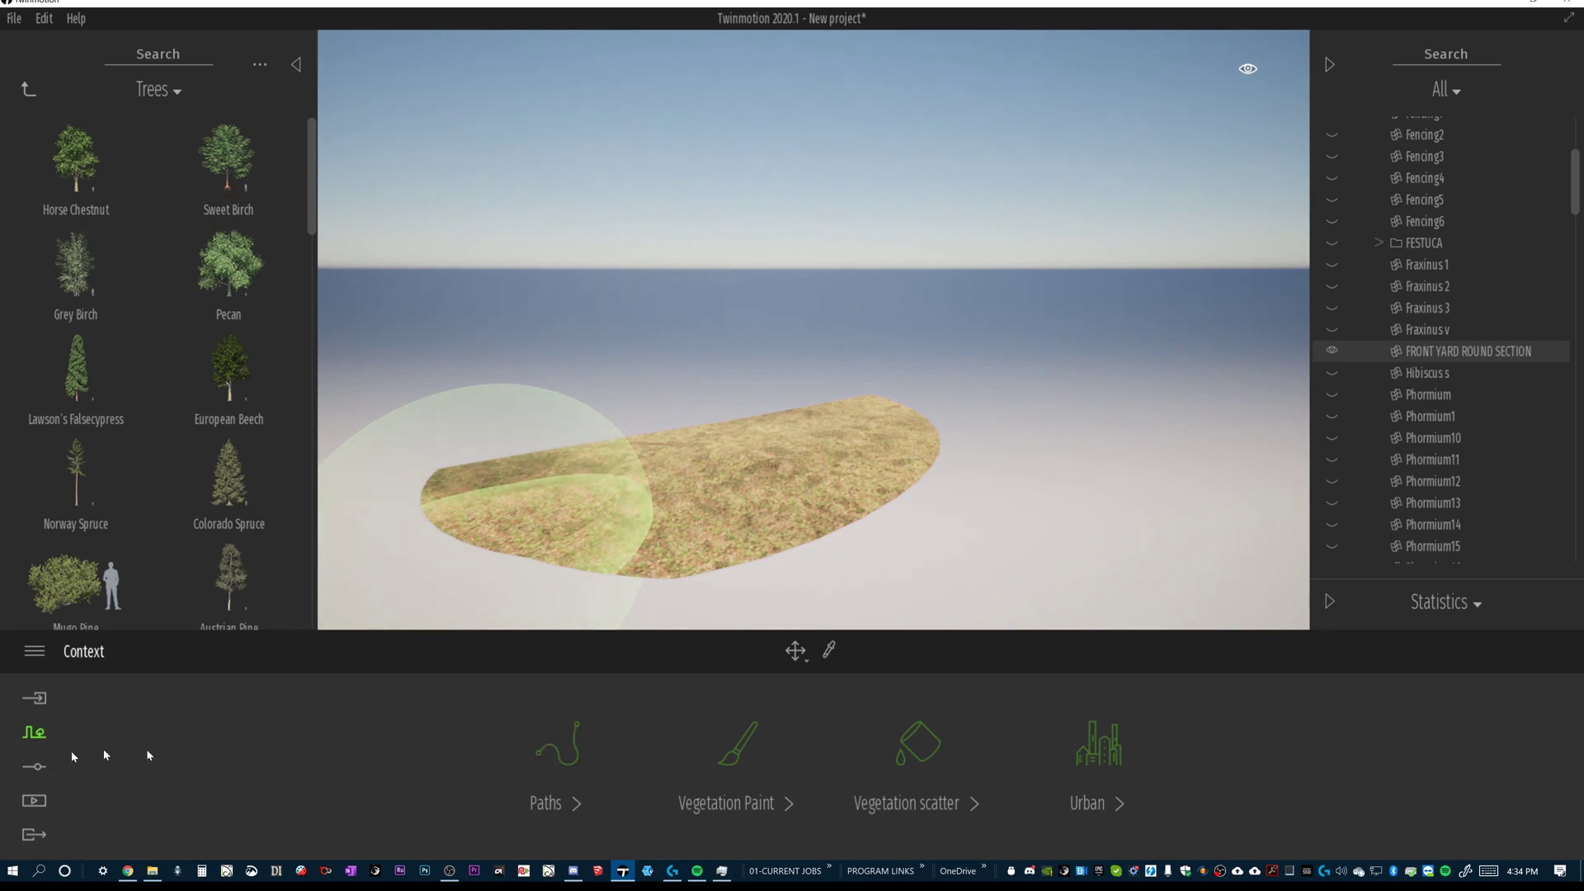
pyautogui.click(740, 755)
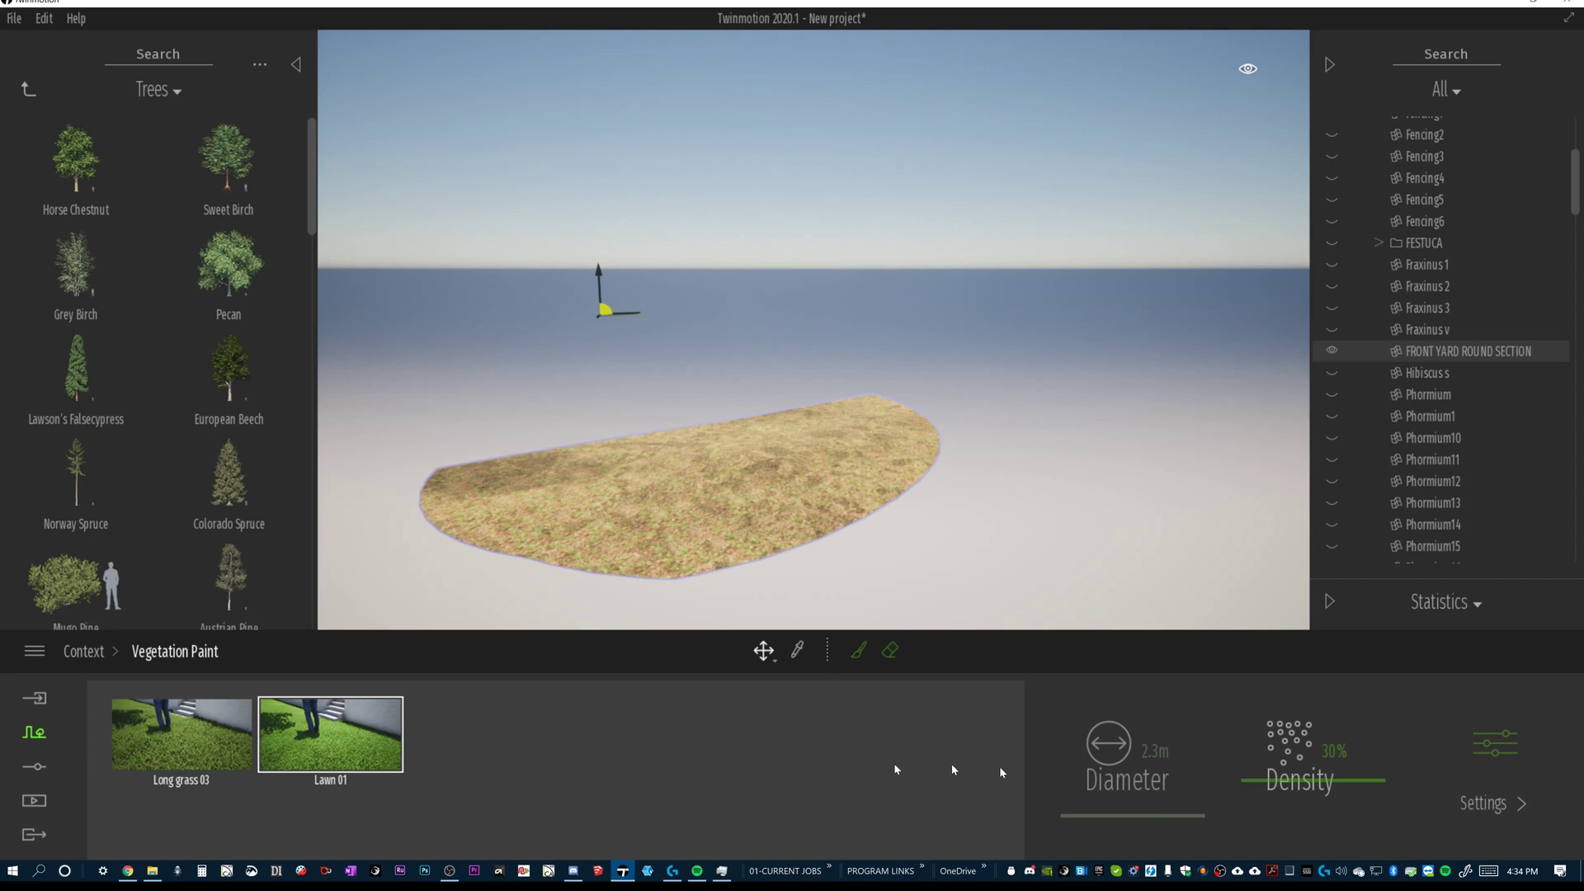
pyautogui.click(858, 650)
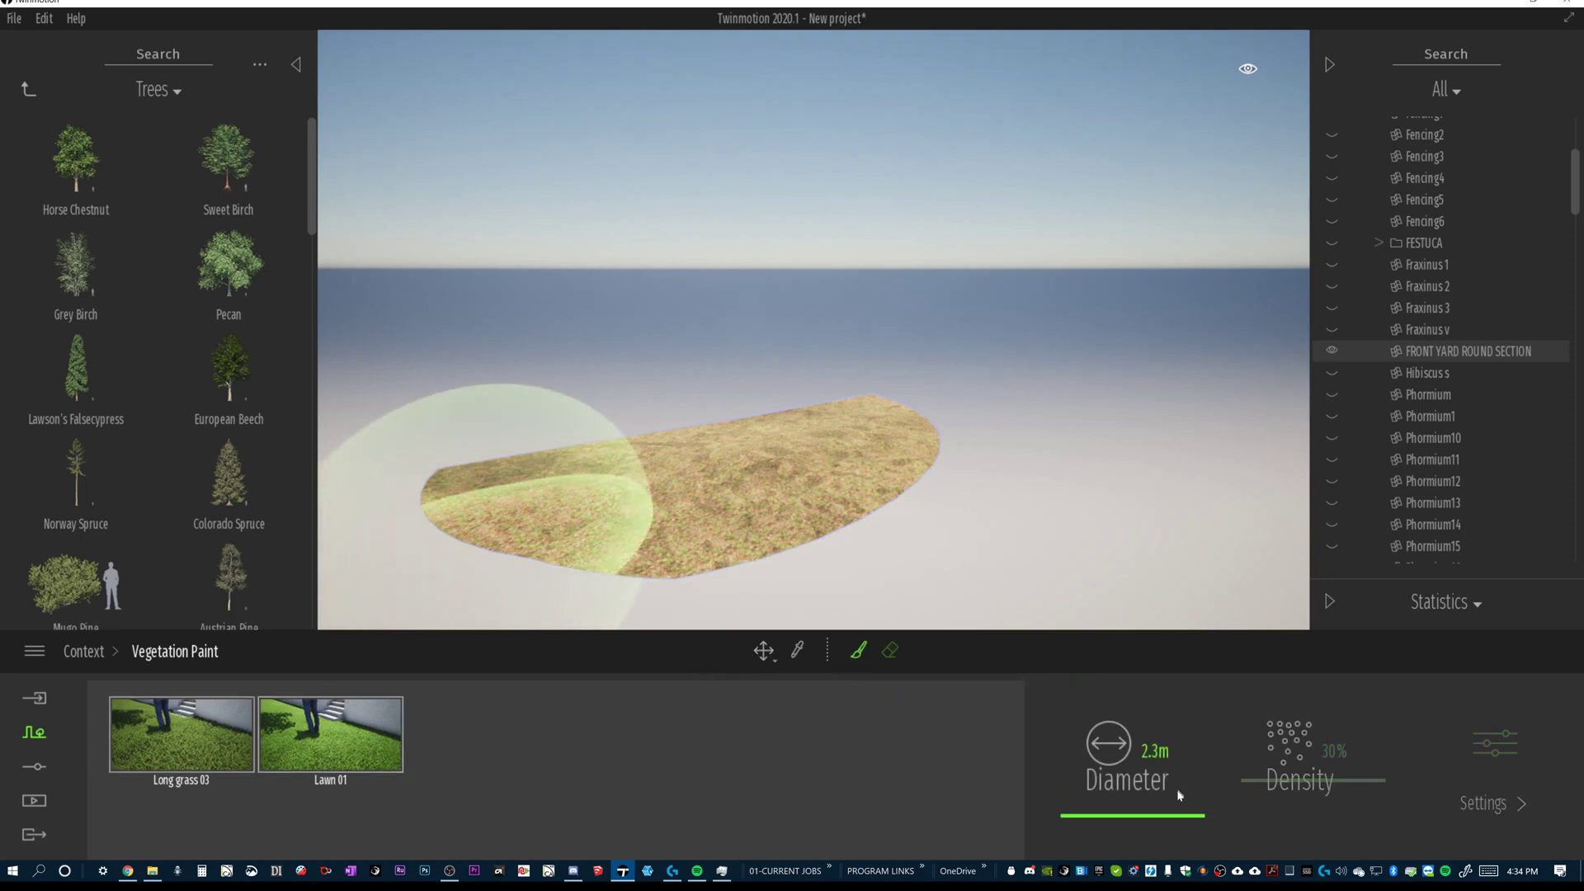
pyautogui.click(1155, 751)
pyautogui.write('.5')
pyautogui.press('Return')
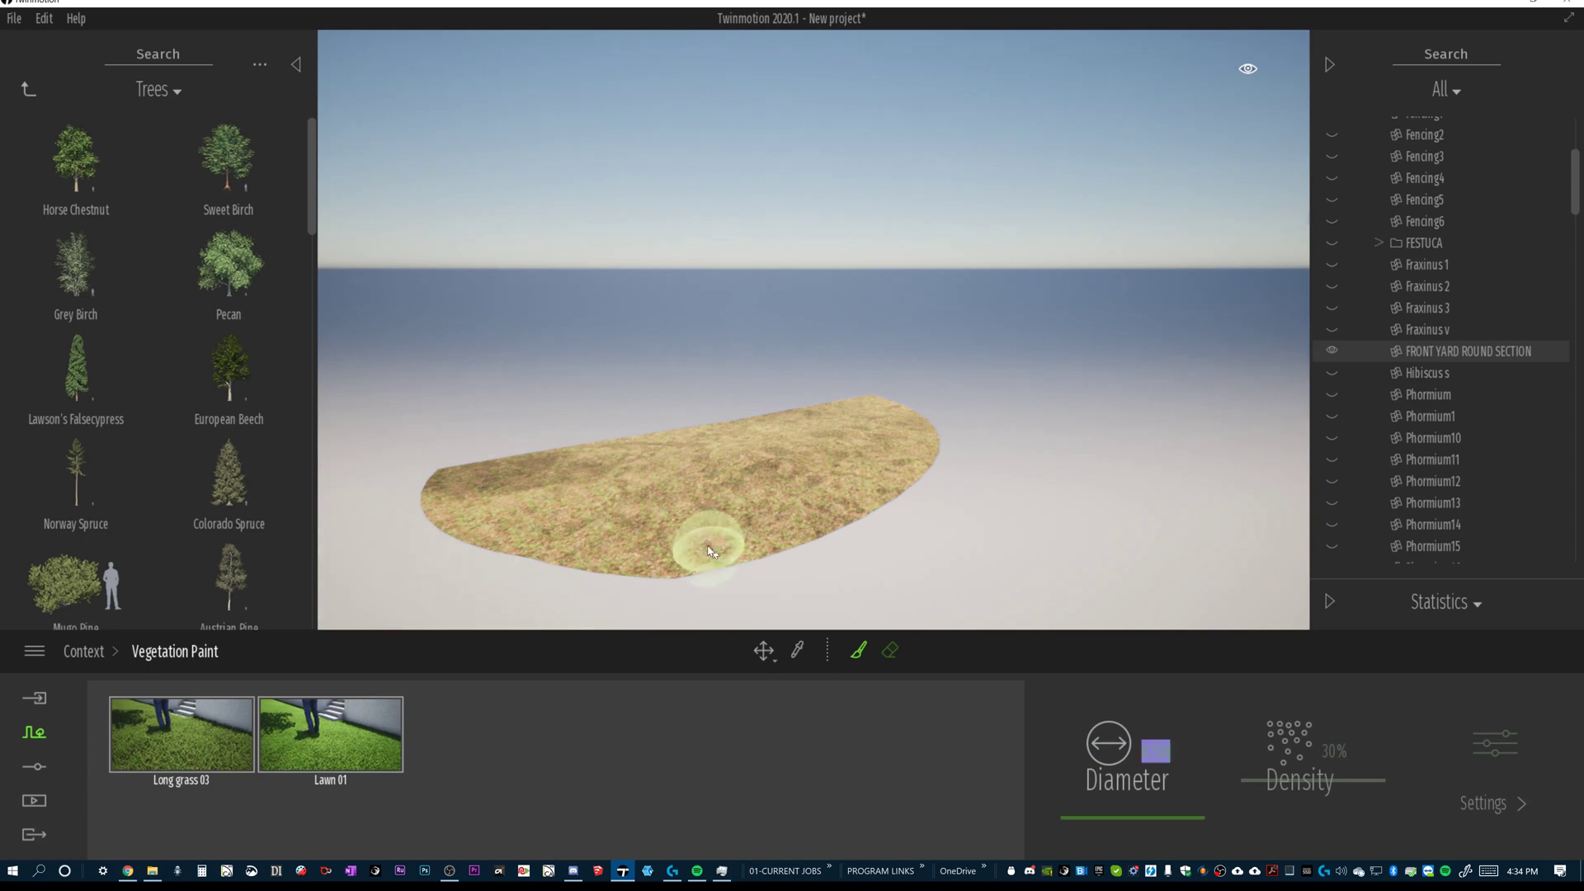
# Paint Long grass 03 and Lawn 01 in a band along the round section's front curve, around its far end and partway back.
pyautogui.moveTo(716, 547); pyautogui.dragTo(865, 518)
pyautogui.moveTo(863, 486)
pyautogui.mouseDown()
pyautogui.moveTo(936, 429)
pyautogui.moveTo(866, 378)
pyautogui.moveTo(845, 419)
pyautogui.moveTo(720, 452)
pyautogui.mouseUp()
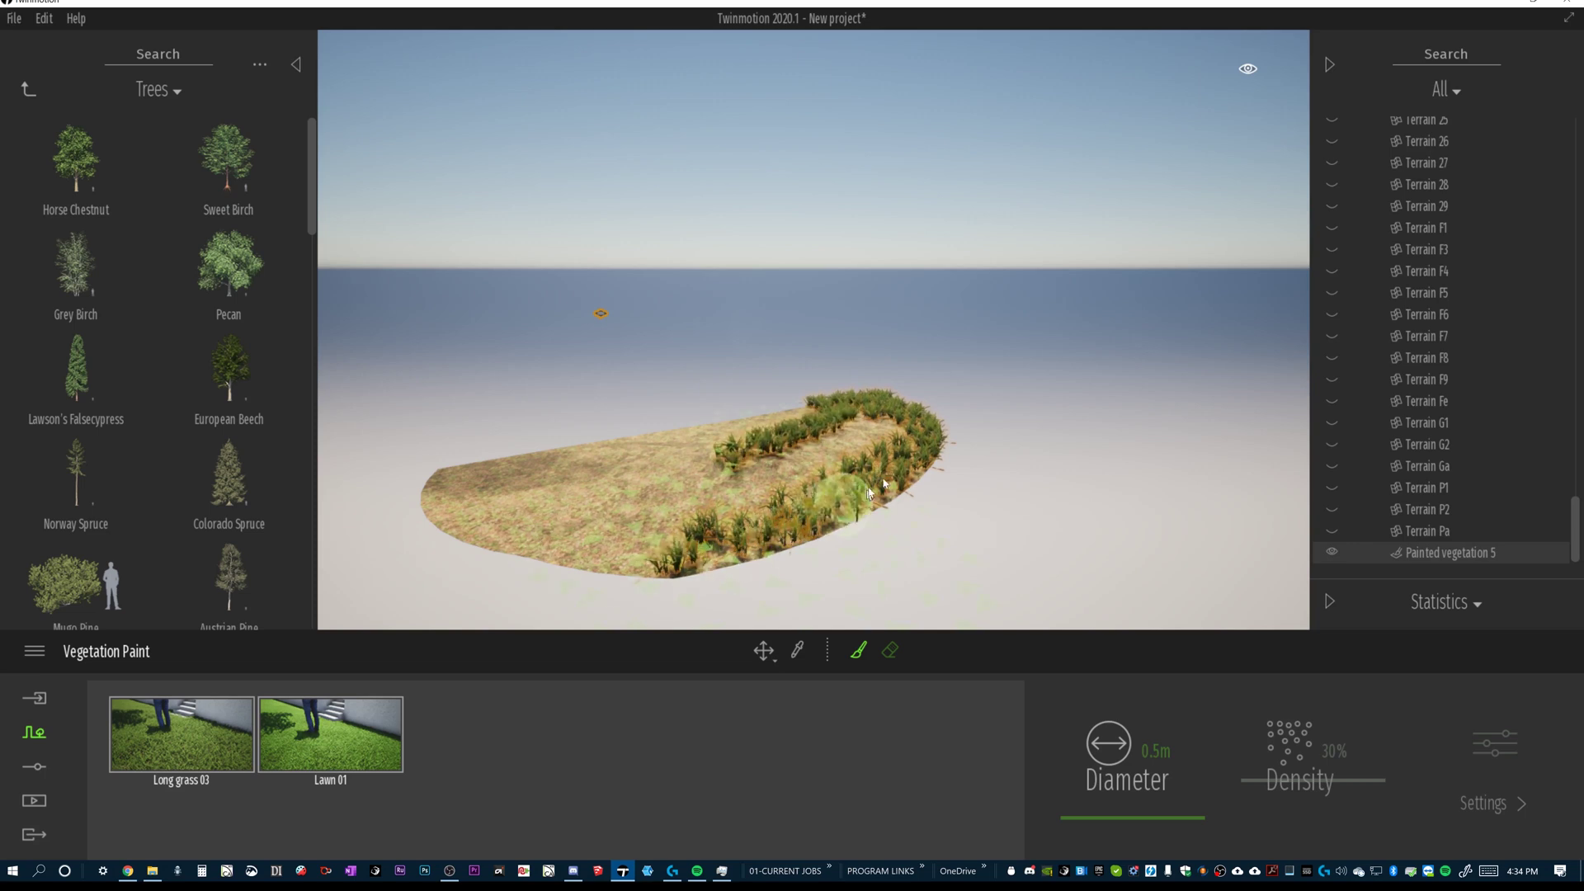
pyautogui.moveTo(931, 425)
pyautogui.mouseDown()
pyautogui.moveTo(797, 446)
pyautogui.moveTo(834, 454)
pyautogui.moveTo(842, 500)
pyautogui.moveTo(859, 485)
pyautogui.mouseUp()
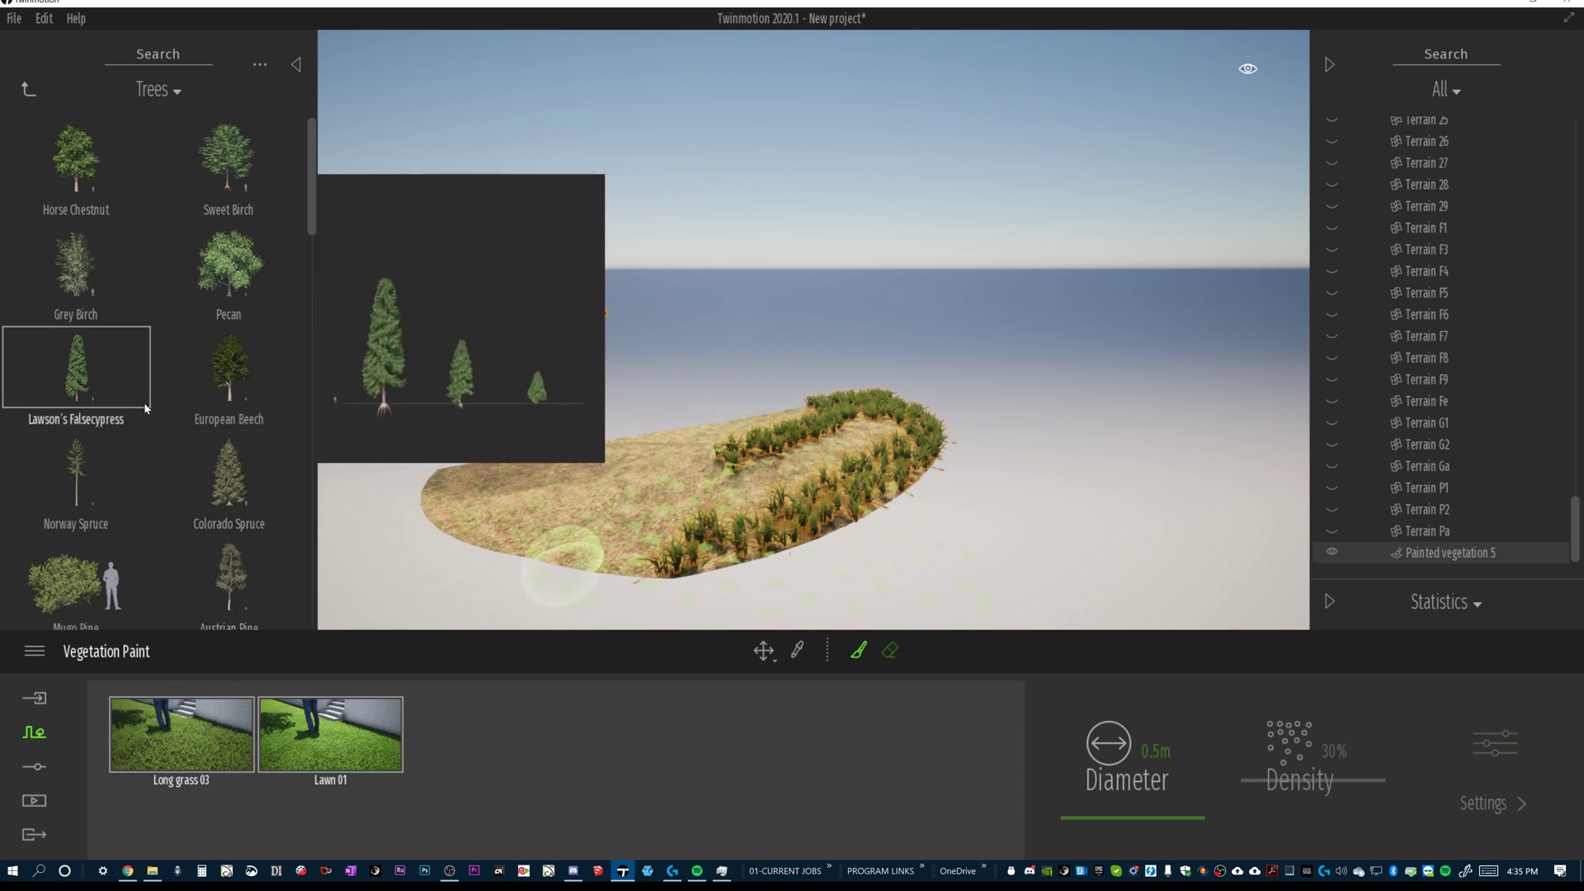
# Add Colorado Spruce from the Trees library to the Vegetation Paint set.
pyautogui.moveTo(229, 475)
pyautogui.mouseDown()
pyautogui.moveTo(487, 743)
pyautogui.moveTo(456, 741)
pyautogui.mouseUp()
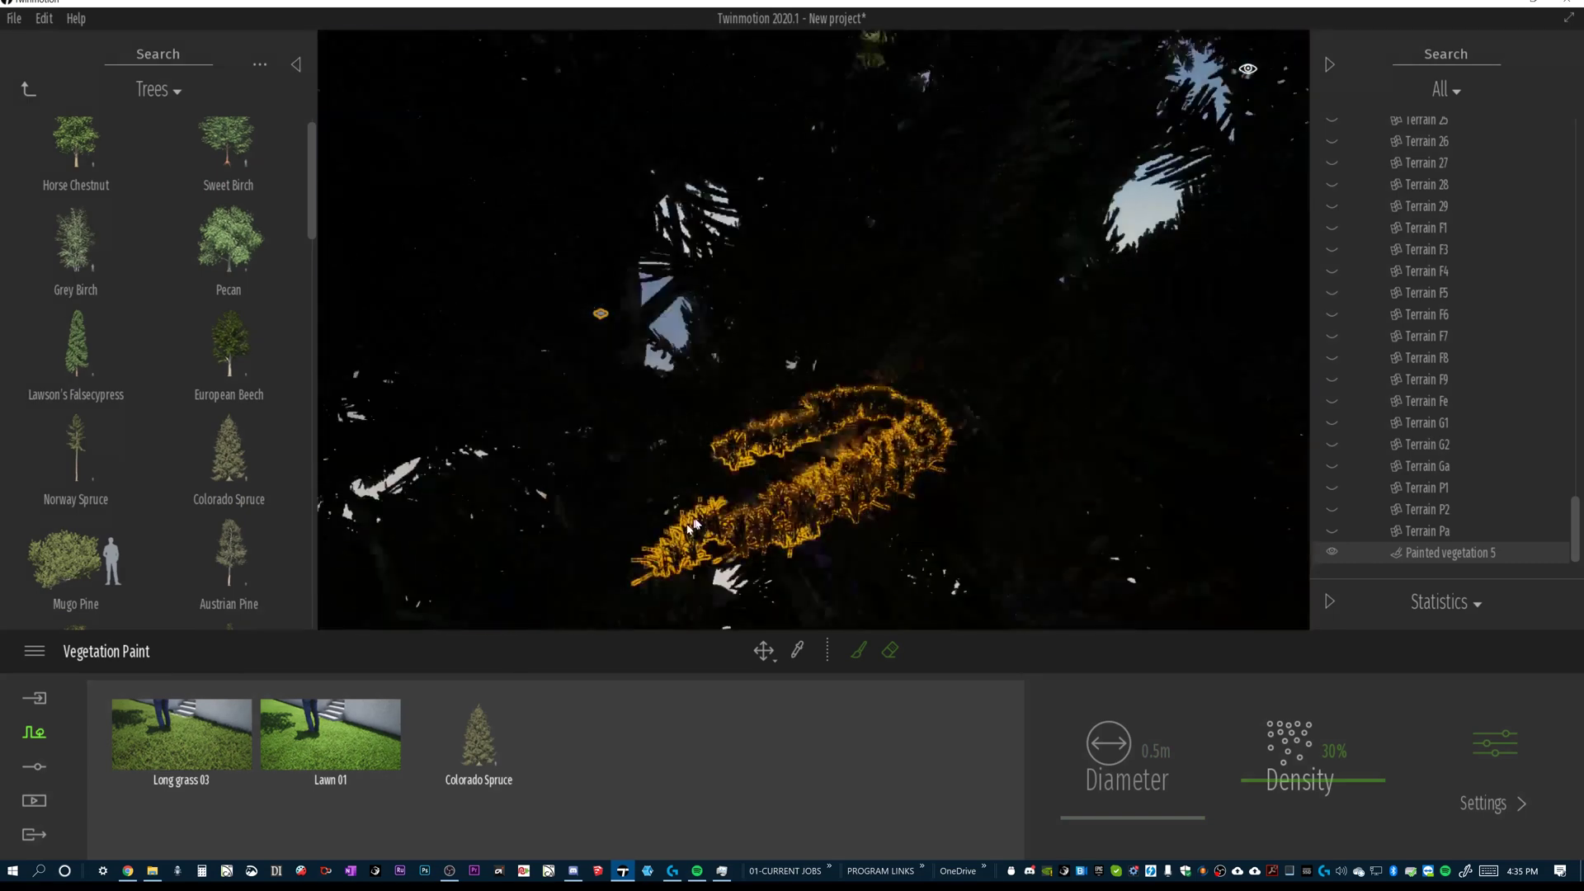
# Try placing a single Colorado Spruce directly at the far end of the round section, and return to Vegetation Paint.
pyautogui.moveTo(693, 527)
pyautogui.mouseDown(button='right')
pyautogui.moveTo(563, 421)
pyautogui.moveTo(572, 459)
pyautogui.moveTo(897, 409)
pyautogui.mouseUp(button='right')
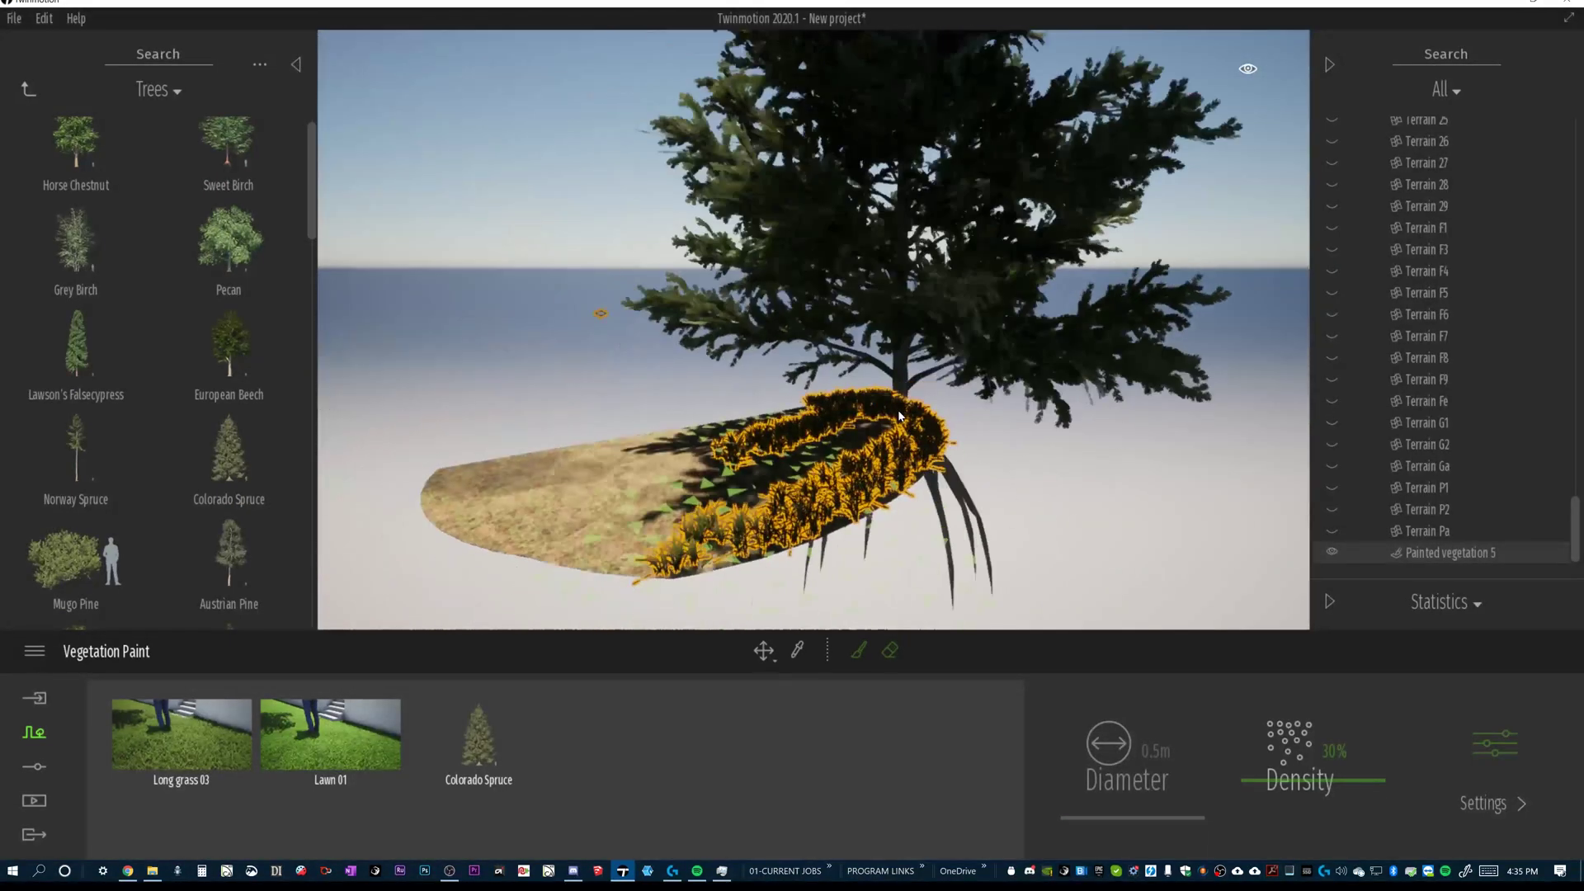
pyautogui.click(898, 409)
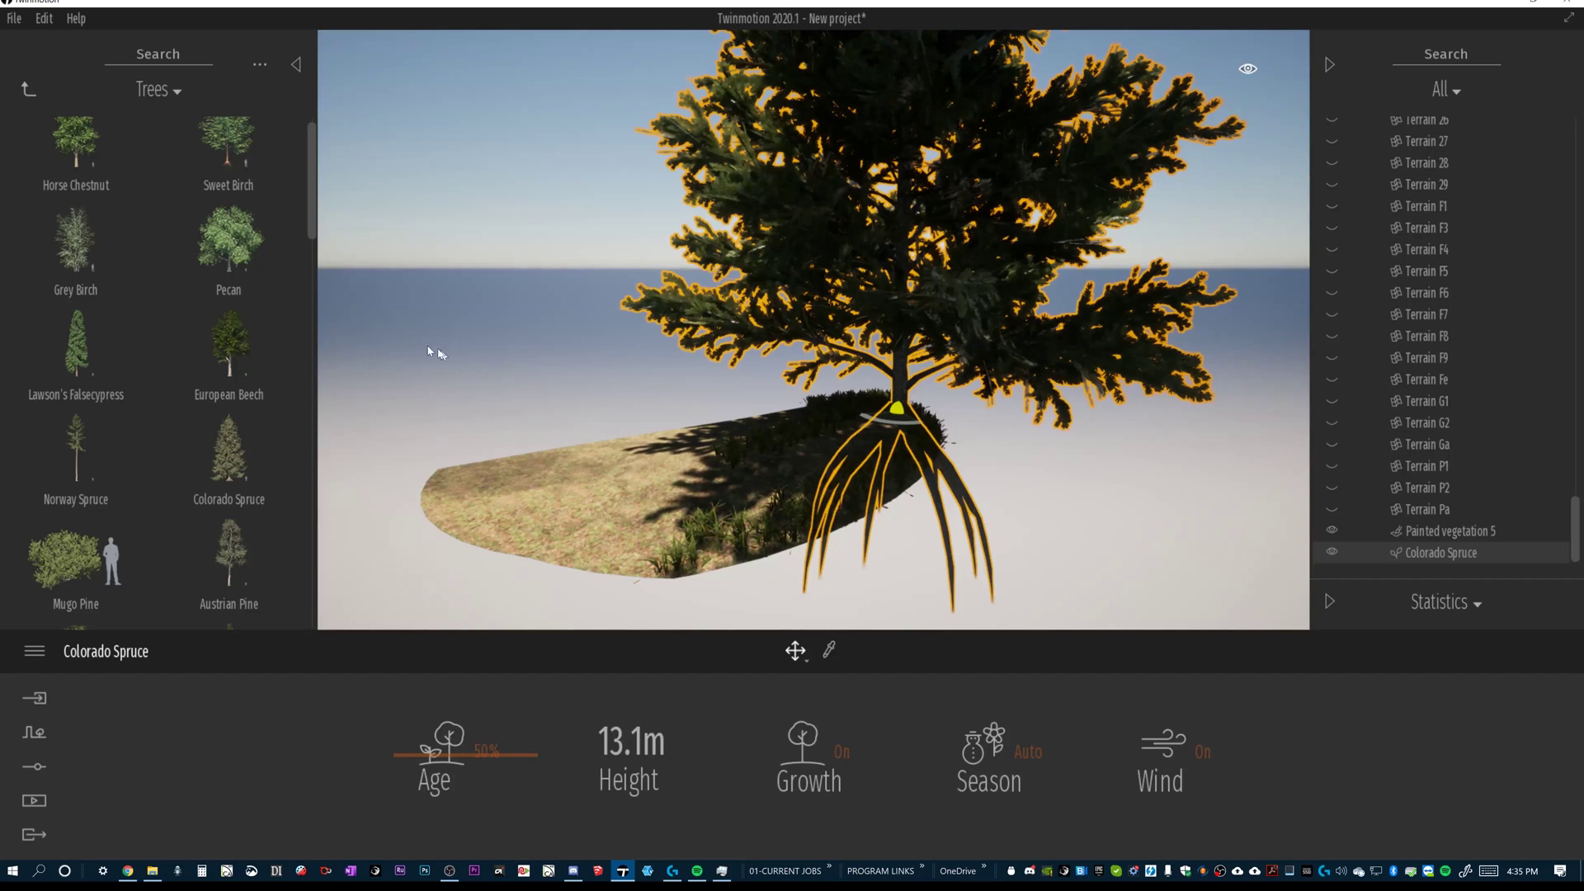
pyautogui.click(33, 732)
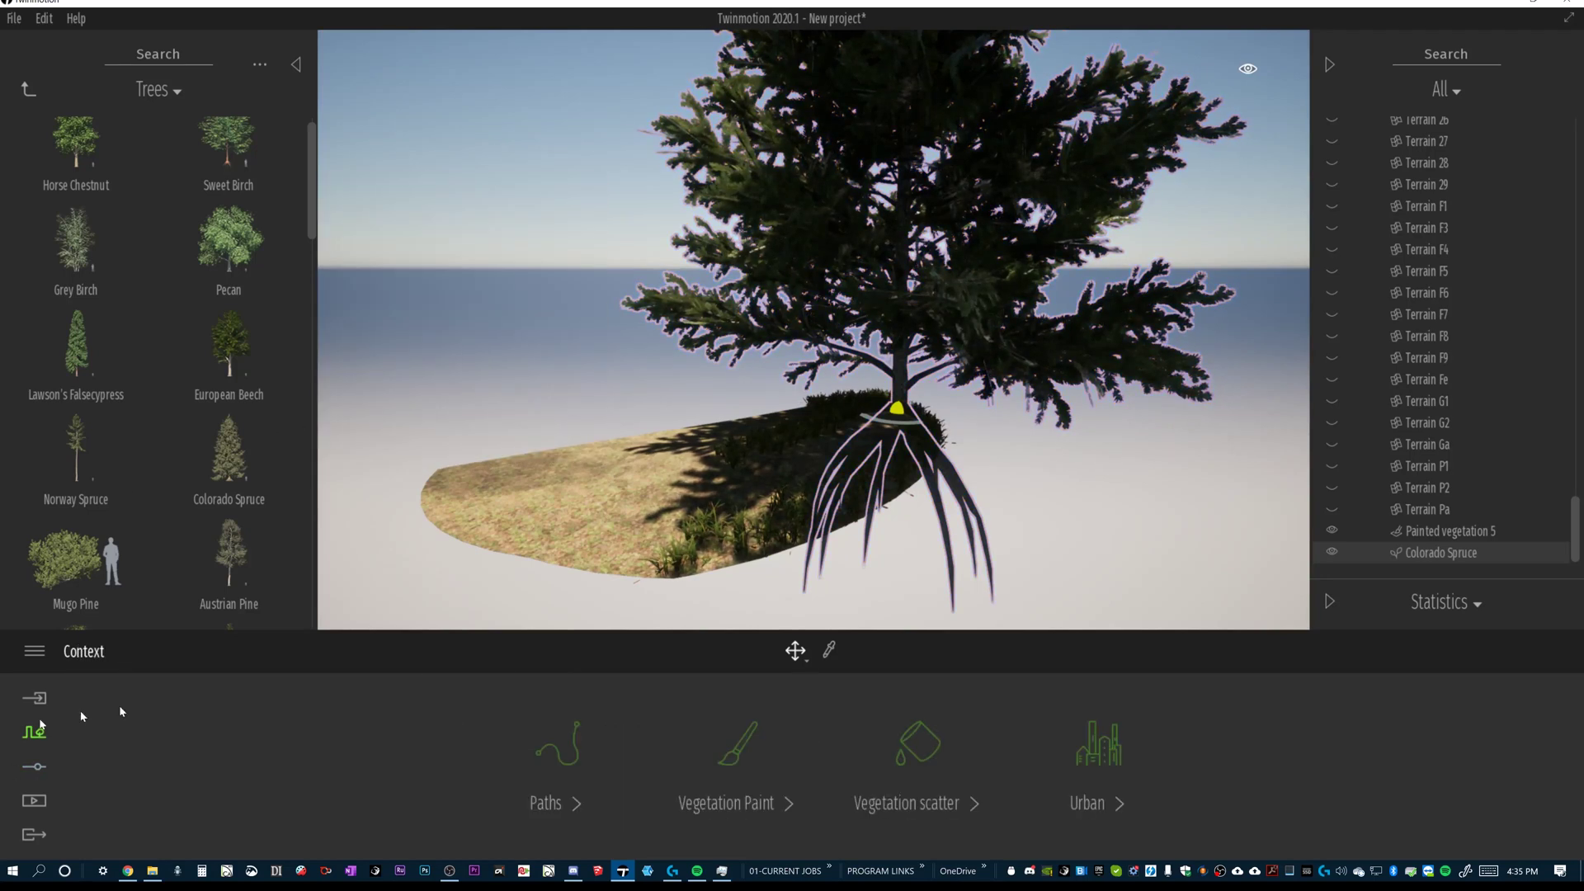
pyautogui.click(743, 770)
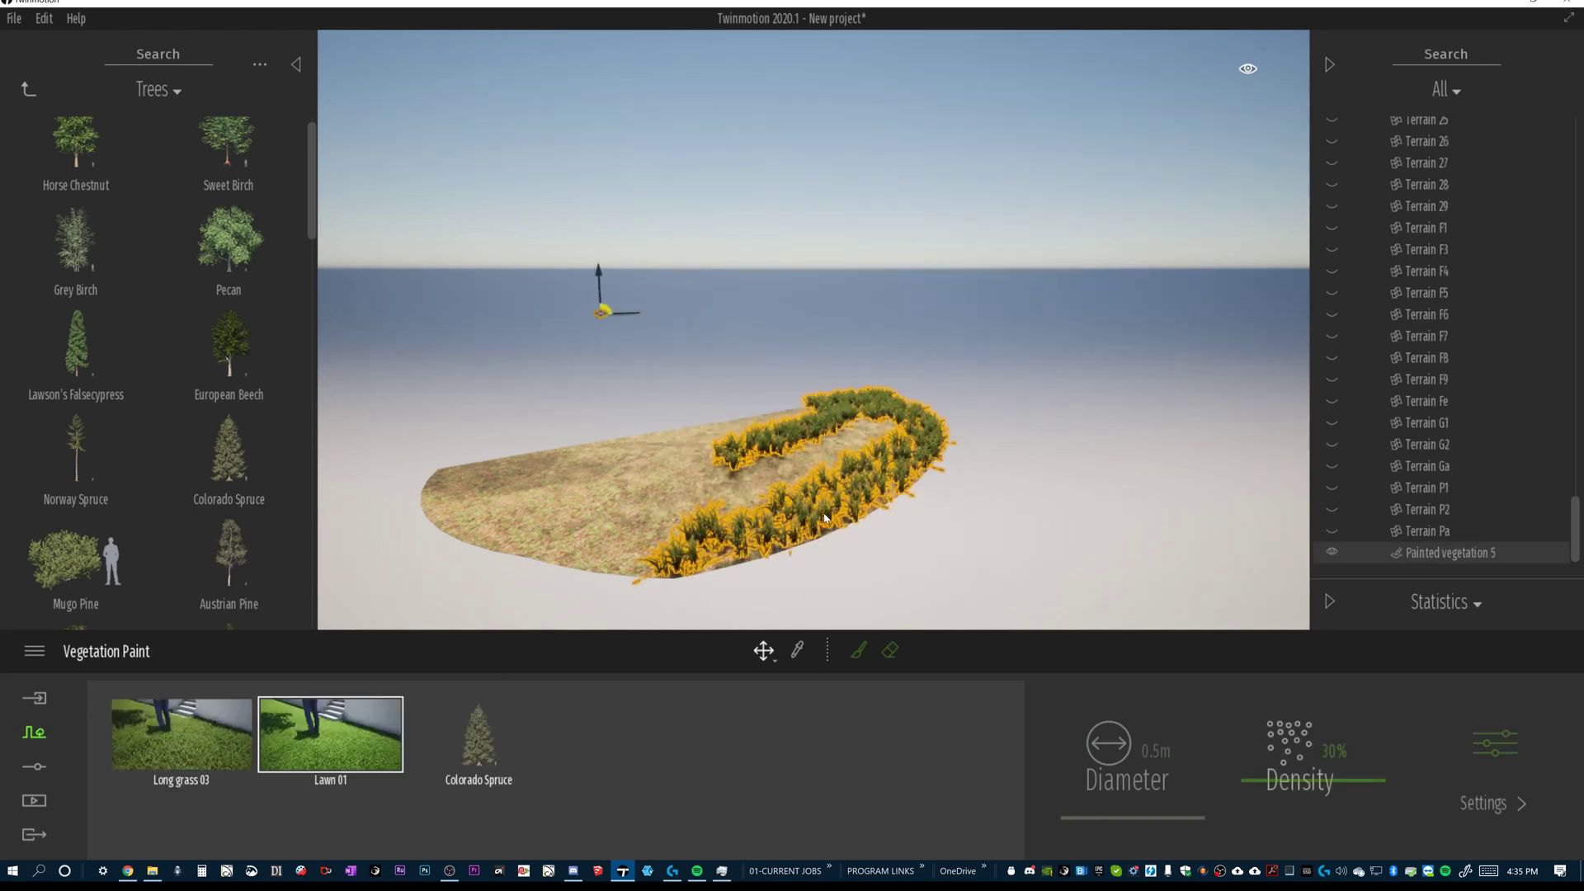
# Undo adding Colorado Spruce to the Vegetation Paint set and open the Unreal Engine 4 crash report window.
pyautogui.hotkey('ctrl', 'z')
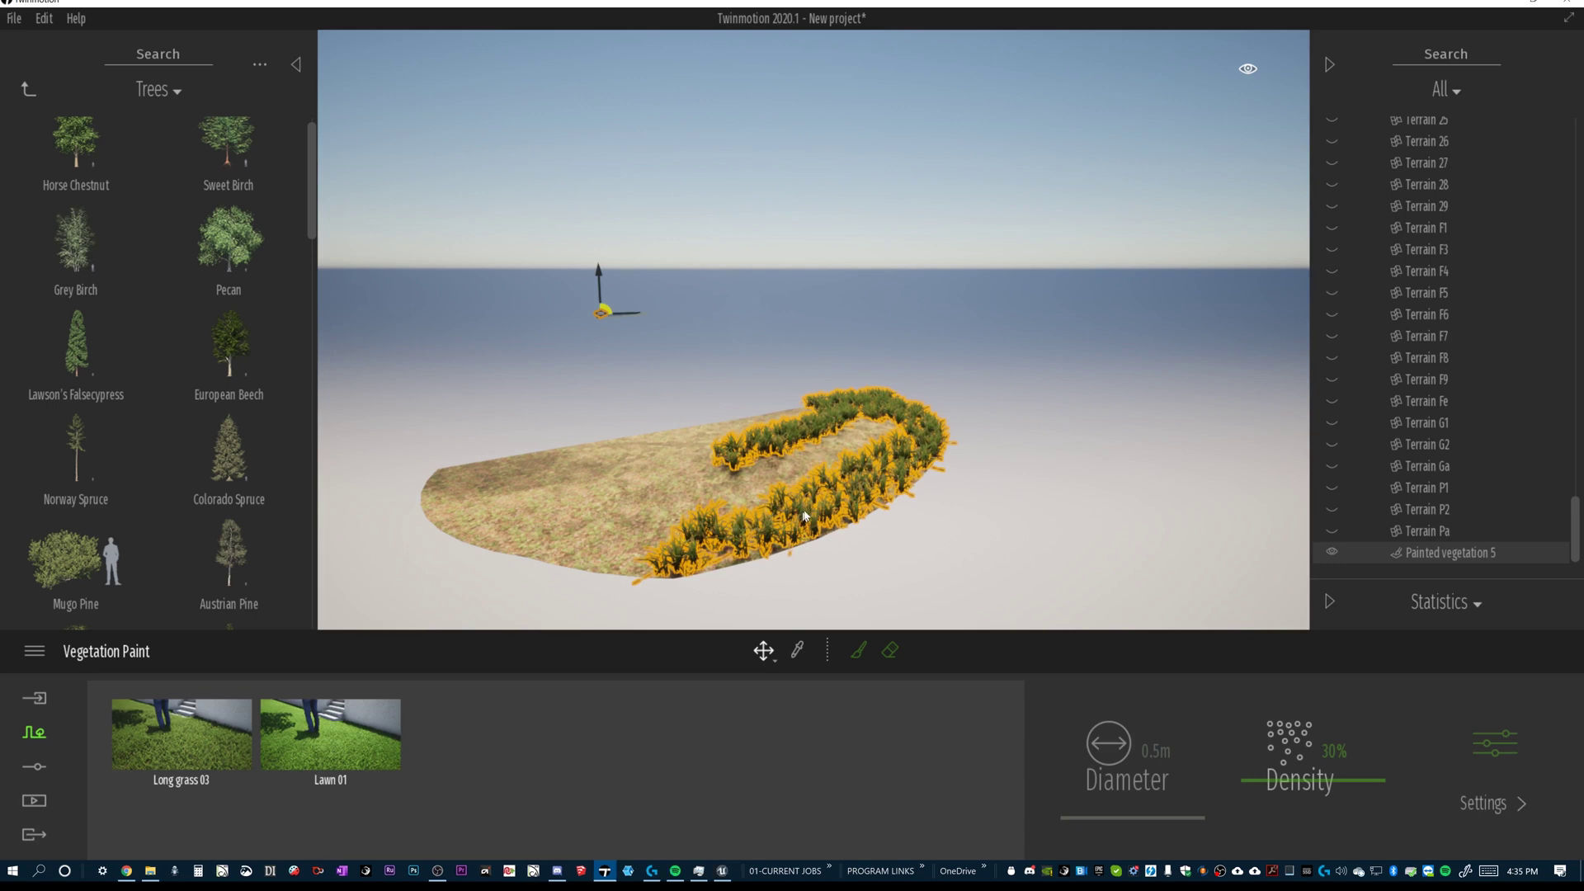
pyautogui.moveTo(727, 872)
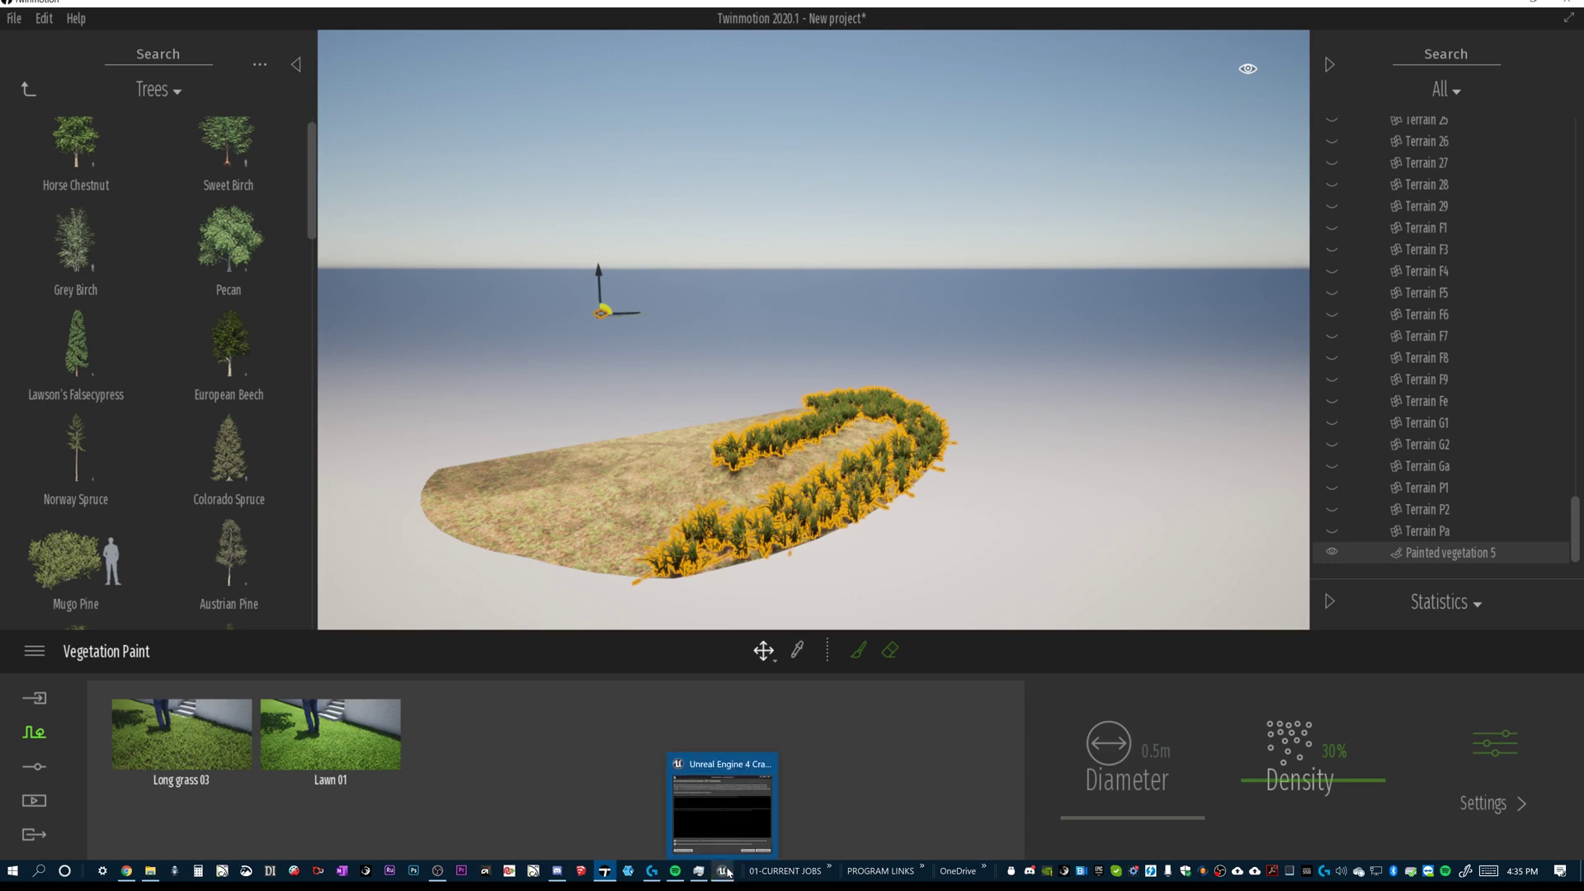
pyautogui.click(727, 872)
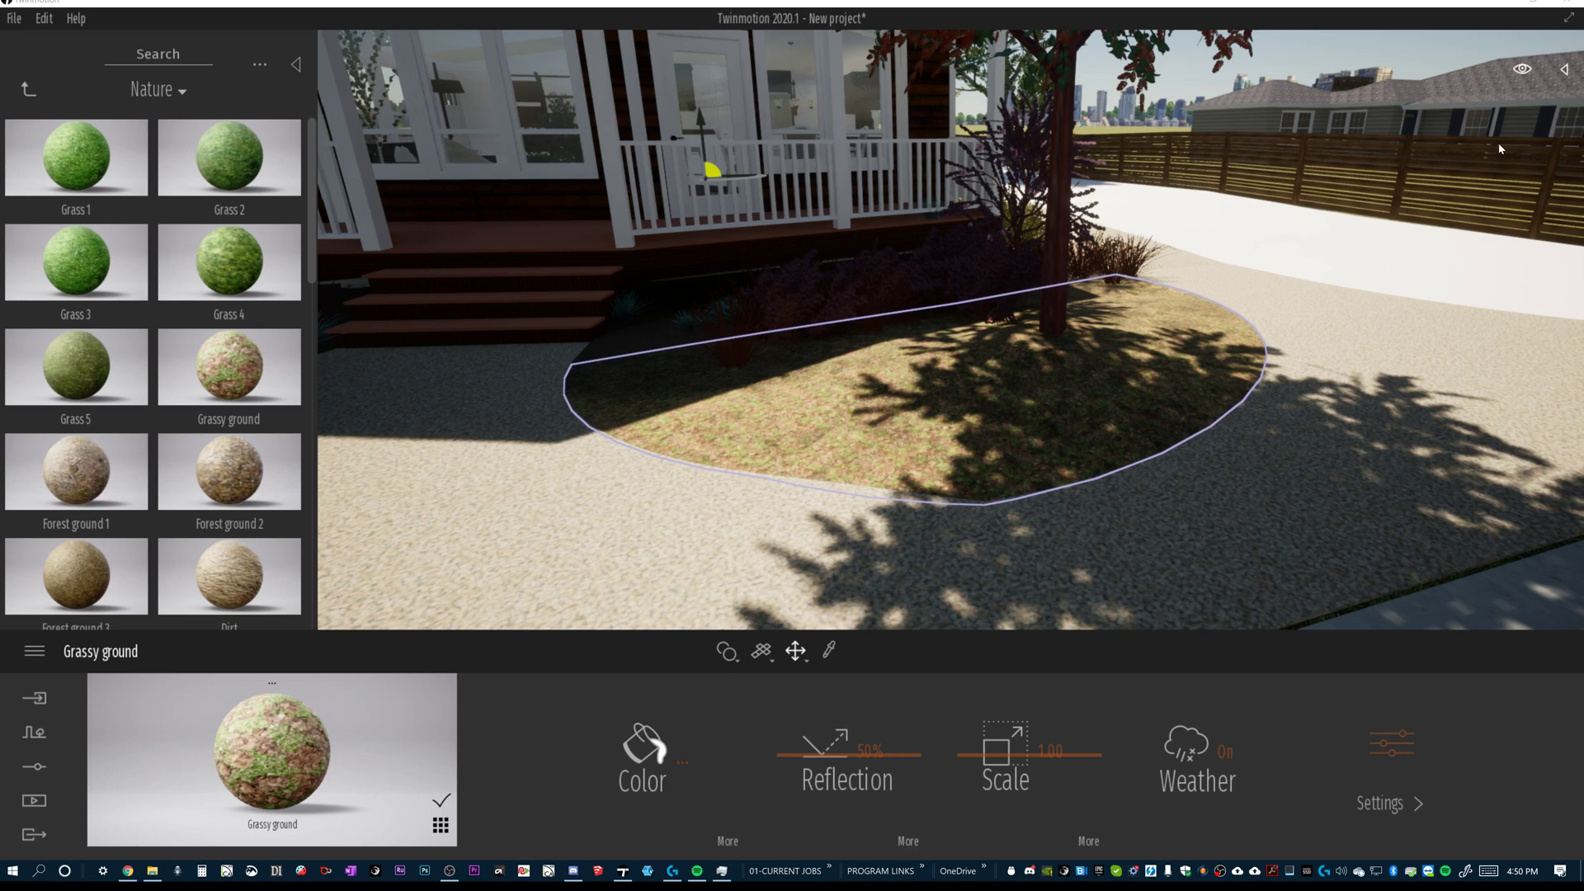
# Isolate Terrain F2, the round section in front of the porch, from the rest of the scene.
pyautogui.click(1563, 71)
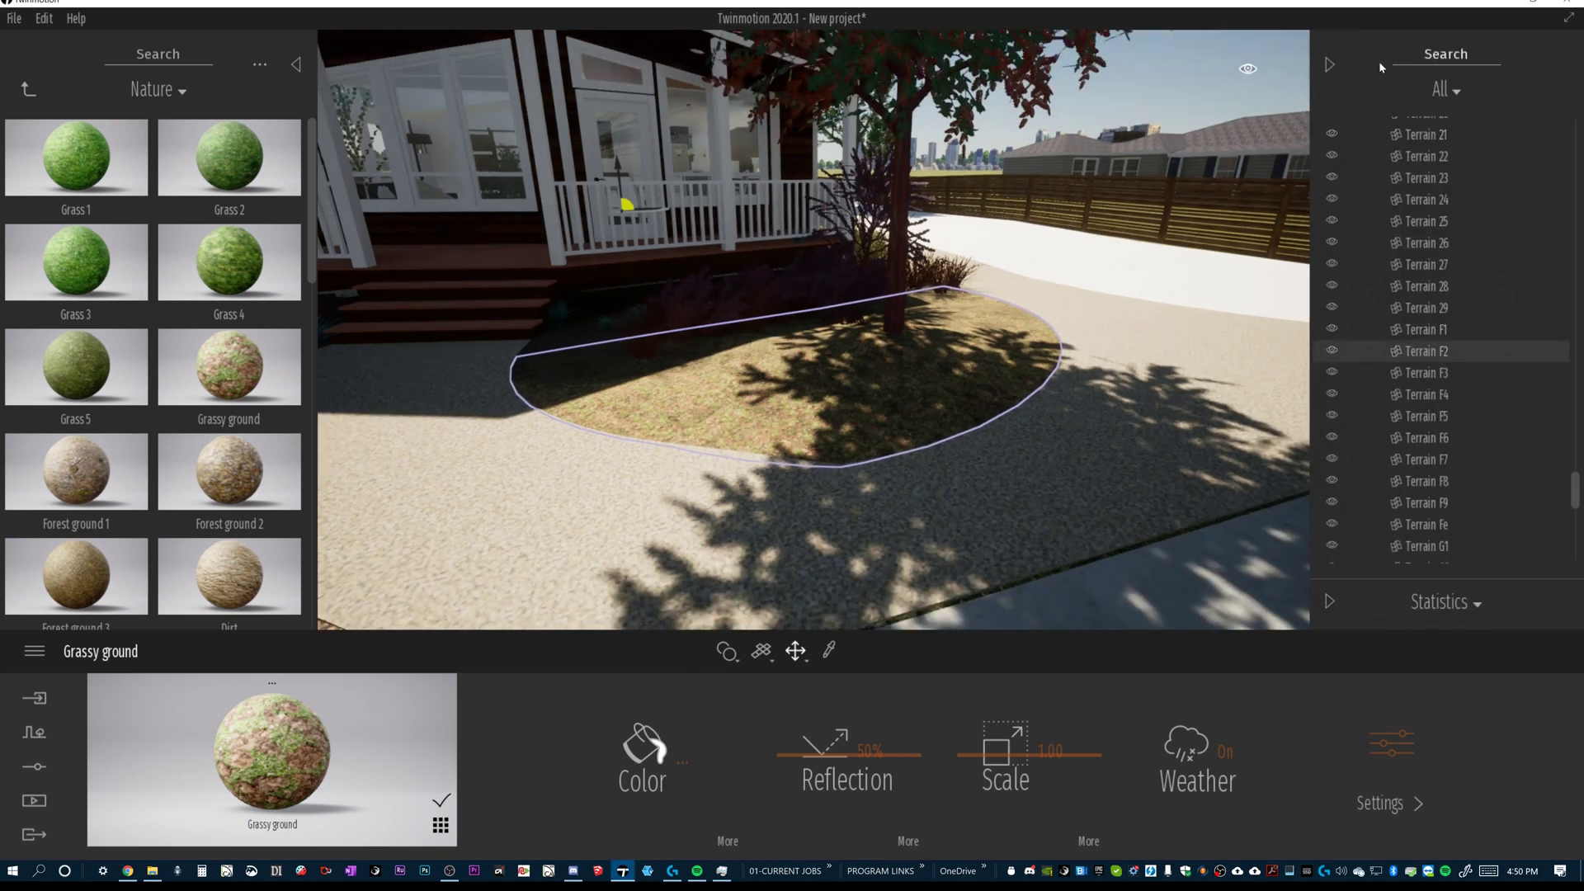
pyautogui.rightClick(1445, 353)
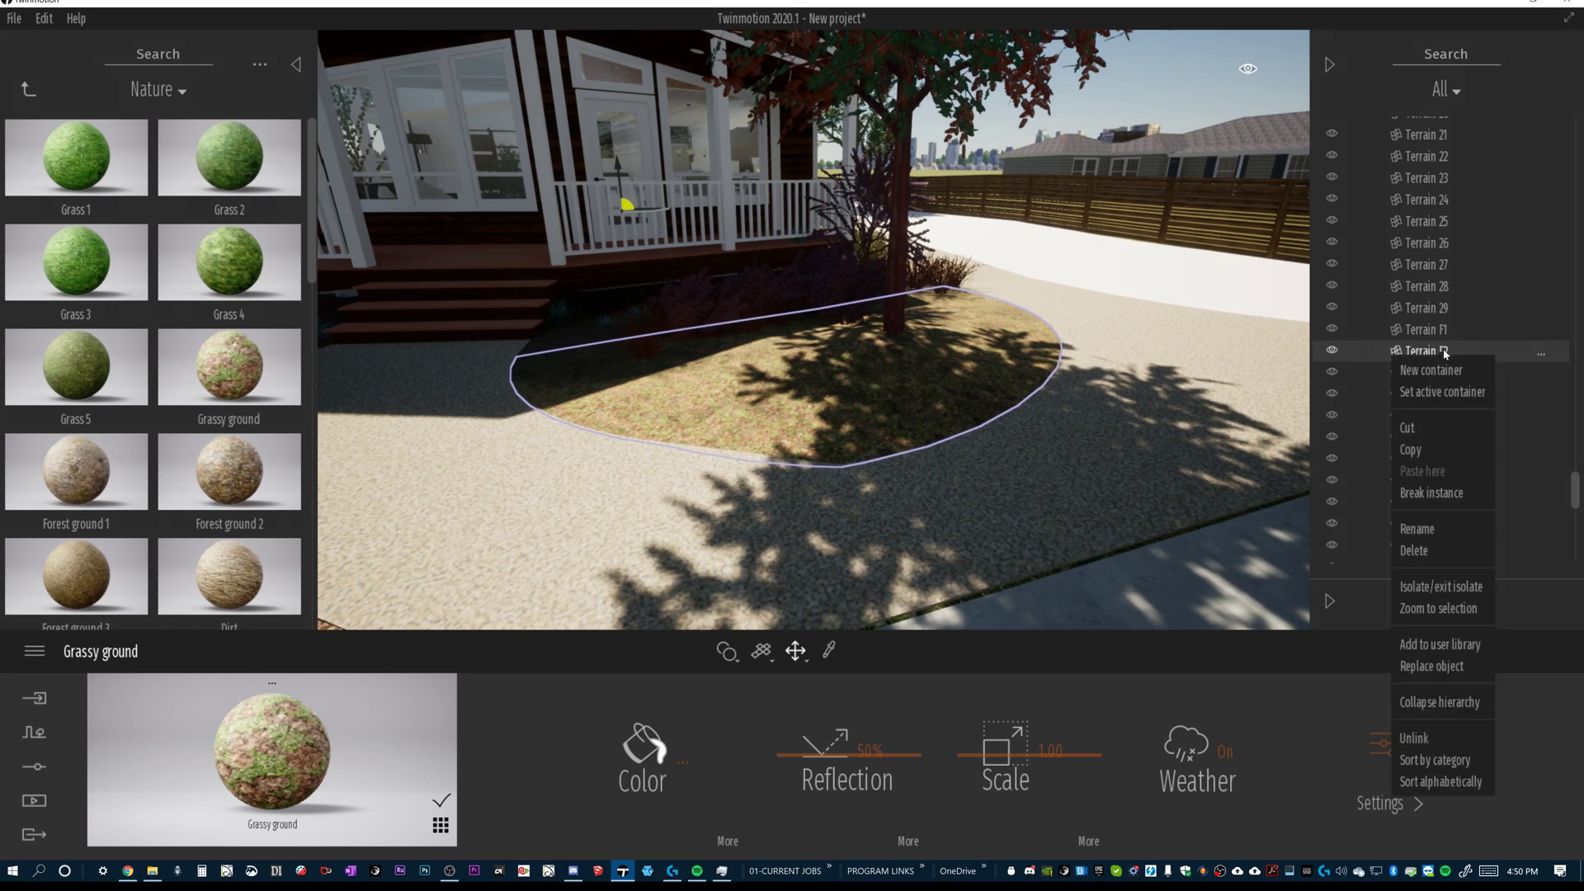
pyautogui.click(1454, 588)
pyautogui.scroll(5, 906, 376)
pyautogui.scroll(-1, 772, 382)
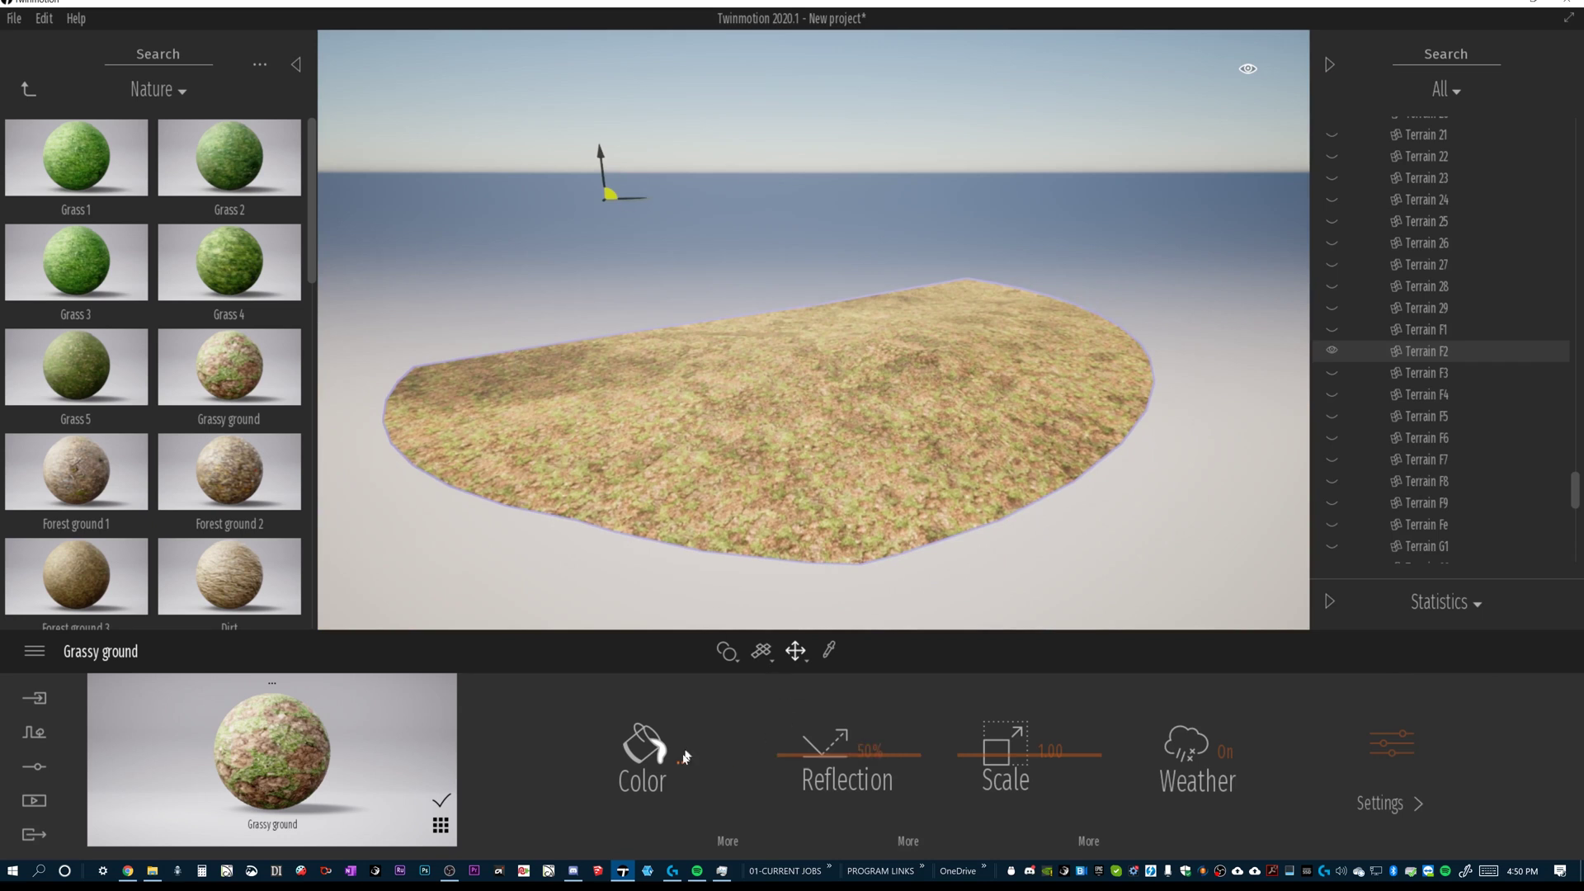
# Activate the Vegetation Paint brush and set its diameter to 0.5 m.
pyautogui.click(29, 89)
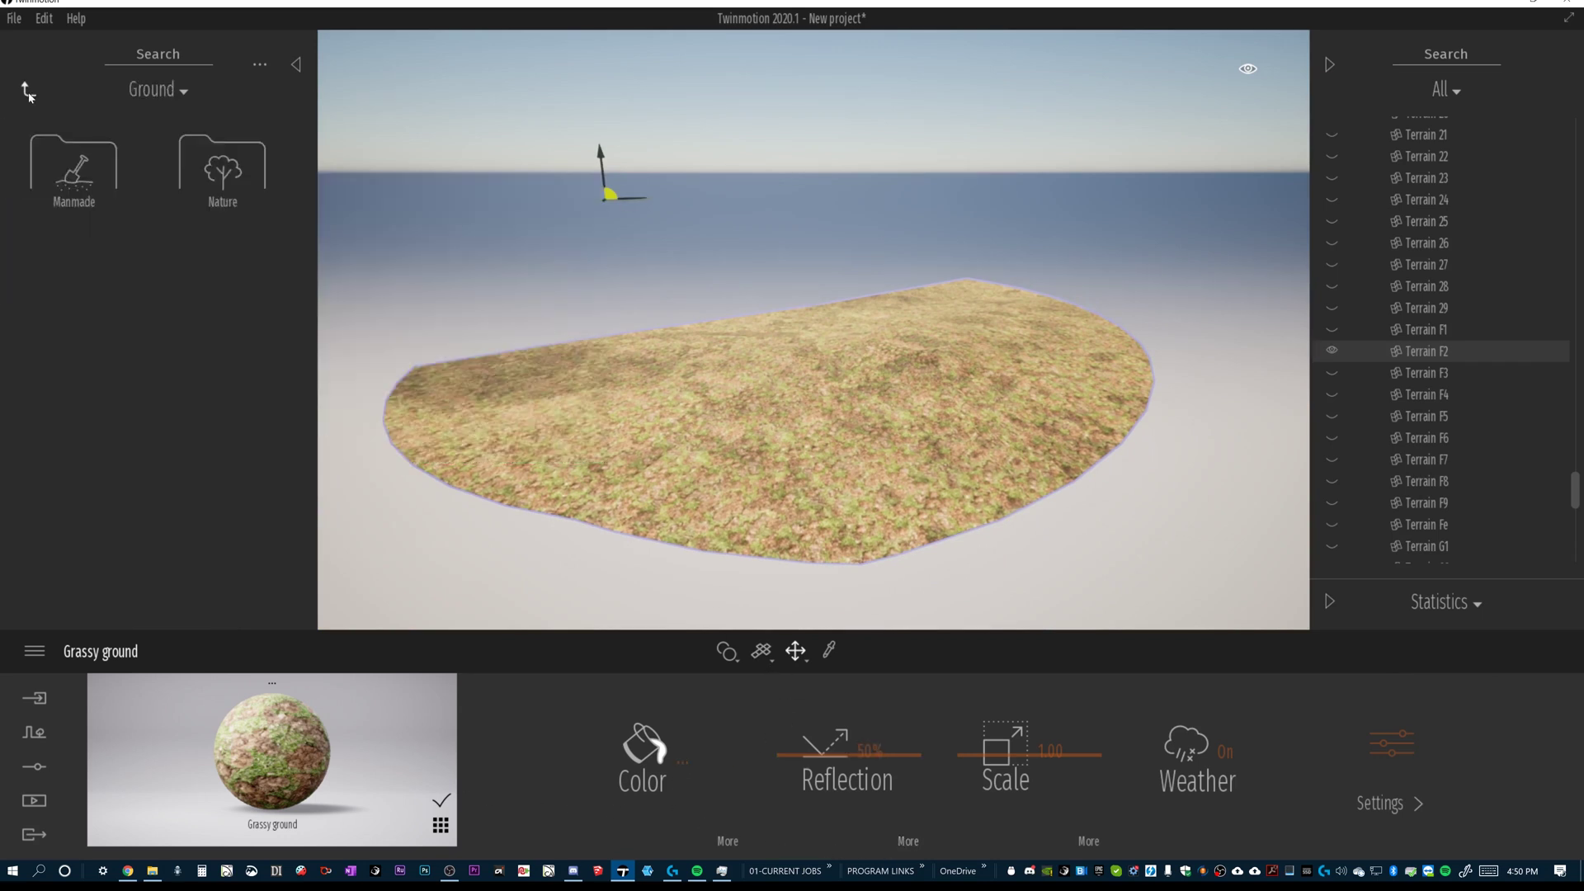
pyautogui.click(34, 735)
pyautogui.click(746, 748)
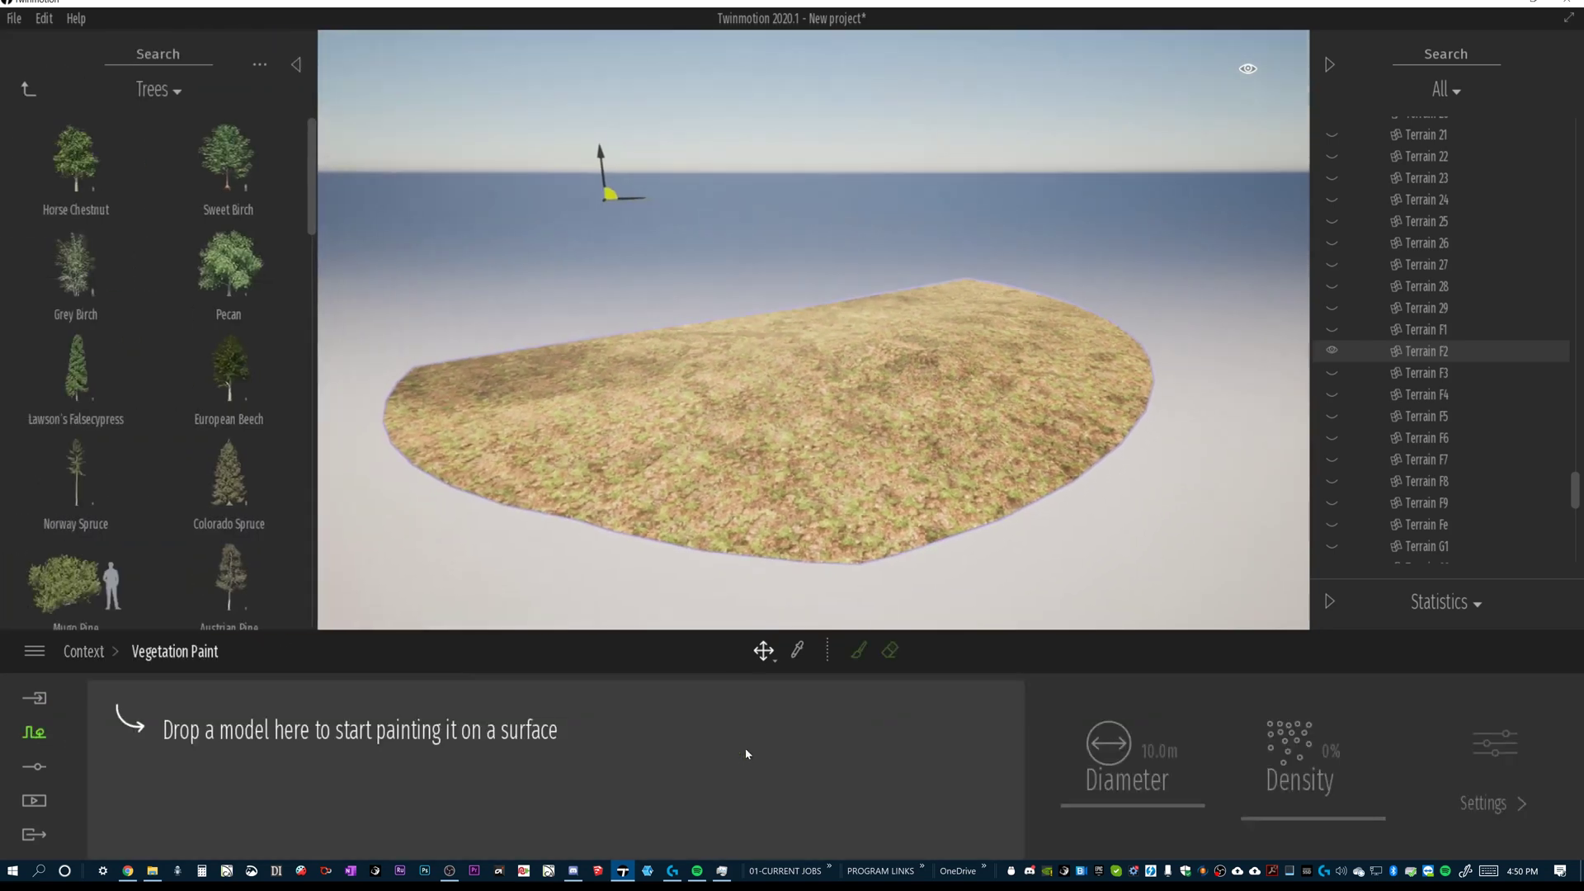
pyautogui.click(860, 656)
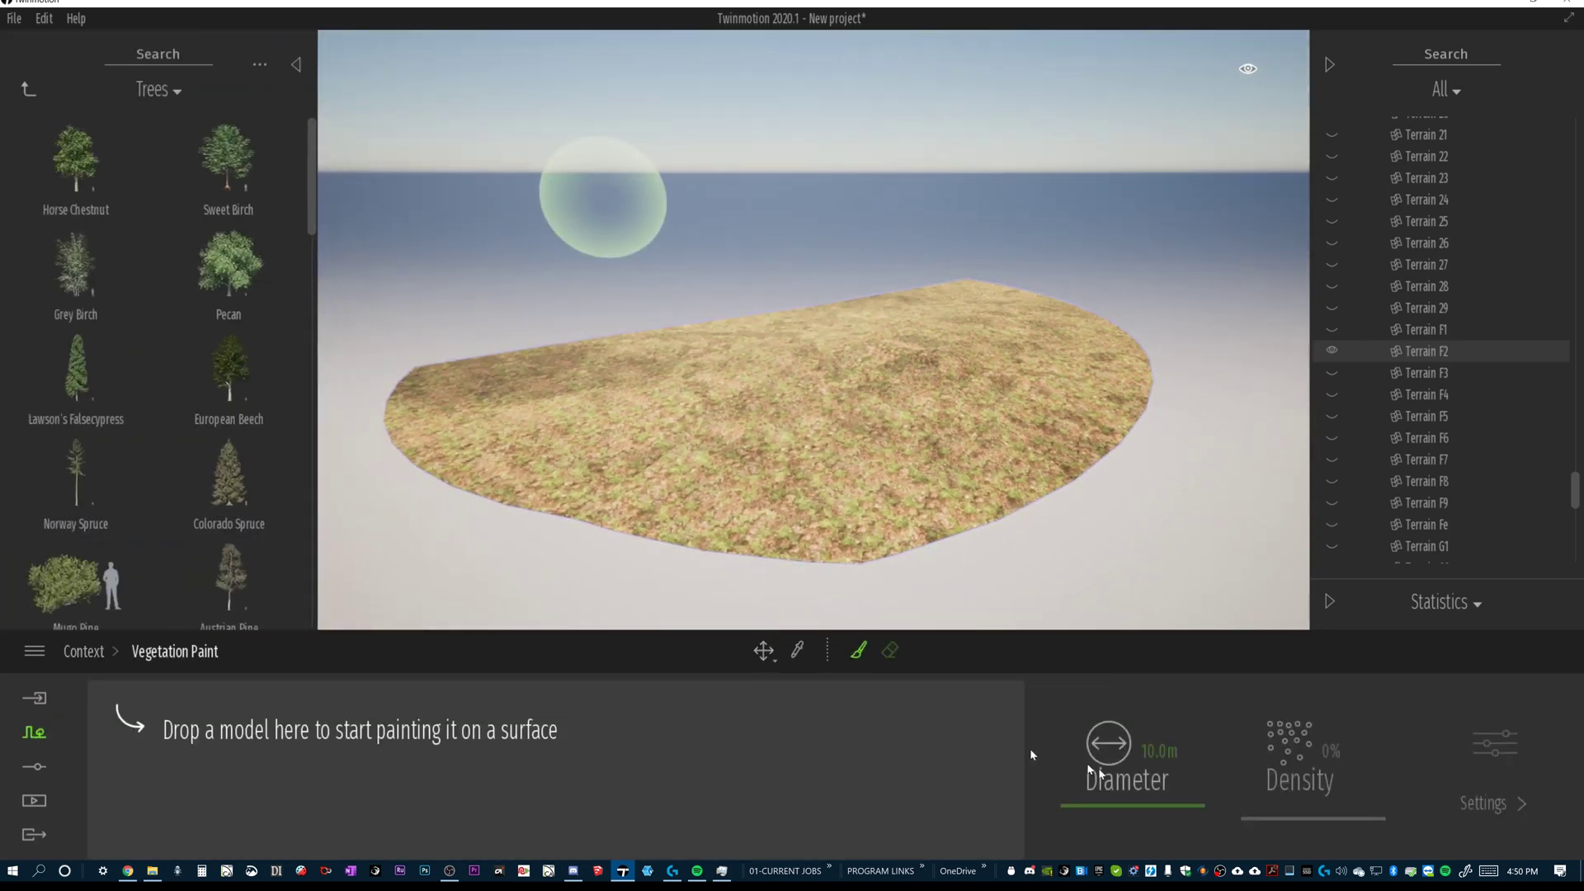
pyautogui.click(1160, 751)
pyautogui.write('5')
pyautogui.press('Return')
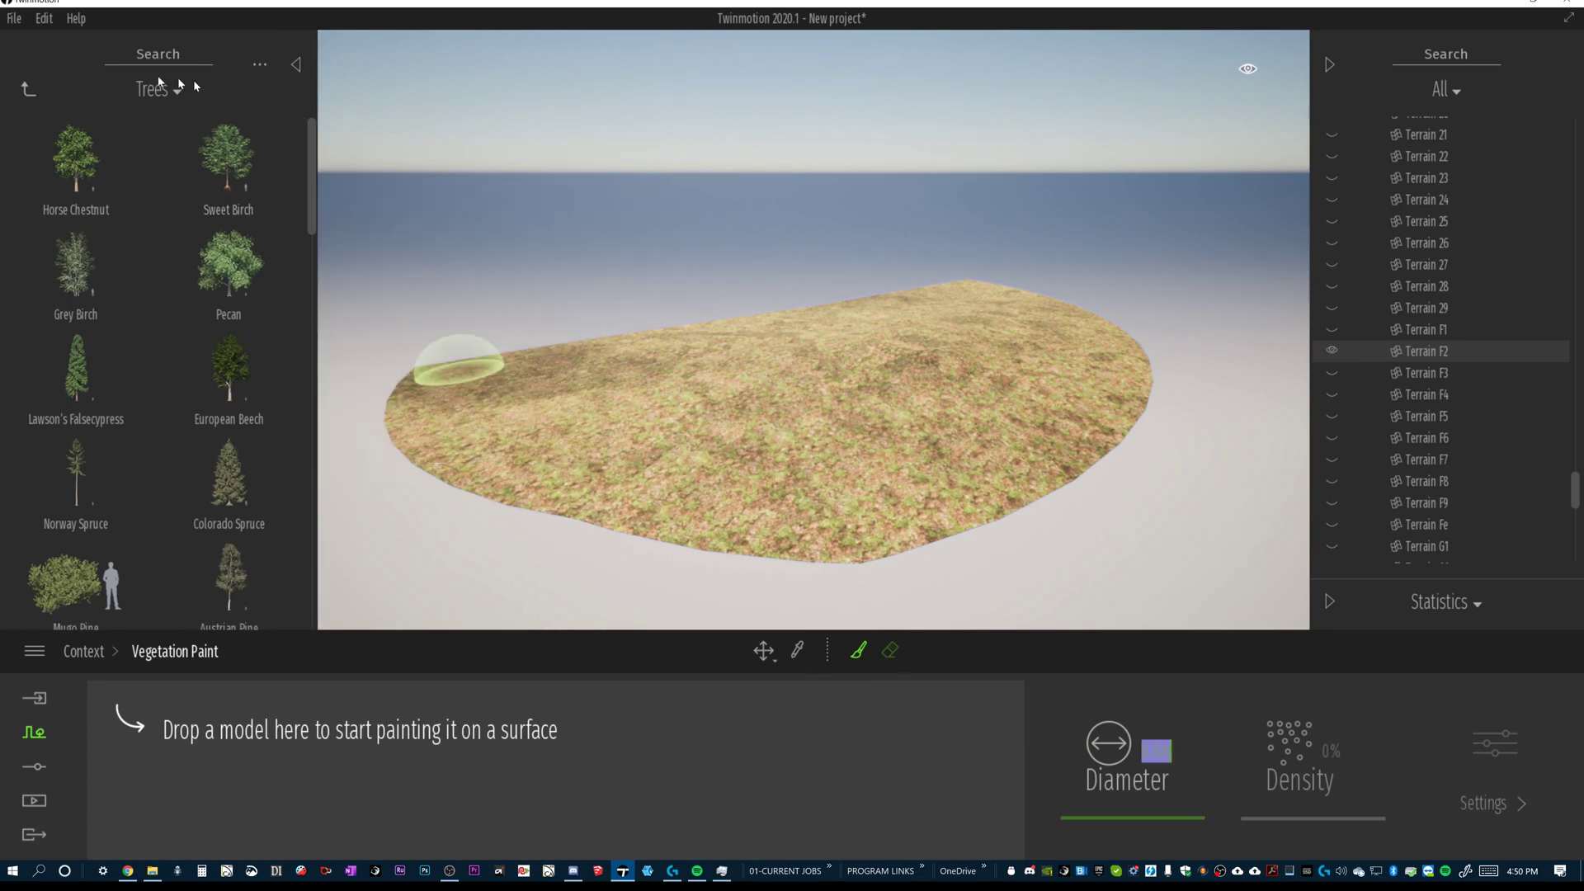
# Add Long grass 01 from the Grass and flowers library to the paint set and paint it over the whole round section.
pyautogui.click(25, 88)
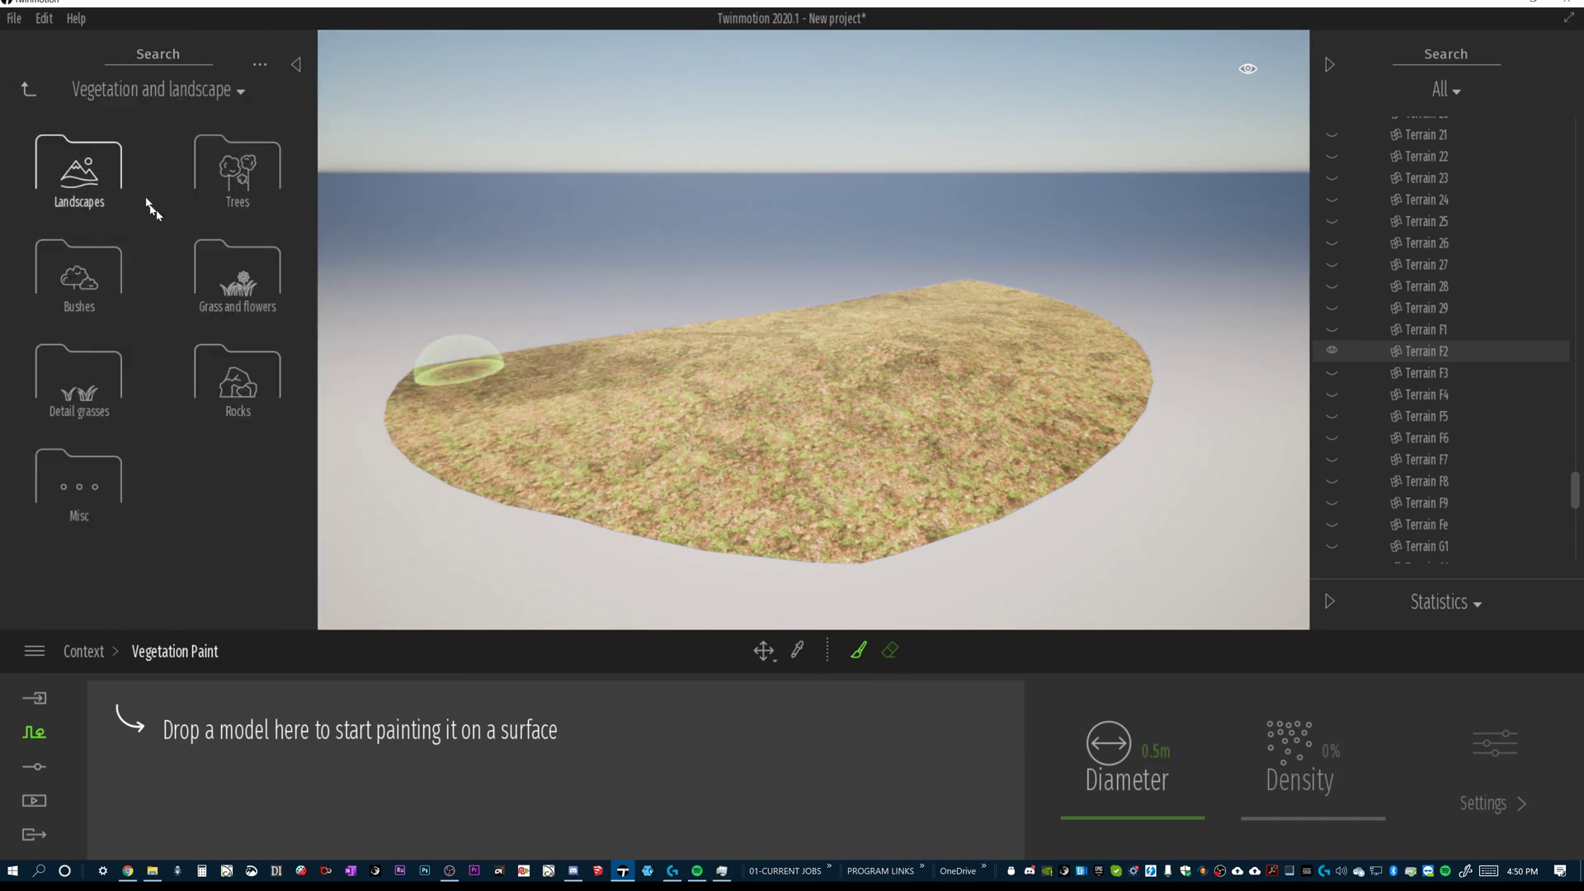
pyautogui.click(202, 274)
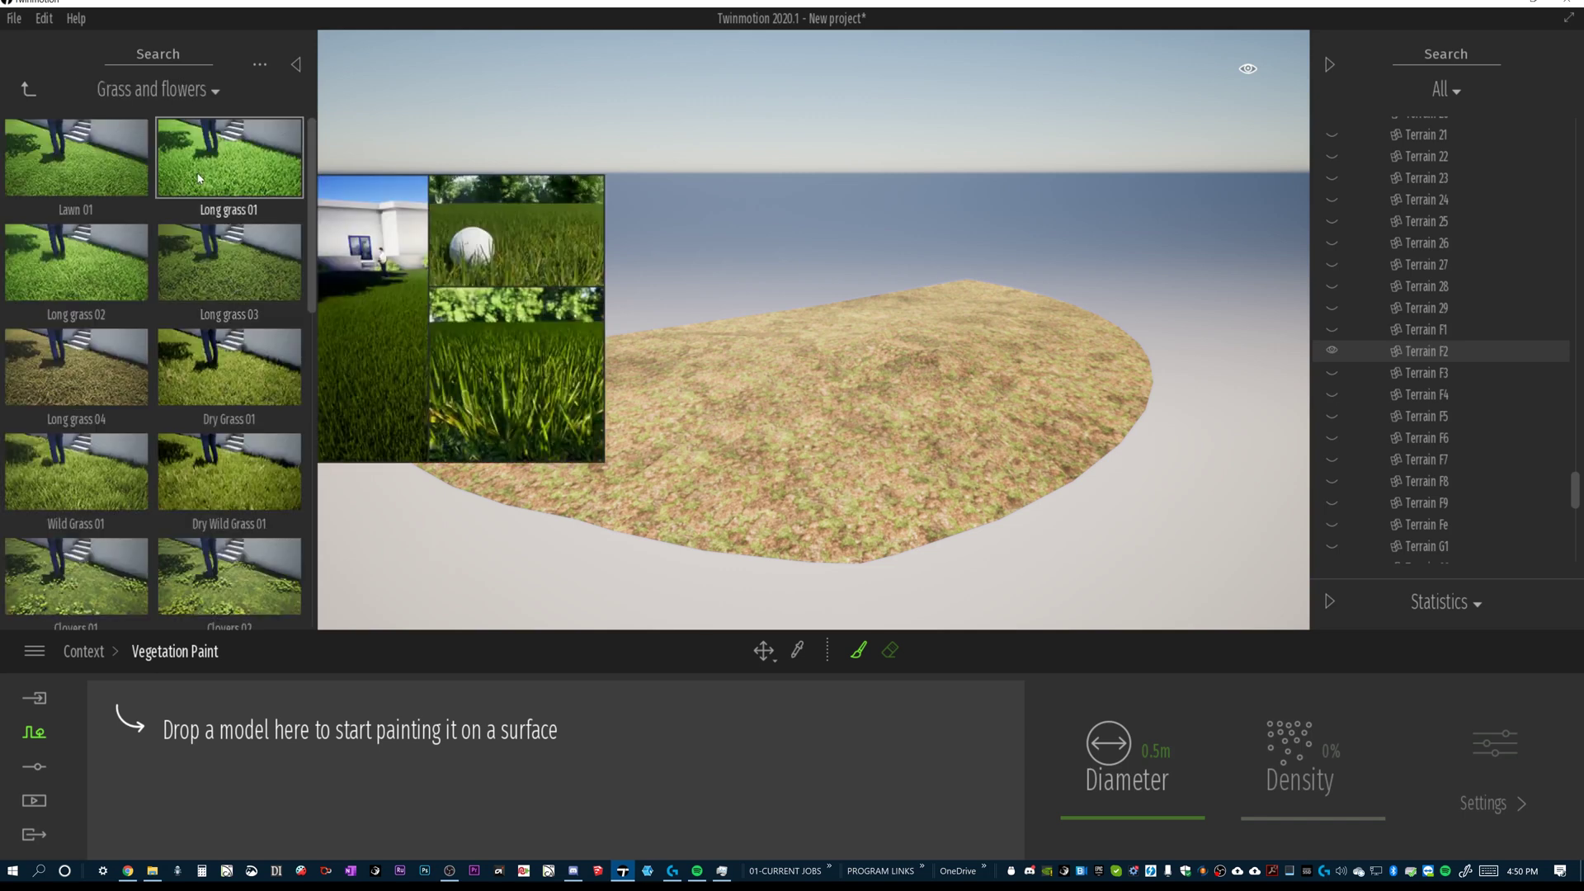
pyautogui.moveTo(202, 180)
pyautogui.mouseDown()
pyautogui.moveTo(443, 396)
pyautogui.moveTo(550, 469)
pyautogui.moveTo(239, 169)
pyautogui.moveTo(772, 495)
pyautogui.moveTo(821, 495)
pyautogui.moveTo(697, 448)
pyautogui.moveTo(202, 142)
pyautogui.moveTo(210, 765)
pyautogui.mouseUp()
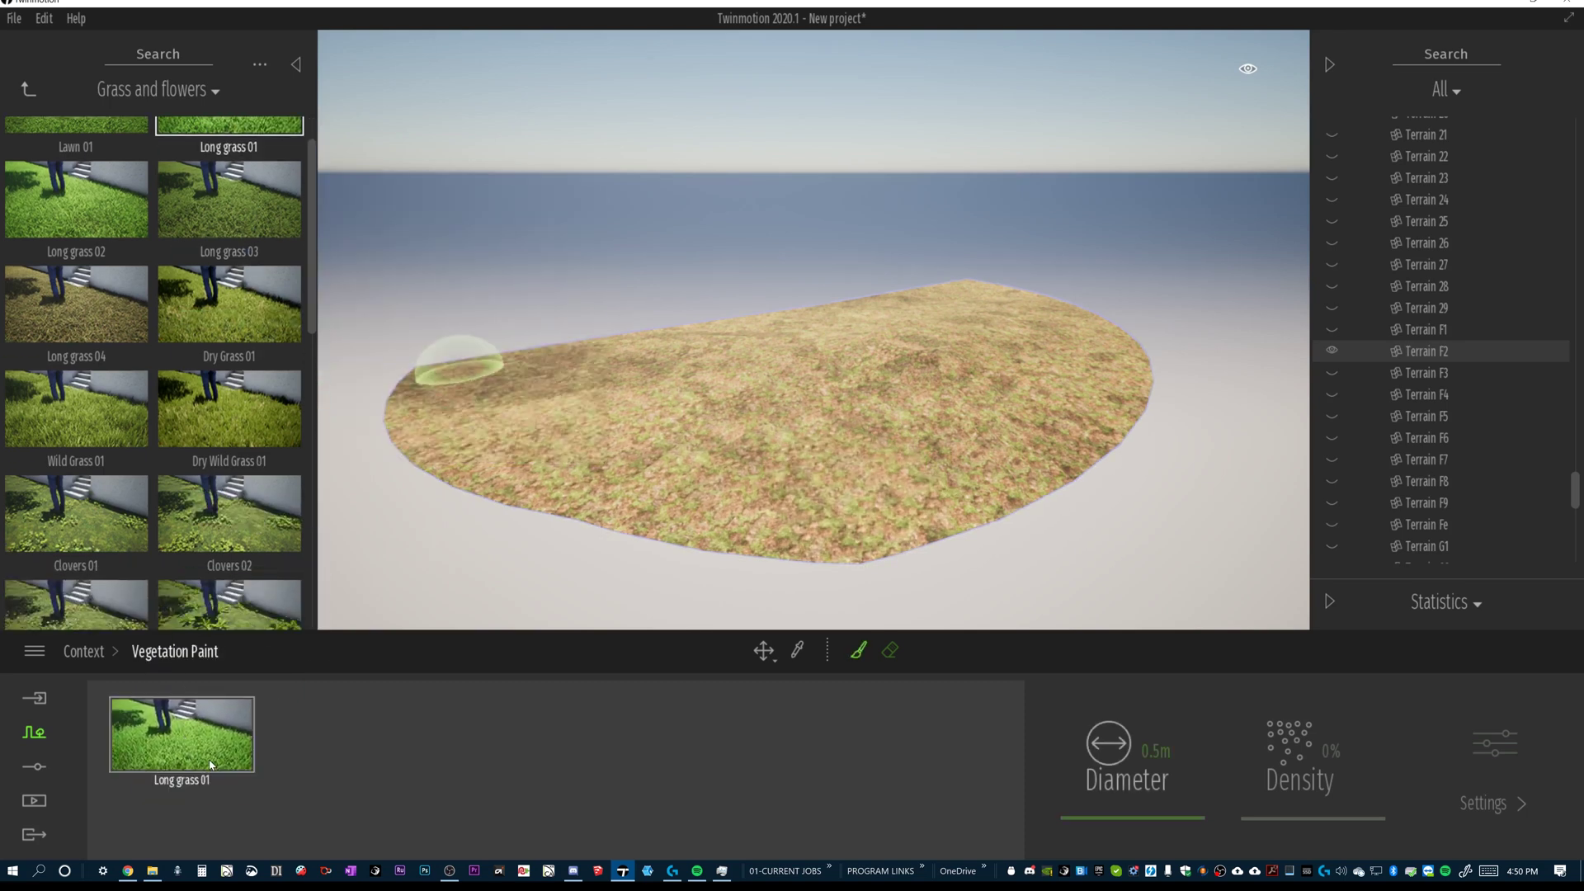
pyautogui.moveTo(417, 364)
pyautogui.mouseDown()
pyautogui.moveTo(431, 460)
pyautogui.moveTo(670, 538)
pyautogui.moveTo(528, 507)
pyautogui.moveTo(409, 421)
pyautogui.moveTo(474, 351)
pyautogui.moveTo(994, 278)
pyautogui.moveTo(949, 279)
pyautogui.moveTo(895, 291)
pyautogui.moveTo(1069, 297)
pyautogui.moveTo(1138, 350)
pyautogui.moveTo(1114, 433)
pyautogui.moveTo(1008, 512)
pyautogui.moveTo(655, 495)
pyautogui.moveTo(487, 462)
pyautogui.moveTo(726, 347)
pyautogui.moveTo(602, 330)
pyautogui.moveTo(462, 375)
pyautogui.moveTo(578, 445)
pyautogui.moveTo(677, 475)
pyautogui.moveTo(1065, 412)
pyautogui.moveTo(765, 410)
pyautogui.moveTo(661, 355)
pyautogui.moveTo(863, 321)
pyautogui.moveTo(1070, 318)
pyautogui.moveTo(1073, 375)
pyautogui.moveTo(957, 462)
pyautogui.moveTo(747, 392)
pyautogui.moveTo(786, 400)
pyautogui.moveTo(433, 392)
pyautogui.moveTo(449, 420)
pyautogui.moveTo(944, 524)
pyautogui.moveTo(1143, 372)
pyautogui.moveTo(877, 476)
pyautogui.moveTo(462, 396)
pyautogui.moveTo(422, 413)
pyautogui.moveTo(519, 450)
pyautogui.moveTo(908, 487)
pyautogui.moveTo(814, 512)
pyautogui.moveTo(431, 464)
pyautogui.mouseUp()
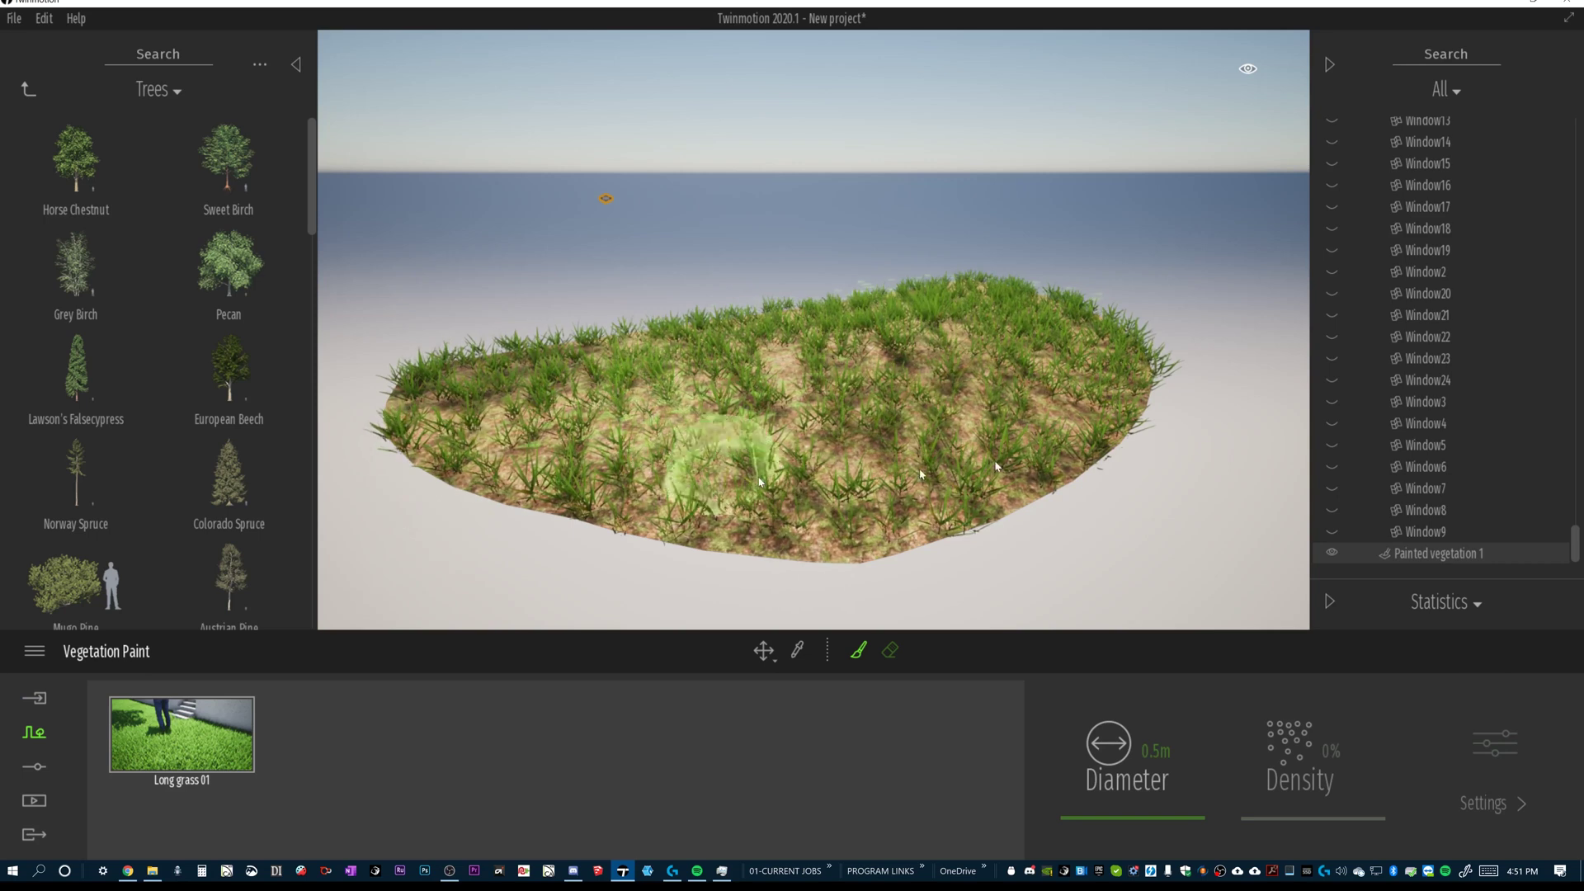
# Set the density of the painted Long grass 01 to 100% and exit isolation to bring back the full scene.
pyautogui.click(144, 737)
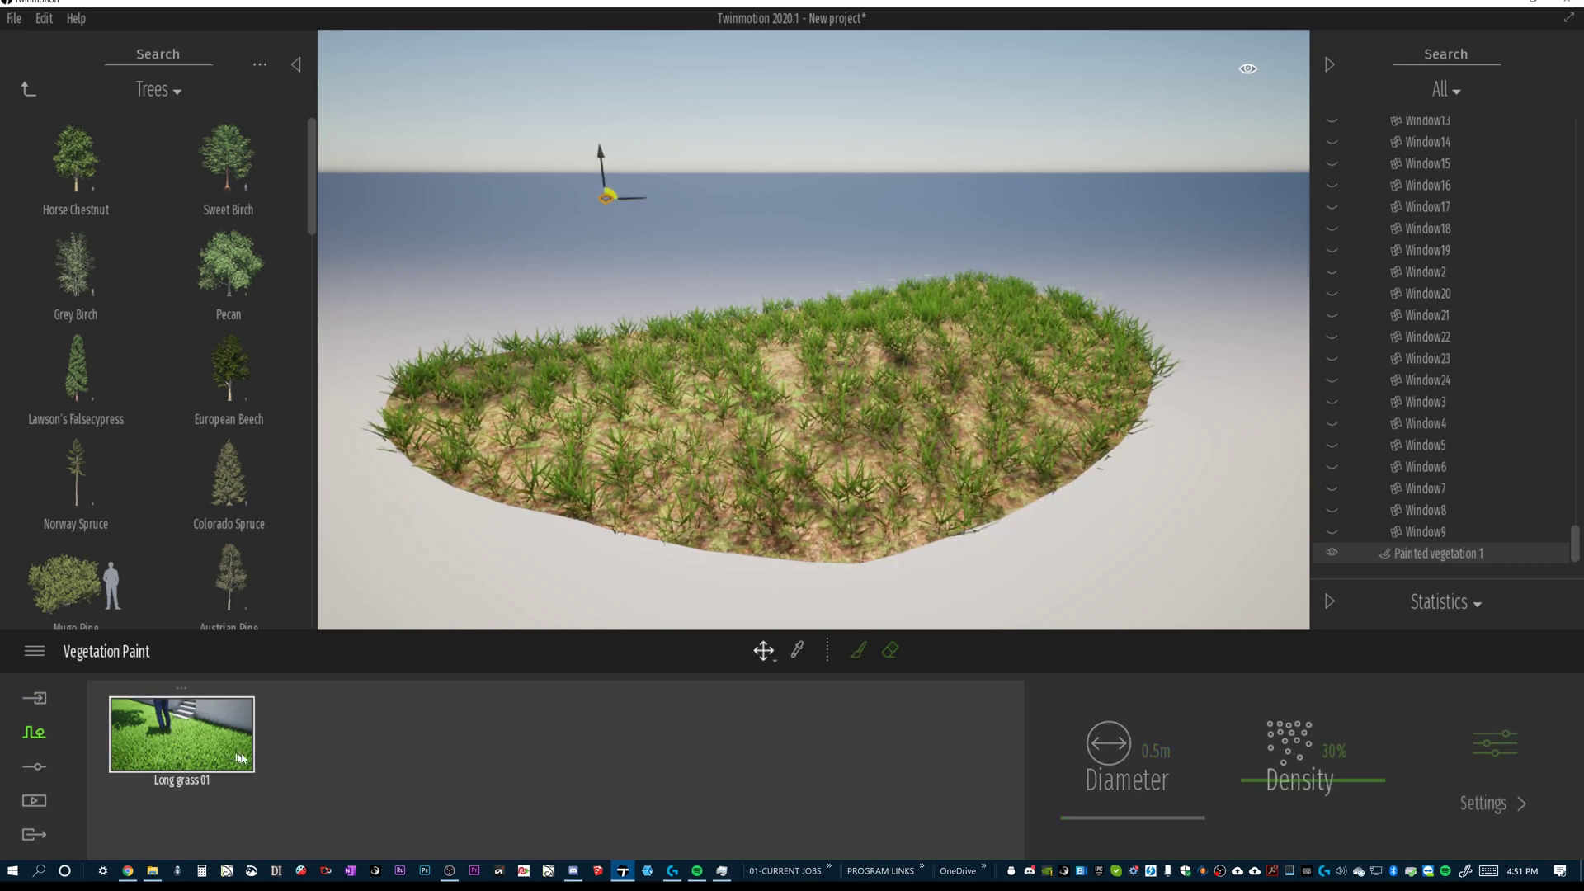
pyautogui.moveTo(1320, 767); pyautogui.dragTo(1390, 660)
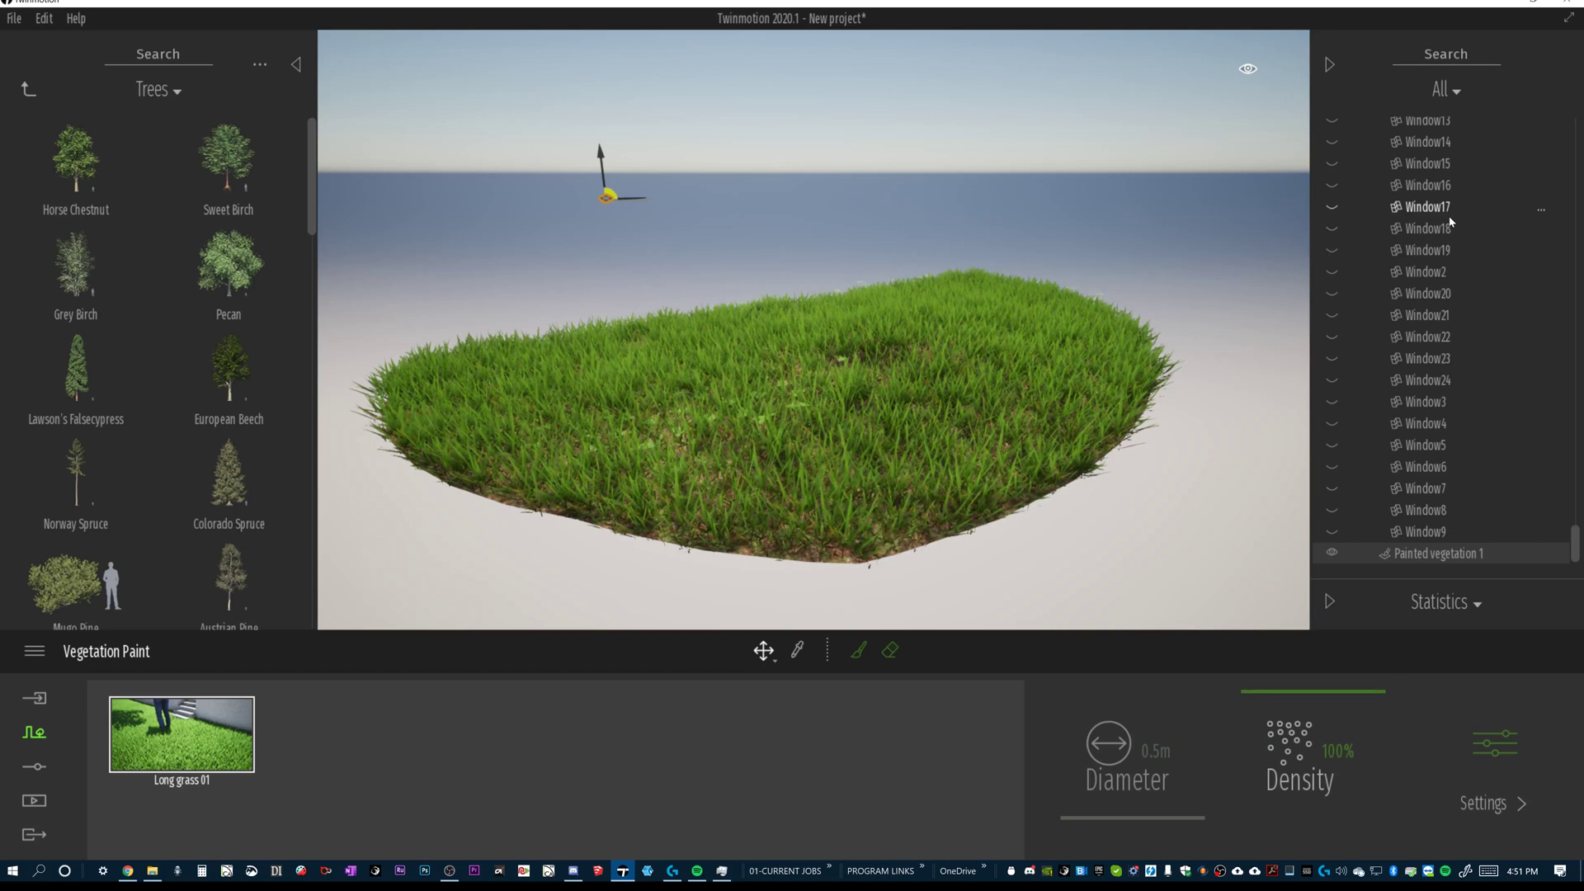
pyautogui.rightClick(1410, 219)
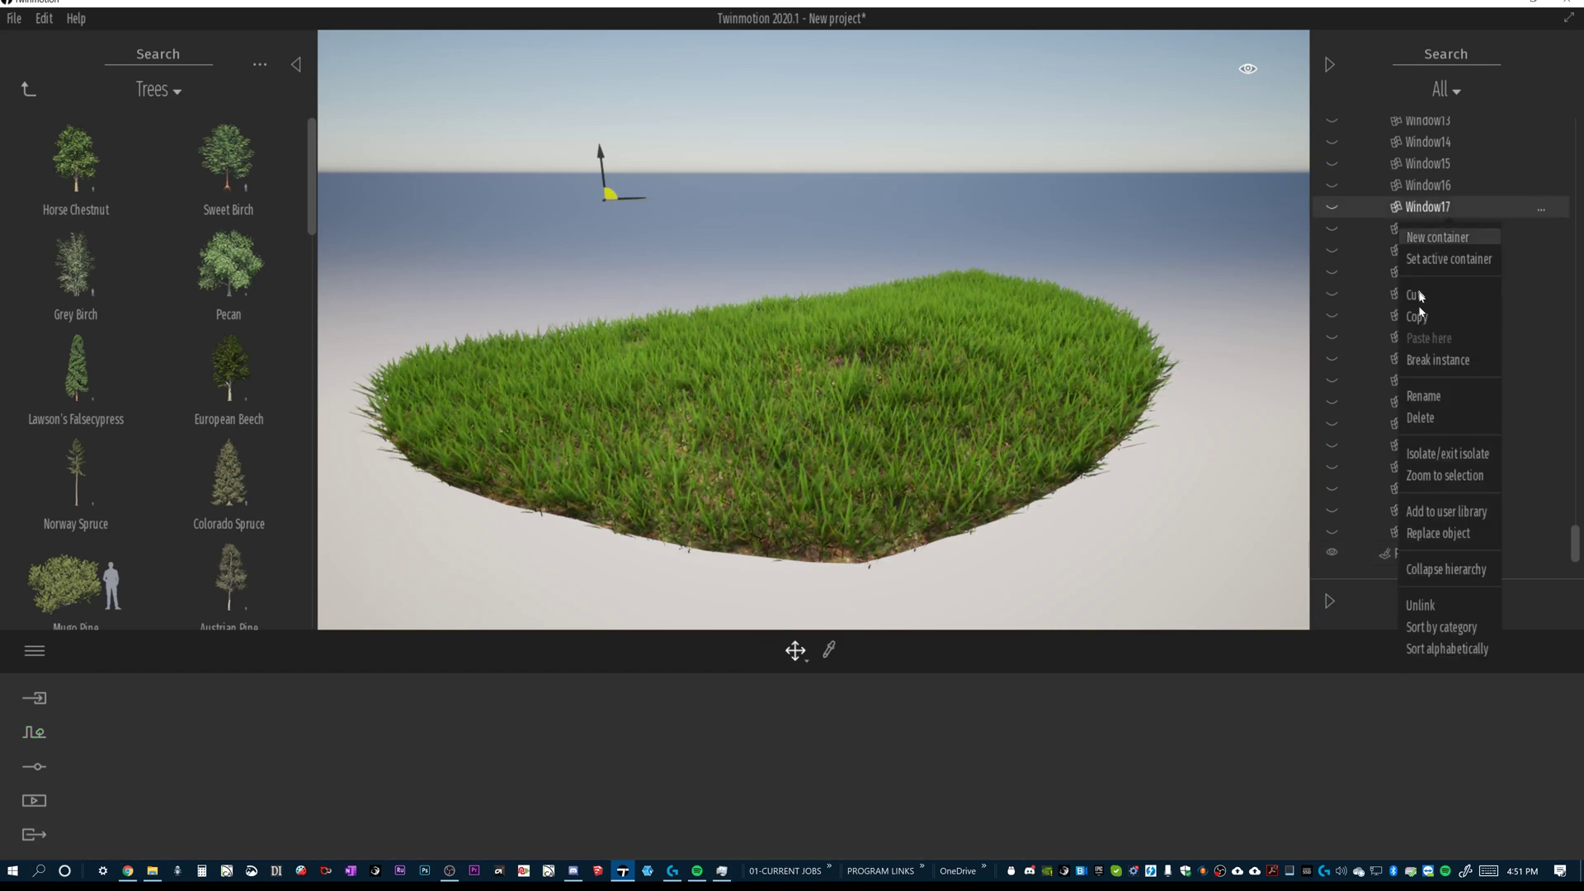
pyautogui.click(1442, 454)
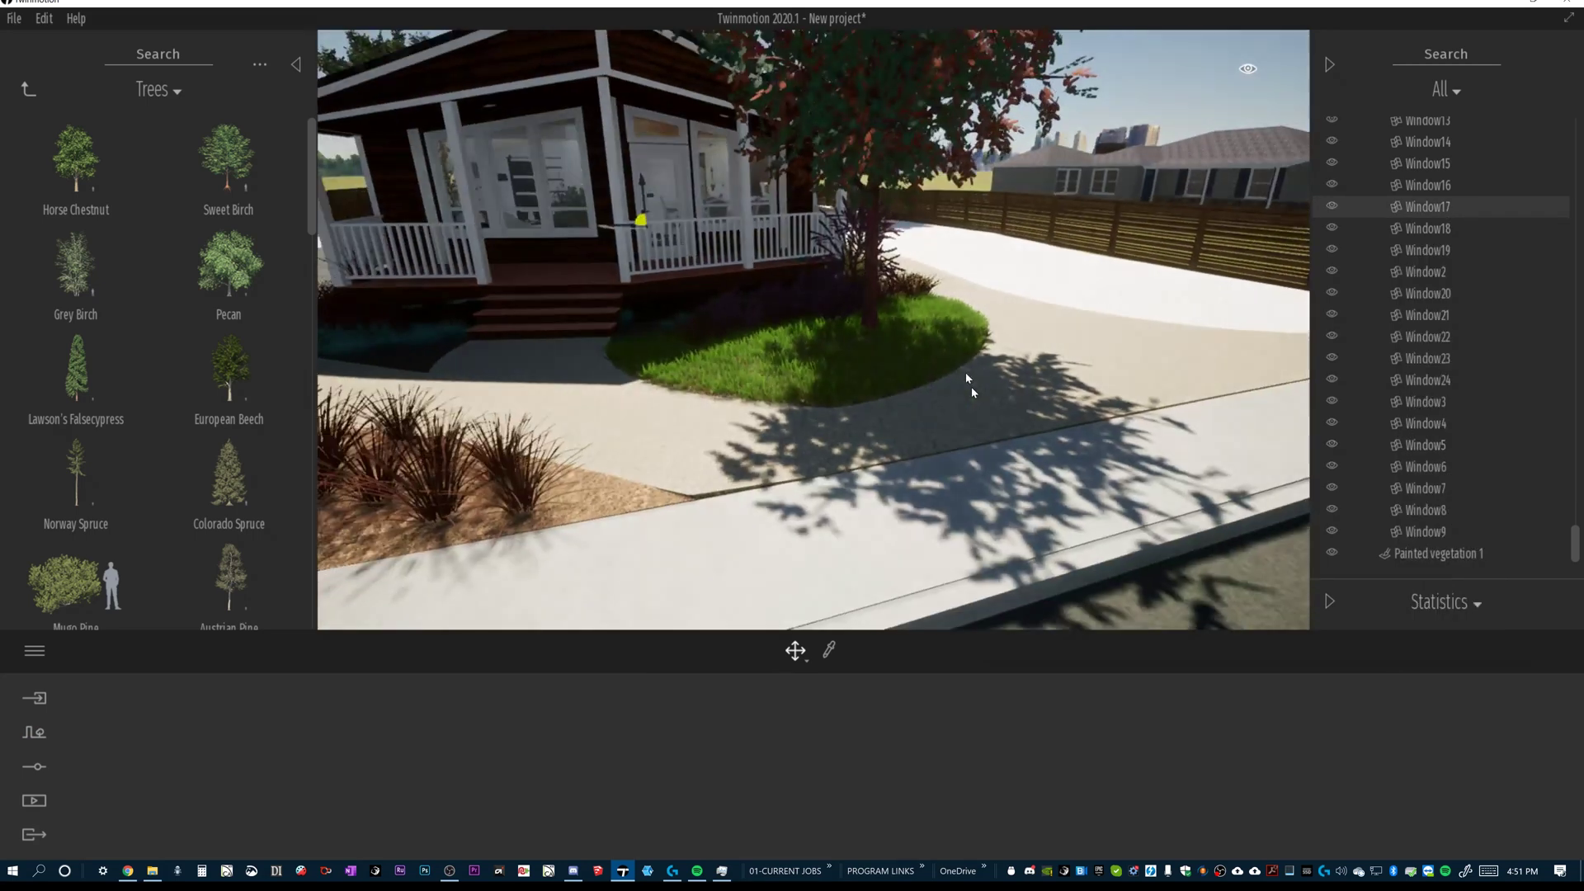
pyautogui.scroll(6, 966, 360)
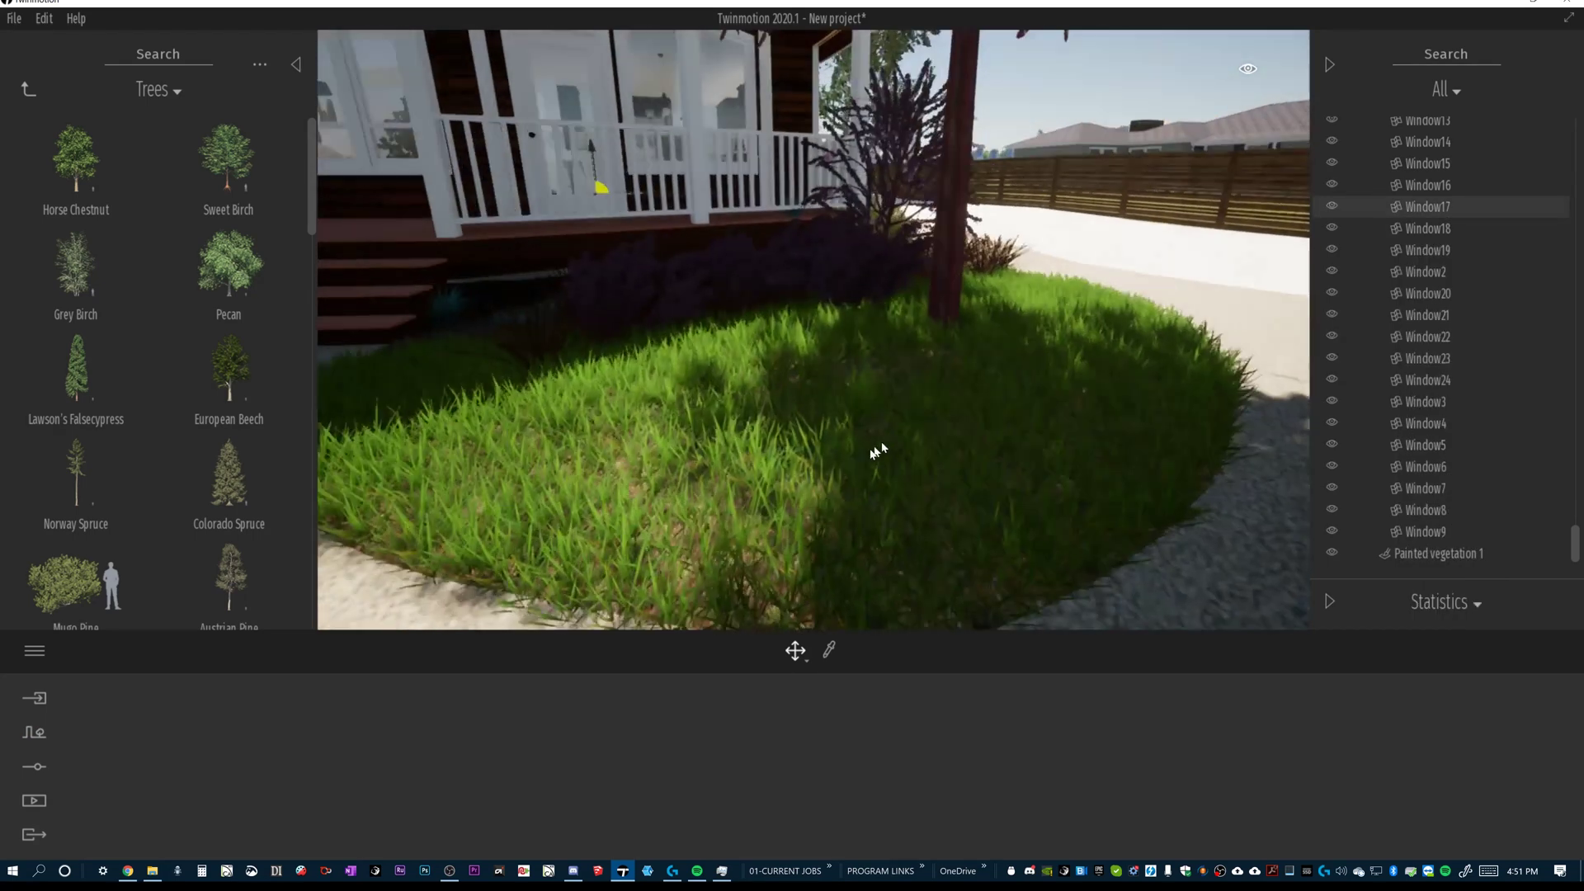
pyautogui.scroll(-5, 877, 451)
# Select the round terrain, its painted grass and the surrounding driveway in turn to examine them as separate objects.
pyautogui.click(820, 389)
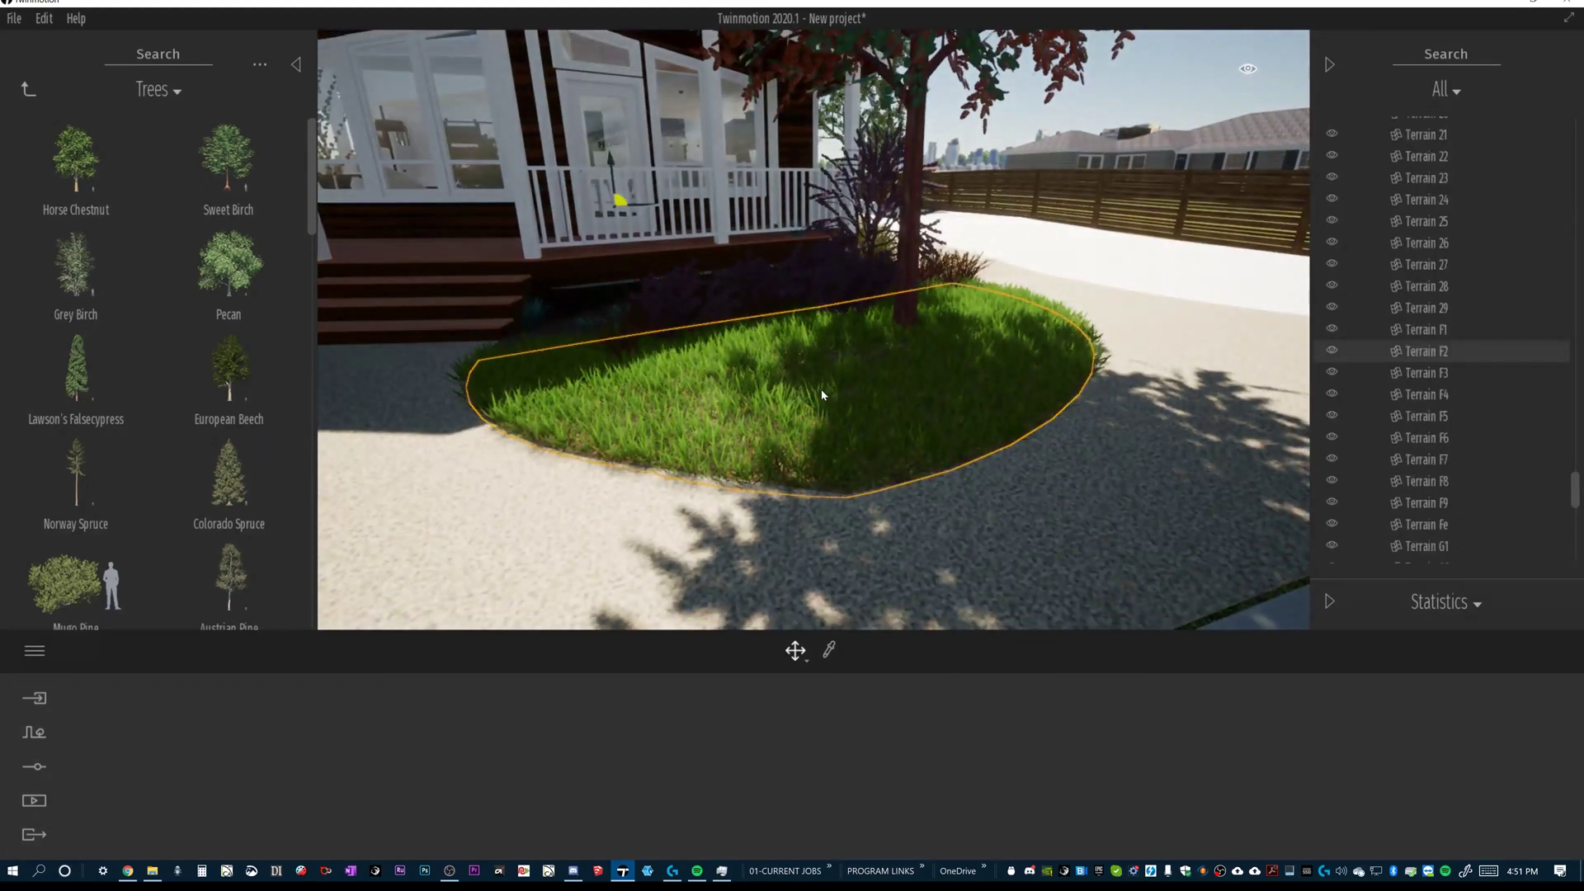
pyautogui.doubleClick(747, 494)
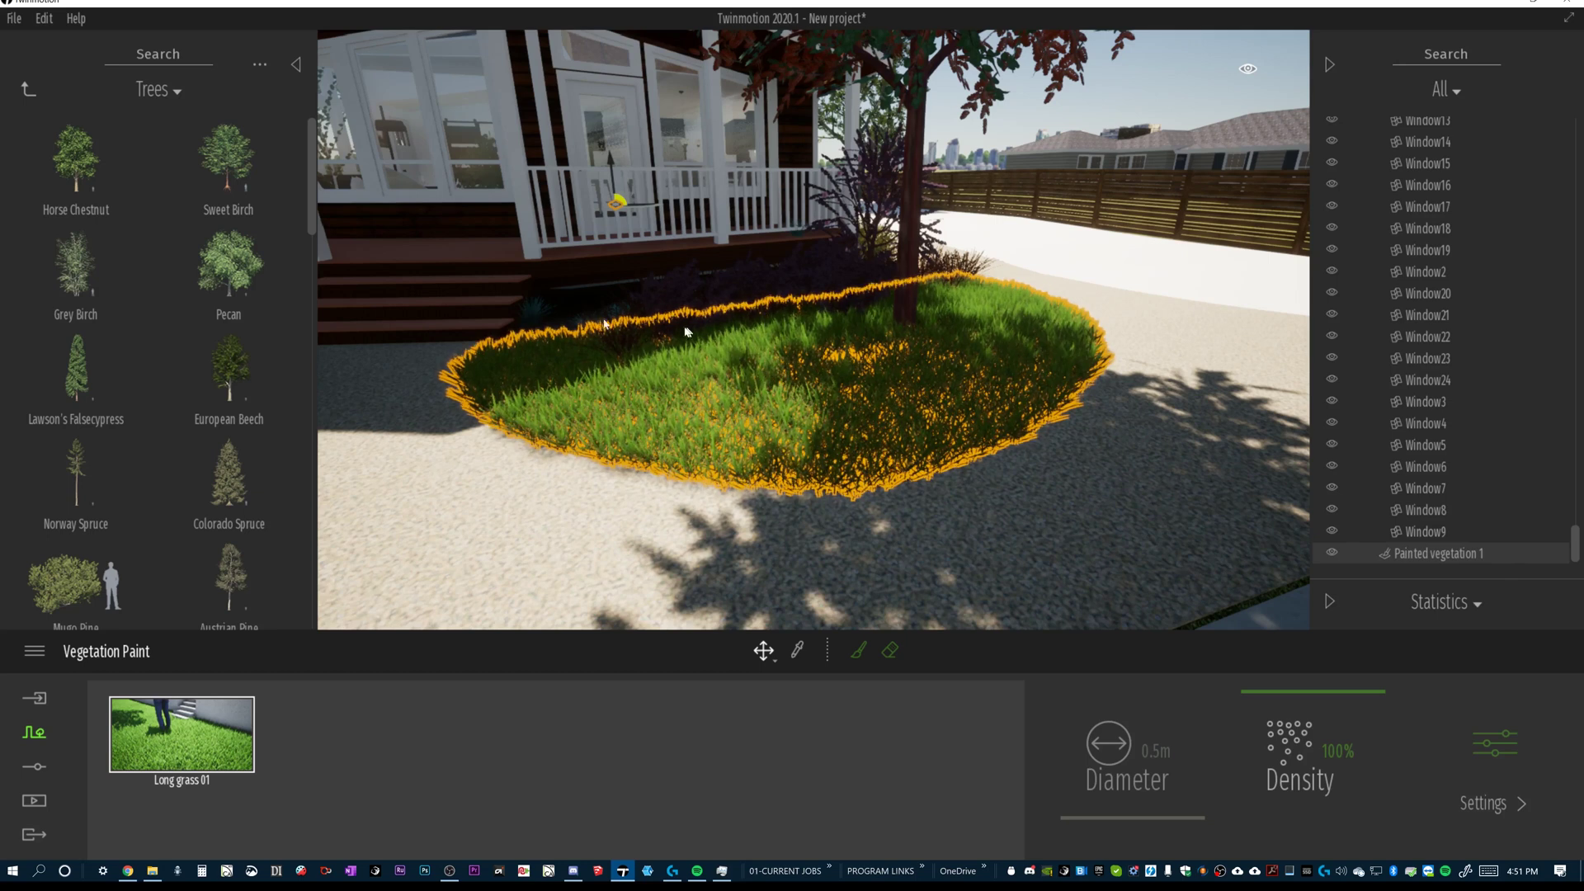
pyautogui.click(623, 566)
pyautogui.click(799, 421)
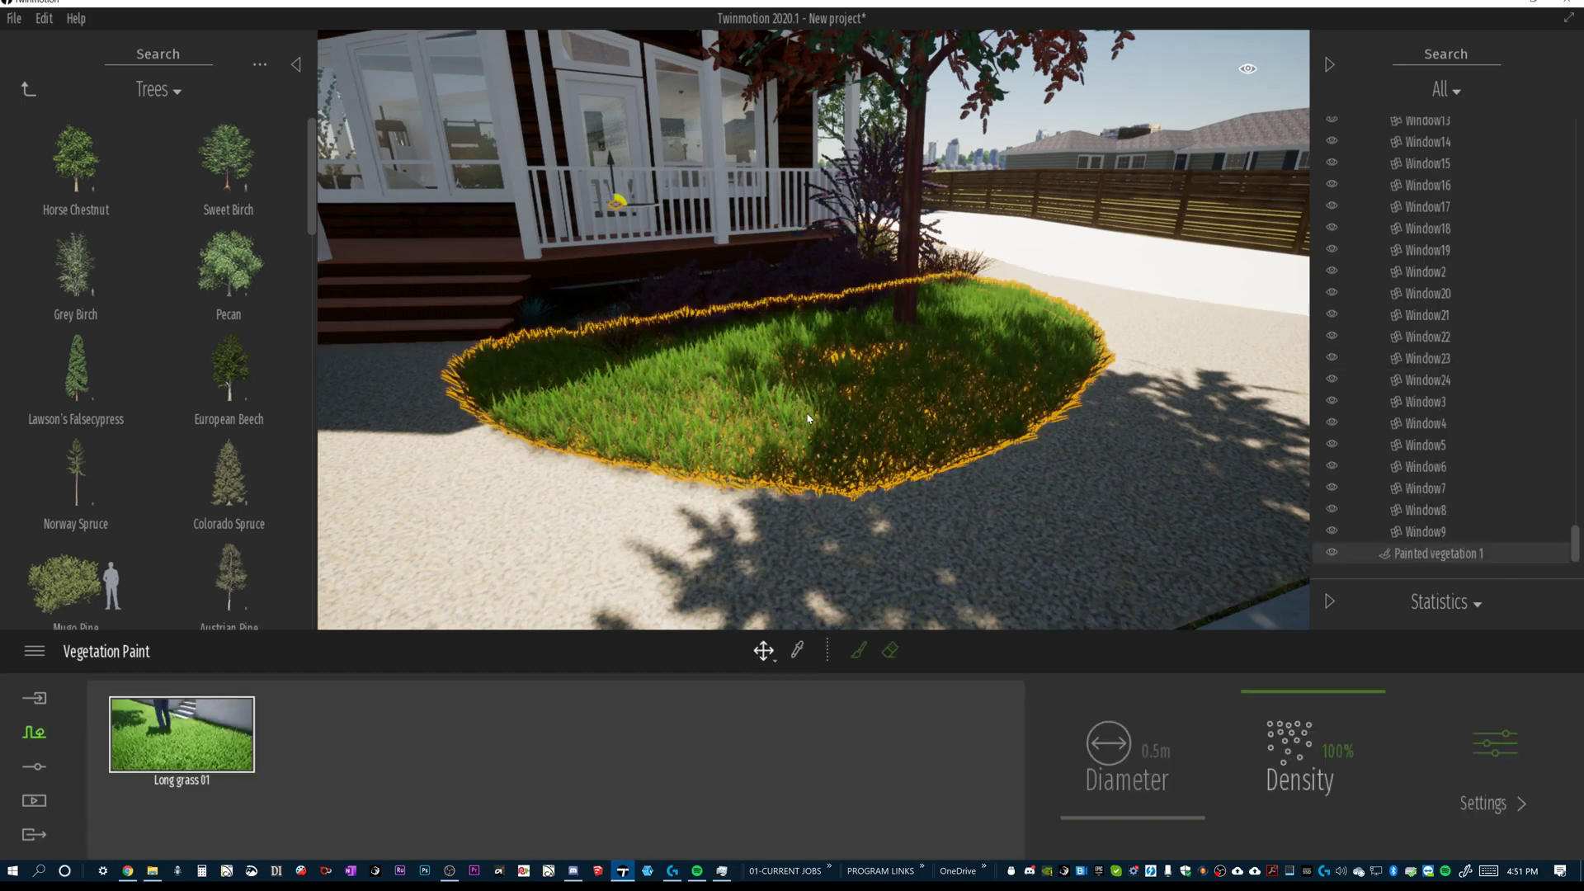
pyautogui.click(822, 496)
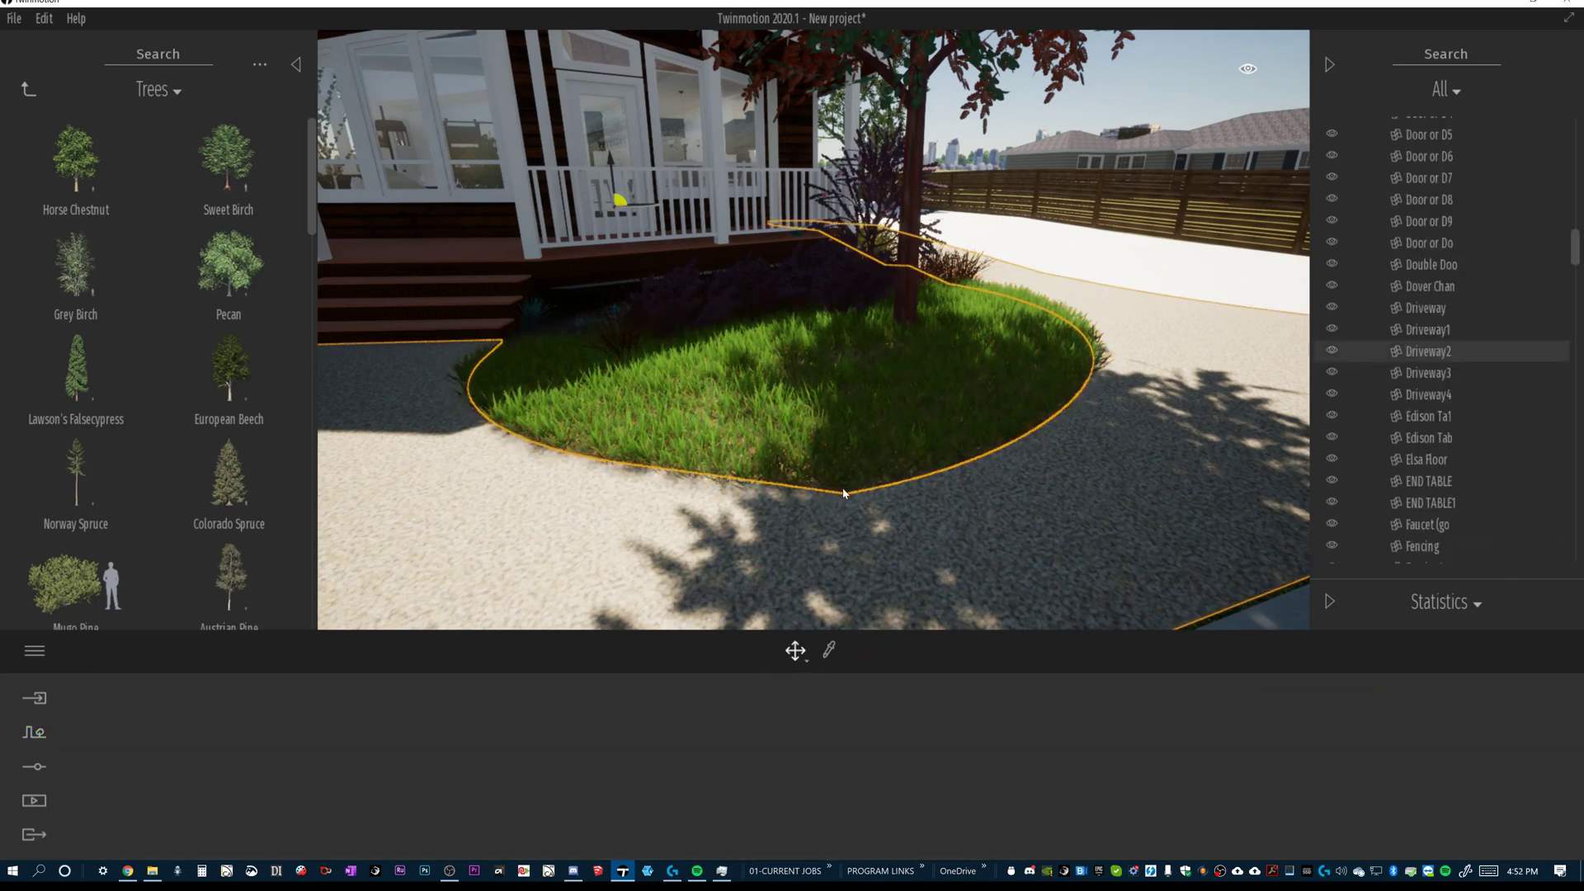
# Rename the round terrain object Terrain F2 as FRONT PORCH ROUND SECTION.
pyautogui.click(845, 494)
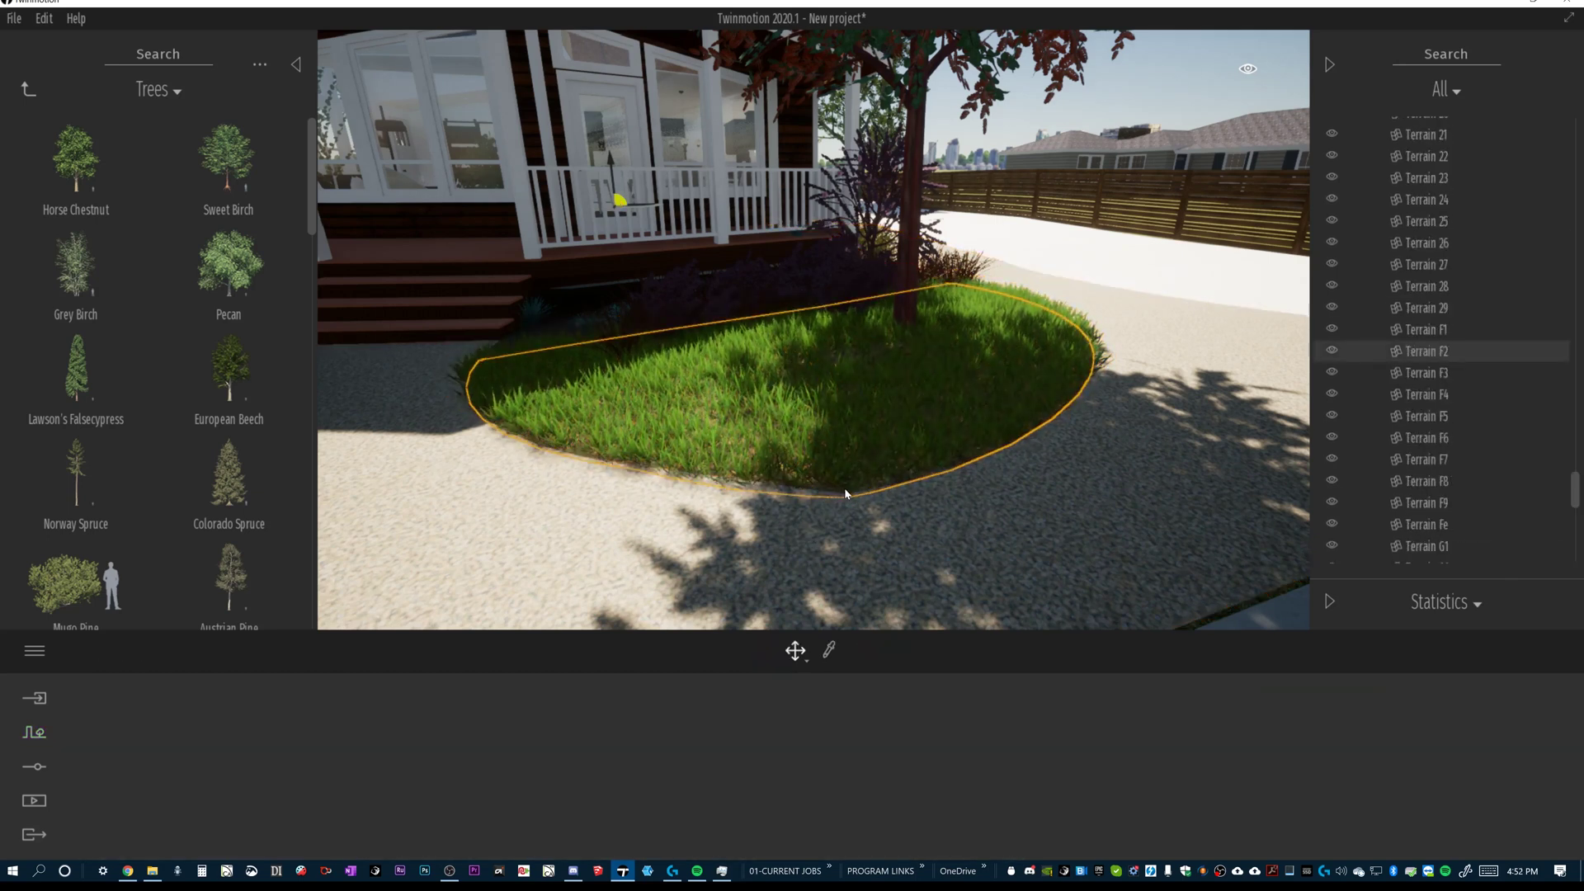
pyautogui.rightClick(1452, 354)
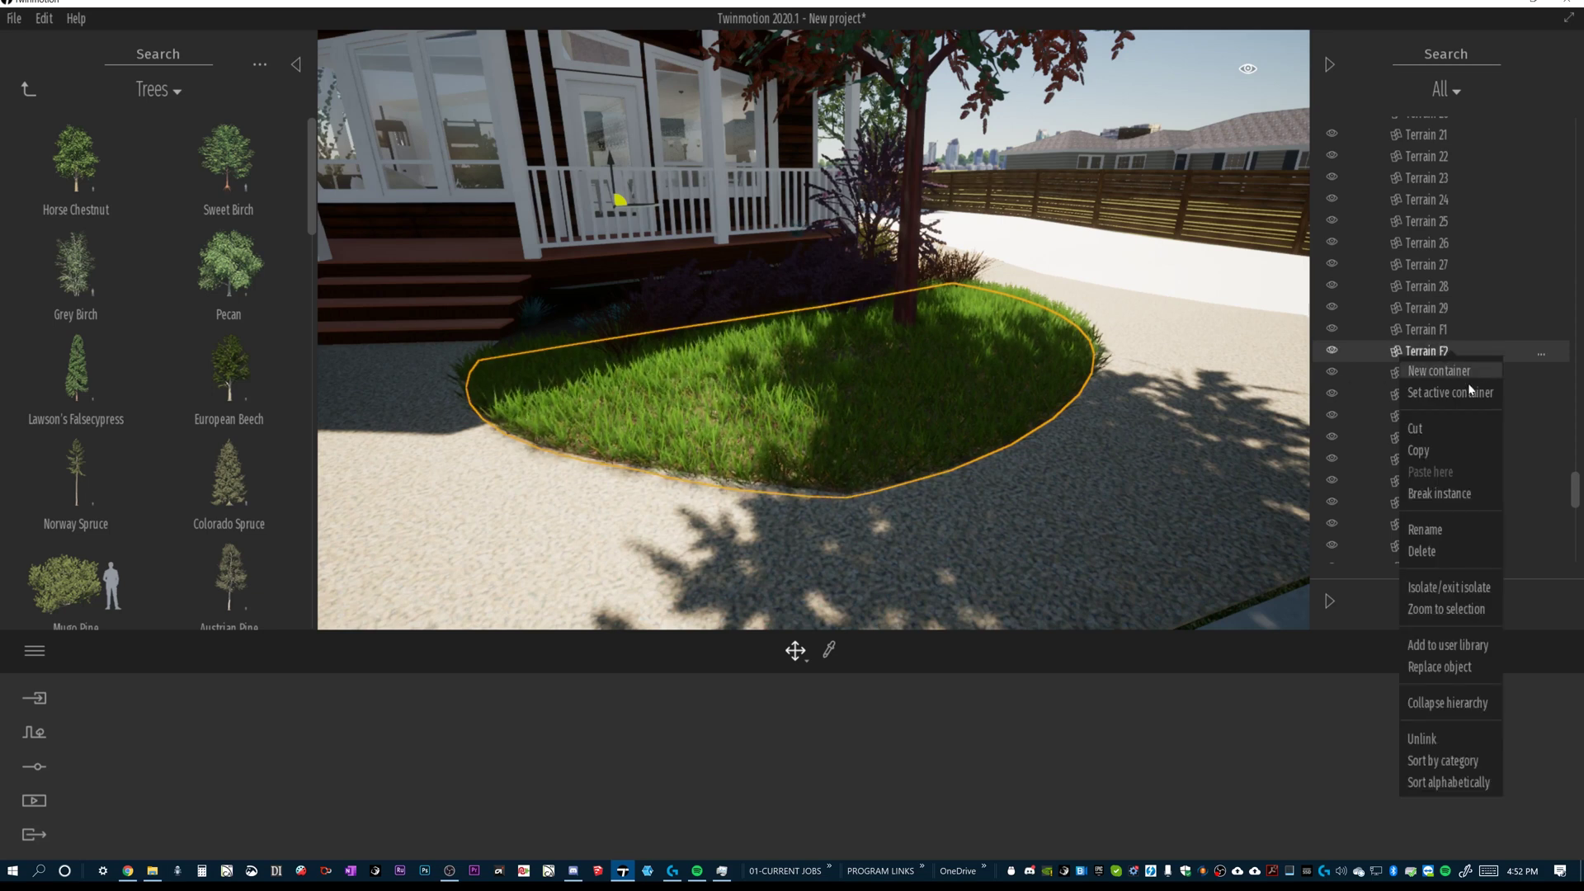
pyautogui.click(1446, 532)
pyautogui.write('FRONT POR')
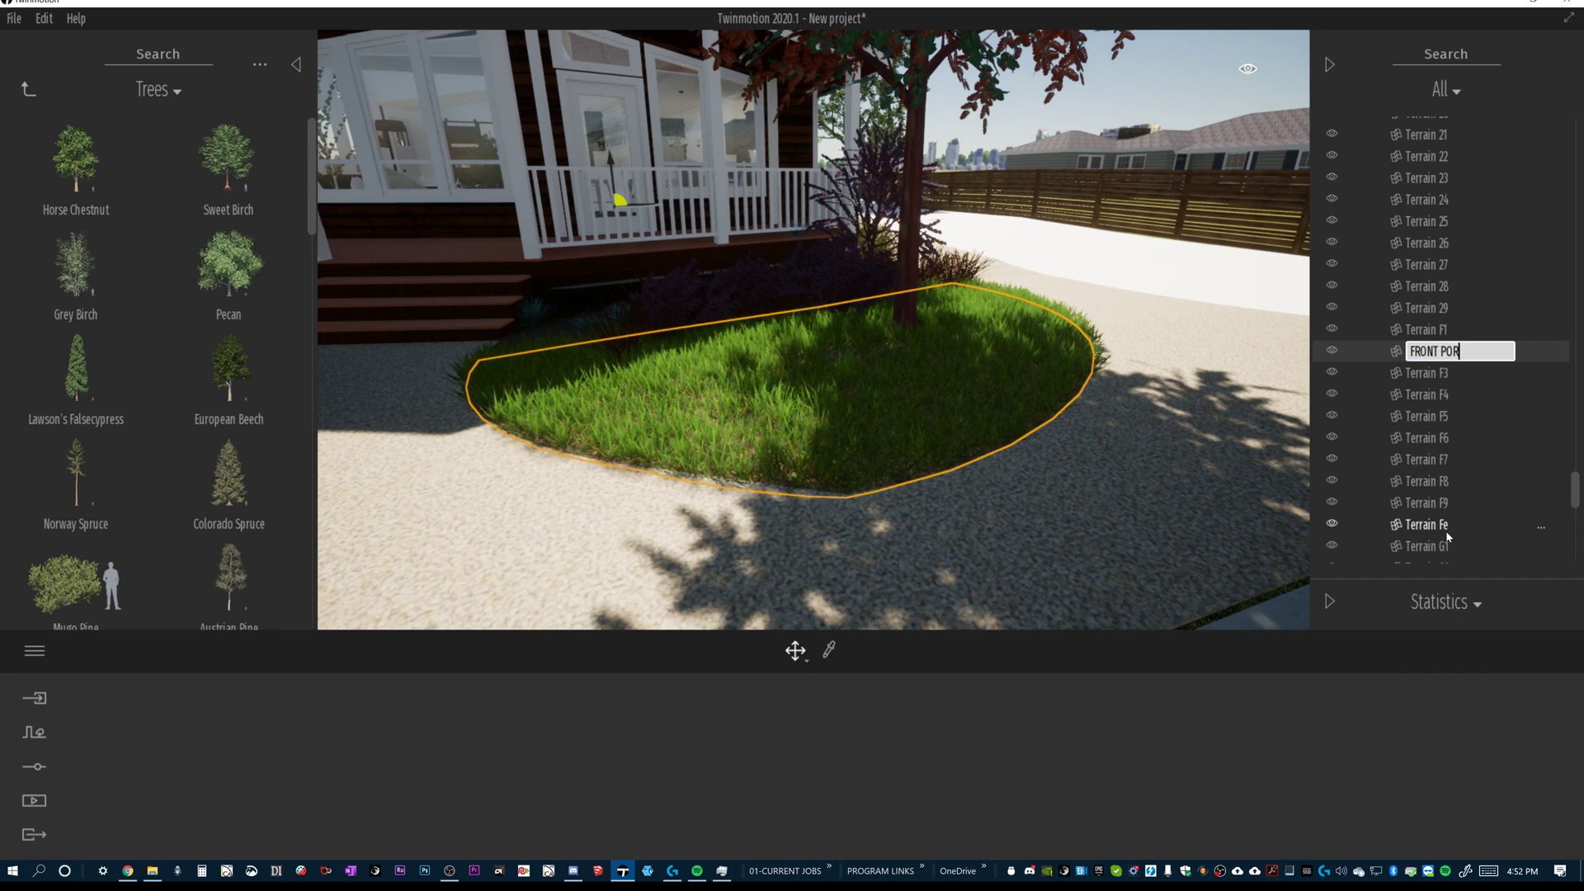
pyautogui.write('CH ROUND SECTION')
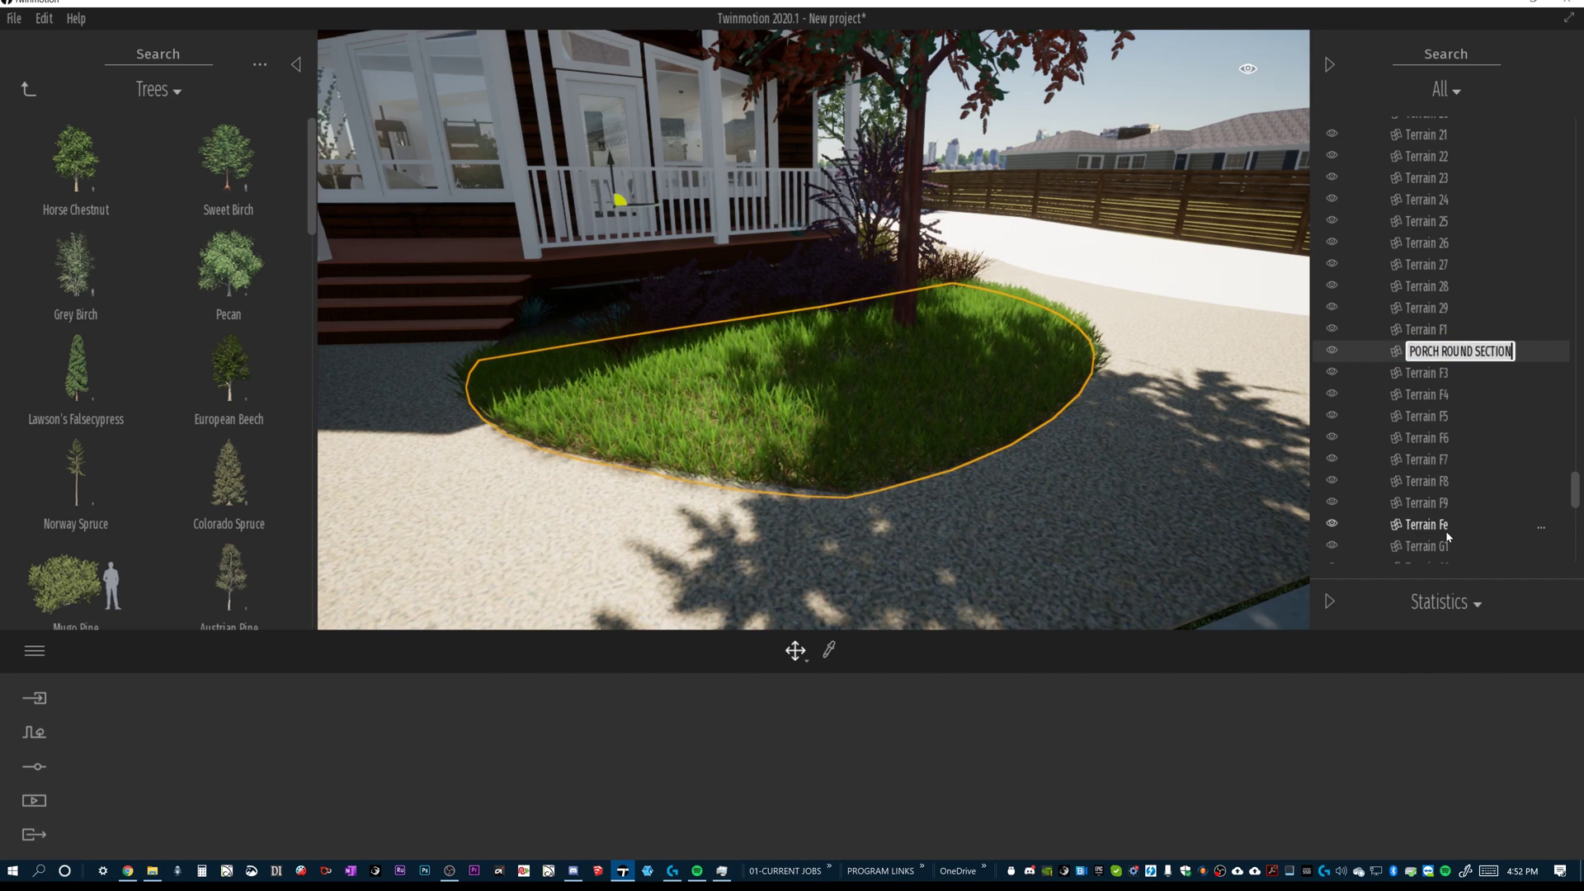
pyautogui.press('Return')
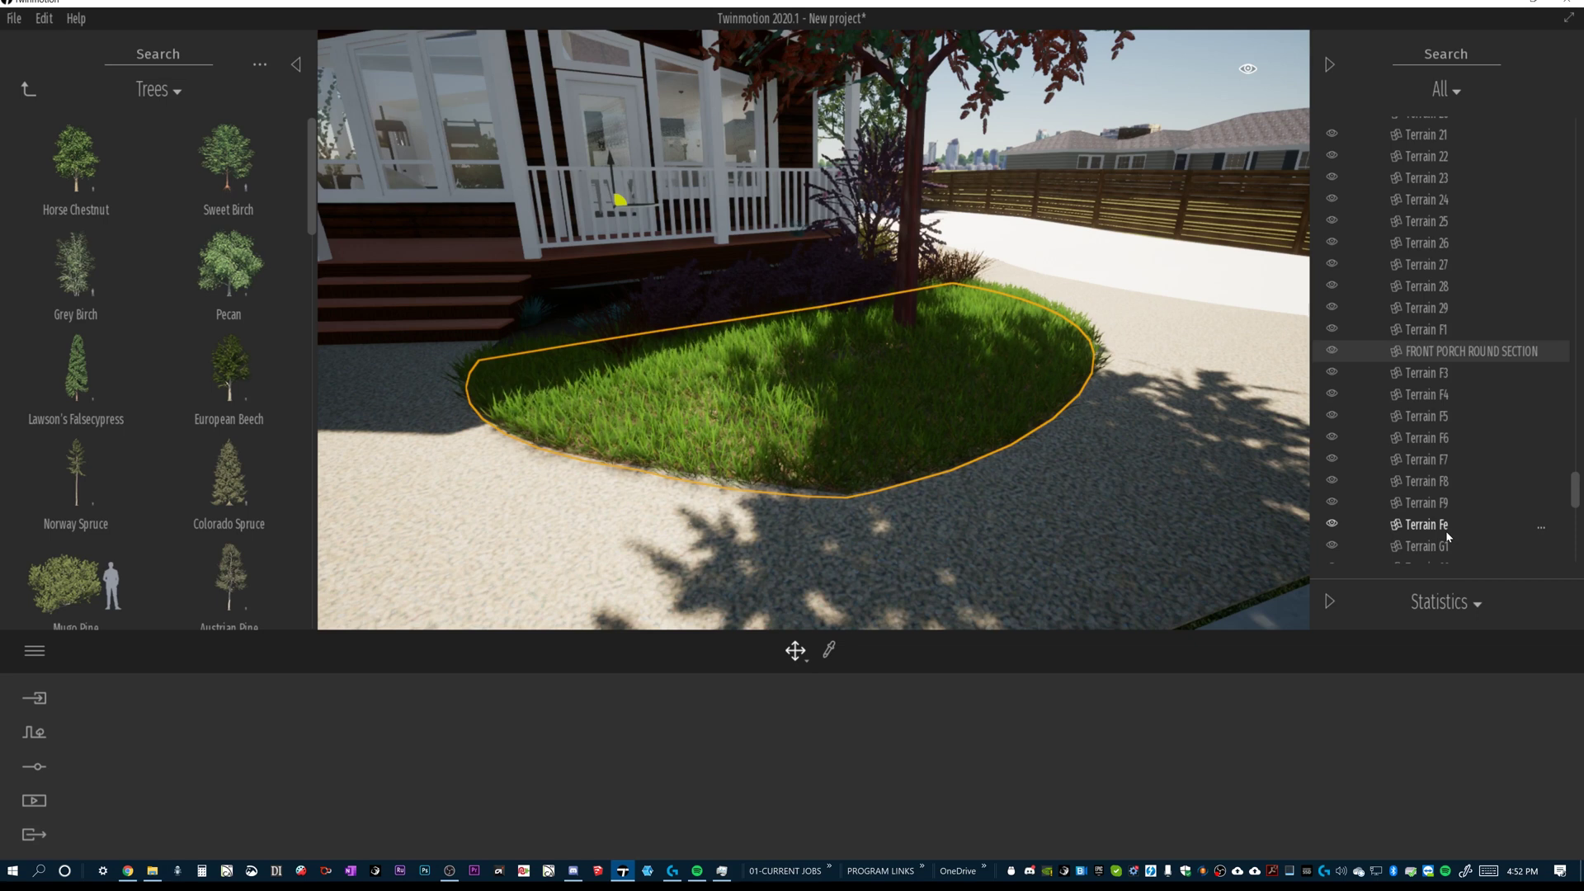
# Create a container named FRONT PORCH ROUND SECTION under the Scenegraph and move Painted vegetation 1 into it.
pyautogui.scroll(-3, 1436, 478)
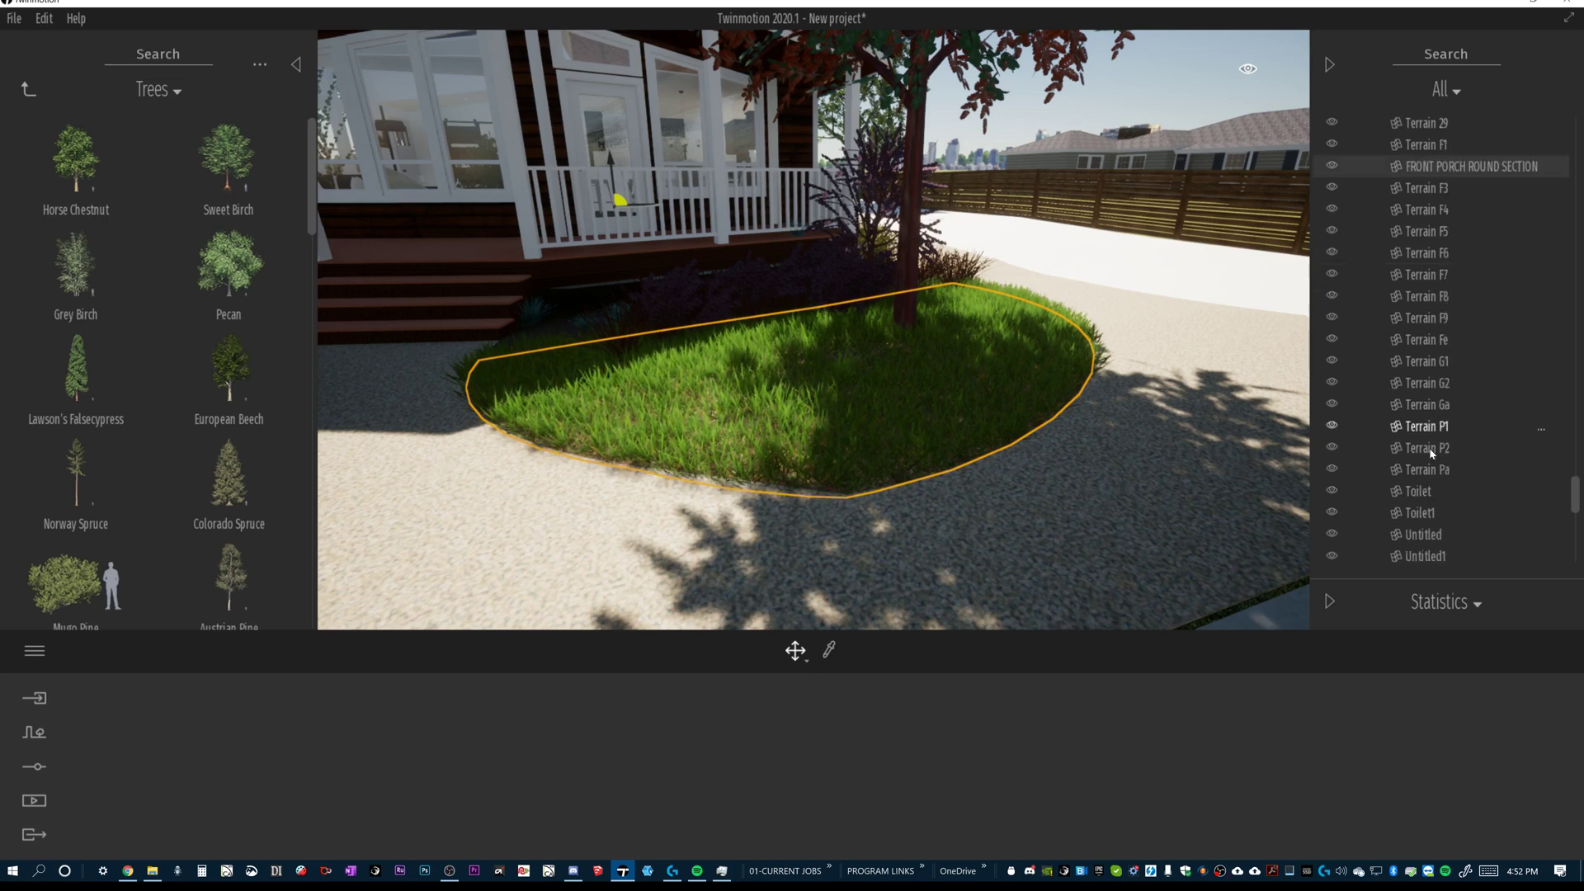
pyautogui.moveTo(1575, 499); pyautogui.dragTo(1575, 132)
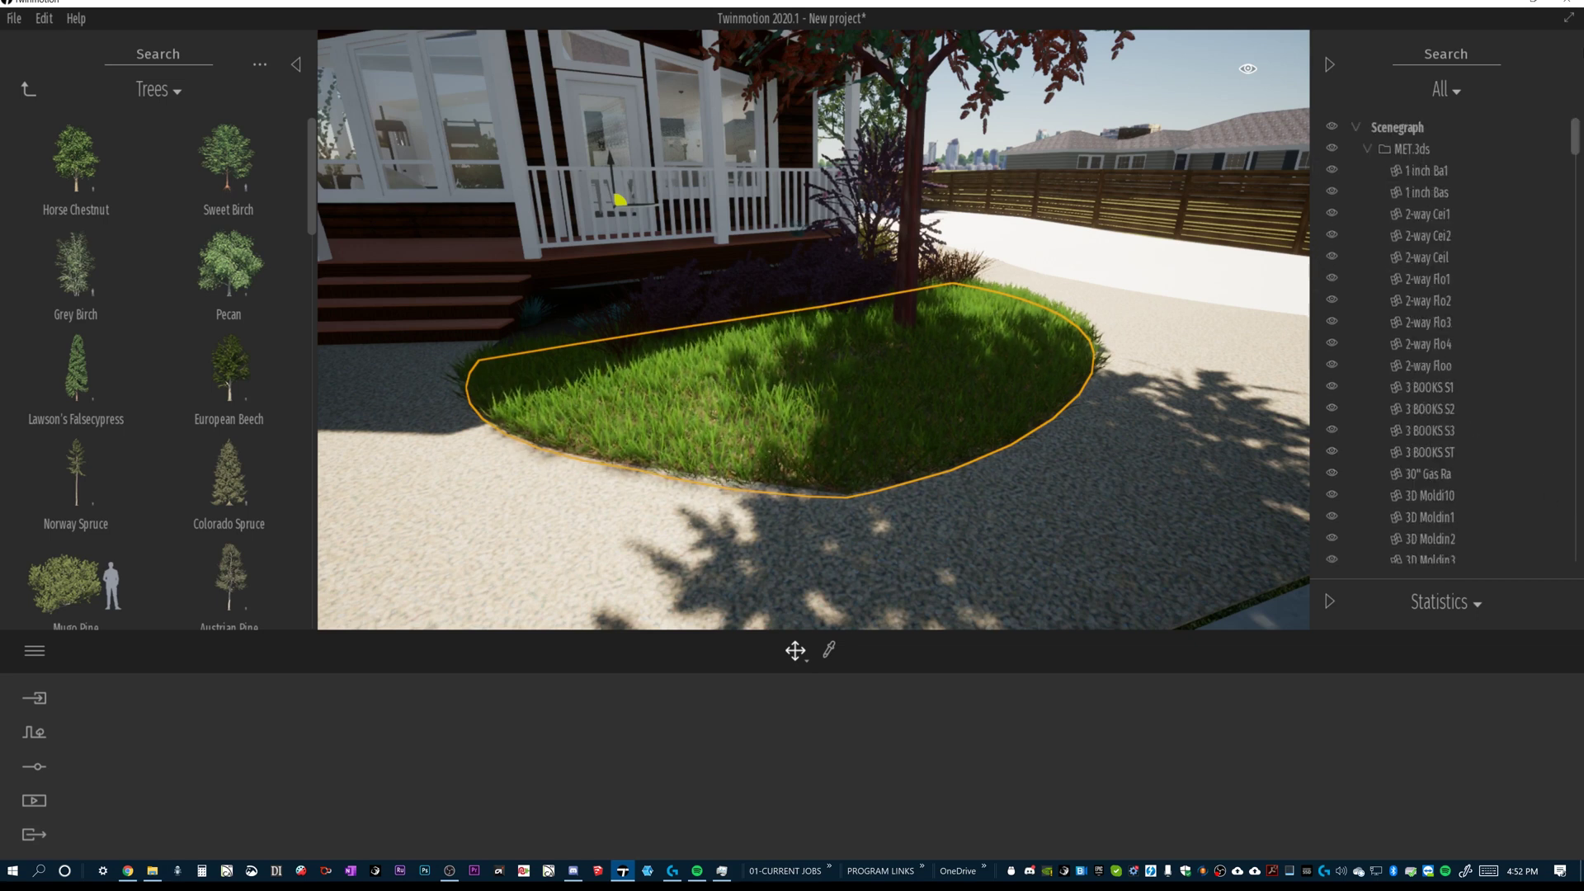
pyautogui.rightClick(1384, 132)
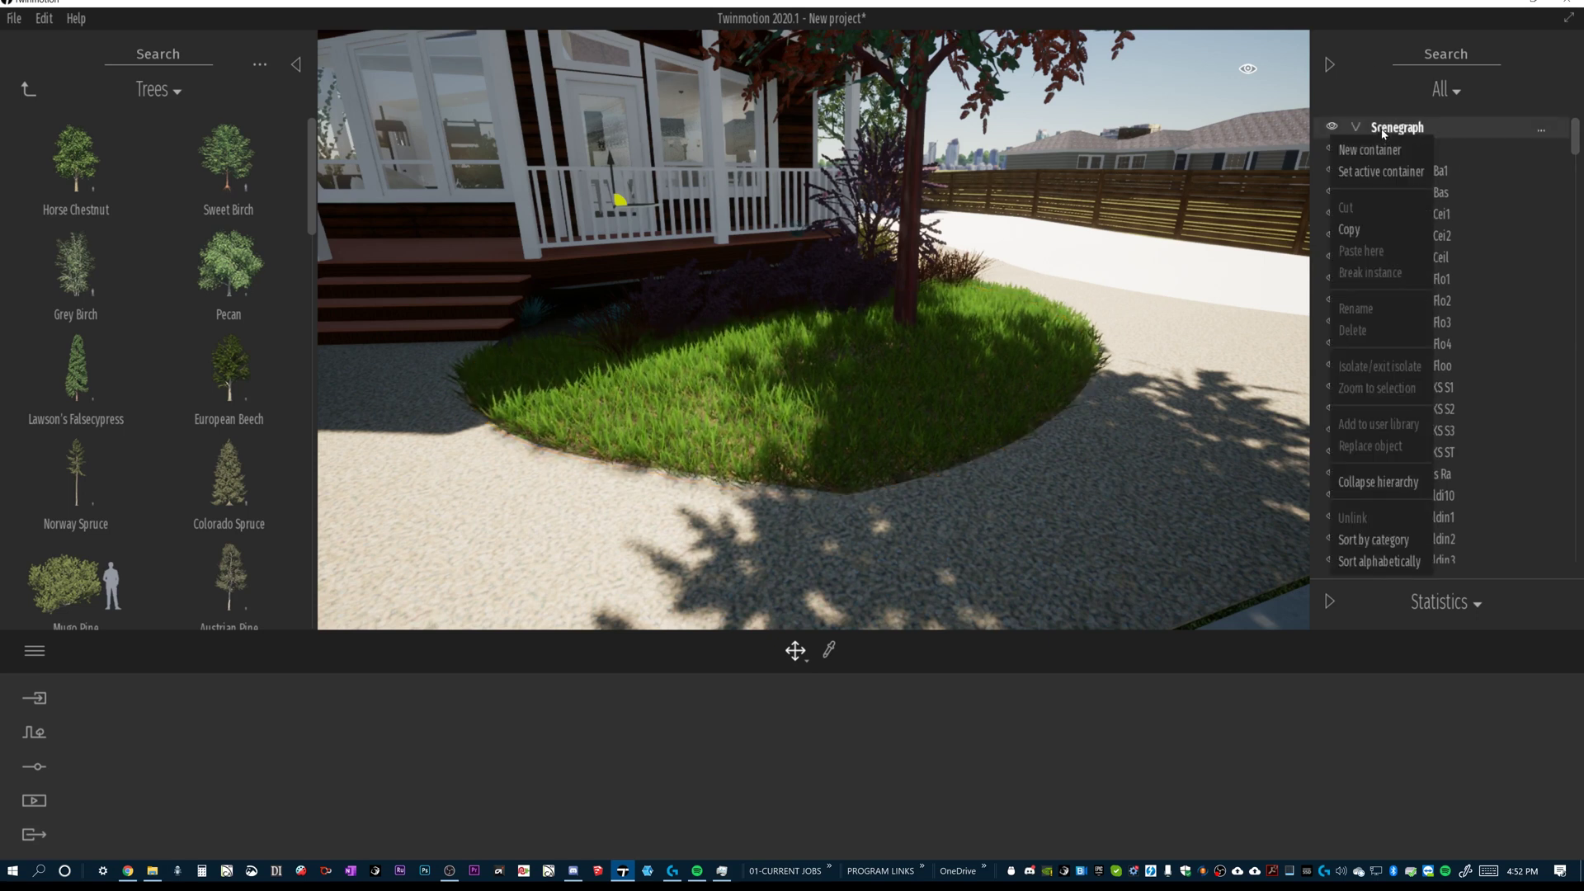
pyautogui.click(1383, 146)
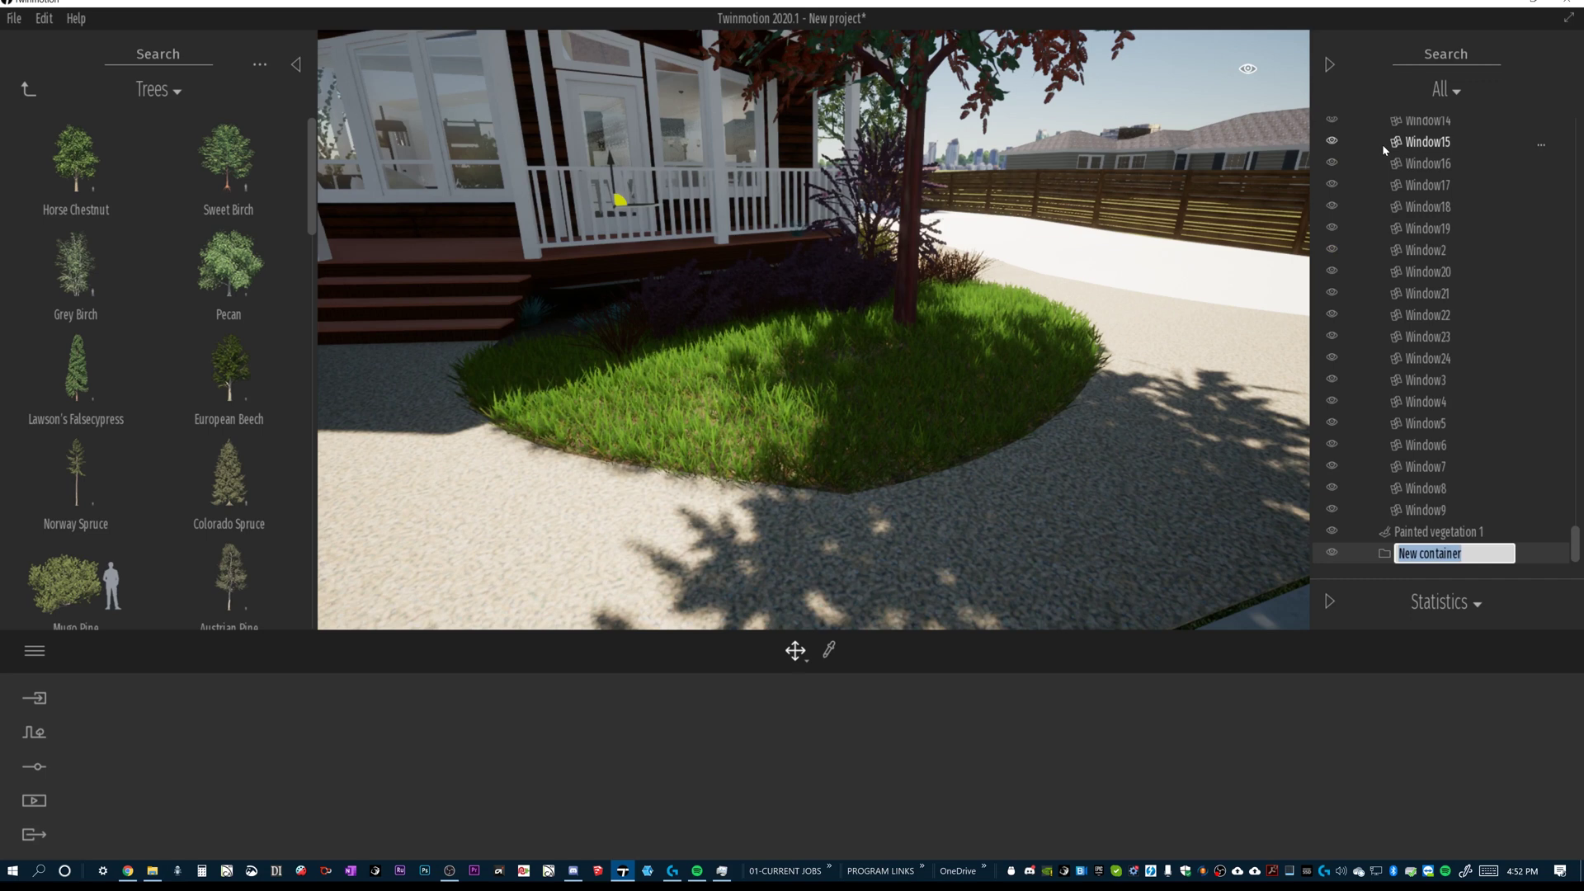
pyautogui.write('FRONT PORCH RO')
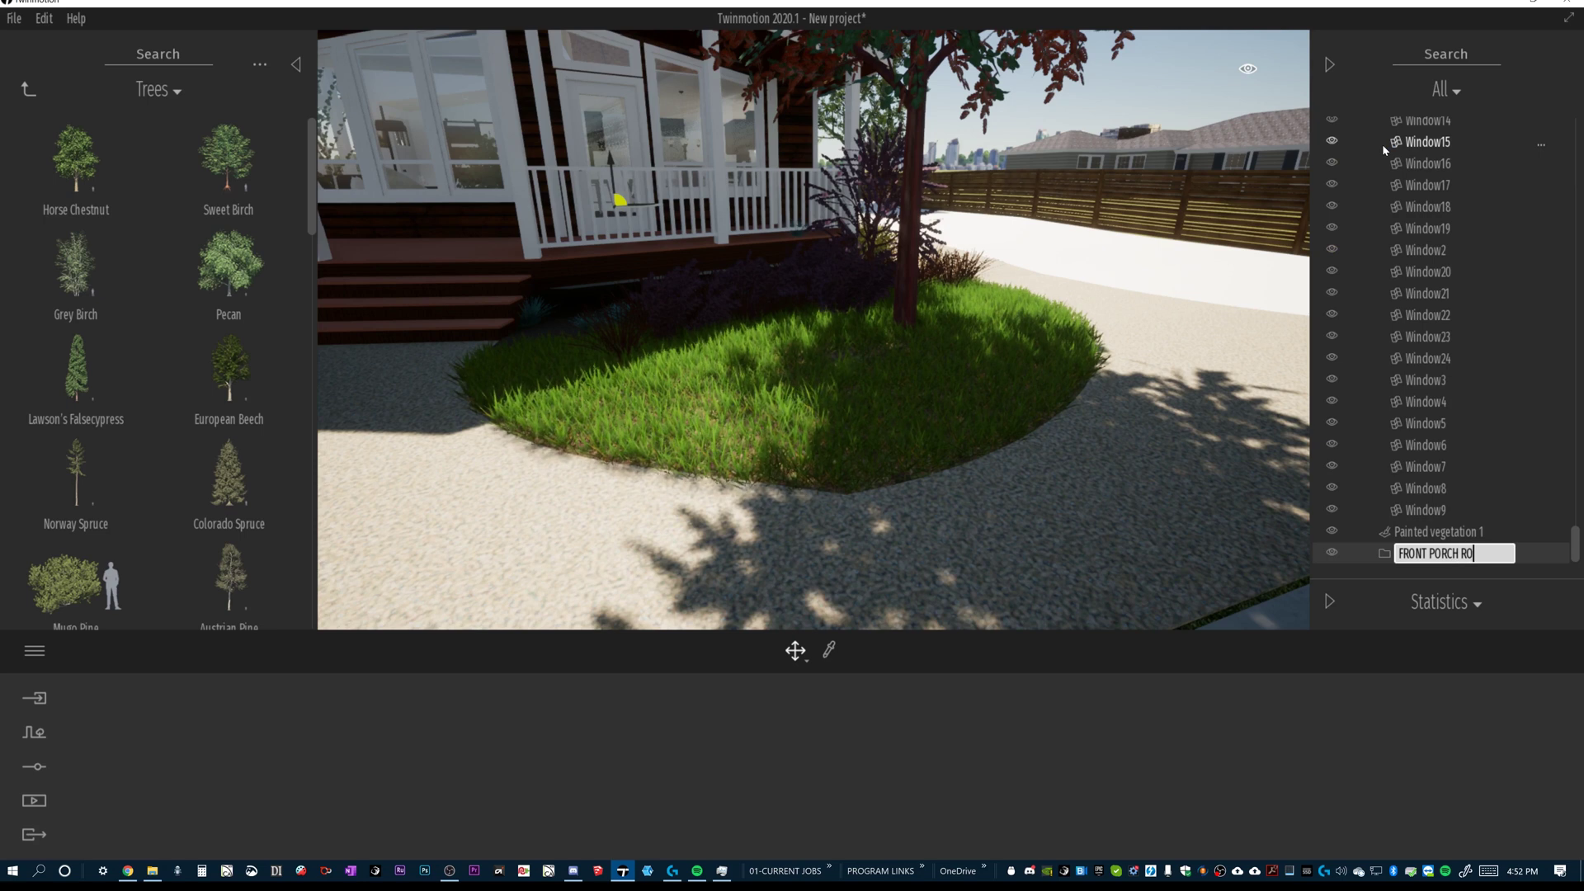
pyautogui.write('UND SECTION')
pyautogui.press('Return')
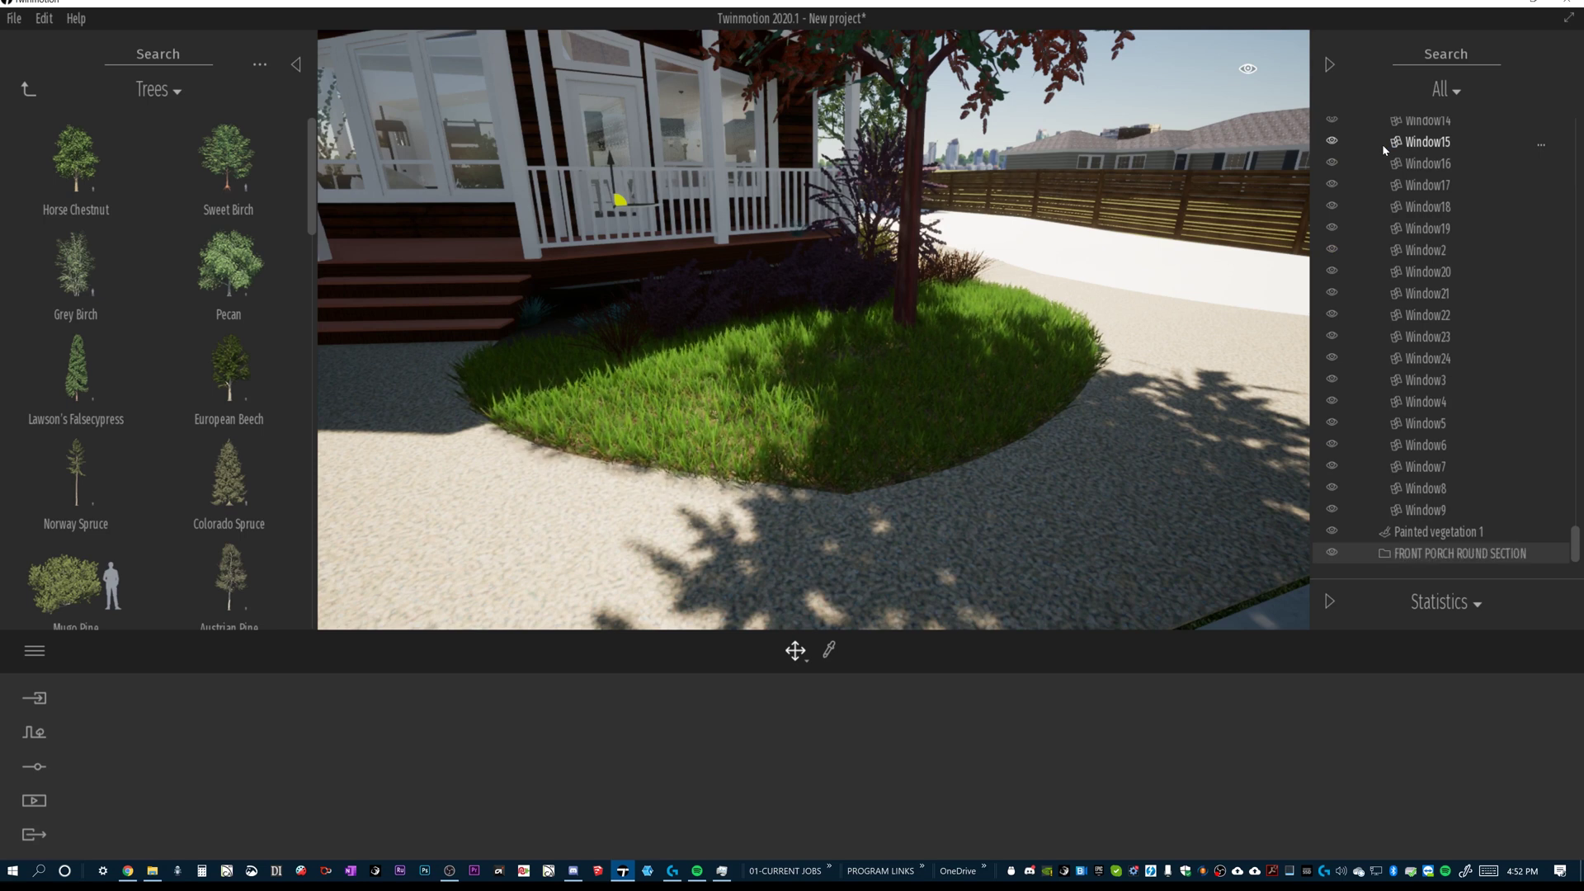
pyautogui.click(1479, 533)
pyautogui.moveTo(1483, 533); pyautogui.dragTo(1479, 554)
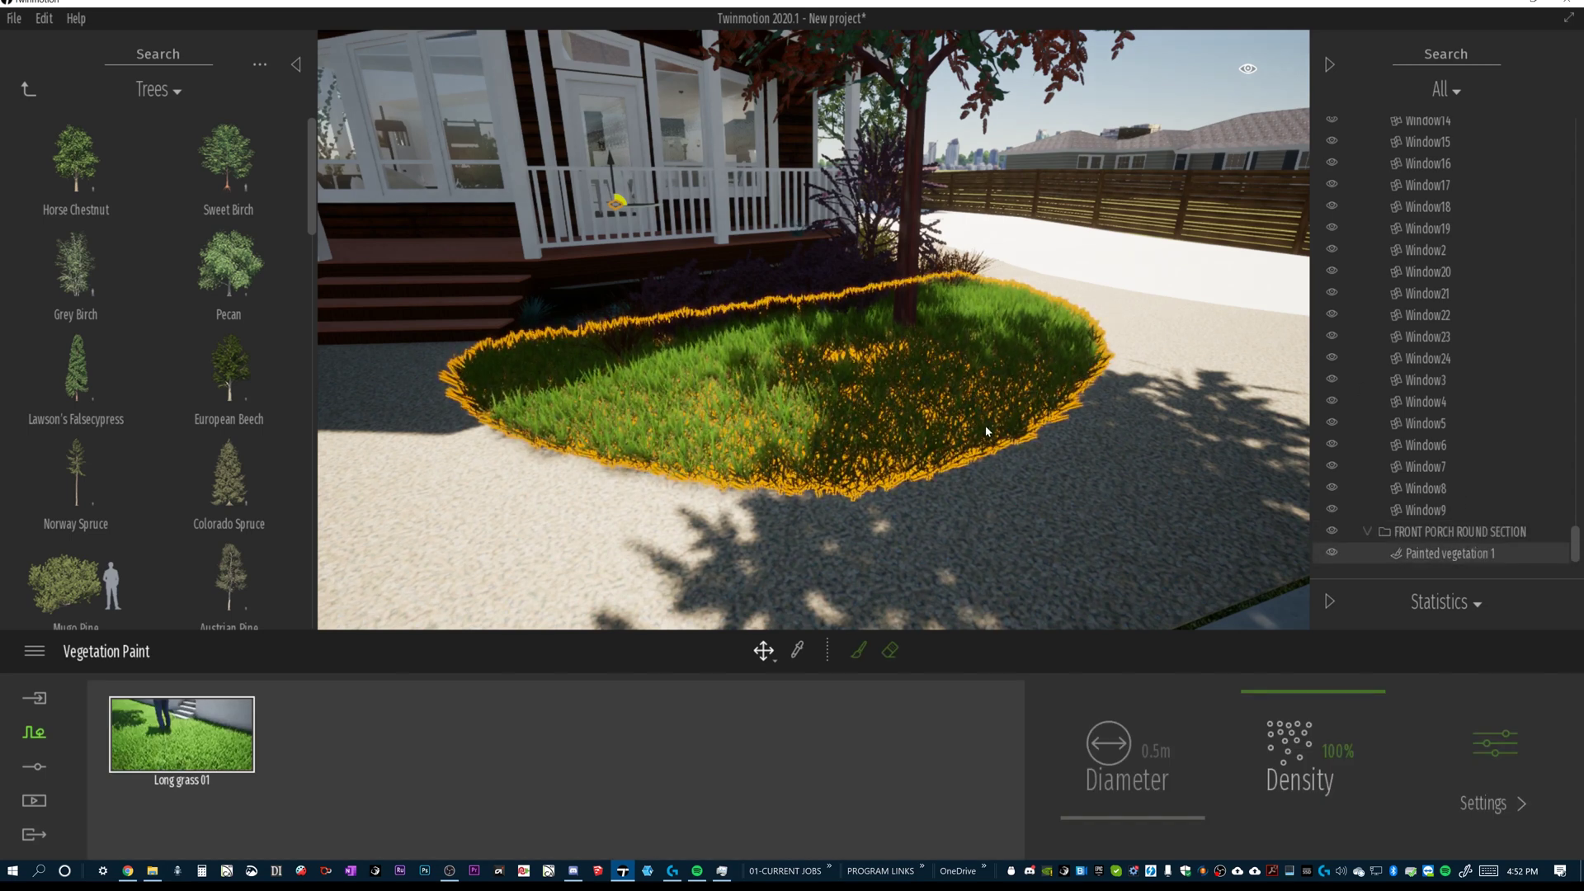
# Select the driveway surrounding the round grass section and examine where its edge meets the painted grass.
pyautogui.press('space')
pyautogui.click(1030, 506)
pyautogui.click(984, 427)
pyautogui.click(1001, 468)
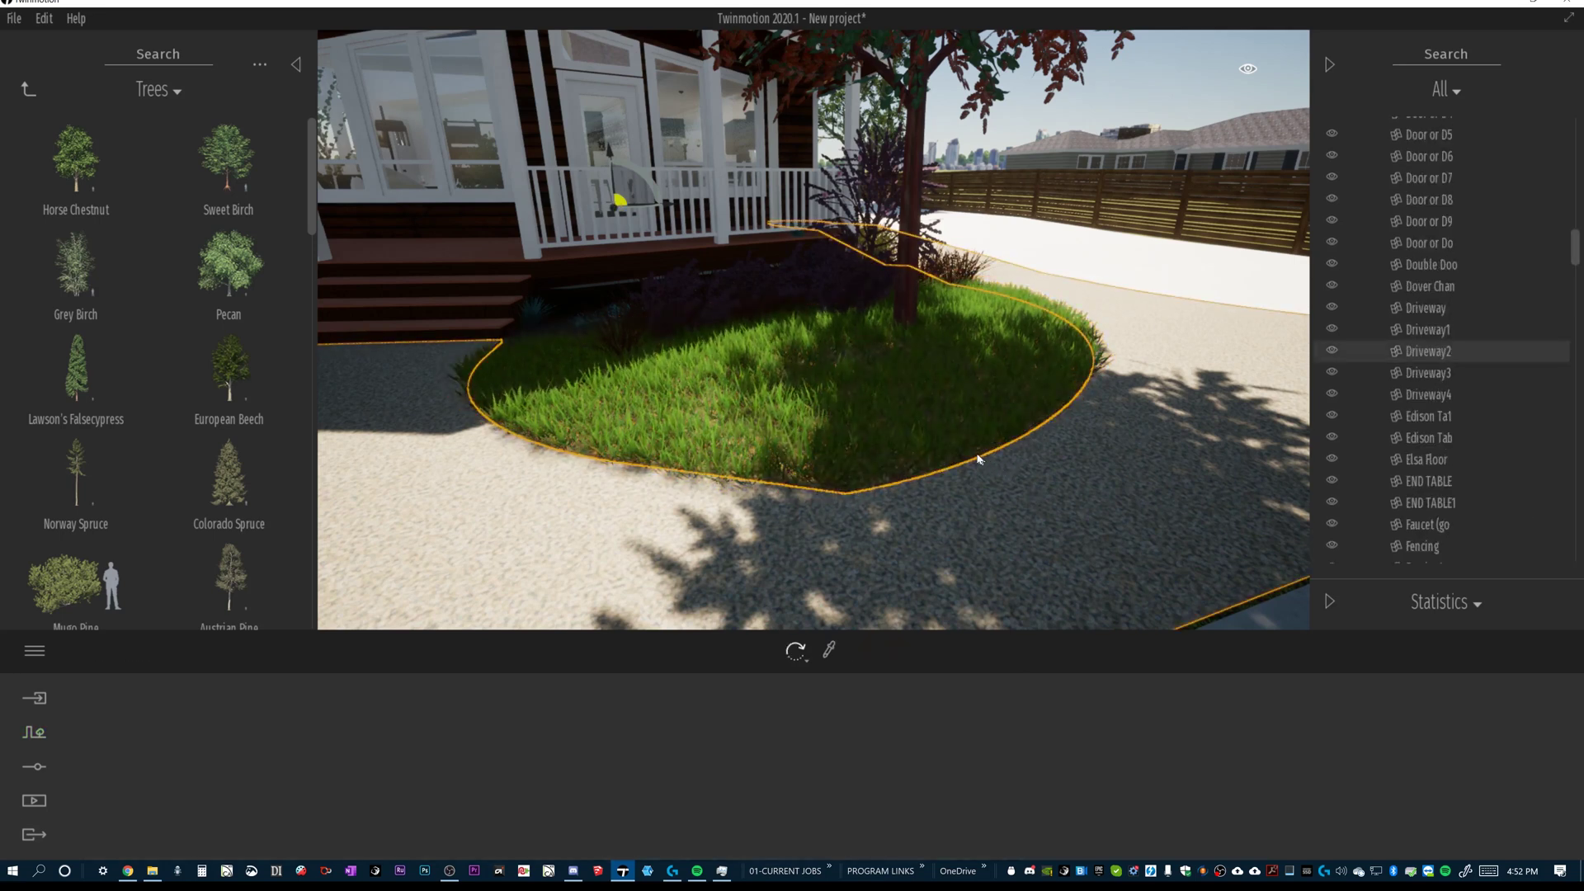
pyautogui.click(980, 467)
pyautogui.click(960, 474)
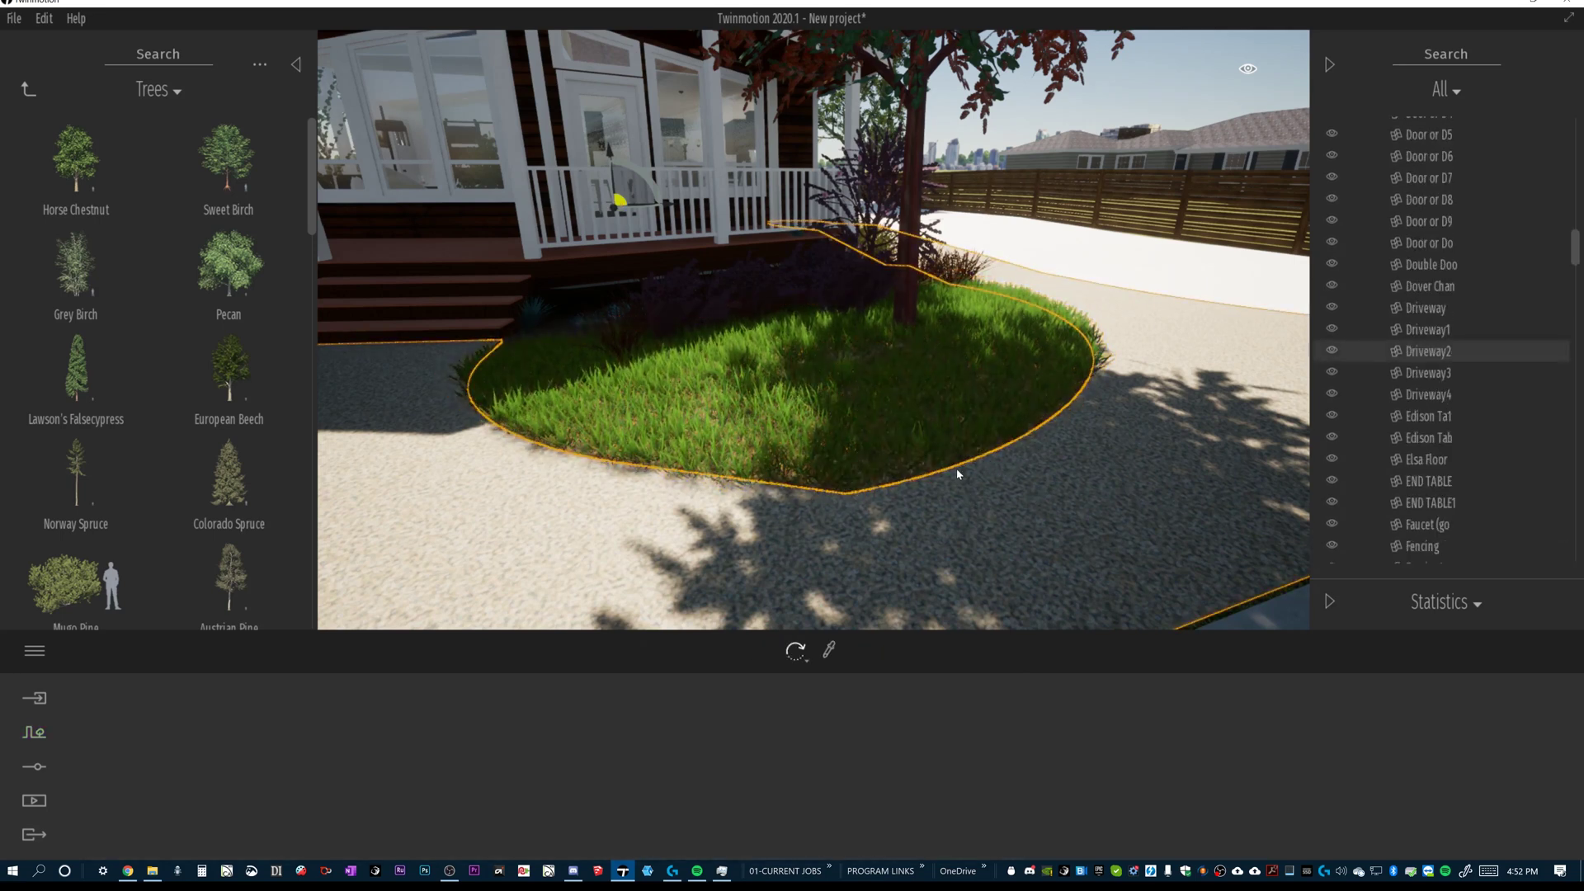
pyautogui.click(953, 471)
pyautogui.click(873, 530)
pyautogui.click(477, 370)
pyautogui.click(876, 496)
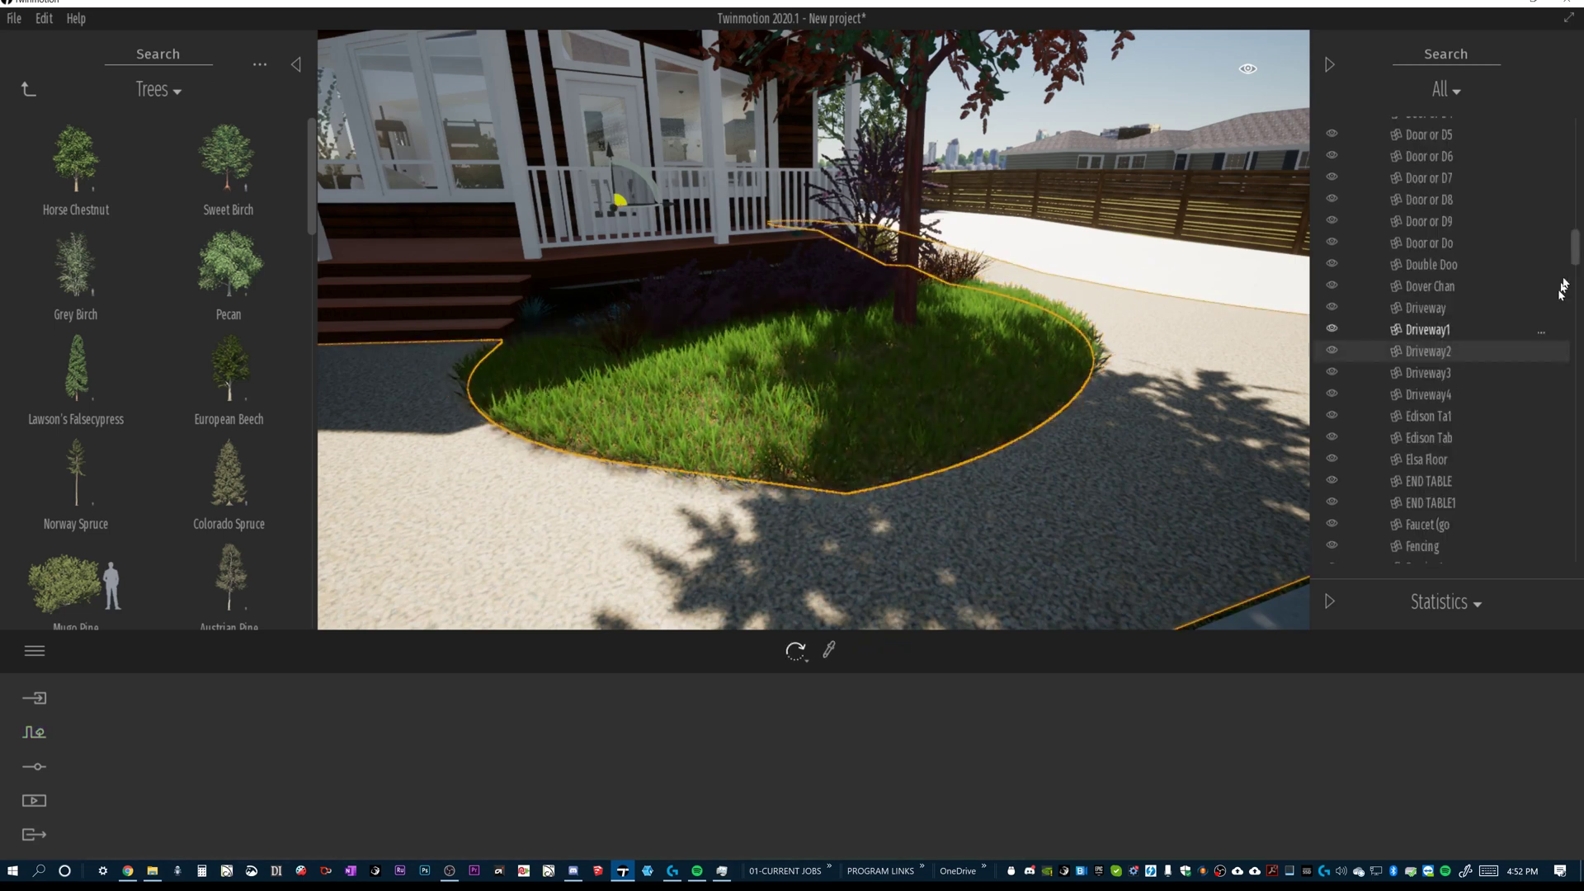
# Move the FRONT PORCH ROUND SECTION terrain into the container of the same name and check the grass and driveway by selecting each.
pyautogui.moveTo(1577, 252); pyautogui.dragTo(1574, 495)
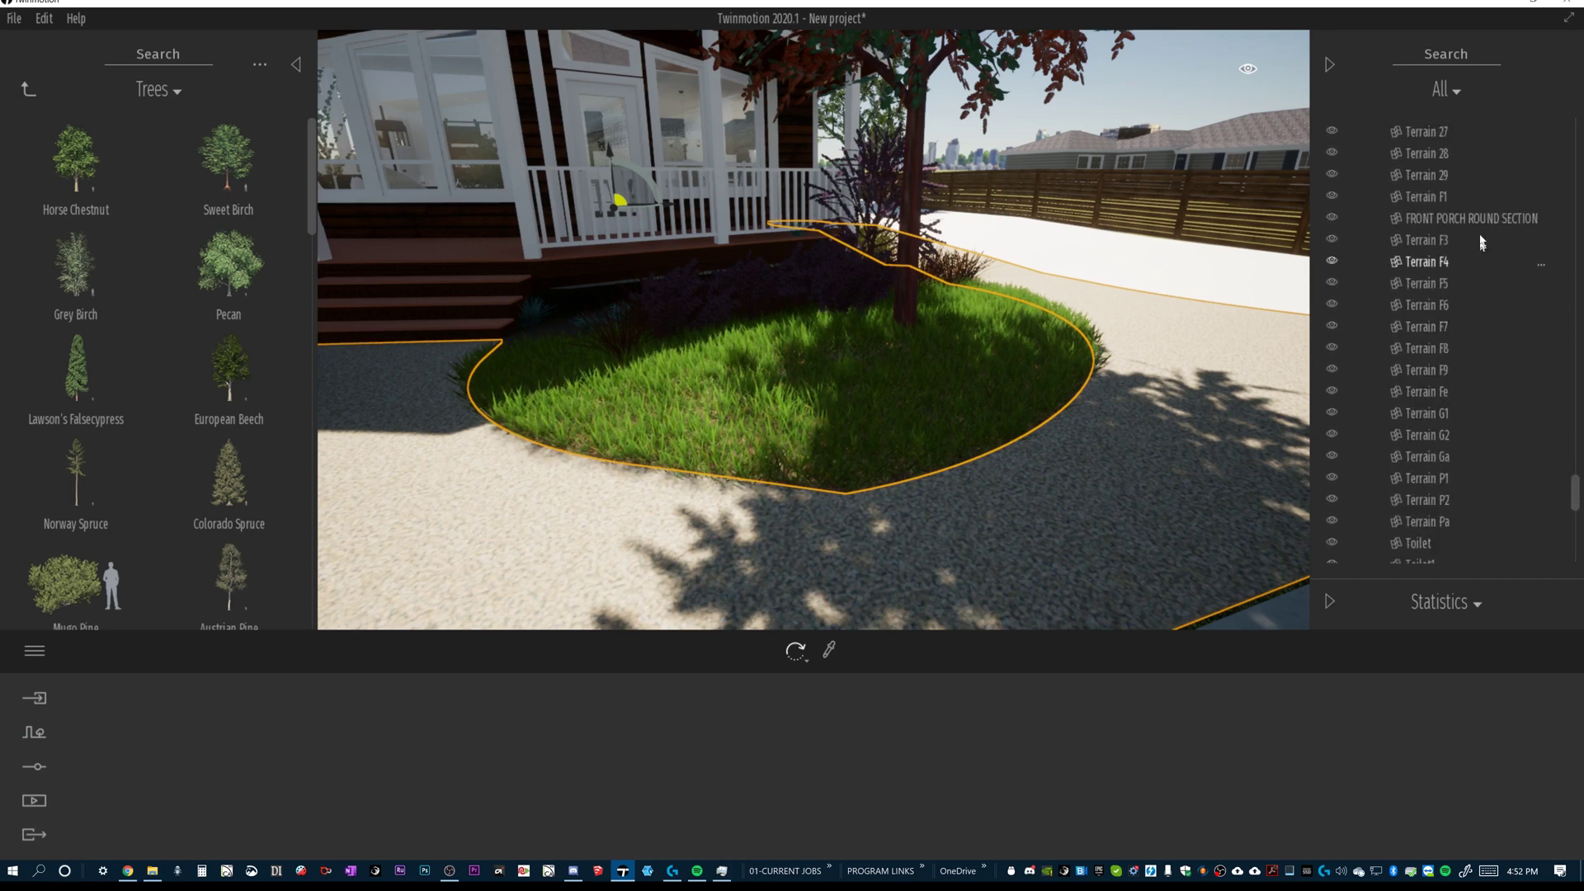
pyautogui.moveTo(1473, 212)
pyautogui.mouseDown()
pyautogui.moveTo(1495, 524)
pyautogui.moveTo(1481, 576)
pyautogui.moveTo(1464, 533)
pyautogui.mouseUp()
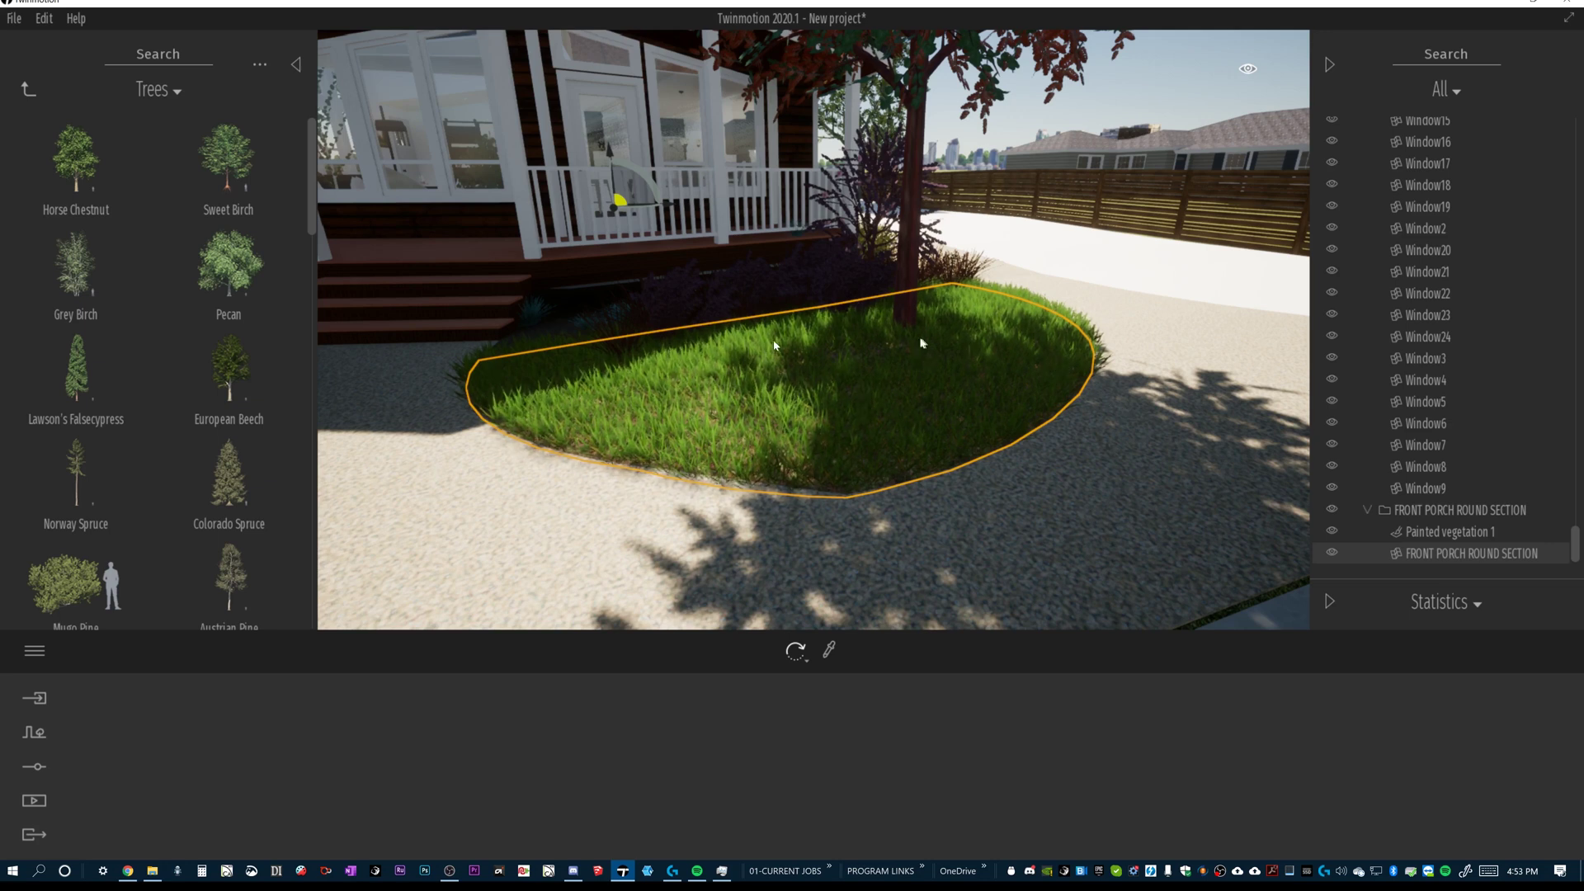
pyautogui.click(782, 469)
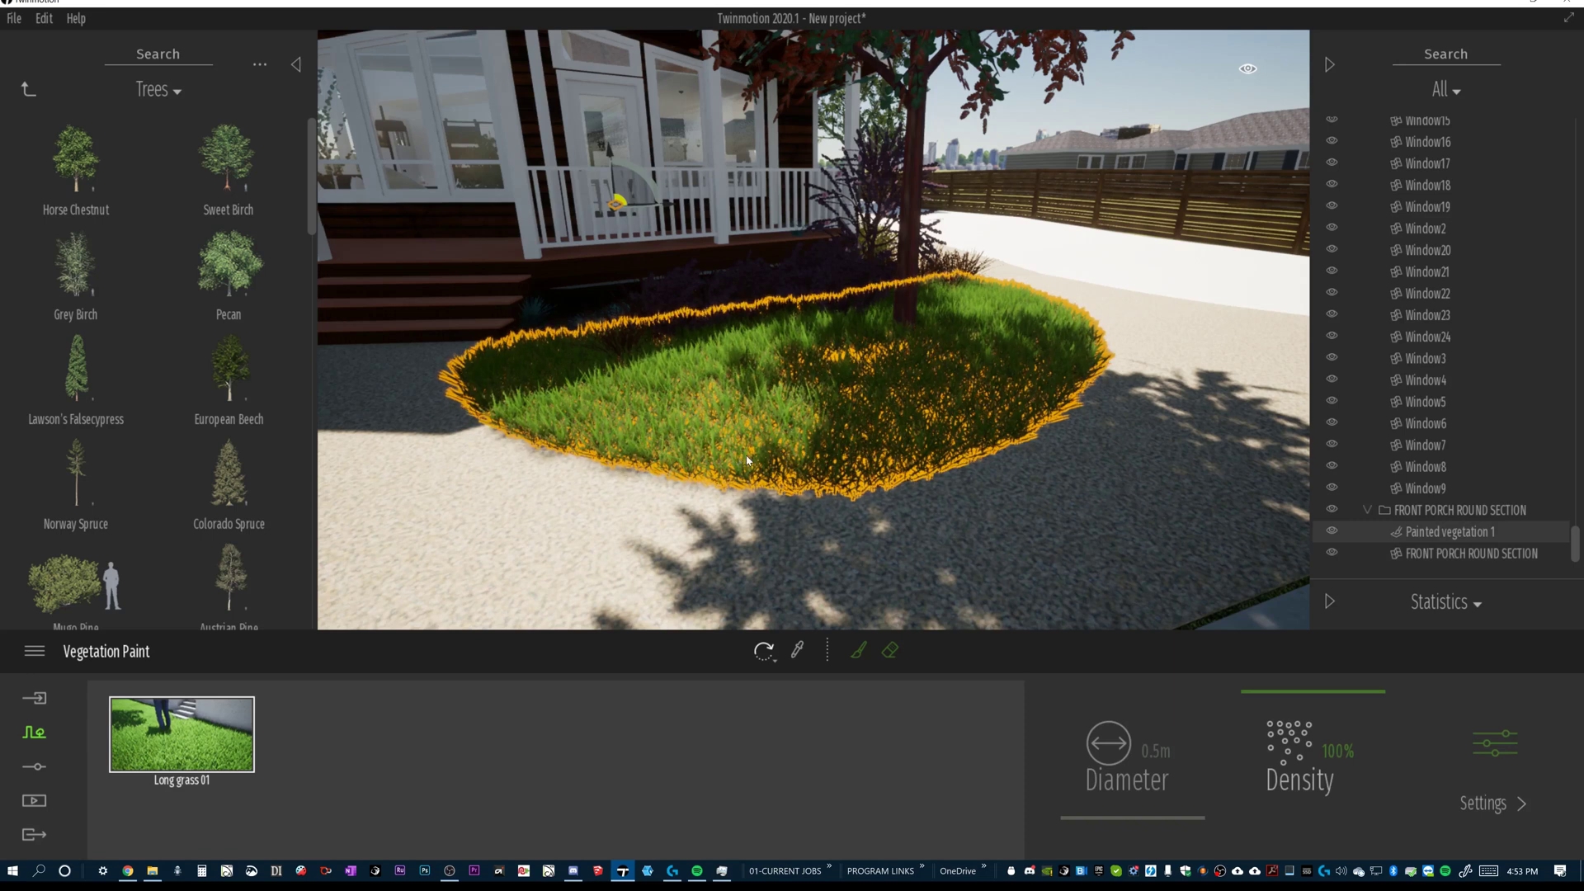
pyautogui.click(895, 529)
pyautogui.click(821, 414)
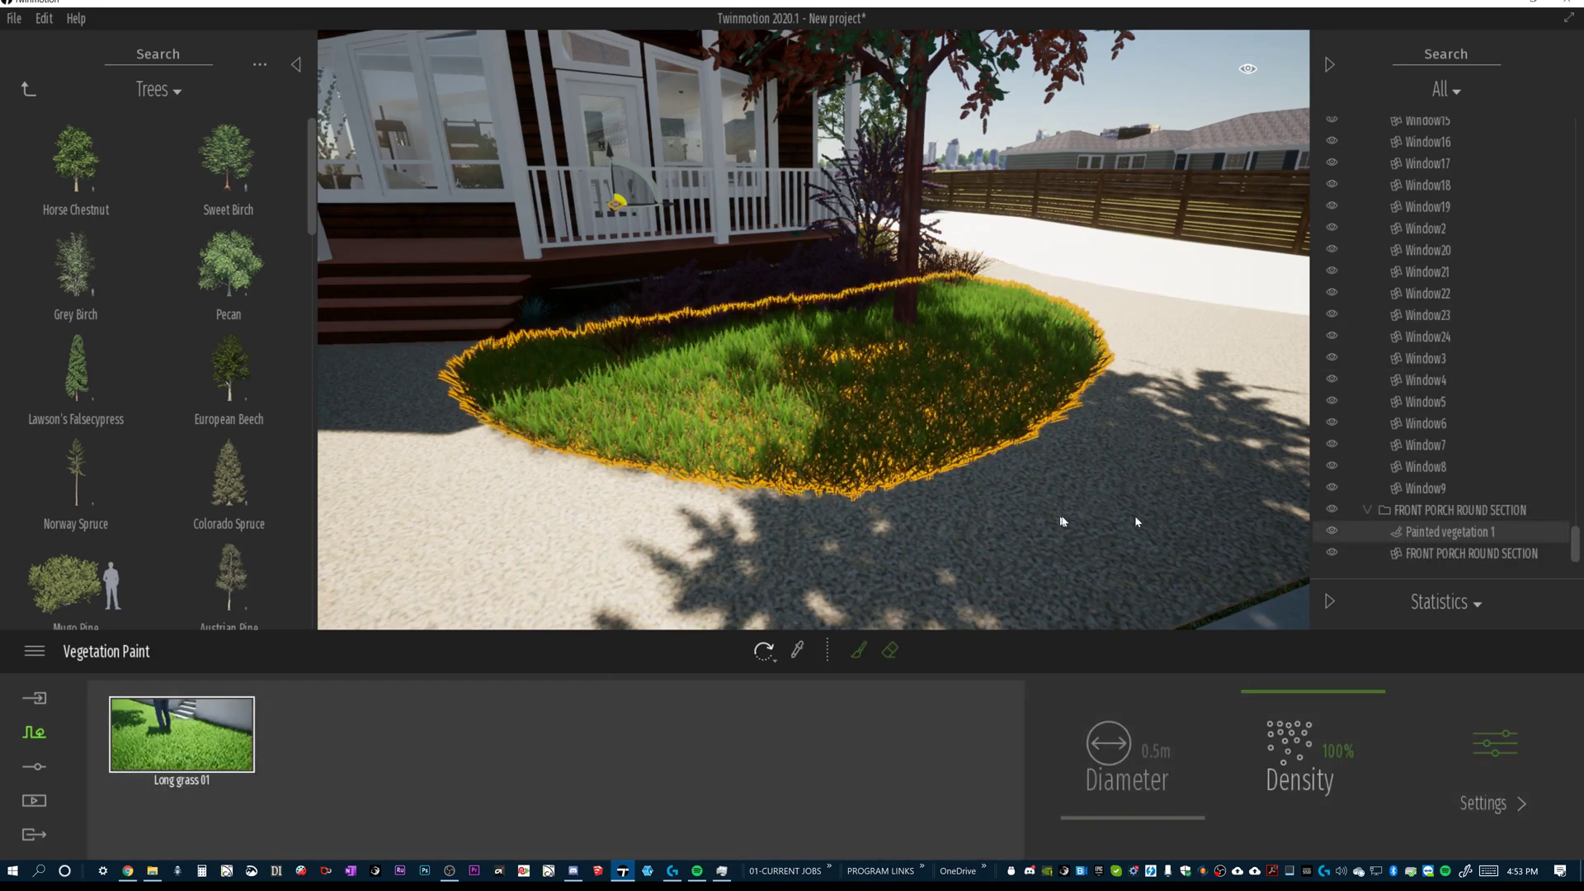
pyautogui.click(1136, 515)
# Try to erase the front edge of Painted vegetation 1 with a 0.5 m eraser, and undo the erasing.
pyautogui.moveTo(1576, 235); pyautogui.dragTo(1576, 547)
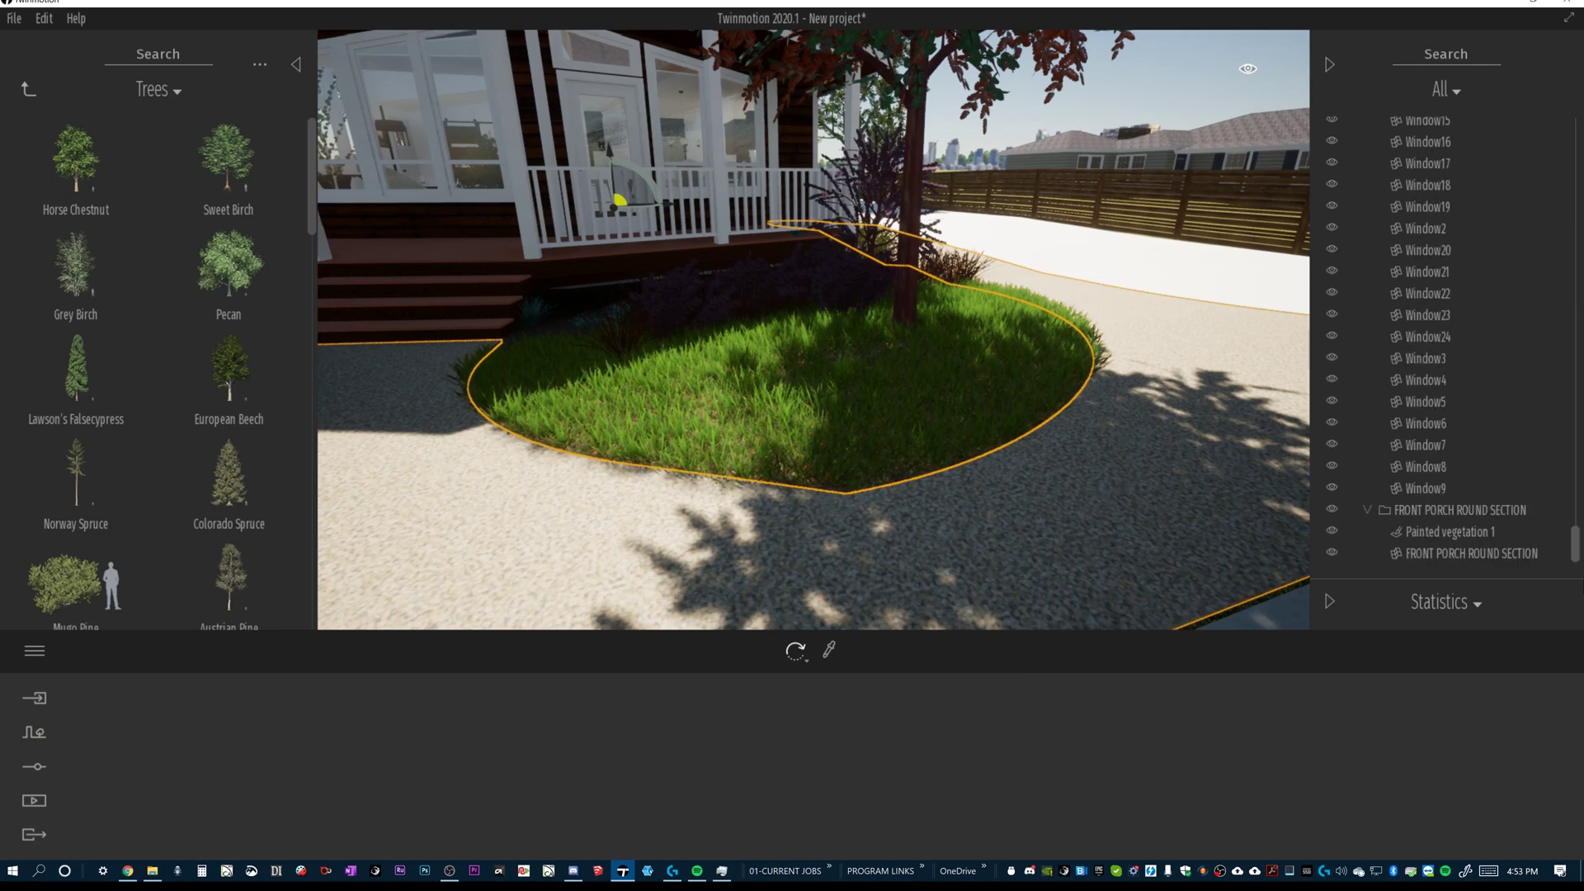
pyautogui.click(1450, 532)
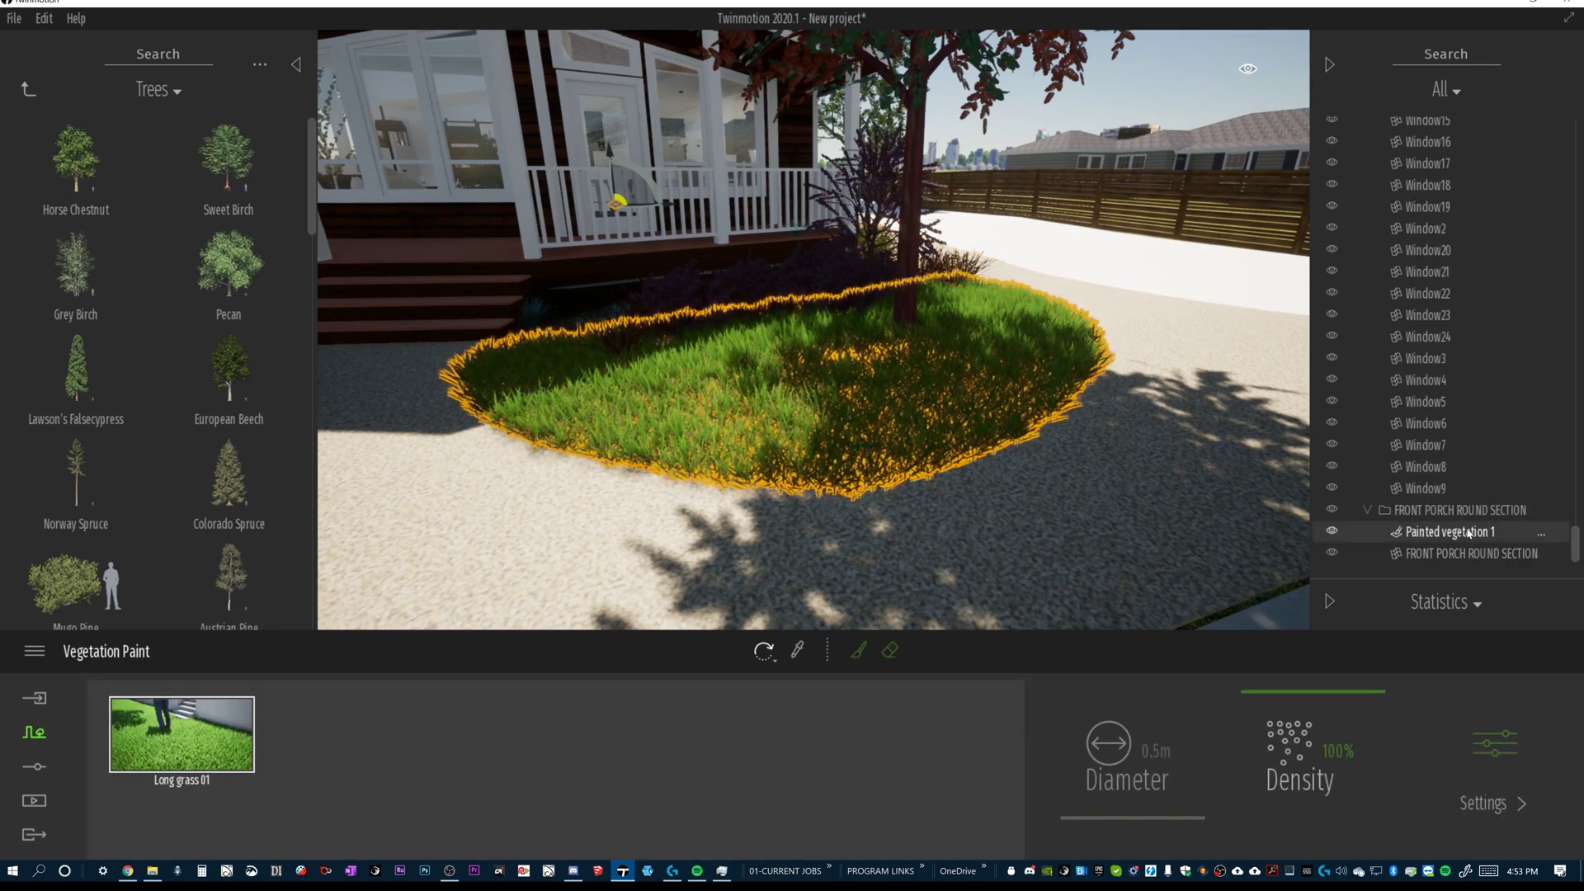
pyautogui.click(889, 652)
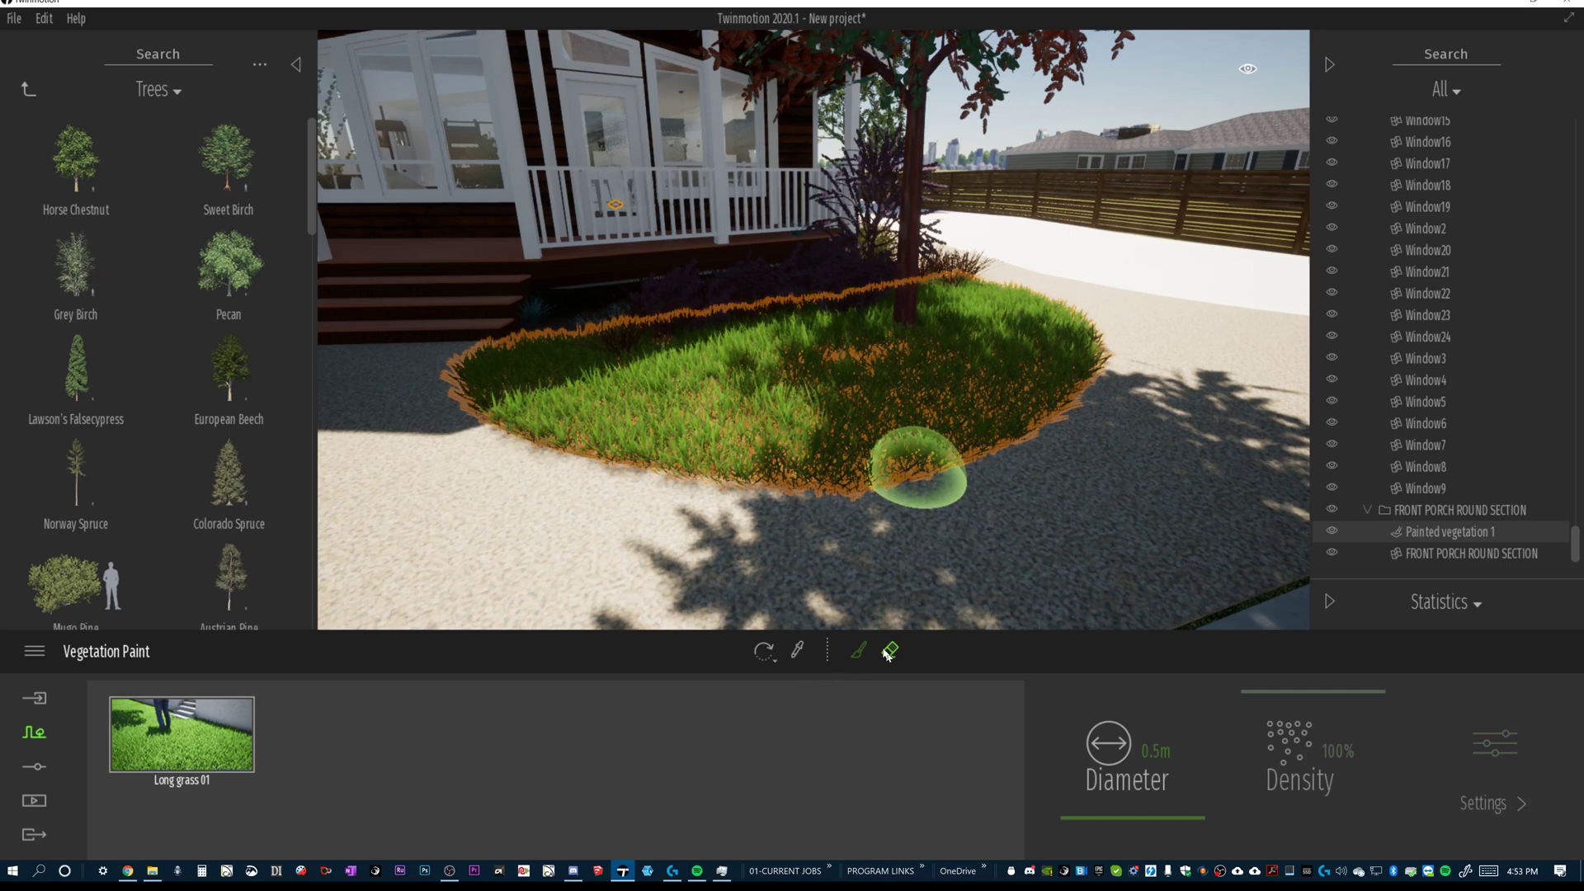
pyautogui.moveTo(704, 490)
pyautogui.mouseDown()
pyautogui.moveTo(418, 354)
pyautogui.moveTo(547, 454)
pyautogui.moveTo(994, 493)
pyautogui.moveTo(1098, 388)
pyautogui.moveTo(1065, 413)
pyautogui.moveTo(635, 517)
pyautogui.mouseUp()
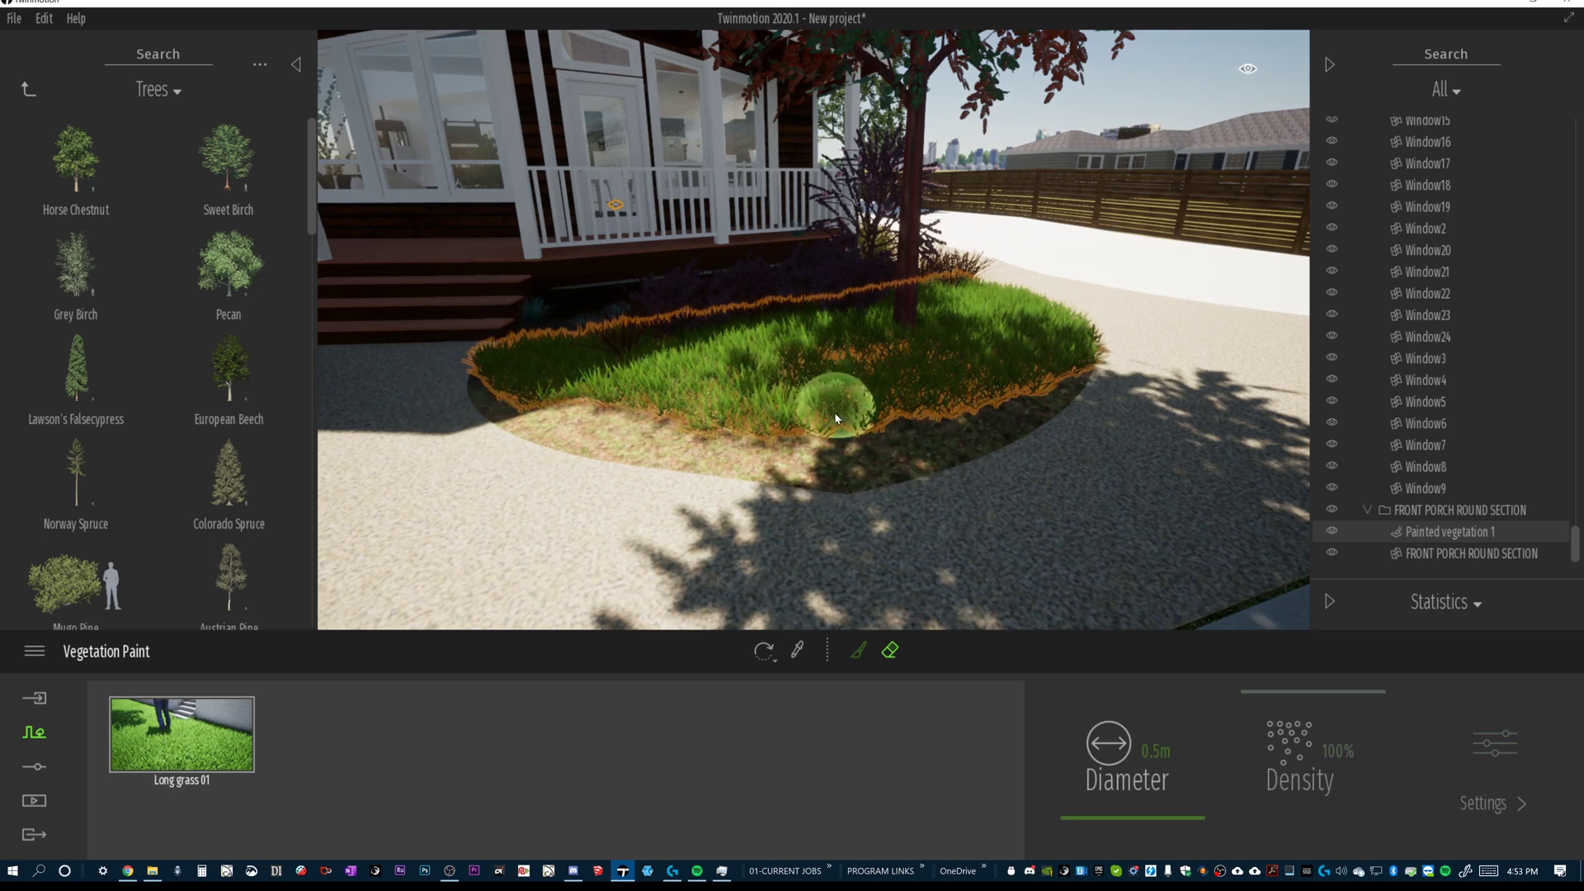
pyautogui.hotkey('ctrl', 'z')
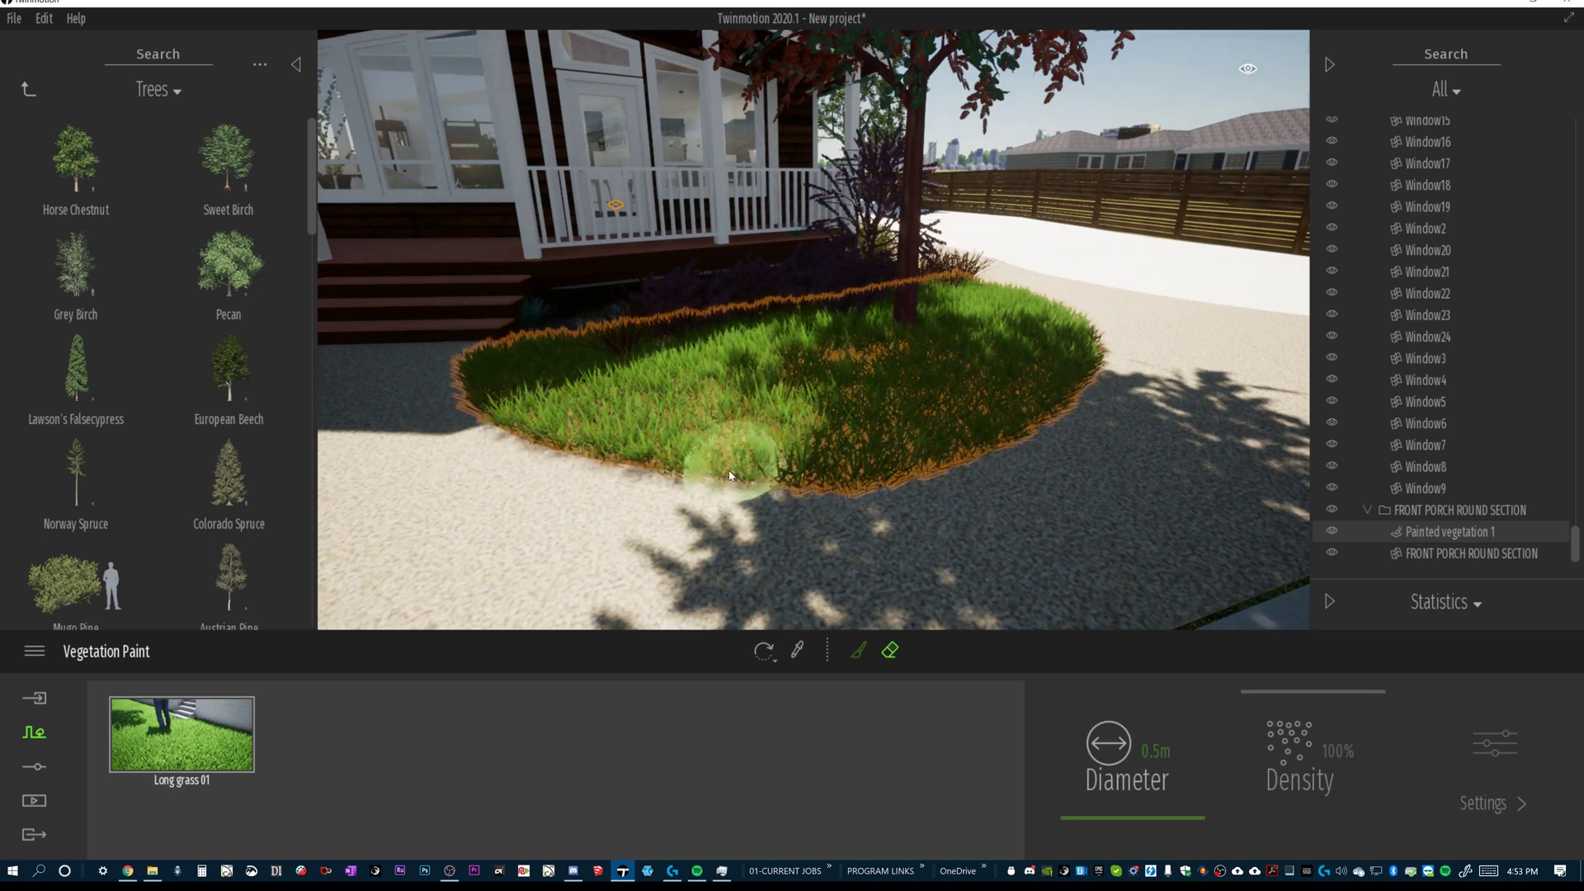
# Set the size of the painted Long grass 01 to 35% in its settings and deselect the grass.
pyautogui.click(151, 737)
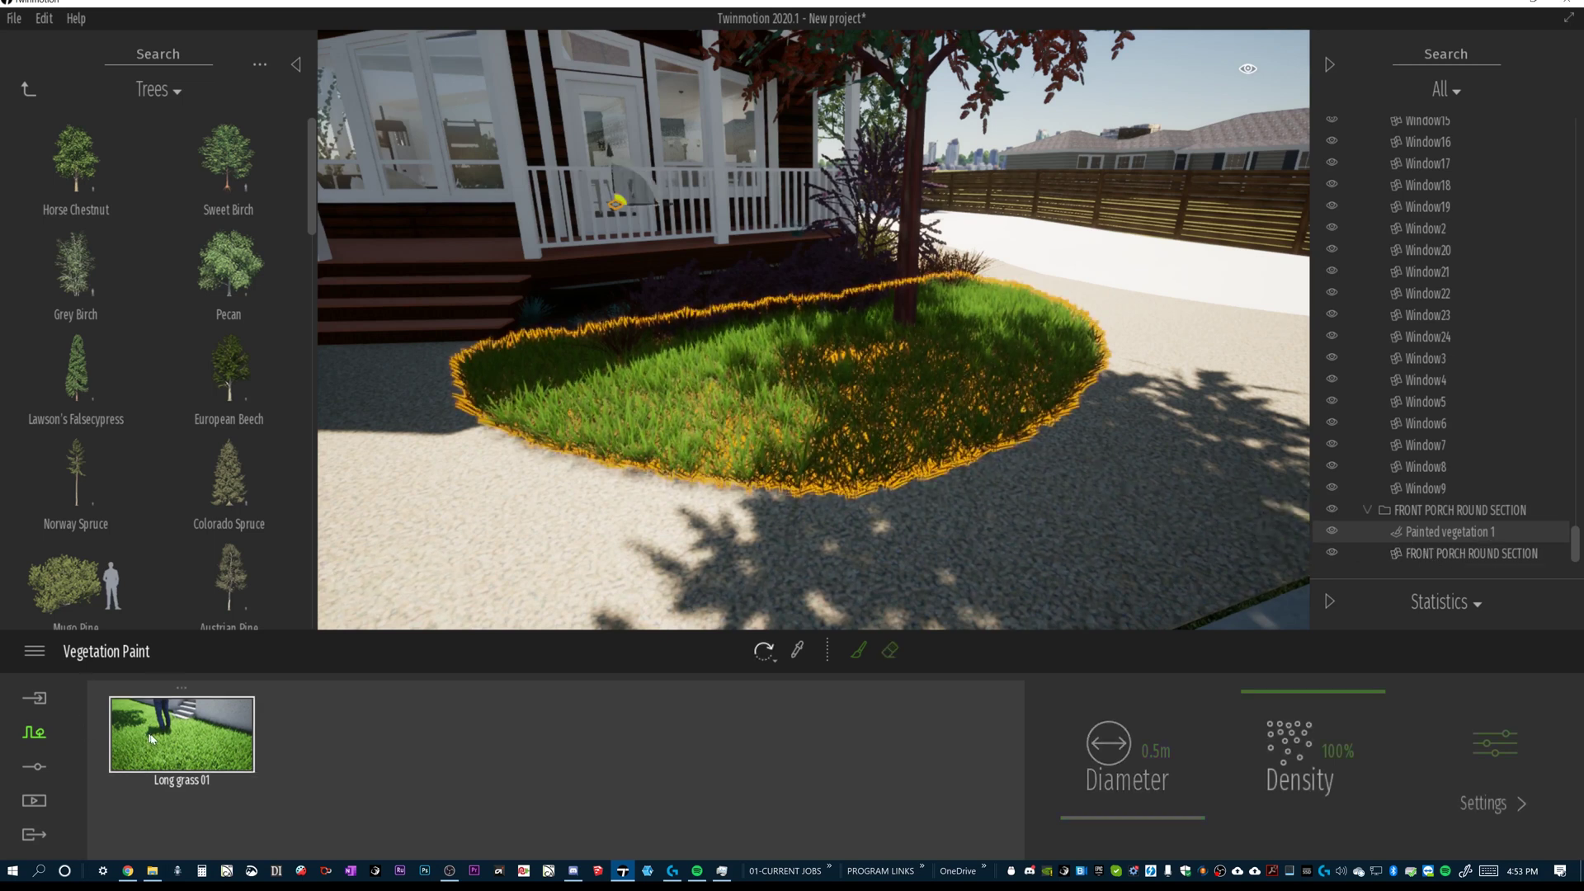
pyautogui.click(1495, 745)
pyautogui.moveTo(415, 769)
pyautogui.mouseDown()
pyautogui.moveTo(415, 821)
pyautogui.moveTo(415, 708)
pyautogui.moveTo(415, 838)
pyautogui.moveTo(415, 726)
pyautogui.moveTo(411, 785)
pyautogui.moveTo(415, 773)
pyautogui.mouseUp()
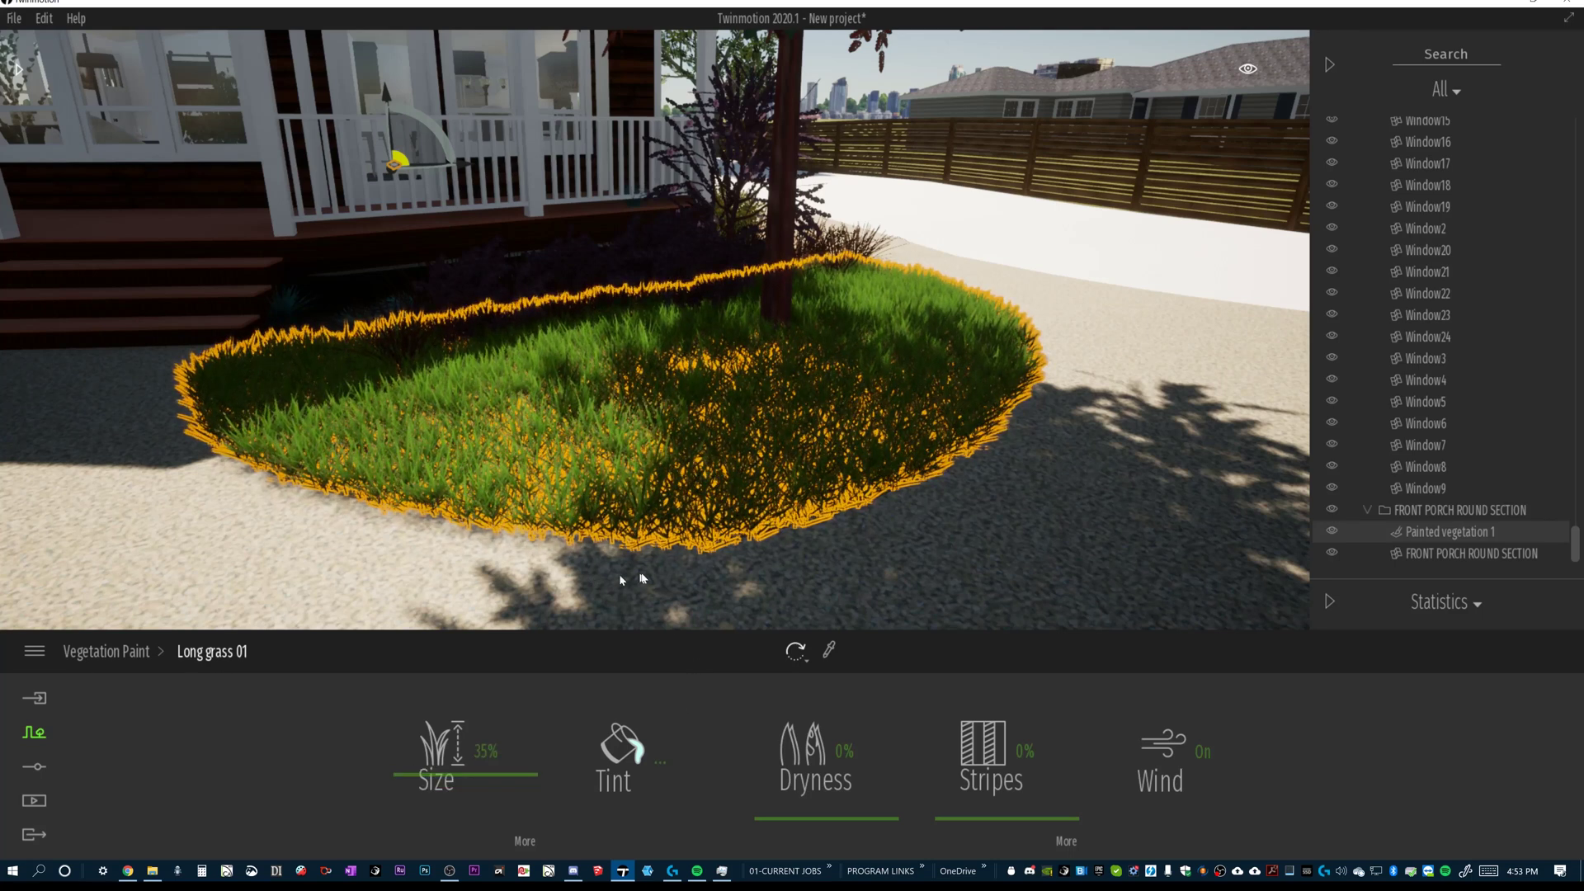
pyautogui.click(987, 533)
pyautogui.scroll(-5, 979, 443)
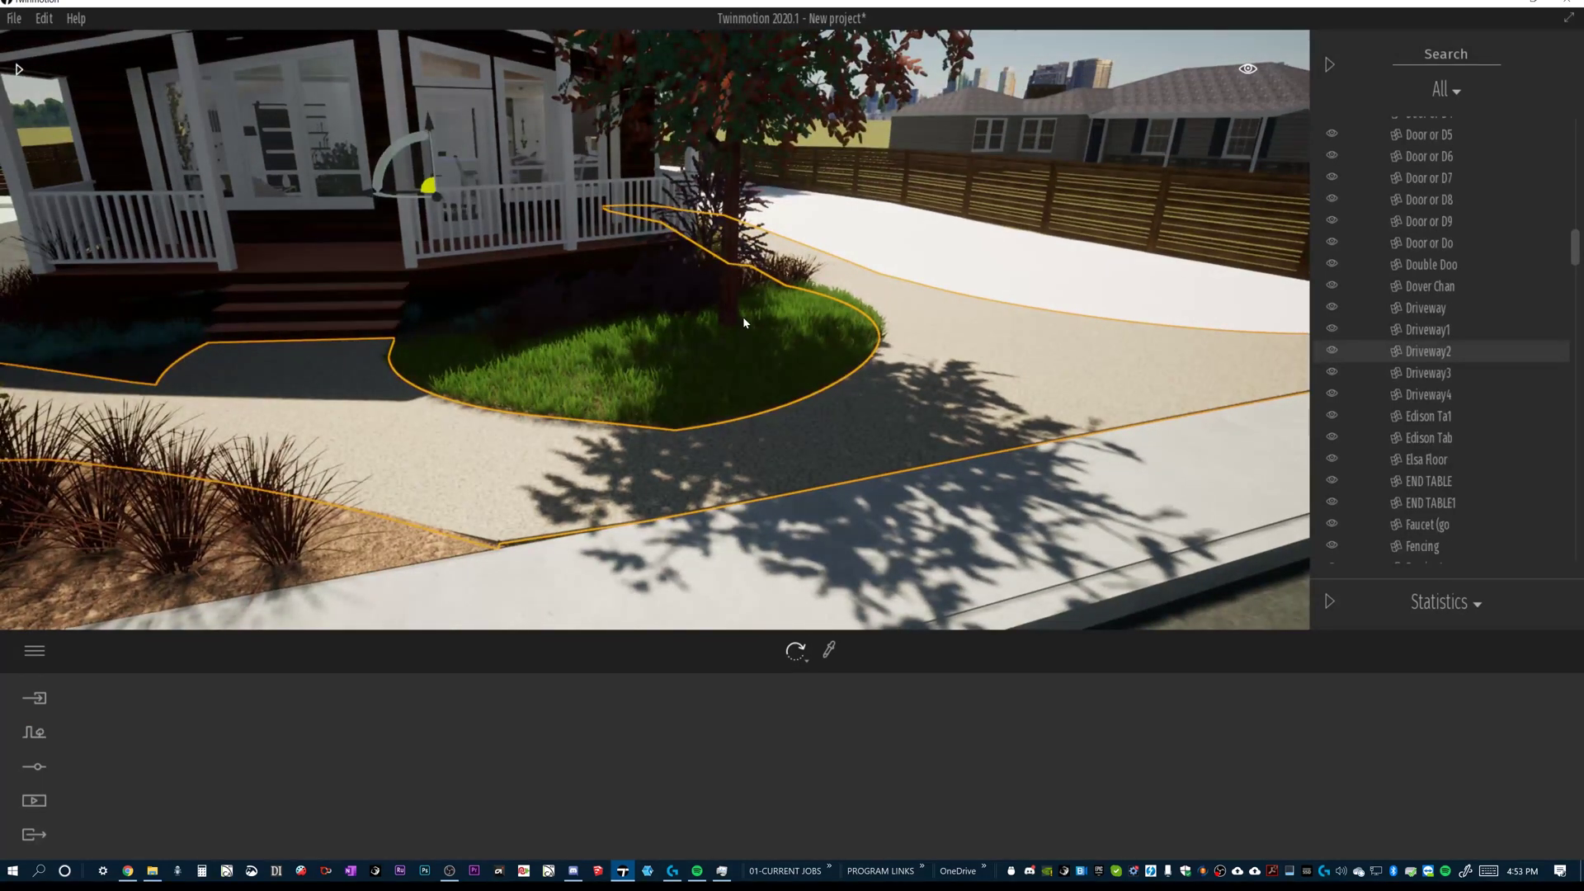
pyautogui.scroll(5, 740, 305)
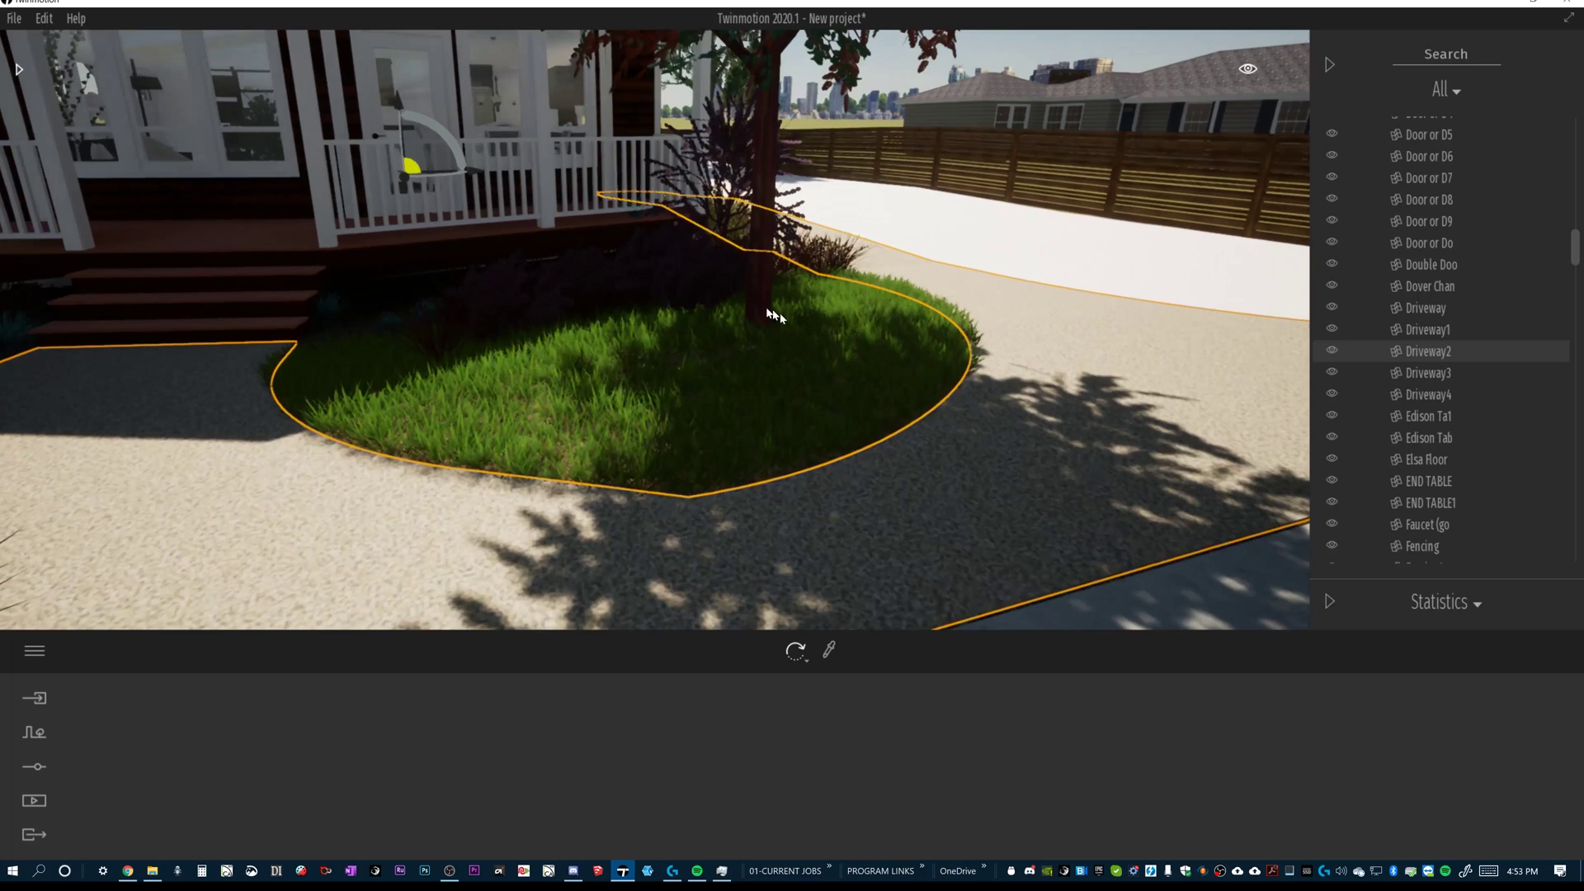
# Erase Painted vegetation 1 in a ring around the tree trunk, using a 0.5 m eraser diameter.
pyautogui.click(32, 730)
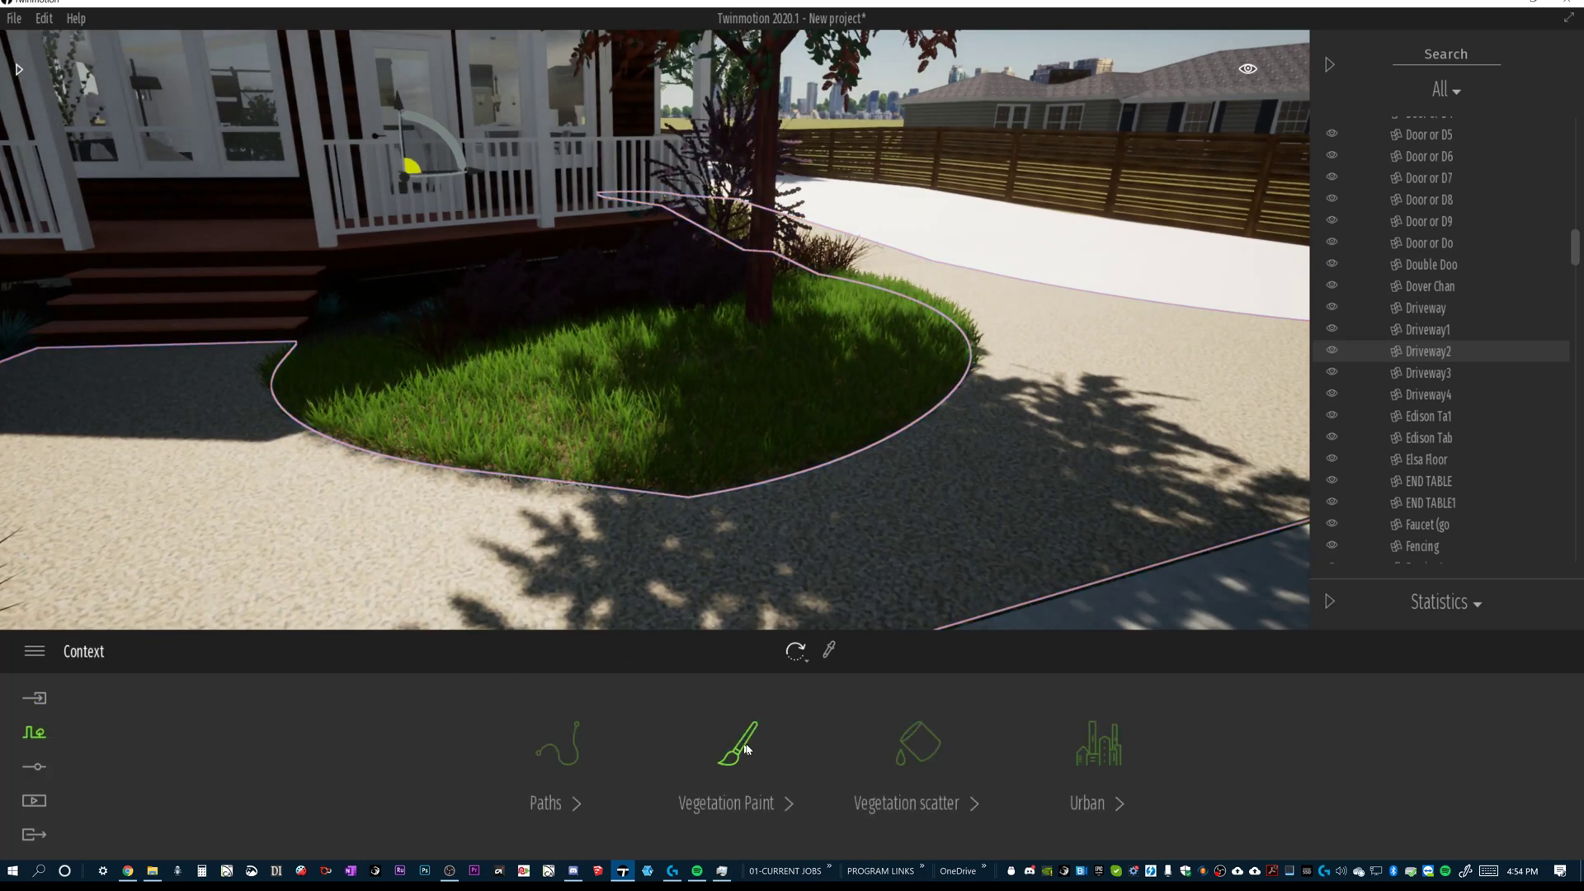
pyautogui.click(741, 746)
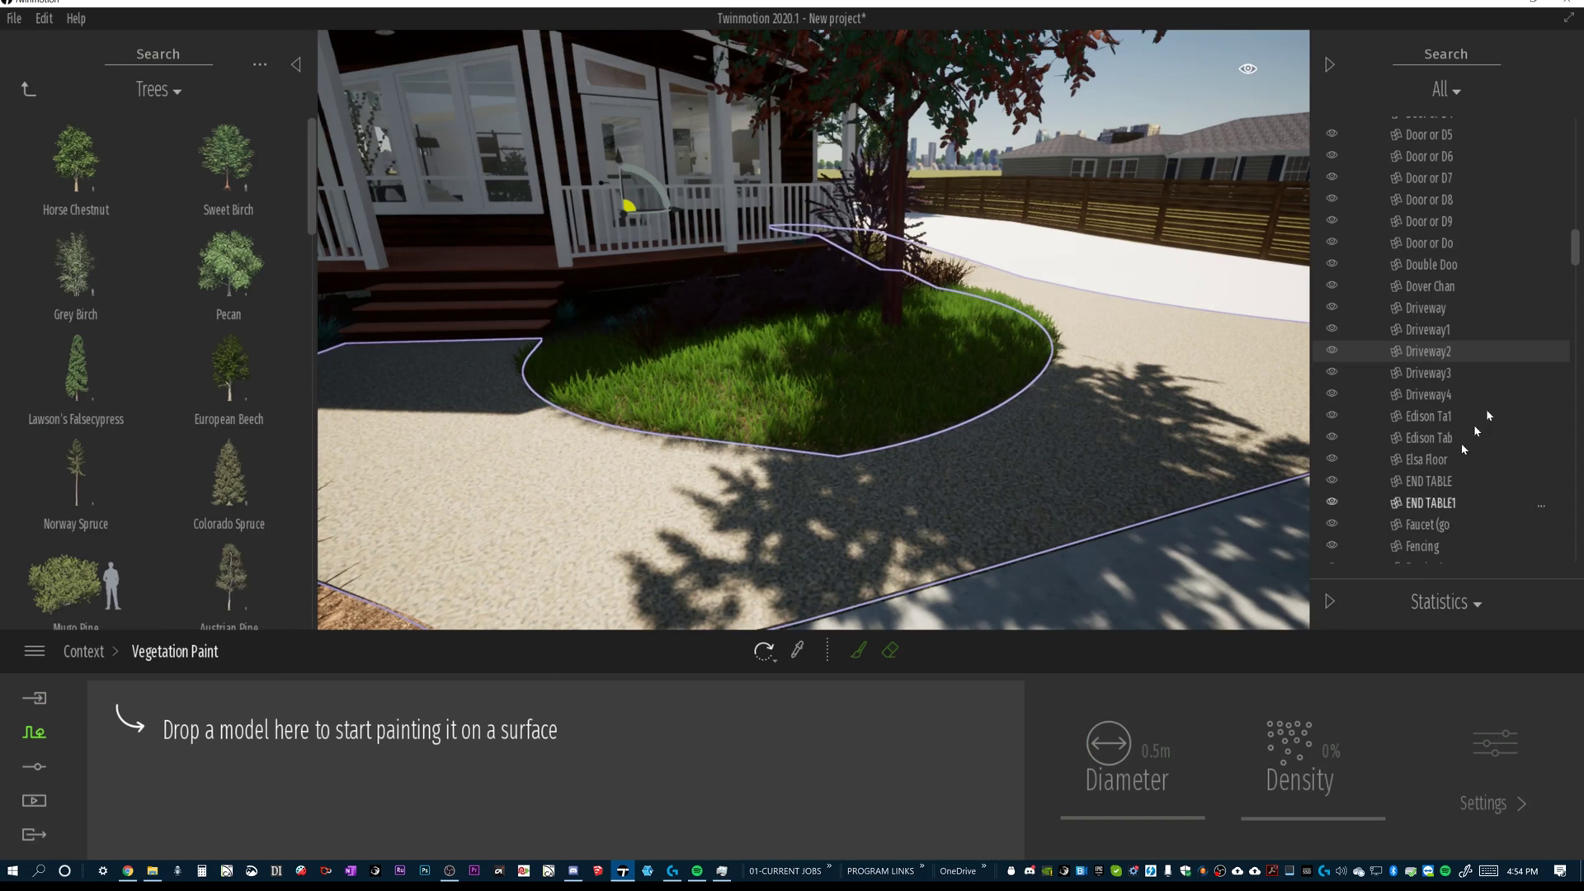
pyautogui.moveTo(1579, 374); pyautogui.dragTo(1553, 623)
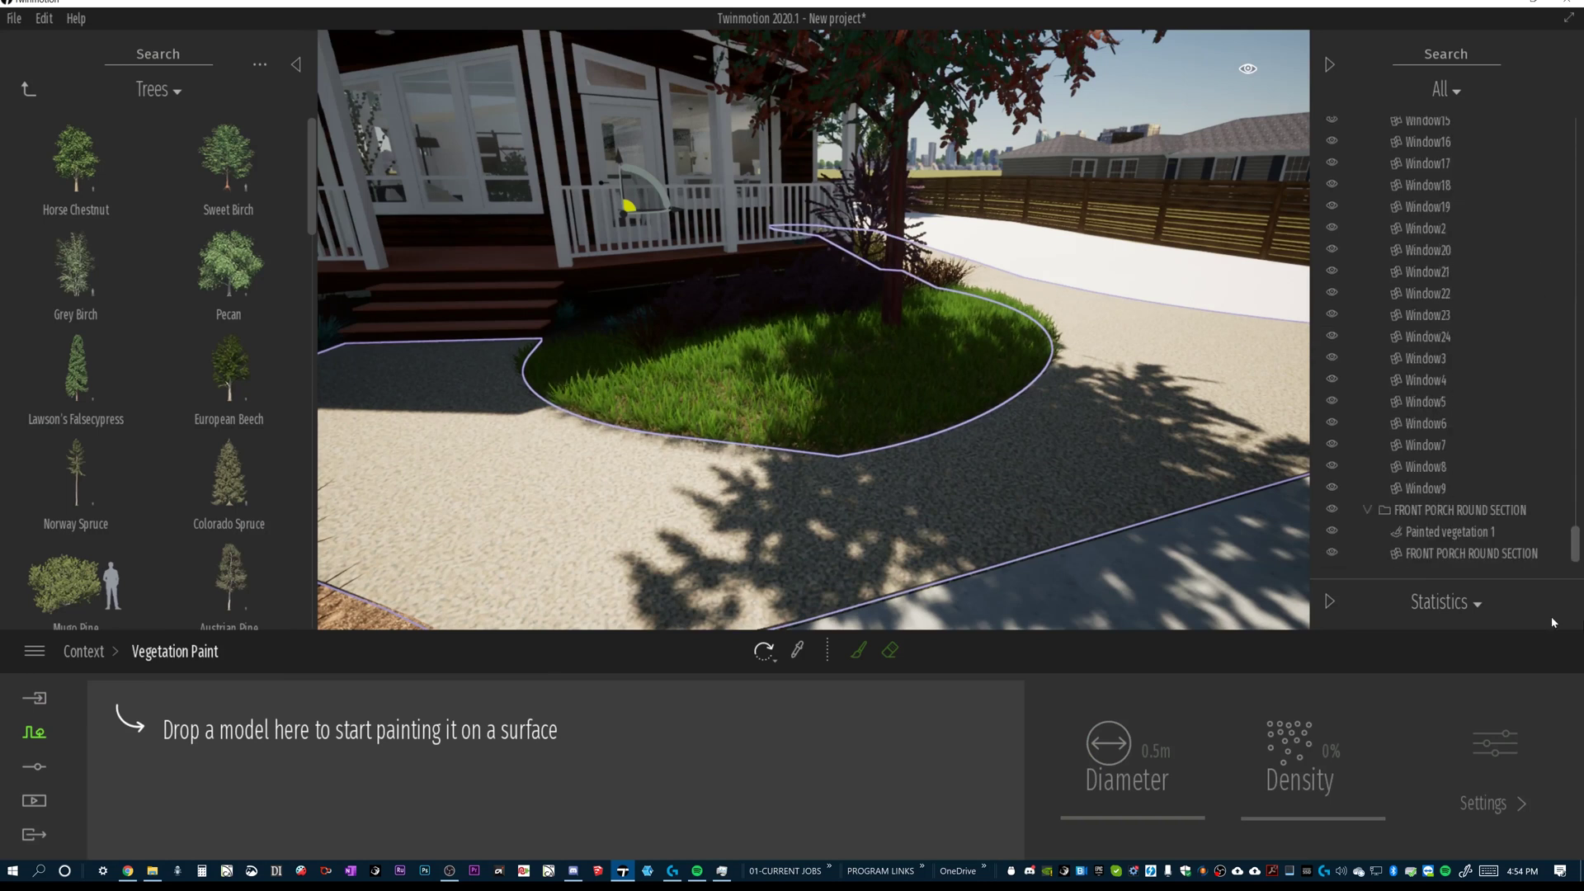
pyautogui.click(1446, 532)
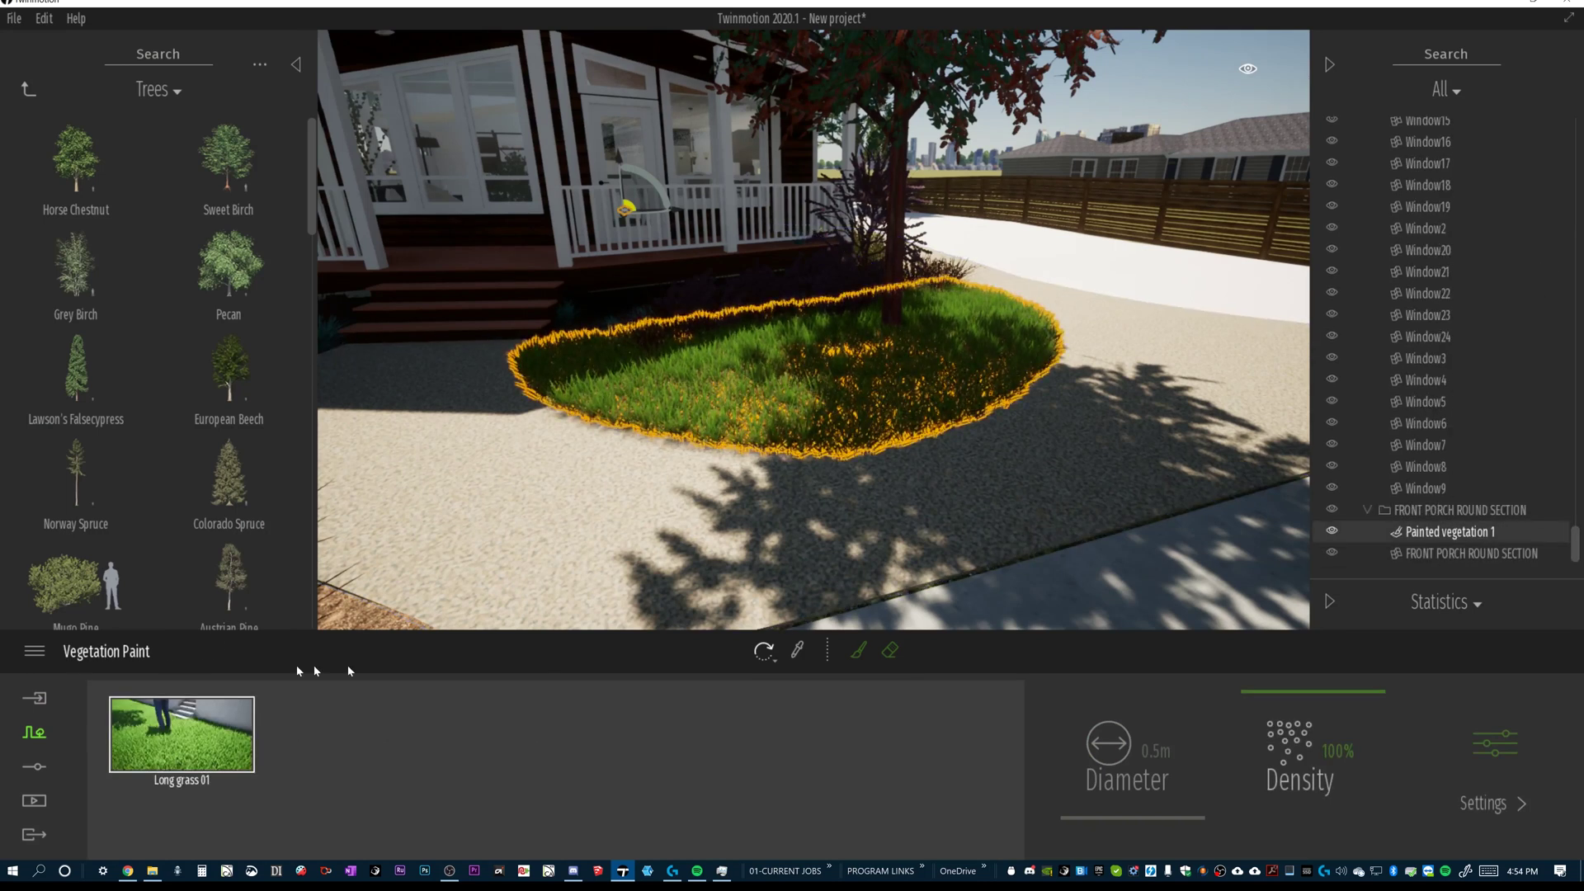
pyautogui.click(889, 650)
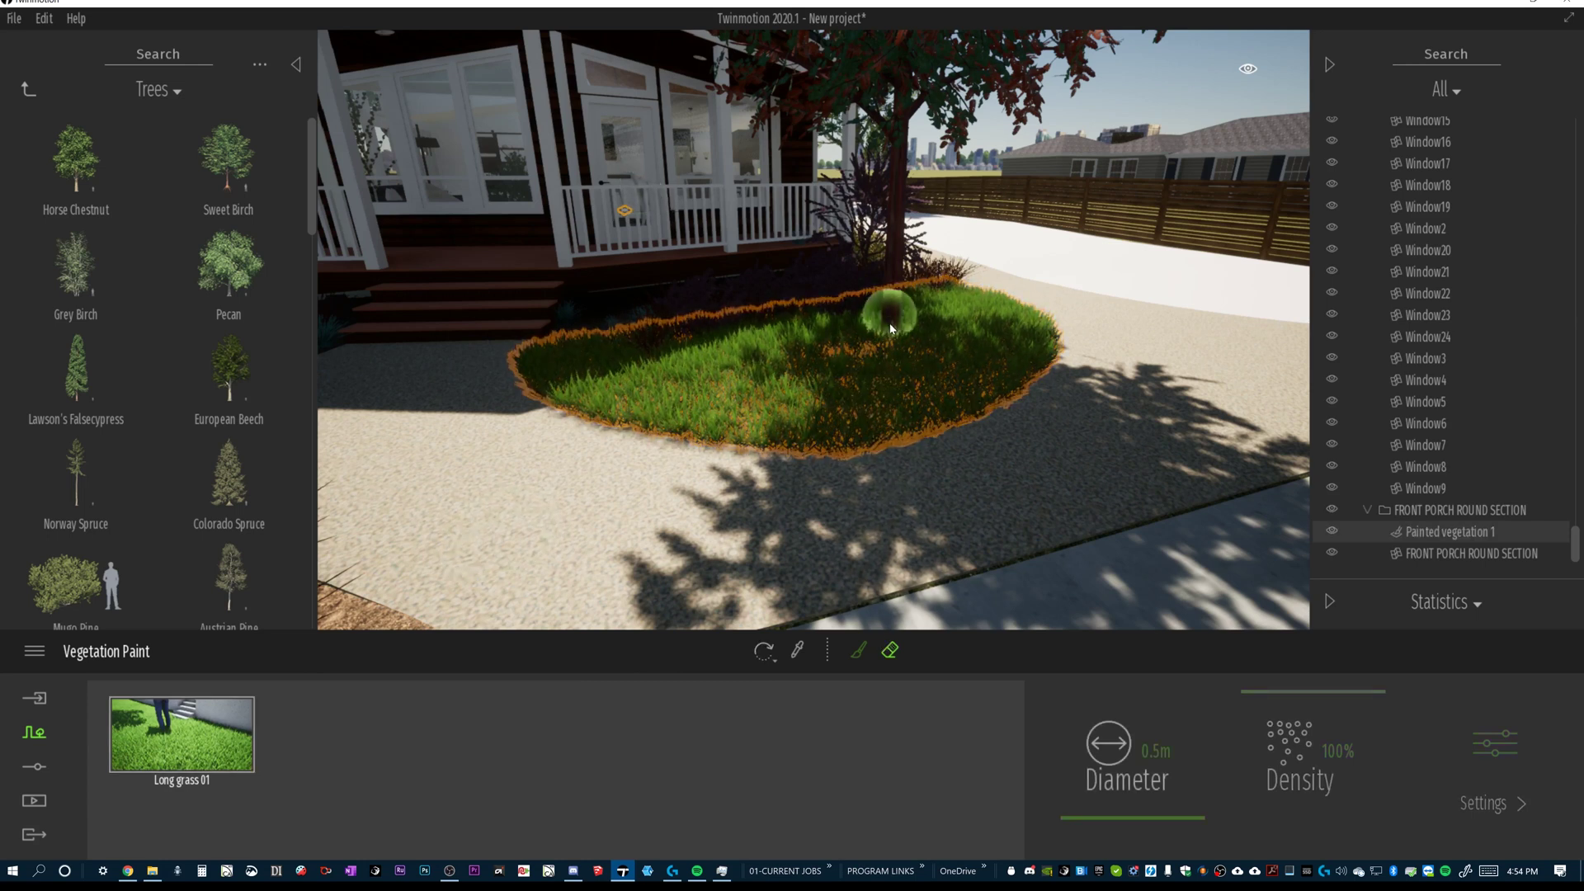
pyautogui.click(896, 321)
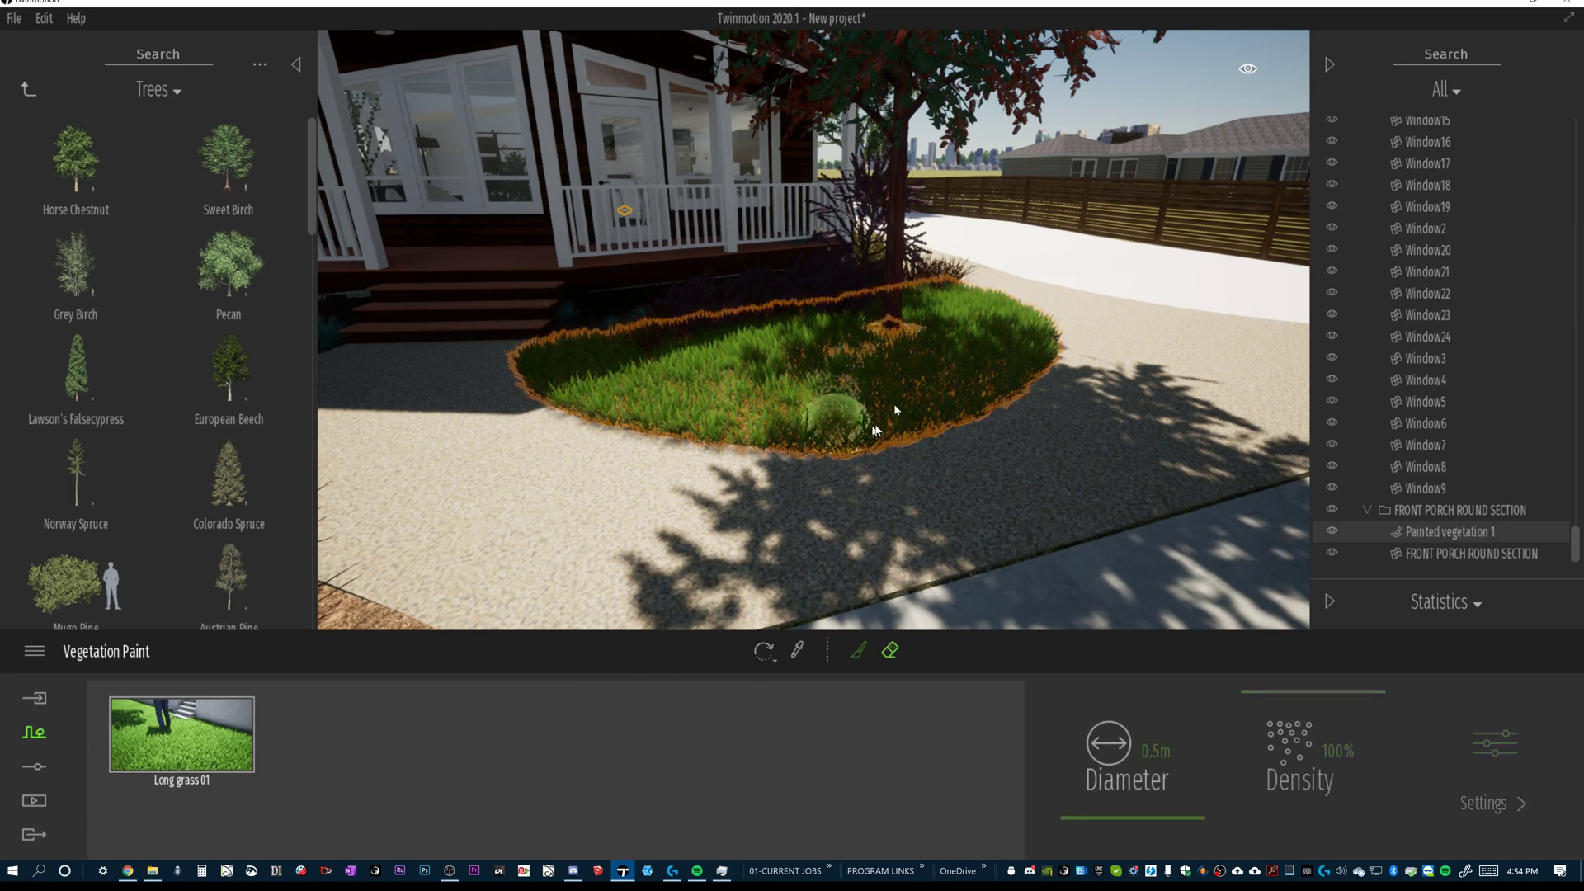
pyautogui.scroll(2, 956, 315)
pyautogui.scroll(2, 956, 314)
pyautogui.moveTo(949, 339)
pyautogui.mouseDown()
pyautogui.moveTo(1031, 373)
pyautogui.moveTo(1011, 388)
pyautogui.moveTo(1064, 371)
pyautogui.moveTo(1001, 386)
pyautogui.mouseUp()
pyautogui.scroll(-10, 1001, 386)
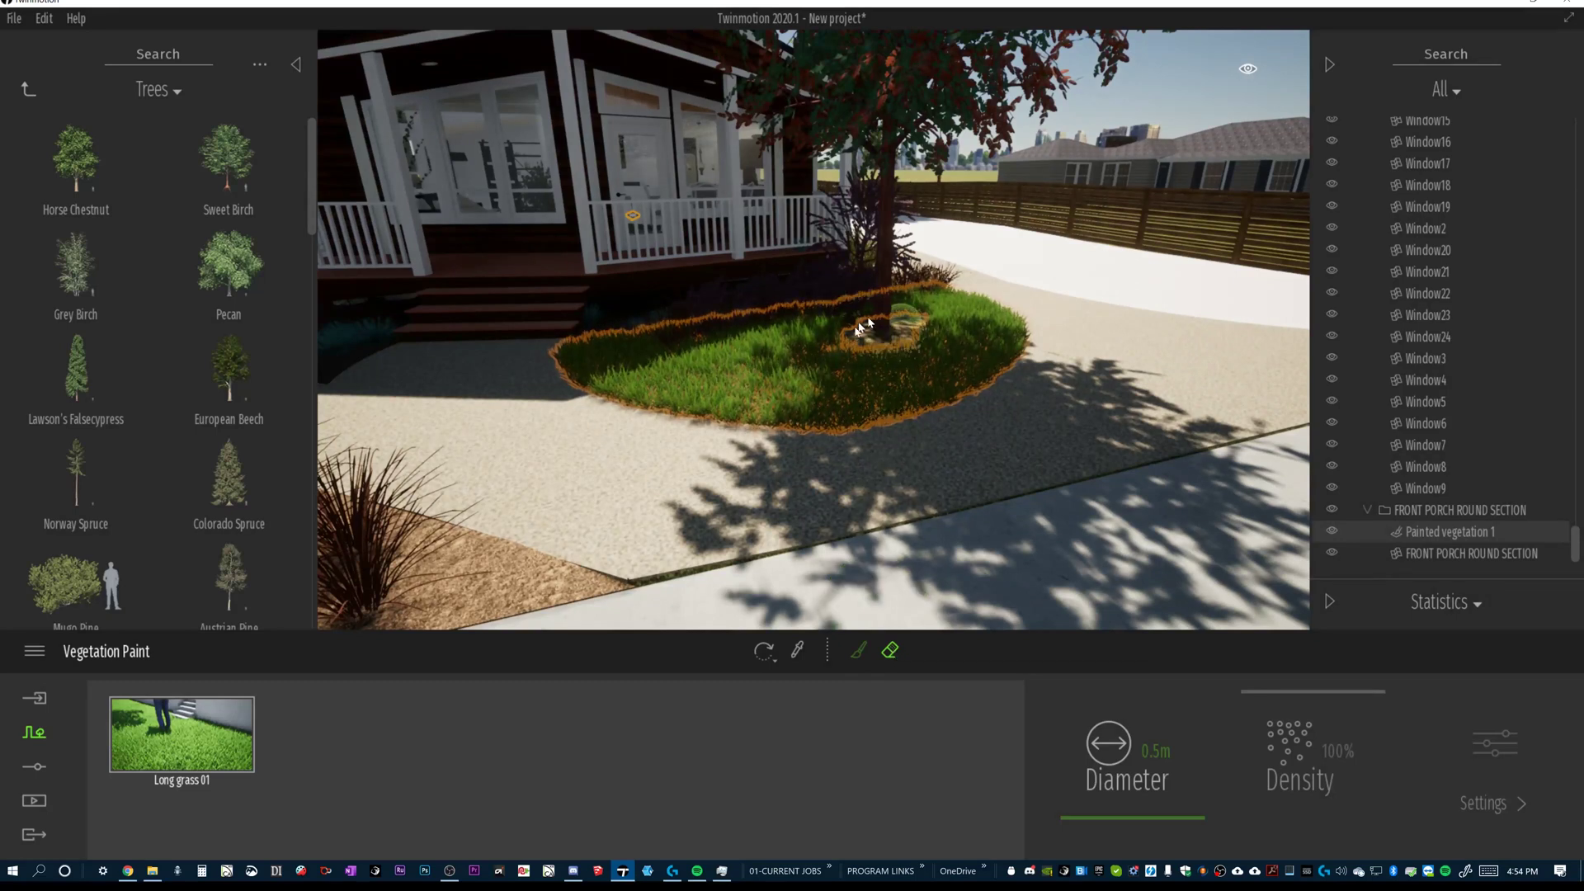
pyautogui.scroll(2, 883, 334)
pyautogui.scroll(2, 900, 335)
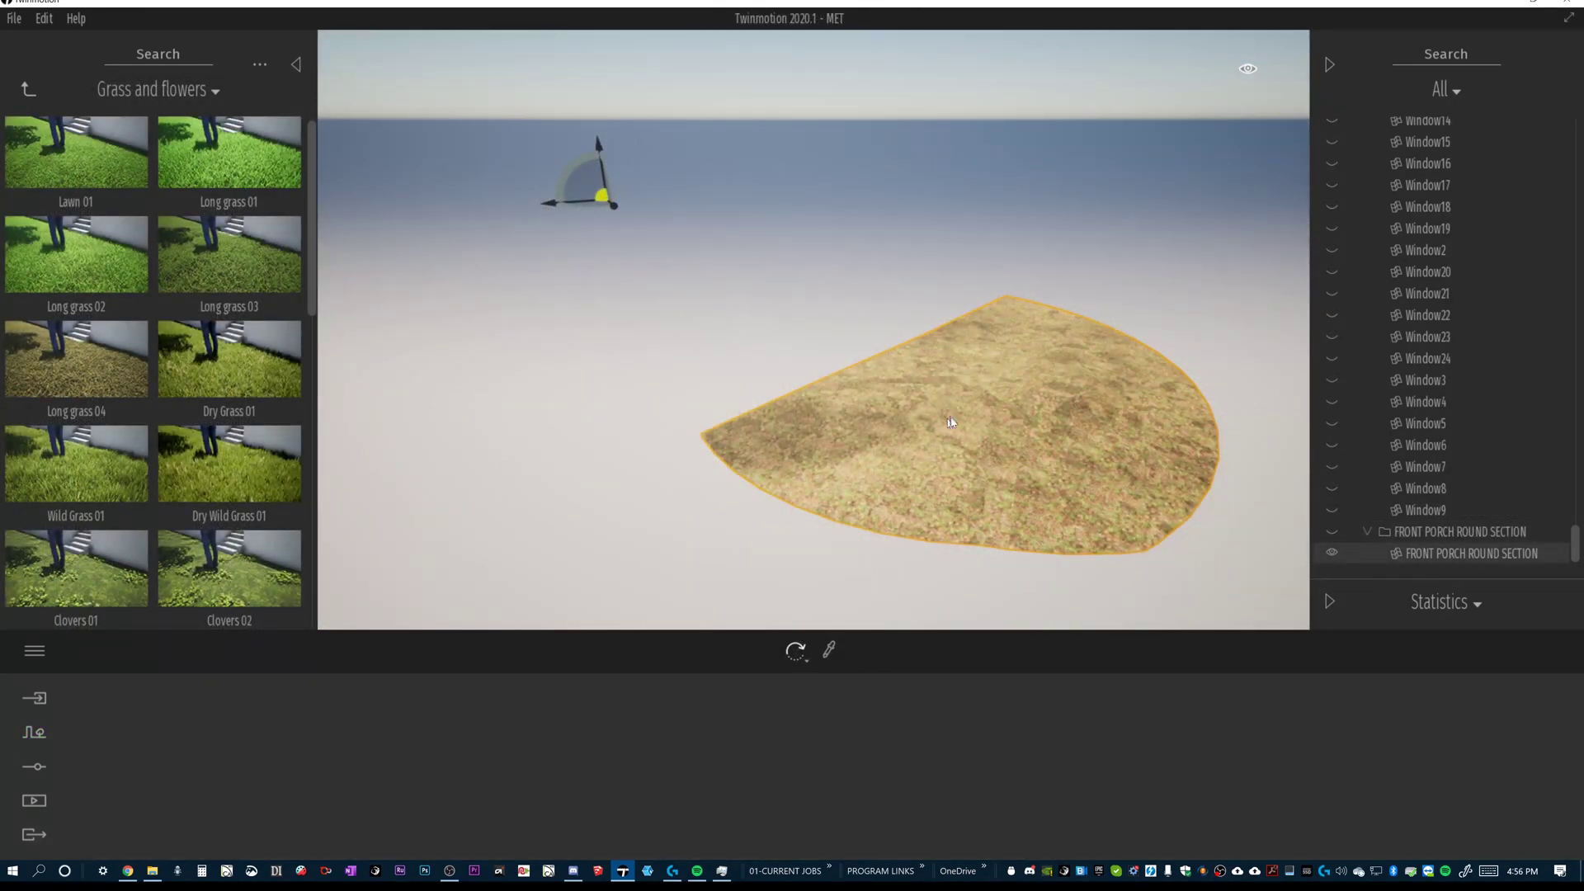
# Start a vegetation scatter for the isolated round terrain and add Lawn 01 from Grass and flowers to its models.
pyautogui.click(35, 731)
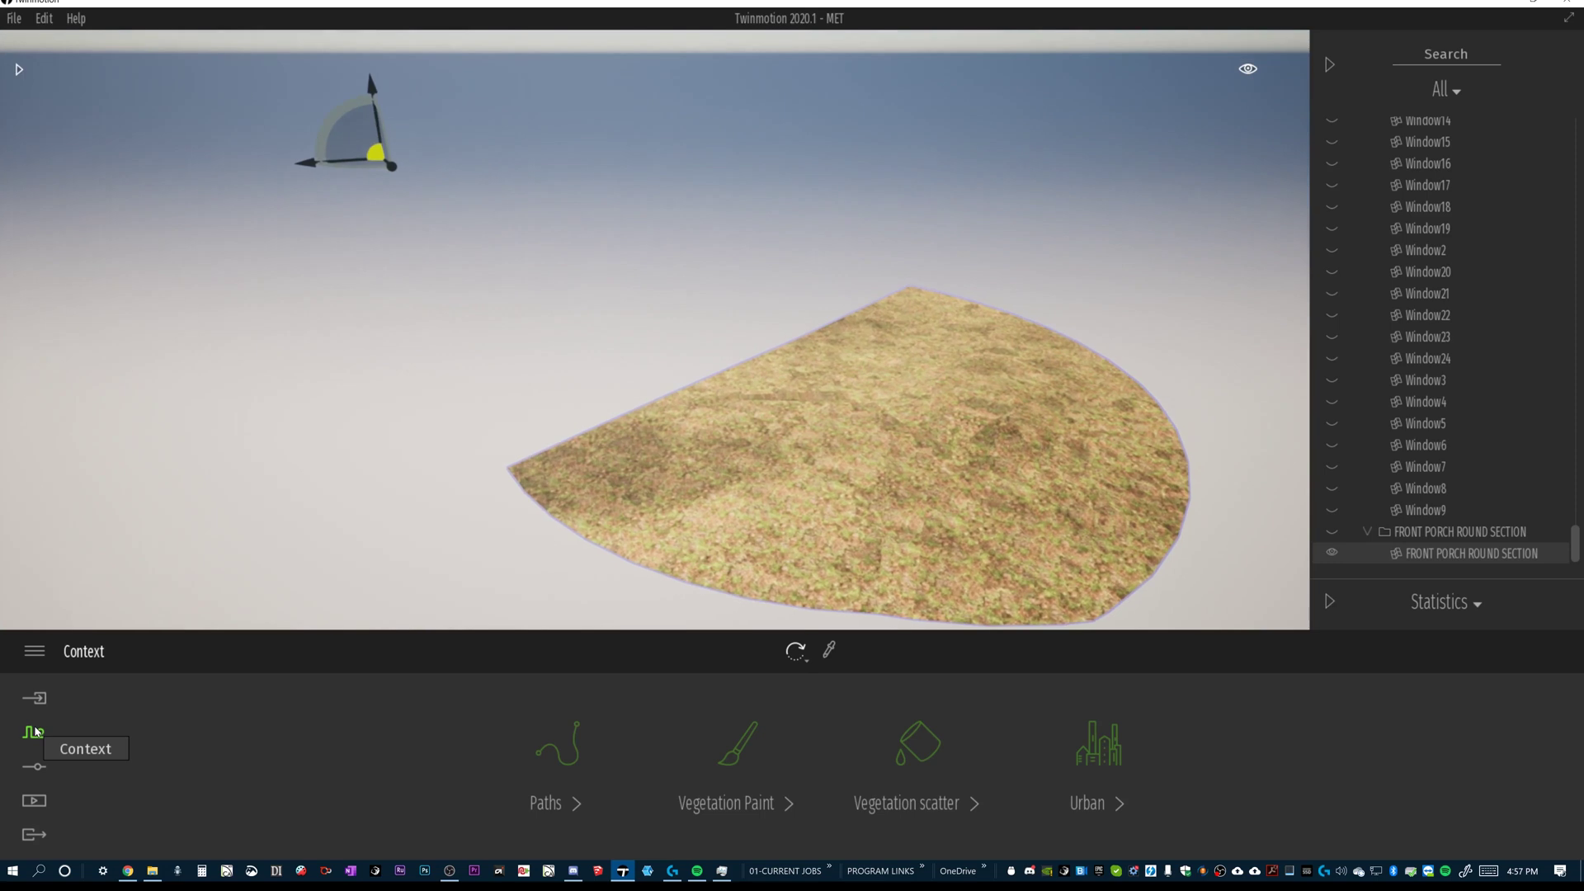
pyautogui.click(931, 737)
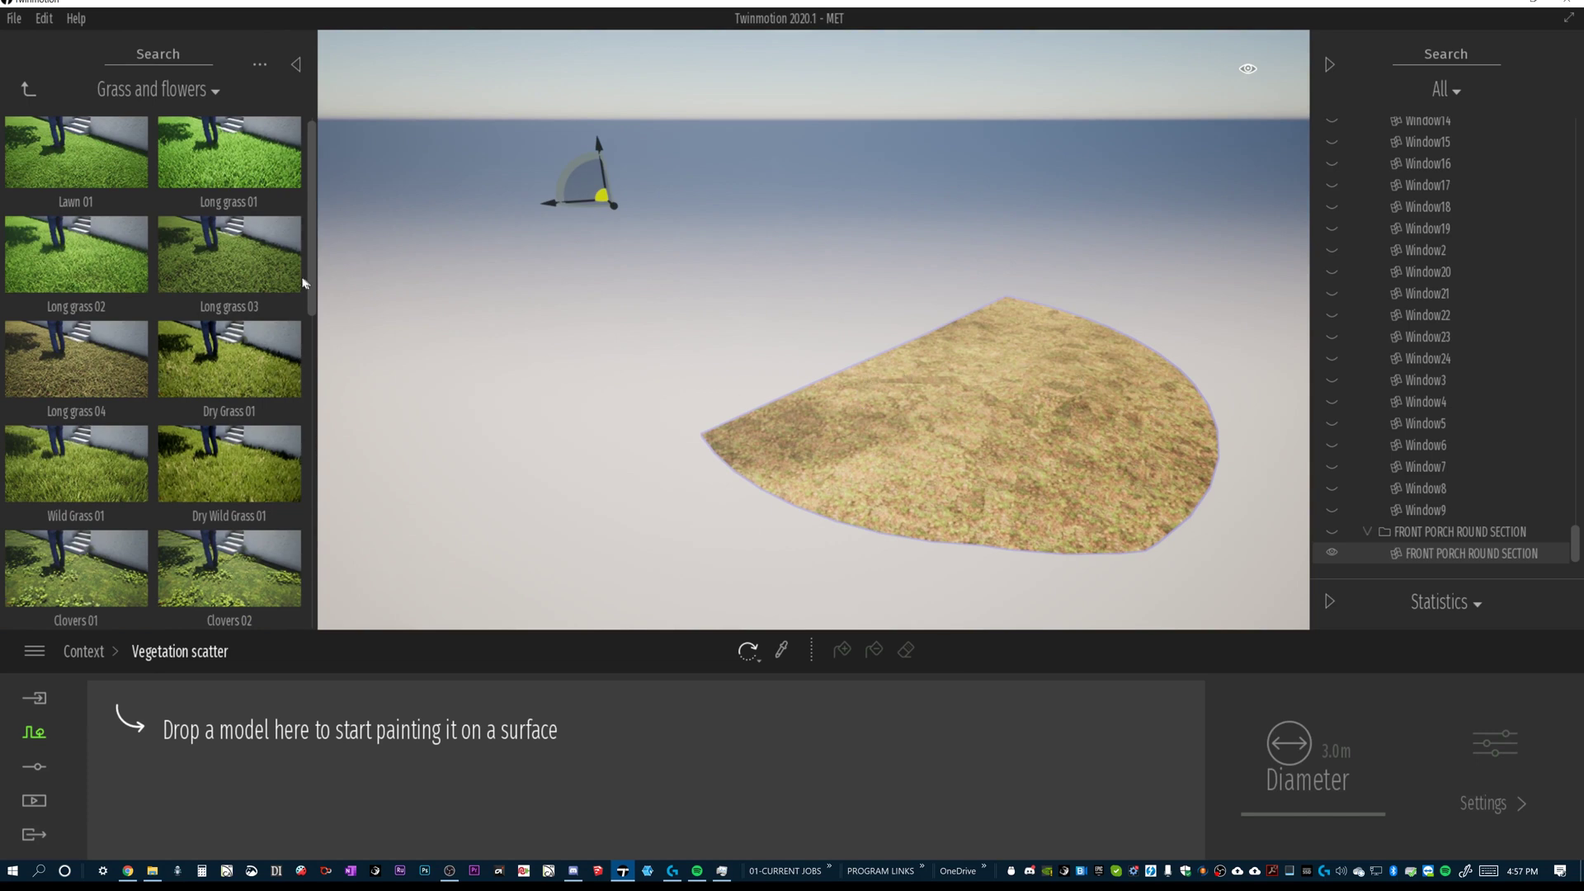
pyautogui.moveTo(124, 169)
pyautogui.moveTo(124, 170); pyautogui.dragTo(193, 743)
# Add Lawn 01 borders from Detail grasses and Long grass 03 from Grass and flowers to the scatter models.
pyautogui.moveTo(97, 229)
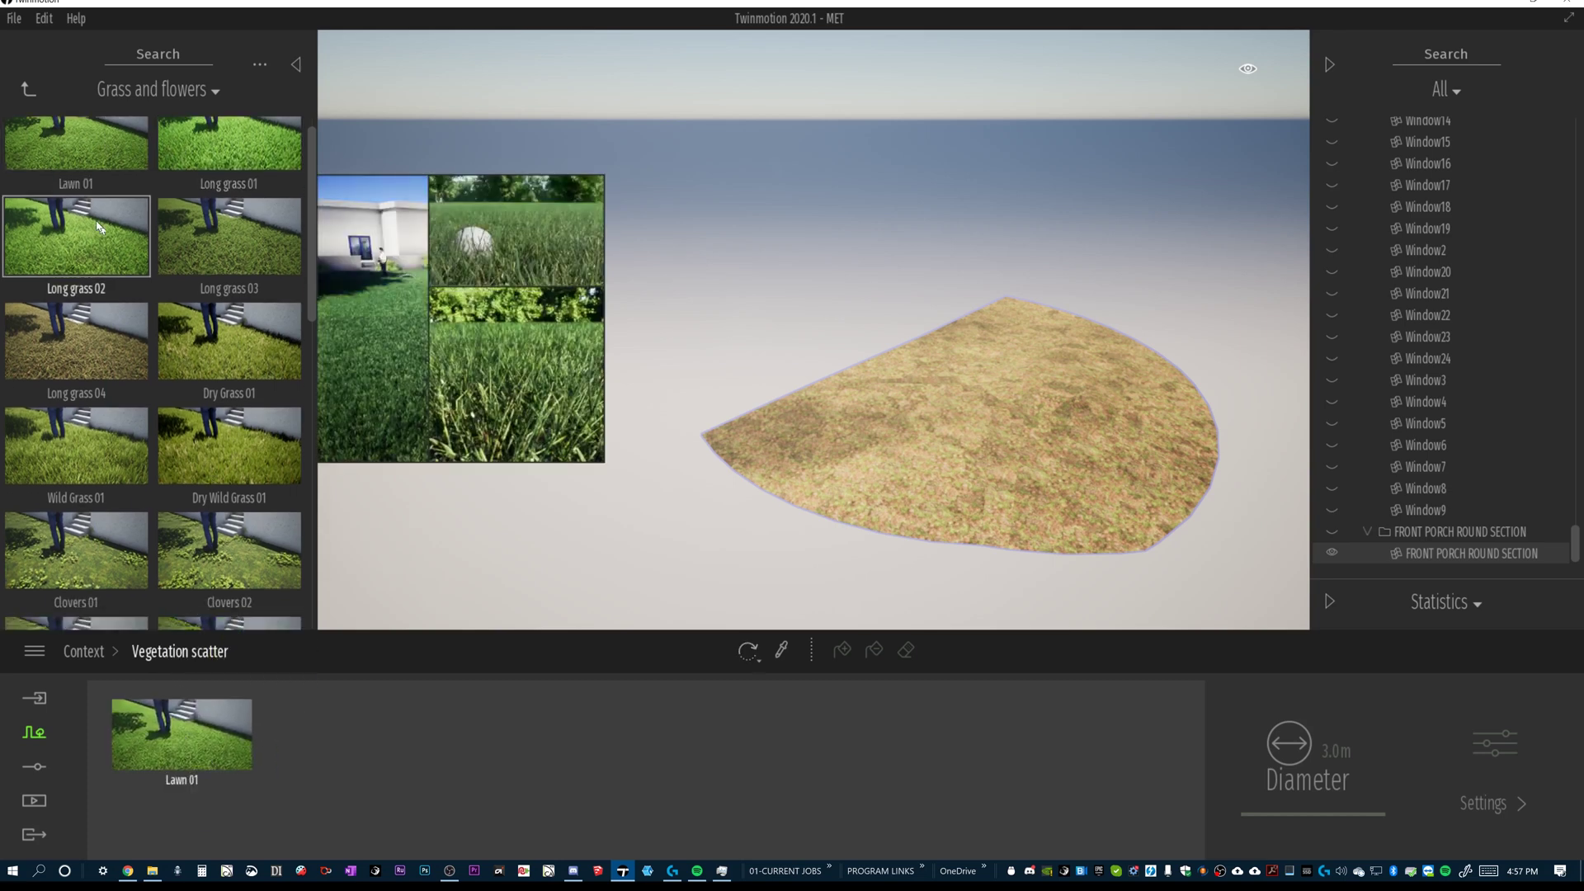
pyautogui.click(26, 92)
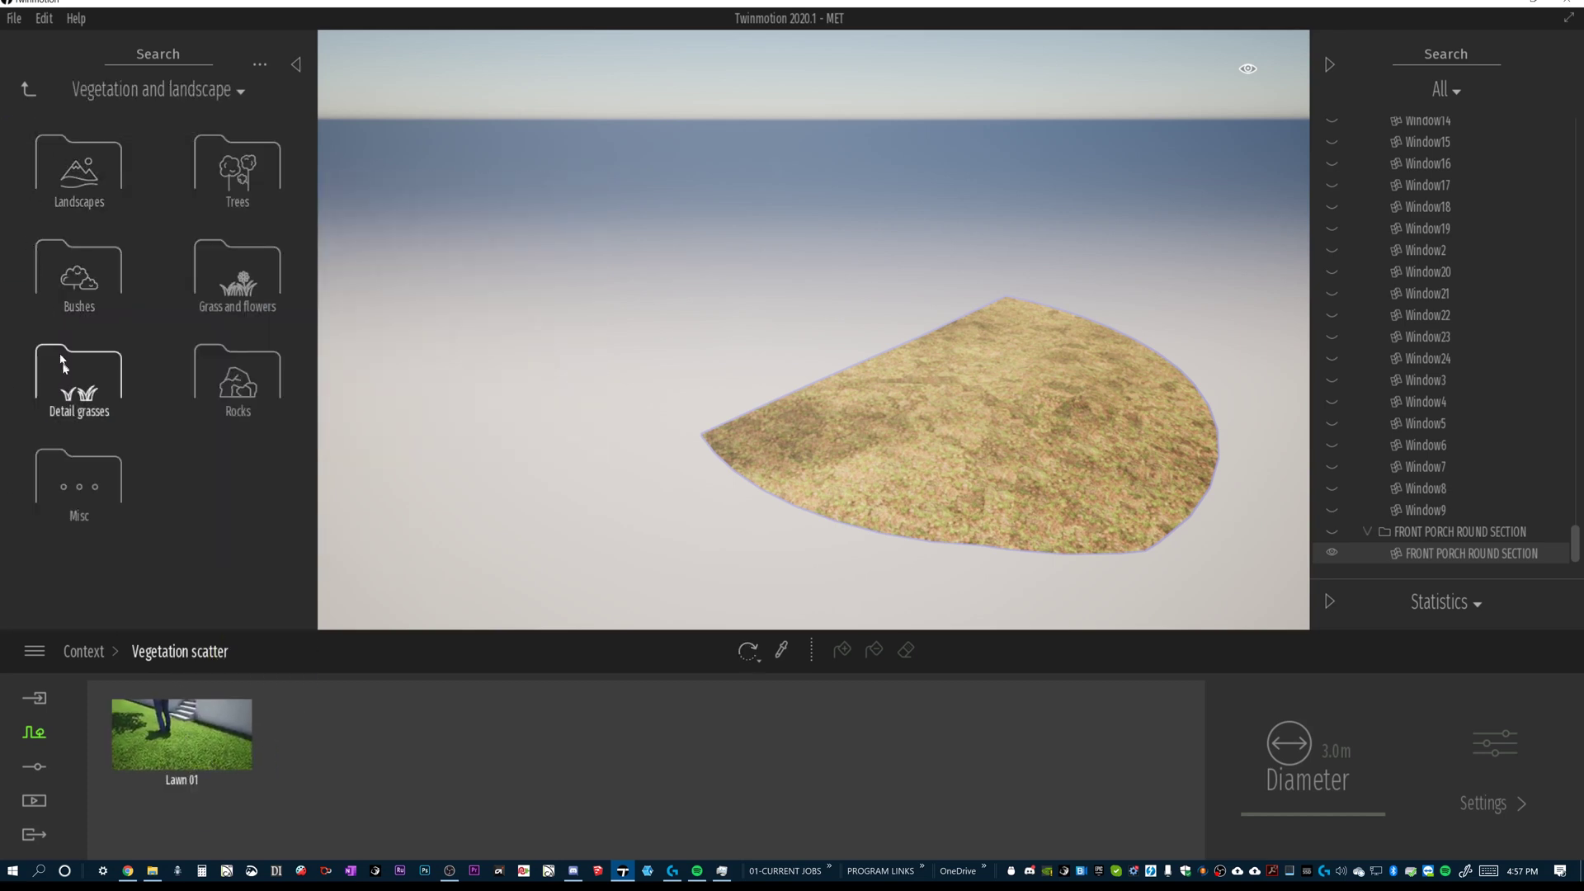
pyautogui.click(63, 368)
pyautogui.moveTo(79, 161); pyautogui.dragTo(325, 730)
pyautogui.click(28, 90)
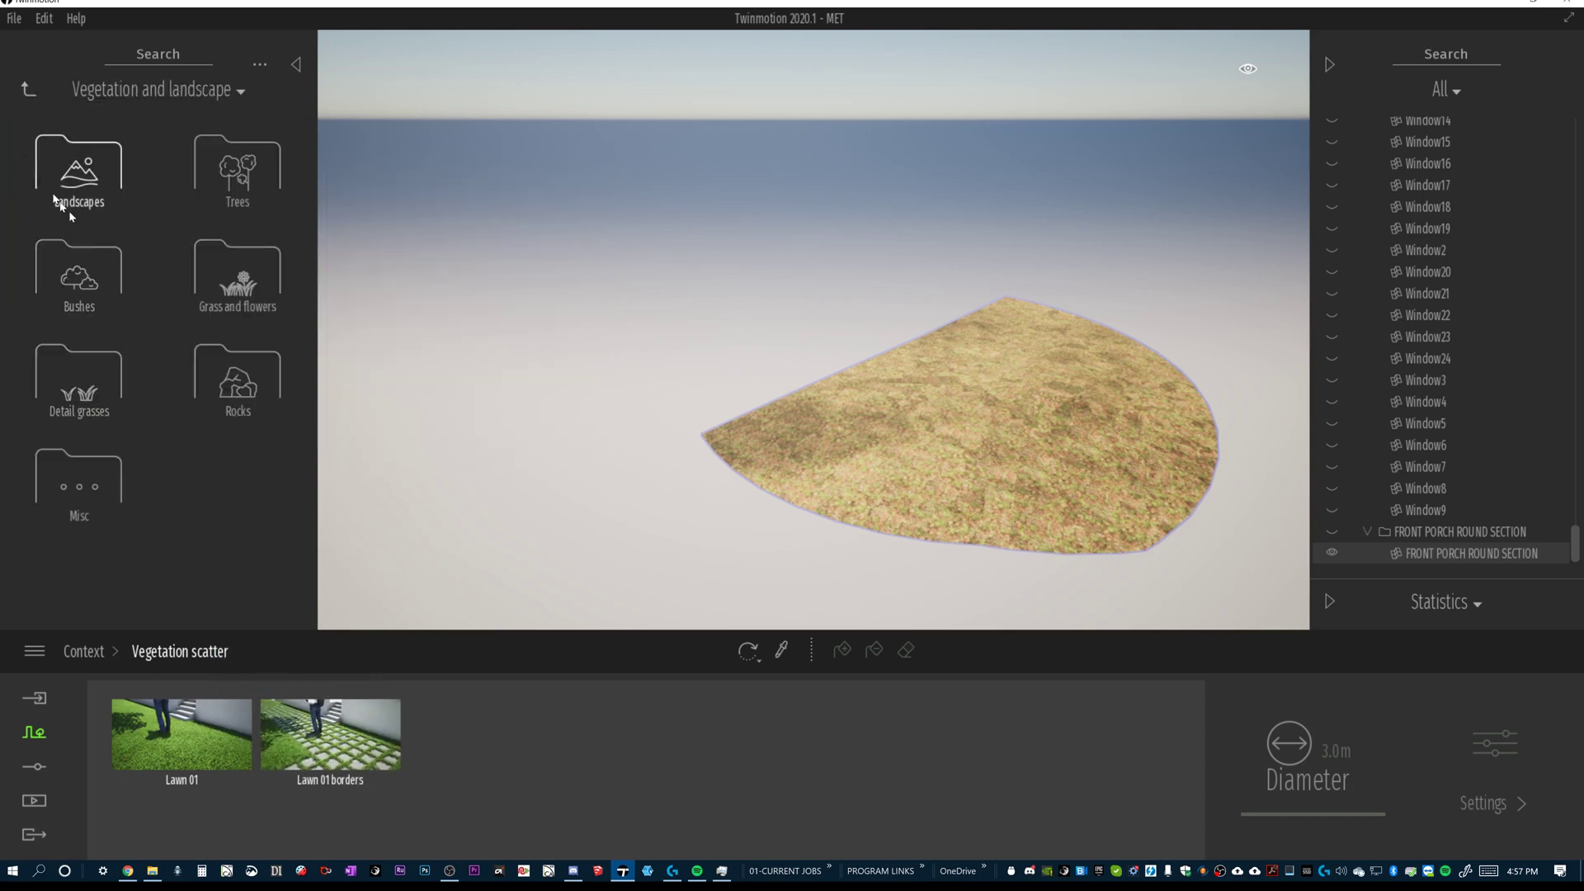
pyautogui.click(208, 286)
pyautogui.moveTo(229, 156); pyautogui.dragTo(513, 764)
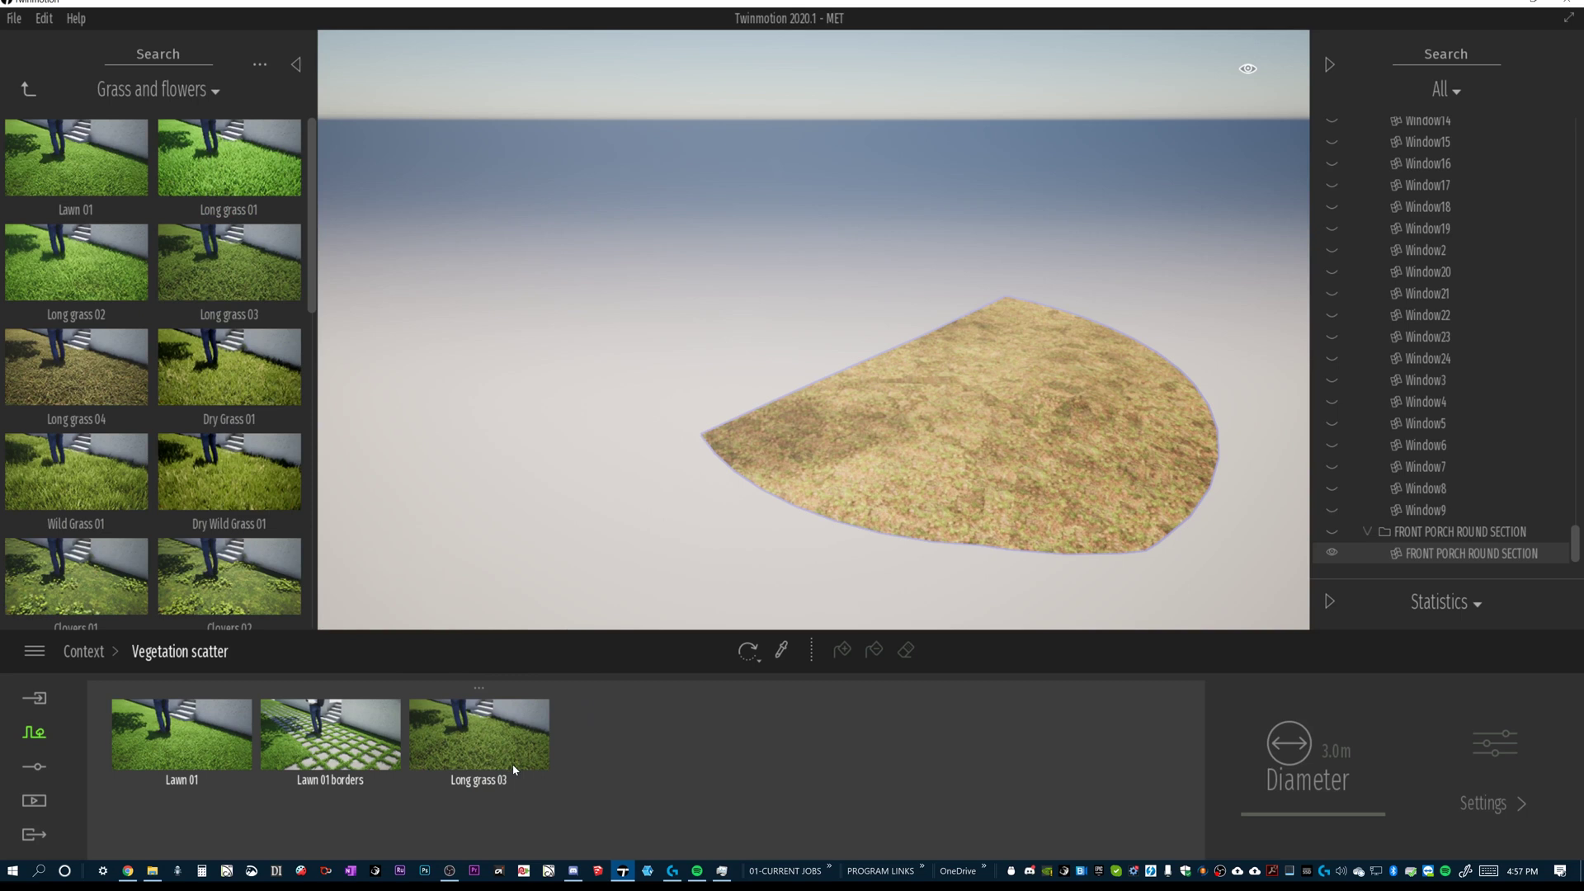
# Select Lawn 01 and Lawn 01 borders together and scatter them over the round terrain three times to build up density.
pyautogui.click(332, 760)
pyautogui.click(189, 755)
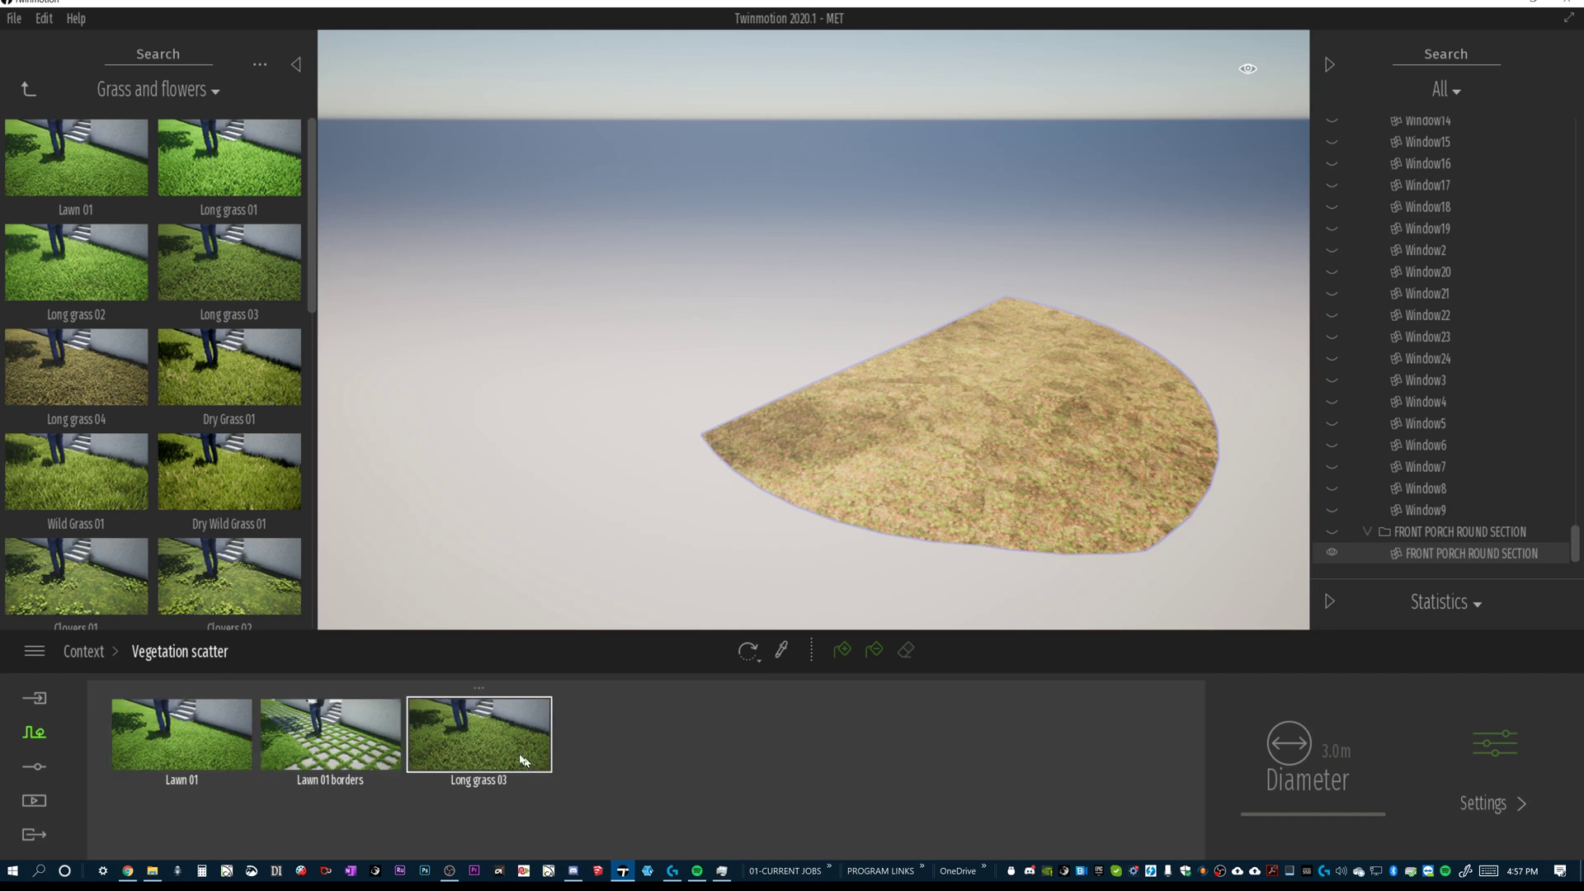
pyautogui.click(289, 817)
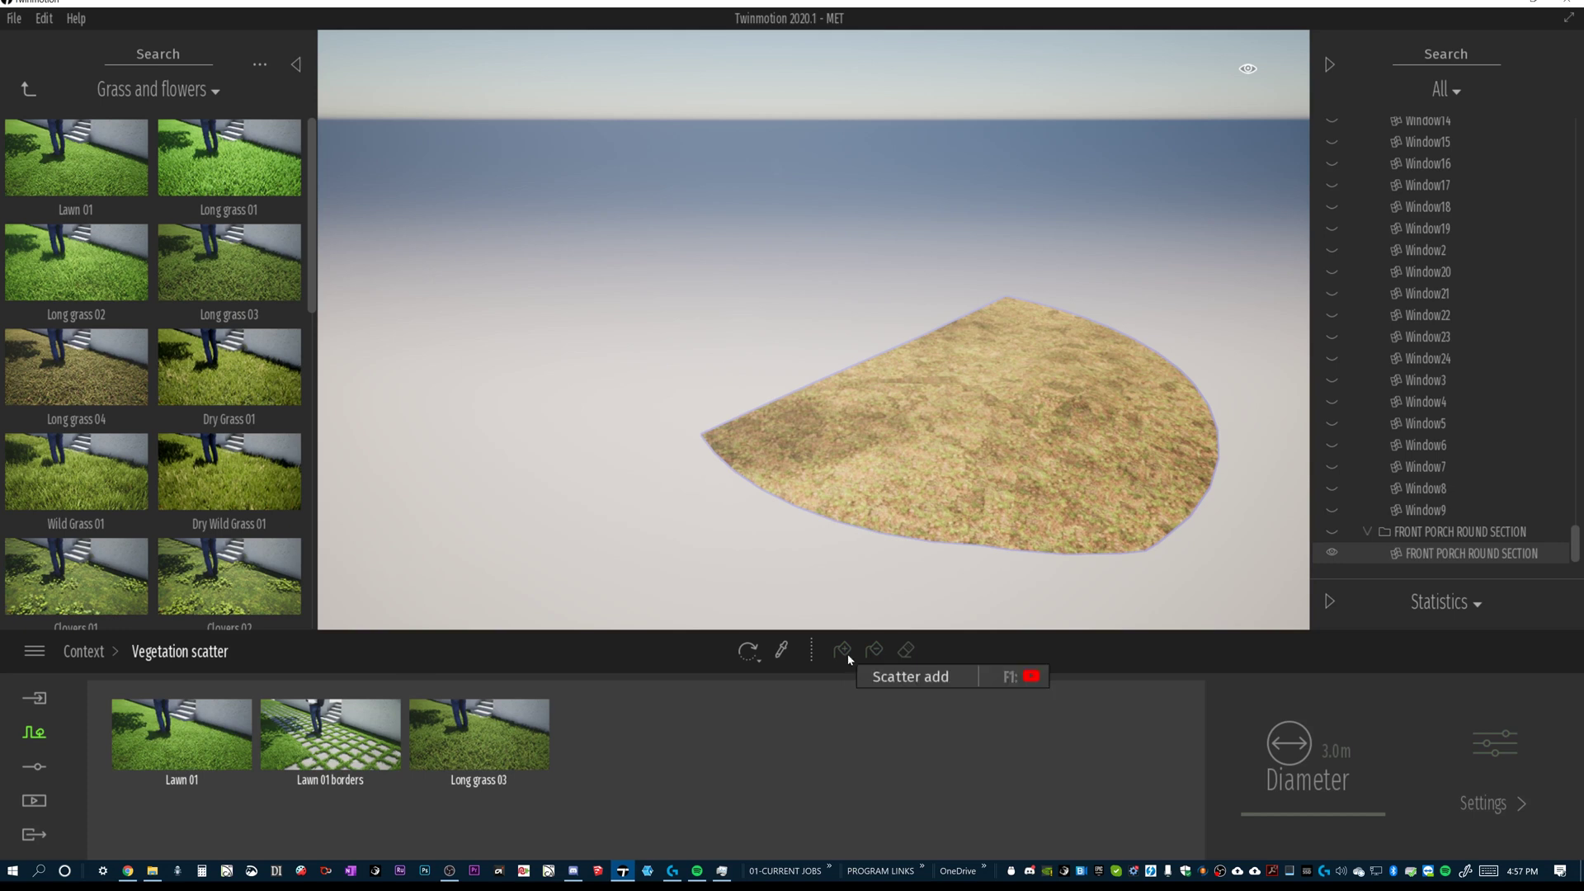
pyautogui.click(334, 741)
pyautogui.keyDown('ctrl'); pyautogui.click(188, 745); pyautogui.keyUp('ctrl')
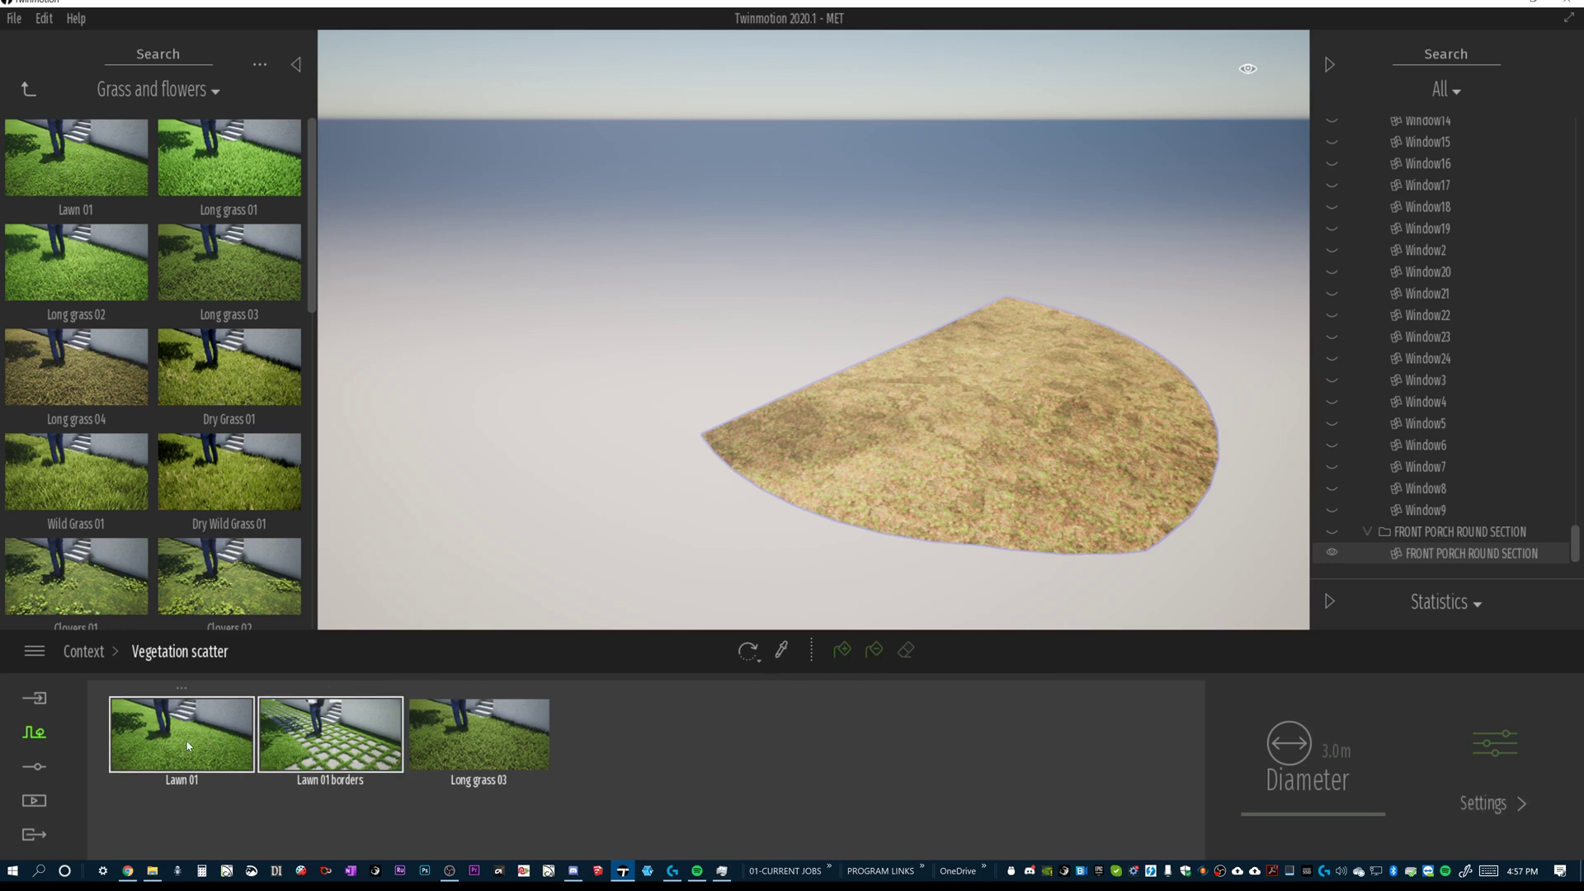
pyautogui.click(843, 650)
pyautogui.click(1008, 410)
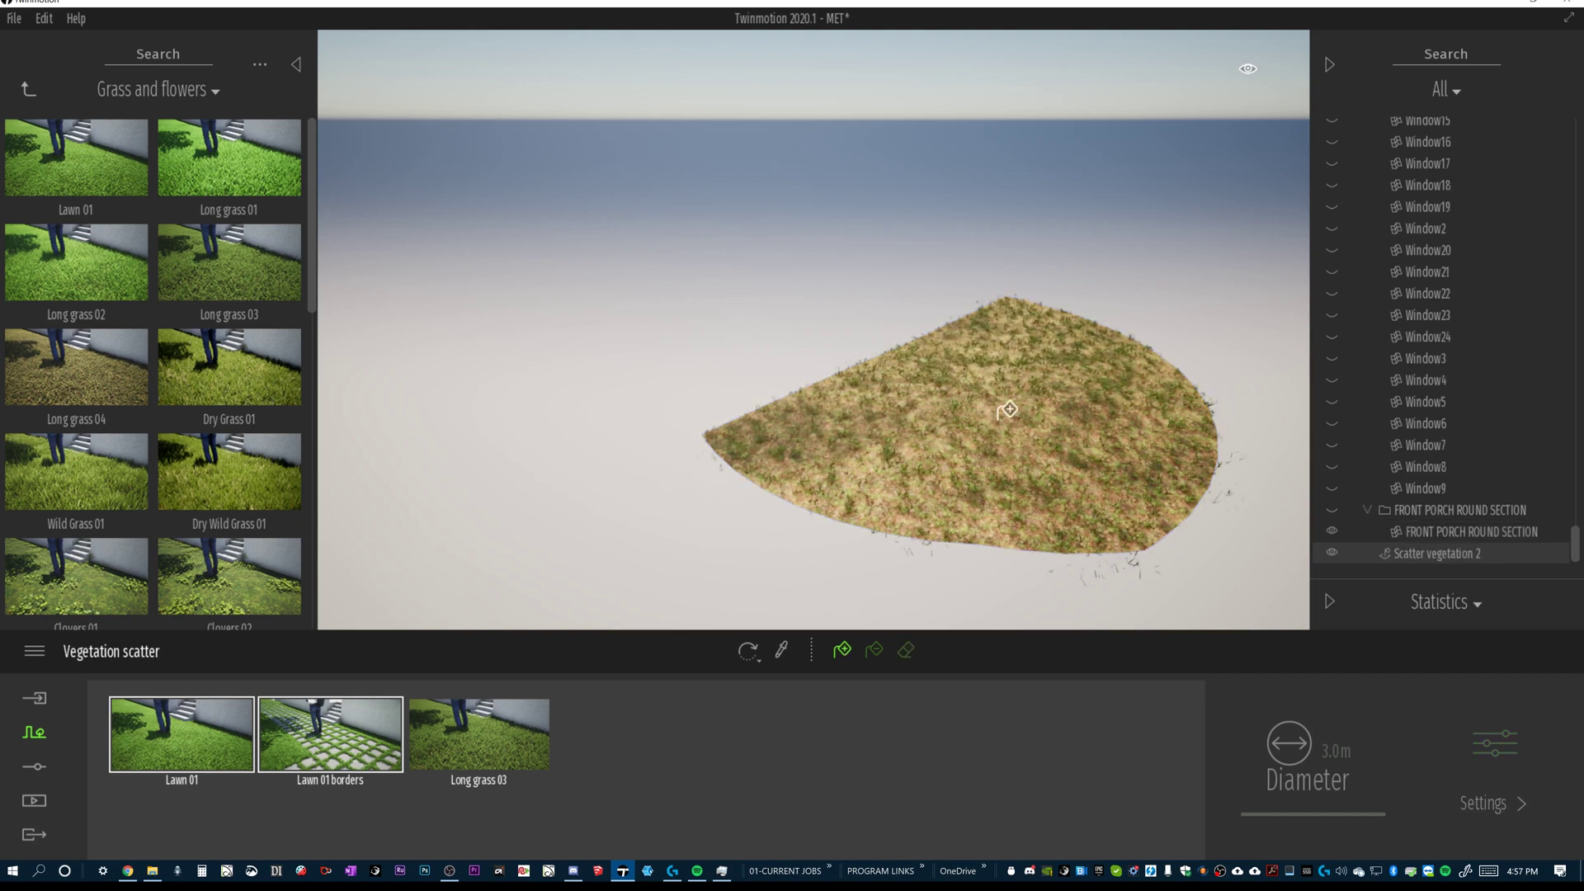
pyautogui.click(1007, 410)
pyautogui.click(1007, 410)
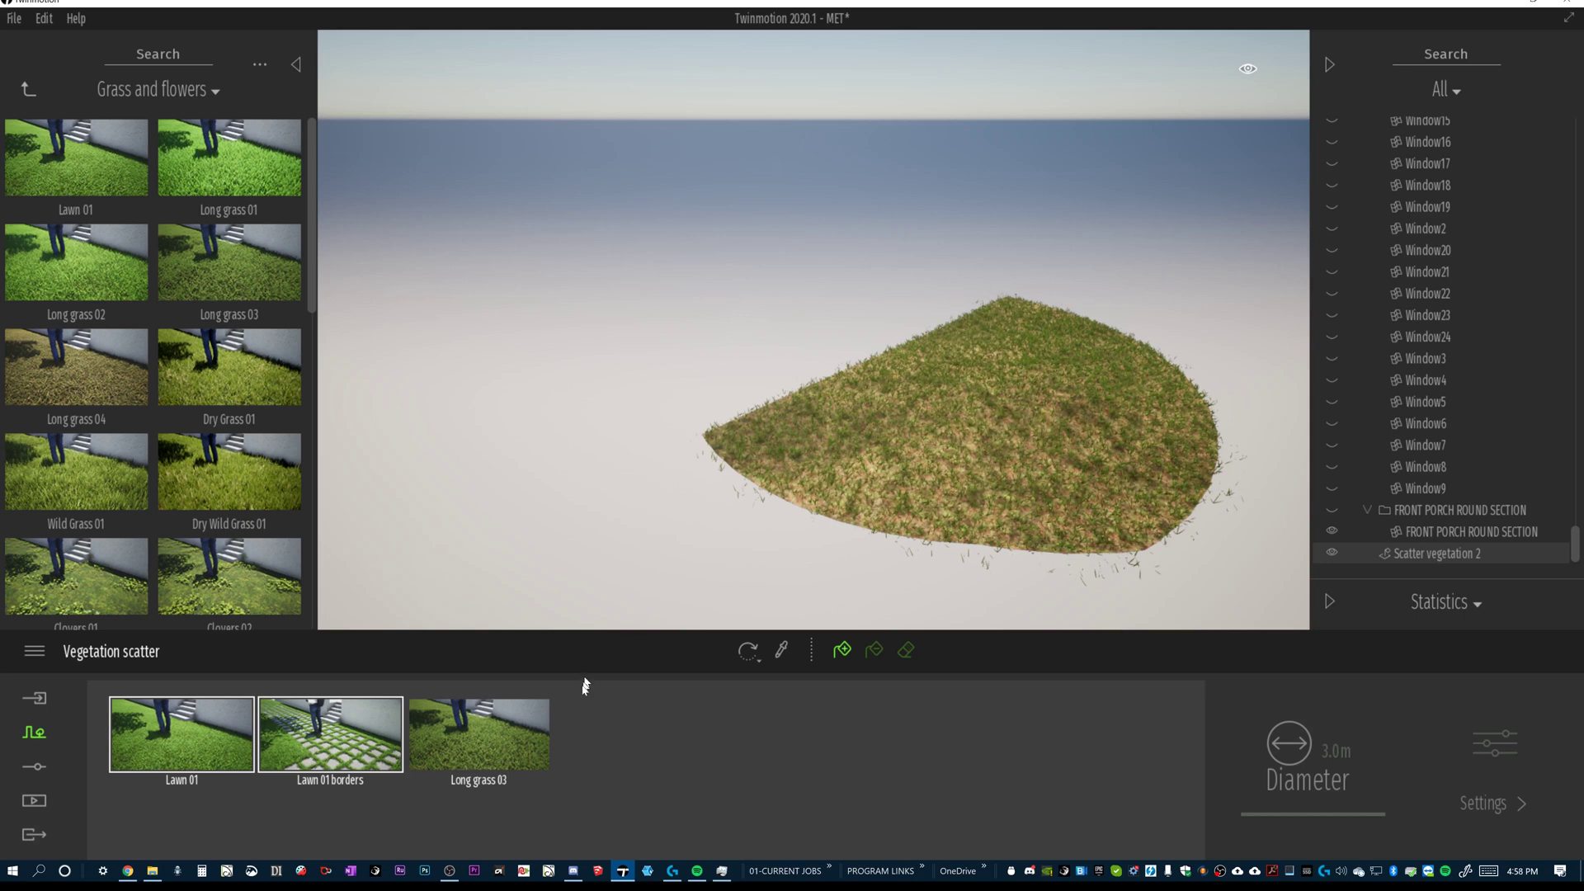
# Scatter Long grass 03 over the round terrain and set its size to 0%.
pyautogui.click(480, 760)
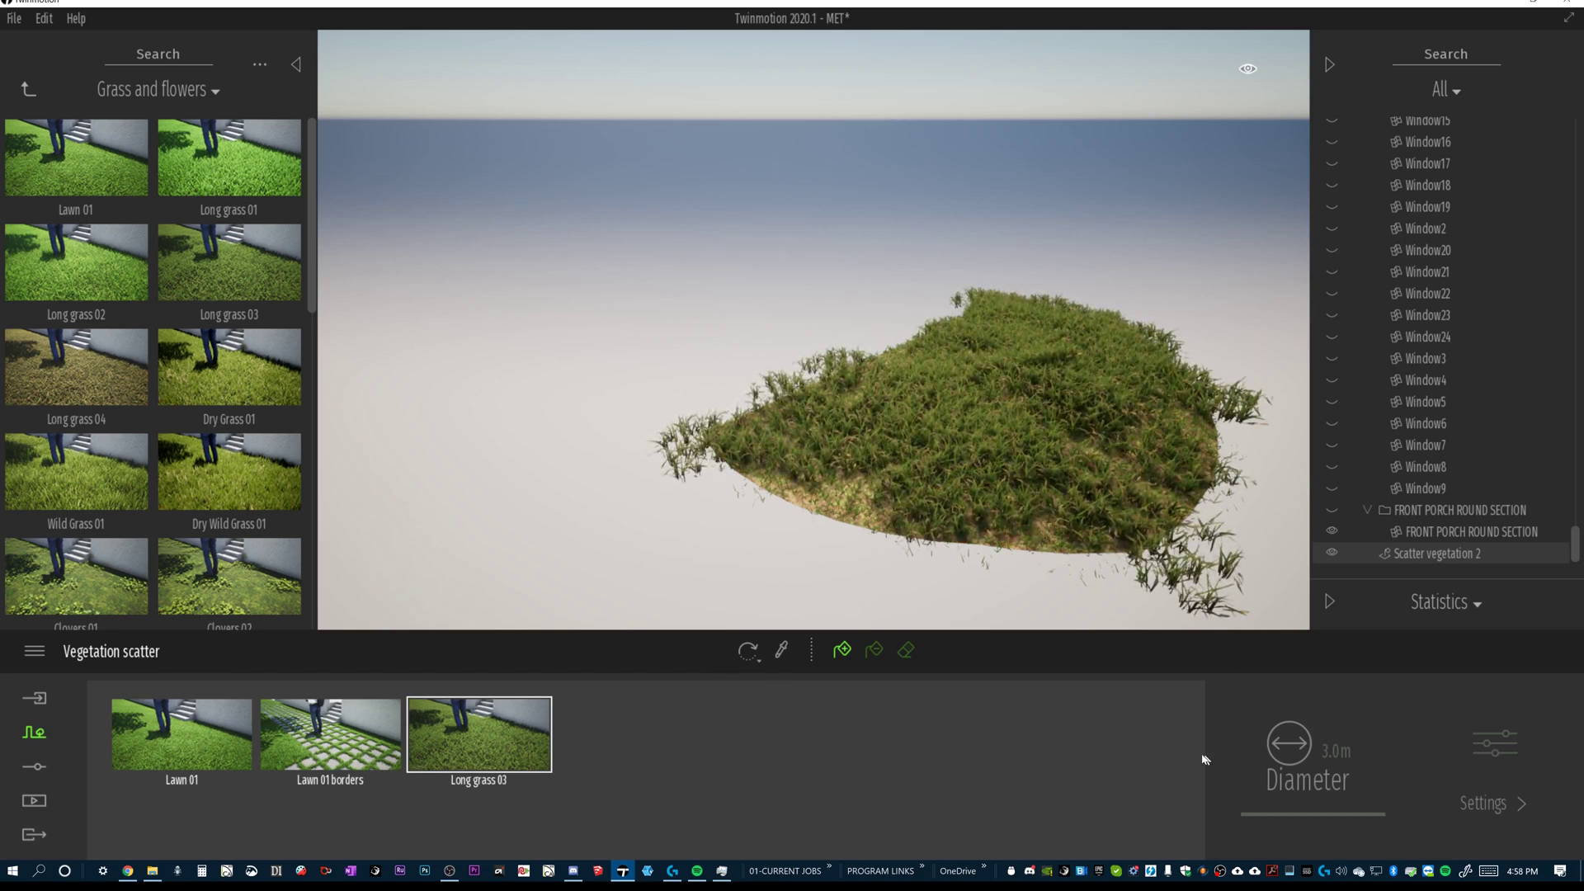
pyautogui.click(711, 745)
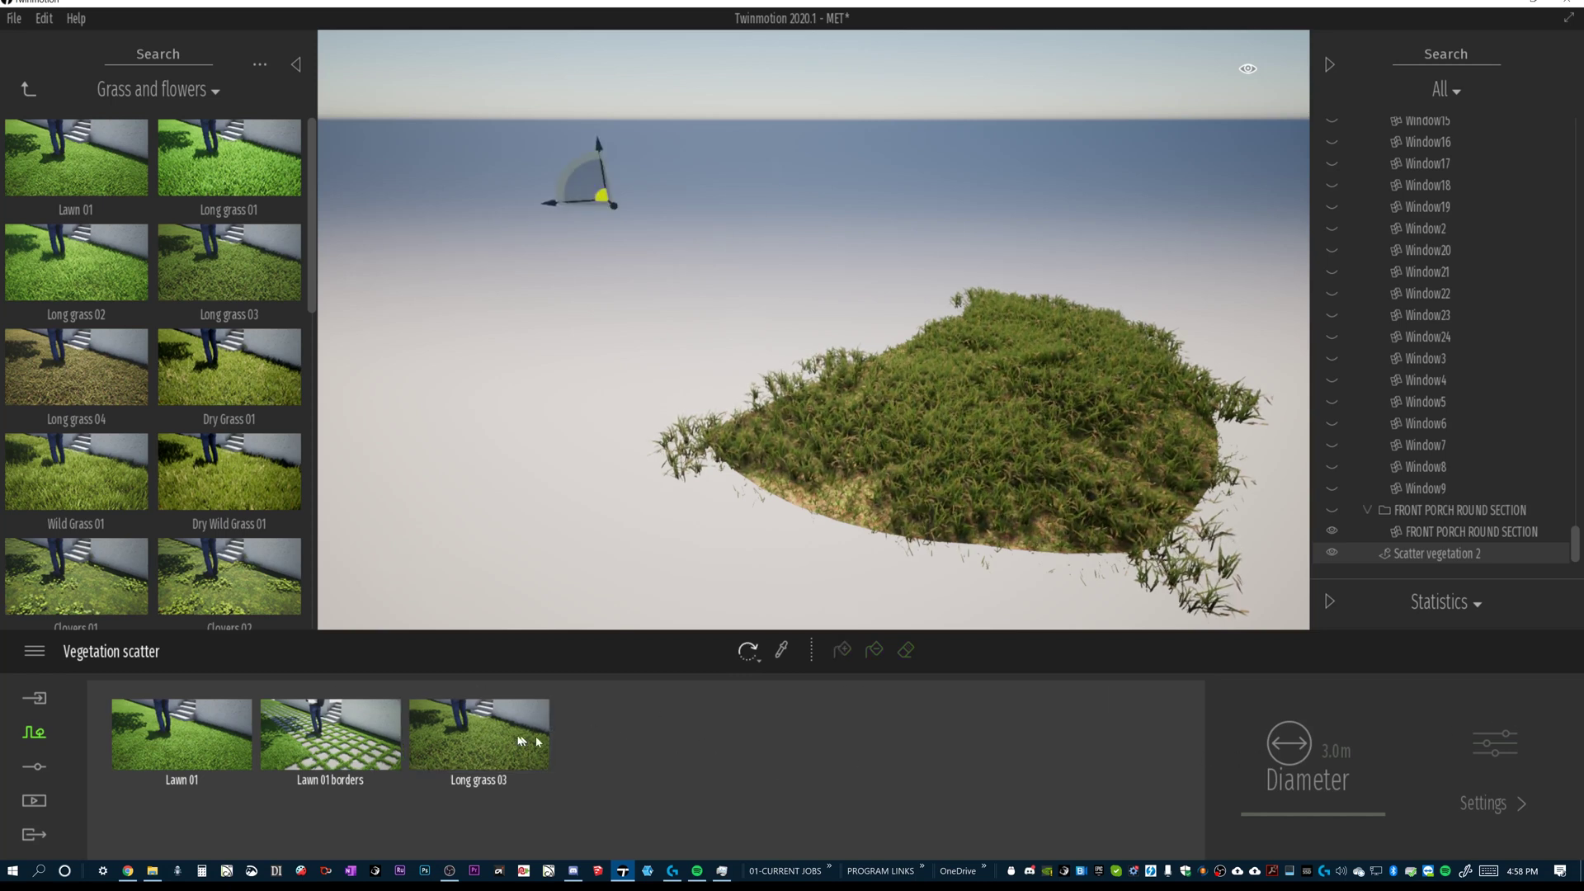
pyautogui.click(1486, 732)
pyautogui.moveTo(404, 761); pyautogui.dragTo(417, 834)
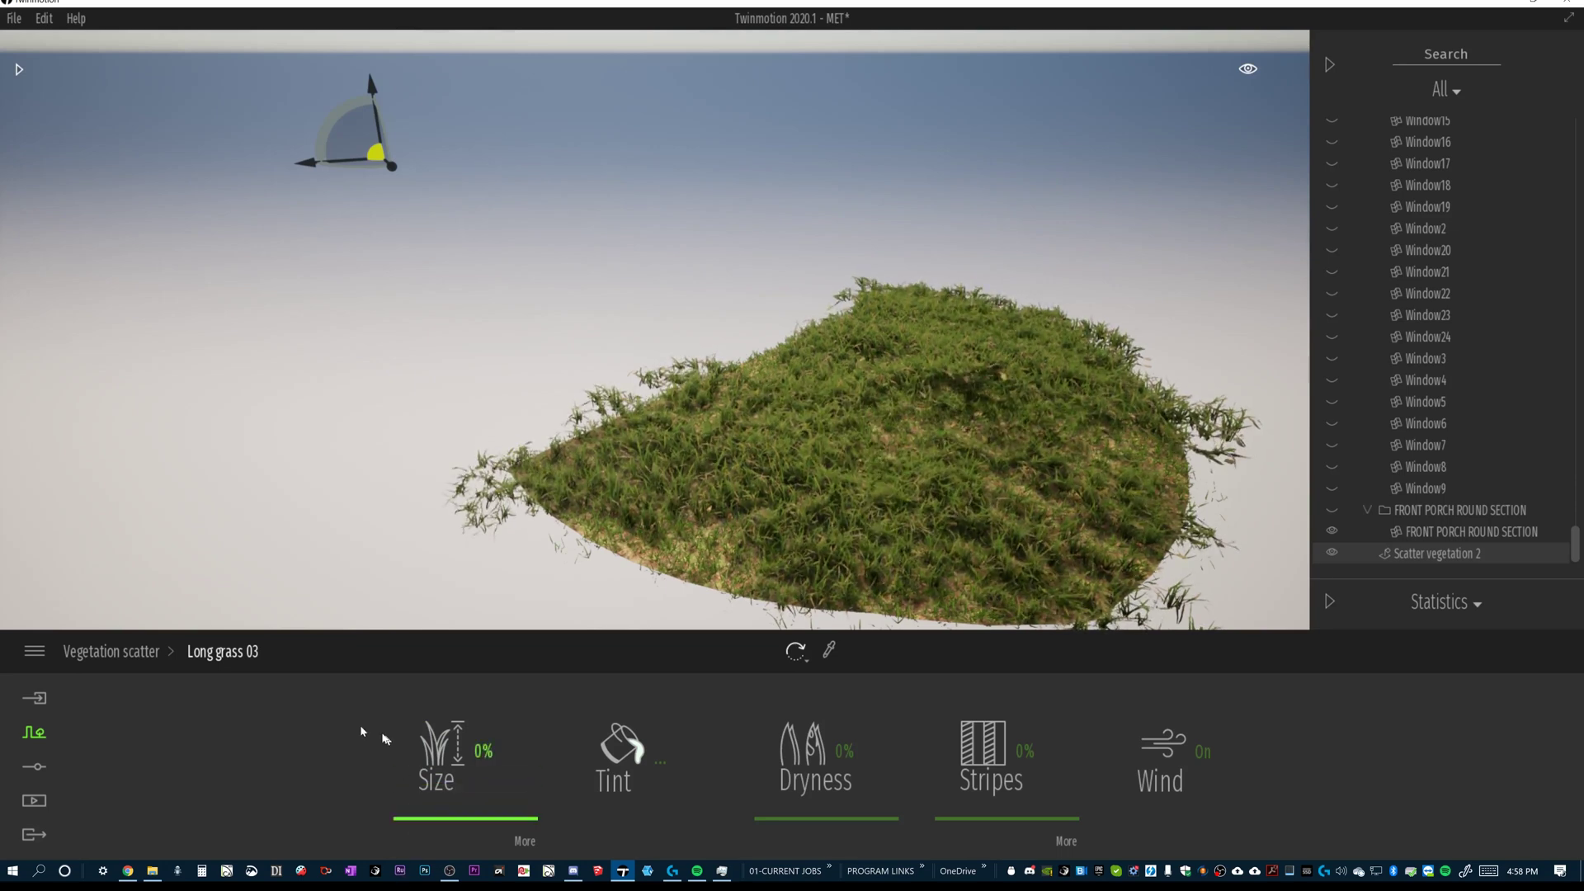
pyautogui.click(138, 657)
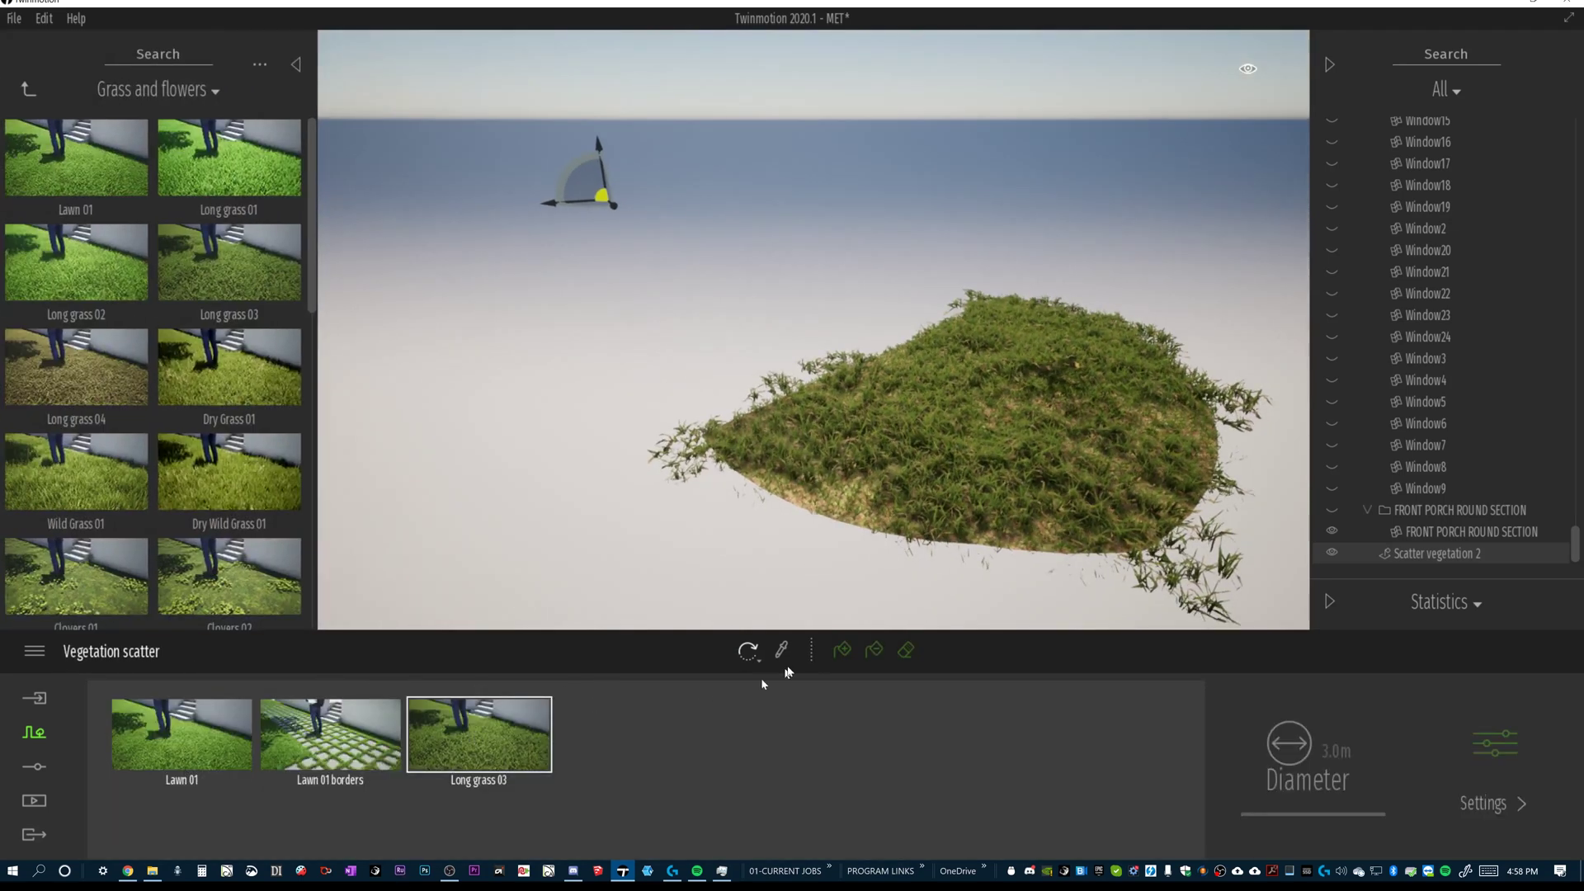
# Erase the Long grass 03 overhanging the round terrain's curved edge, using a 0.5 m eraser diameter.
pyautogui.click(875, 652)
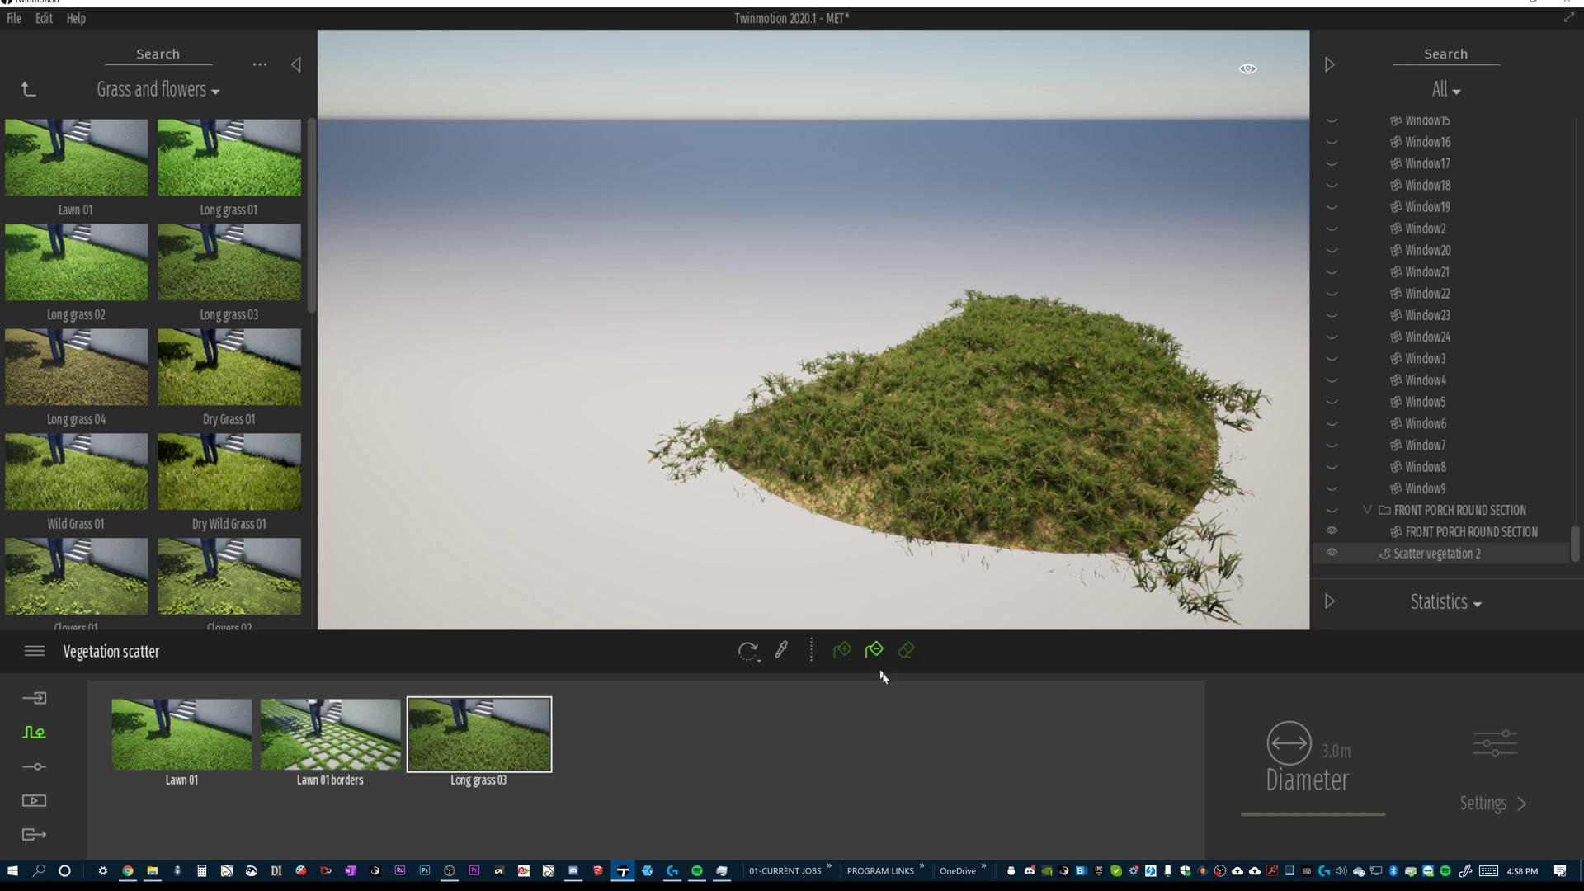
pyautogui.click(900, 654)
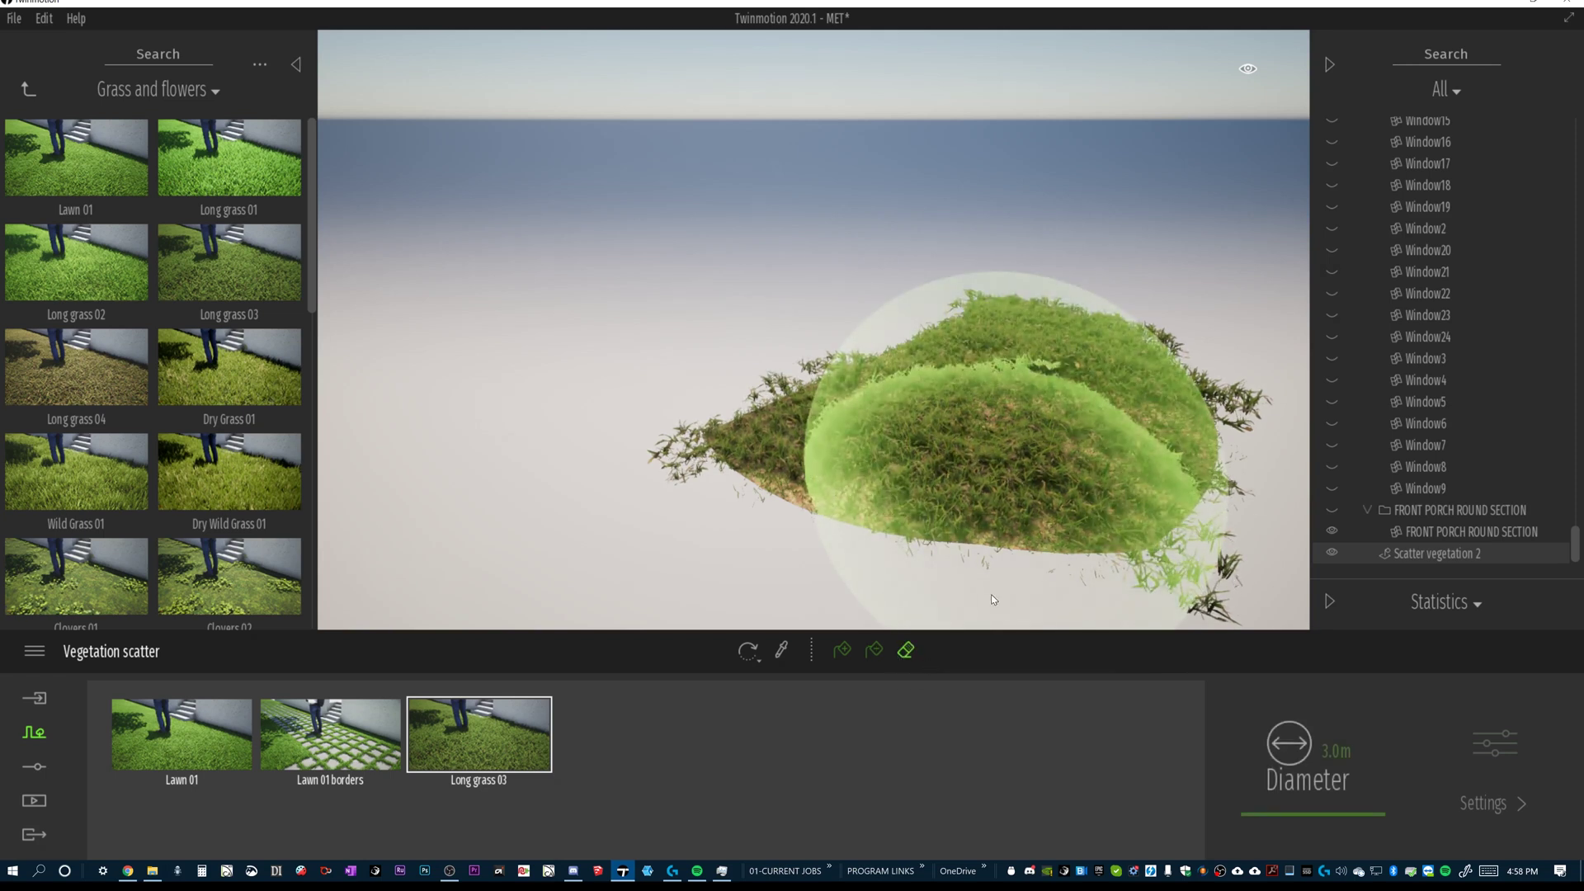
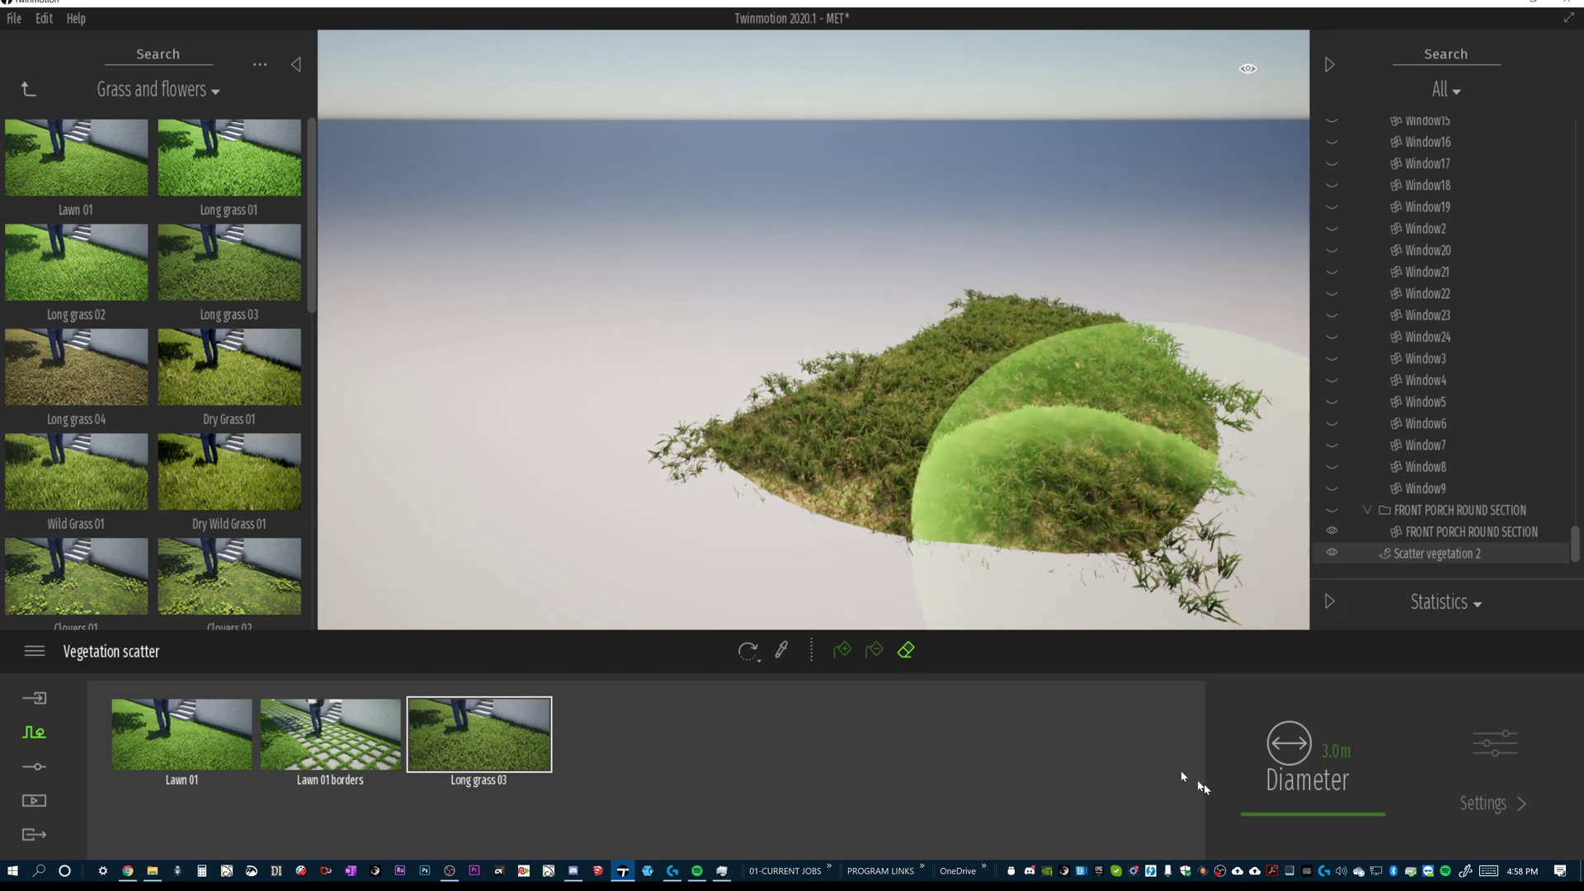
pyautogui.click(1337, 751)
pyautogui.write('.5')
pyautogui.press('Return')
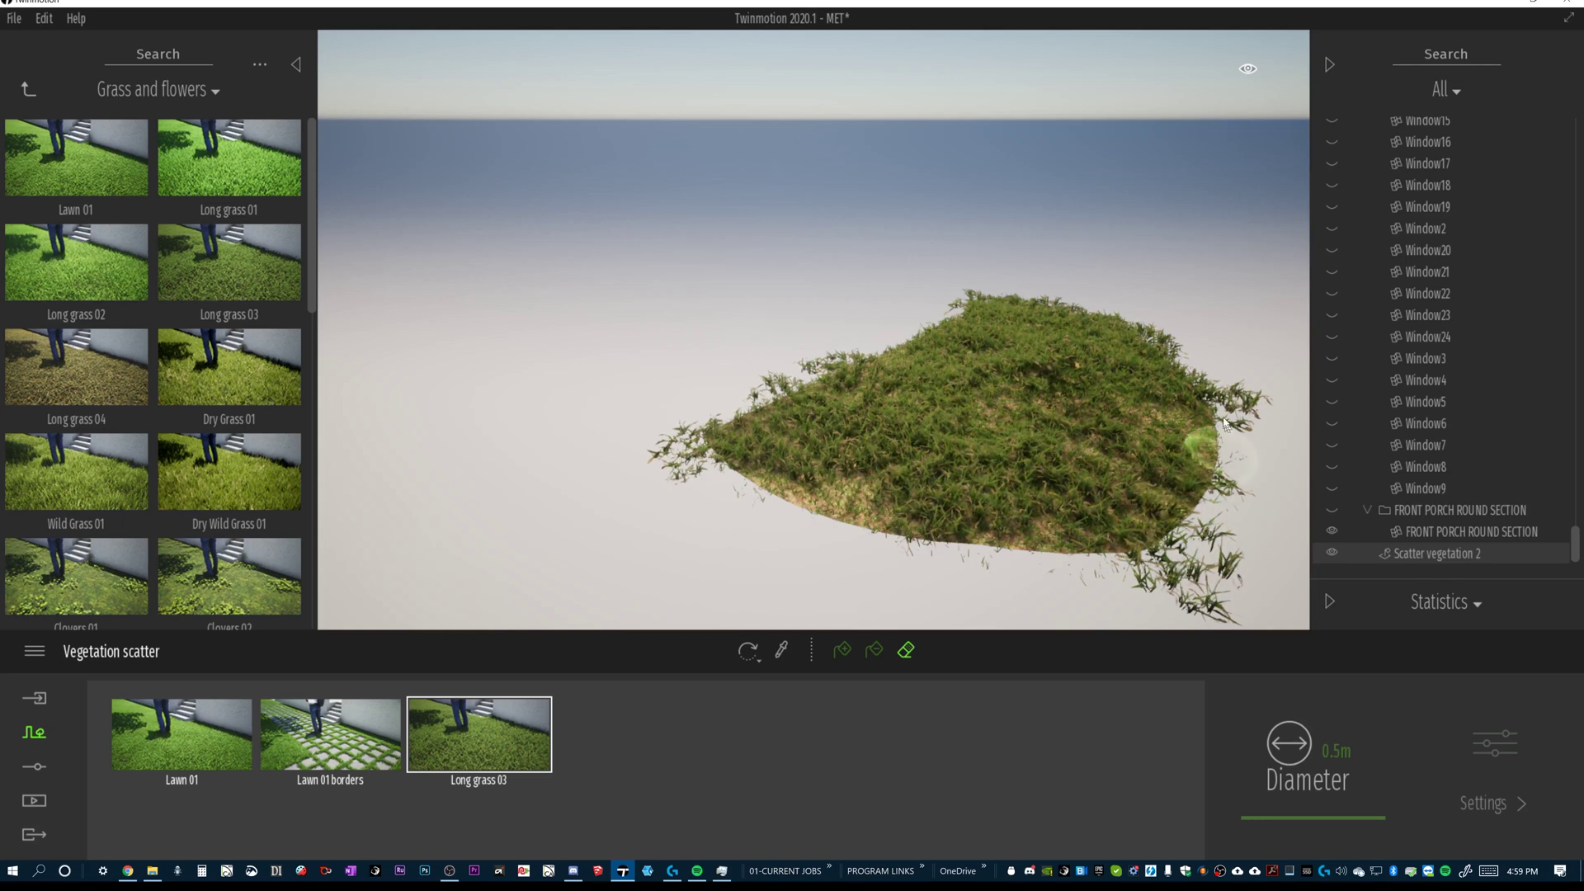
pyautogui.moveTo(1220, 436)
pyautogui.mouseDown()
pyautogui.moveTo(1199, 385)
pyautogui.moveTo(1200, 462)
pyautogui.moveTo(1159, 545)
pyautogui.moveTo(908, 548)
pyautogui.mouseUp()
pyautogui.moveTo(730, 468); pyautogui.dragTo(716, 448)
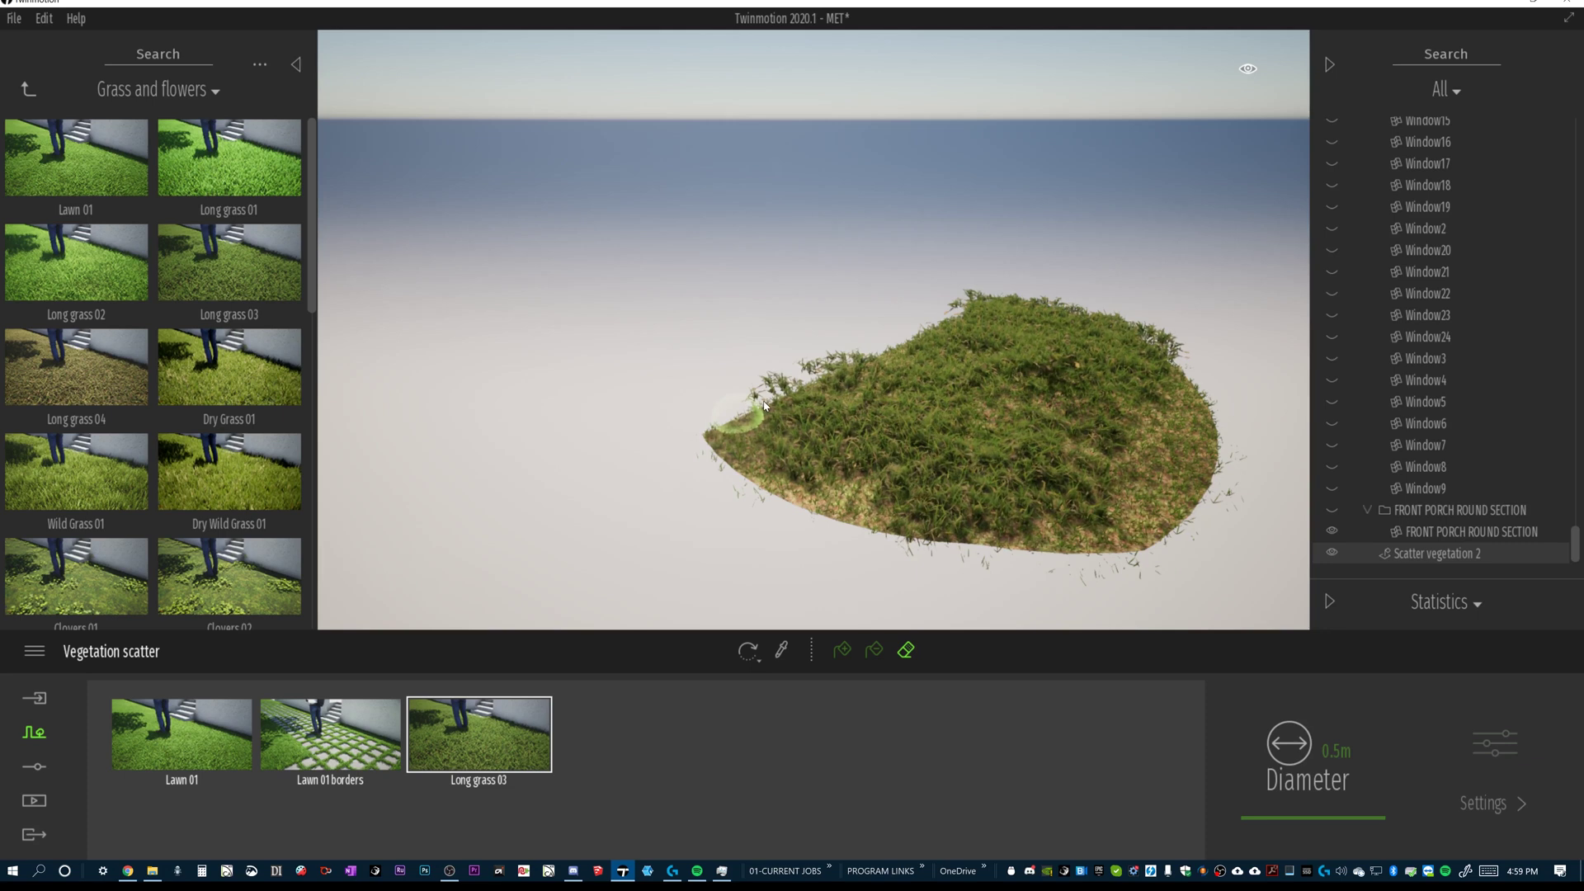
# Erase the Long grass 03 clumps sticking out along the terrain's straight edge.
pyautogui.moveTo(804, 338); pyautogui.dragTo(912, 334, button='right')
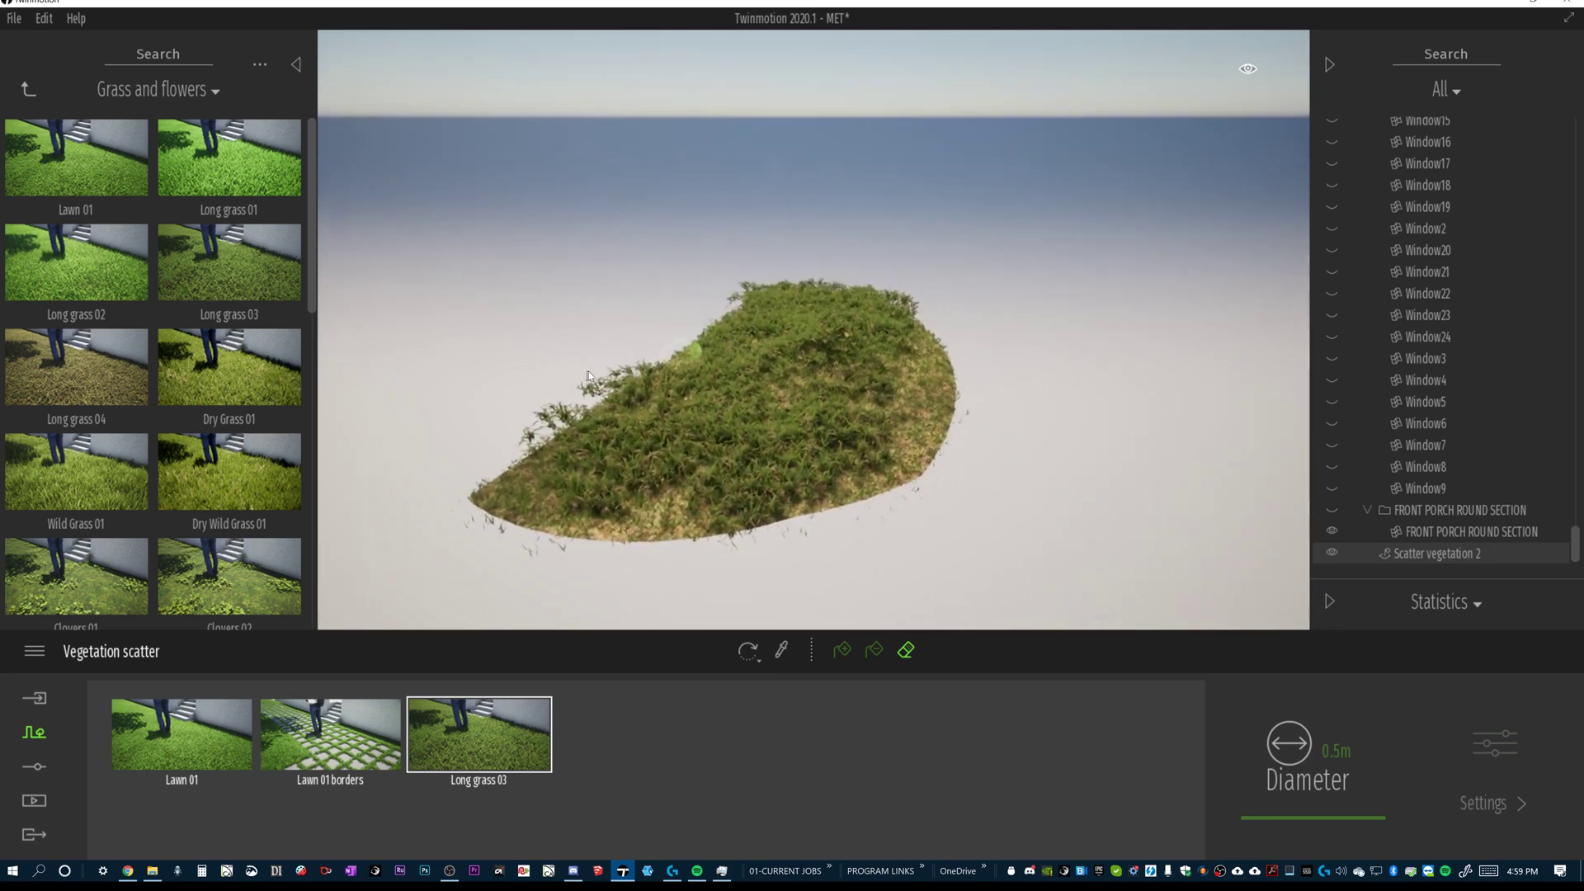
pyautogui.scroll(-5, 685, 354)
pyautogui.scroll(5, 817, 223)
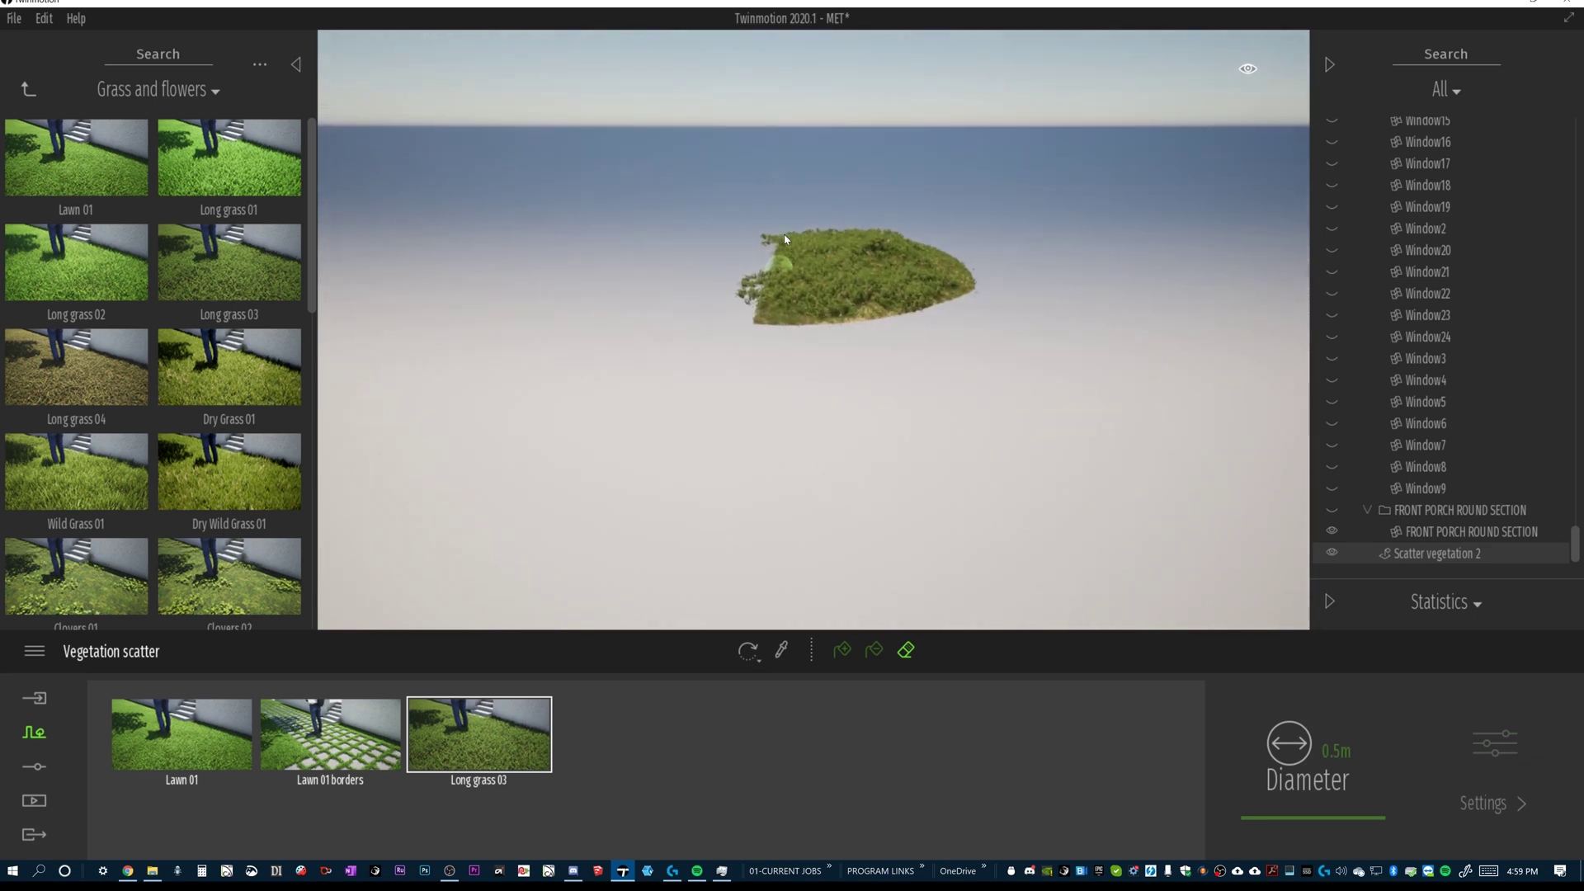
pyautogui.moveTo(780, 175); pyautogui.dragTo(788, 183, button='right')
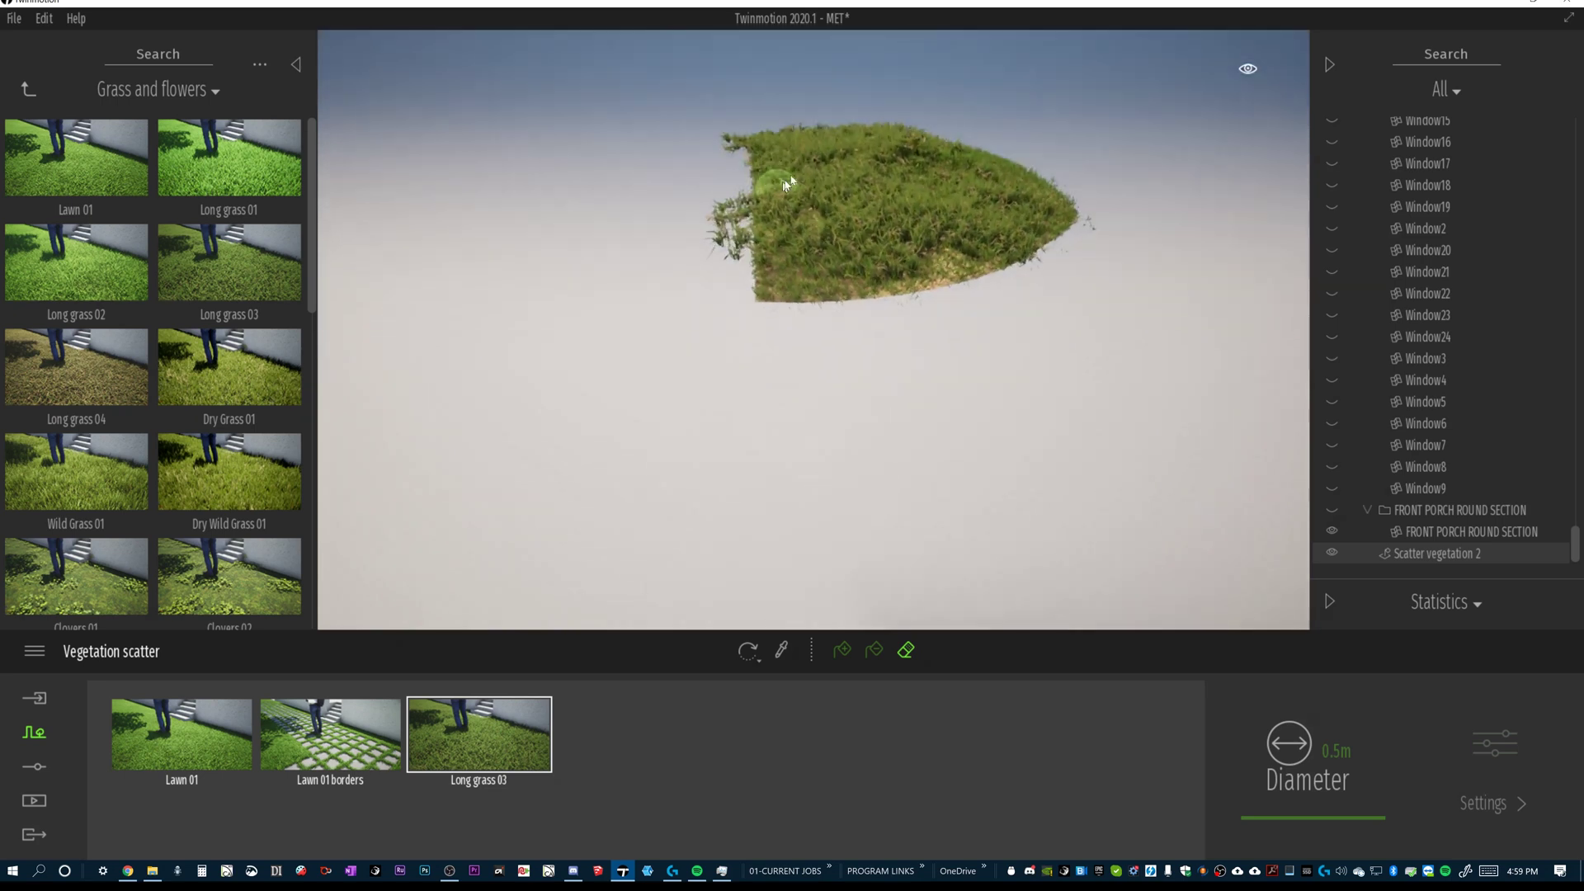
pyautogui.keyDown('shift'); pyautogui.moveTo(821, 149); pyautogui.dragTo(823, 175, button='middle'); pyautogui.keyUp('shift')
pyautogui.scroll(4, 787, 111)
pyautogui.moveTo(782, 63)
pyautogui.keyDown('shift'); pyautogui.mouseDown(button='middle')
pyautogui.moveTo(776, 91)
pyautogui.moveTo(770, 60)
pyautogui.mouseUp(button='middle'); pyautogui.keyUp('shift')
pyautogui.scroll(-4, 776, 91)
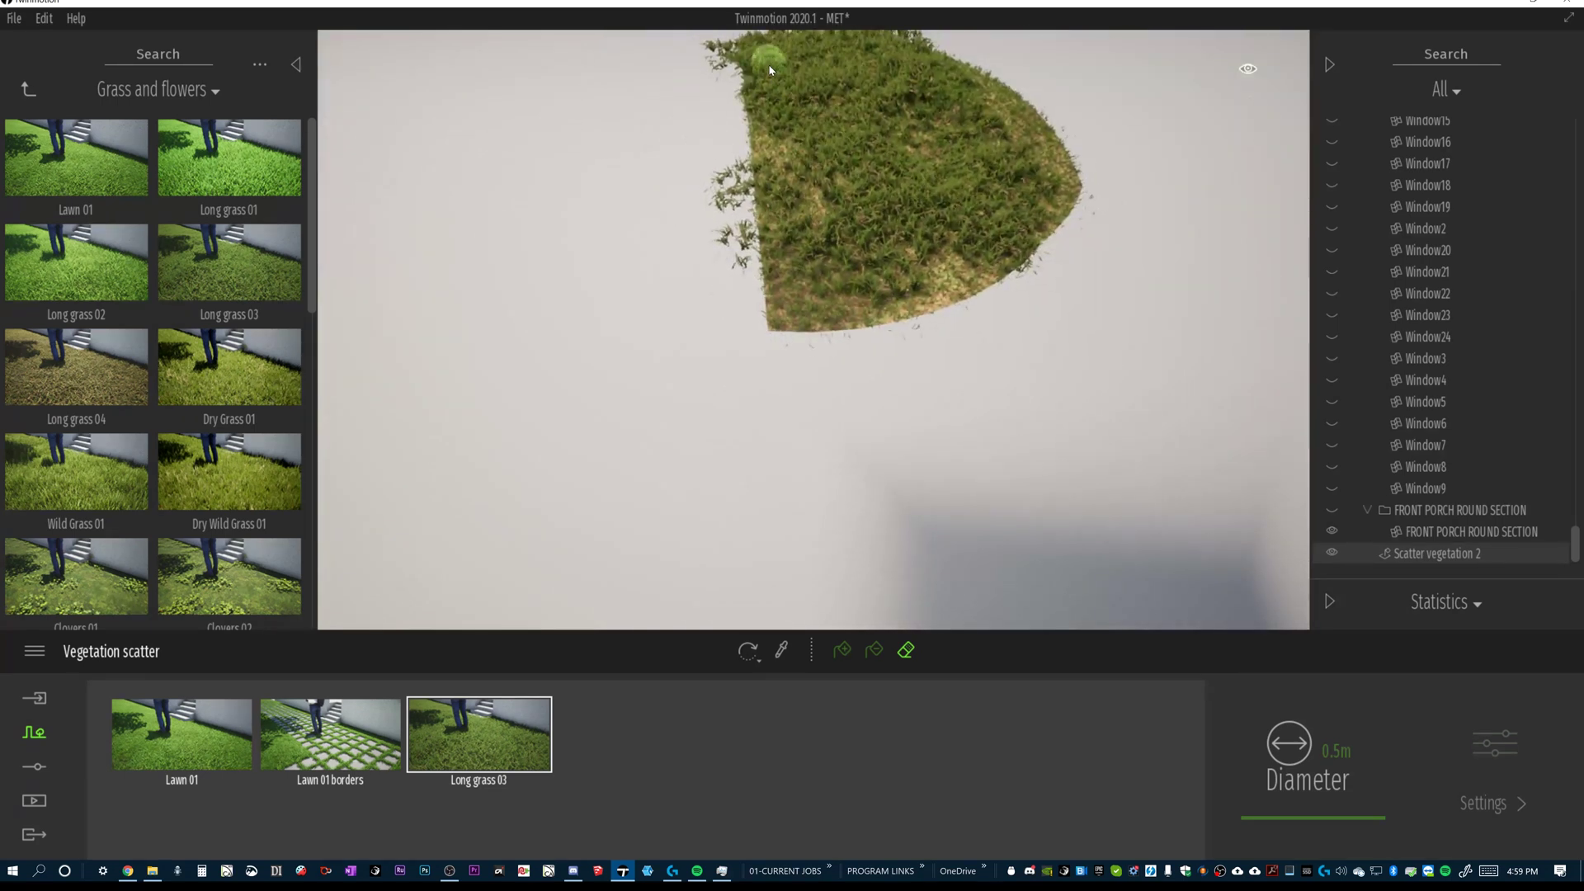
pyautogui.moveTo(755, 245); pyautogui.dragTo(741, 158)
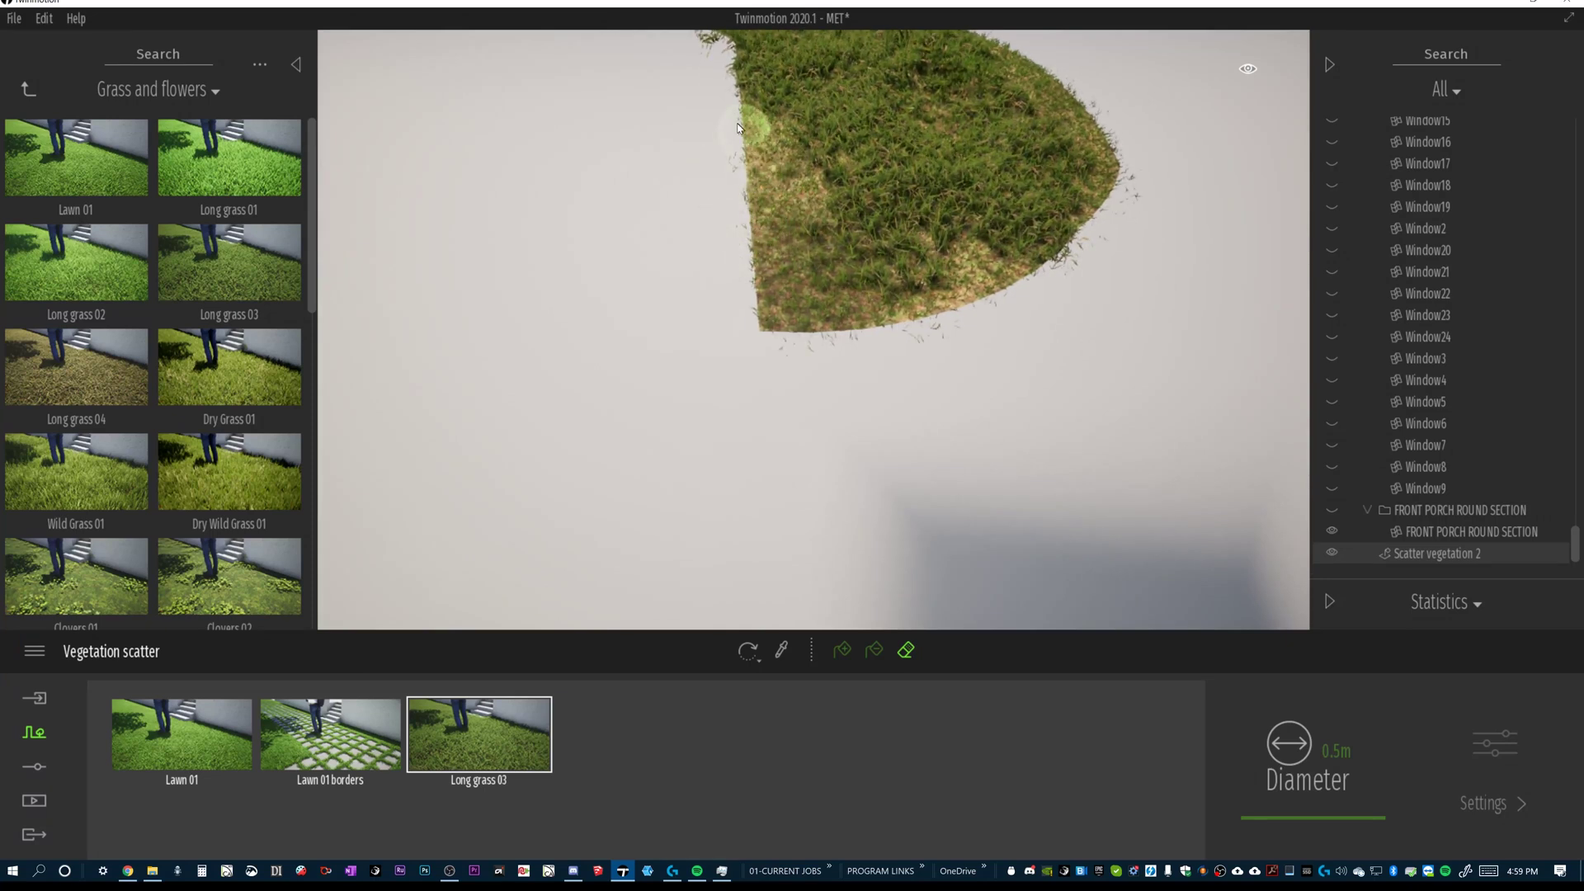
# Erase the remaining overhanging Long grass 03 at the terrain's far corner and along the adjoining curved edge.
pyautogui.scroll(3, 794, 122)
pyautogui.moveTo(799, 122); pyautogui.dragTo(749, 132, button='right')
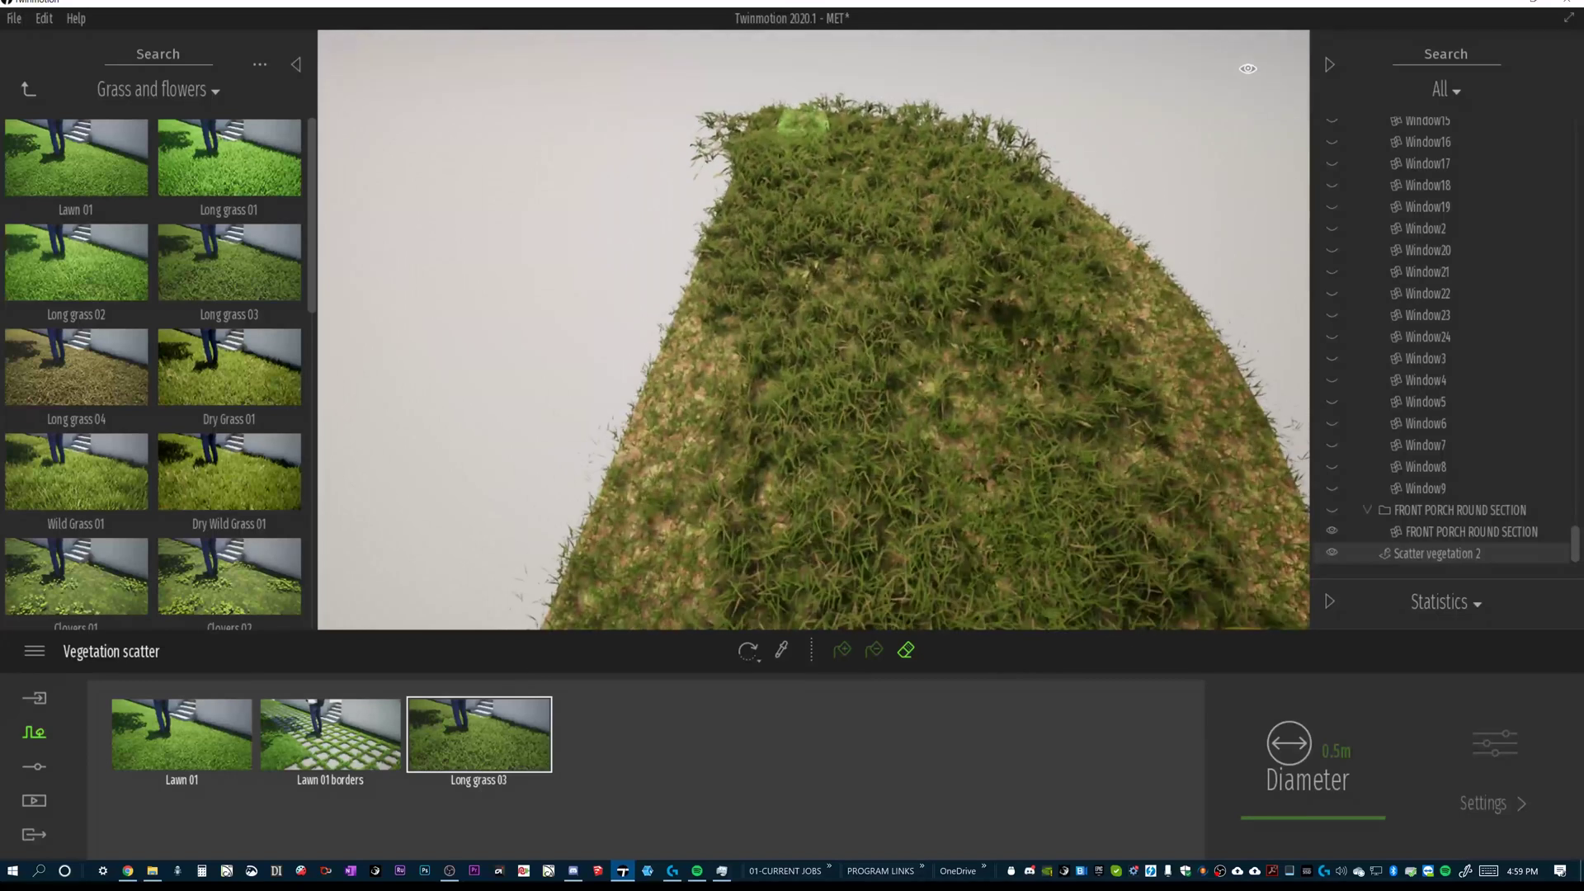
pyautogui.moveTo(727, 179); pyautogui.dragTo(747, 142)
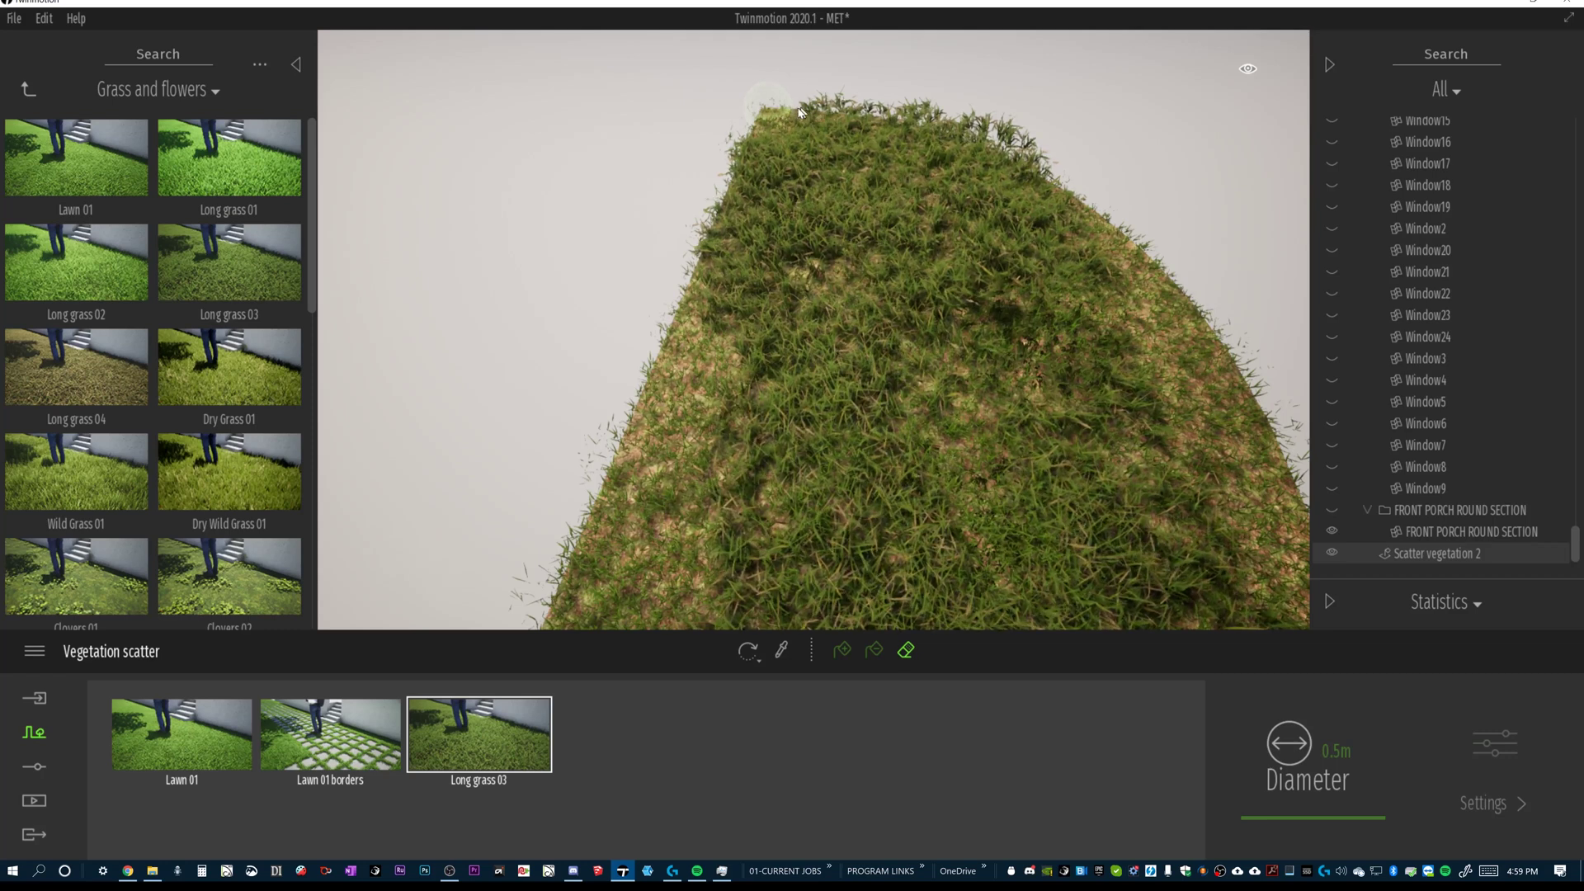
pyautogui.moveTo(805, 118)
pyautogui.mouseDown()
pyautogui.moveTo(916, 123)
pyautogui.moveTo(913, 138)
pyautogui.moveTo(1032, 167)
pyautogui.moveTo(1185, 311)
pyautogui.moveTo(1098, 350)
pyautogui.mouseUp()
pyautogui.scroll(-8, 1097, 351)
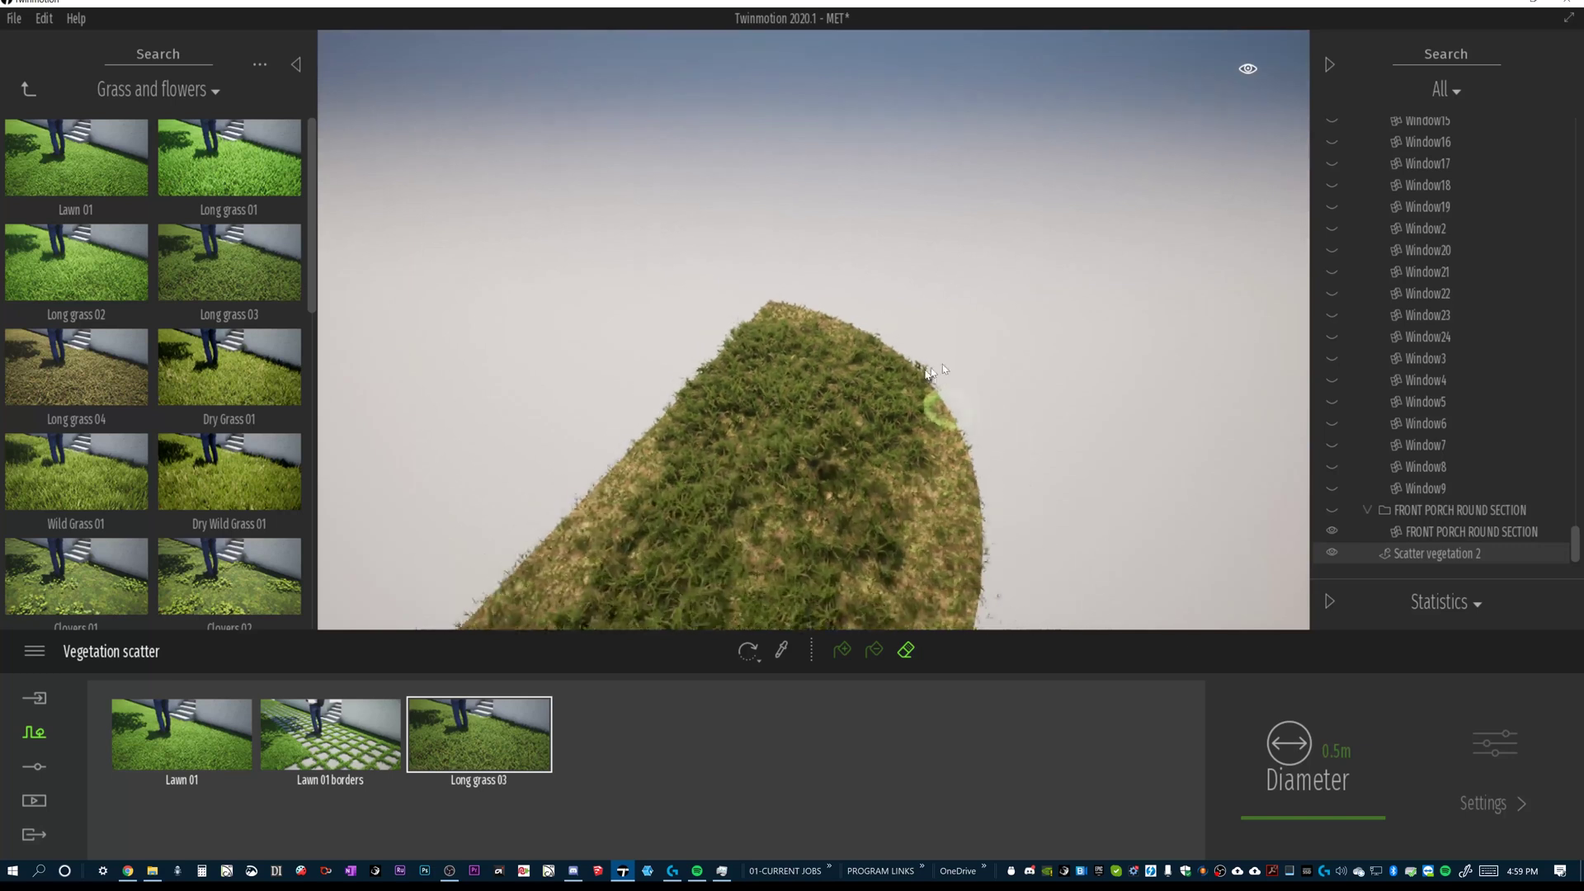
pyautogui.moveTo(773, 425); pyautogui.dragTo(652, 462, button='right')
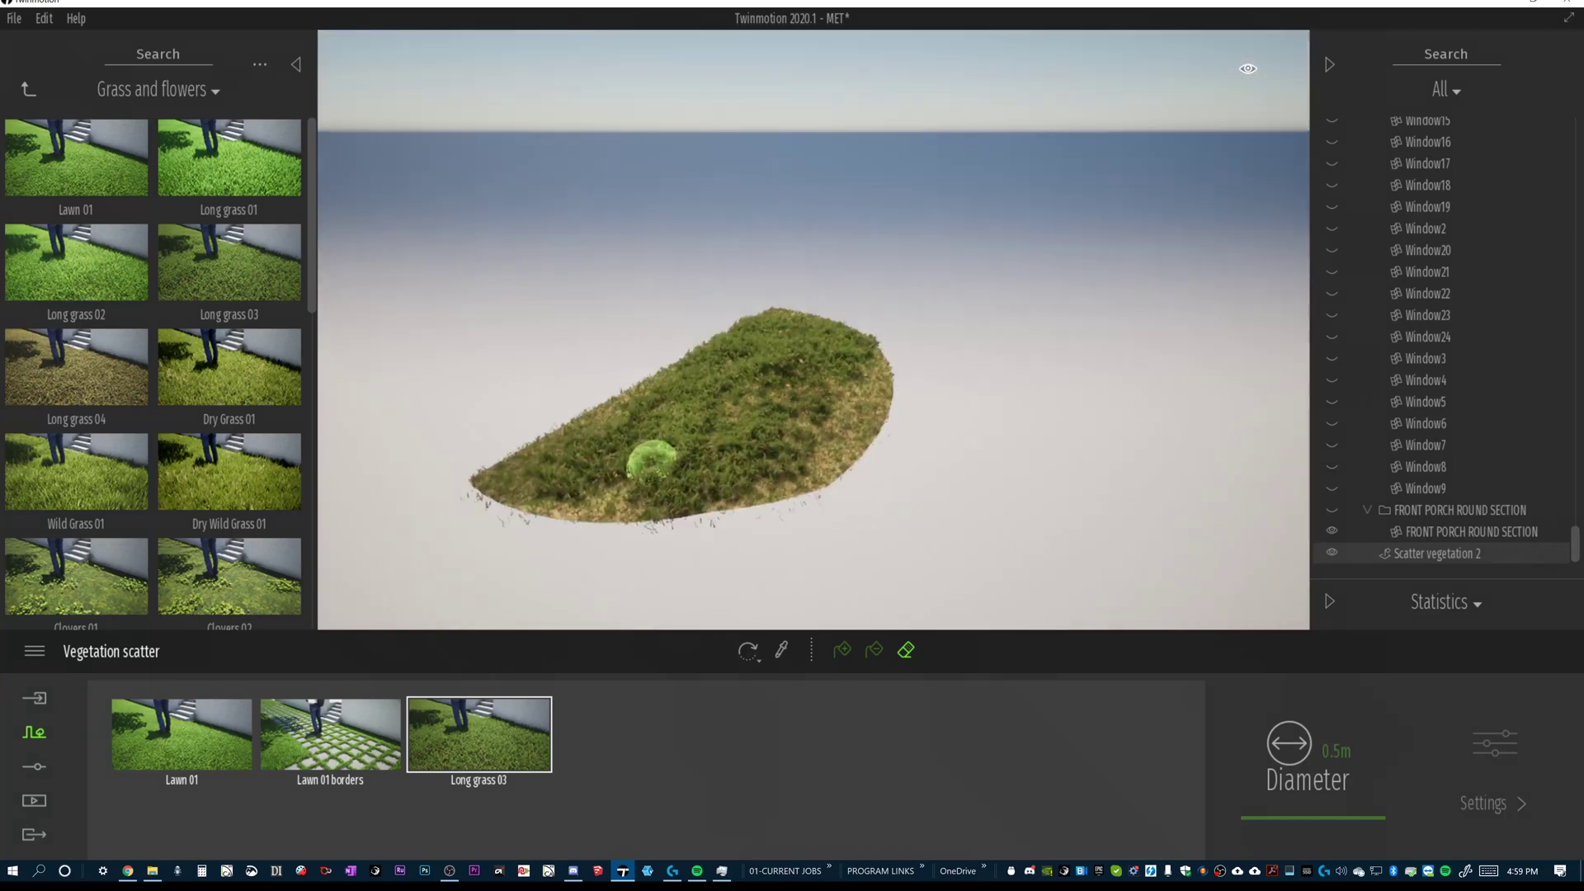
# Exit isolation of Scatter vegetation 2 to bring back the whole scene.
pyautogui.click(1426, 552)
pyautogui.rightClick(1426, 553)
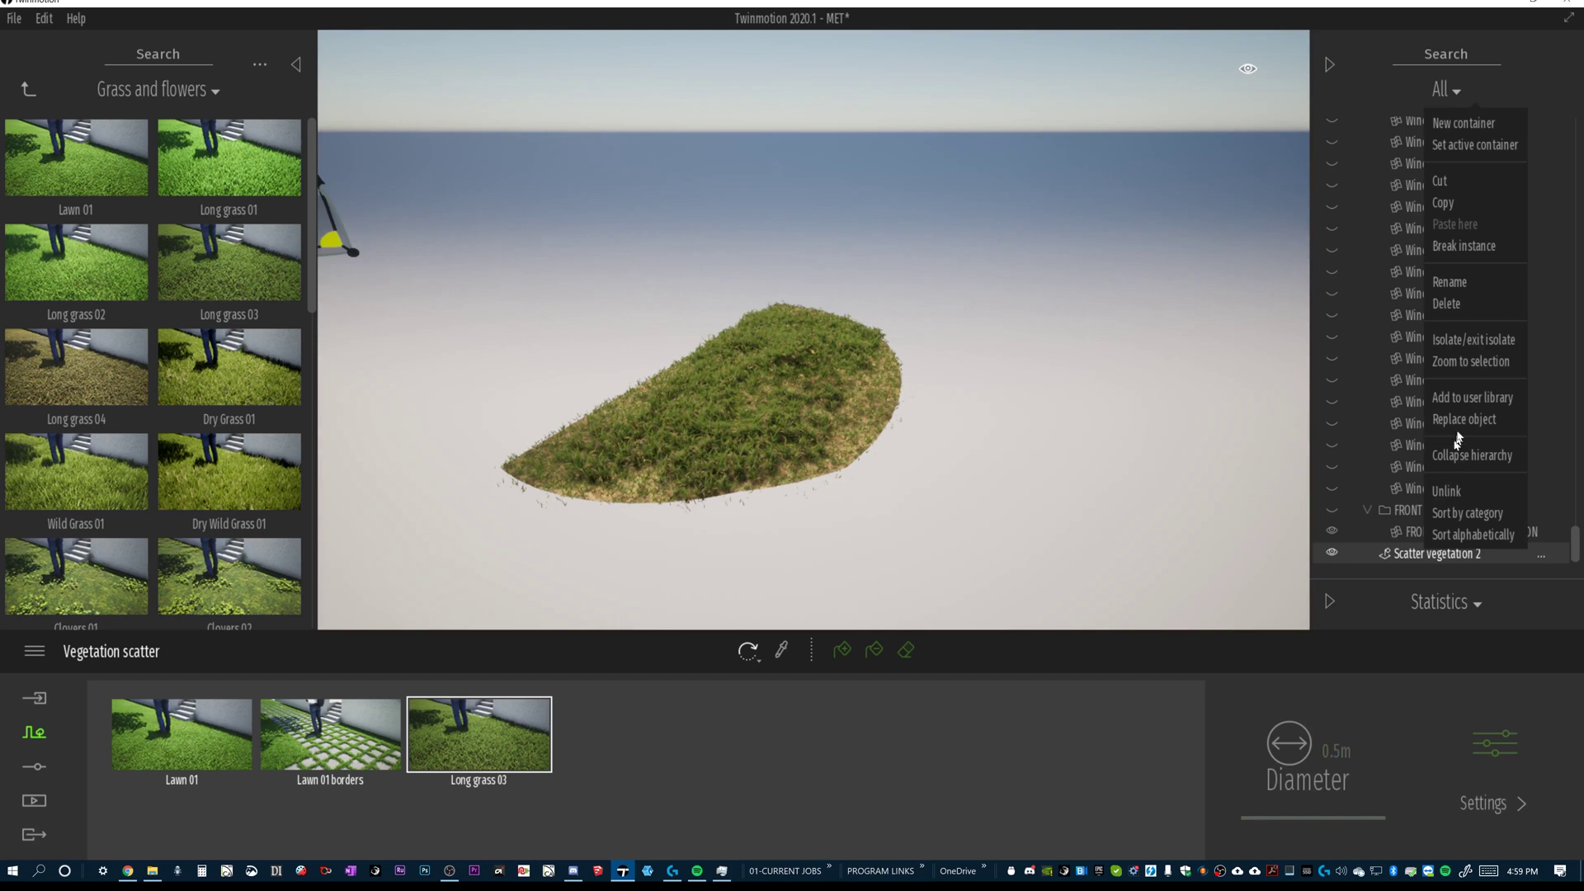
pyautogui.click(1460, 345)
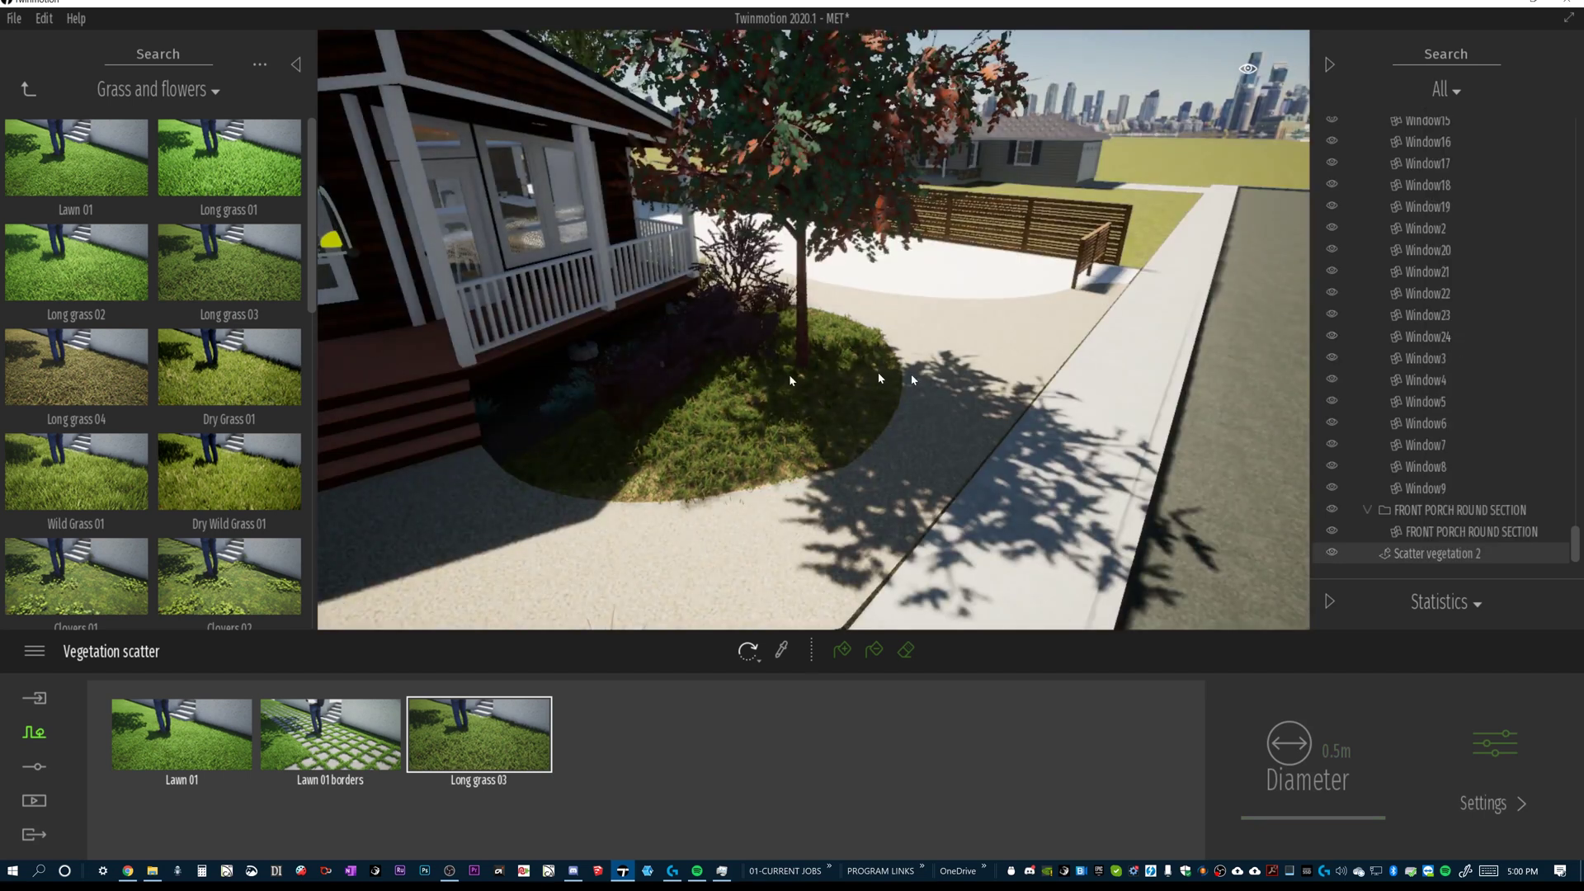
# Erase Lawn 01 borders and Long grass 03 around the base of the tree trunk.
pyautogui.scroll(5, 752, 373)
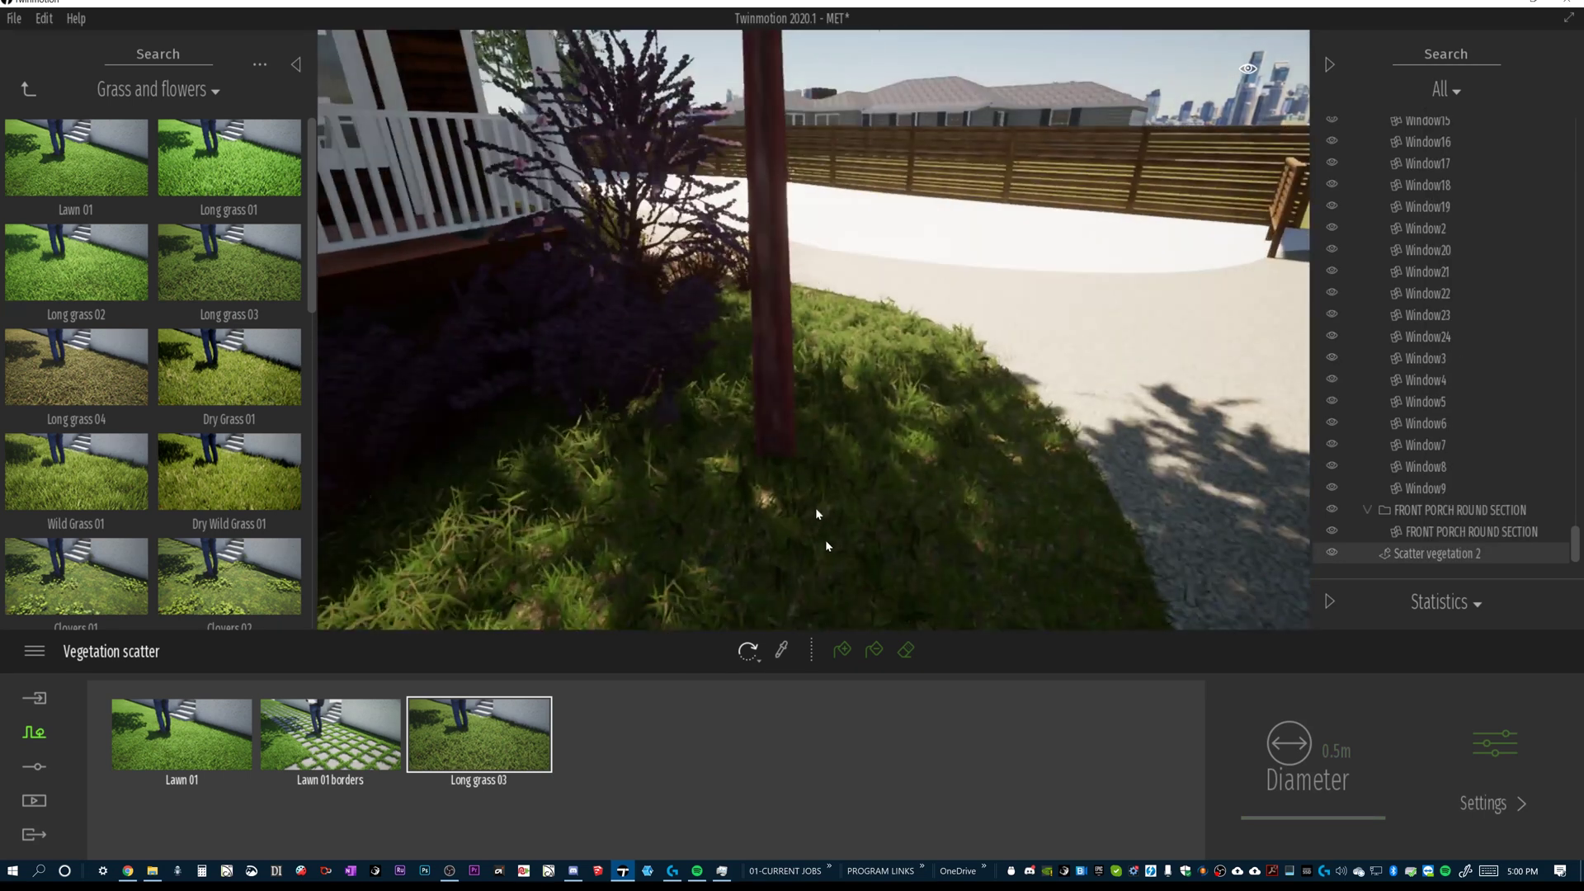
pyautogui.click(906, 651)
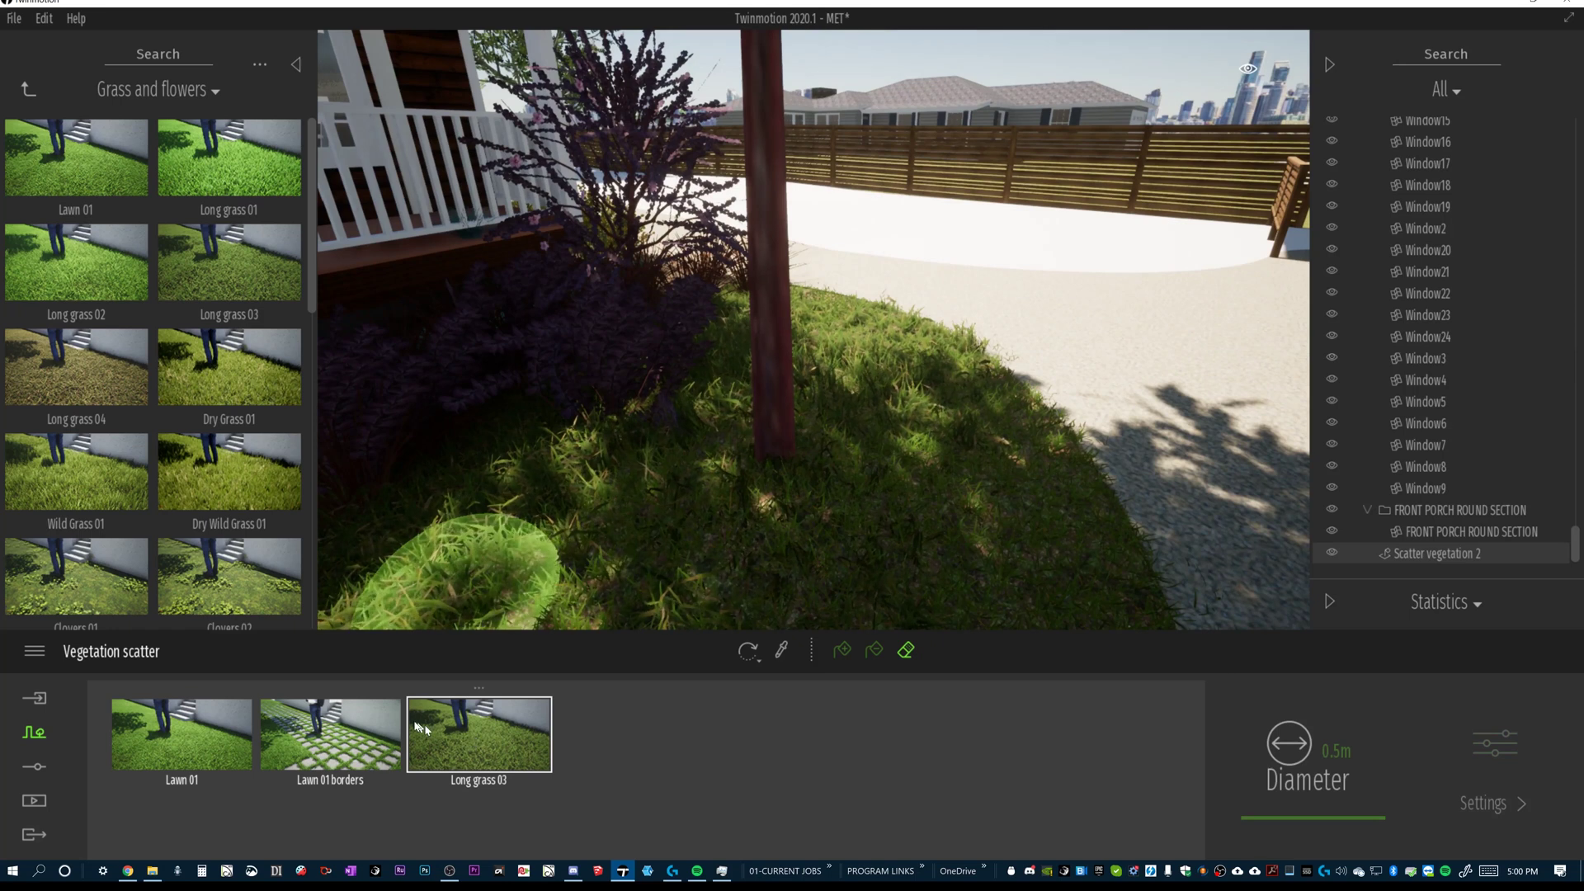
pyautogui.click(330, 730)
pyautogui.click(218, 741)
pyautogui.click(250, 753)
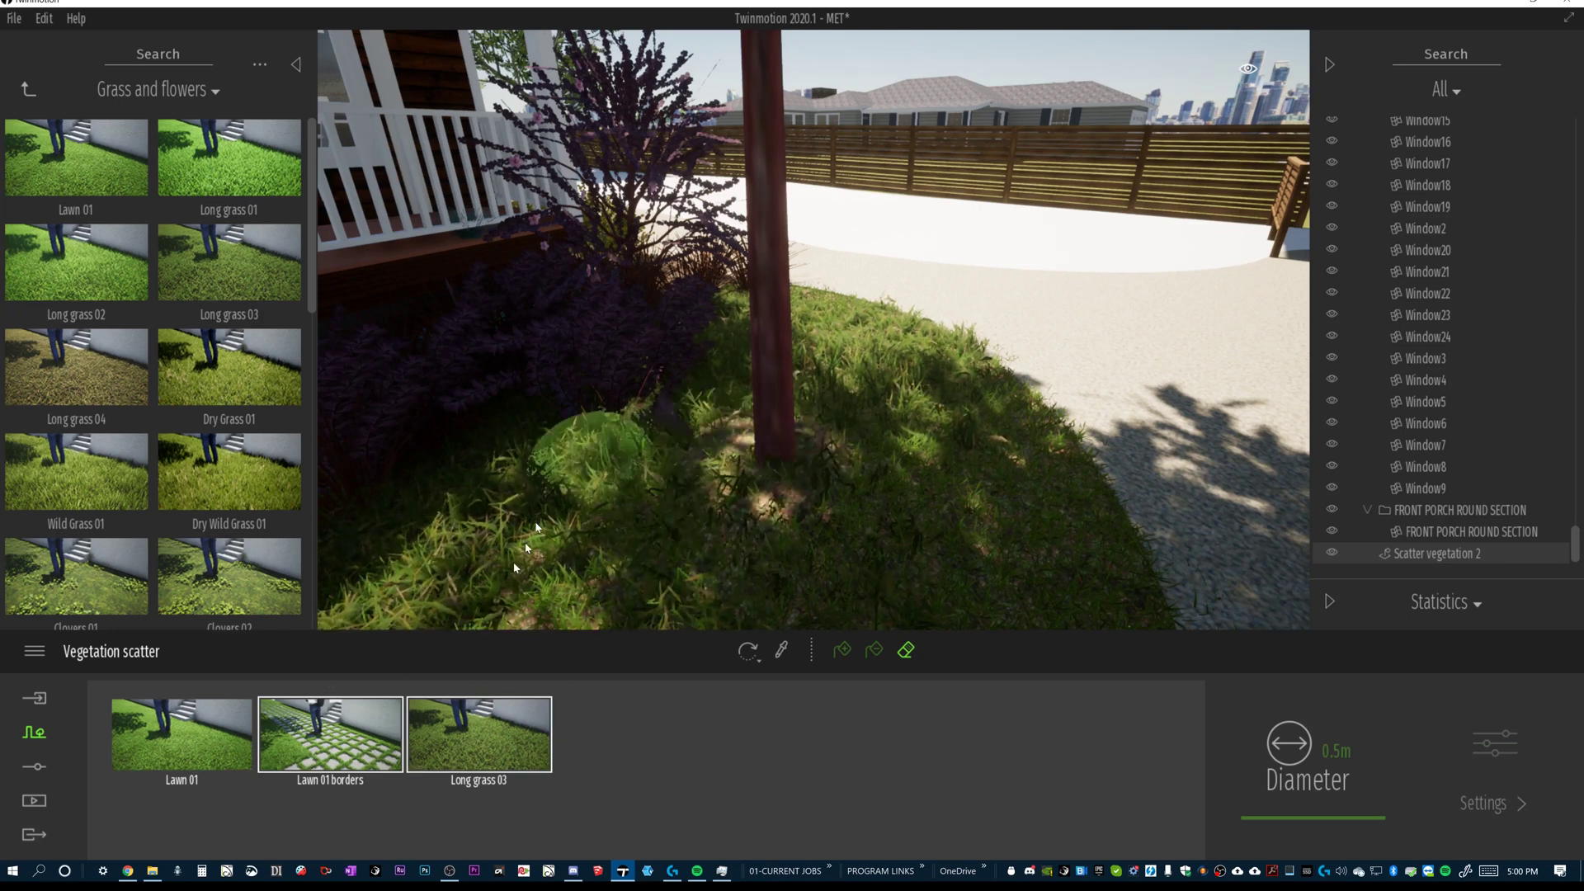
# Look over the planted round section by the porch and the bare yard along the wooden fence.
pyautogui.scroll(-5, 569, 548)
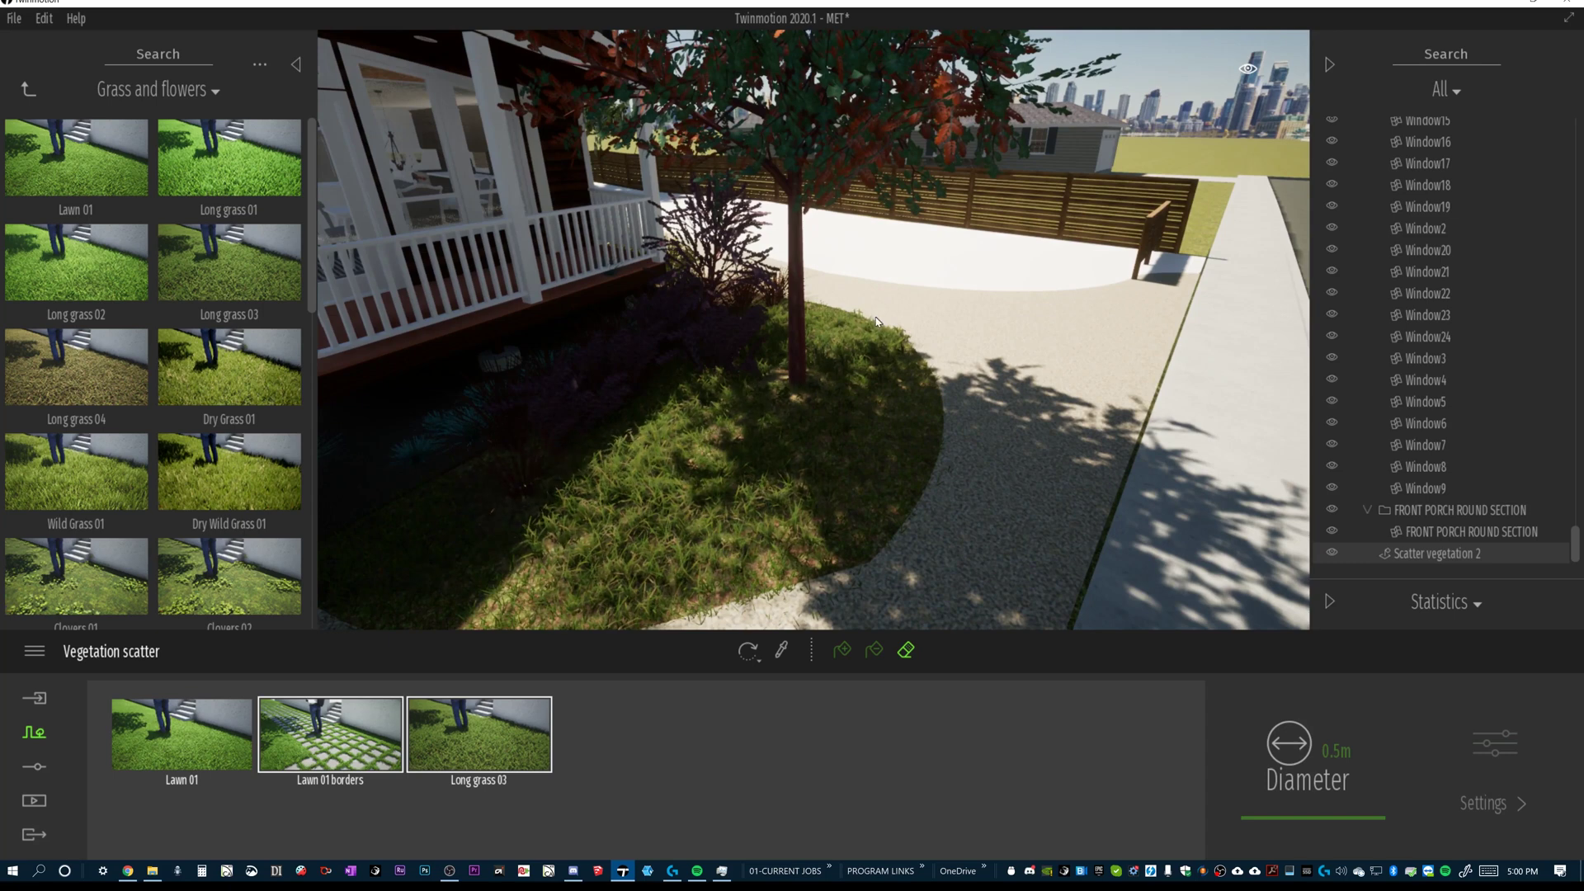
pyautogui.scroll(5, 878, 322)
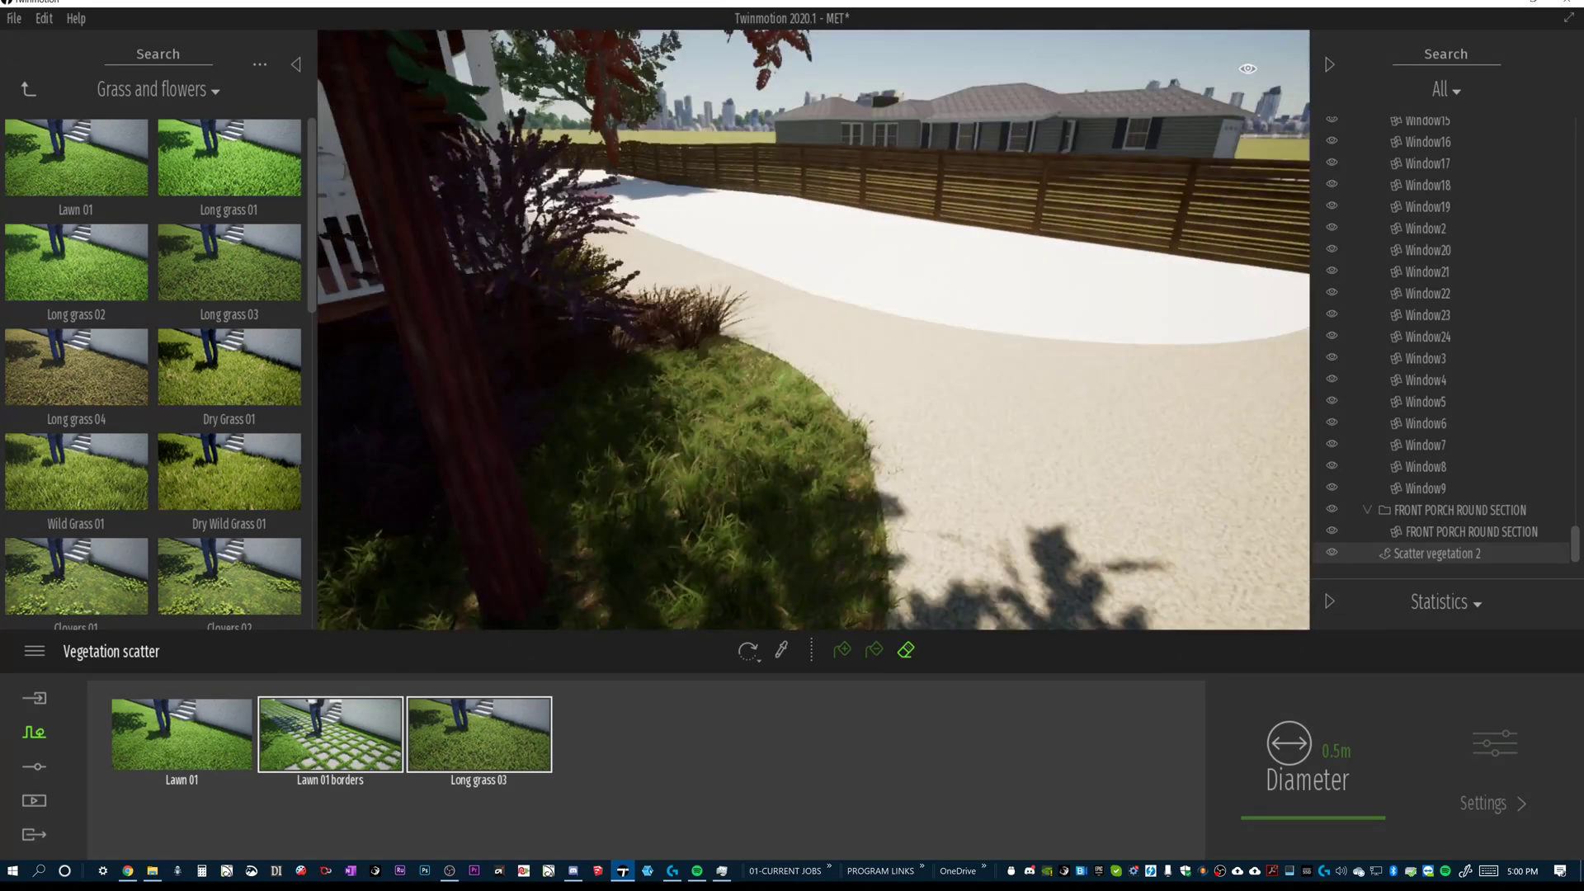
pyautogui.scroll(-6, 654, 393)
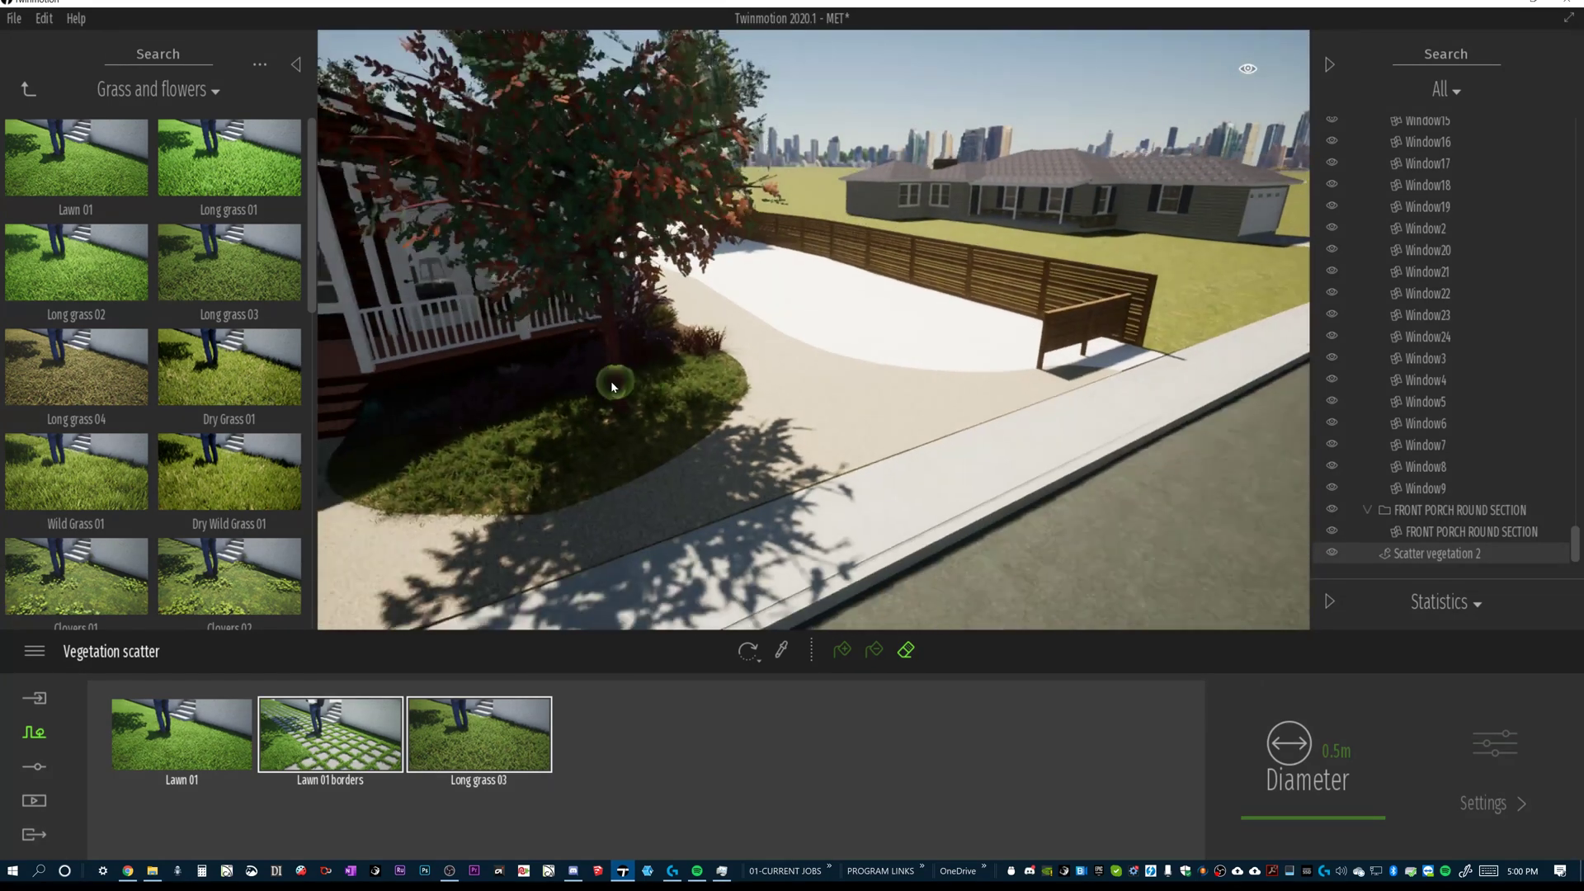
pyautogui.scroll(-4, 610, 383)
pyautogui.keyDown('shift'); pyautogui.moveTo(627, 346); pyautogui.dragTo(495, 326, button='middle'); pyautogui.keyUp('shift')
pyautogui.scroll(-2, 772, 339)
pyautogui.scroll(2, 855, 316)
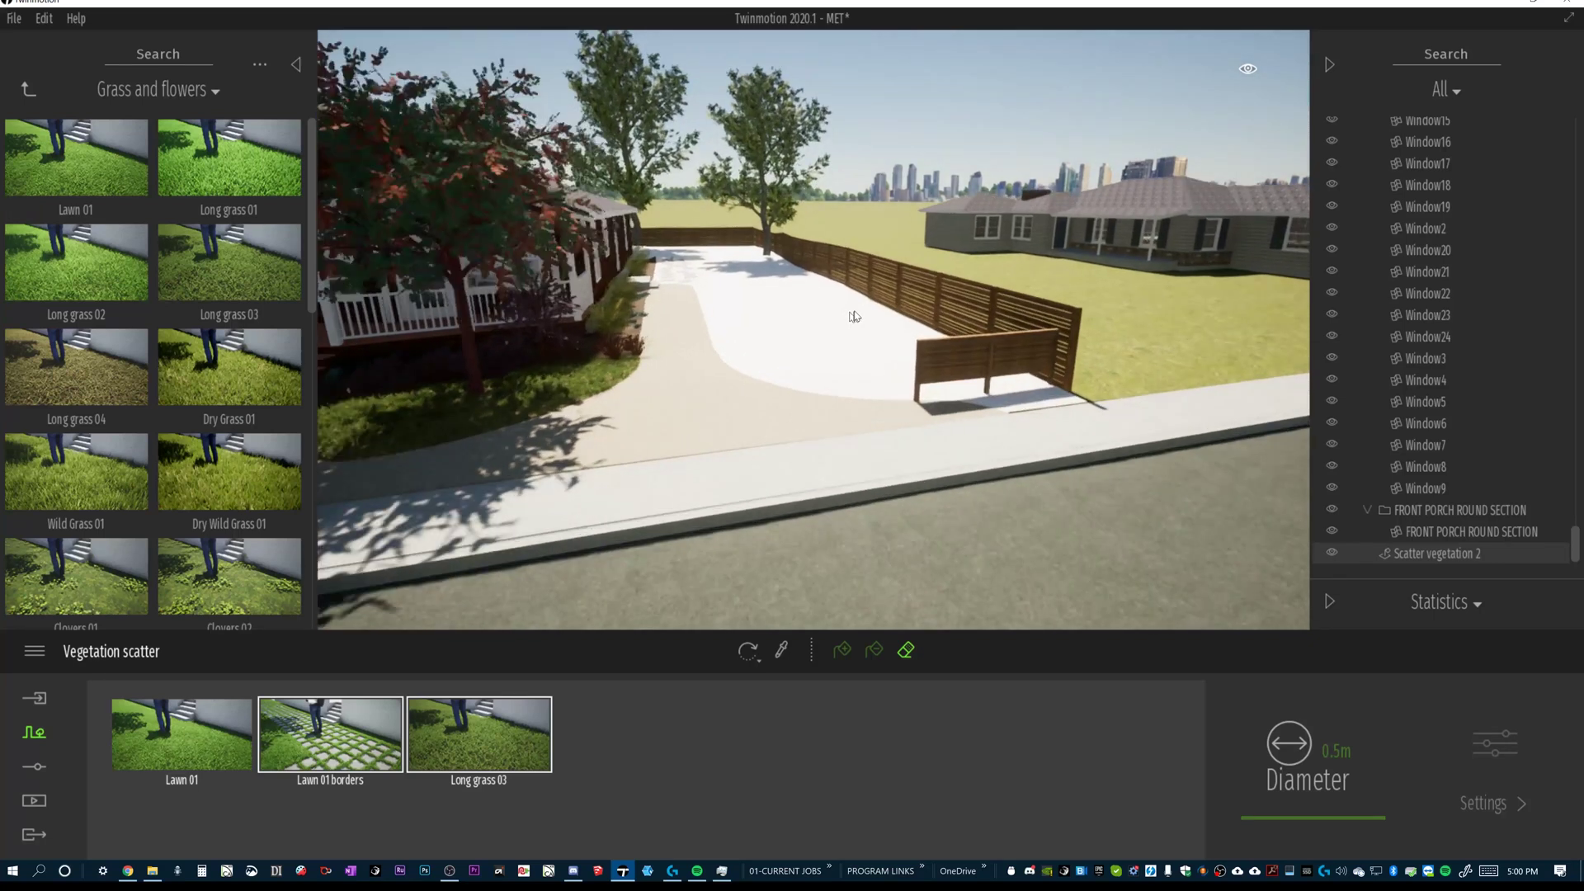
pyautogui.scroll(6, 854, 317)
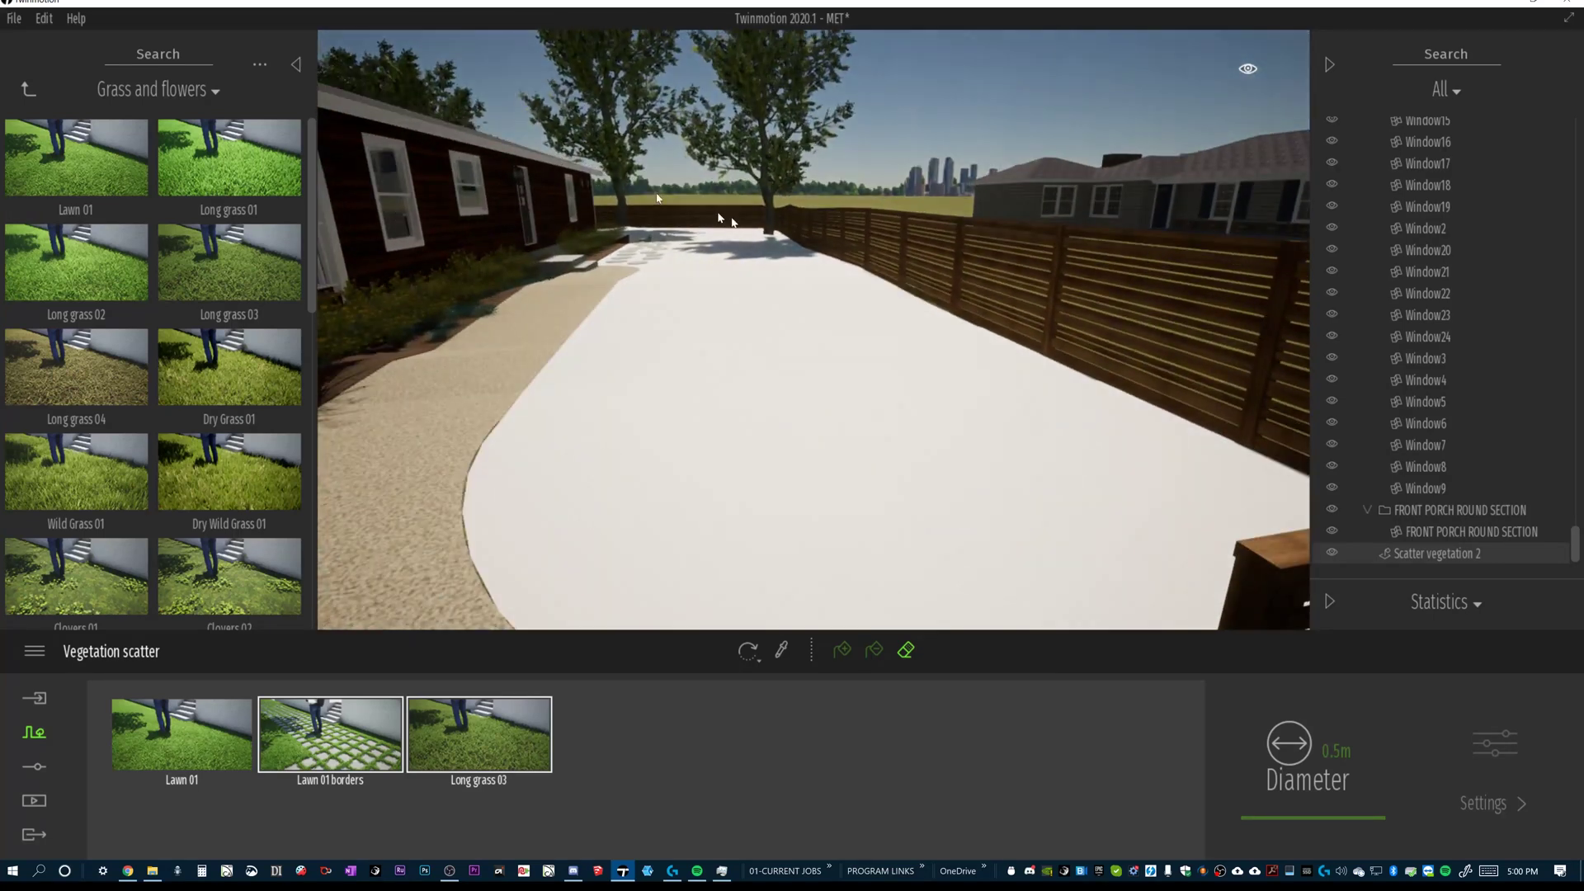
# Try the Grass 4 nature ground material on the white yard beside the fence and replace it with Grass 2.
pyautogui.click(32, 89)
pyautogui.click(31, 91)
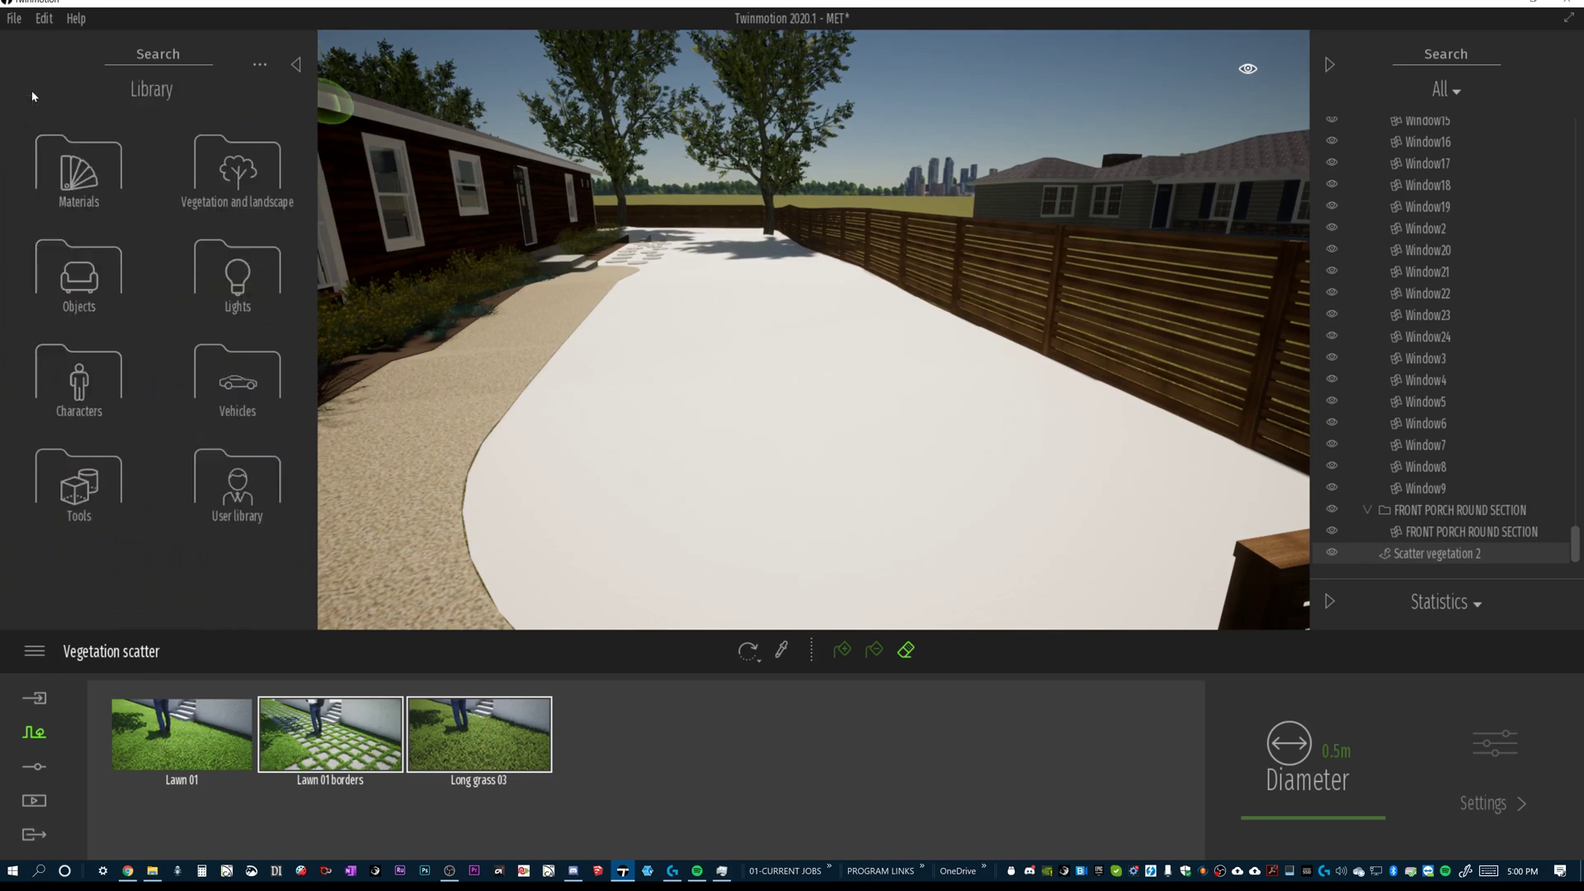
pyautogui.click(58, 177)
pyautogui.click(97, 477)
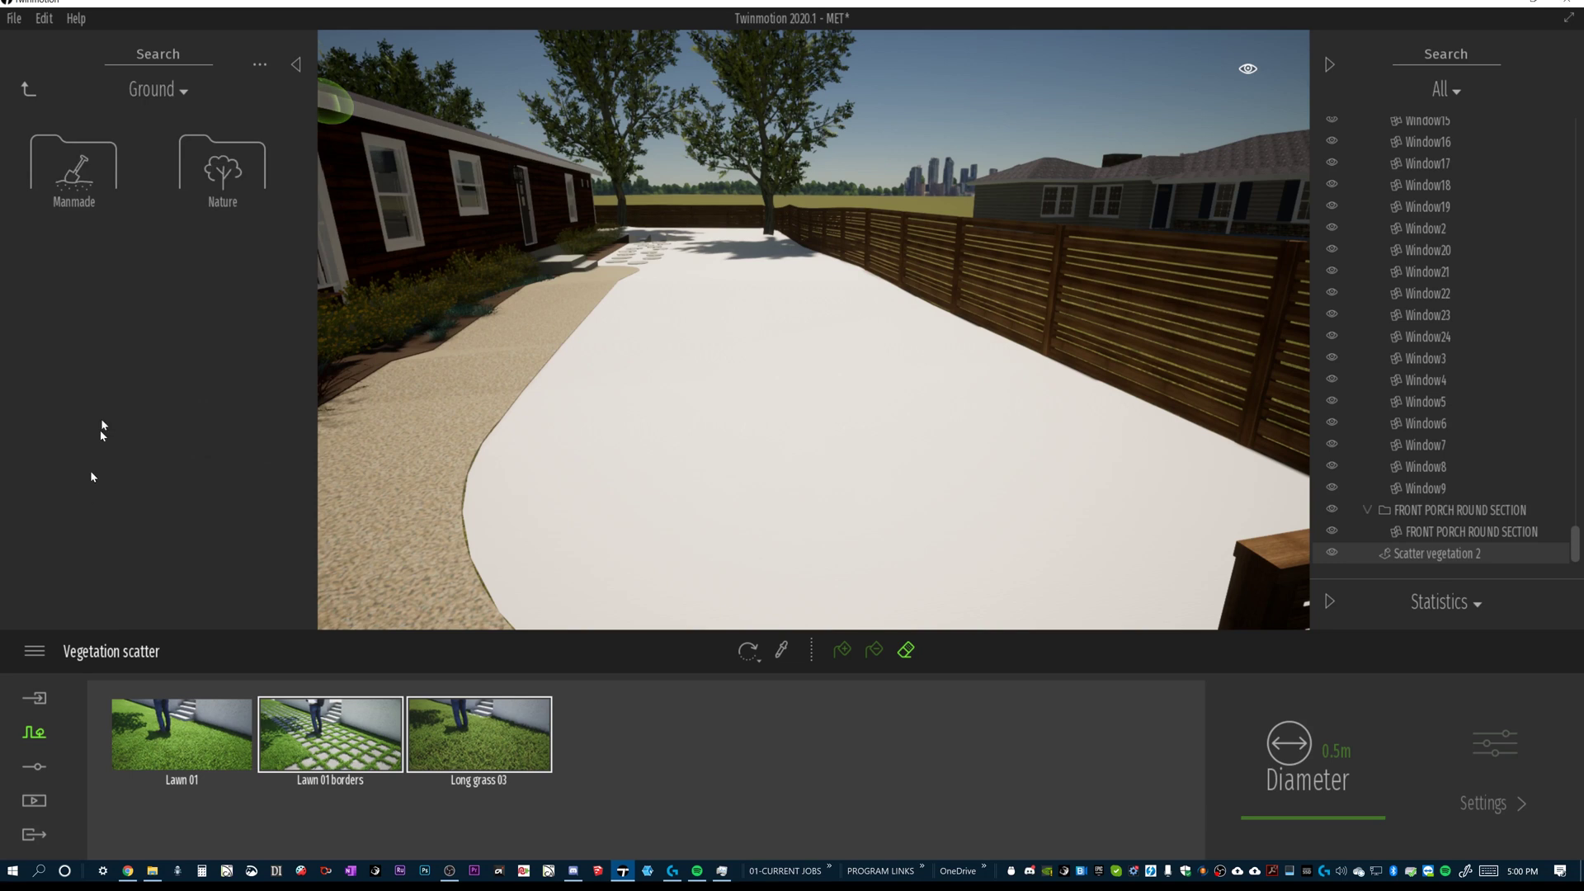
pyautogui.click(221, 165)
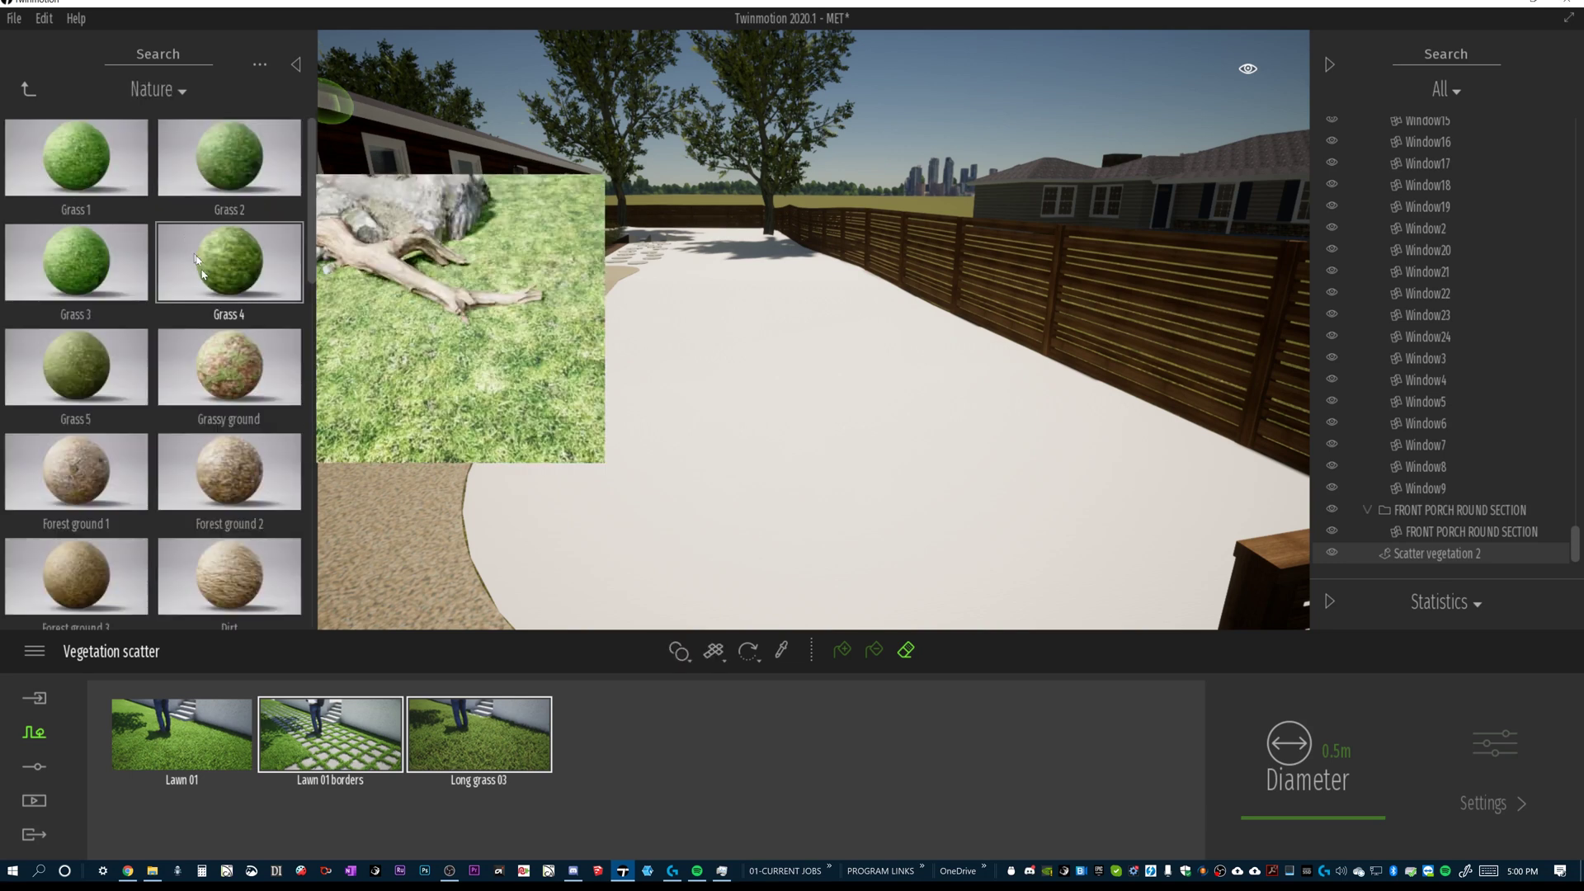
pyautogui.moveTo(202, 275); pyautogui.dragTo(797, 409)
pyautogui.moveTo(501, 265); pyautogui.dragTo(794, 369)
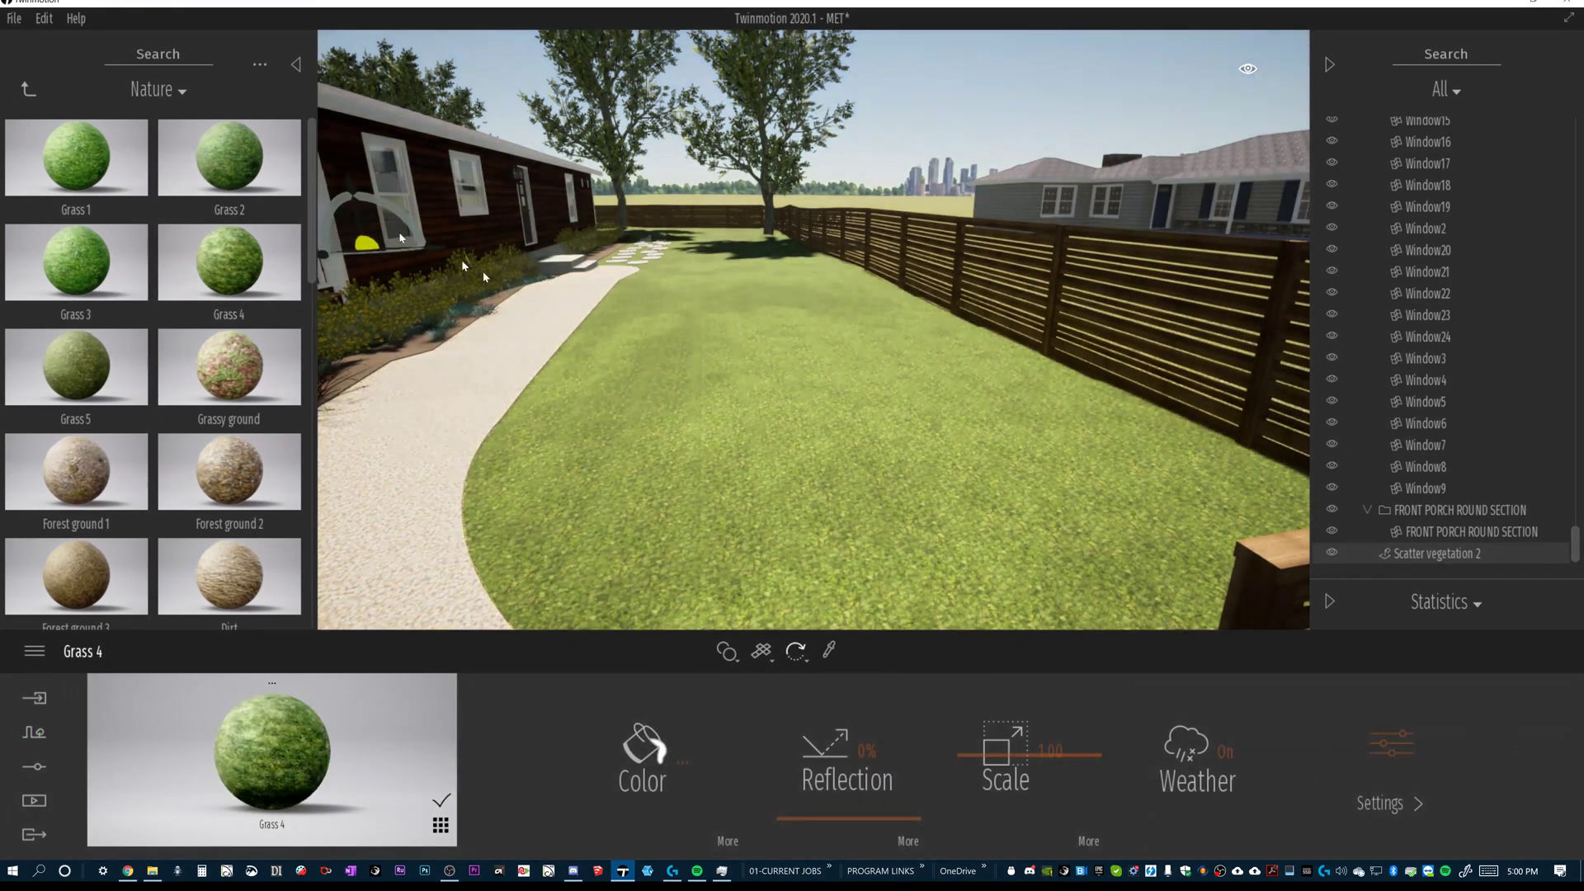
pyautogui.moveTo(276, 176); pyautogui.dragTo(742, 350)
pyautogui.moveTo(56, 293)
pyautogui.mouseDown()
pyautogui.moveTo(248, 285)
pyautogui.moveTo(582, 391)
pyautogui.mouseUp()
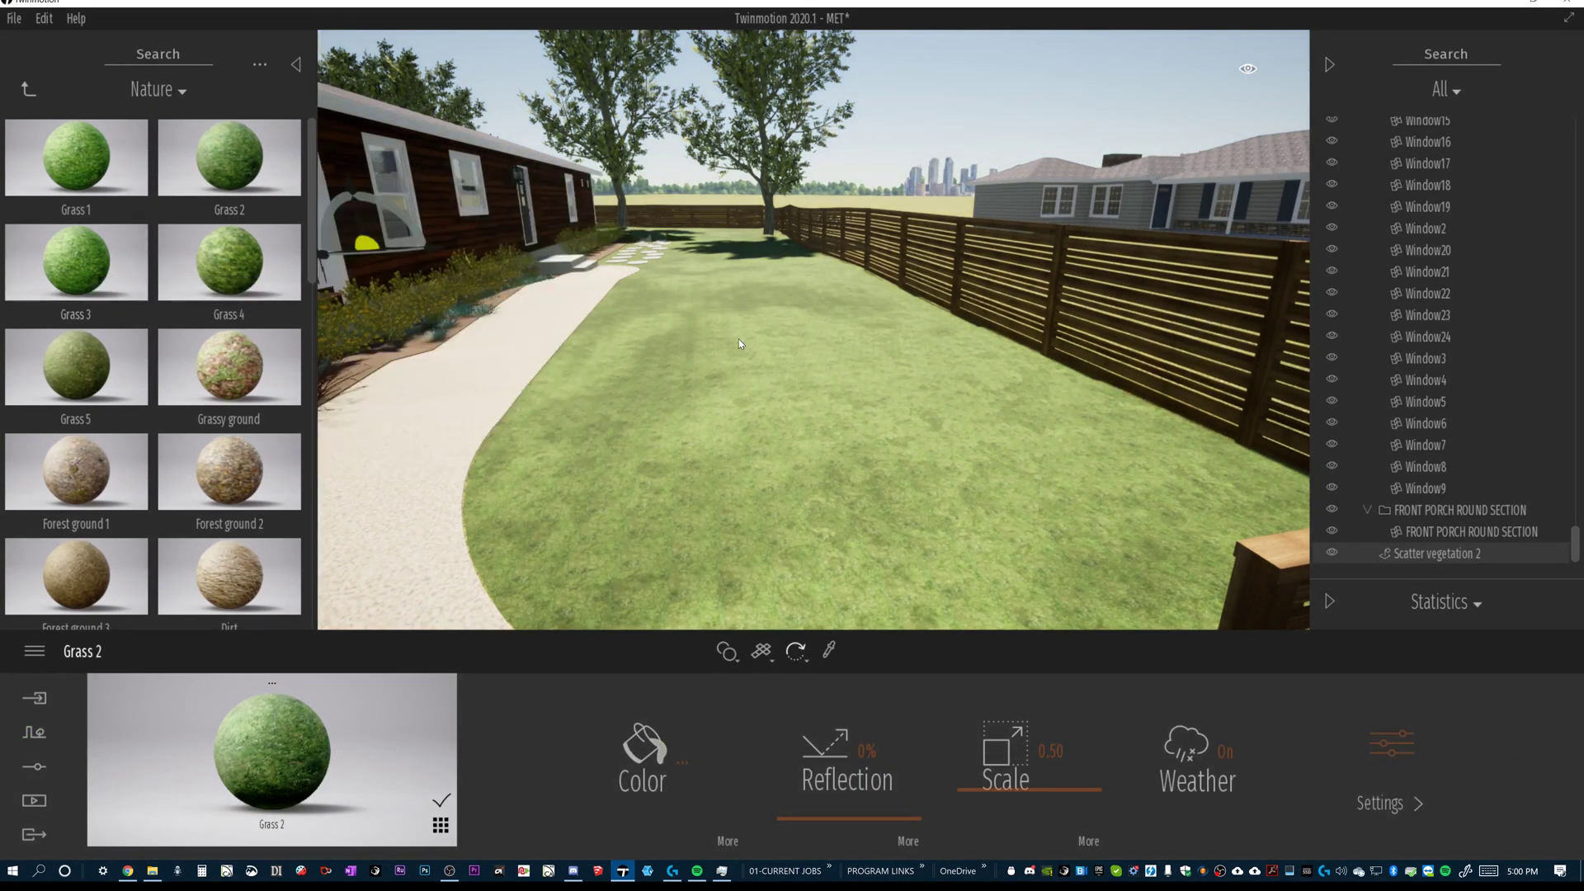
pyautogui.press('d')
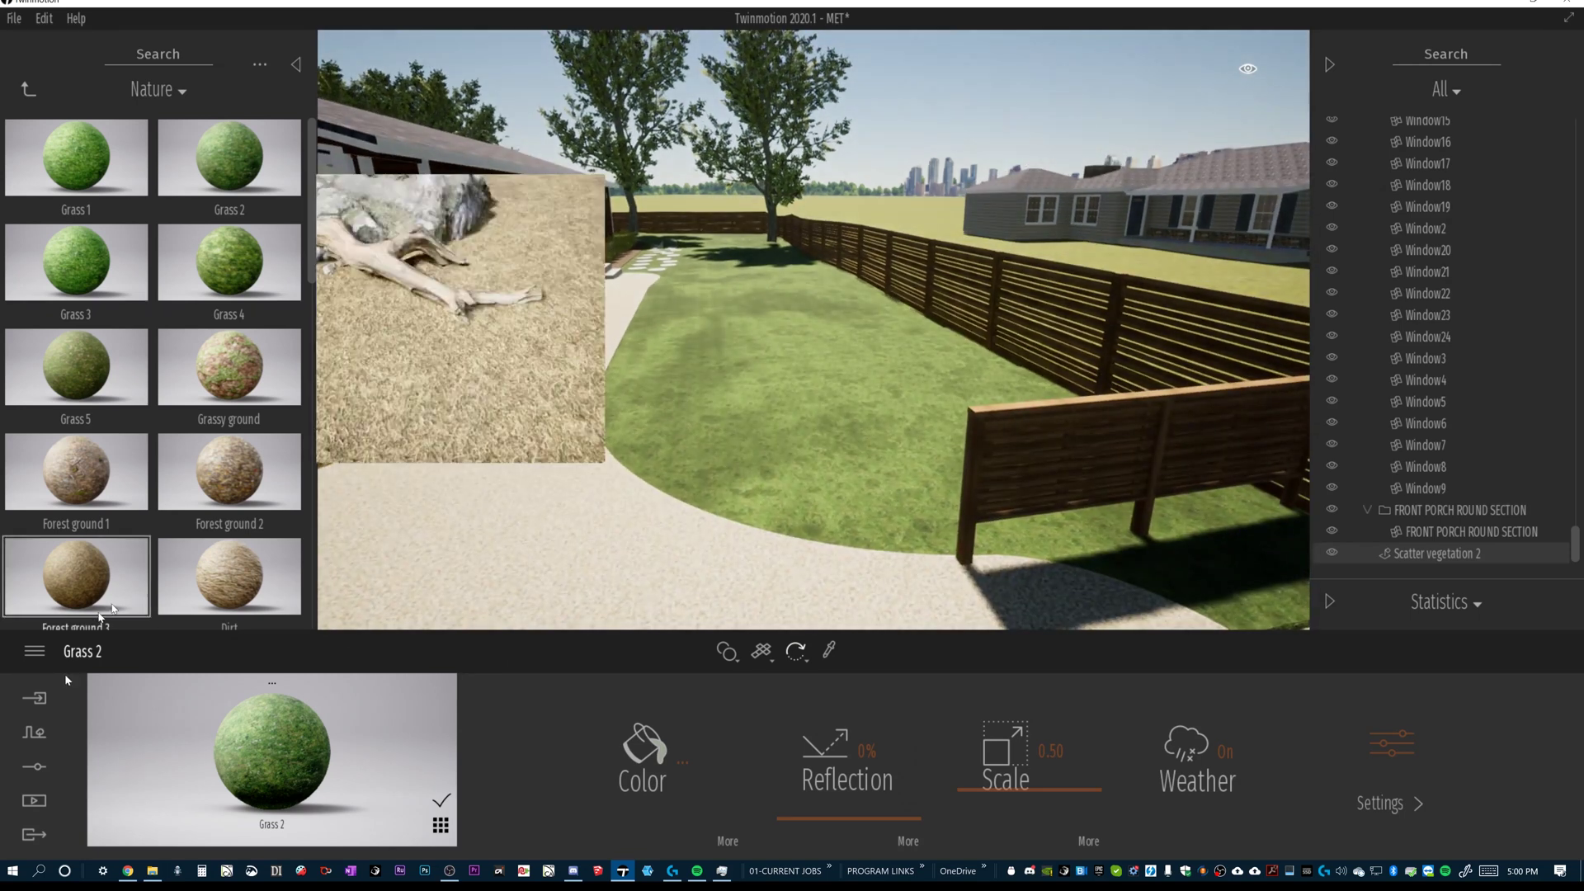
pyautogui.click(36, 730)
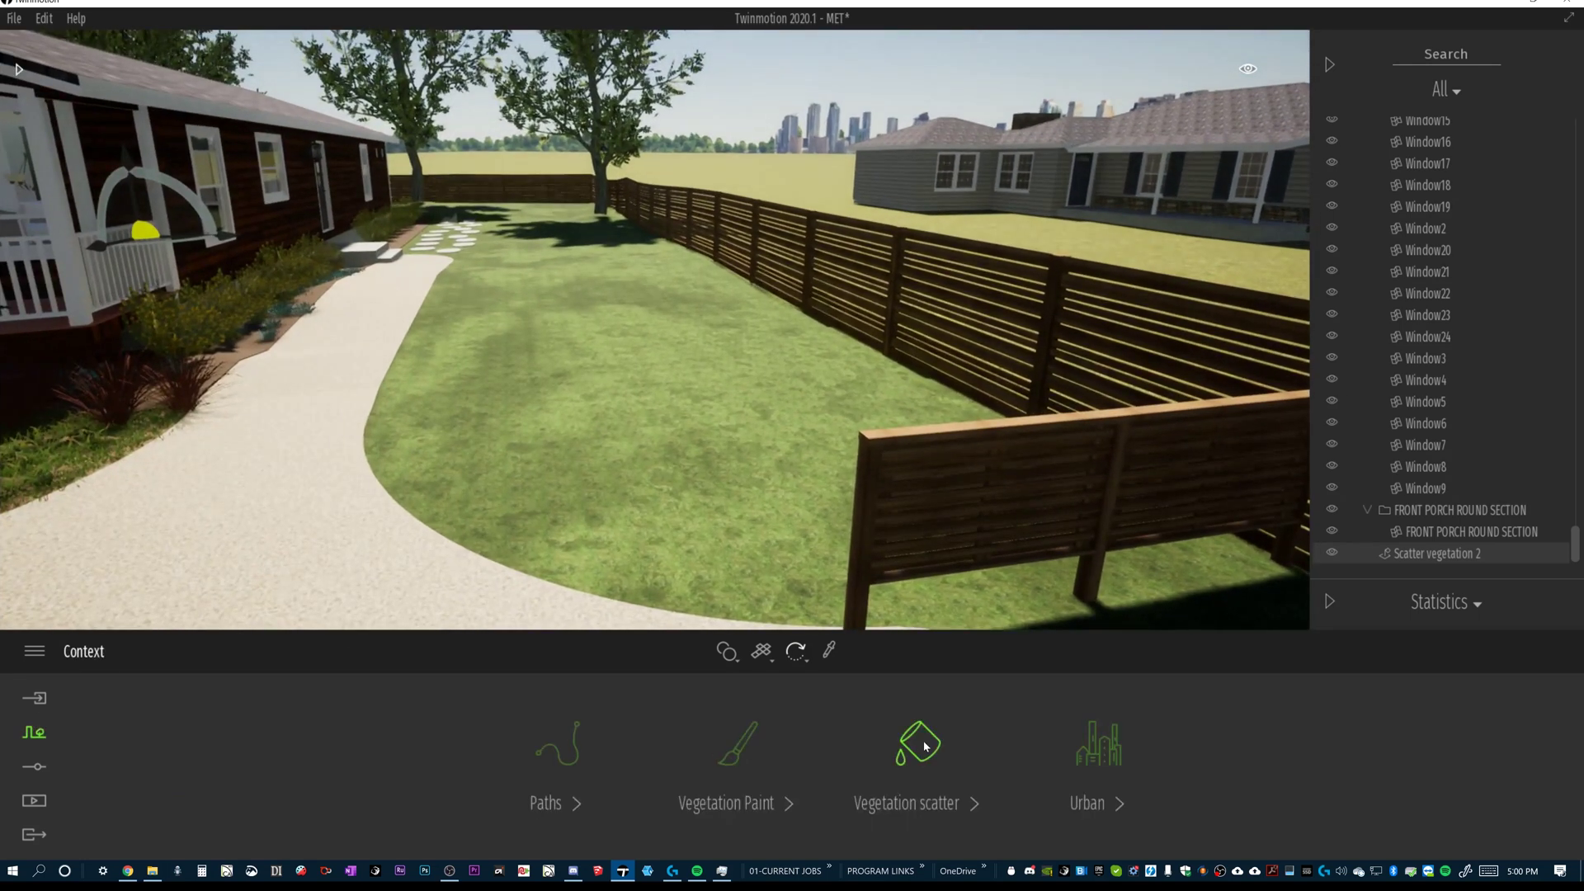
pyautogui.click(921, 744)
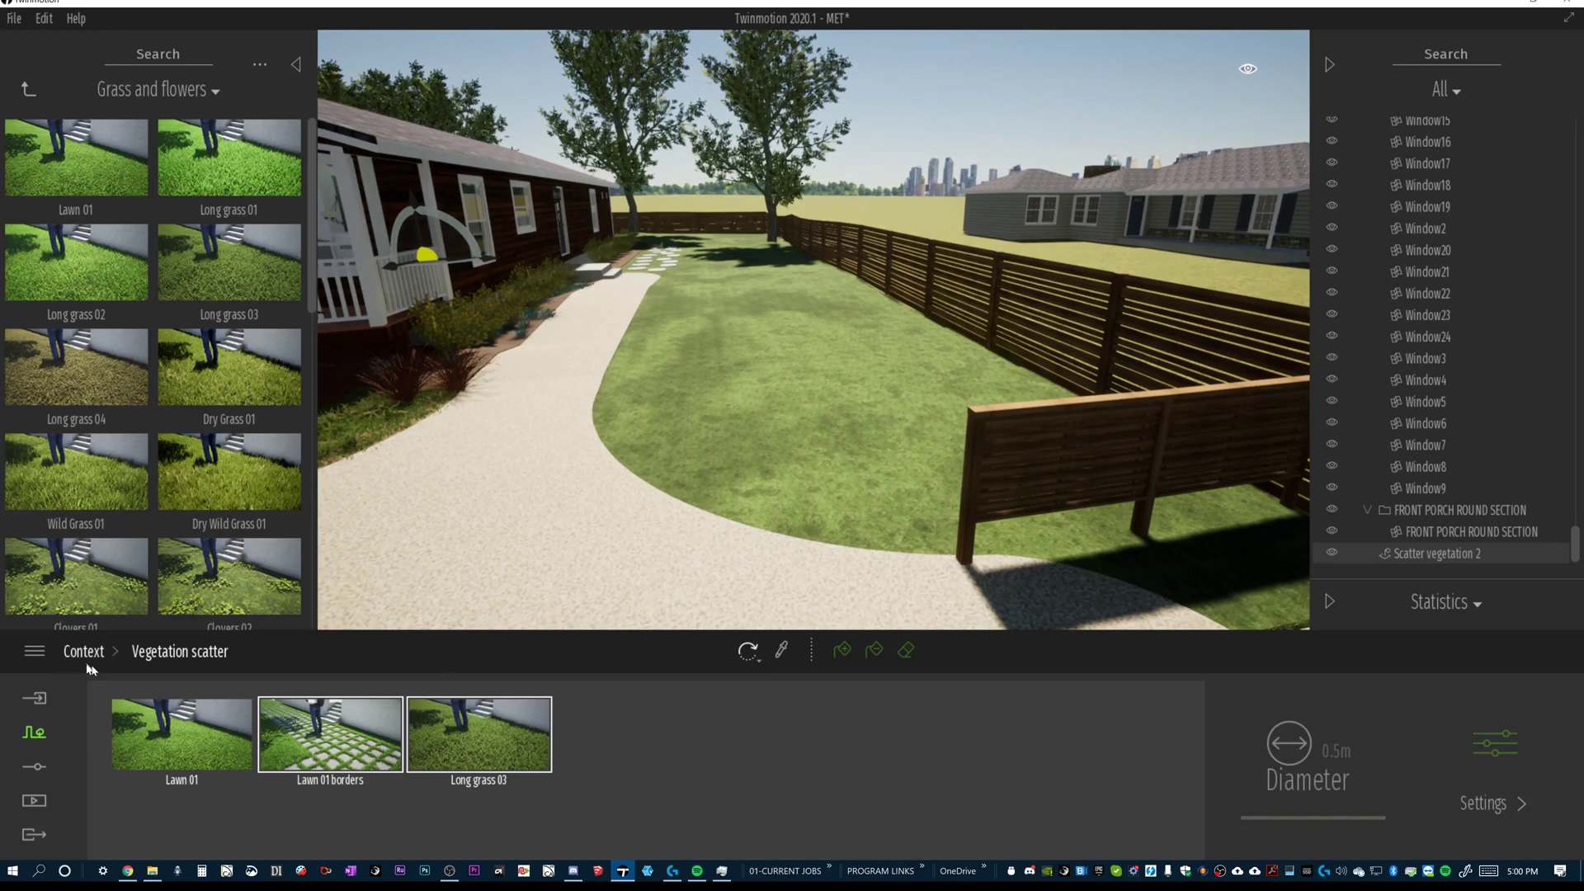
pyautogui.click(83, 651)
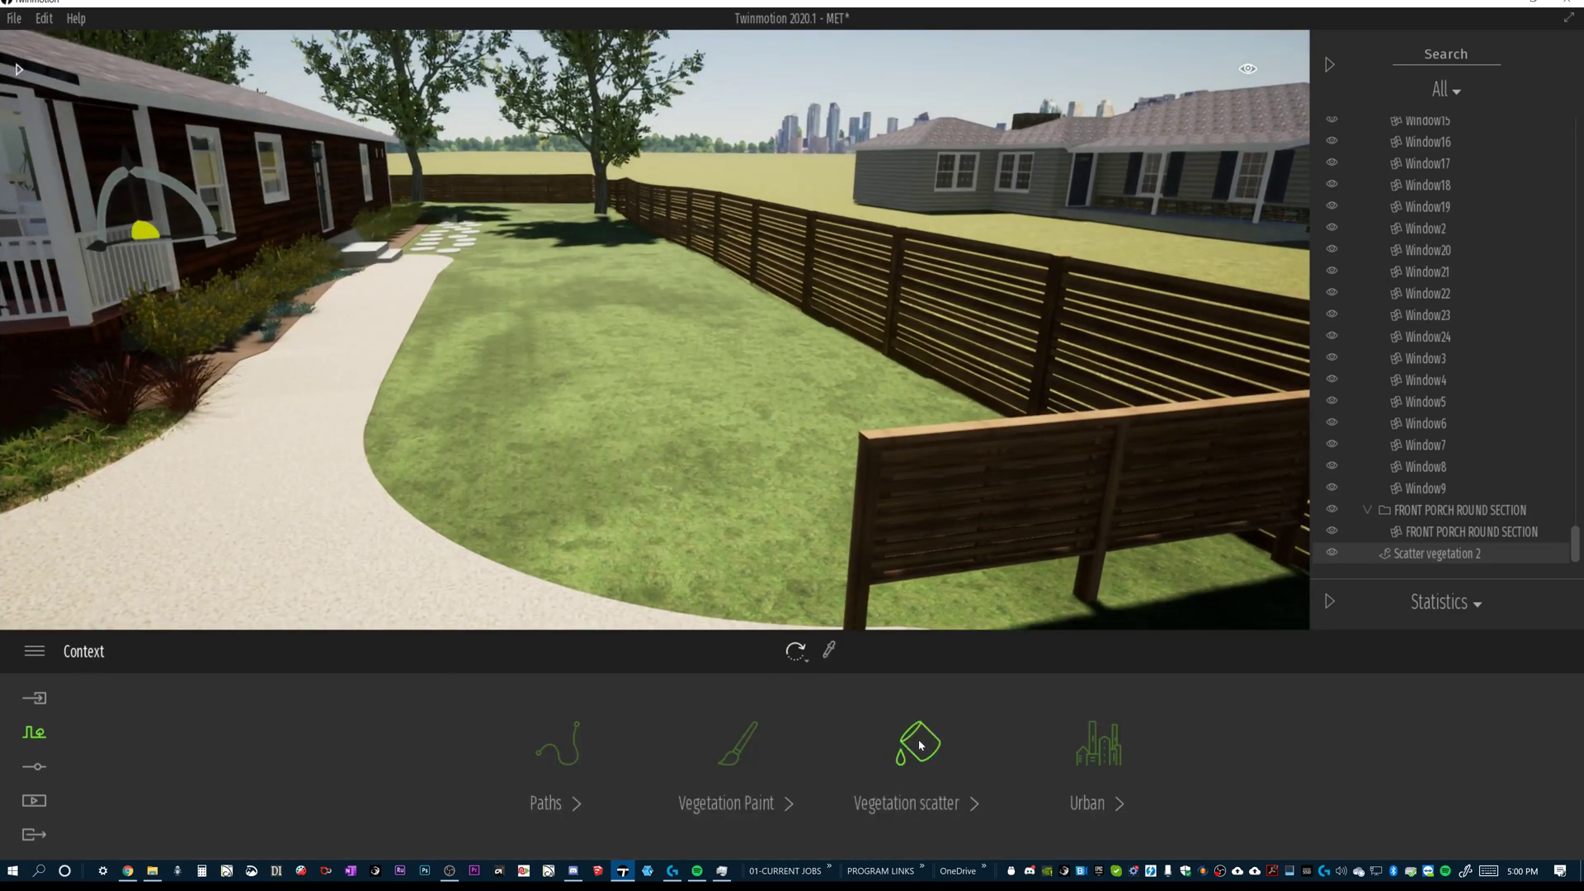
pyautogui.click(921, 744)
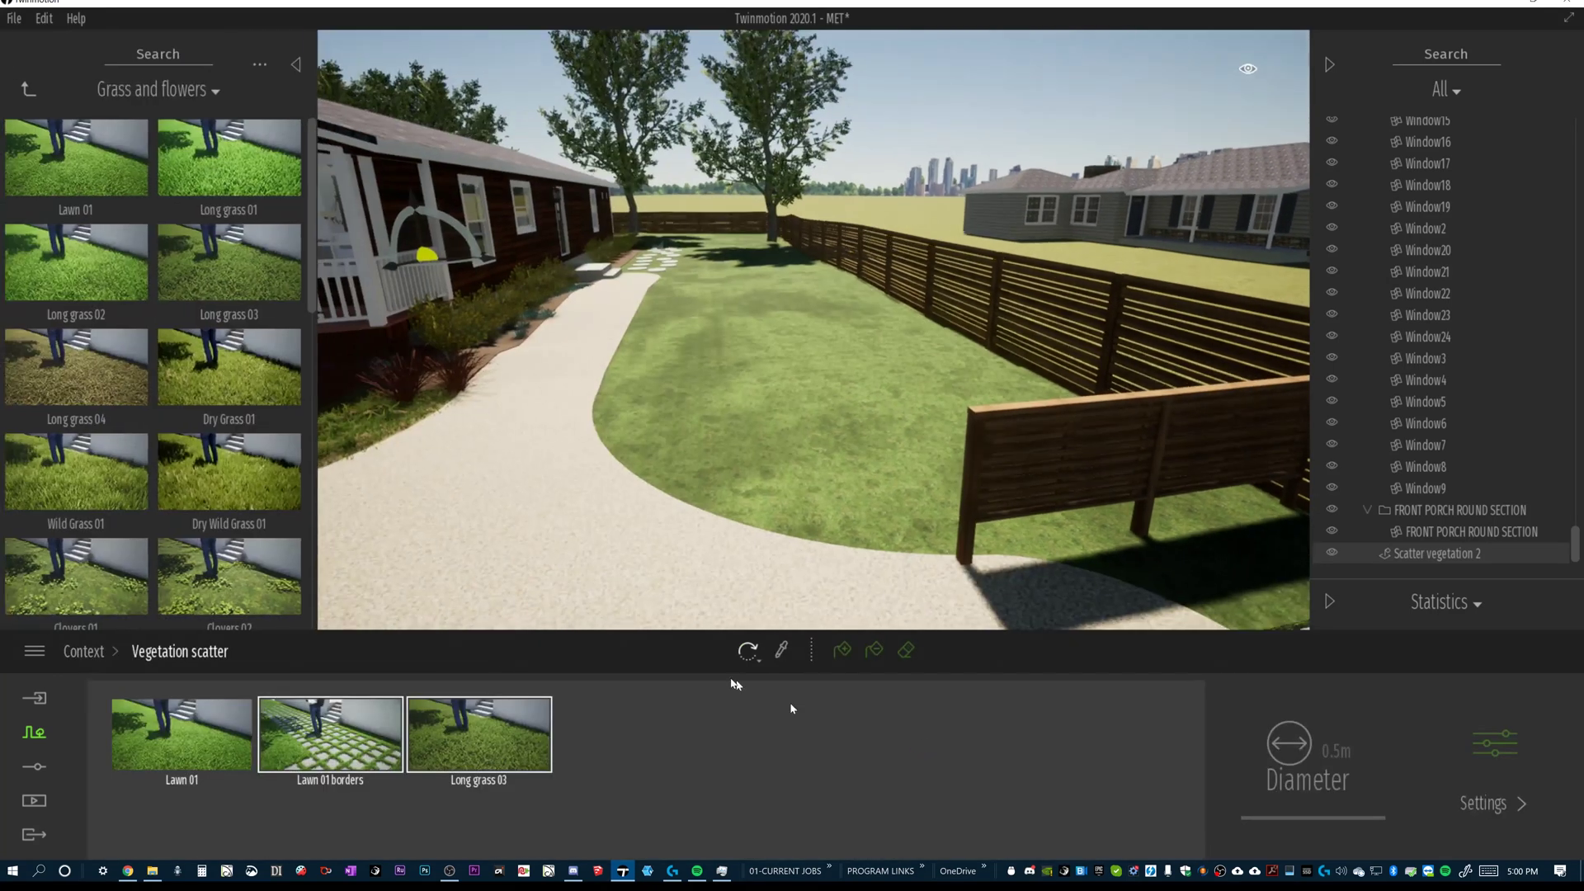
# Select the yard terrain beside the fence and start an empty vegetation scatter for it.
pyautogui.click(690, 551)
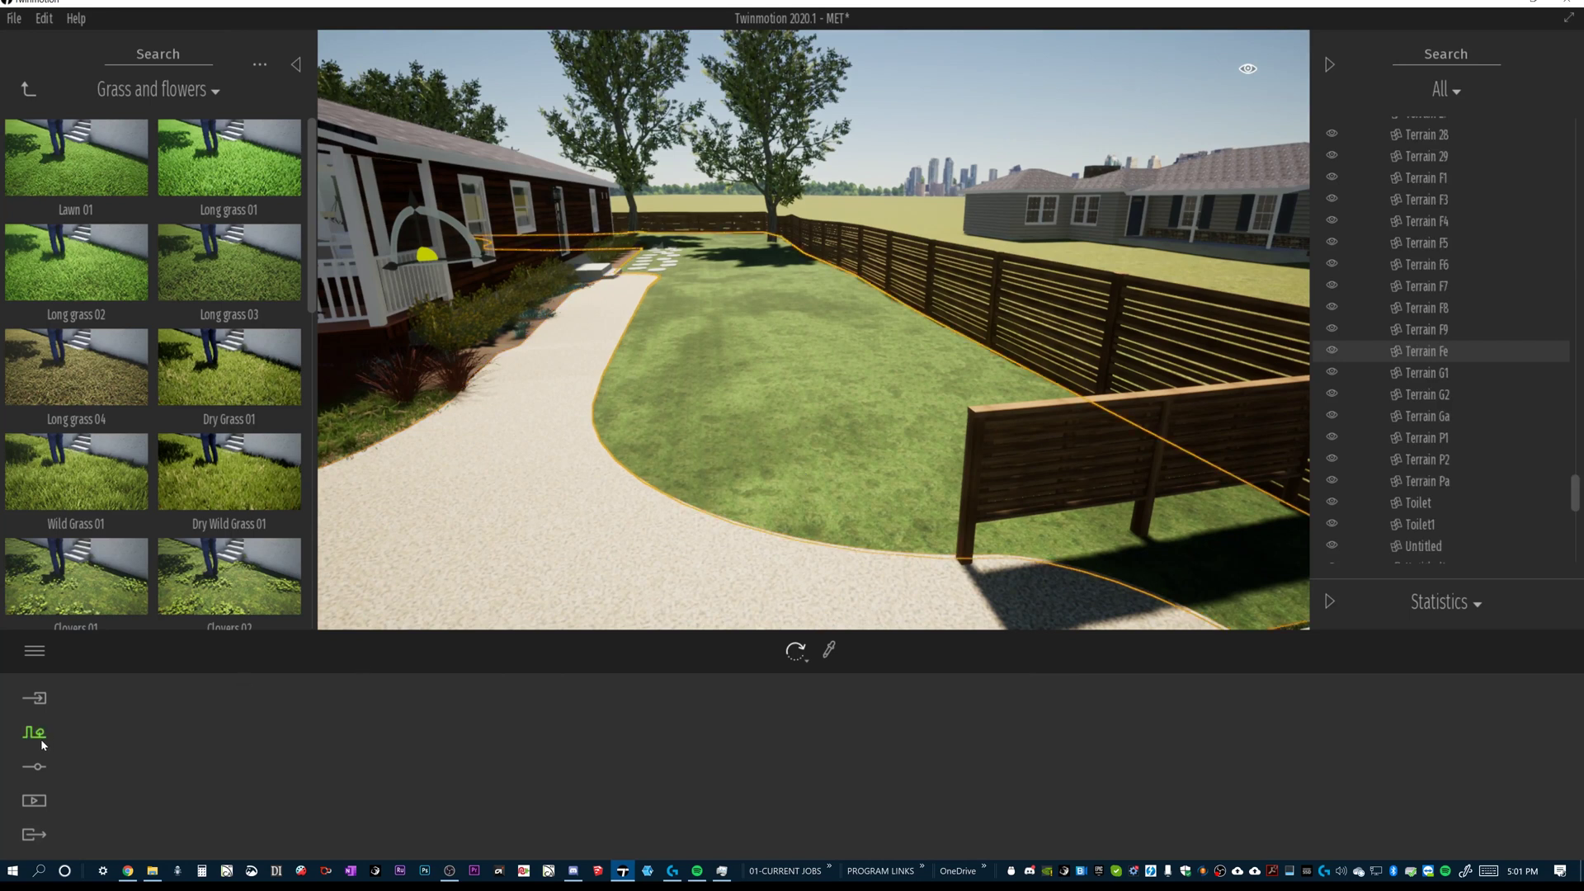
pyautogui.click(42, 740)
pyautogui.click(882, 741)
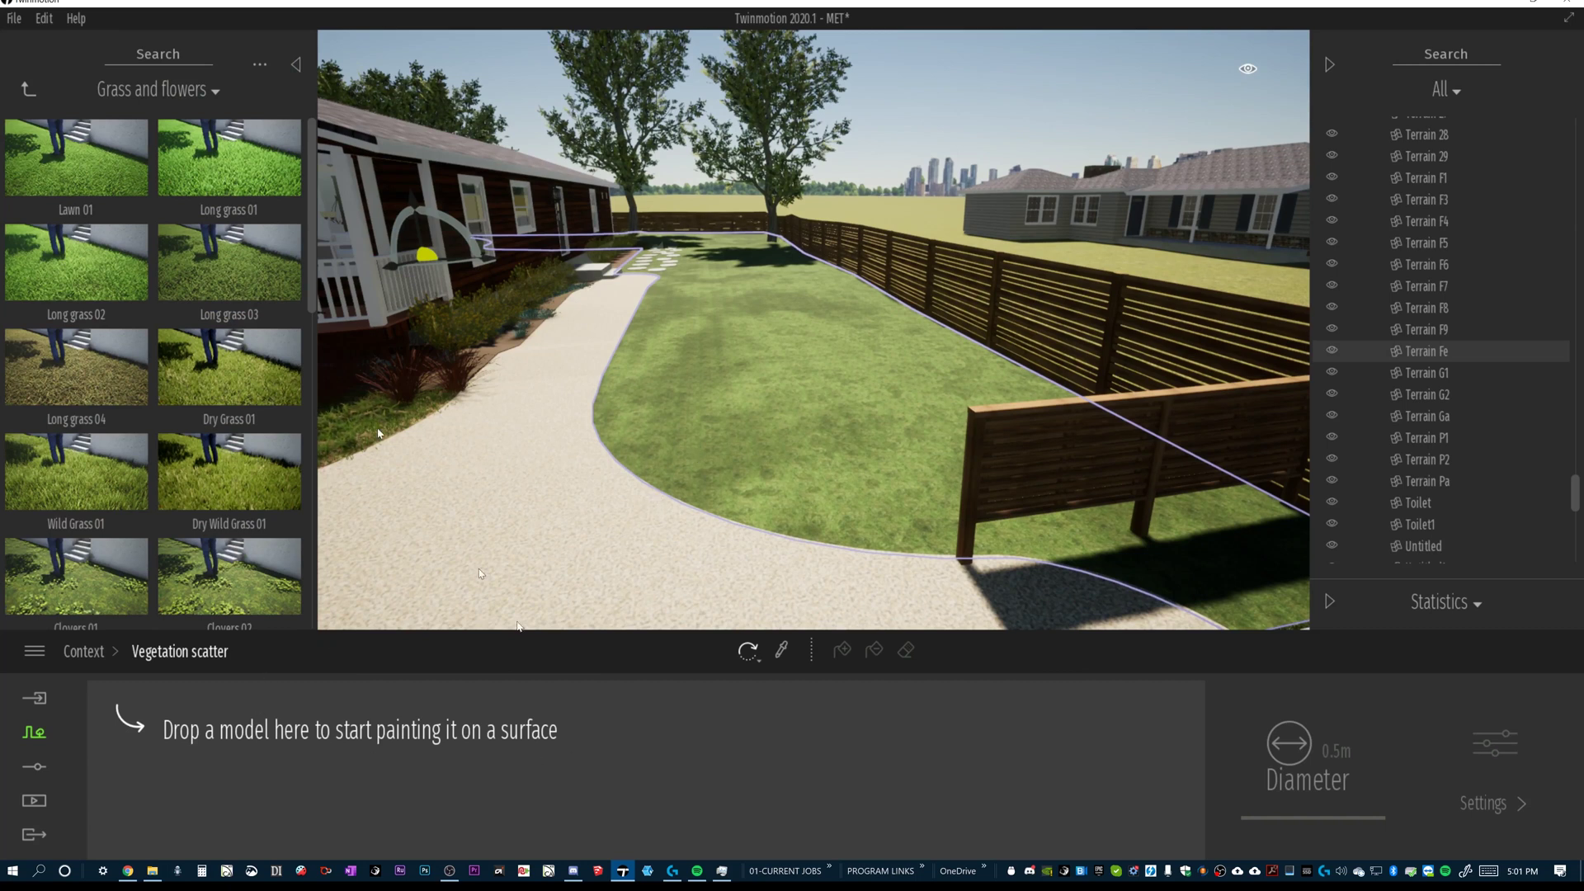
# Load four copies of Lawn 01 borders from the detail grasses and scatter them over the whole yard beside the fence.
pyautogui.click(27, 88)
pyautogui.click(68, 395)
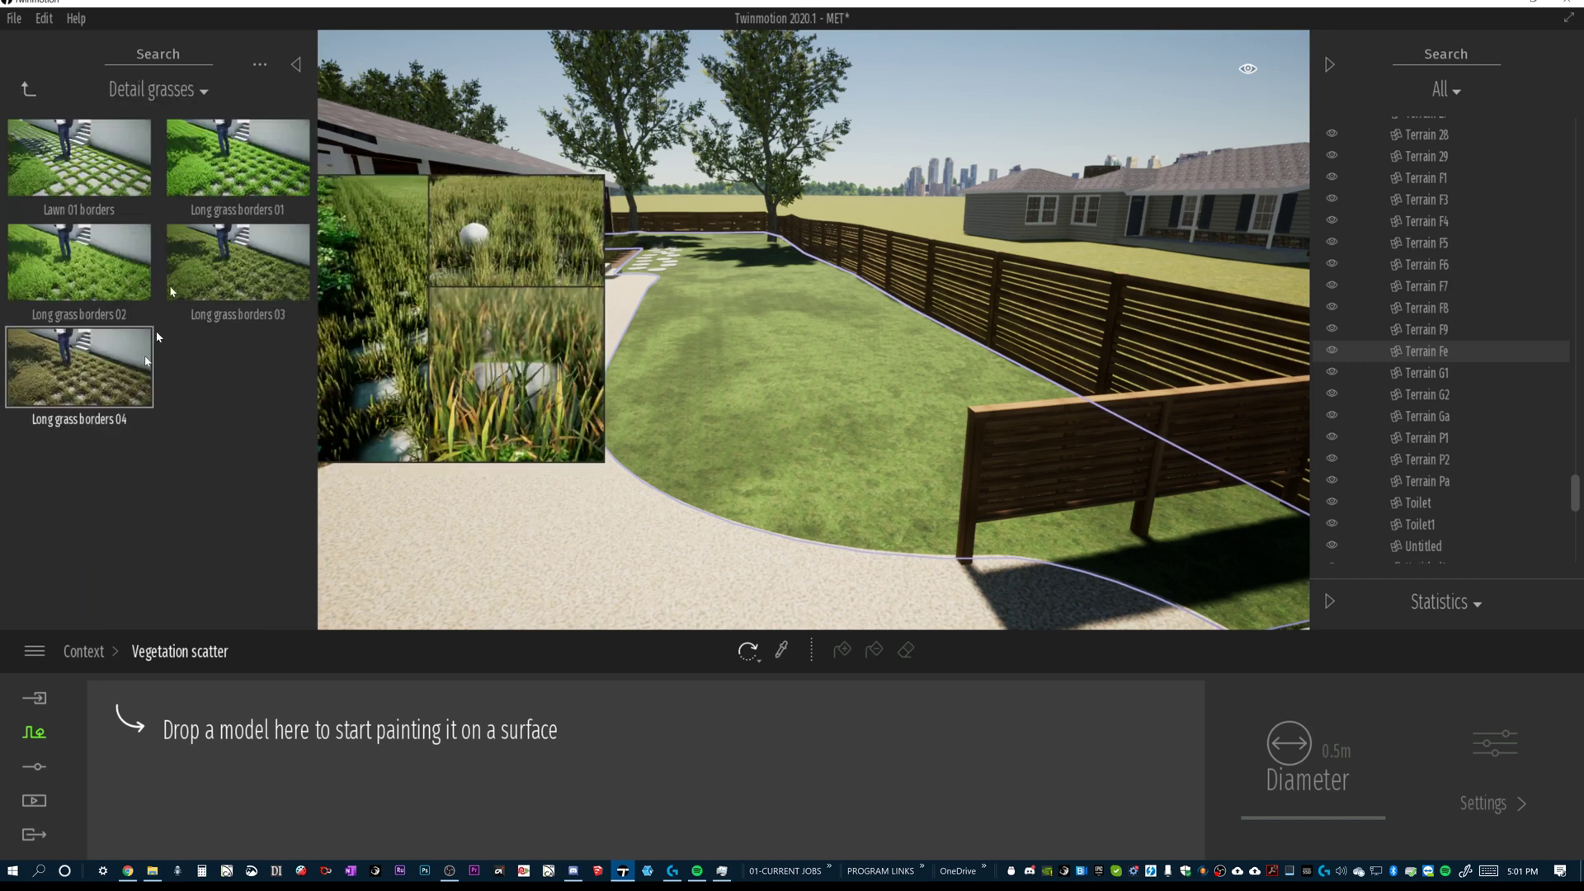
pyautogui.moveTo(132, 186); pyautogui.dragTo(196, 769)
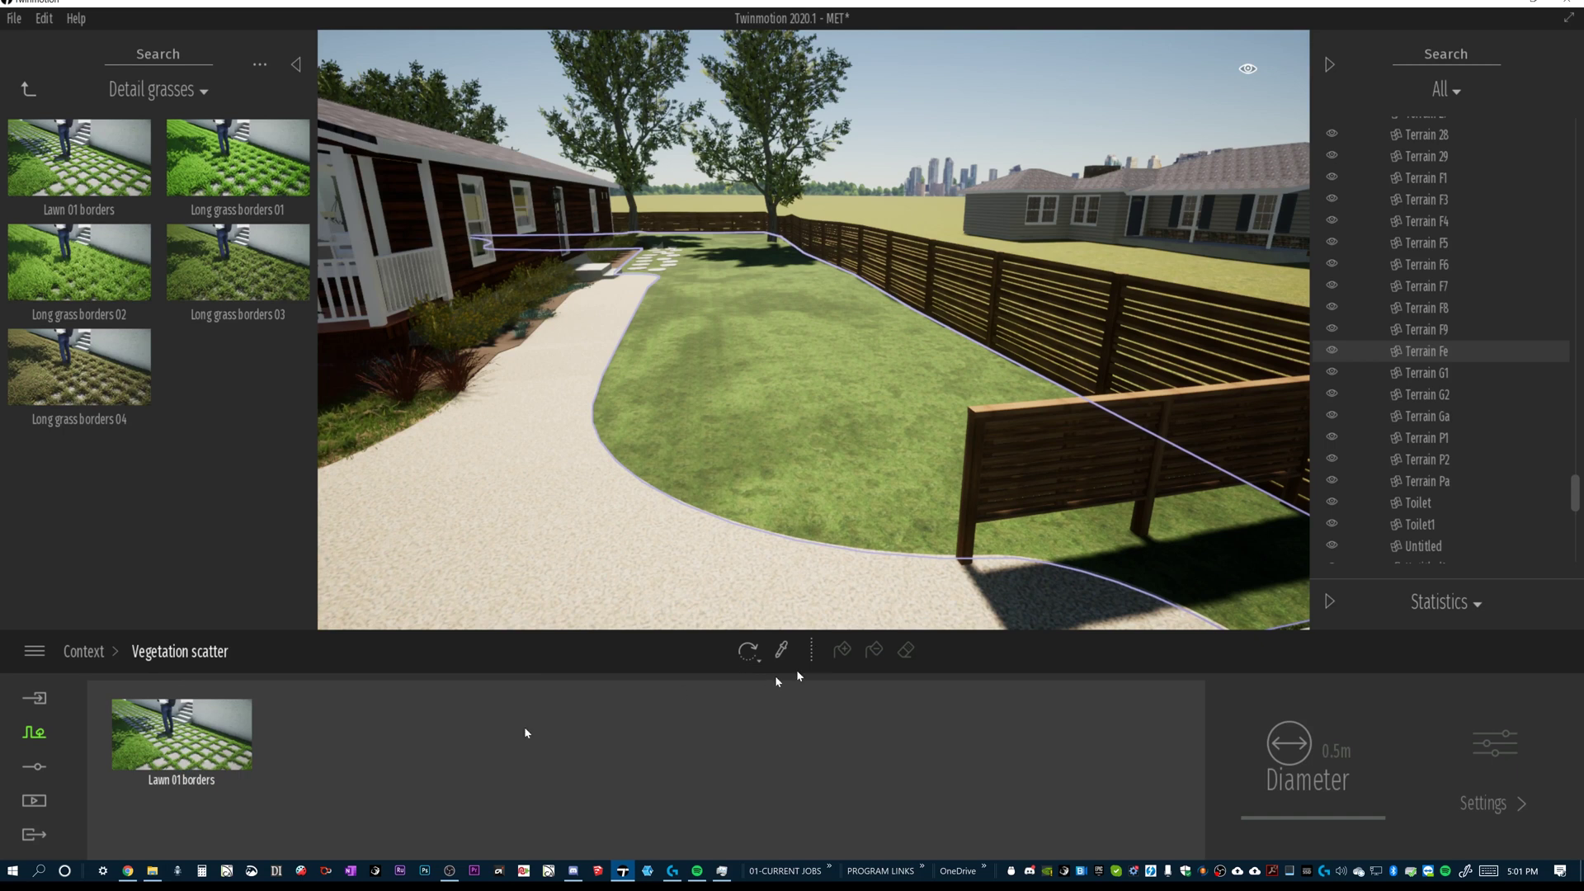
pyautogui.moveTo(82, 165); pyautogui.dragTo(347, 737)
pyautogui.moveTo(79, 157); pyautogui.dragTo(472, 745)
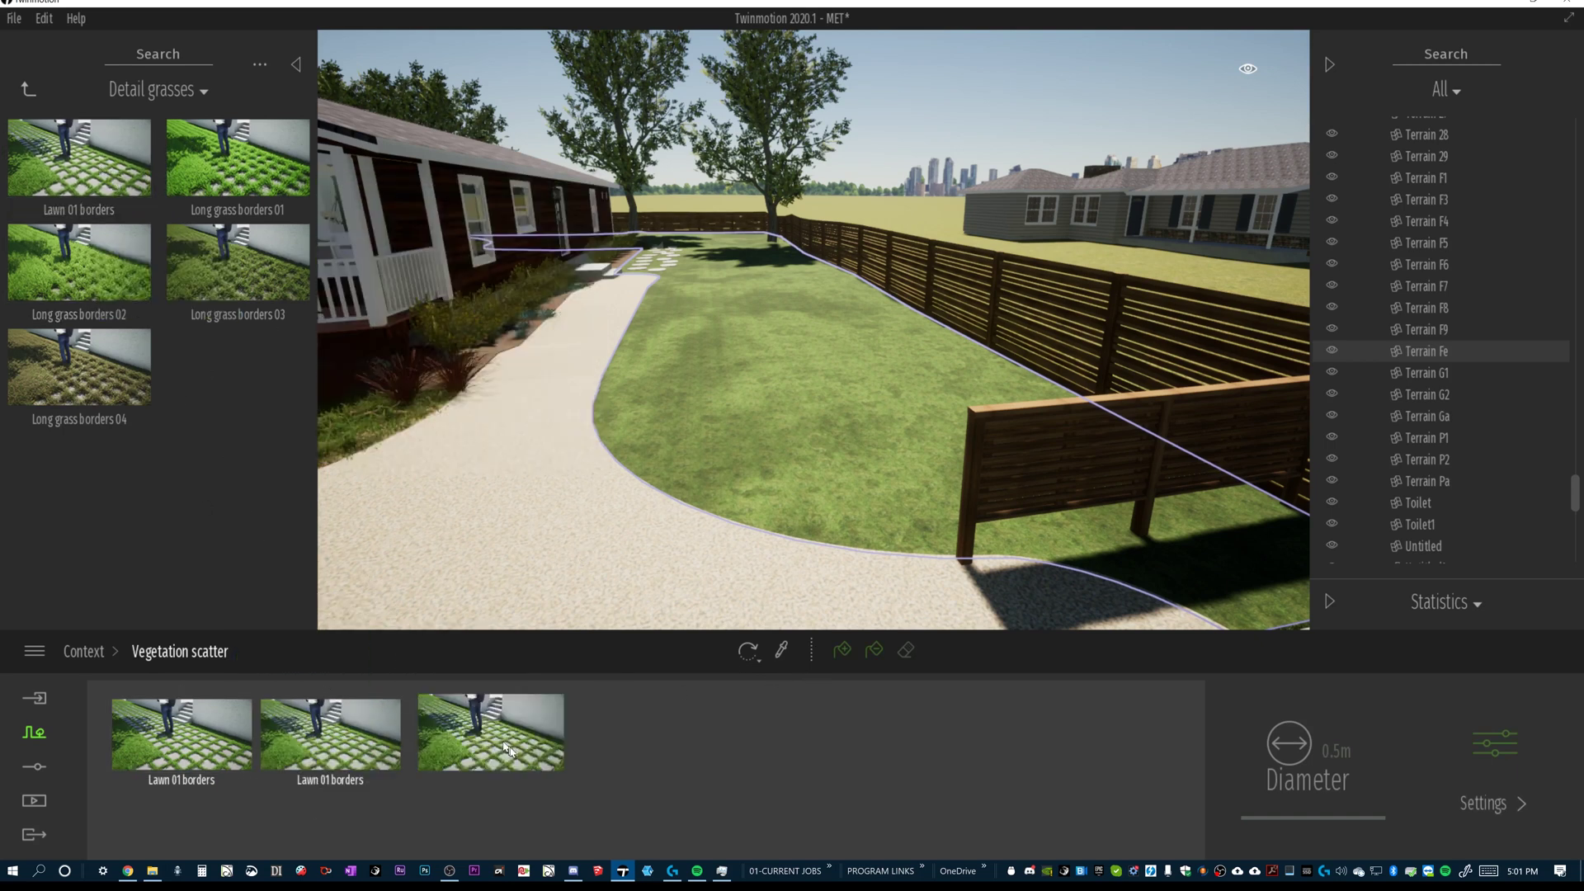
pyautogui.moveTo(79, 157); pyautogui.dragTo(615, 728)
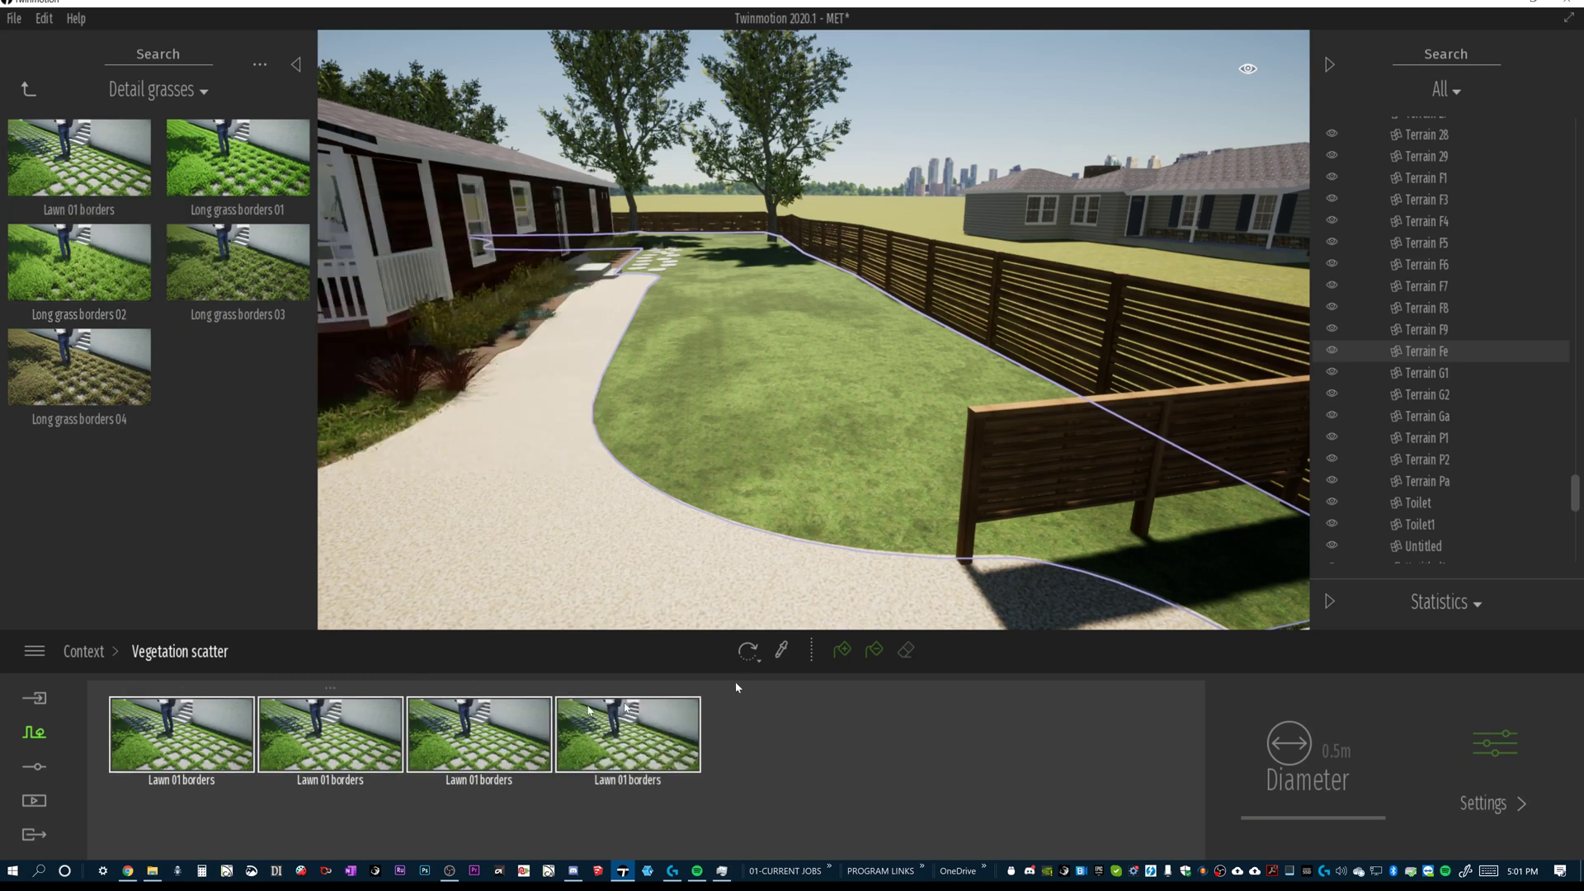
pyautogui.click(844, 652)
pyautogui.click(827, 348)
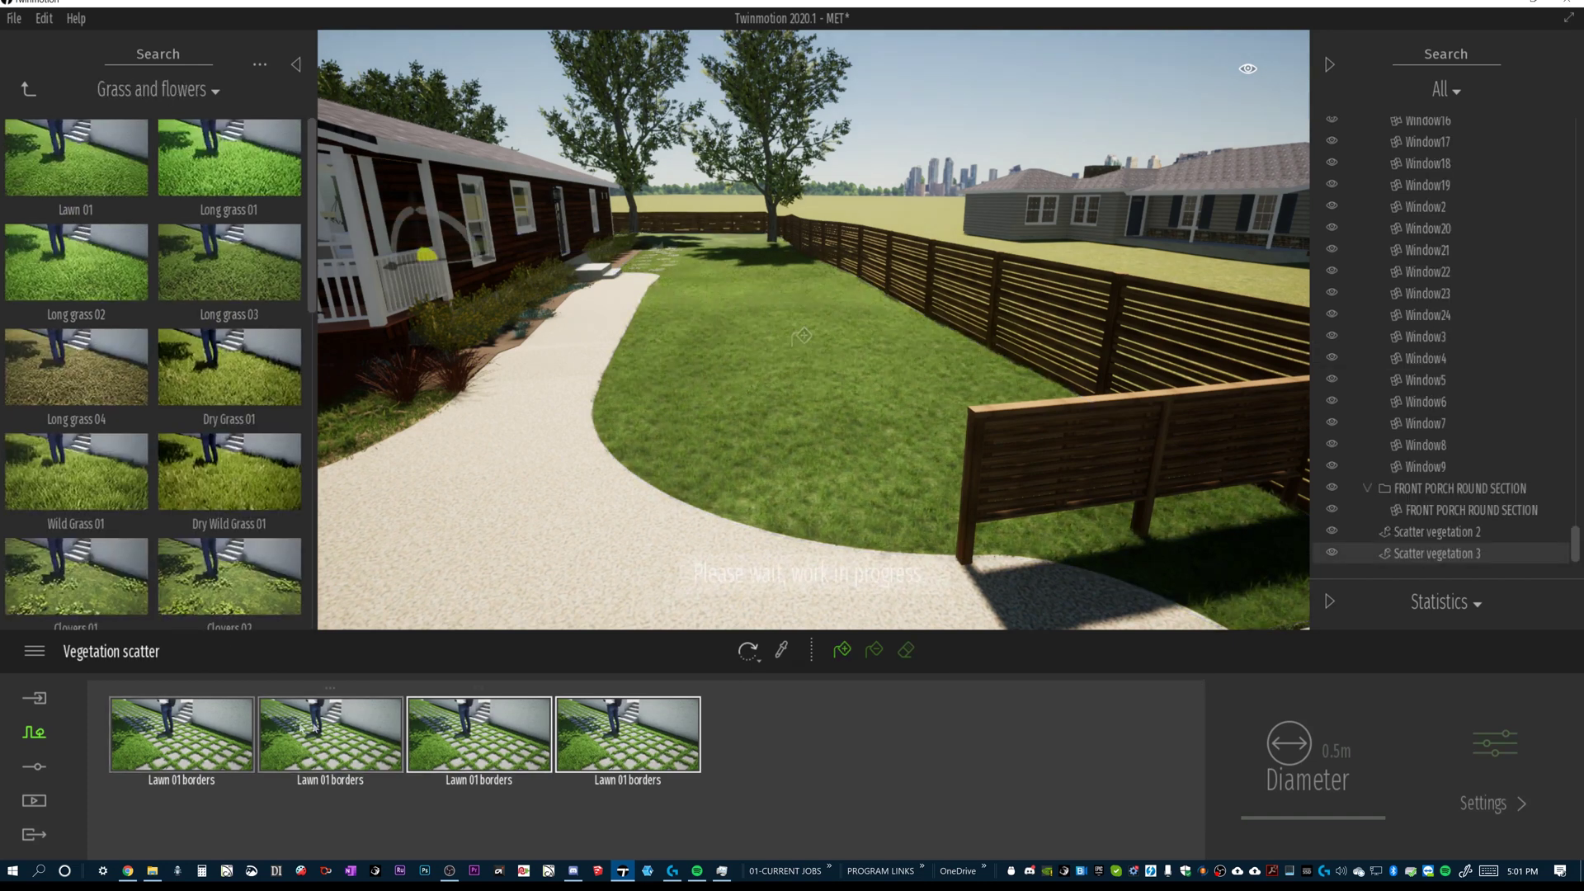
# Set the size of the yard's Lawn 01 borders grasses to 52%.
pyautogui.click(1495, 742)
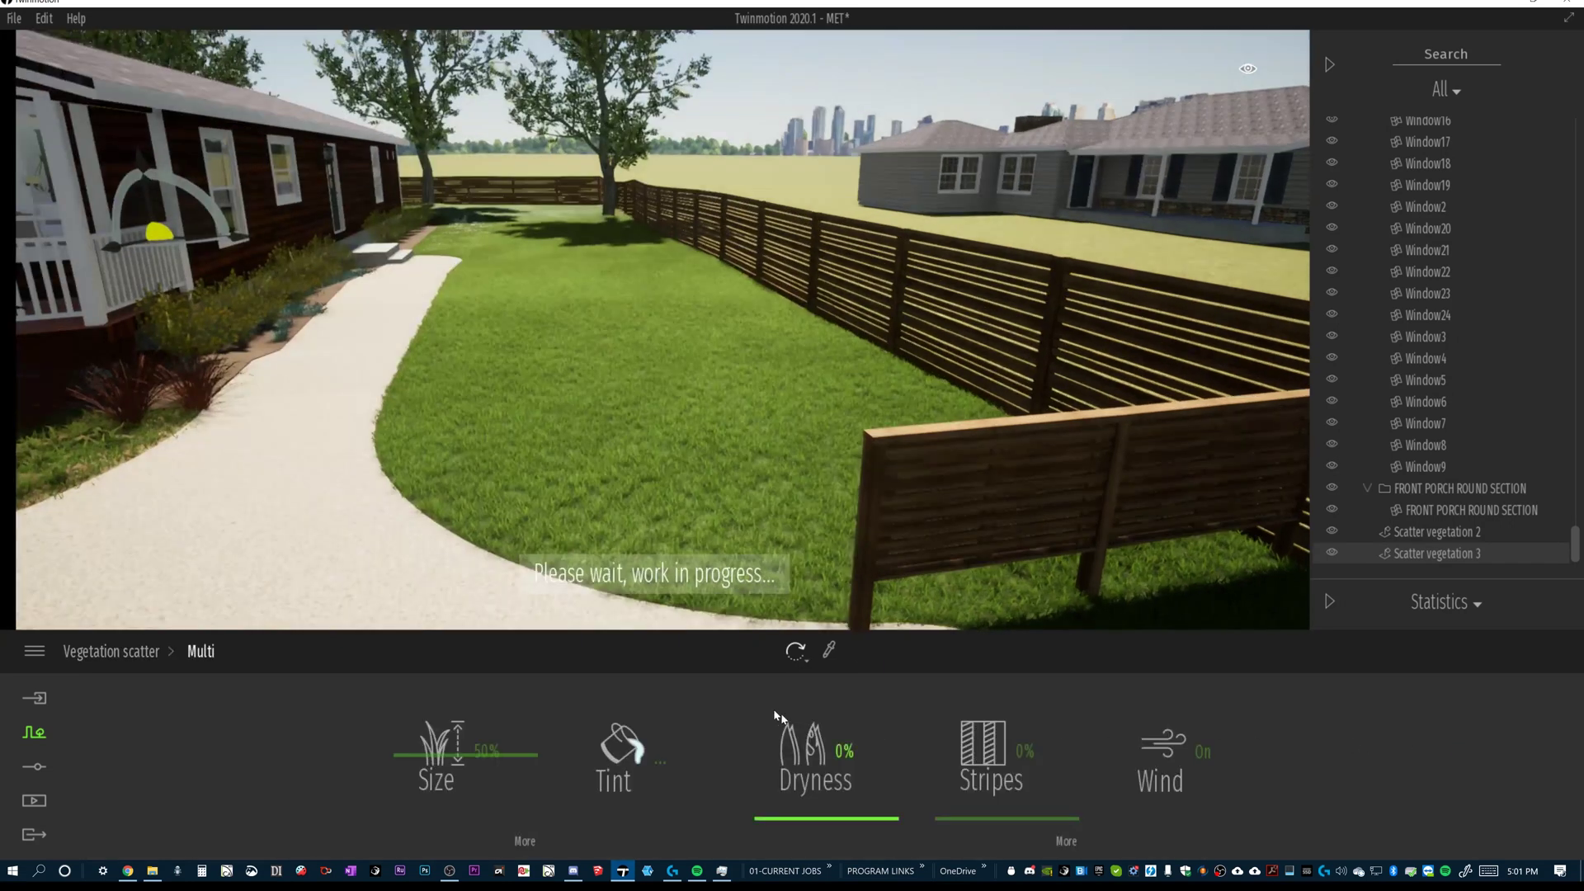
pyautogui.moveTo(390, 757); pyautogui.dragTo(386, 779)
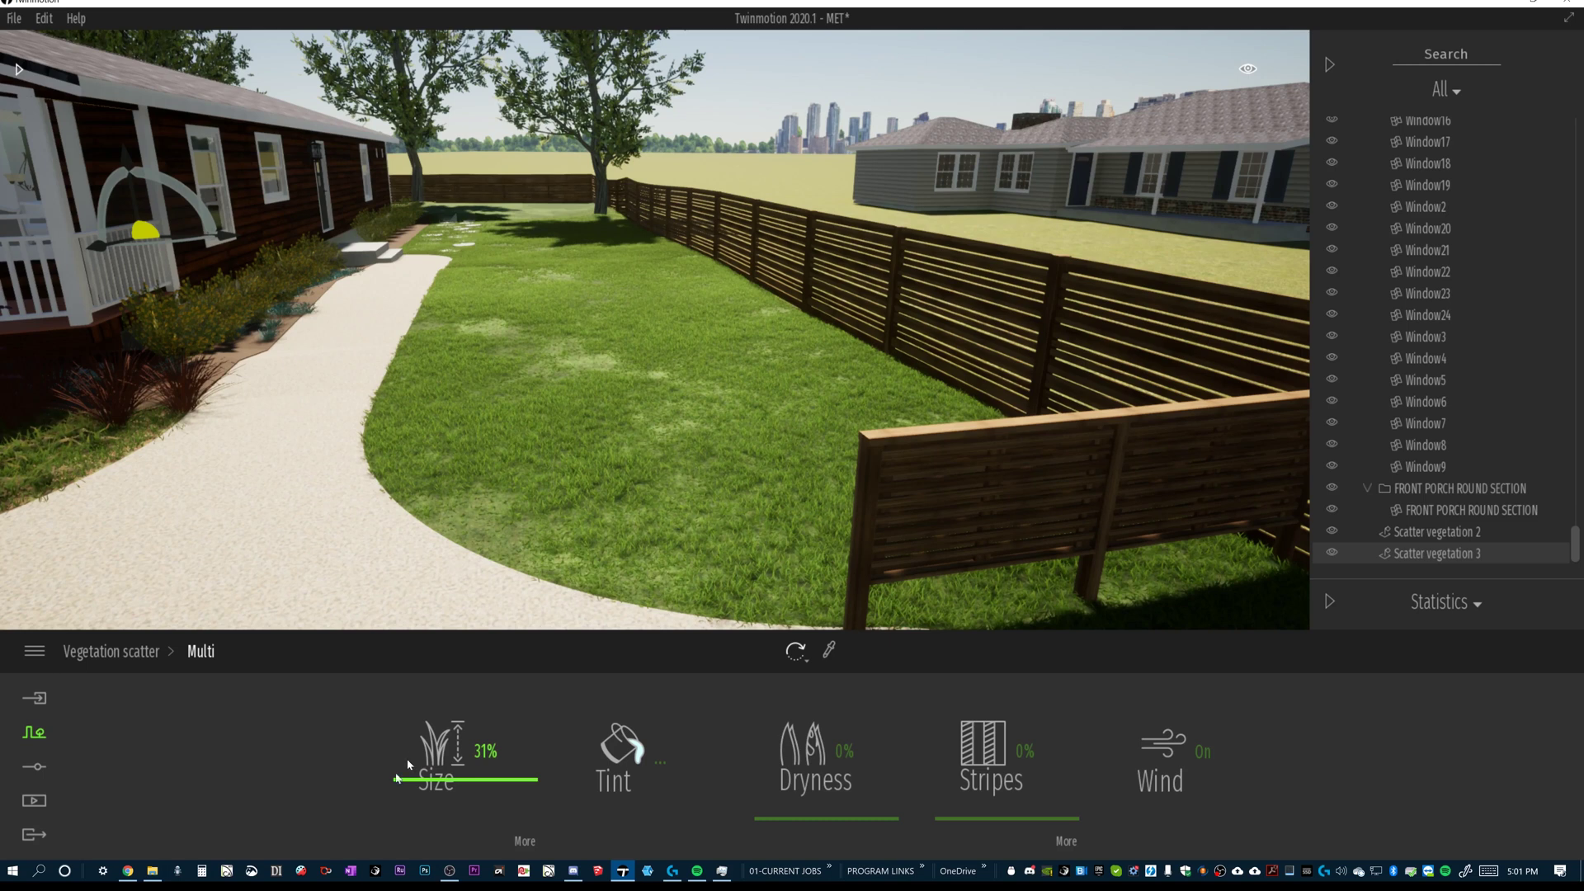
pyautogui.moveTo(396, 783); pyautogui.dragTo(414, 751)
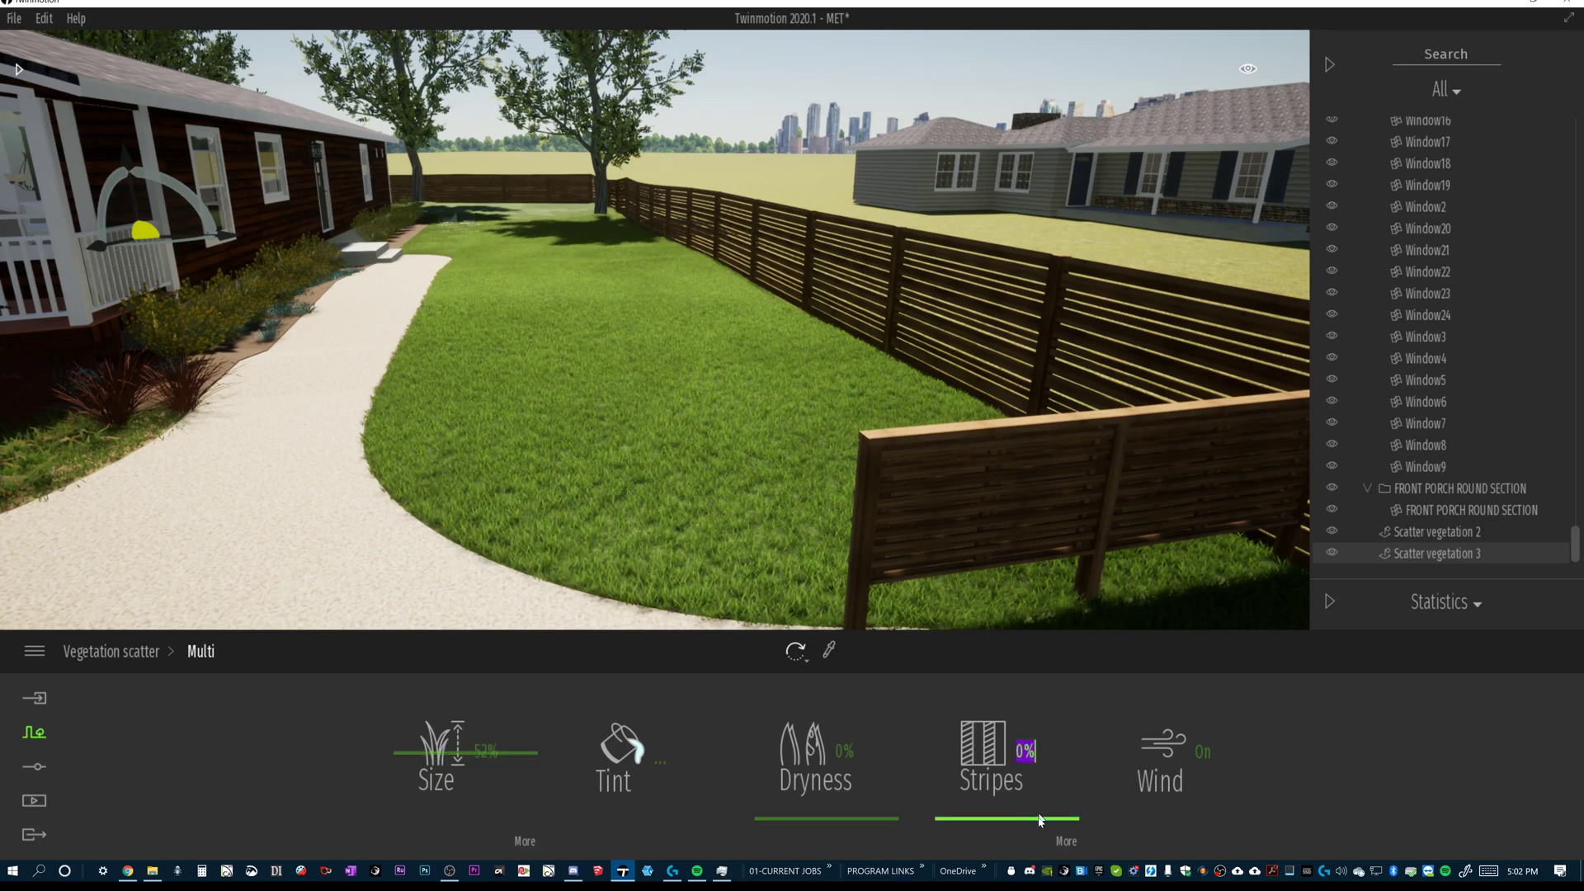
# Raise the stripes effect on the yard grass, with a stripe size of 1% and a stripe angle of 90°.
pyautogui.moveTo(1020, 807); pyautogui.dragTo(1021, 761)
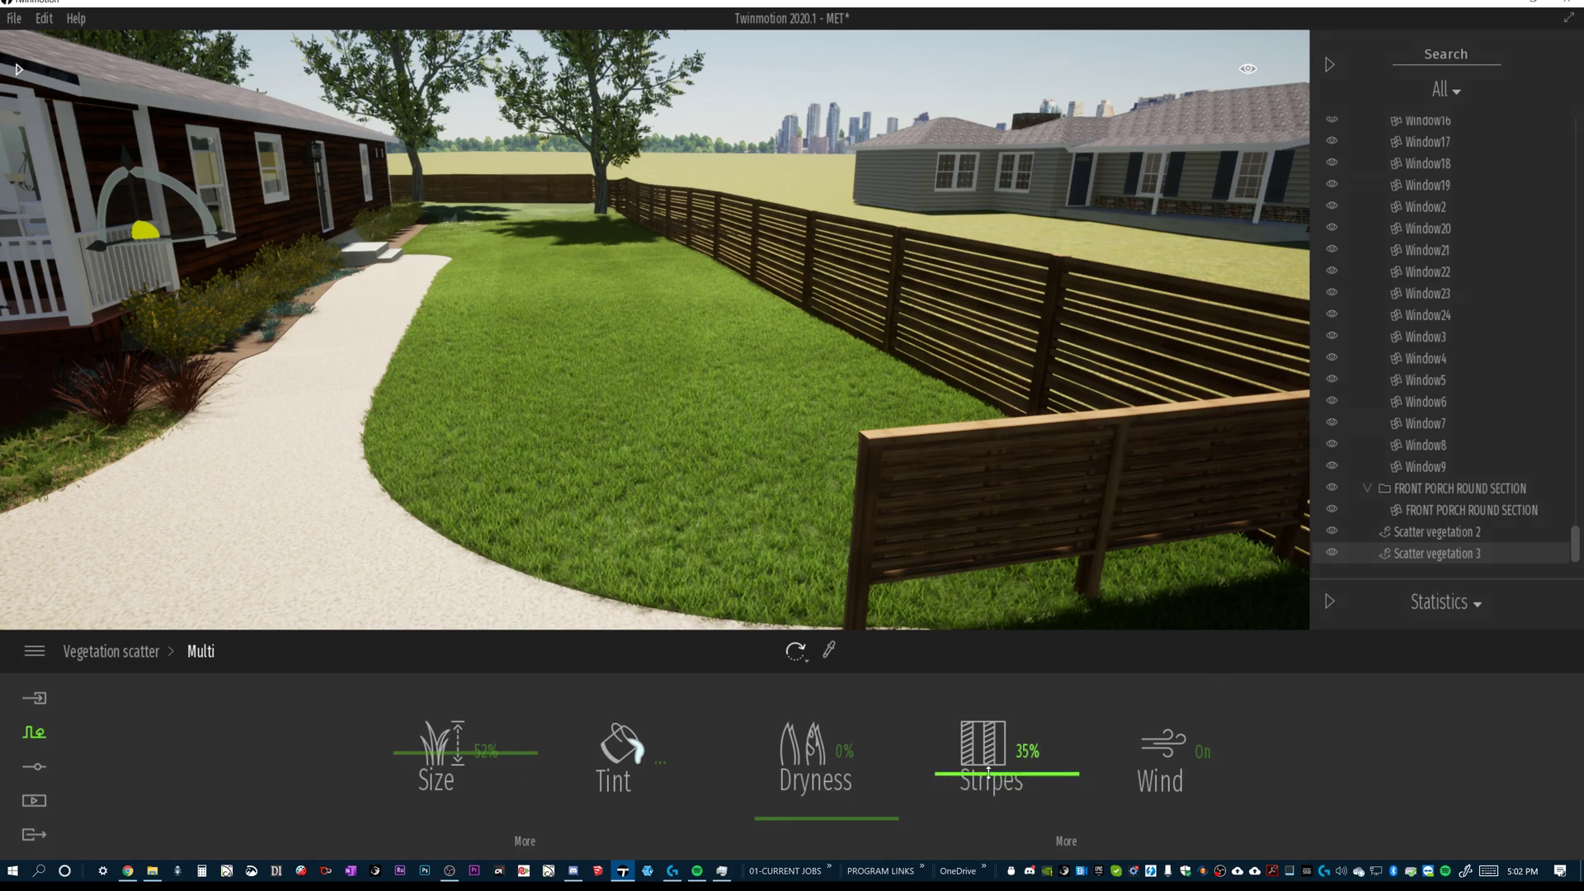
pyautogui.click(1066, 844)
pyautogui.doubleClick(934, 751)
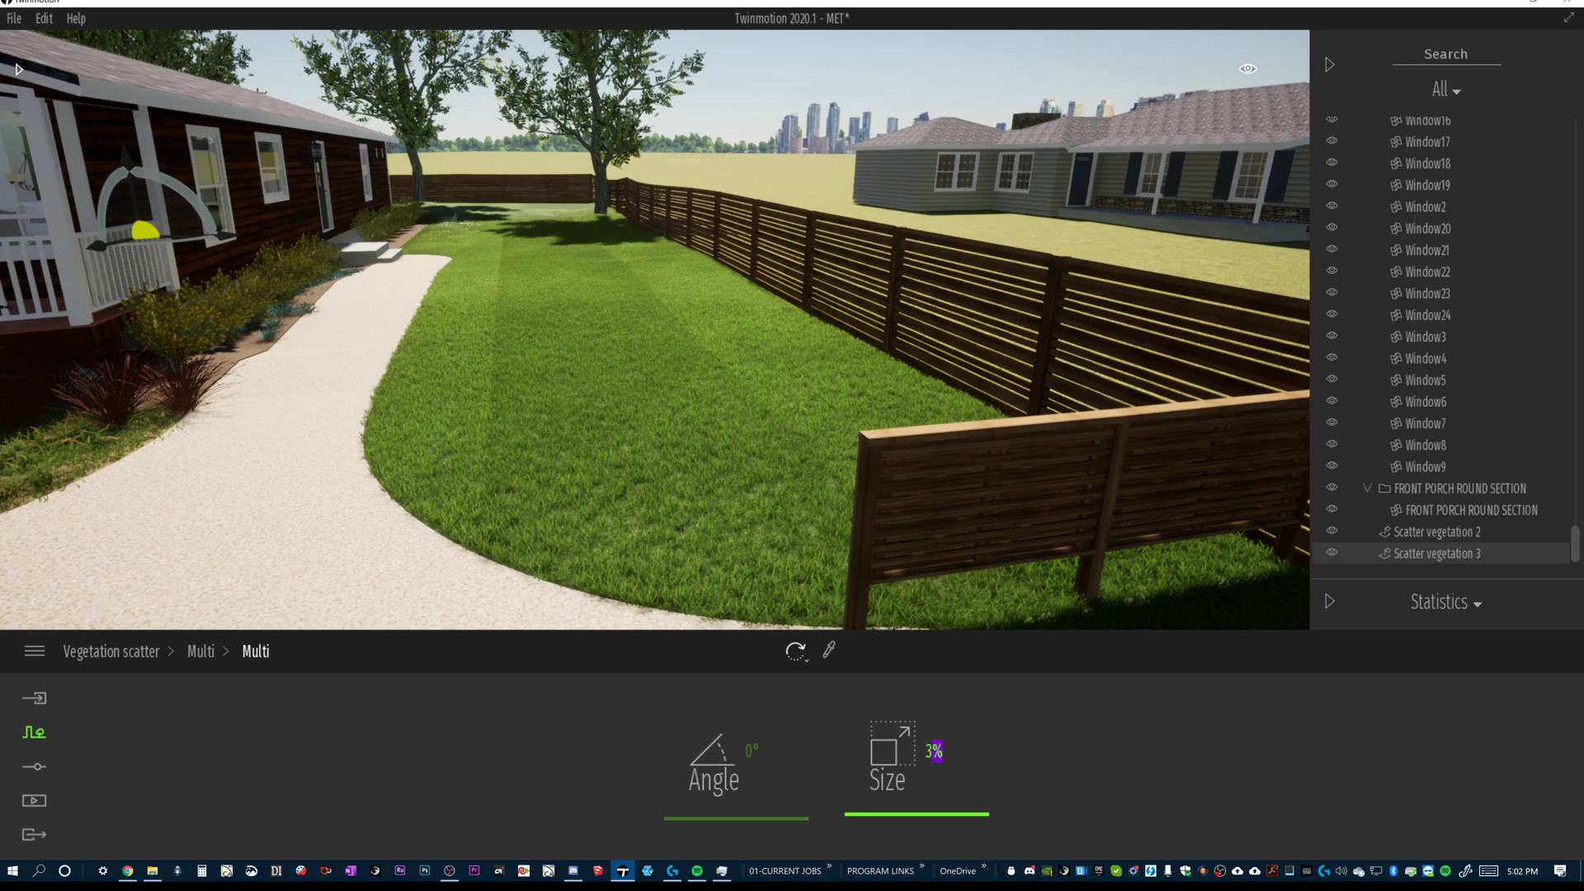
pyautogui.write('1')
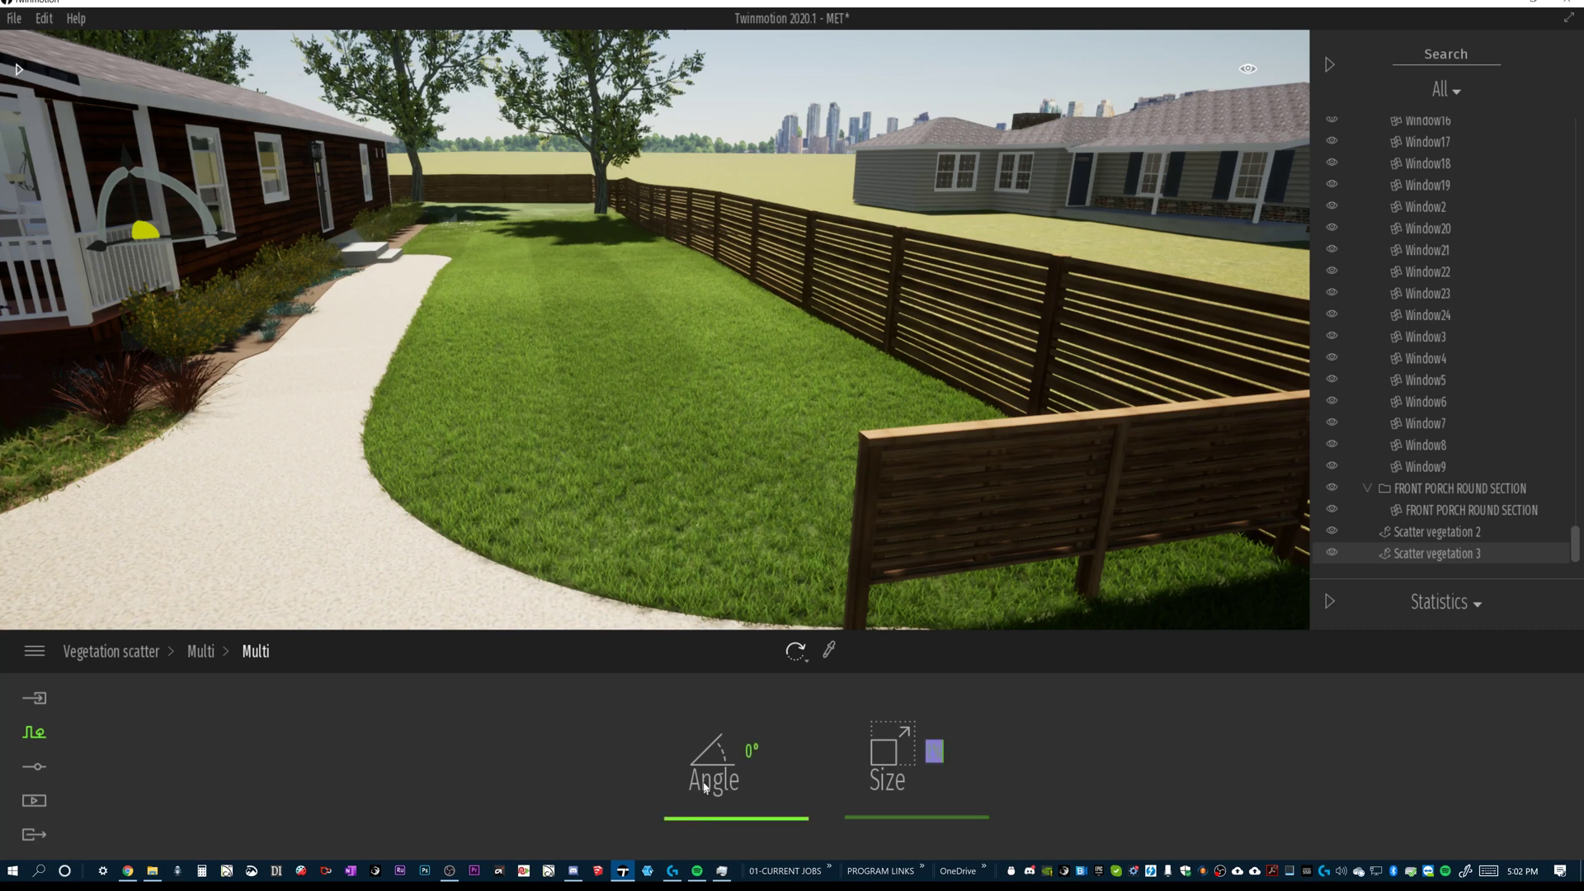
pyautogui.moveTo(737, 773); pyautogui.dragTo(740, 760)
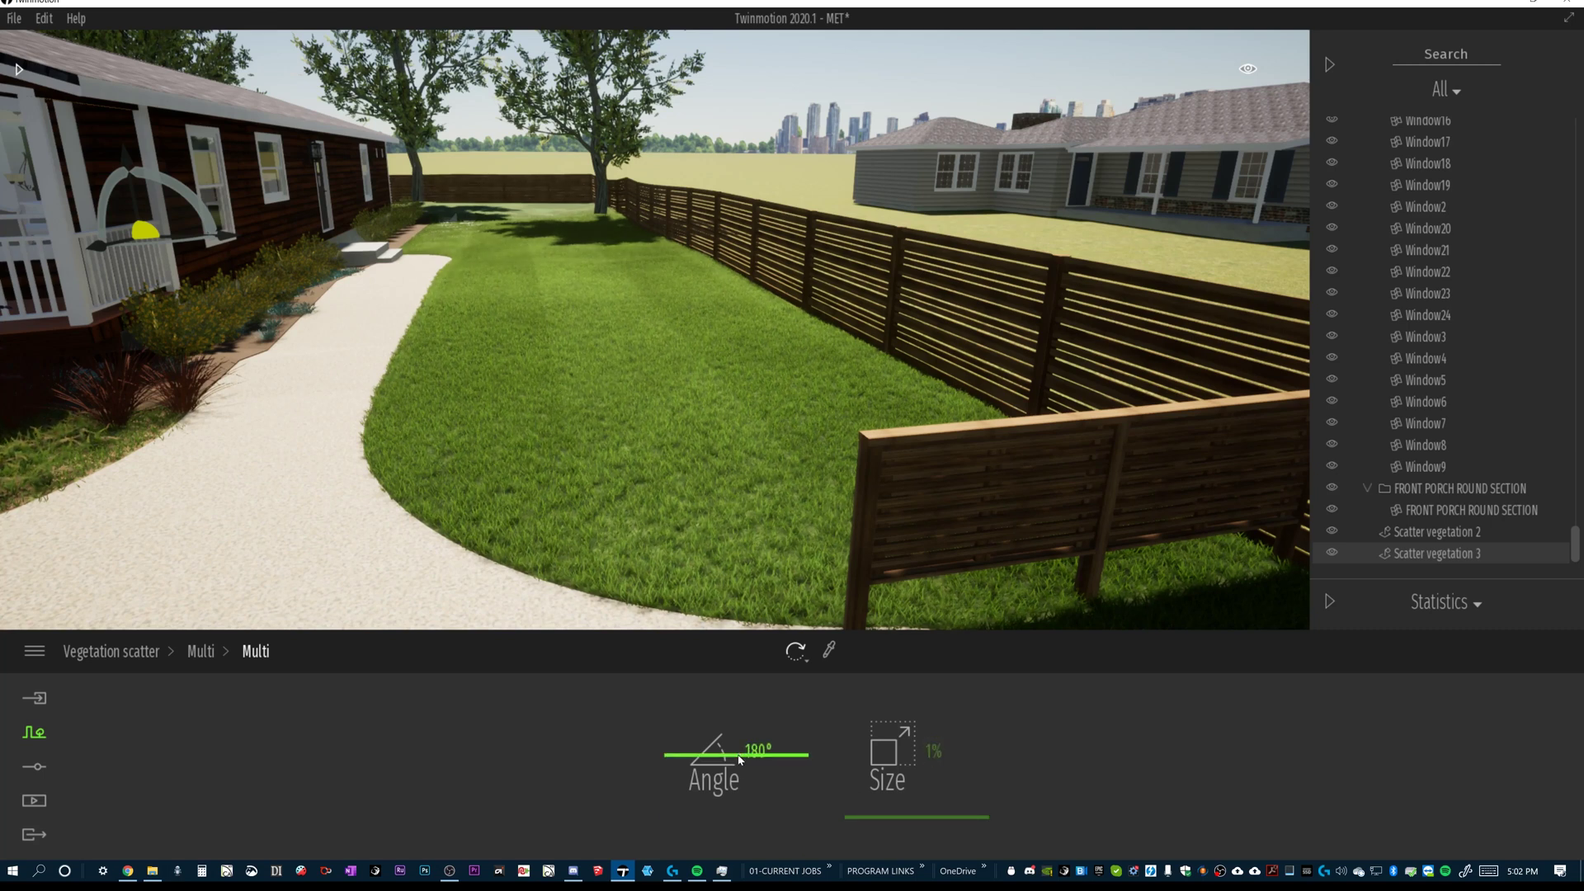
pyautogui.doubleClick(758, 750)
pyautogui.write('90')
pyautogui.press('Return')
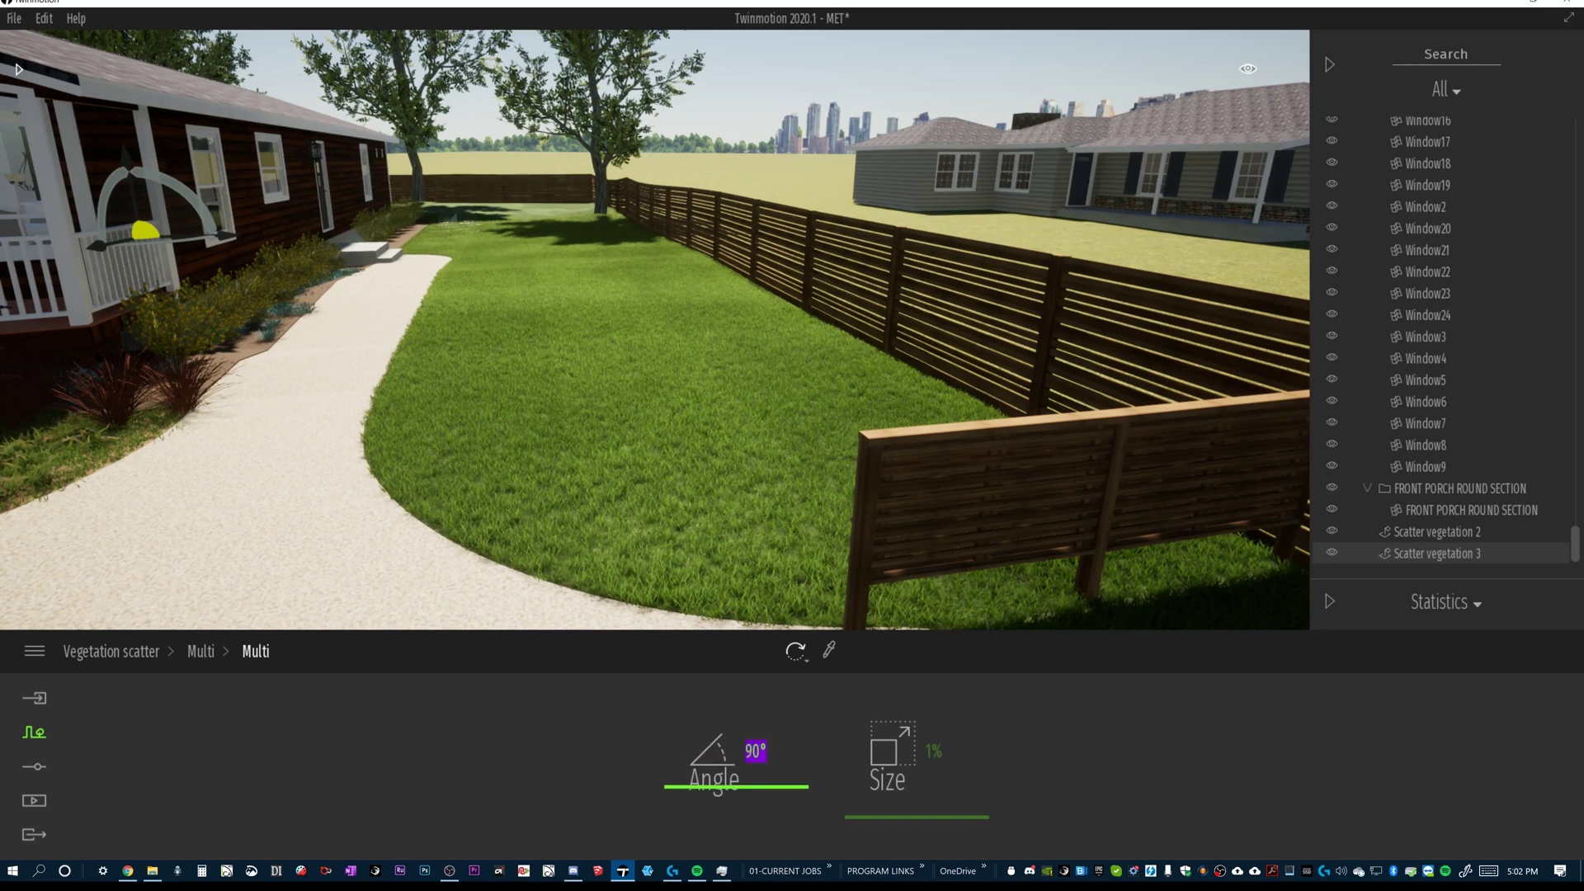
# Examine the scattered yard grass from the street, up close, and around the stepping stones by the house.
pyautogui.scroll(-4, 562, 427)
pyautogui.keyDown('shift'); pyautogui.moveTo(534, 423); pyautogui.dragTo(462, 375, button='middle'); pyautogui.keyUp('shift')
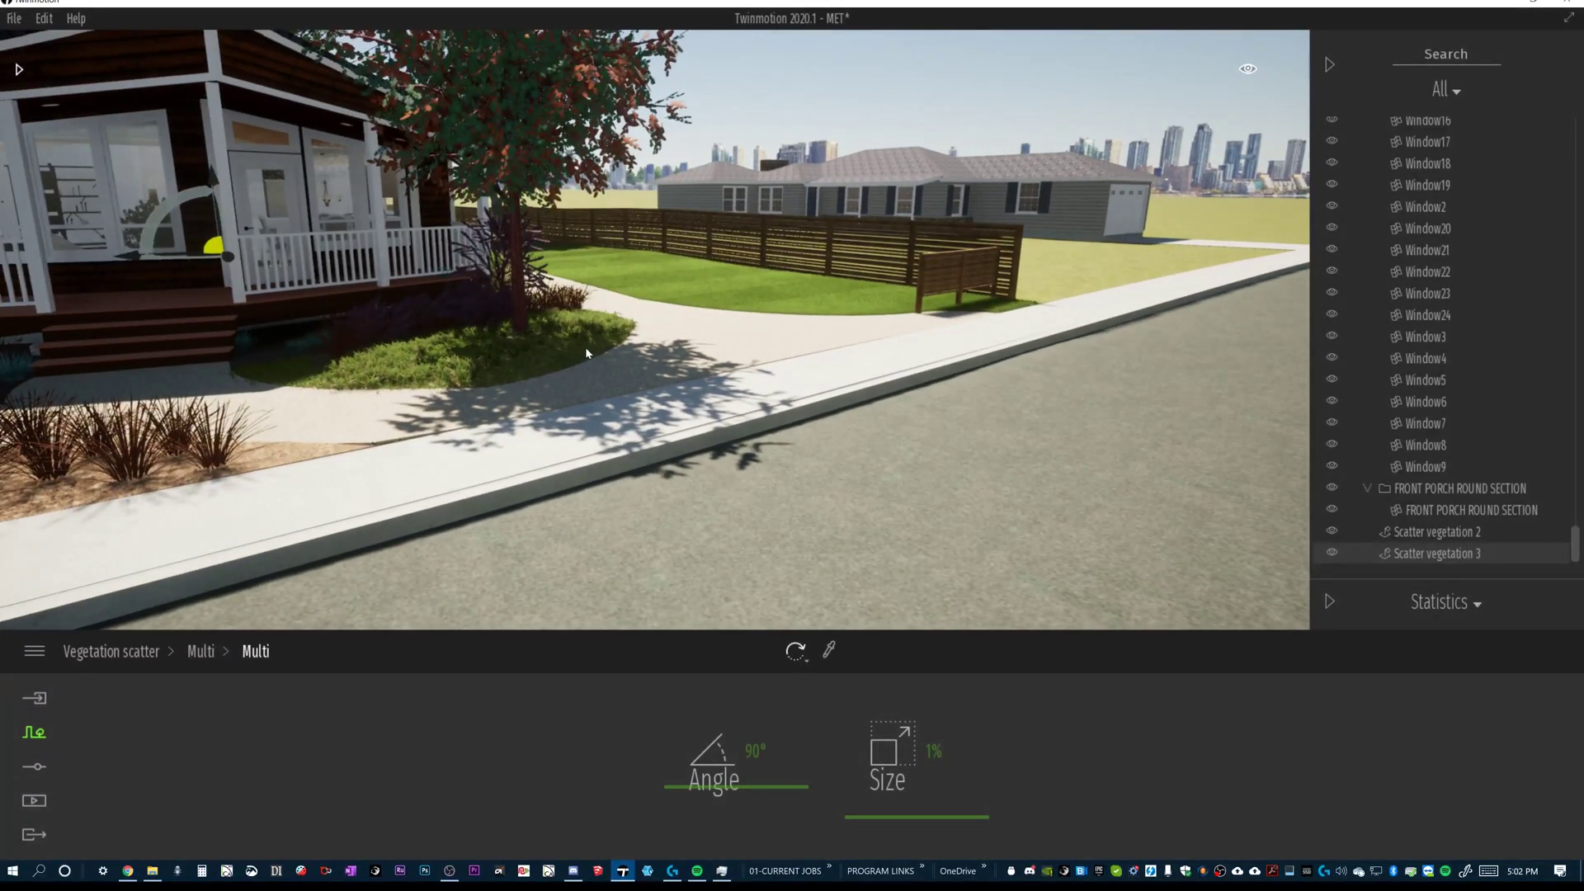
pyautogui.keyDown('shift'); pyautogui.moveTo(586, 347); pyautogui.dragTo(452, 335, button='middle'); pyautogui.keyUp('shift')
pyautogui.keyDown('shift'); pyautogui.moveTo(356, 334); pyautogui.dragTo(307, 331, button='middle'); pyautogui.keyUp('shift')
pyautogui.keyDown('shift'); pyautogui.moveTo(540, 167); pyautogui.dragTo(333, 70, button='middle'); pyautogui.keyUp('shift')
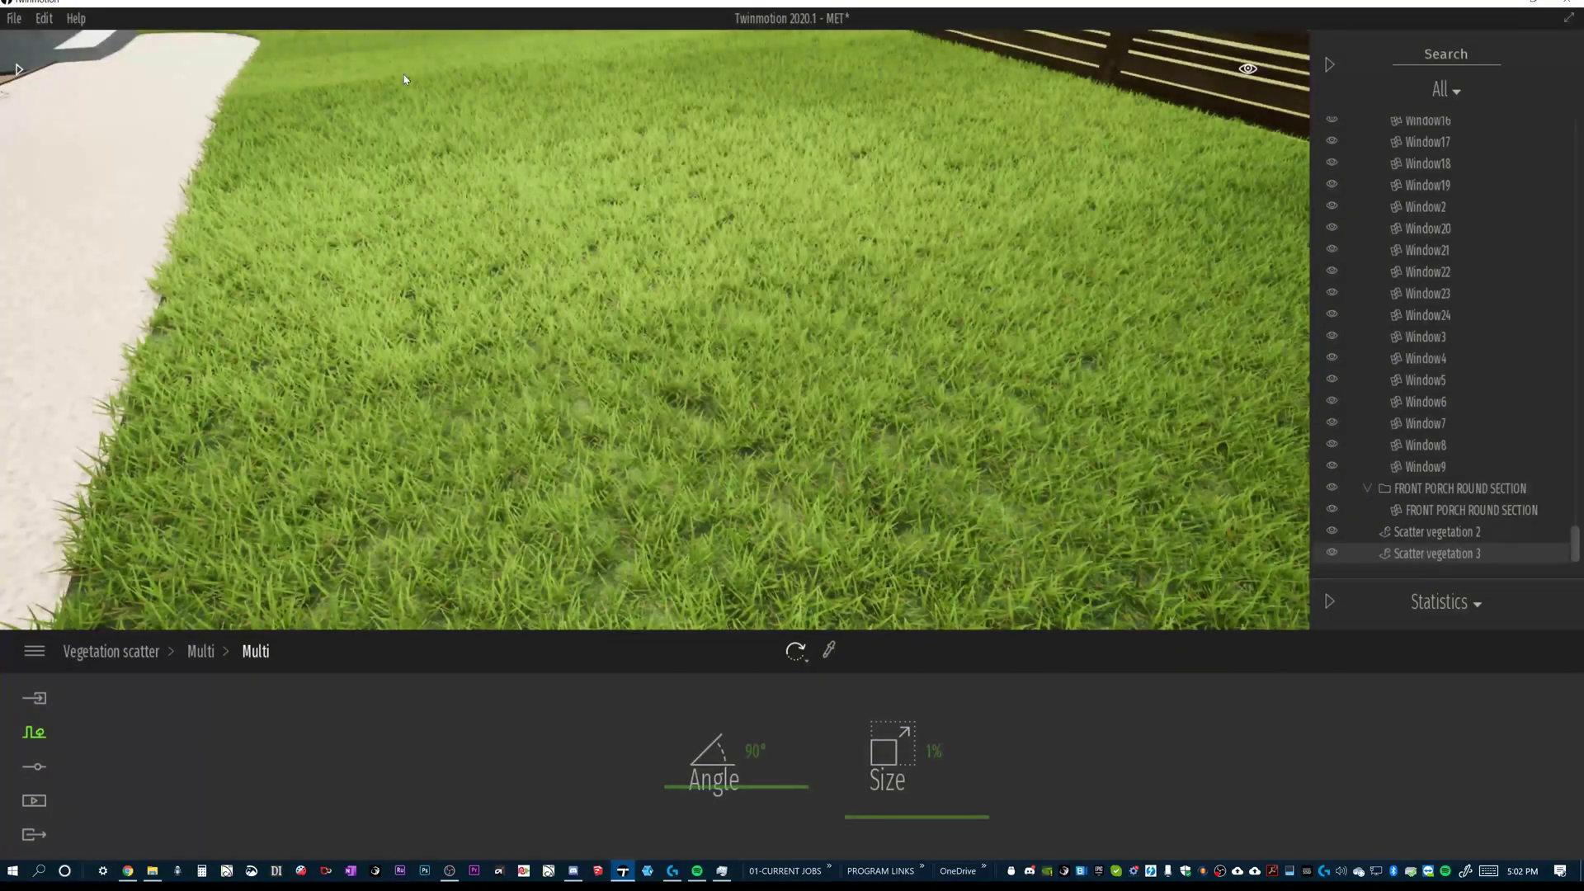
pyautogui.keyDown('shift'); pyautogui.moveTo(436, 124); pyautogui.dragTo(489, 140, button='middle'); pyautogui.keyUp('shift')
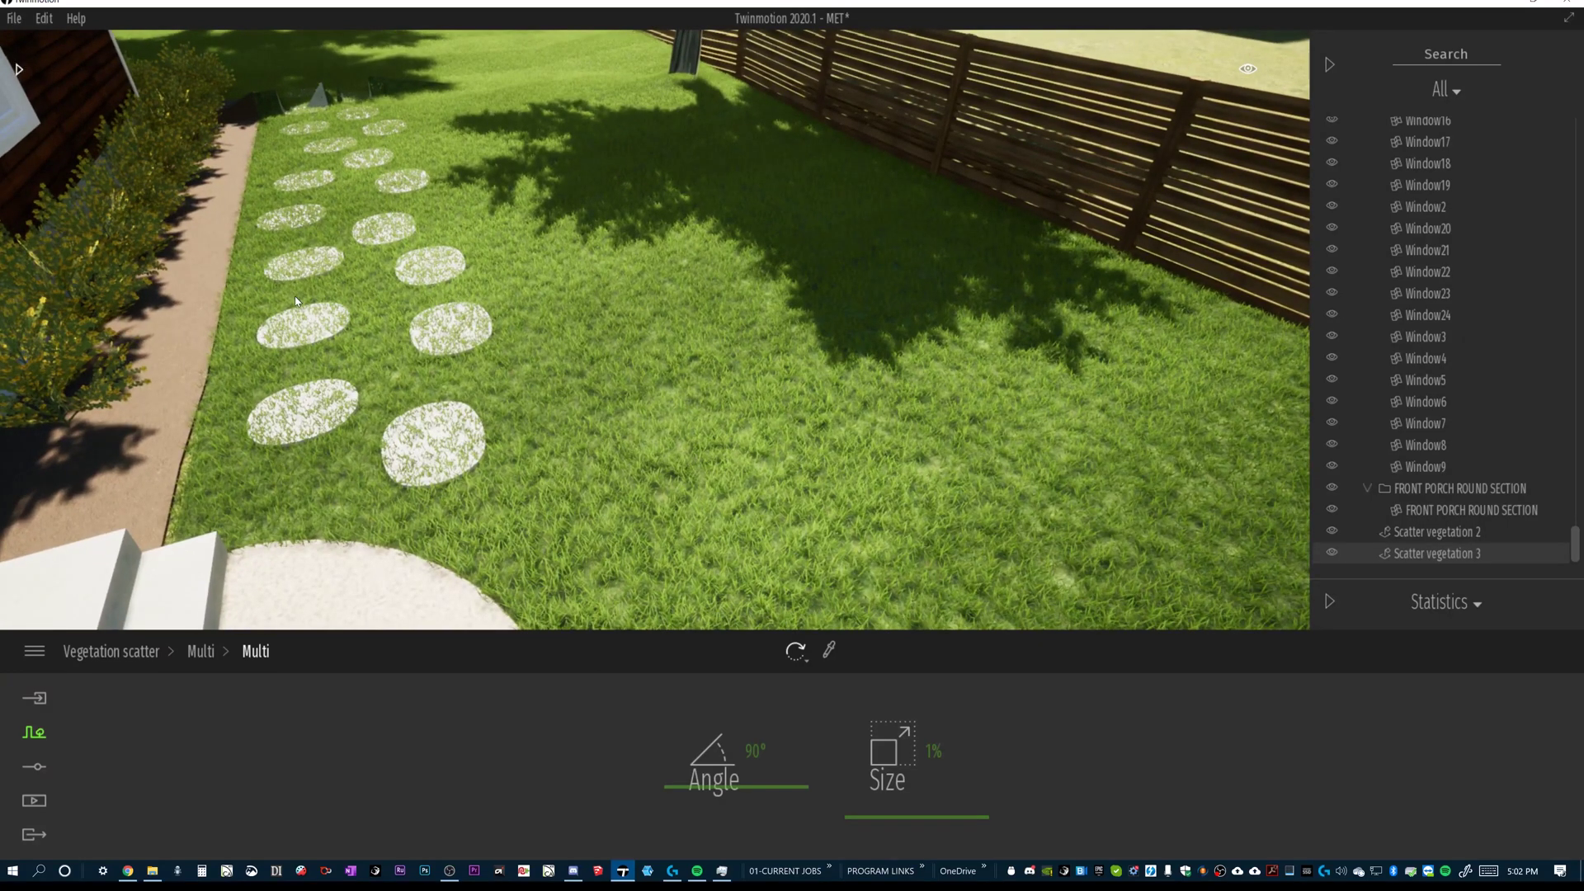
# Erase the Lawn 01 borders grass from the stepping stones beside the house with the 0.5 m scatter eraser.
pyautogui.click(200, 652)
pyautogui.click(123, 649)
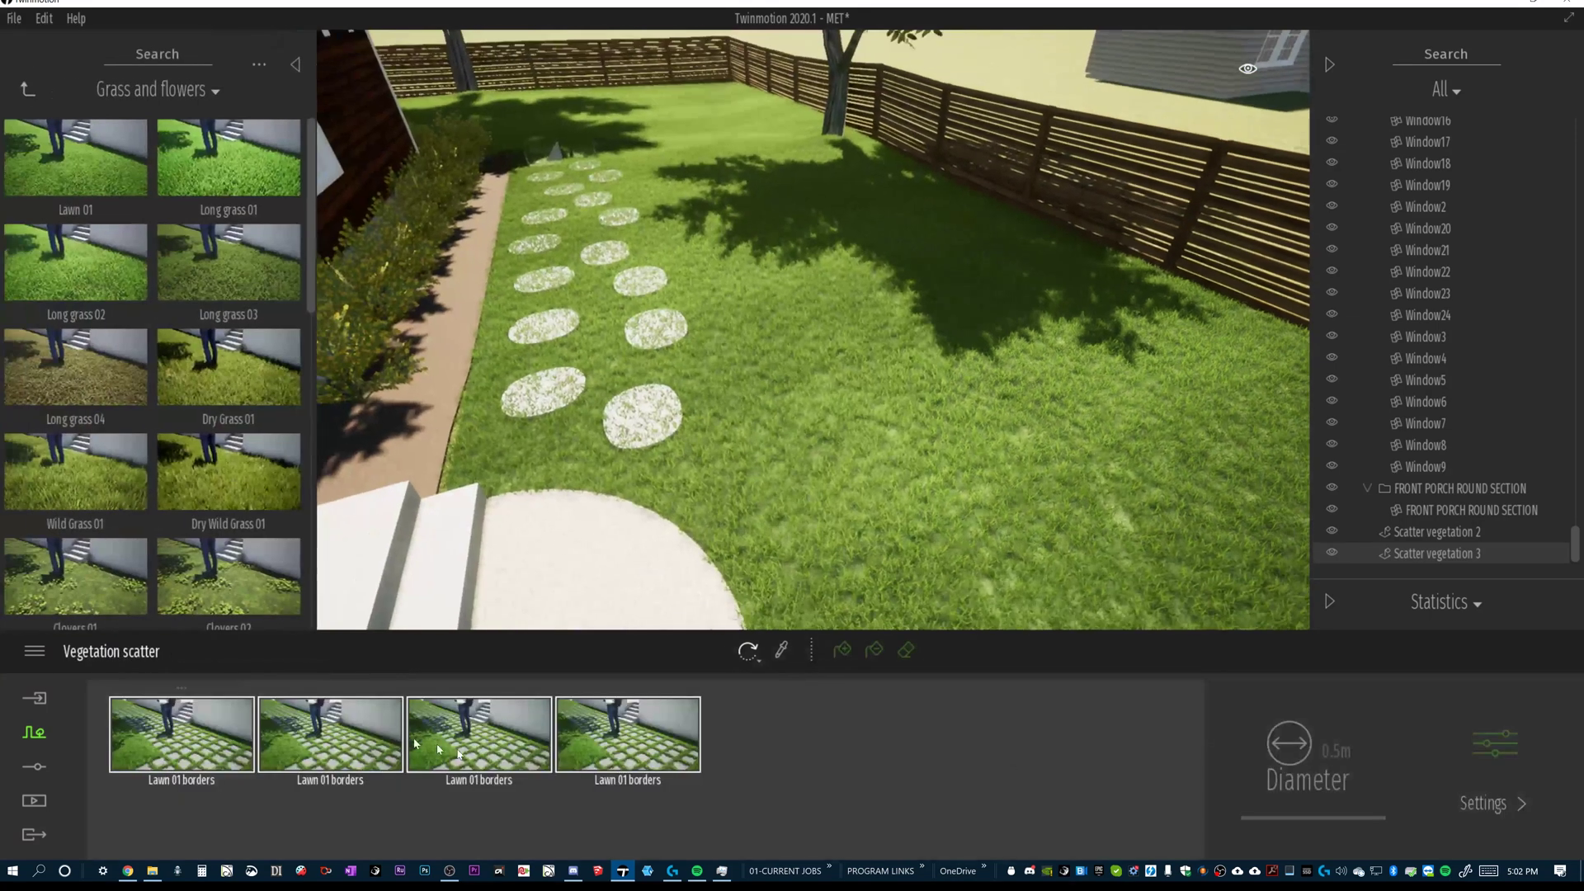
pyautogui.click(906, 649)
pyautogui.moveTo(644, 414)
pyautogui.mouseDown()
pyautogui.moveTo(548, 389)
pyautogui.moveTo(533, 404)
pyautogui.mouseUp()
pyautogui.moveTo(555, 331)
pyautogui.mouseDown()
pyautogui.moveTo(540, 326)
pyautogui.moveTo(569, 318)
pyautogui.moveTo(544, 271)
pyautogui.moveTo(558, 283)
pyautogui.moveTo(528, 289)
pyautogui.moveTo(616, 251)
pyautogui.moveTo(636, 283)
pyautogui.moveTo(656, 266)
pyautogui.moveTo(636, 289)
pyautogui.moveTo(658, 339)
pyautogui.moveTo(652, 317)
pyautogui.moveTo(670, 326)
pyautogui.moveTo(658, 335)
pyautogui.mouseUp()
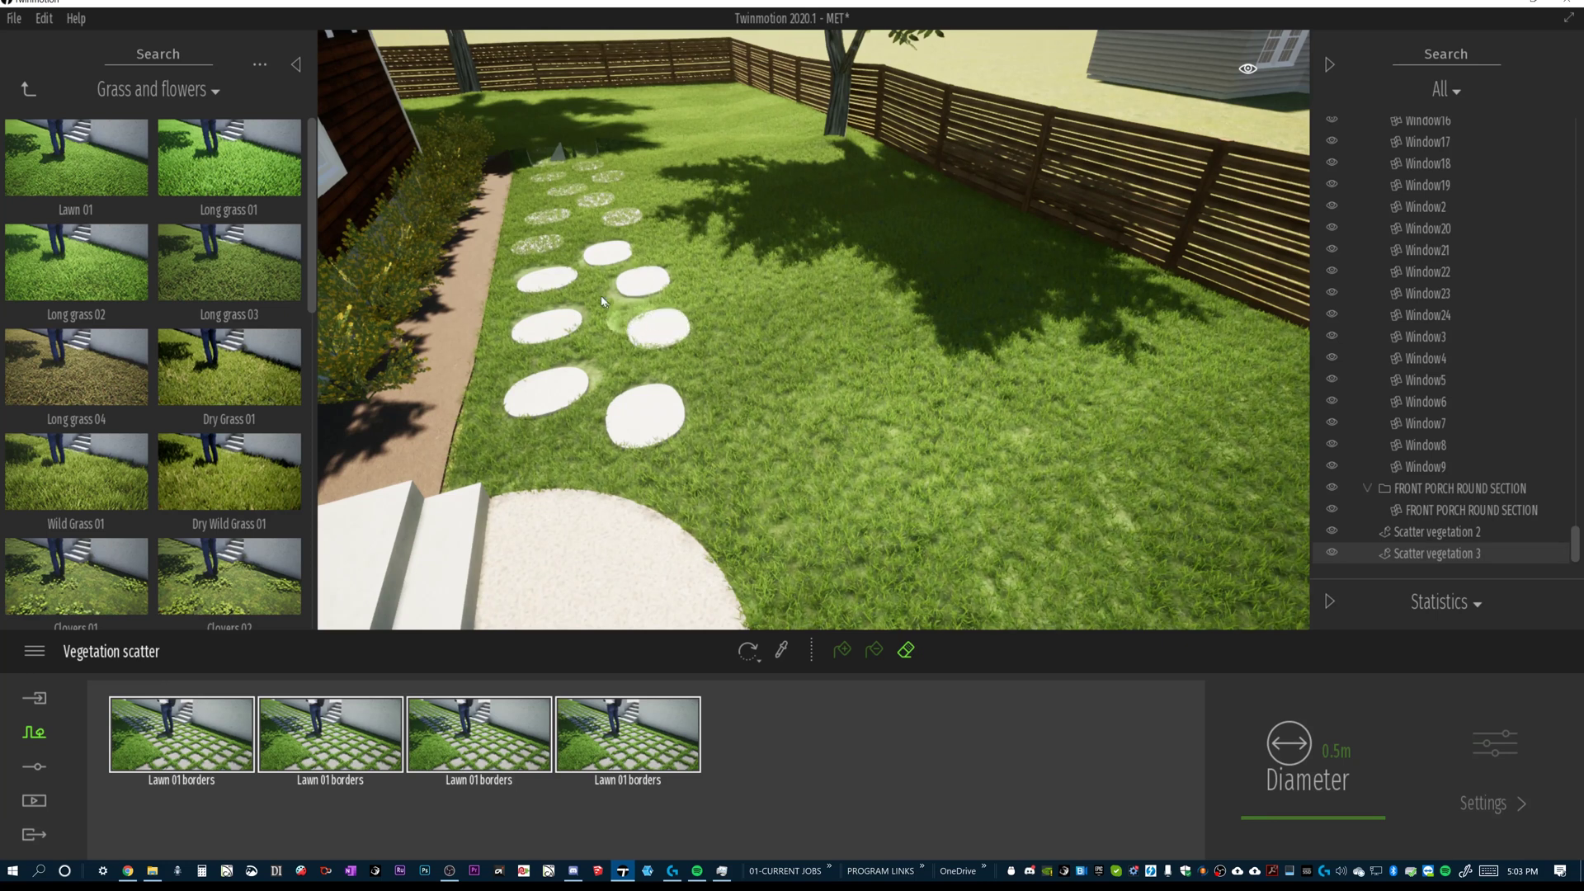
pyautogui.moveTo(536, 241)
pyautogui.mouseDown()
pyautogui.moveTo(556, 233)
pyautogui.moveTo(541, 213)
pyautogui.moveTo(626, 216)
pyautogui.moveTo(555, 184)
pyautogui.mouseUp()
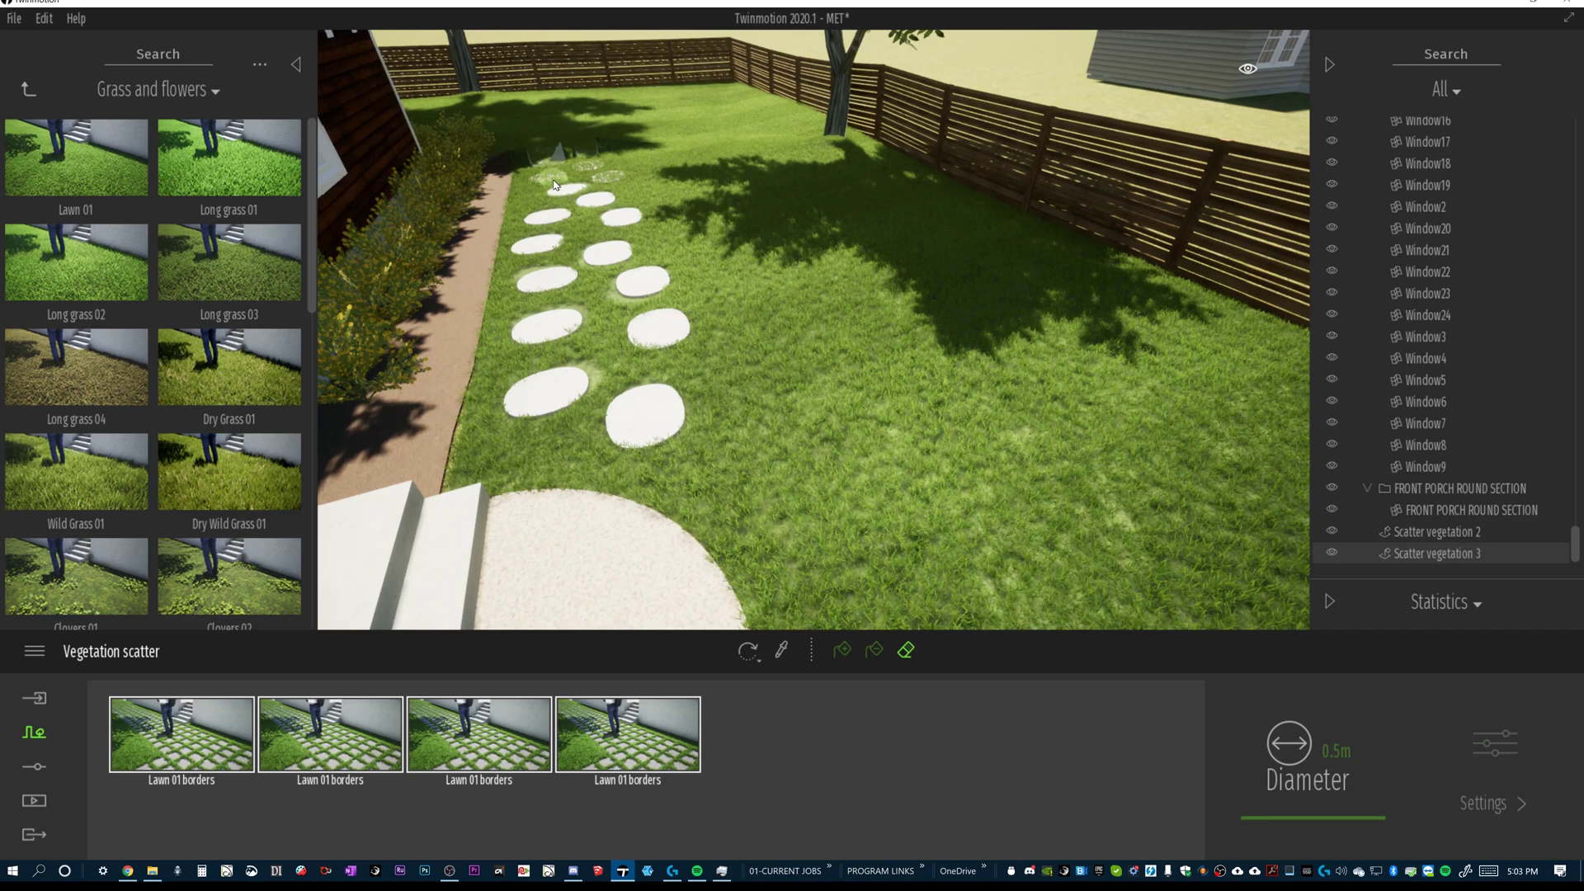
pyautogui.moveTo(548, 181); pyautogui.dragTo(586, 164)
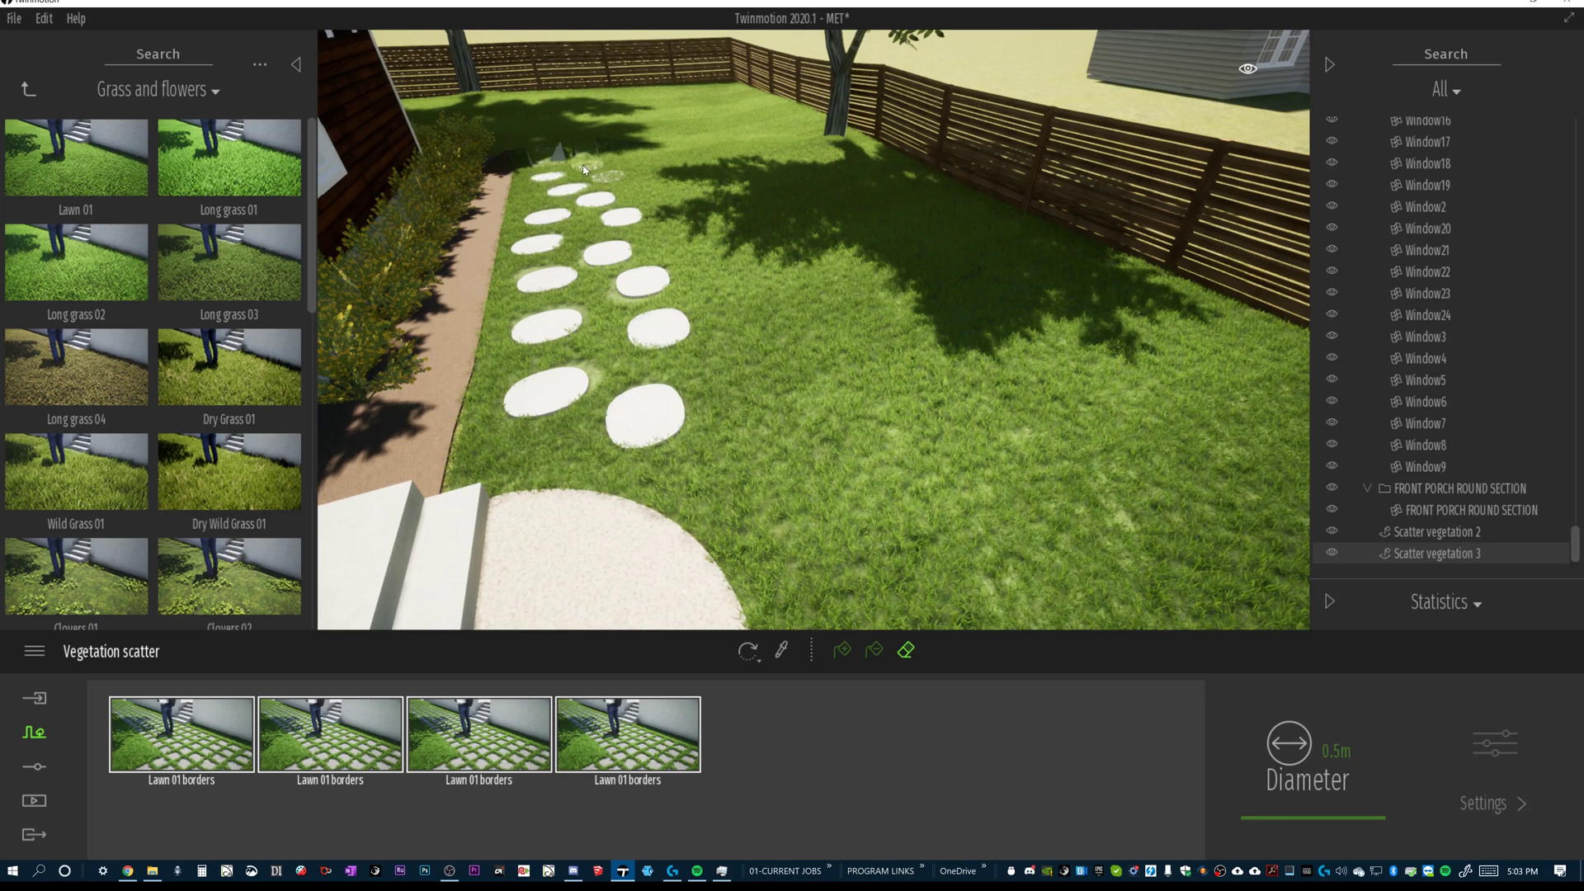